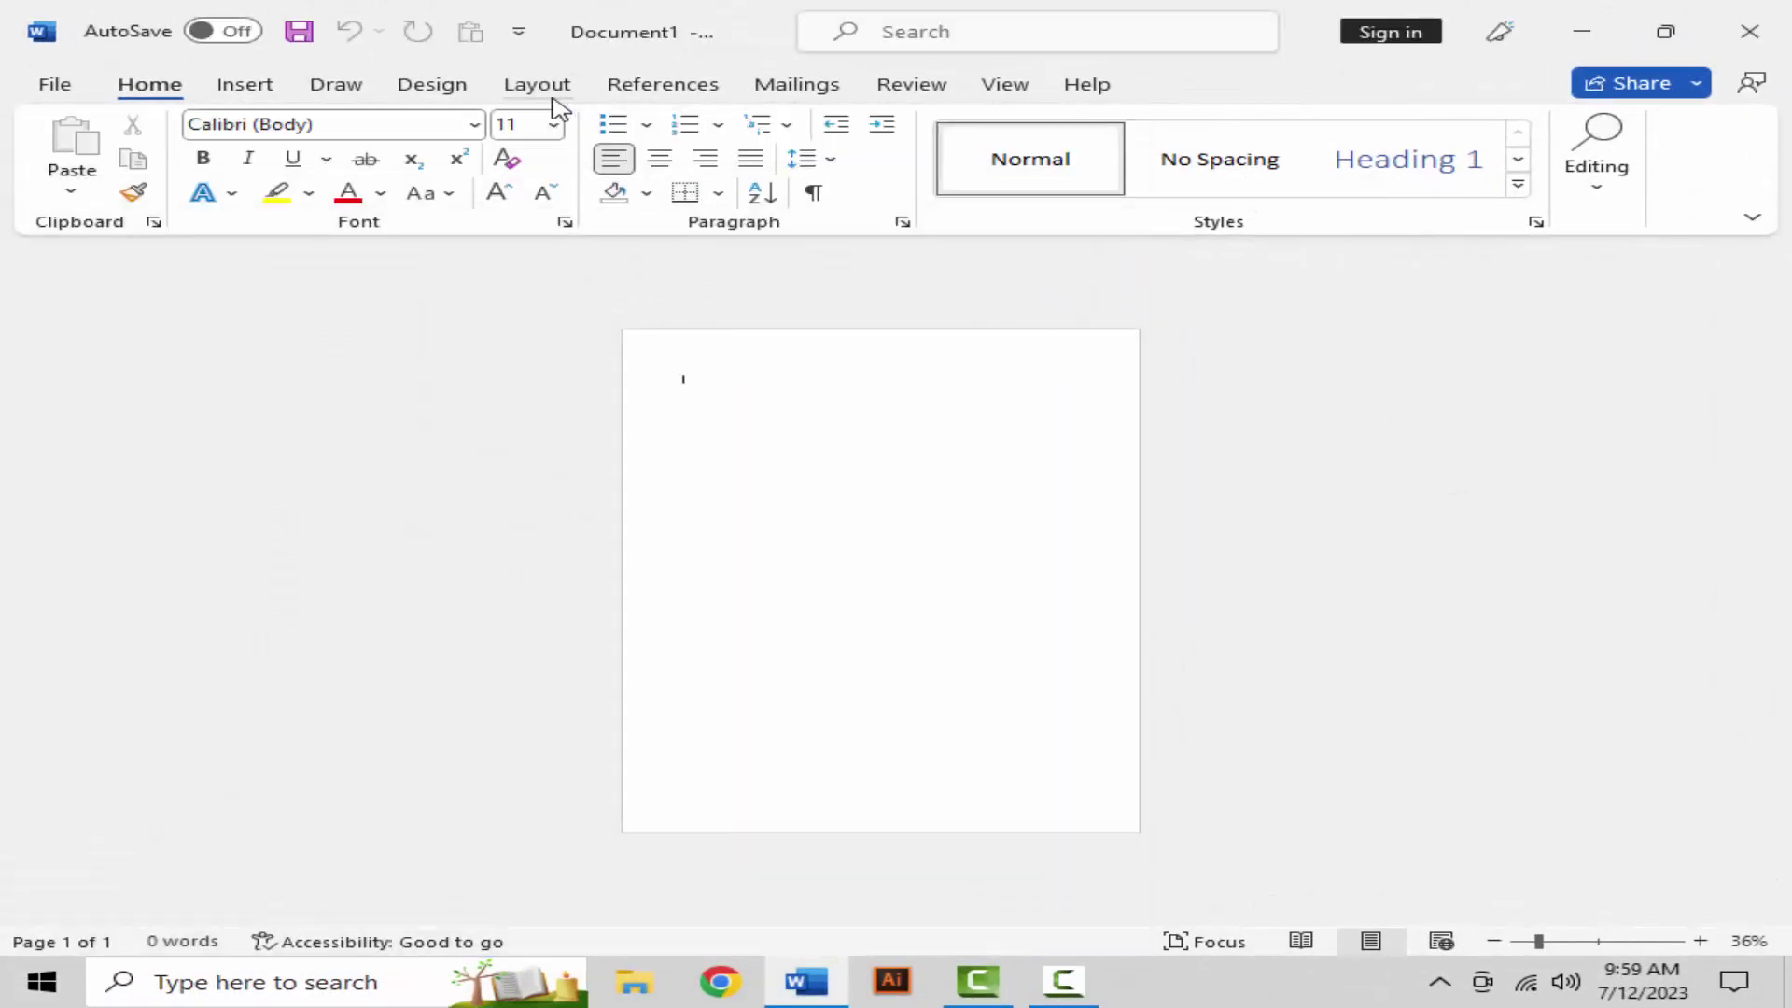
- Make the page Legal size, then bring up the Shapes gallery to draw an oval
{"action": "left_click", "coordinate": [537, 86]}
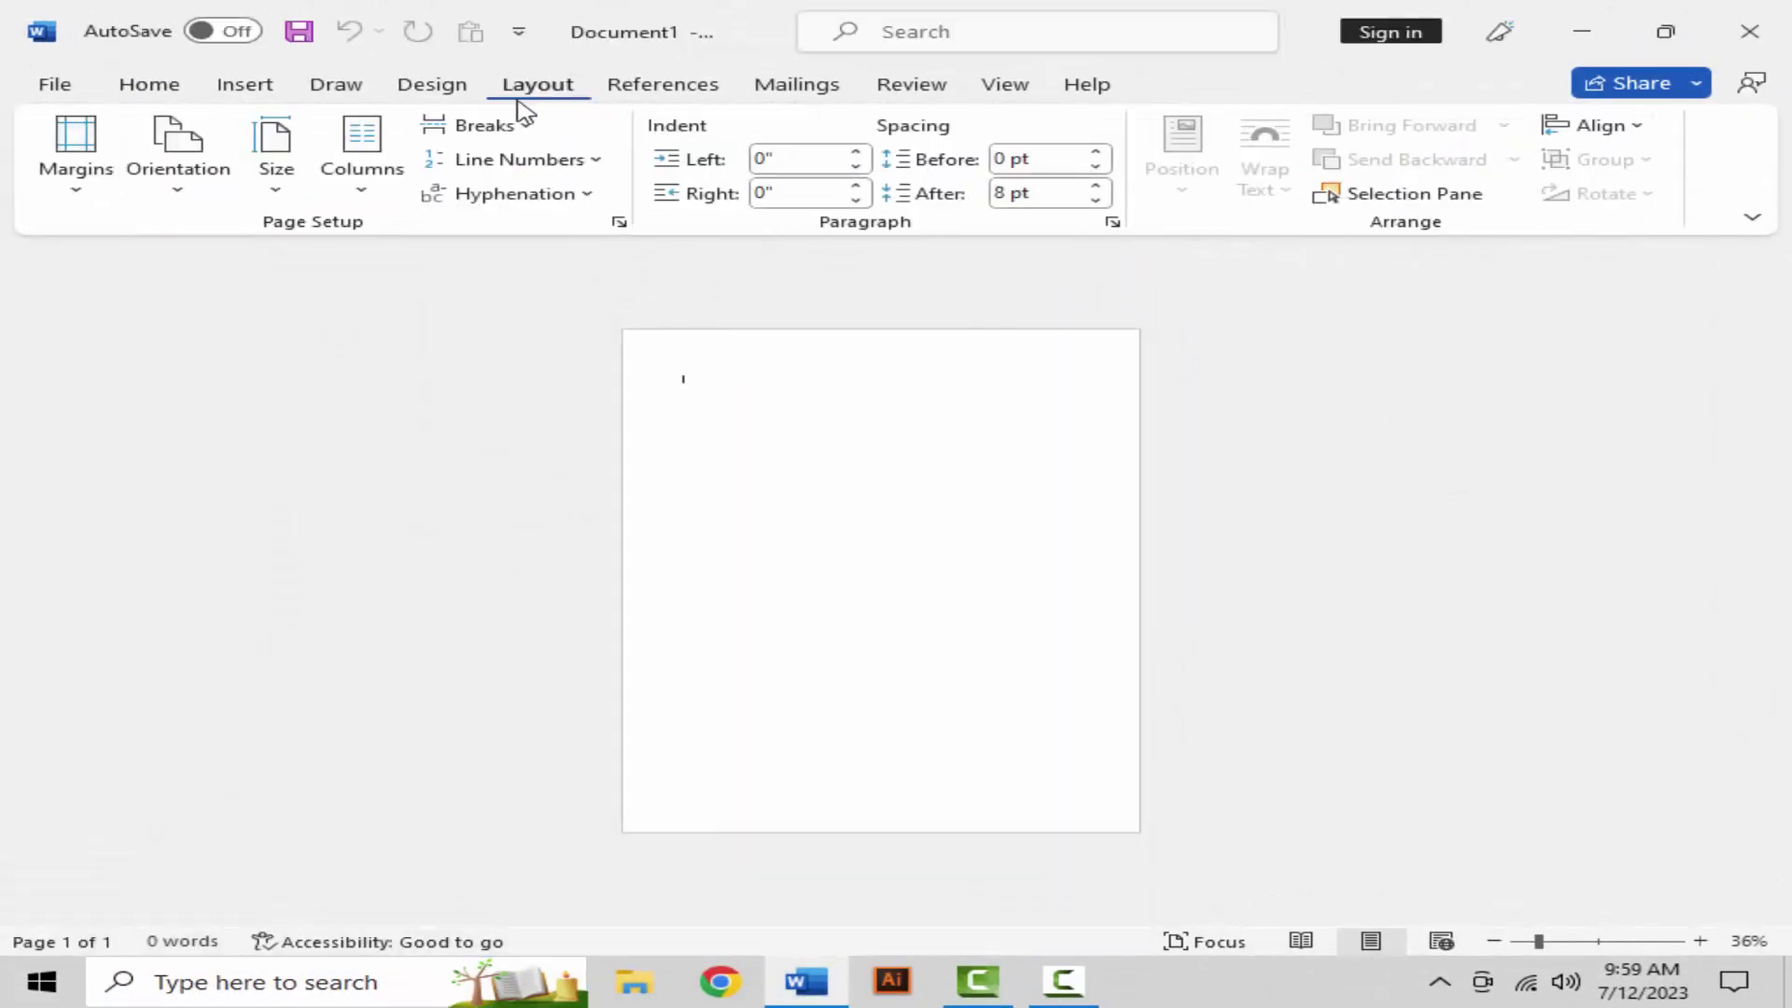
{"action": "left_click", "coordinate": [276, 158]}
{"action": "left_click", "coordinate": [422, 371]}
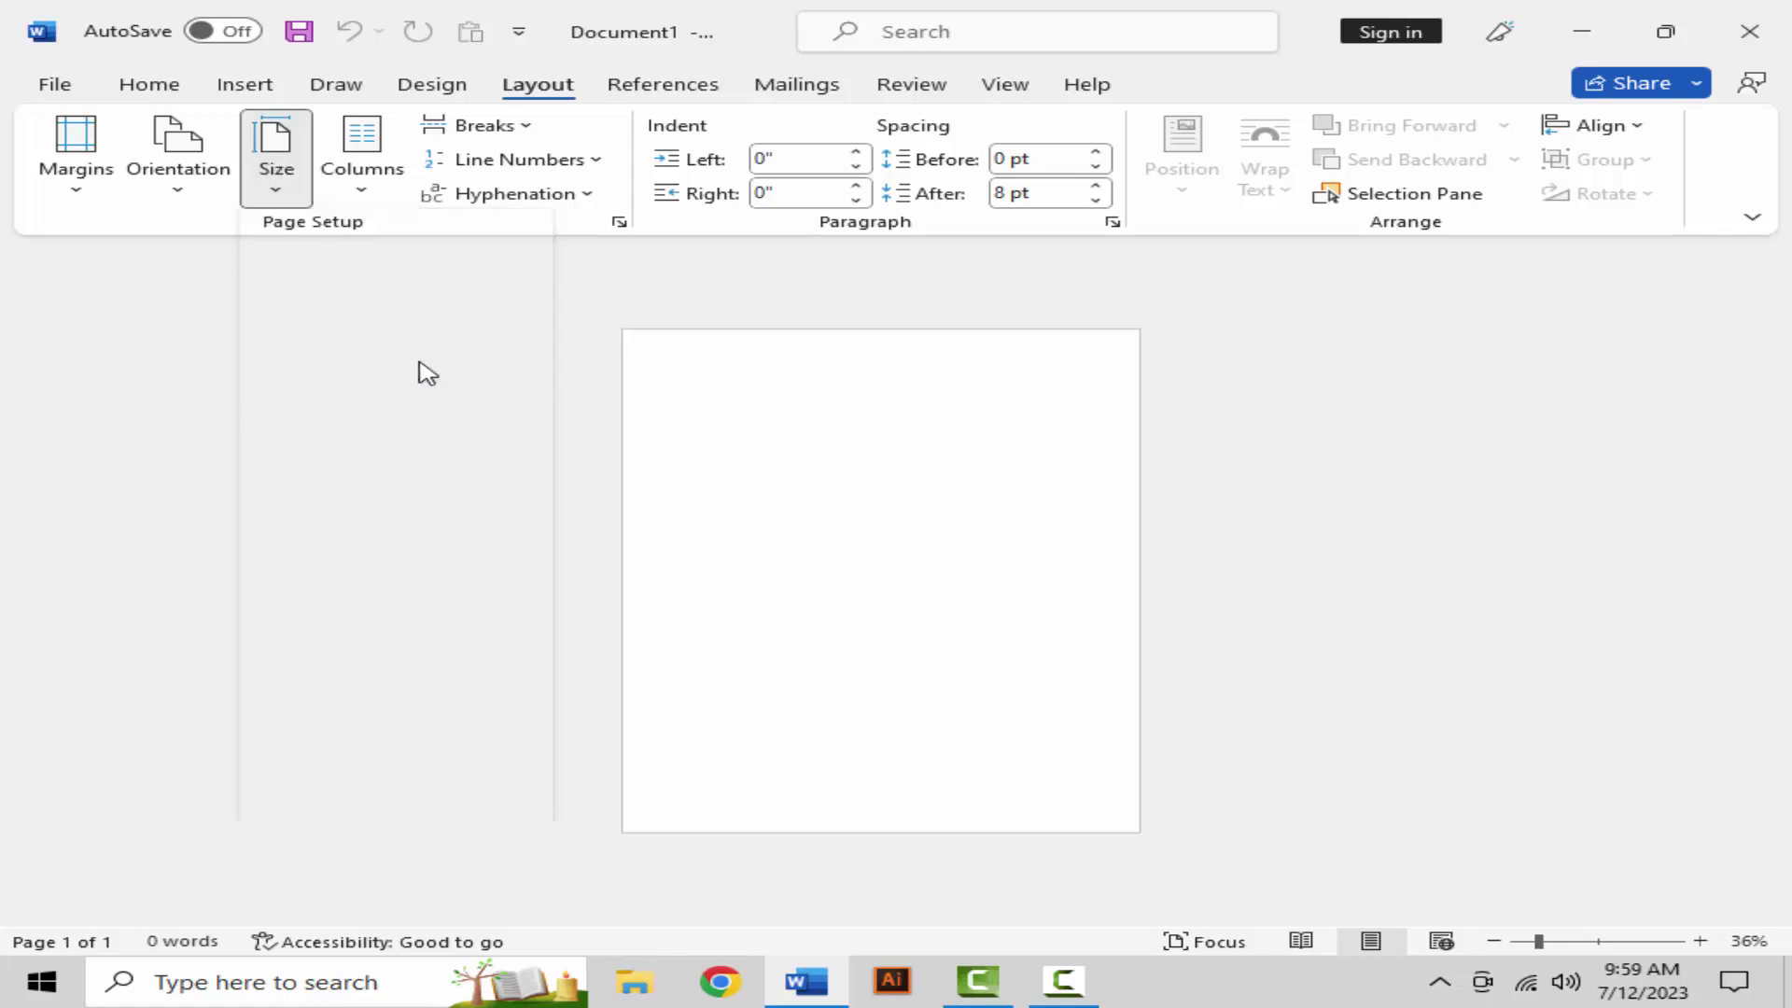
{"action": "left_click", "coordinate": [245, 84]}
{"action": "left_click", "coordinate": [383, 125]}
- Draw a large oval, move it to the page top and widen it past the right edge
{"action": "left_click", "coordinate": [484, 204]}
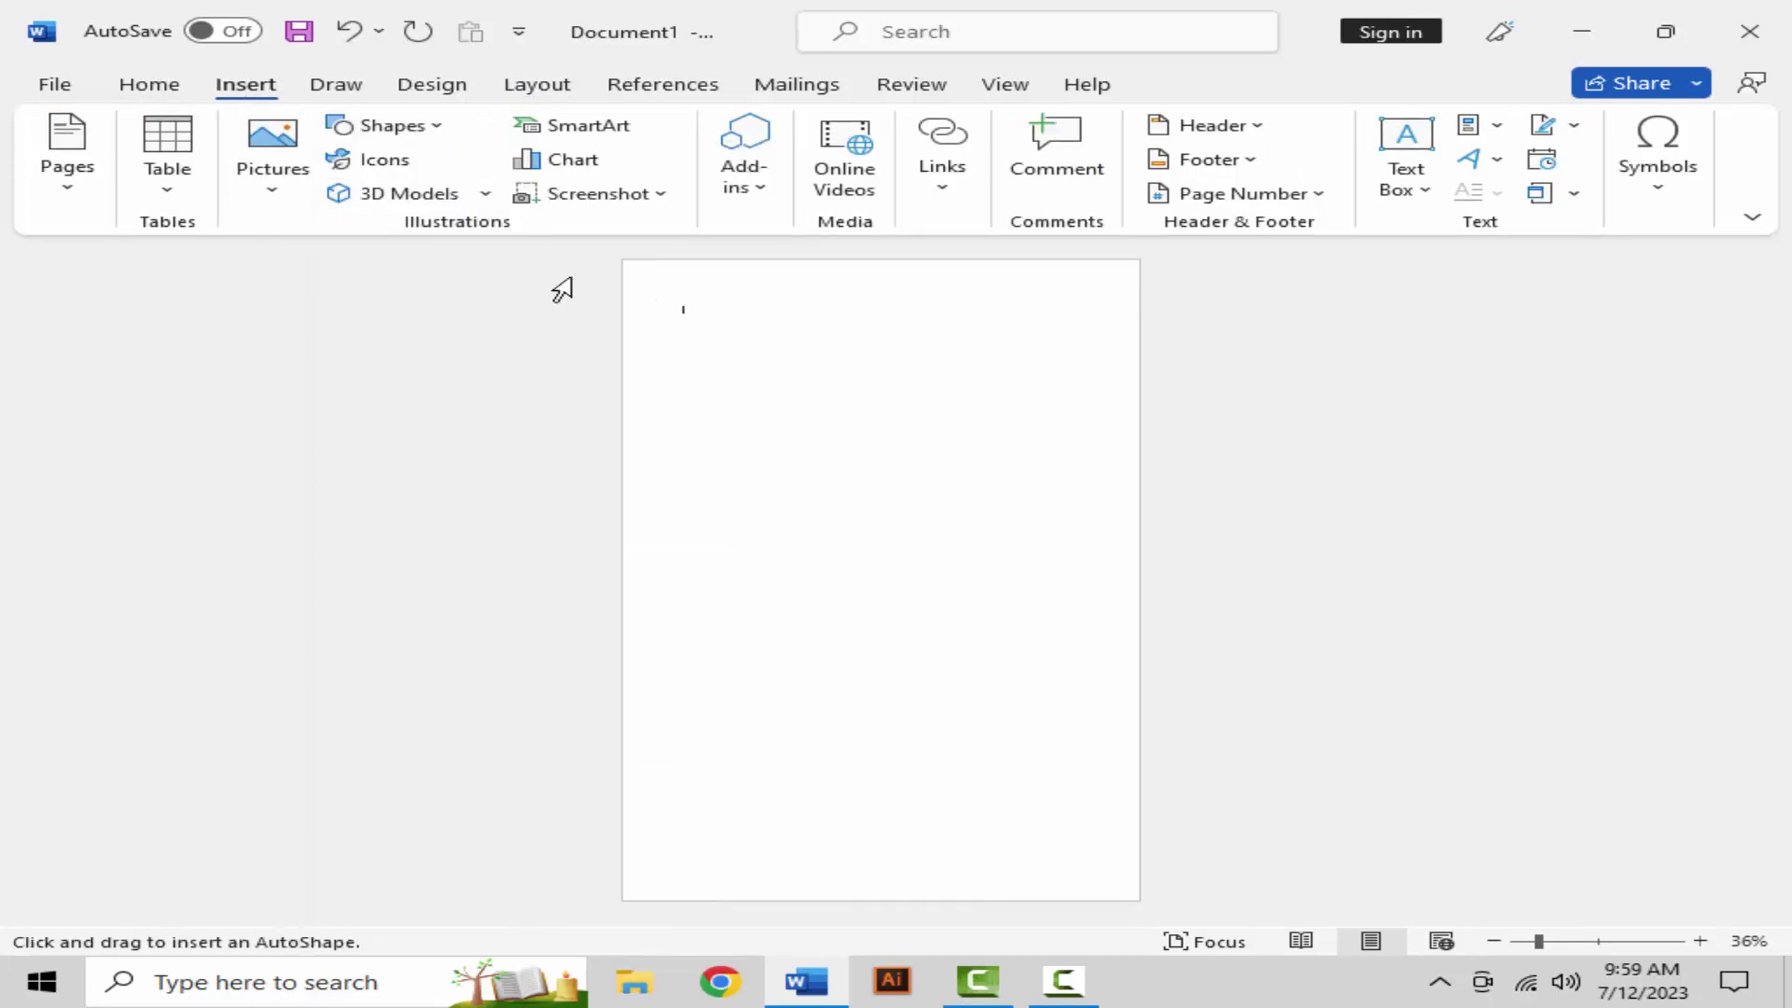
{"action": "left_click_drag", "start_coordinate": [651, 300], "coordinate": [1004, 748]}
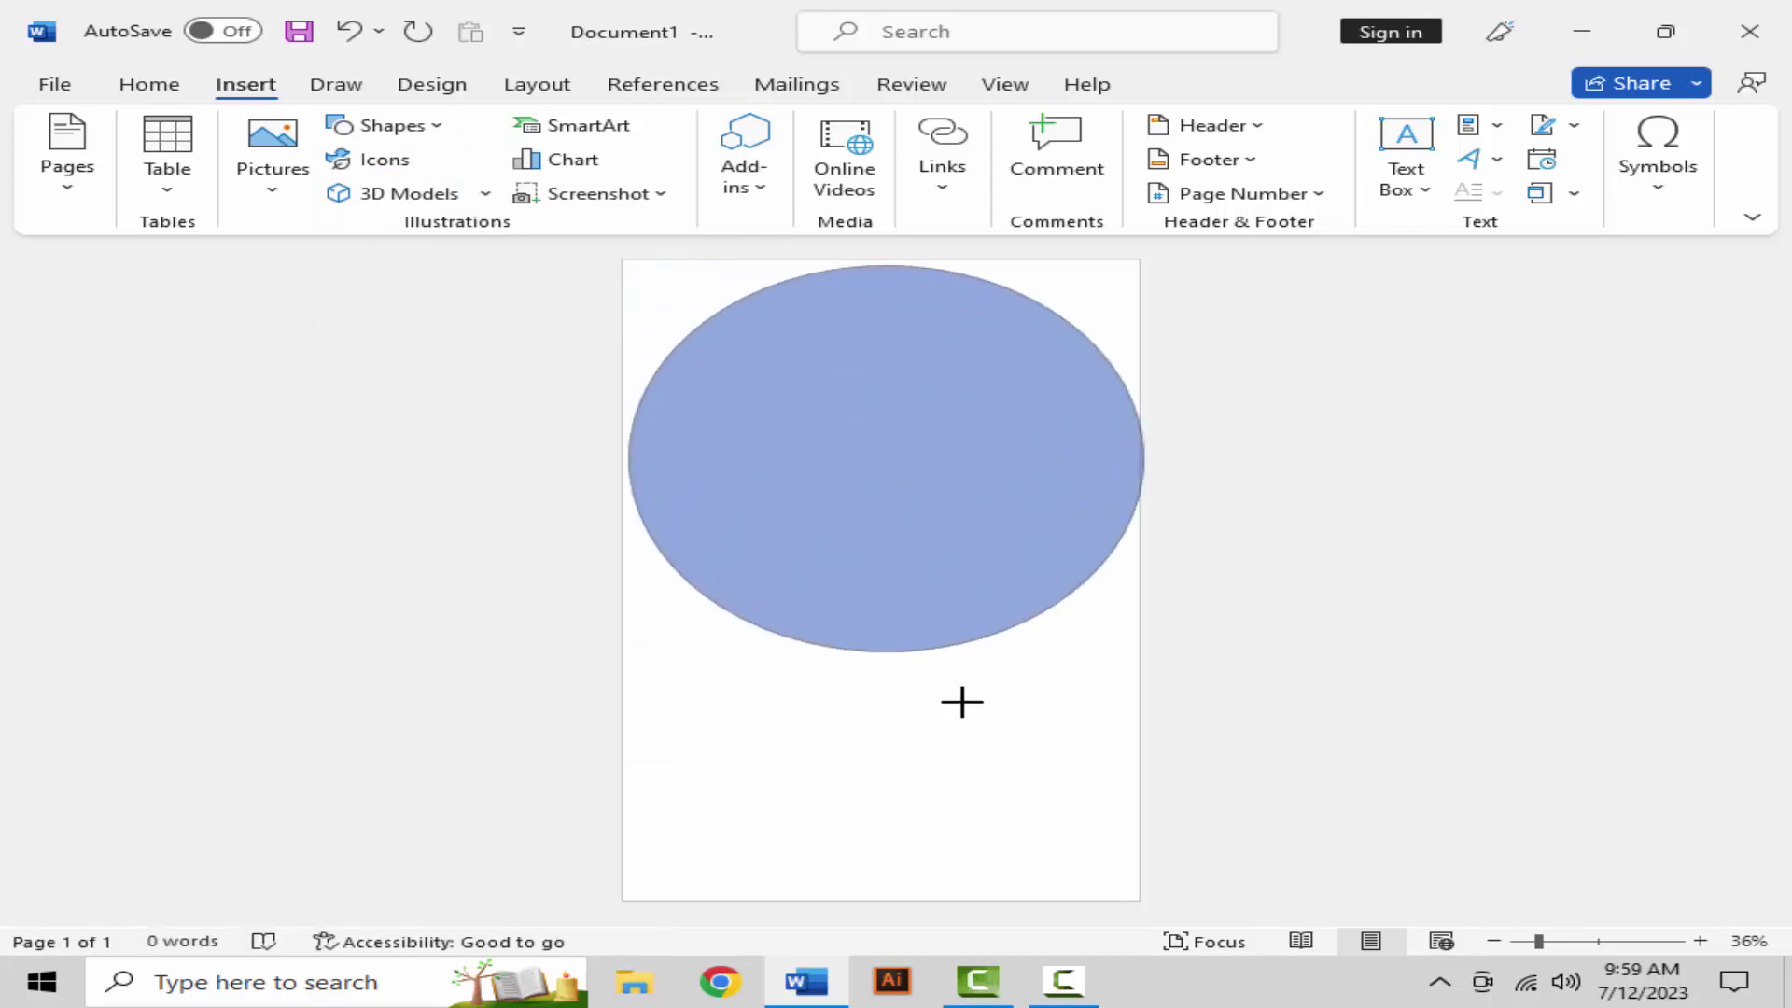
{"action": "mouse_move", "coordinate": [920, 629]}
{"action": "left_mouse_down"}
{"action": "mouse_move", "coordinate": [822, 442]}
{"action": "mouse_move", "coordinate": [812, 380]}
{"action": "mouse_move", "coordinate": [793, 407]}
{"action": "left_mouse_up"}
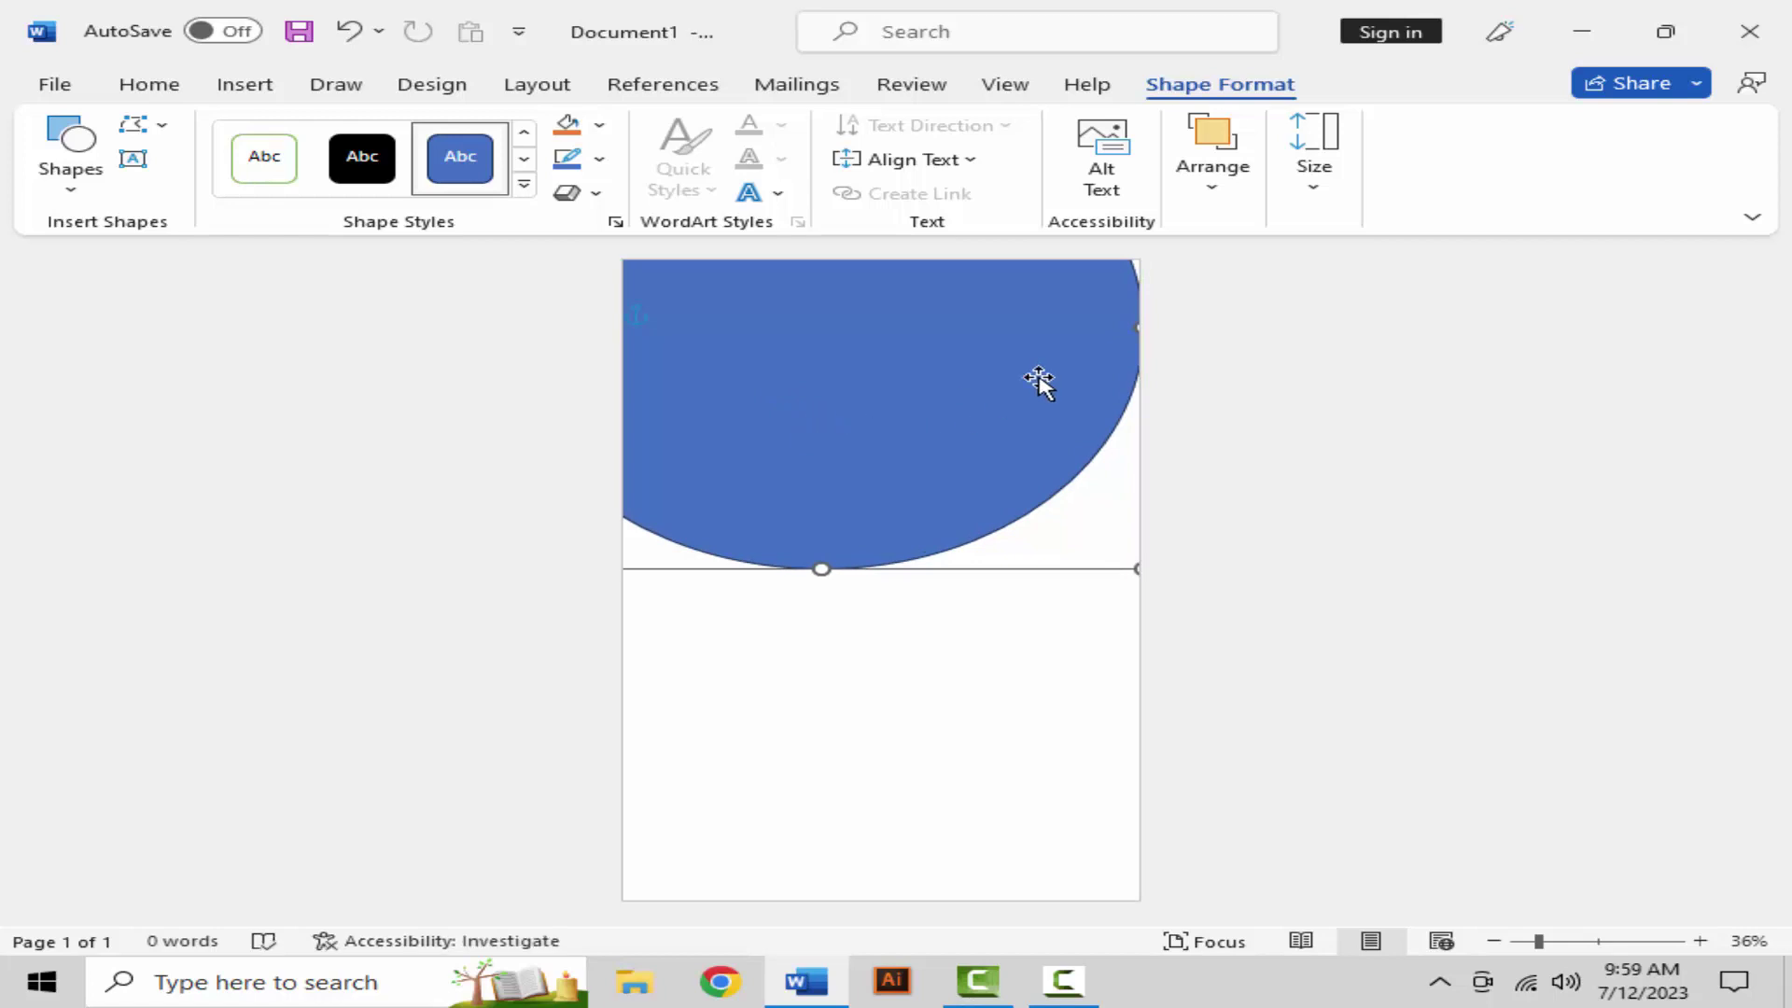
{"action": "left_click_drag", "start_coordinate": [1142, 323], "coordinate": [1149, 323]}
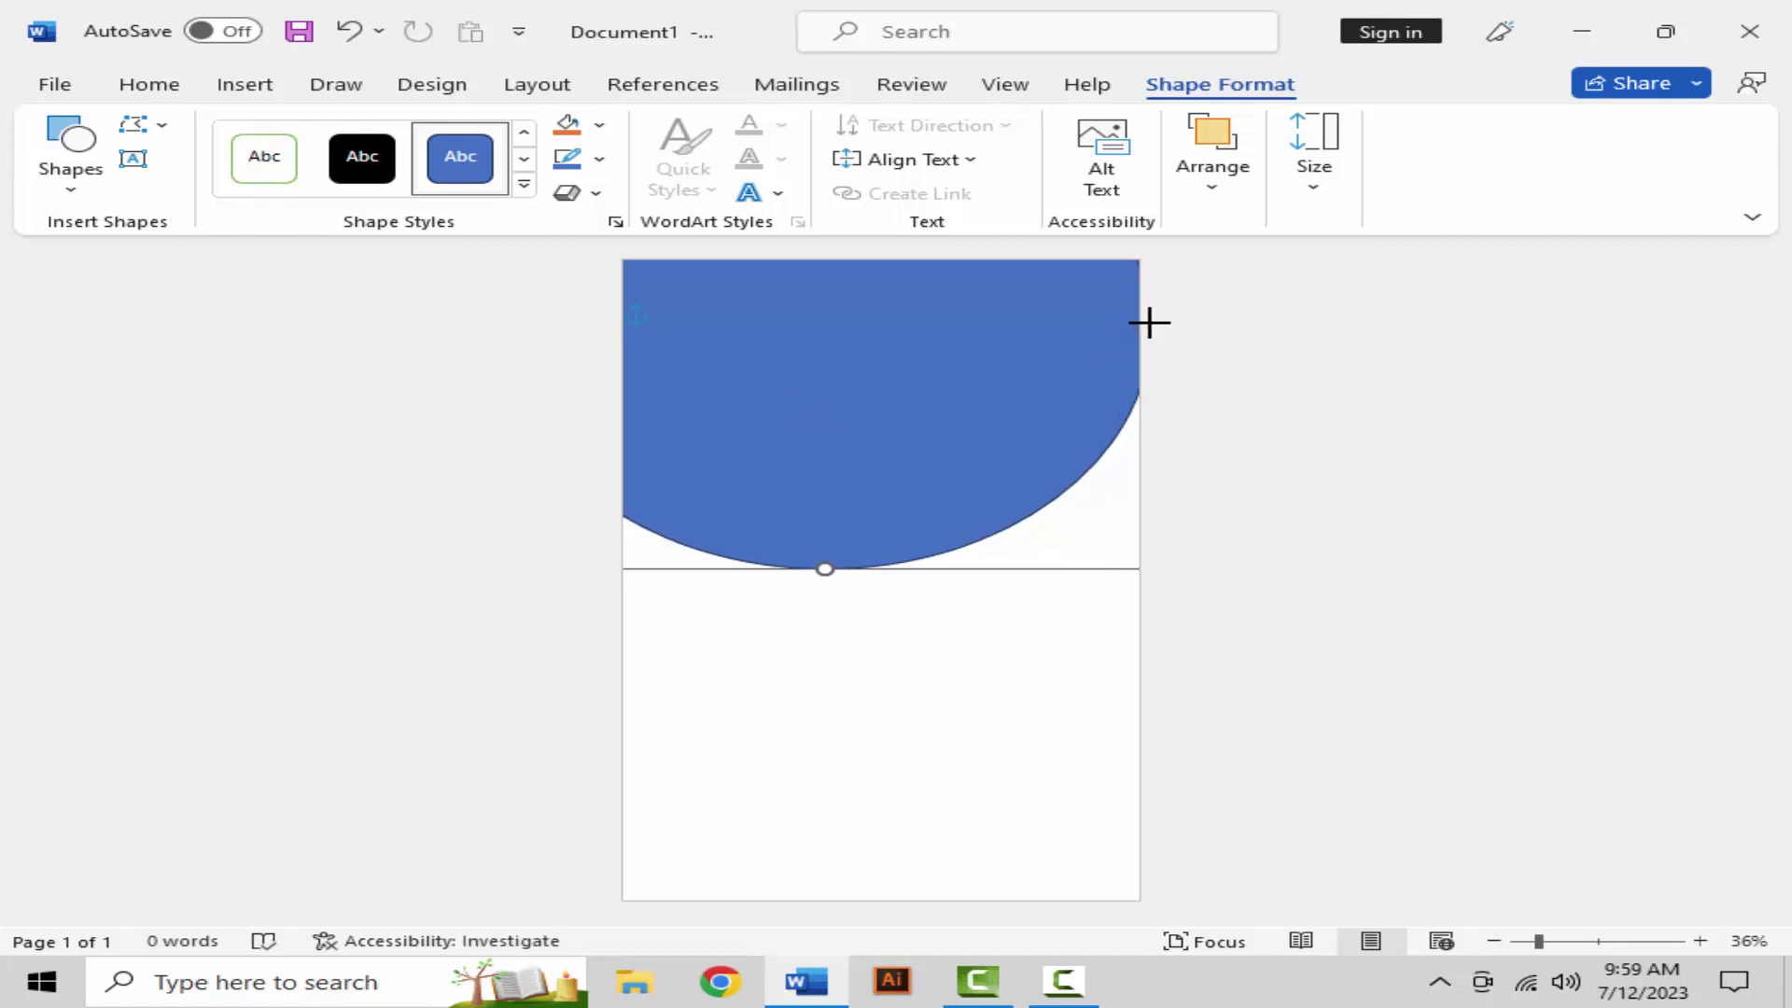
- Give the circle no outline and a gold fill
{"action": "left_click", "coordinate": [599, 158]}
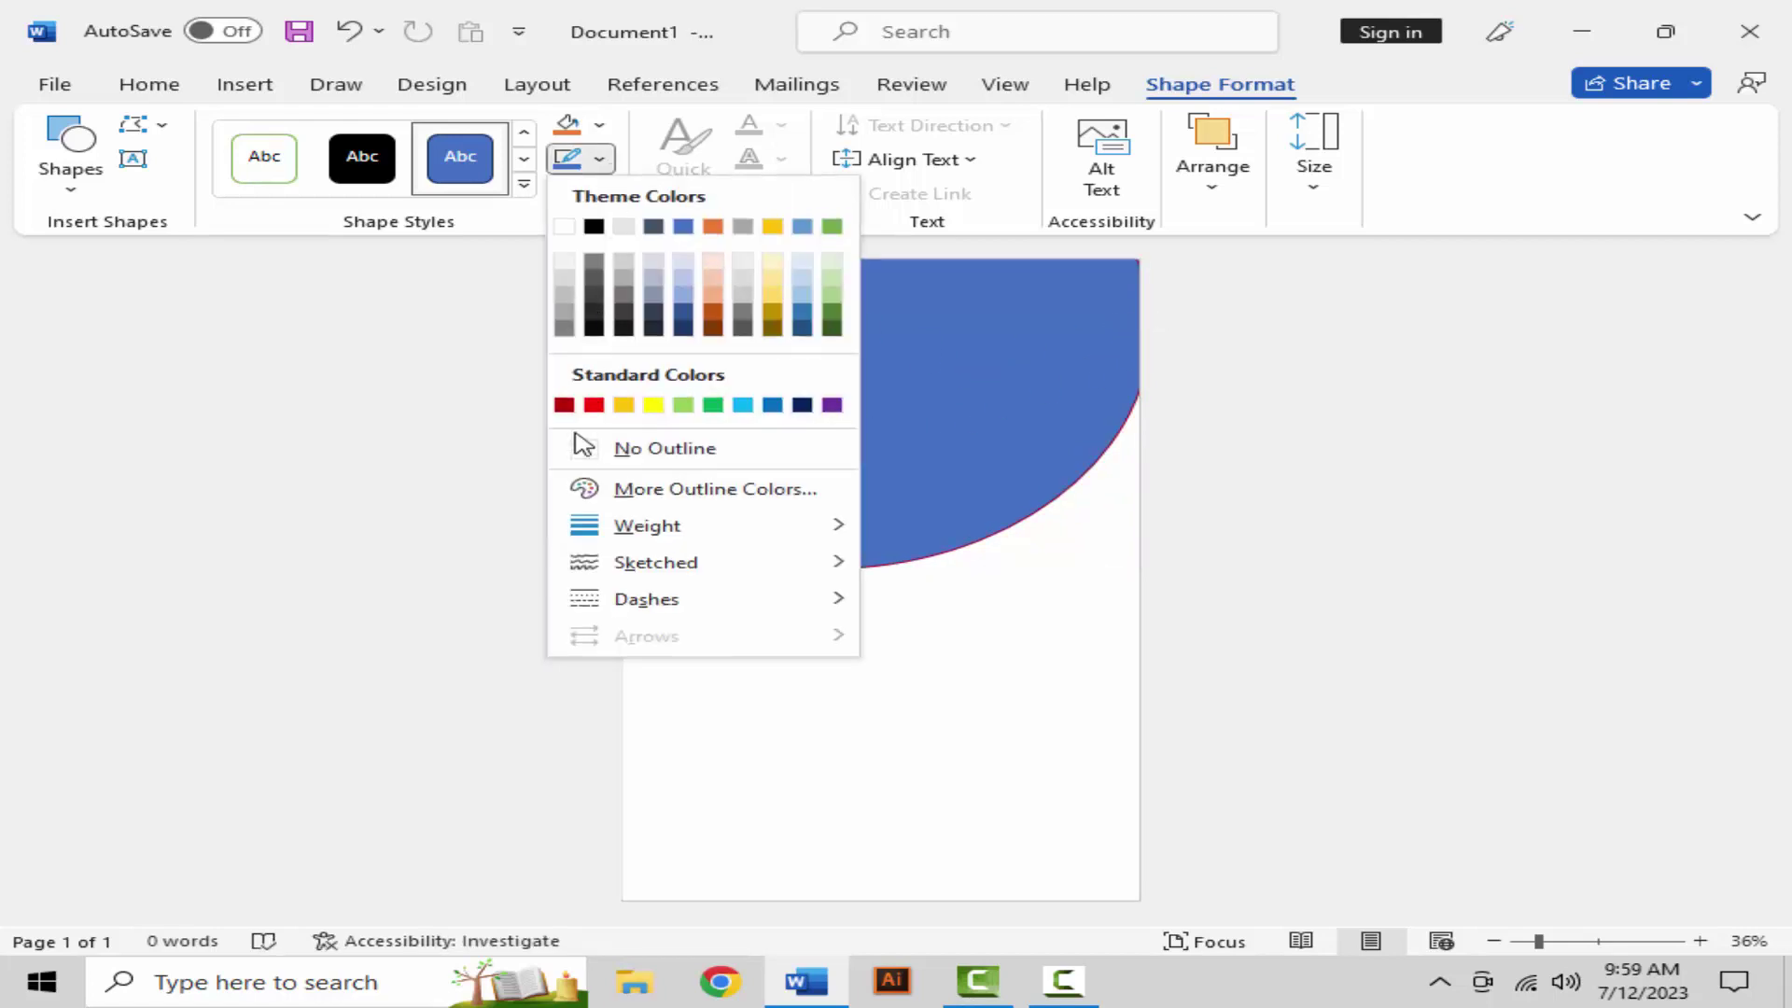
{"action": "left_click", "coordinate": [676, 407]}
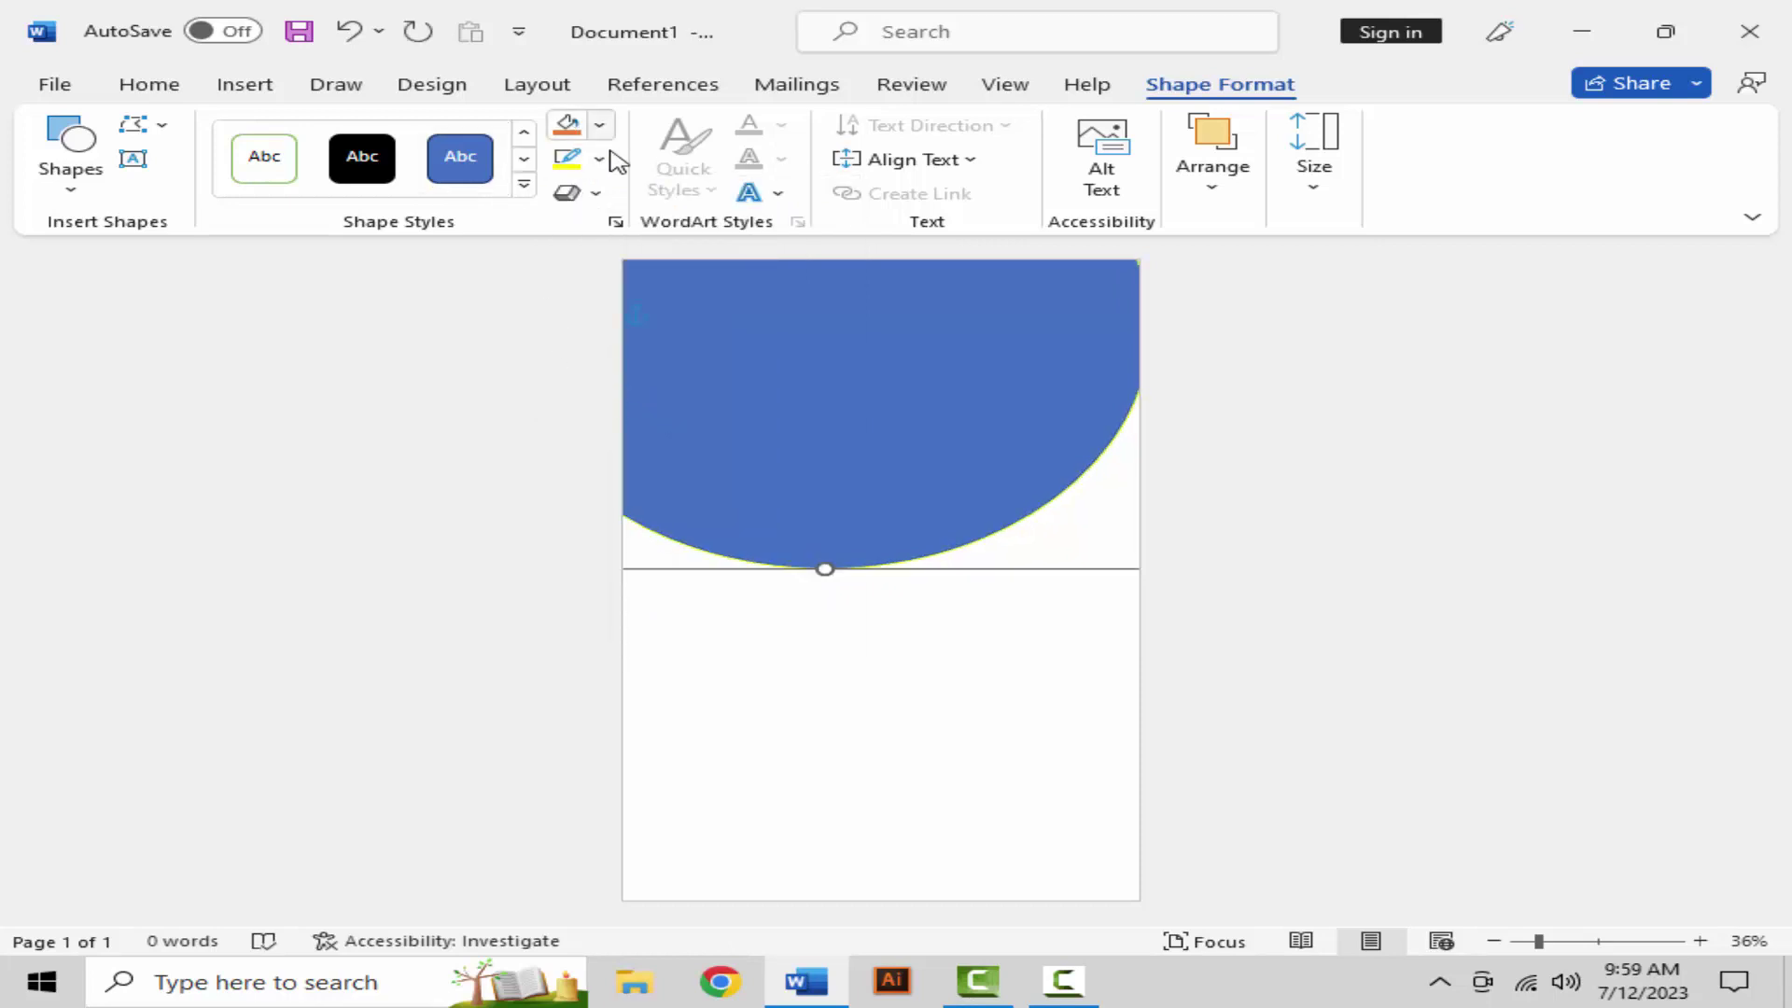
{"action": "left_click", "coordinate": [598, 124]}
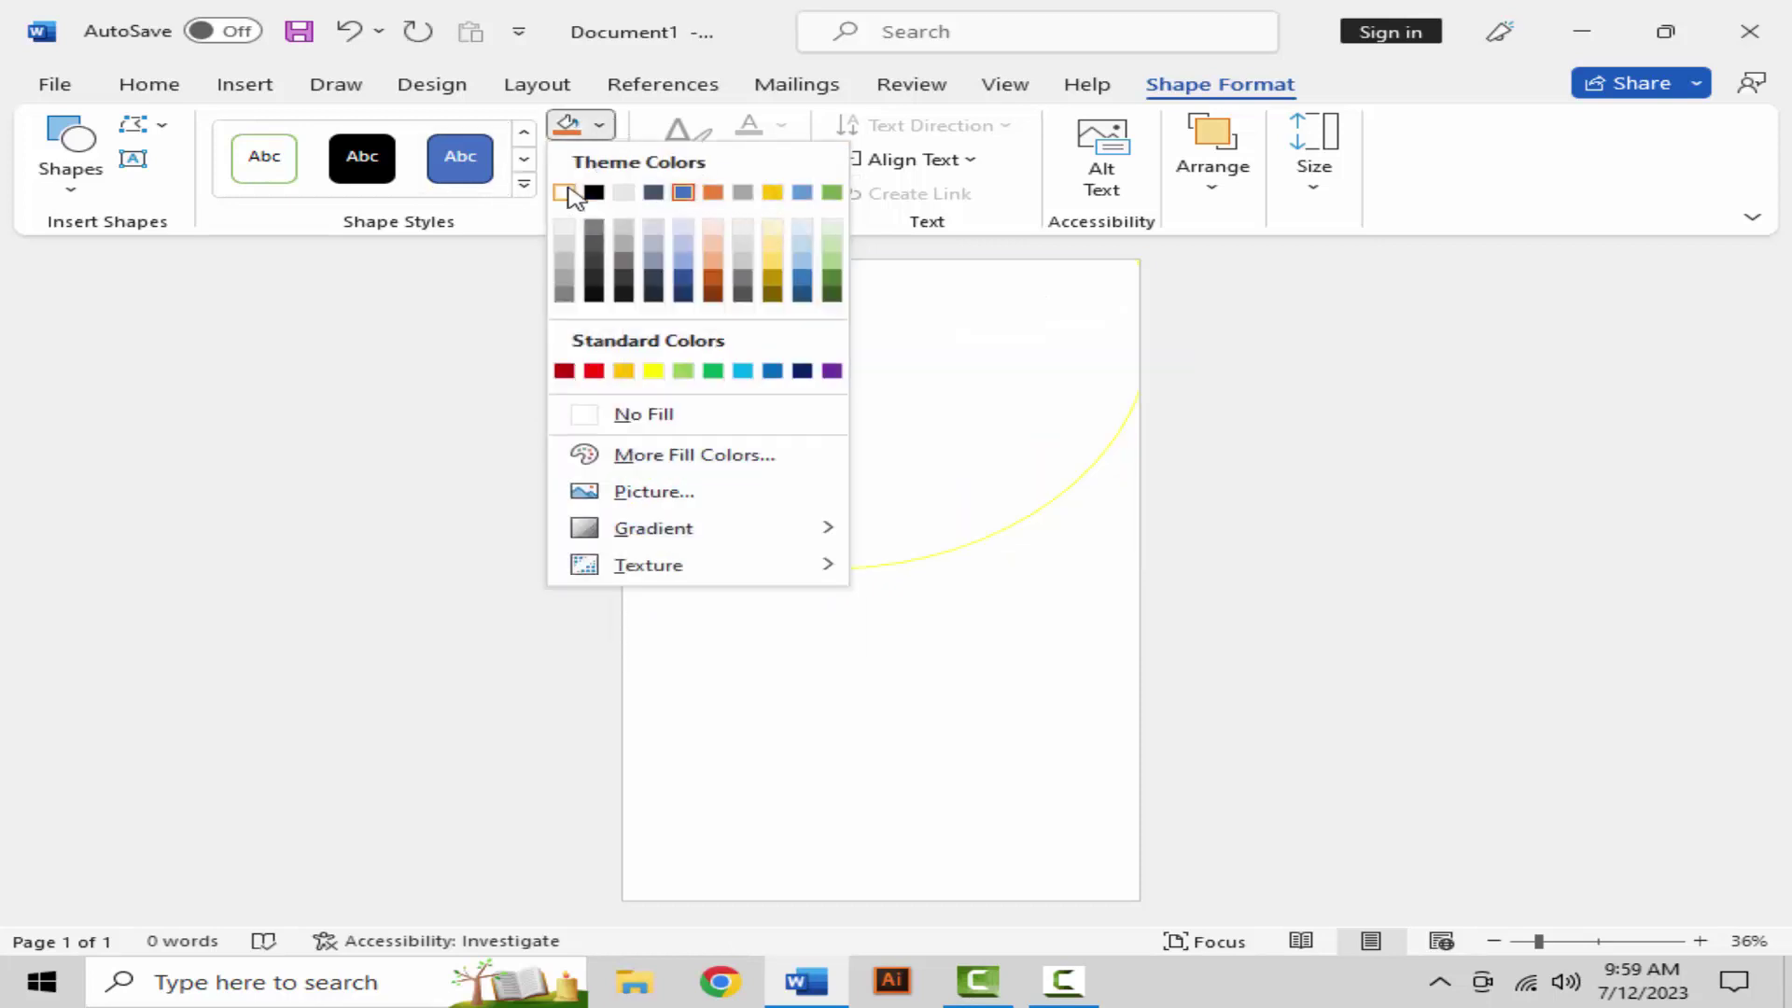
{"action": "left_click", "coordinate": [598, 124]}
{"action": "left_click", "coordinate": [599, 159]}
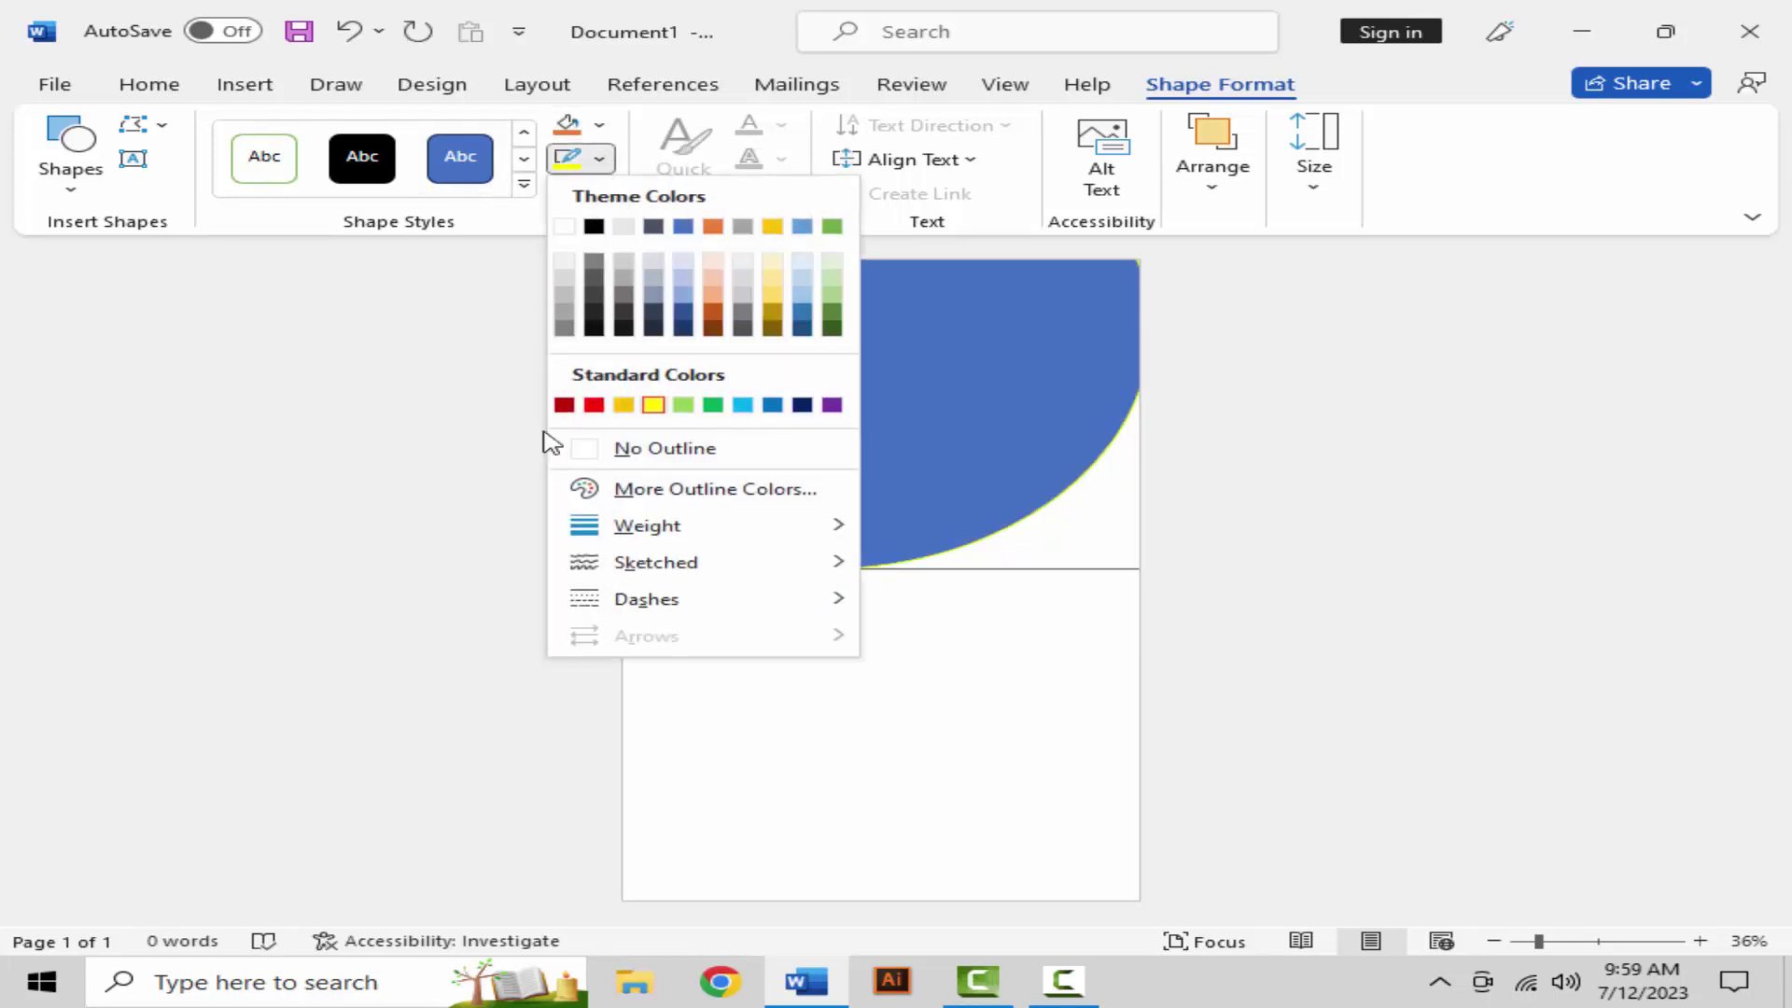
{"action": "left_click", "coordinate": [579, 450]}
{"action": "left_click", "coordinate": [599, 124]}
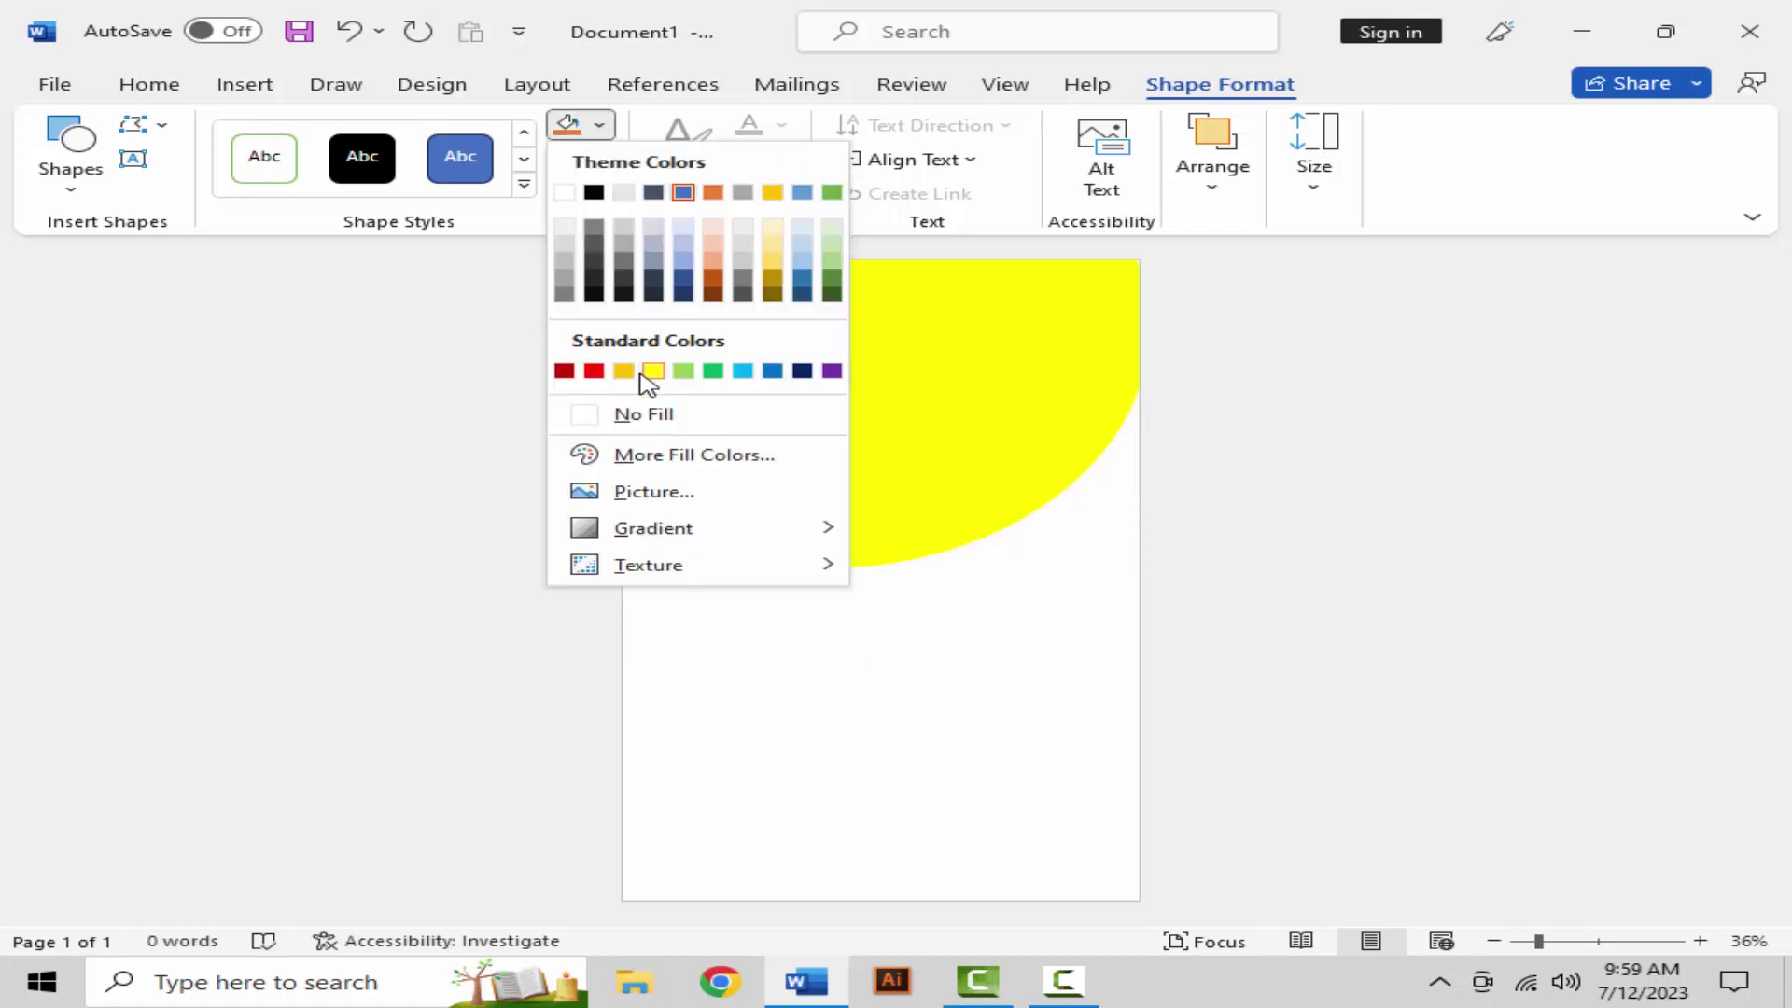
{"action": "left_click", "coordinate": [623, 371]}
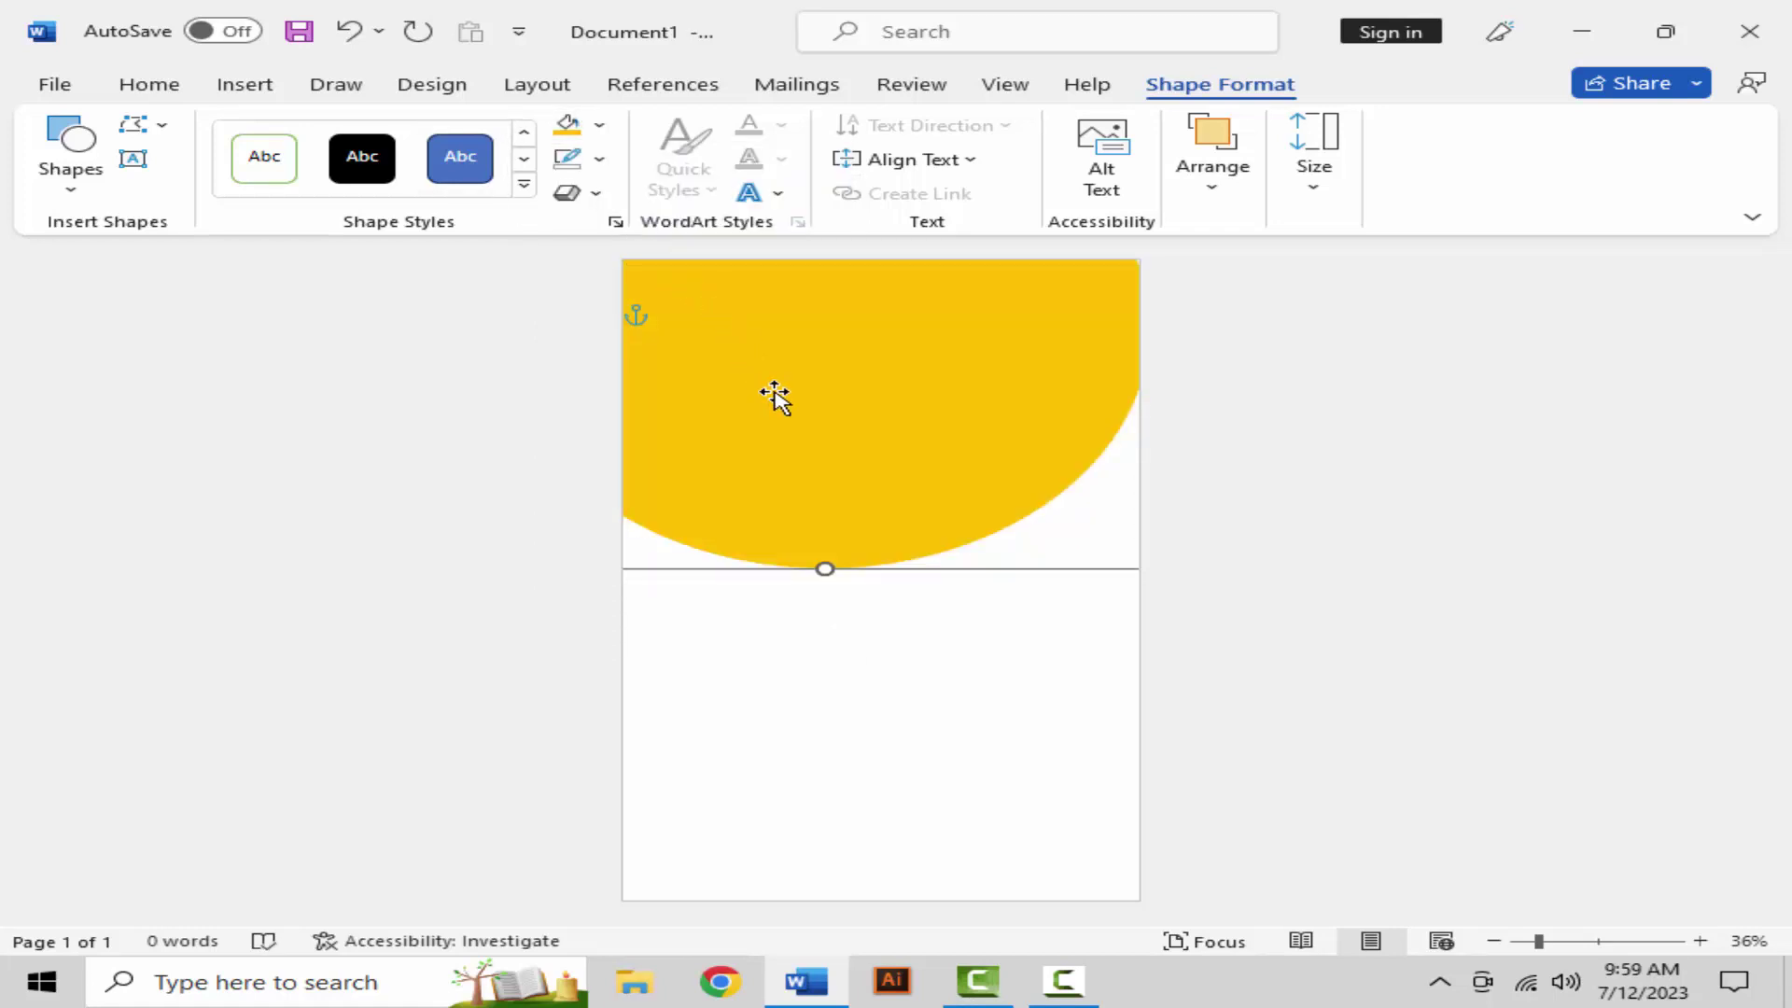
- Copy the gold circle, paste a duplicate and line it up with the page
{"action": "right_click", "coordinate": [825, 416]}
{"action": "left_click", "coordinate": [913, 362]}
{"action": "right_click", "coordinate": [1292, 431]}
{"action": "left_click", "coordinate": [1369, 612]}
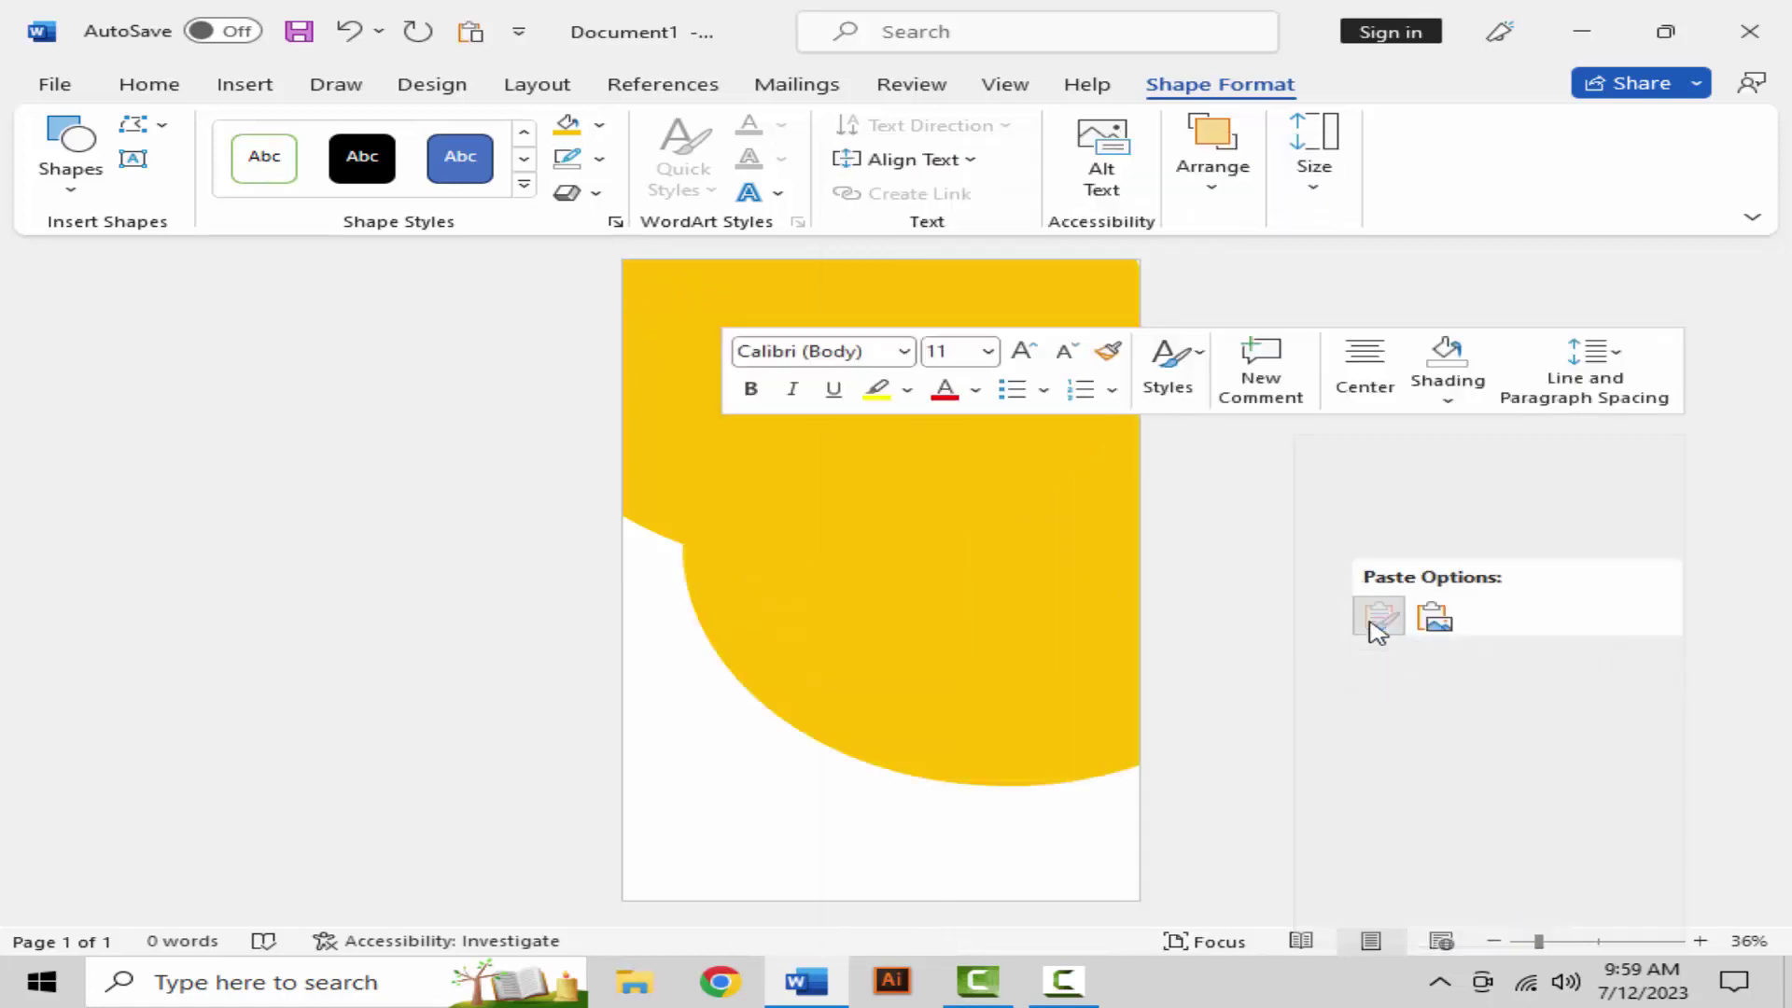
{"action": "left_click_drag", "start_coordinate": [1105, 564], "coordinate": [977, 519]}
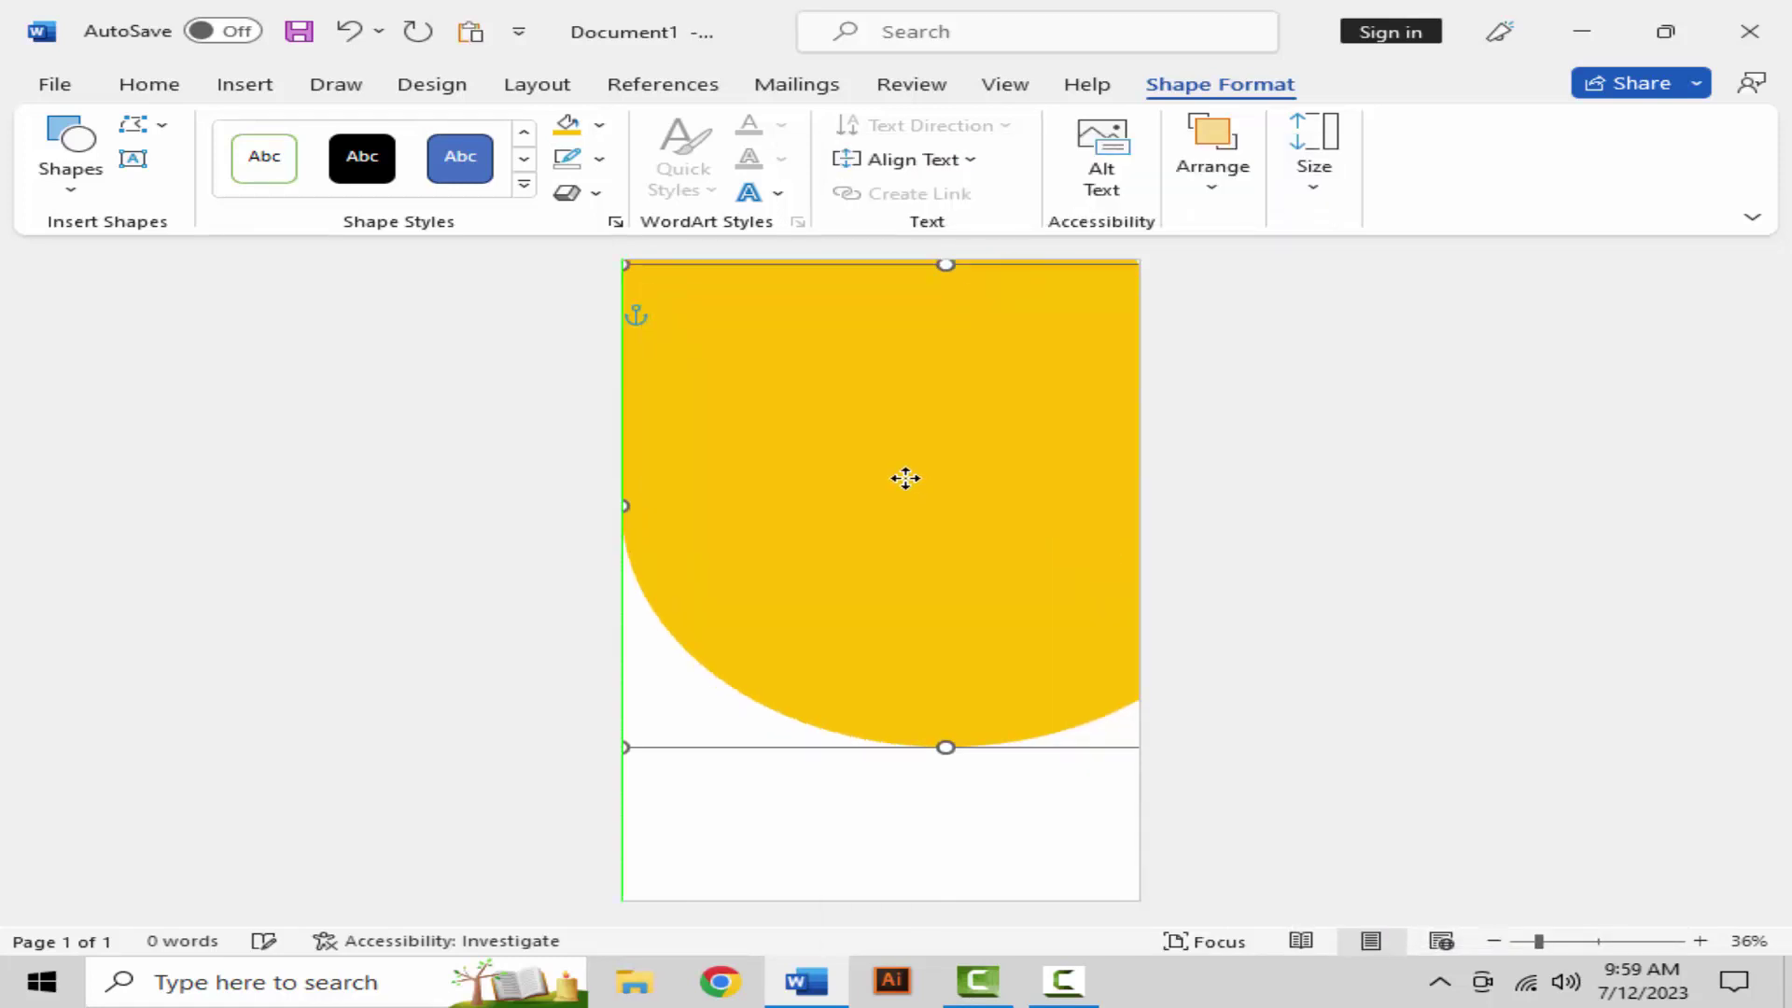
- Recolour the pasted copy with a light blue fill
{"action": "left_click", "coordinate": [598, 124]}
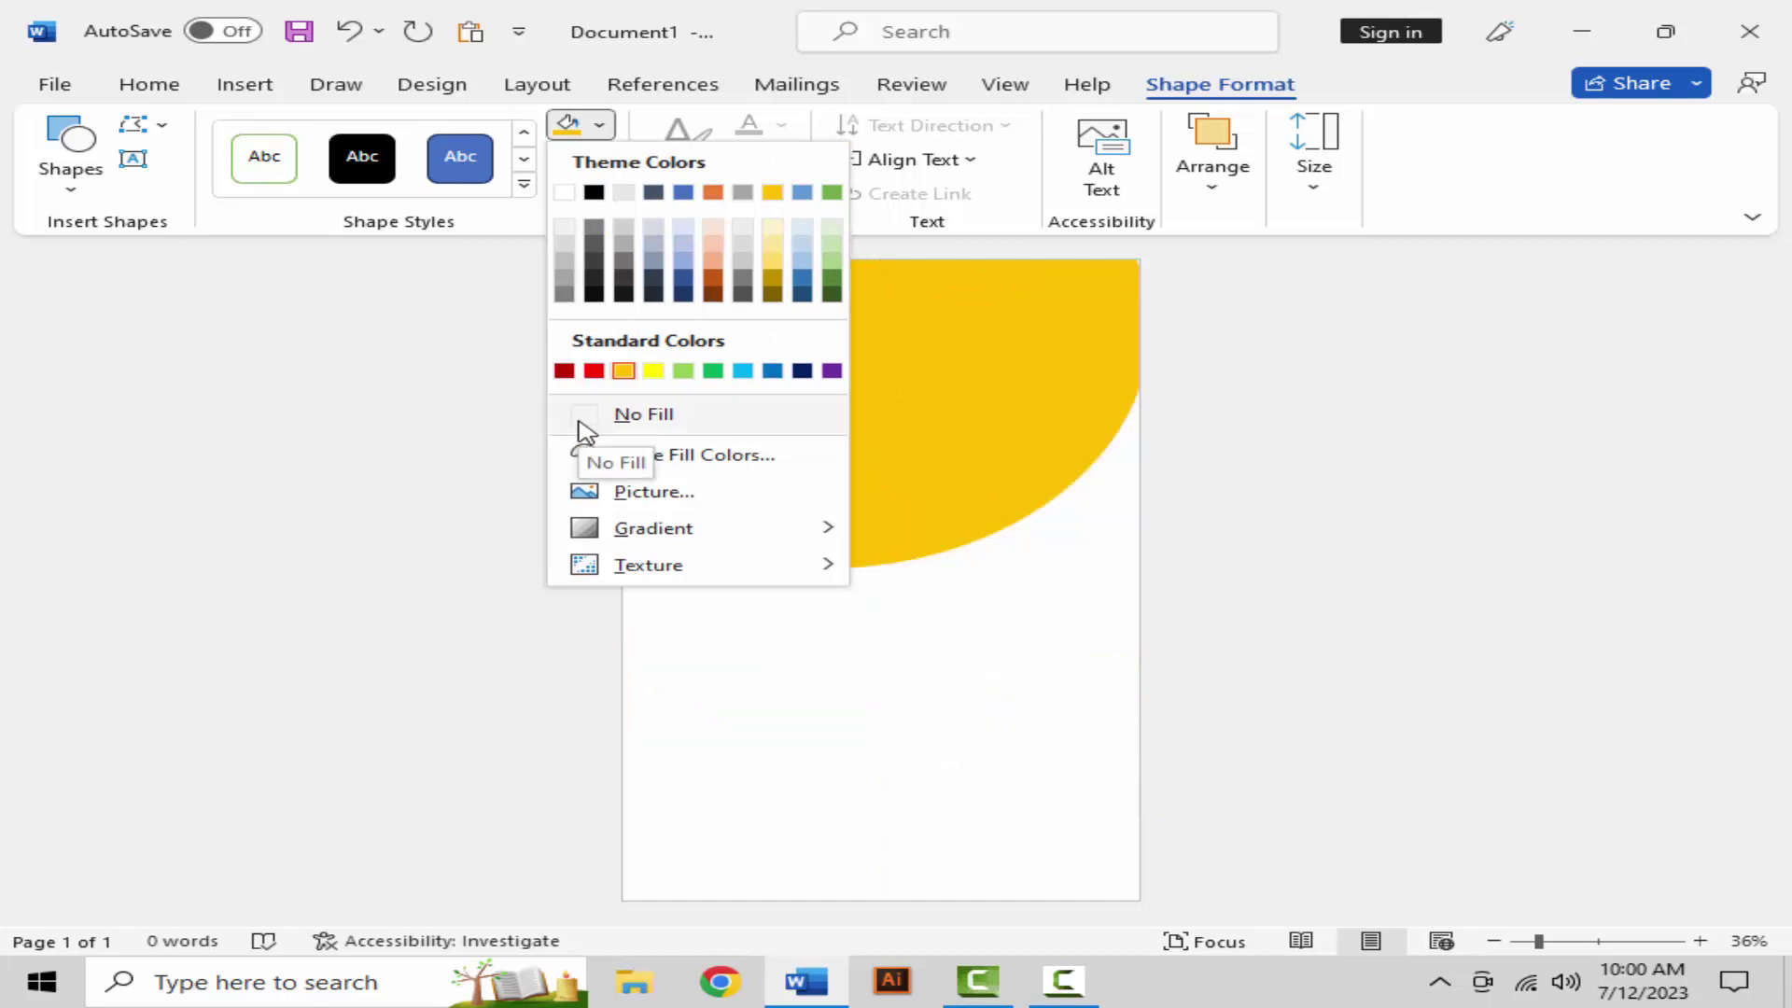
{"action": "left_click", "coordinate": [586, 427]}
{"action": "left_click", "coordinate": [598, 158]}
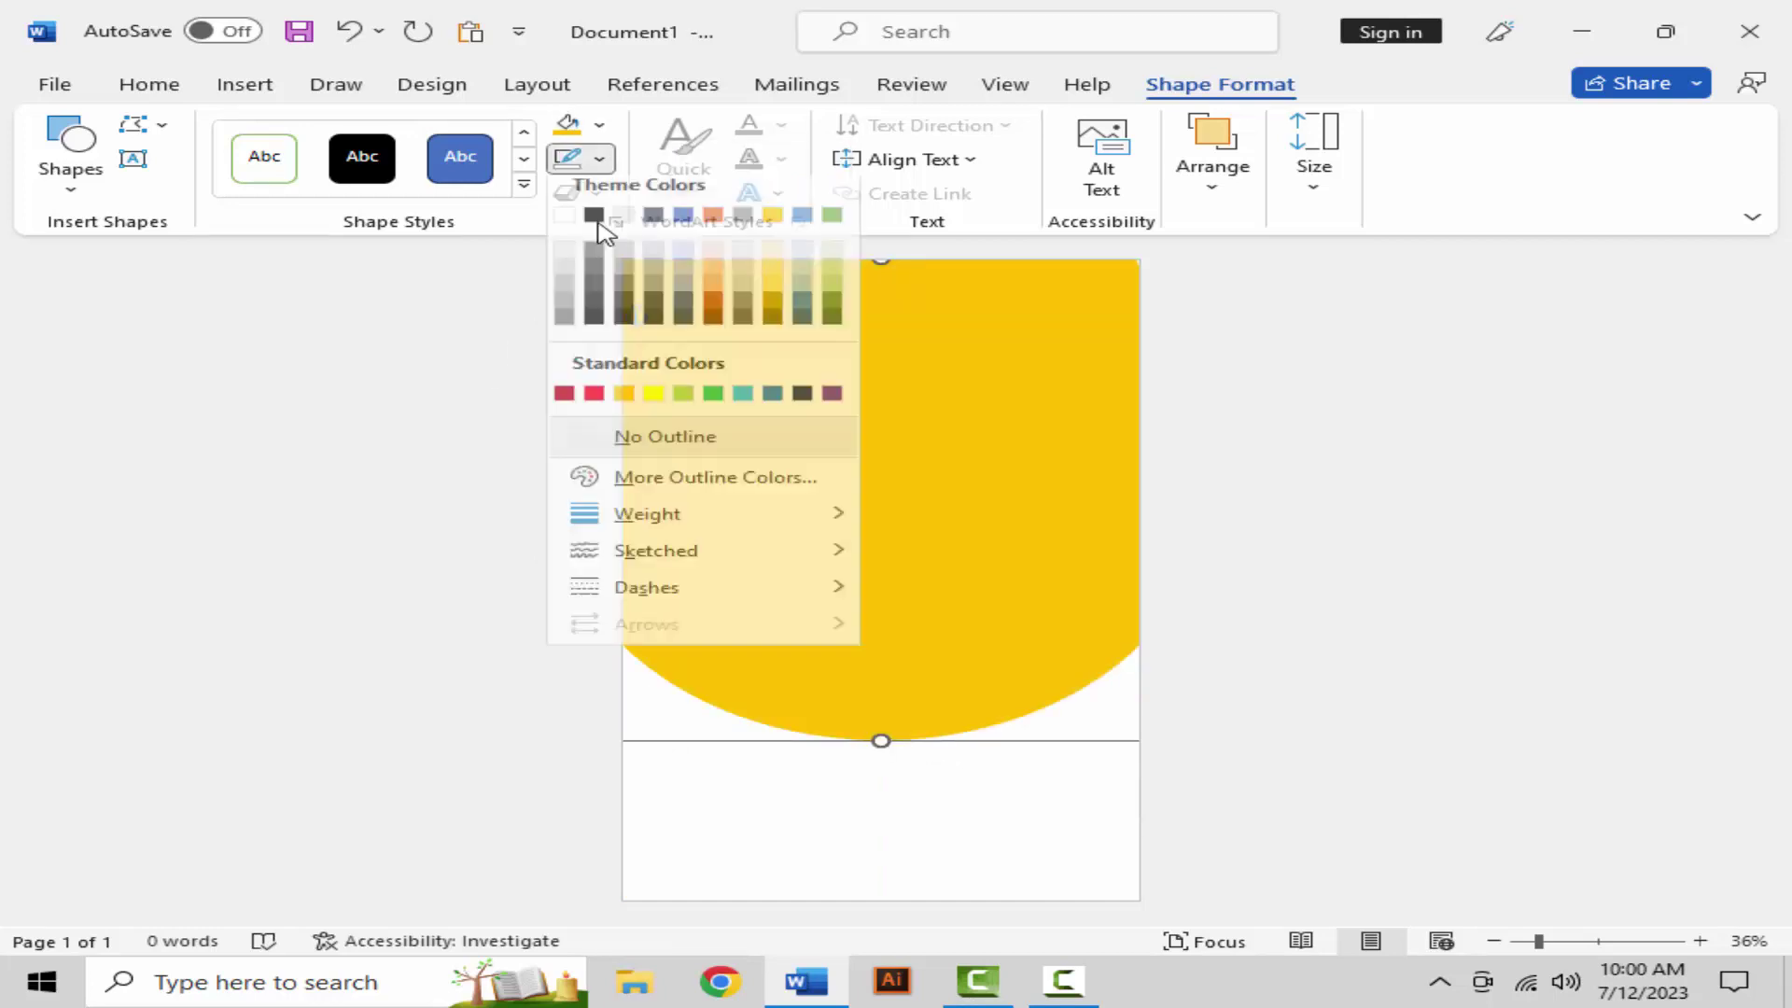
{"action": "left_click", "coordinate": [594, 404]}
{"action": "left_click", "coordinate": [596, 124]}
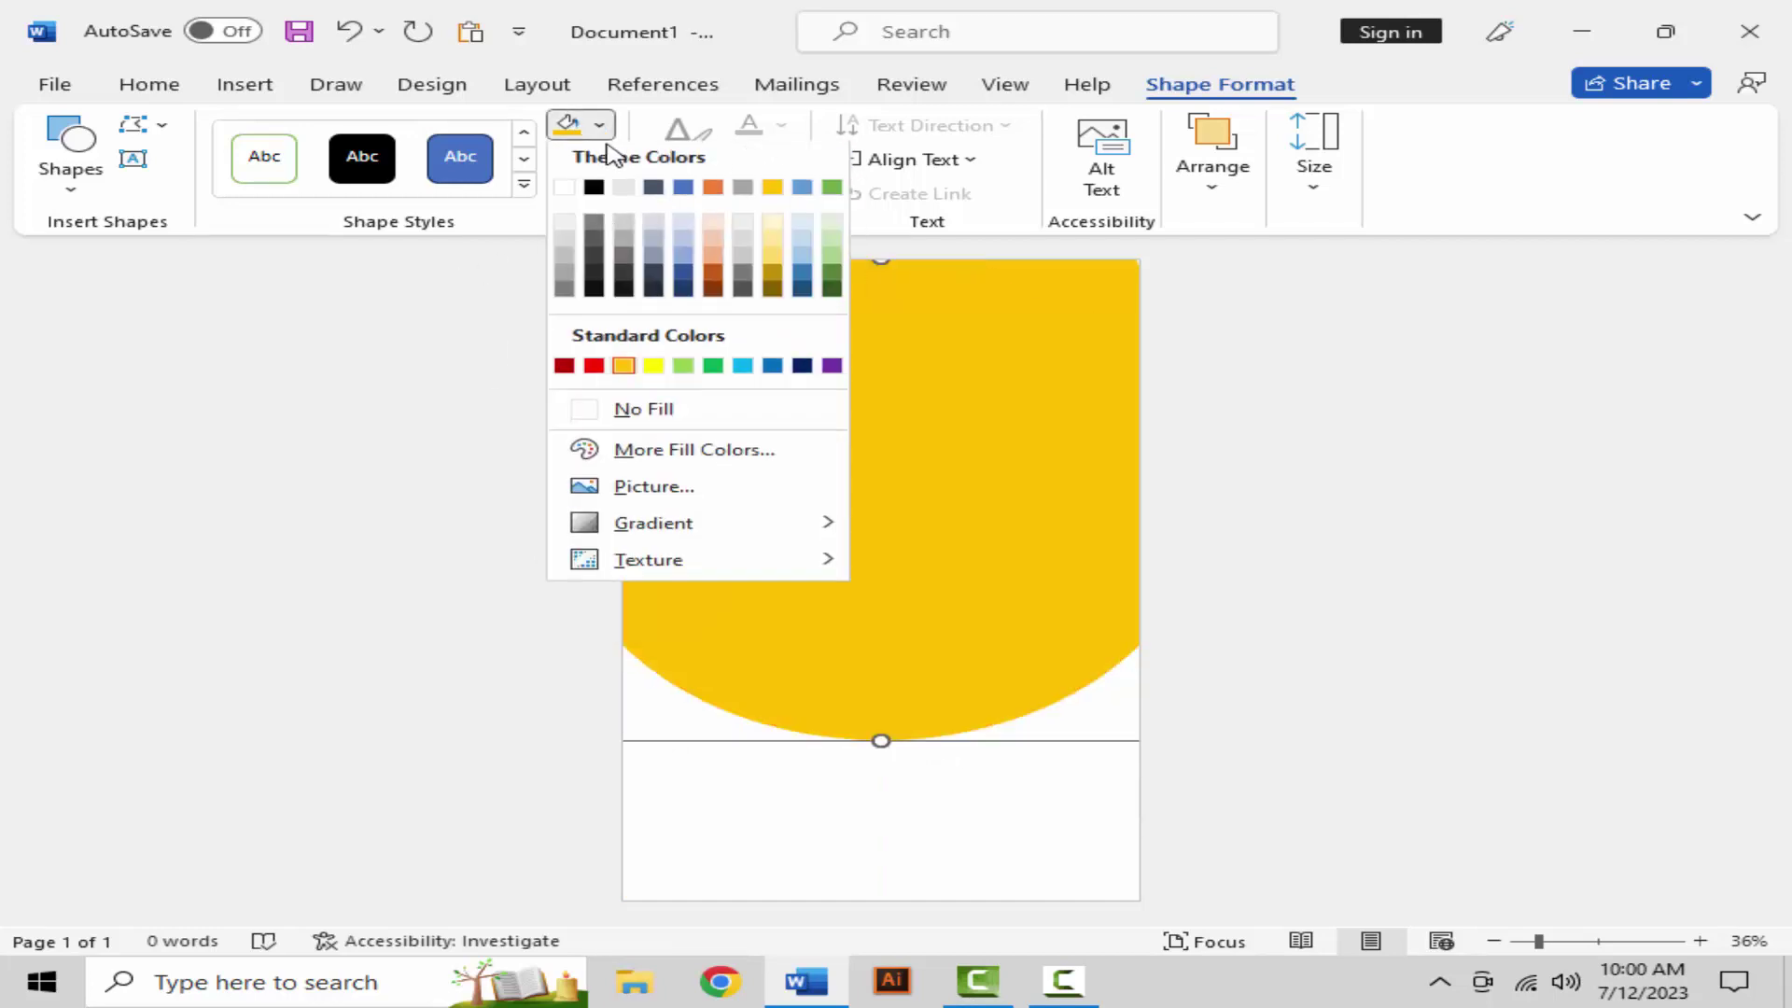
{"action": "left_click", "coordinate": [624, 371]}
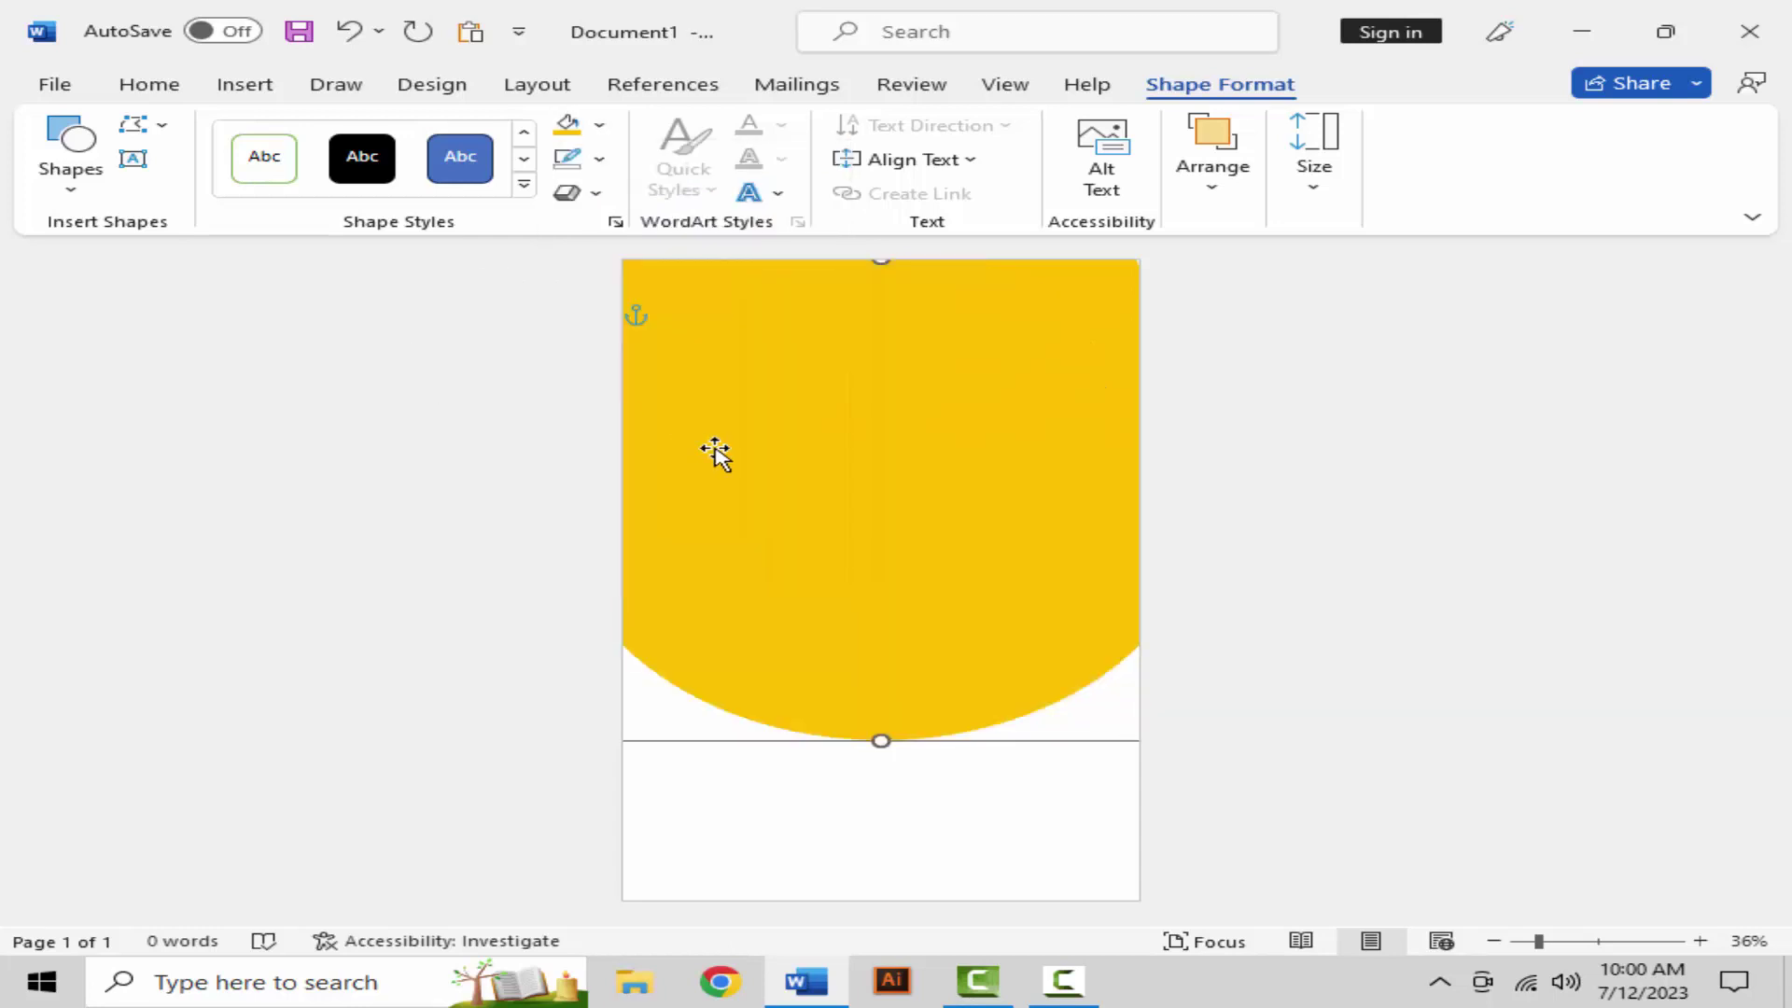
{"action": "left_click", "coordinate": [599, 124]}
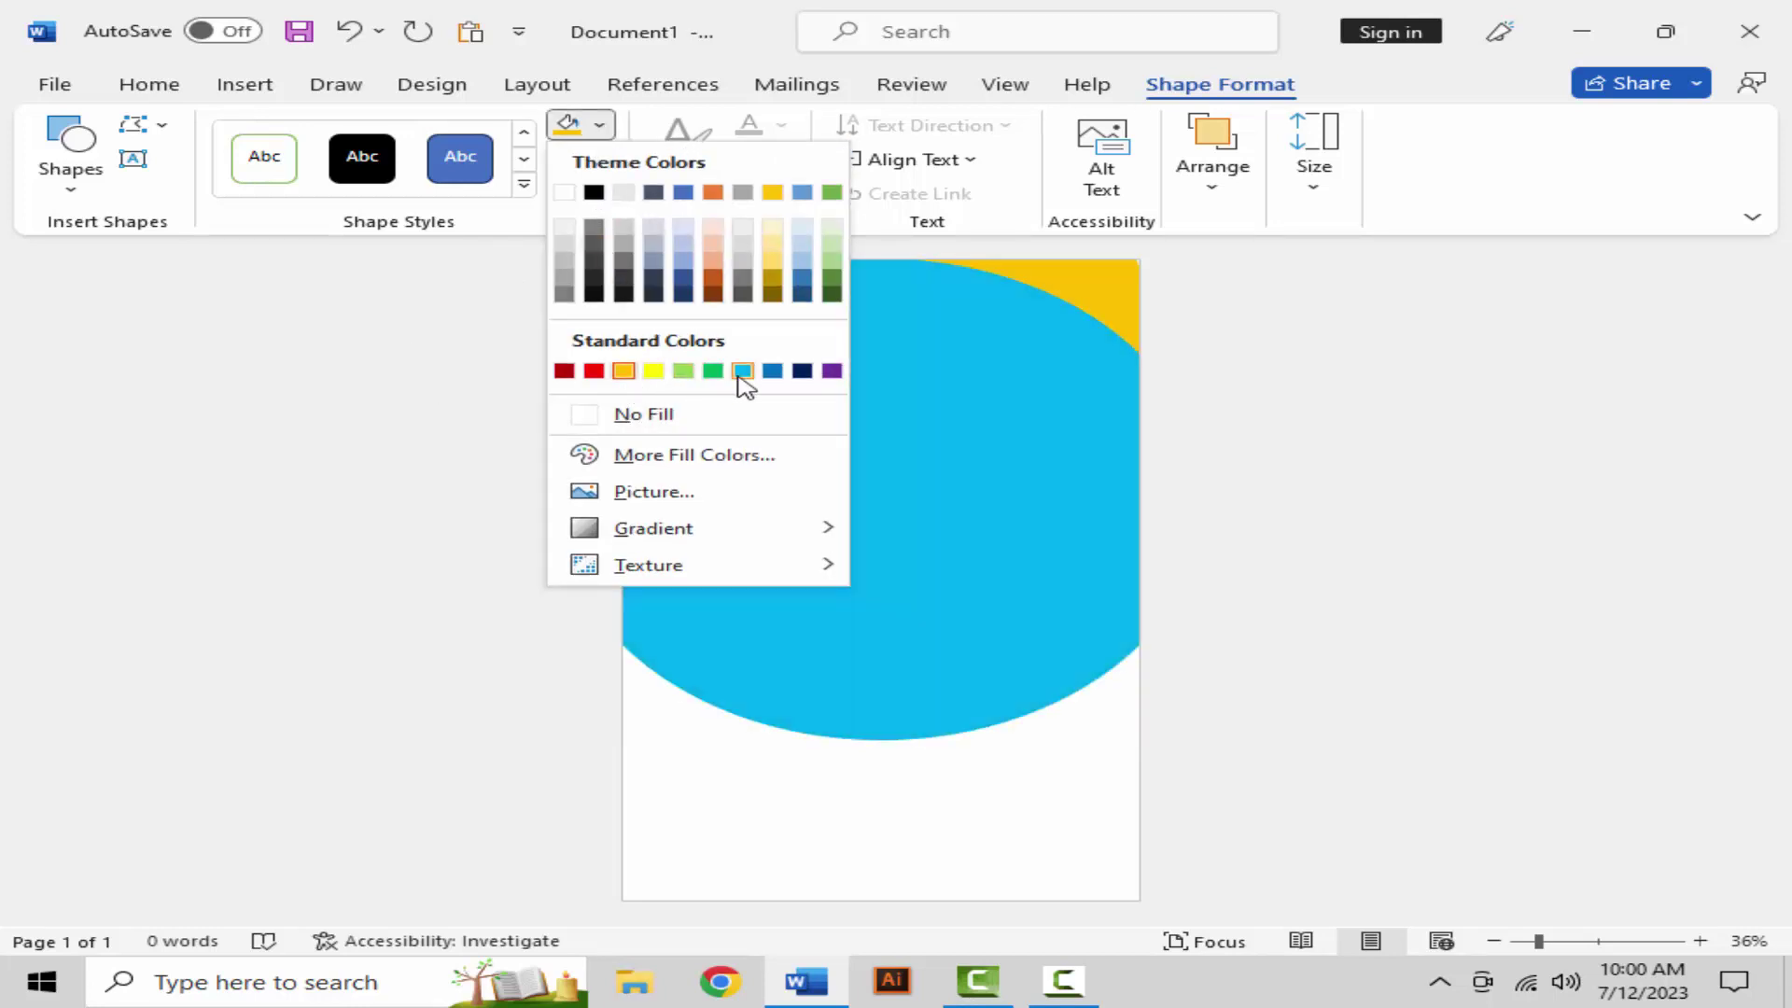
{"action": "left_click", "coordinate": [743, 371]}
- Shift the blue and gold circles so a thin gold crescent shows beneath the blue one
{"action": "mouse_move", "coordinate": [912, 483]}
{"action": "left_mouse_down"}
{"action": "mouse_move", "coordinate": [884, 313]}
{"action": "mouse_move", "coordinate": [893, 355]}
{"action": "mouse_move", "coordinate": [932, 312]}
{"action": "mouse_move", "coordinate": [939, 336]}
{"action": "mouse_move", "coordinate": [938, 316]}
{"action": "left_mouse_up"}
{"action": "mouse_move", "coordinate": [849, 561]}
{"action": "left_mouse_down"}
{"action": "mouse_move", "coordinate": [848, 580]}
{"action": "mouse_move", "coordinate": [908, 432]}
{"action": "mouse_move", "coordinate": [936, 452]}
{"action": "left_mouse_up"}
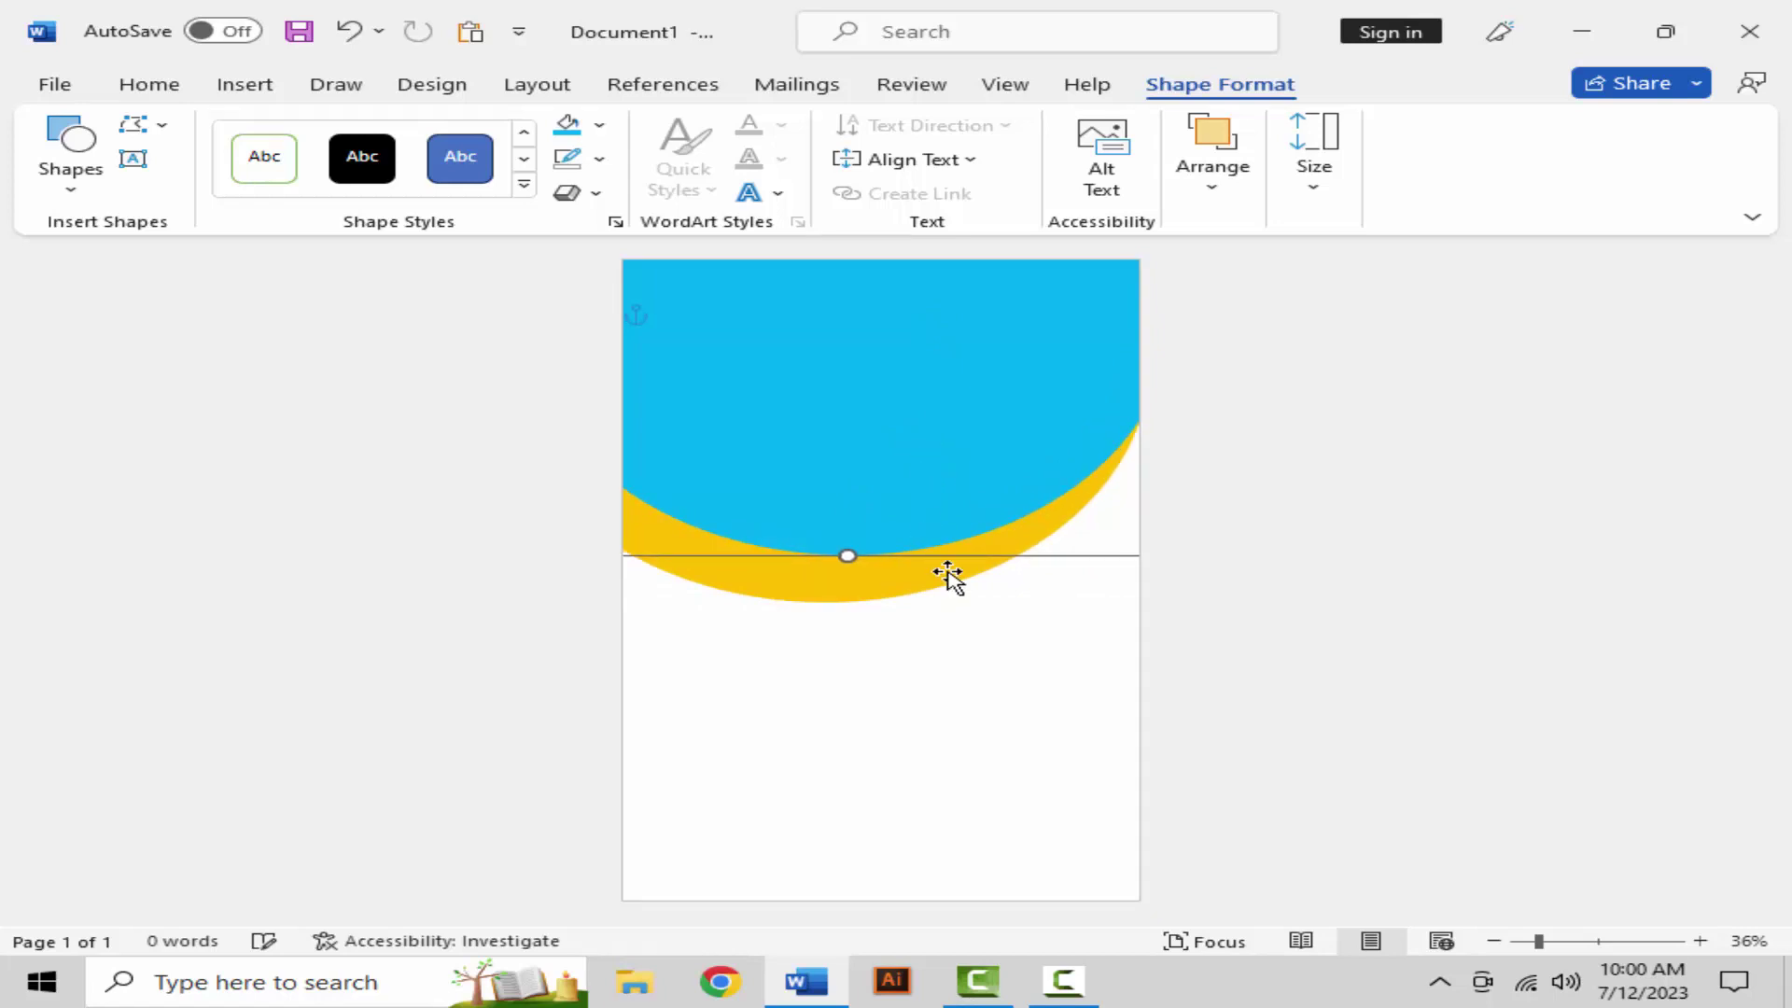
{"action": "left_click_drag", "start_coordinate": [947, 574], "coordinate": [914, 525]}
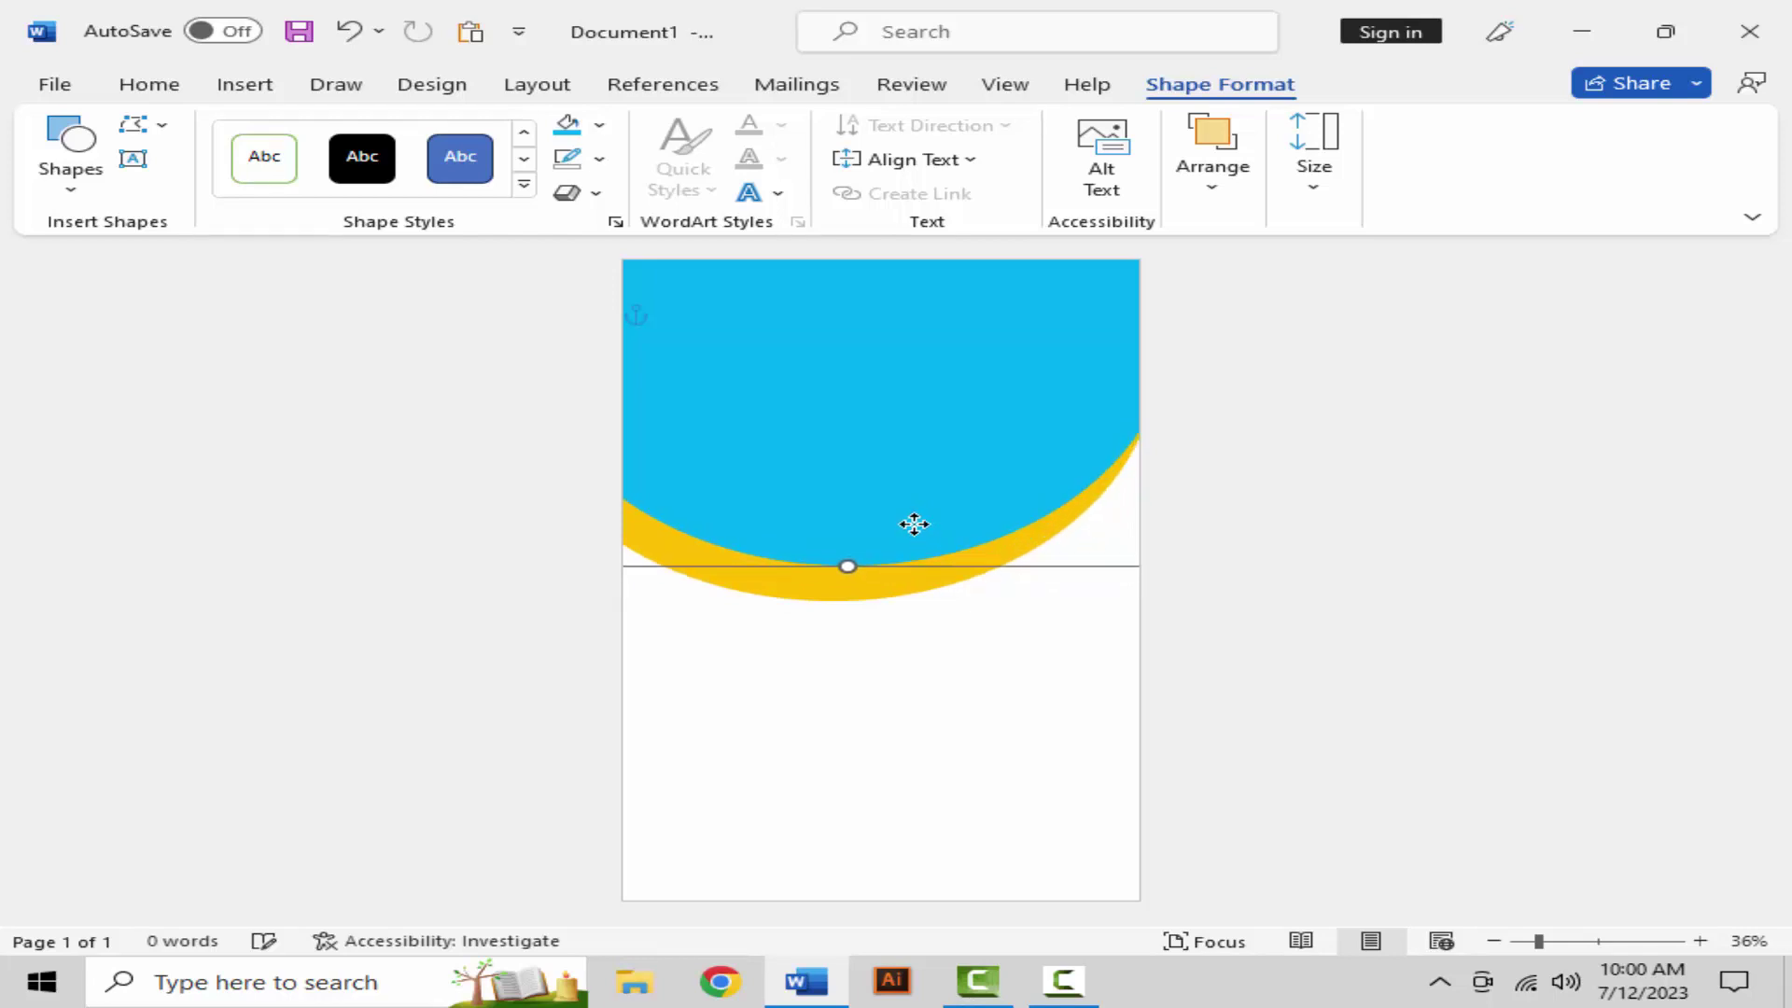
- Select the blue circle and use Shape Fill > Picture to insert the Desktop city skyline photo
{"action": "left_click", "coordinate": [886, 735]}
{"action": "left_click", "coordinate": [740, 392]}
{"action": "left_click", "coordinate": [598, 125]}
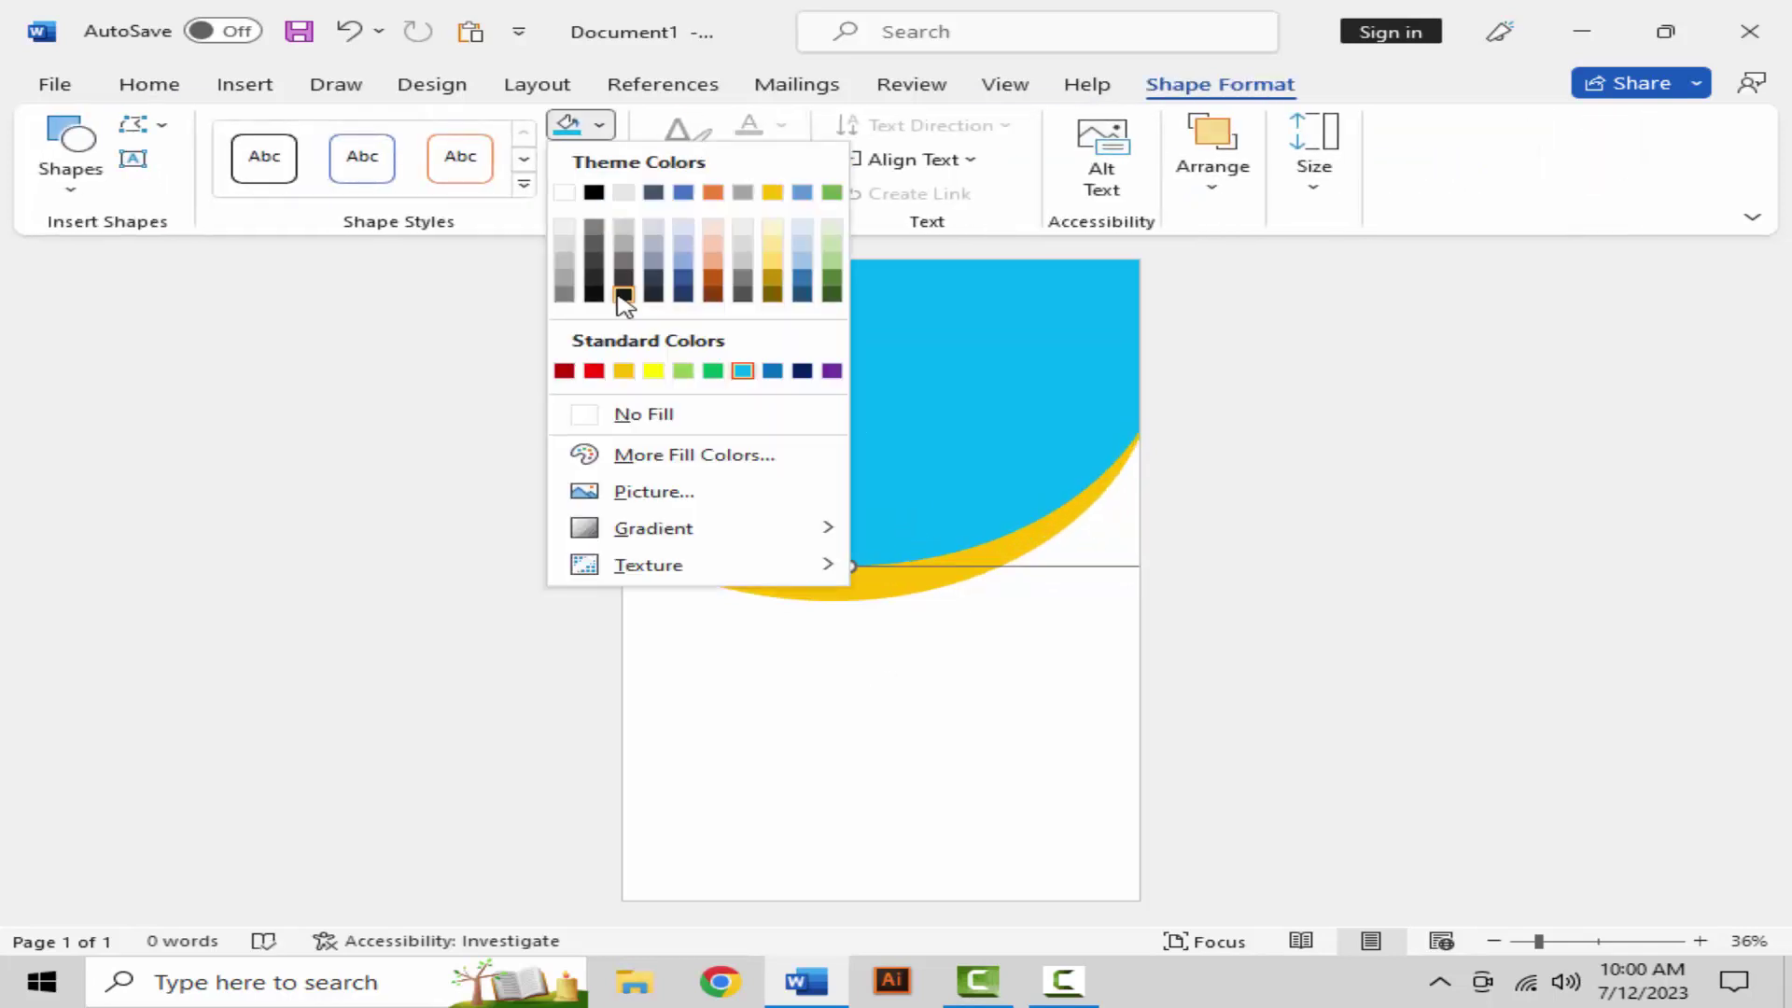
{"action": "left_click", "coordinate": [651, 490]}
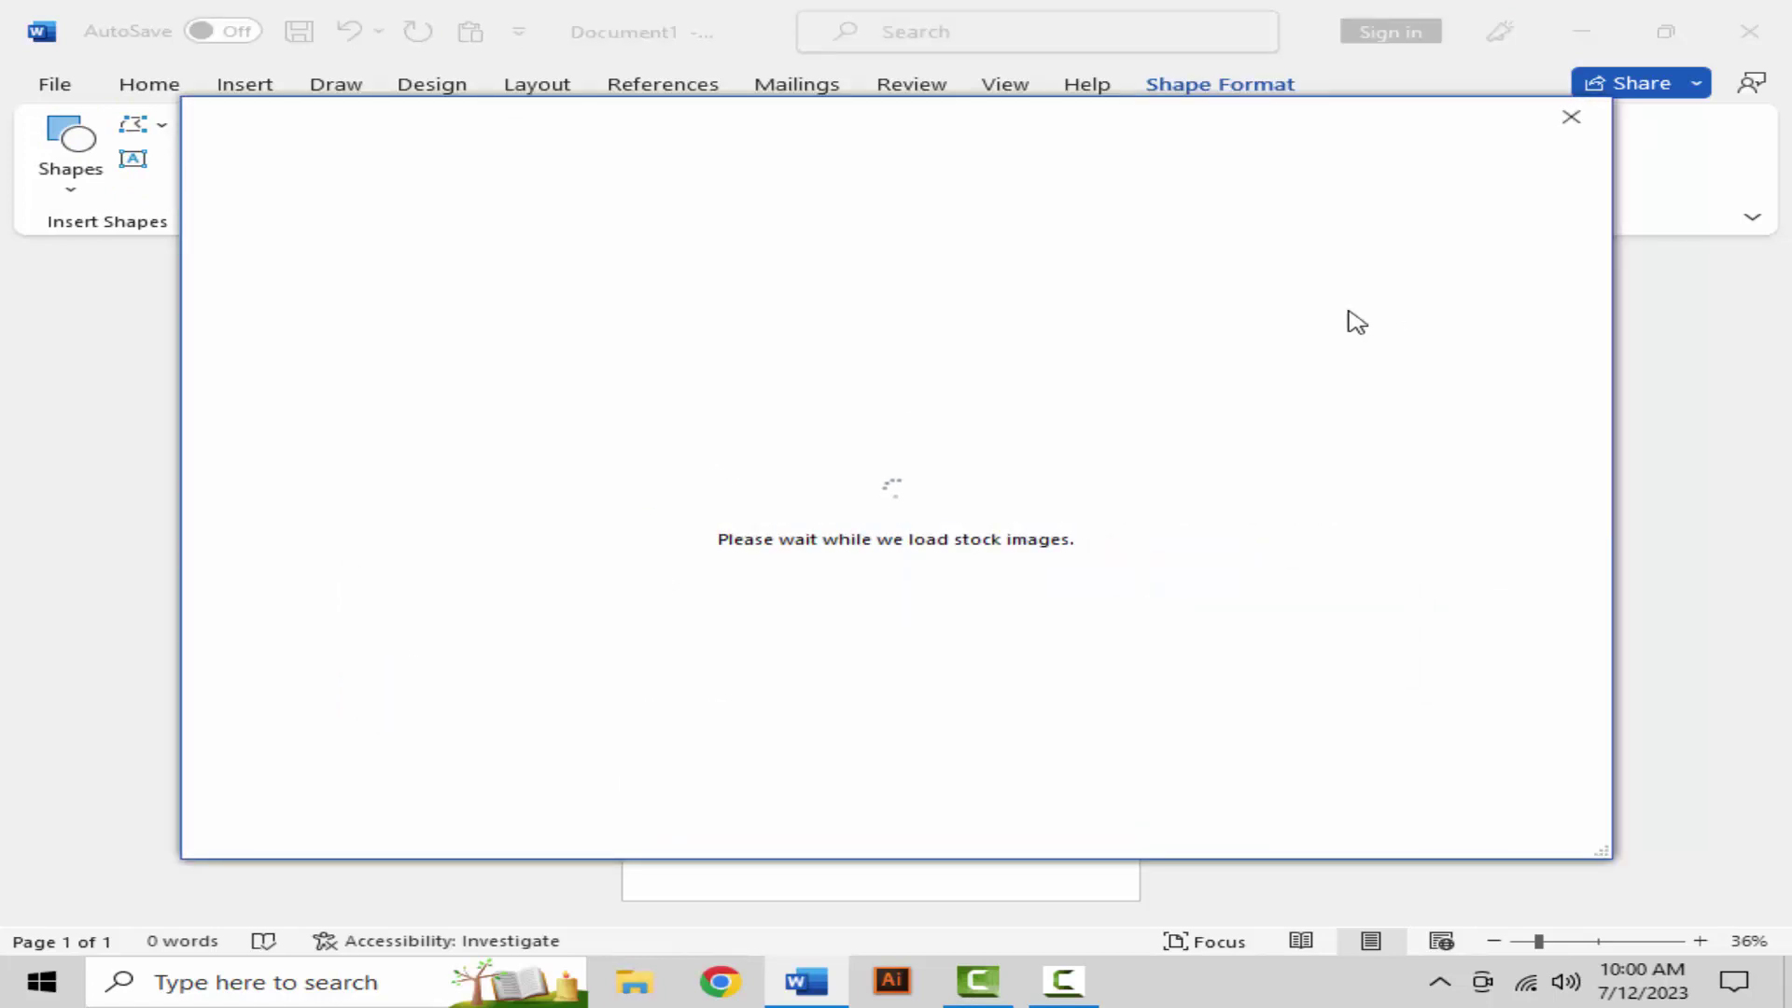
{"action": "left_click", "coordinate": [1571, 117]}
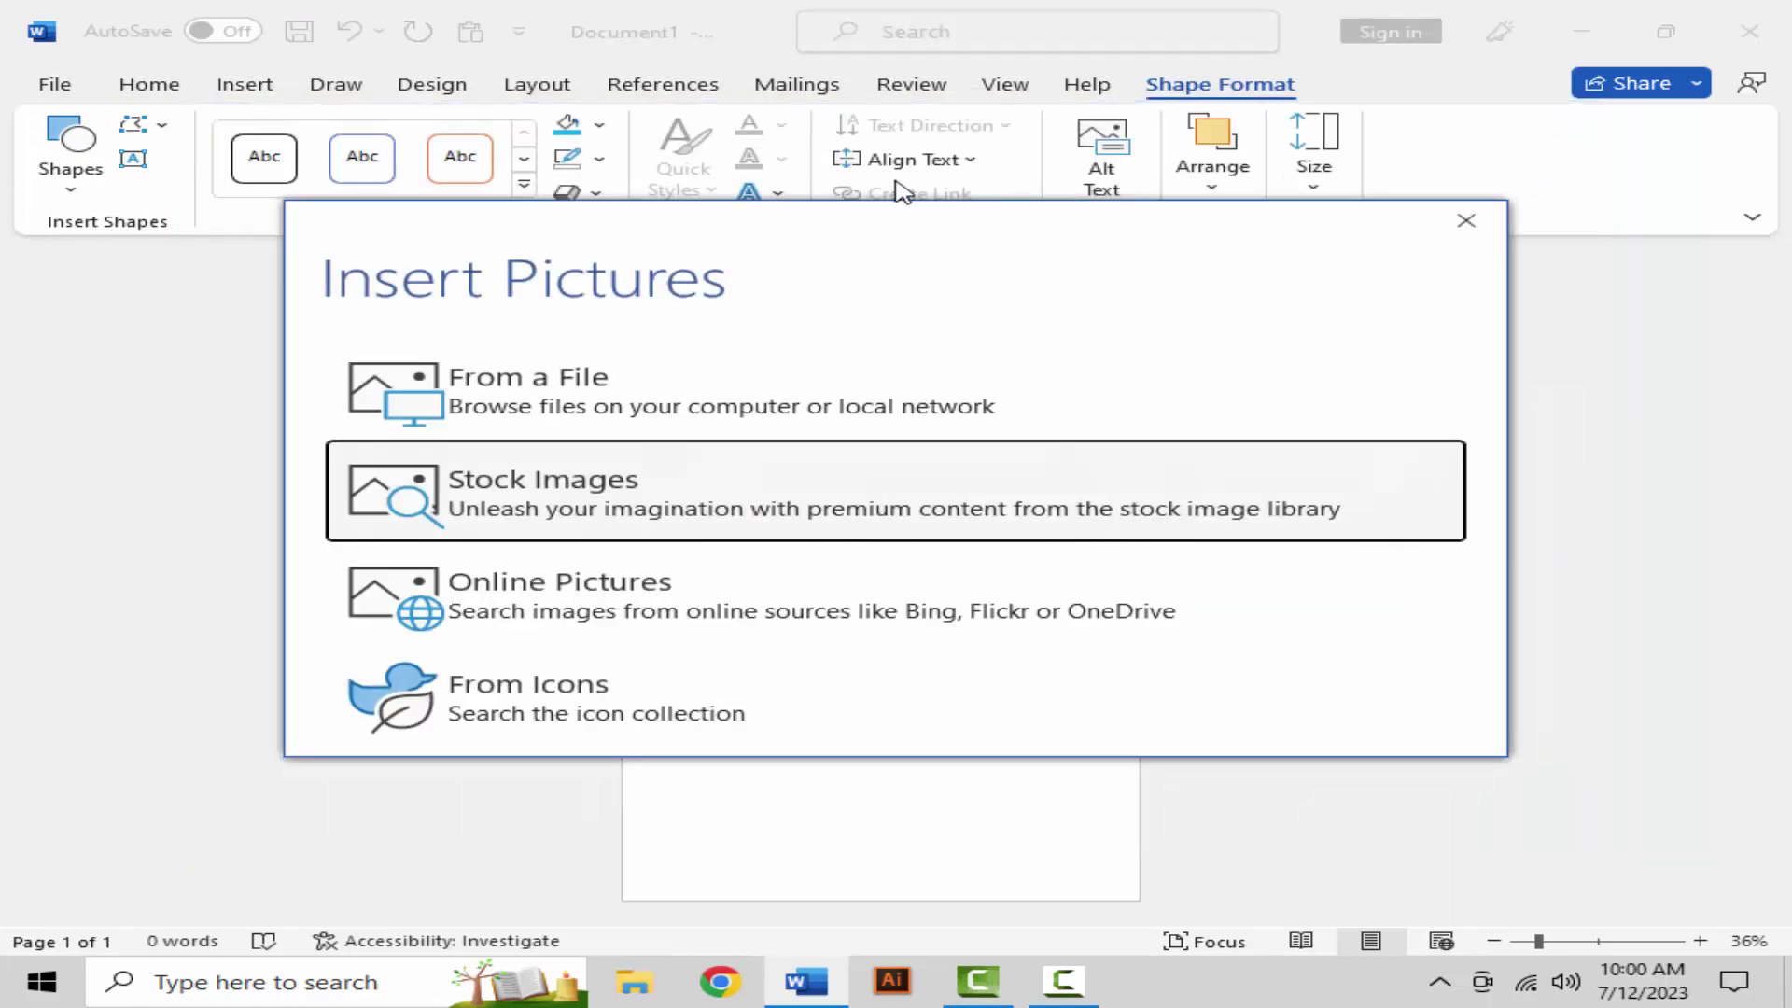
{"action": "left_click", "coordinate": [671, 397]}
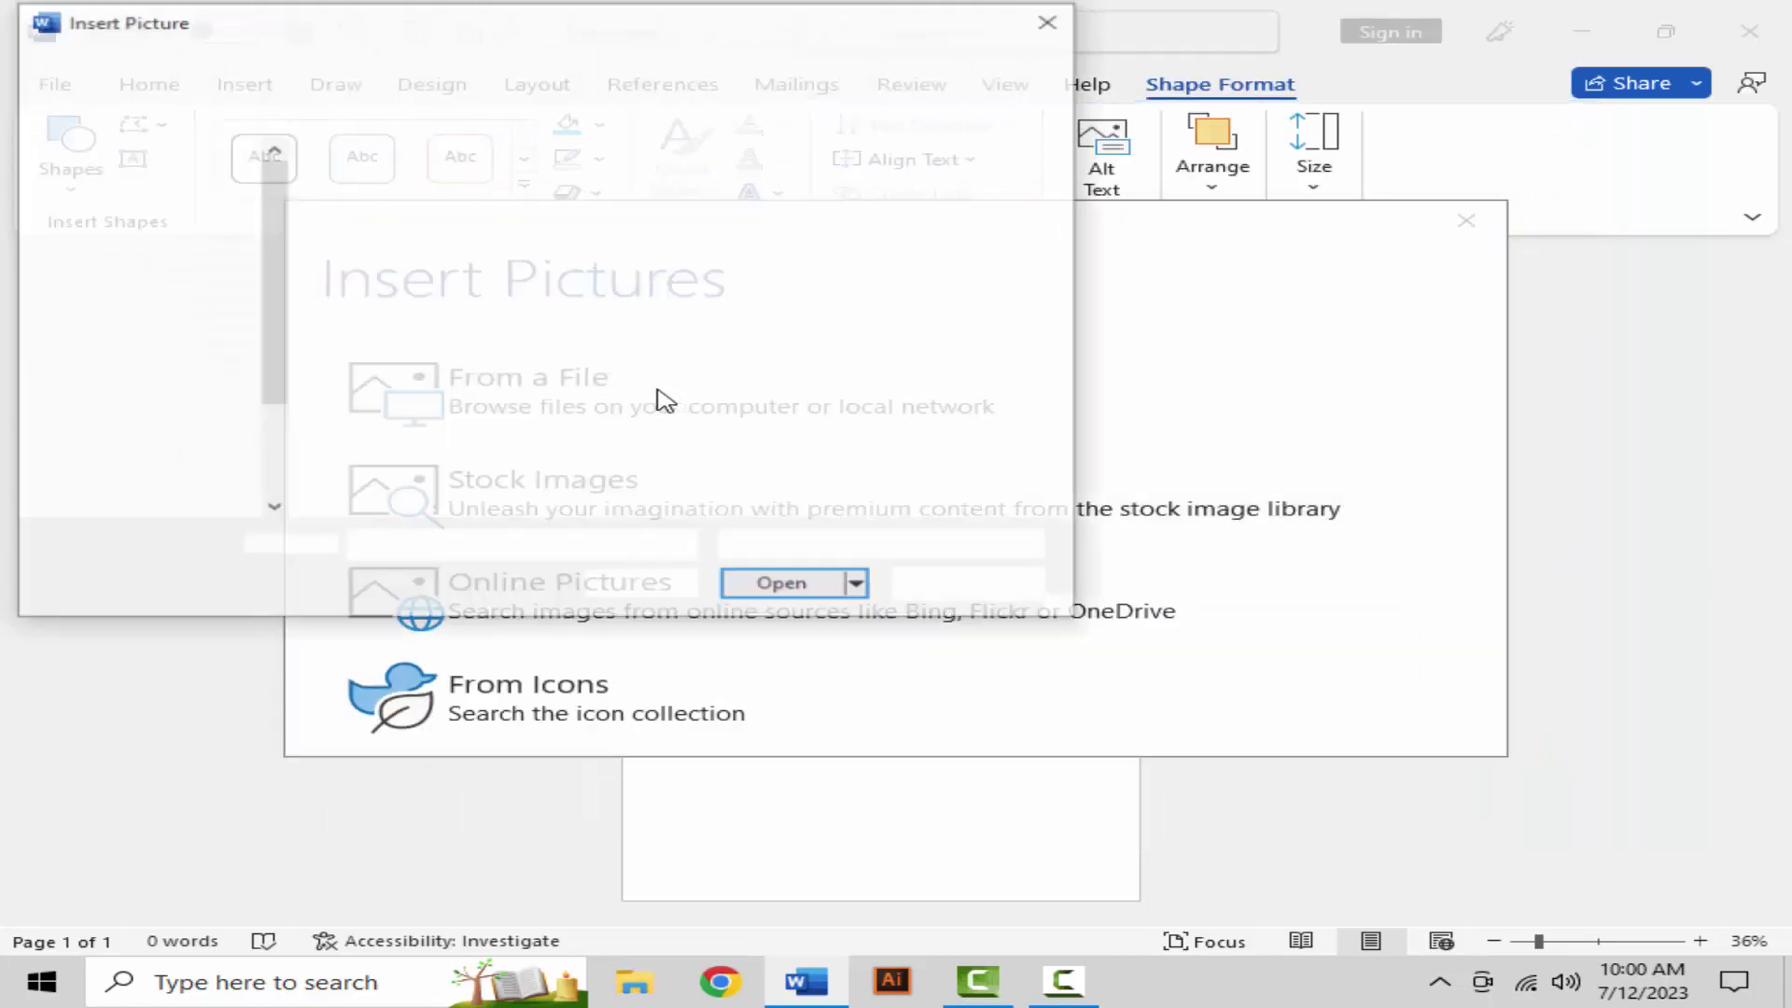
{"action": "left_click", "coordinate": [136, 233]}
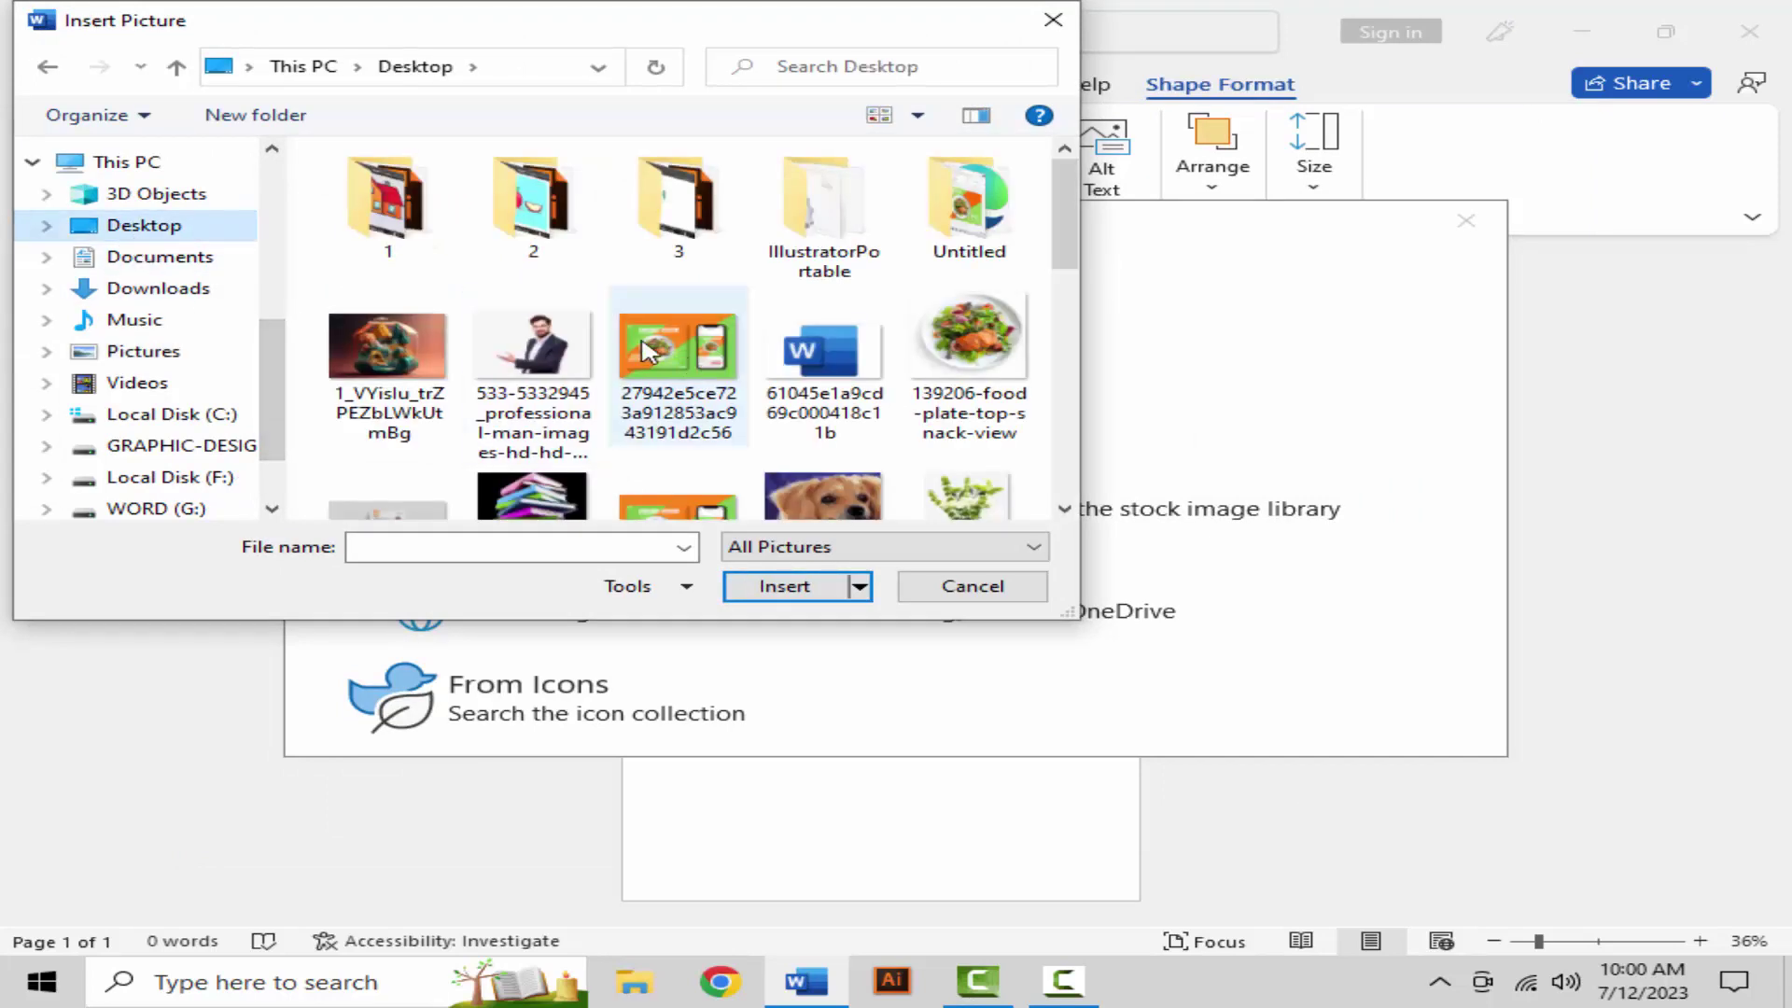
{"action": "scroll", "coordinate": [540, 304], "scroll_direction": "down", "scroll_amount": 3}
{"action": "scroll", "coordinate": [539, 303], "scroll_direction": "down", "scroll_amount": 3}
{"action": "left_click", "coordinate": [540, 303]}
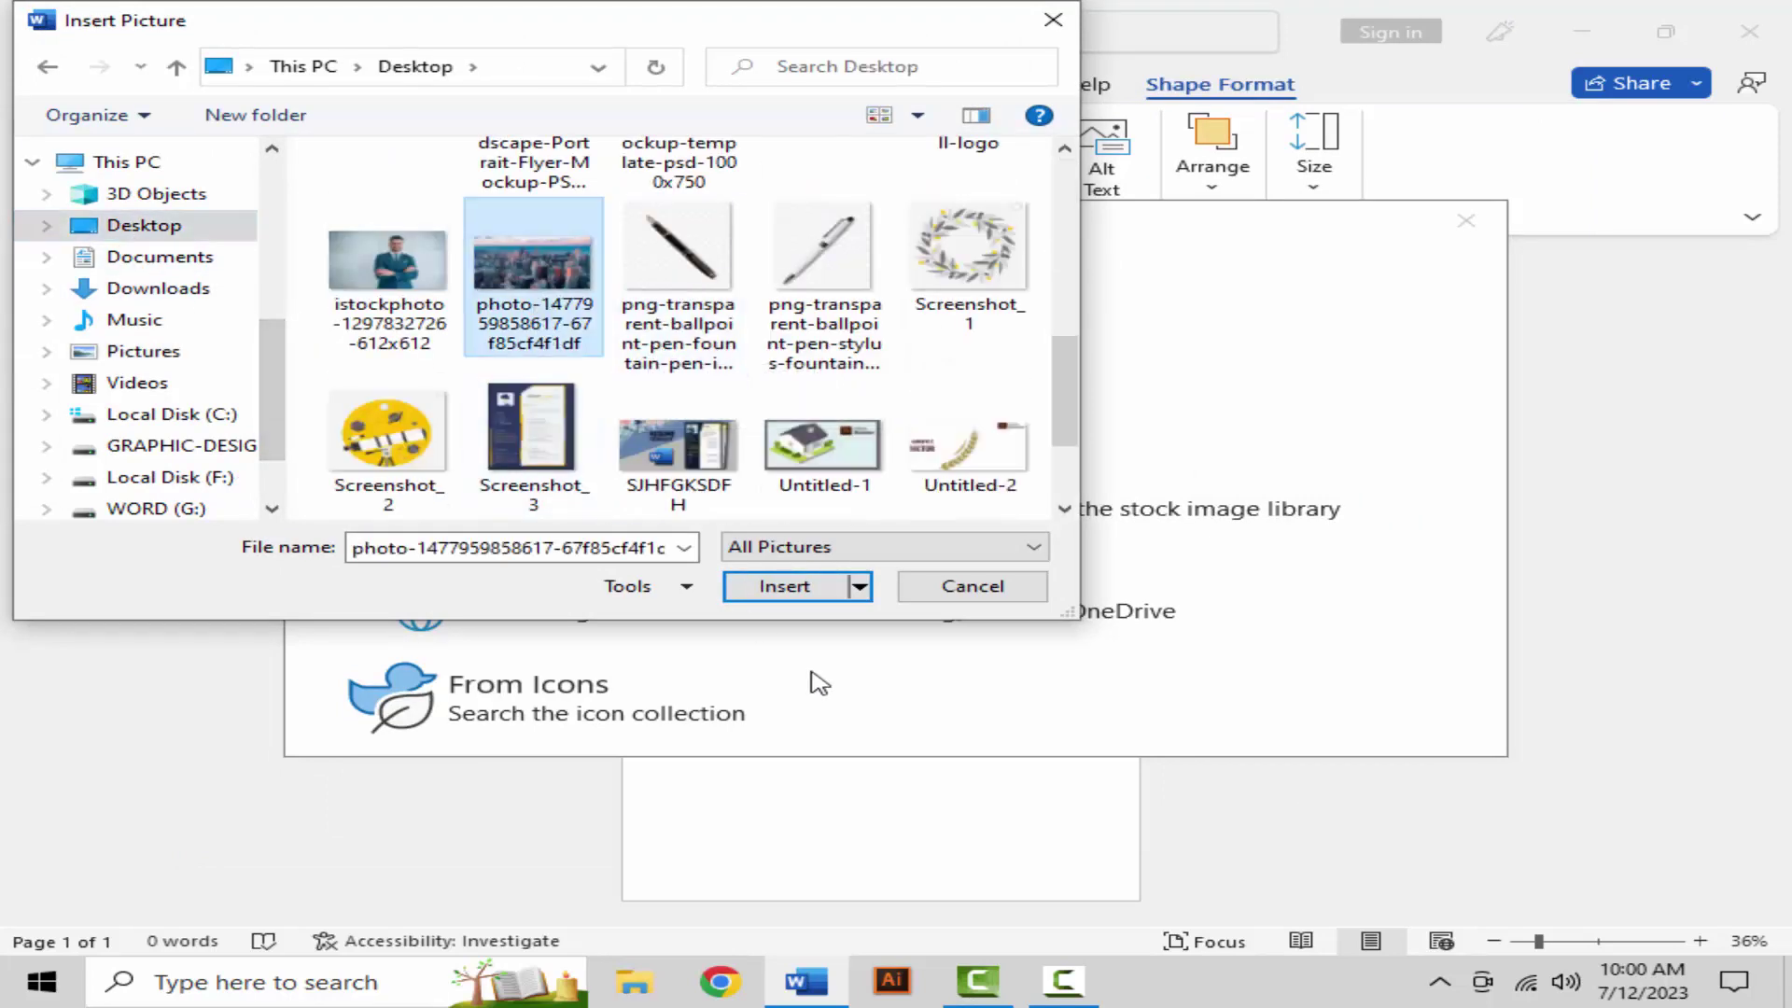
{"action": "left_click", "coordinate": [784, 585]}
{"action": "left_click_drag", "start_coordinate": [894, 532], "coordinate": [885, 523]}
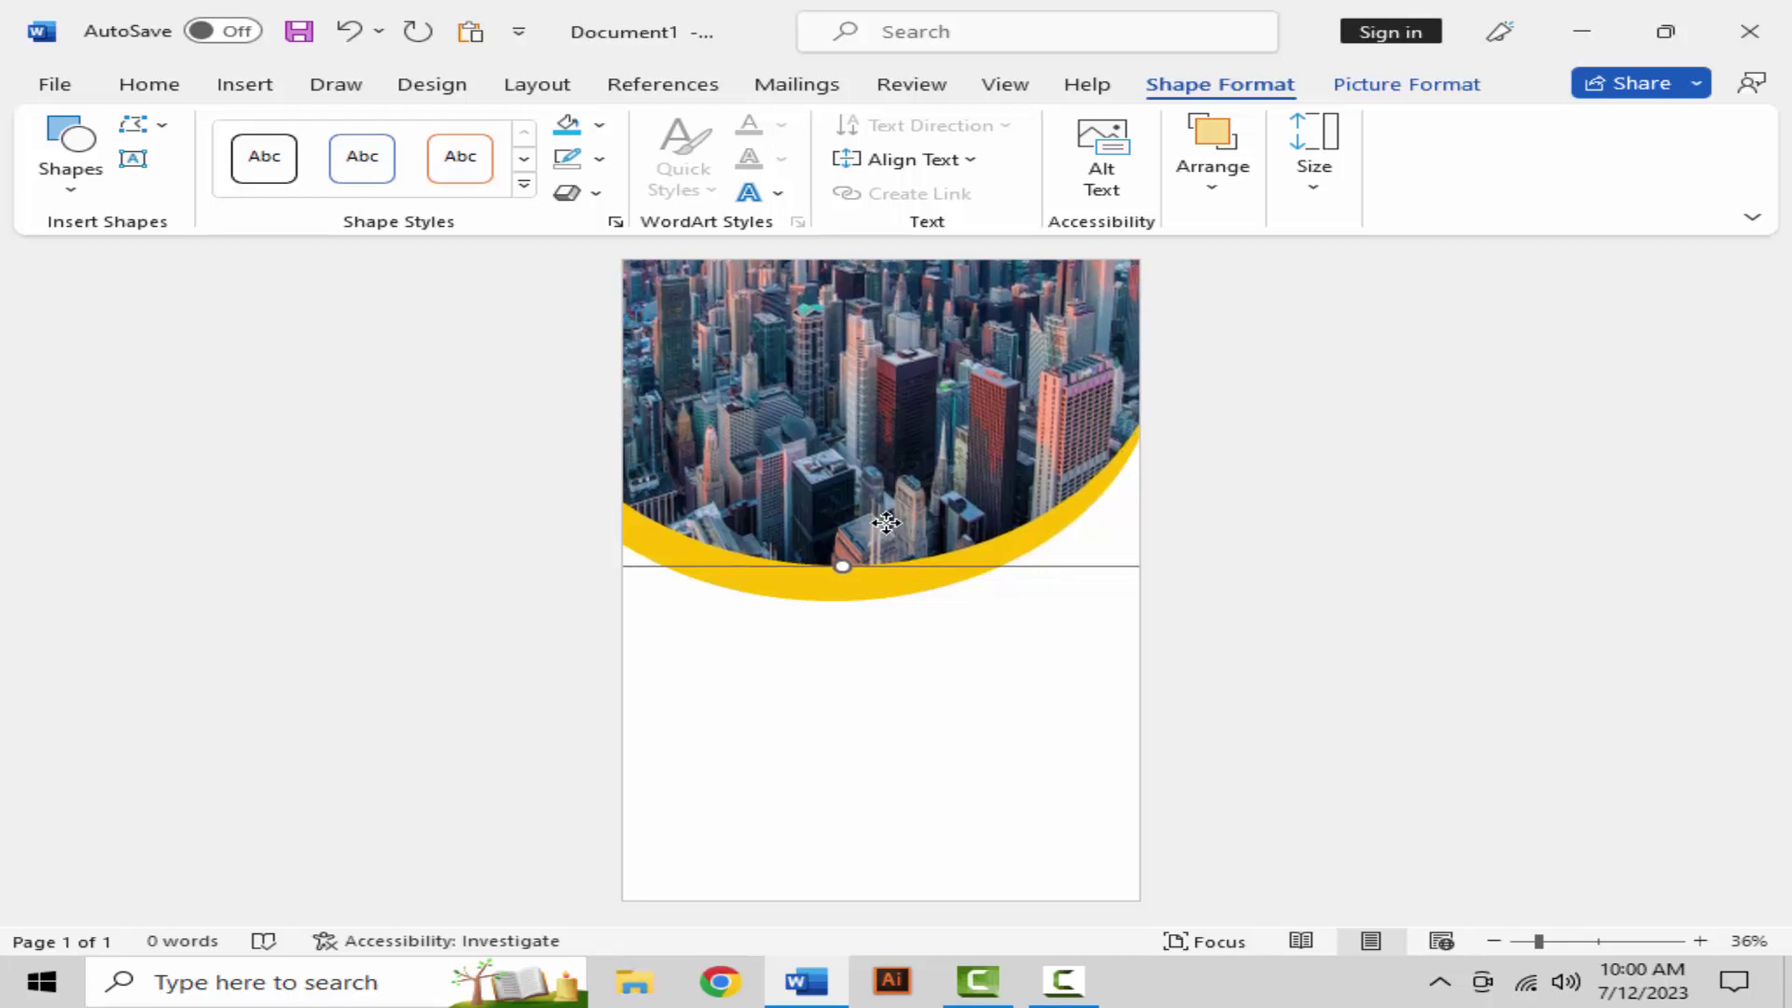
- Recolour the gold crescent under the photo circle light blue
{"action": "left_click", "coordinate": [1313, 647]}
{"action": "left_click", "coordinate": [845, 596]}
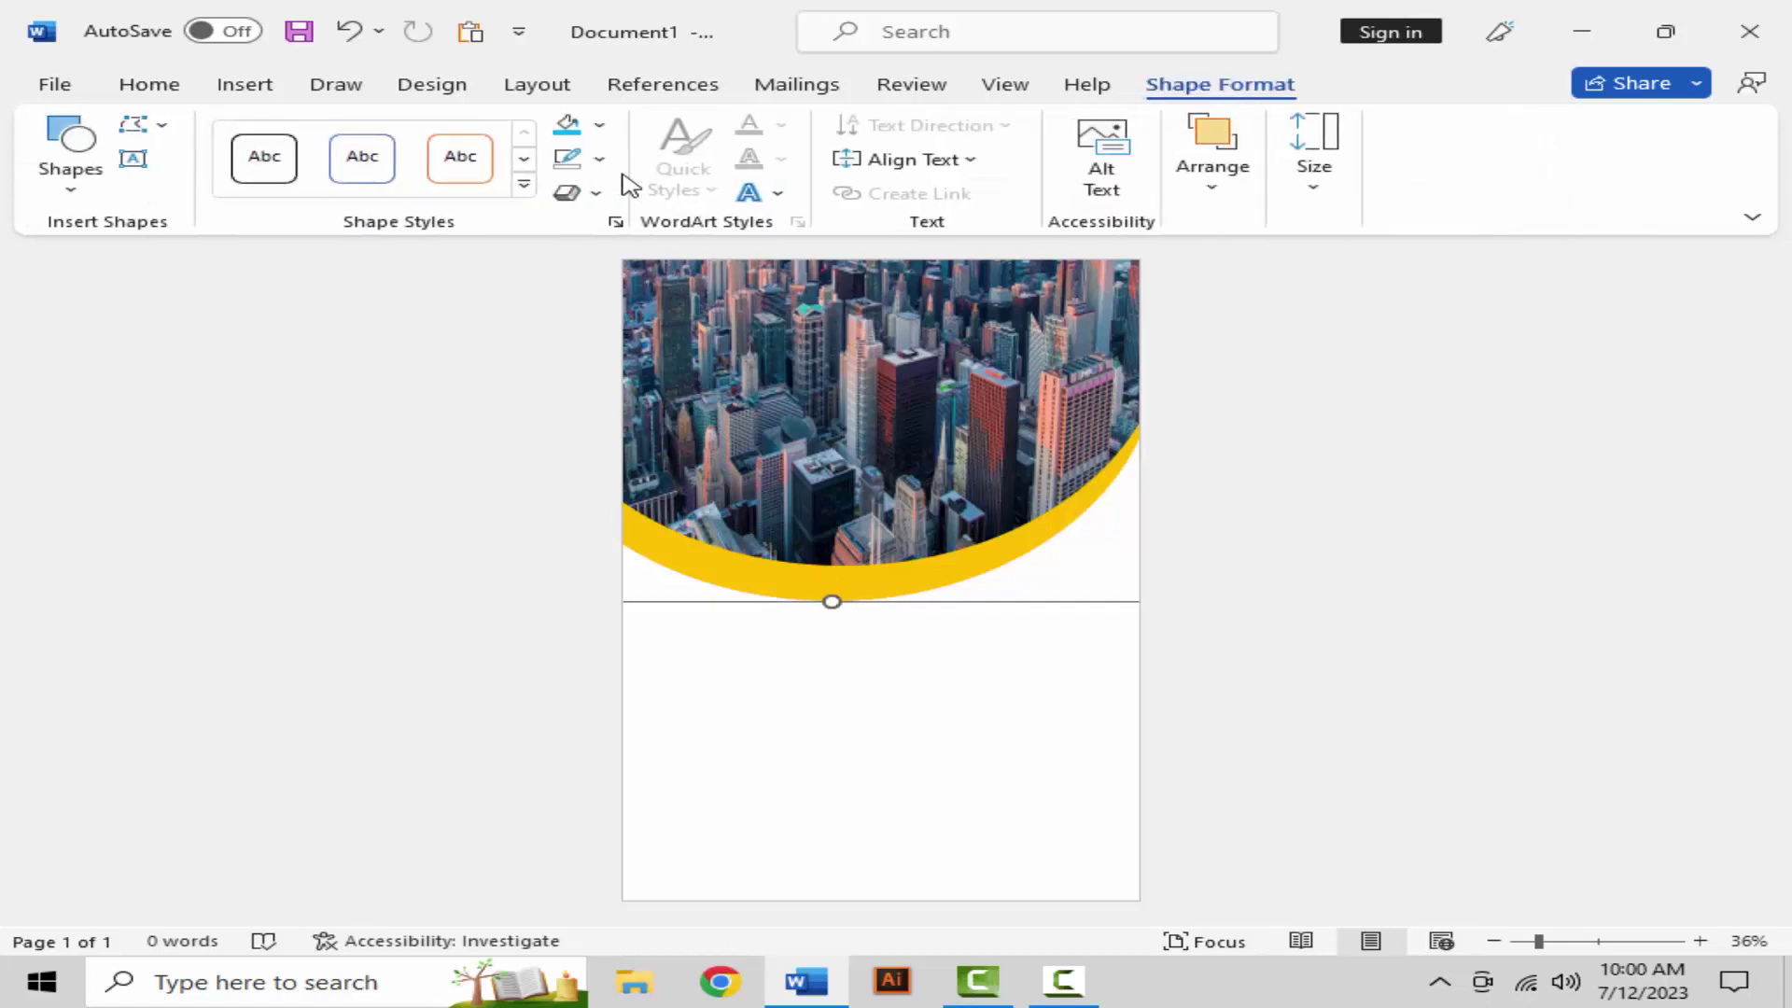
{"action": "left_click", "coordinate": [599, 125]}
{"action": "left_click", "coordinate": [743, 371]}
{"action": "left_click", "coordinate": [1053, 692]}
- Nudge the city photo circle slightly right and deselect it
{"action": "left_click", "coordinate": [968, 586]}
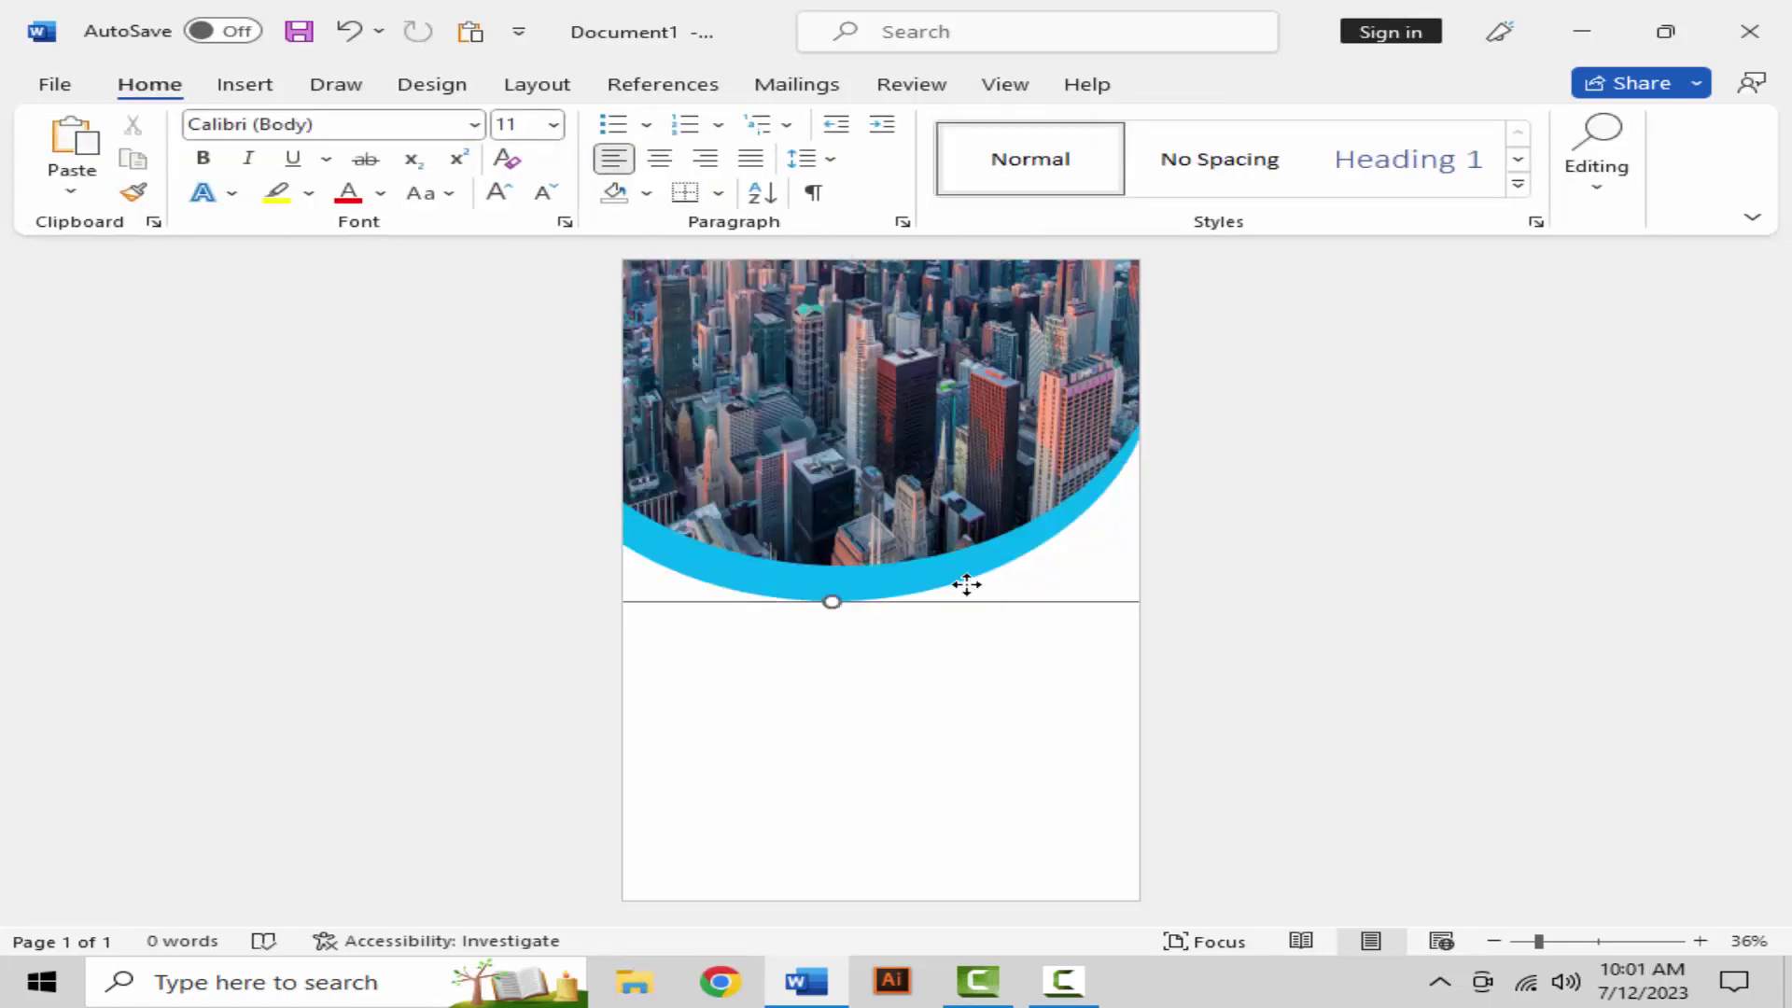
{"action": "left_click_drag", "start_coordinate": [958, 541], "coordinate": [957, 542]}
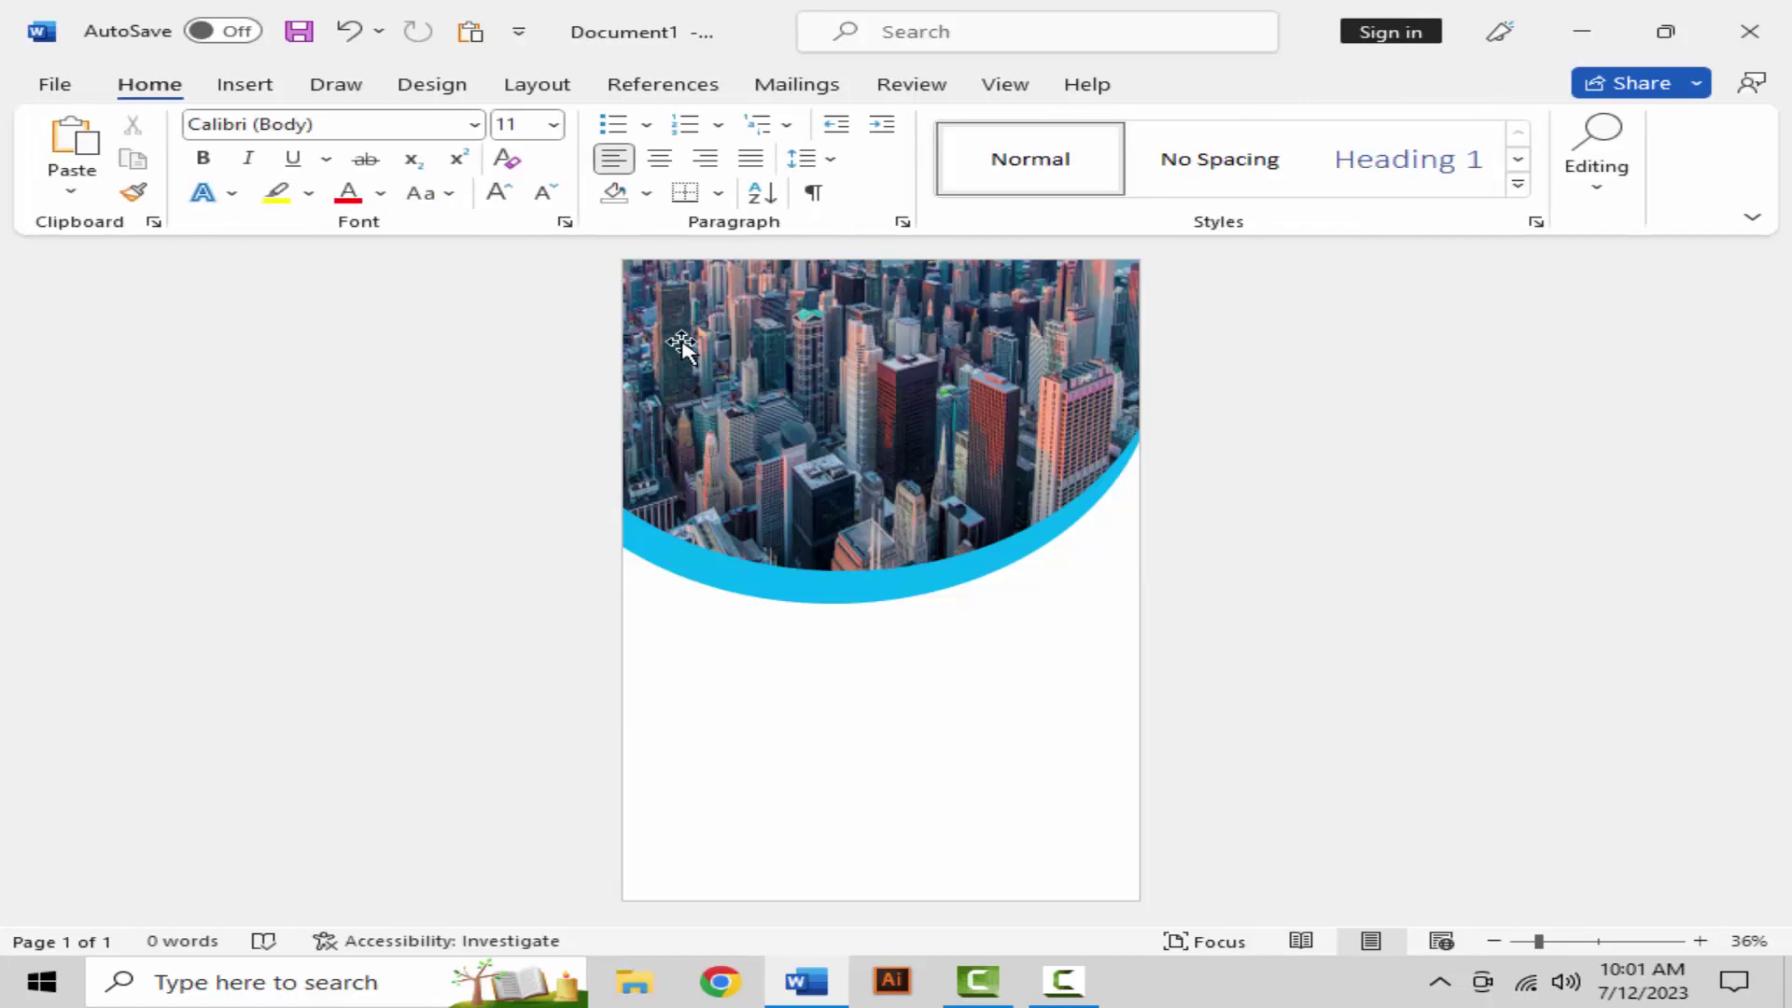
{"action": "left_click", "coordinate": [877, 651]}
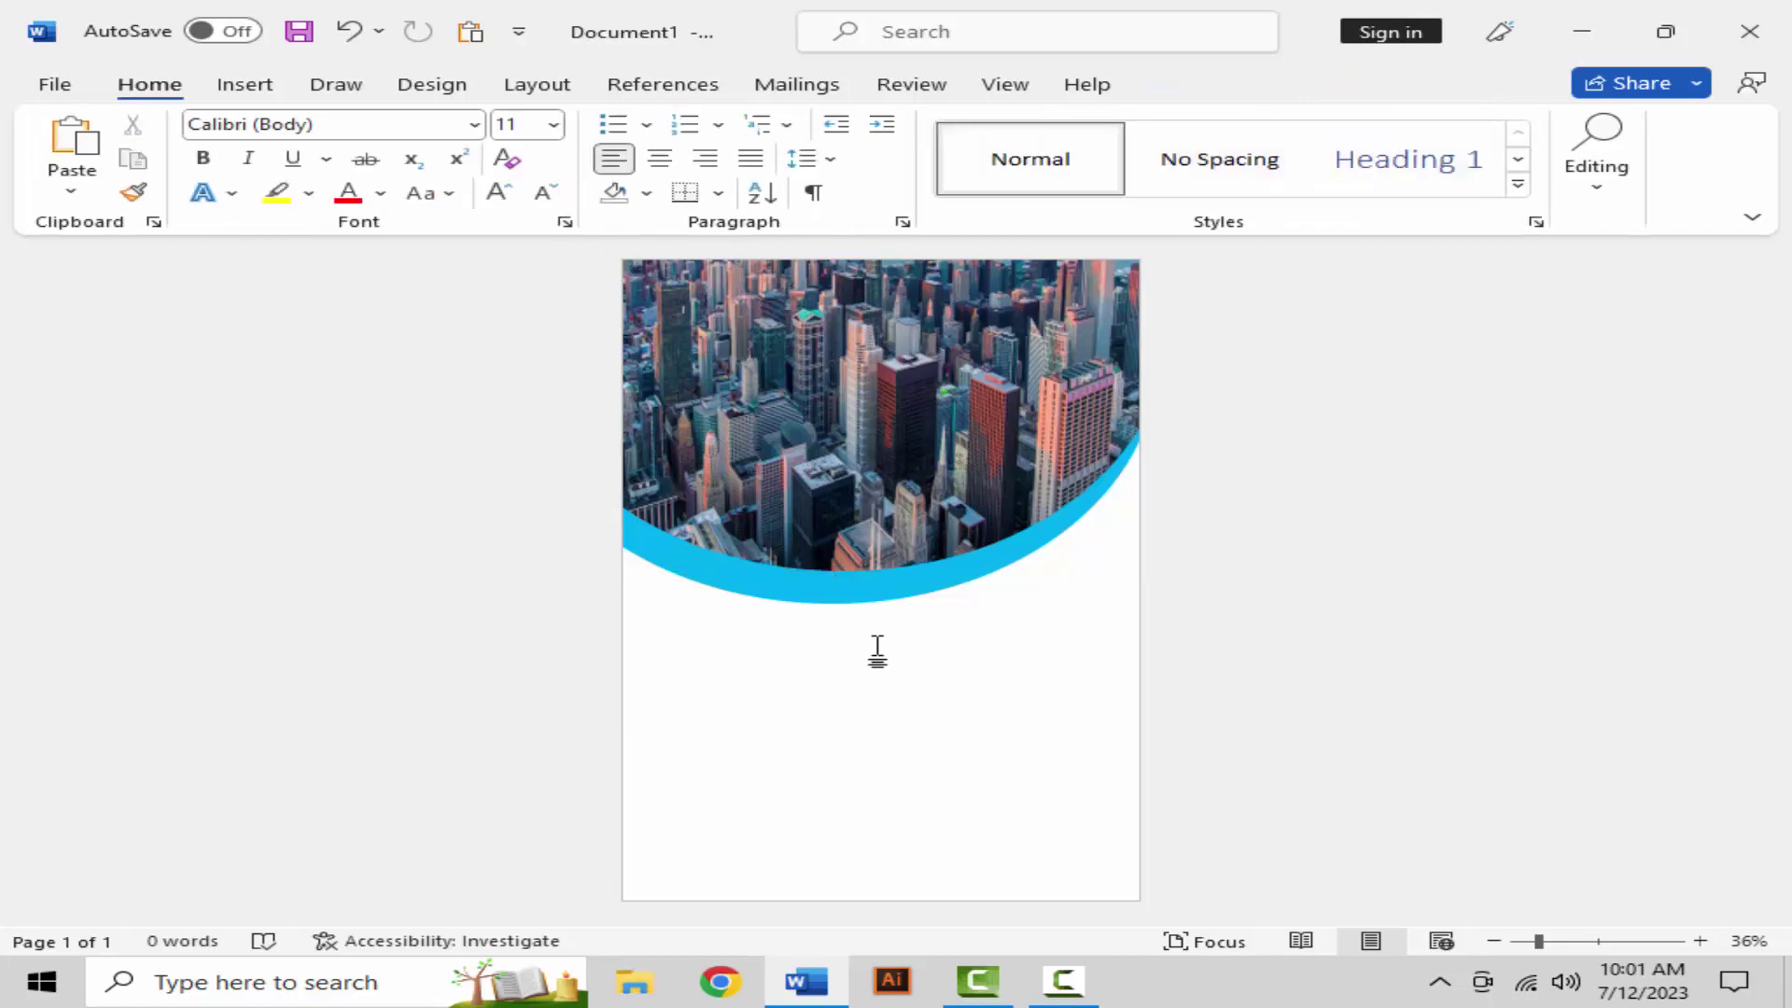
{"action": "left_click", "coordinate": [328, 93]}
- Draw an oval overhanging the page's top-left corner and make it taller
{"action": "left_click", "coordinate": [244, 84]}
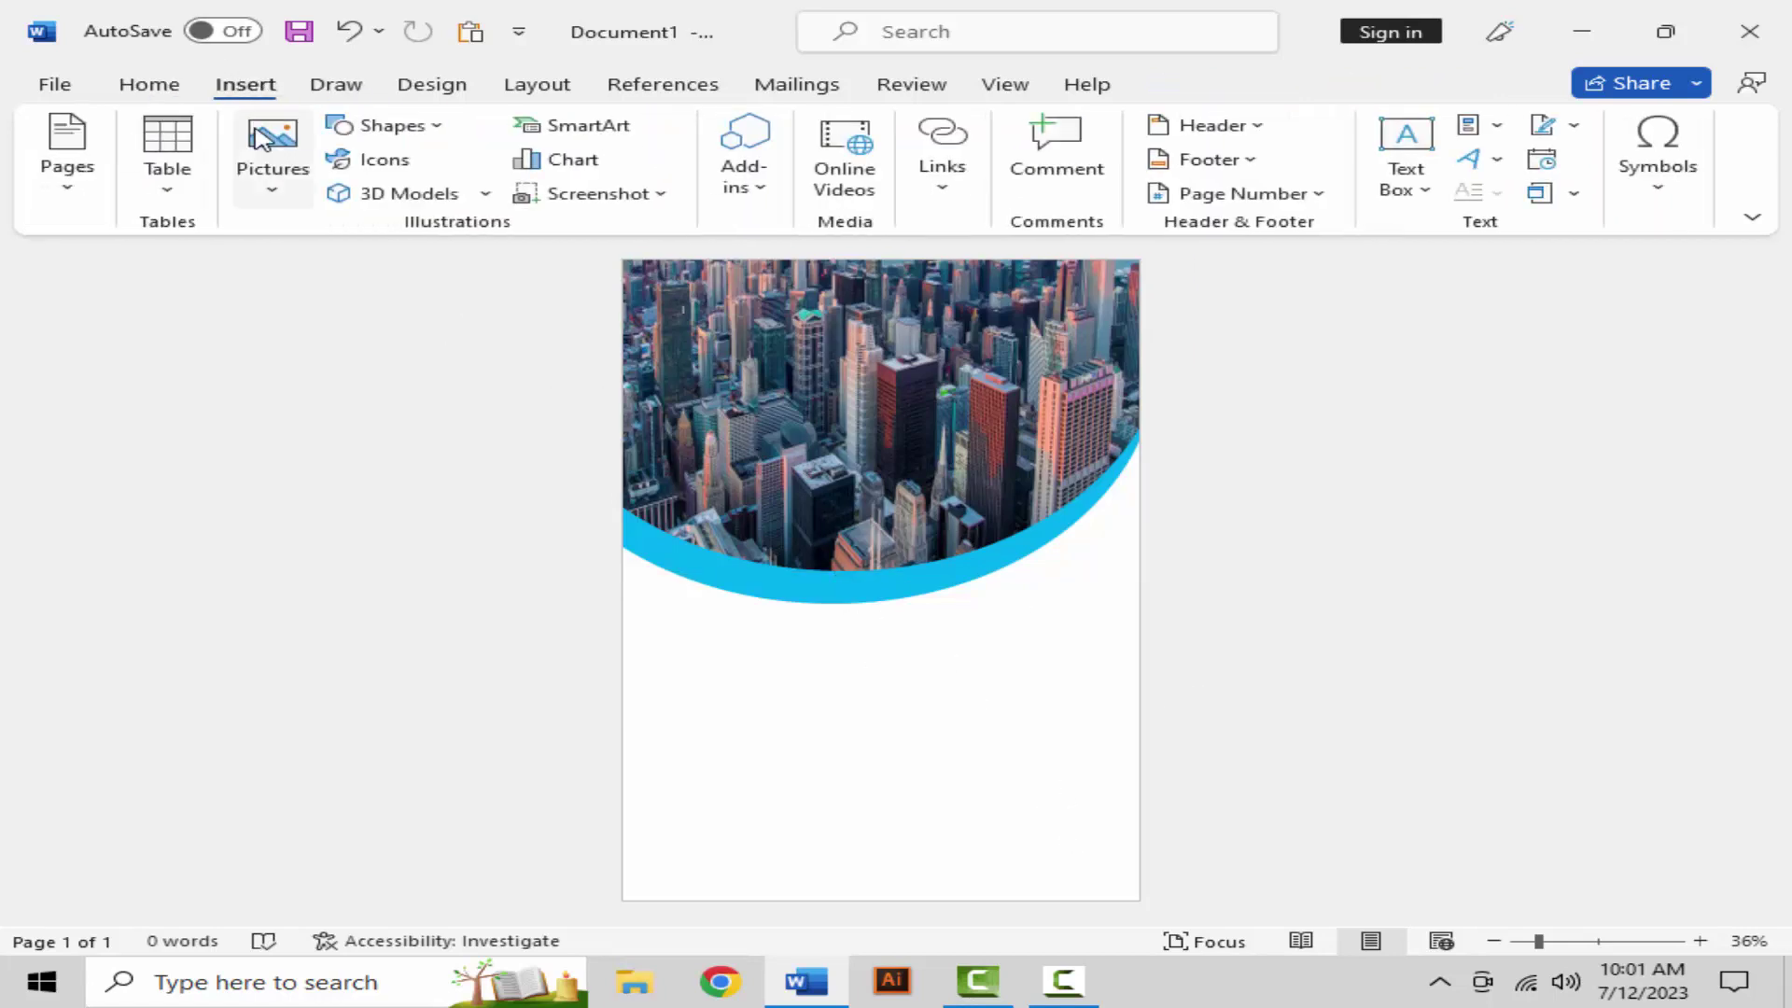
{"action": "left_click", "coordinate": [377, 129]}
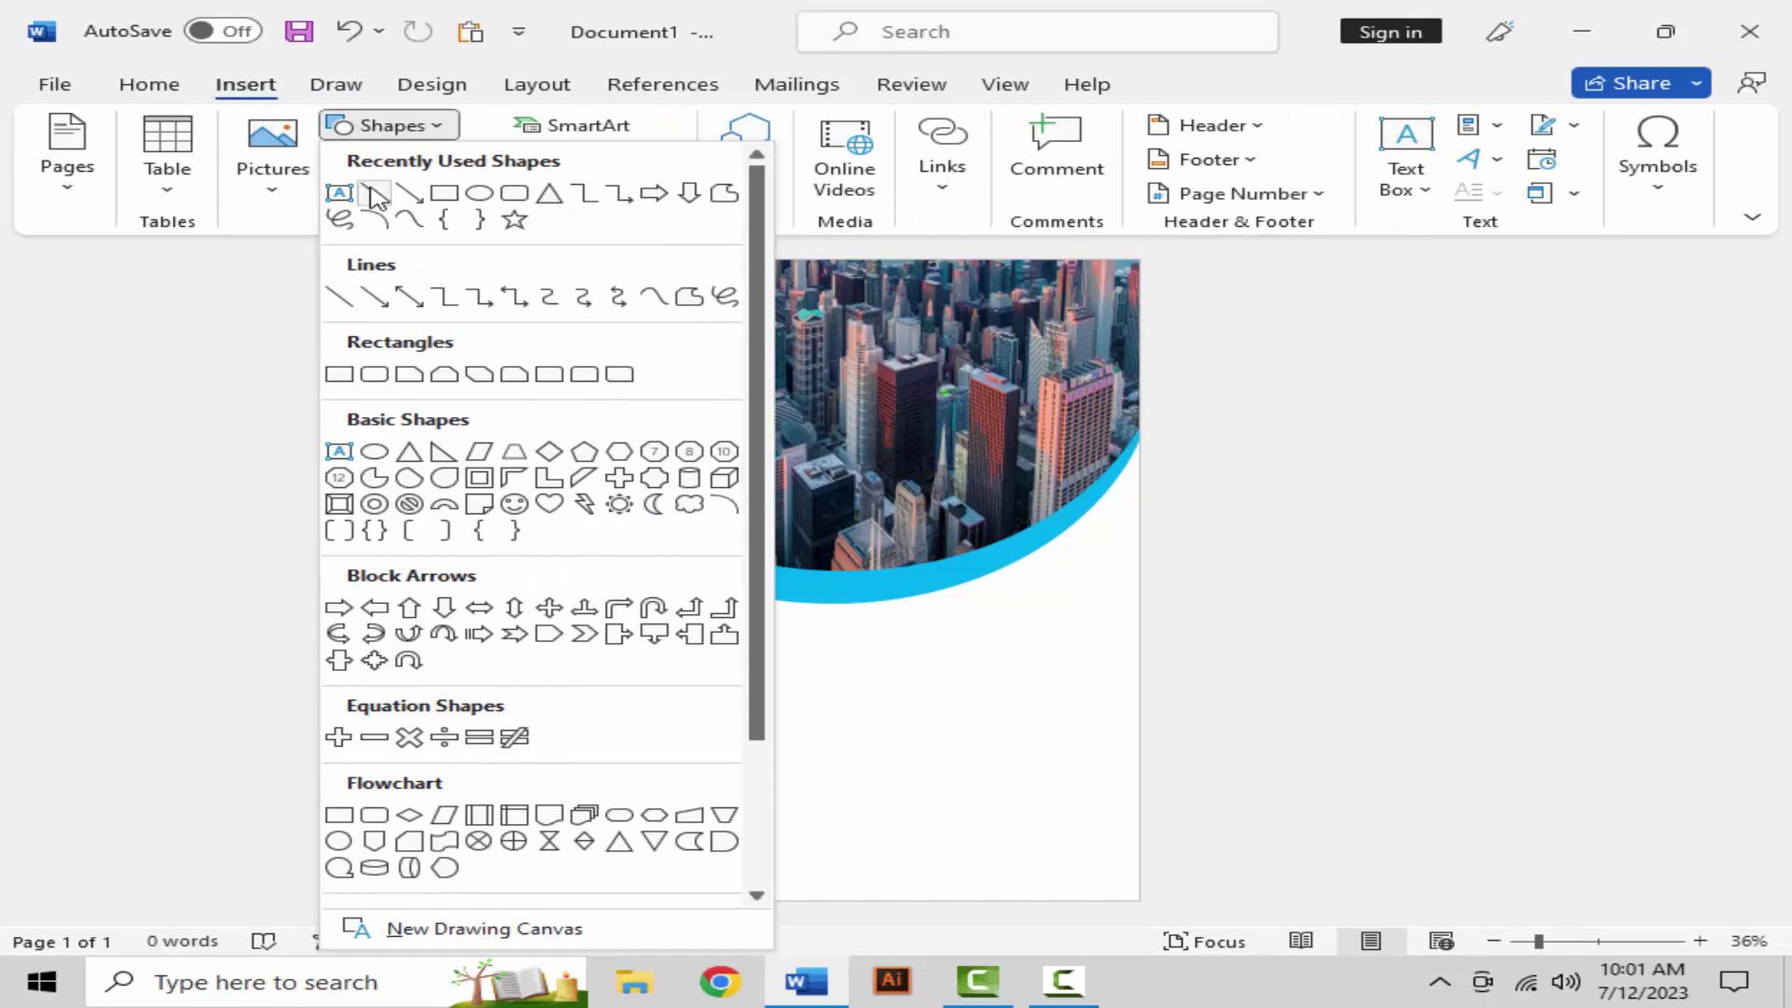
{"action": "left_click", "coordinate": [480, 194]}
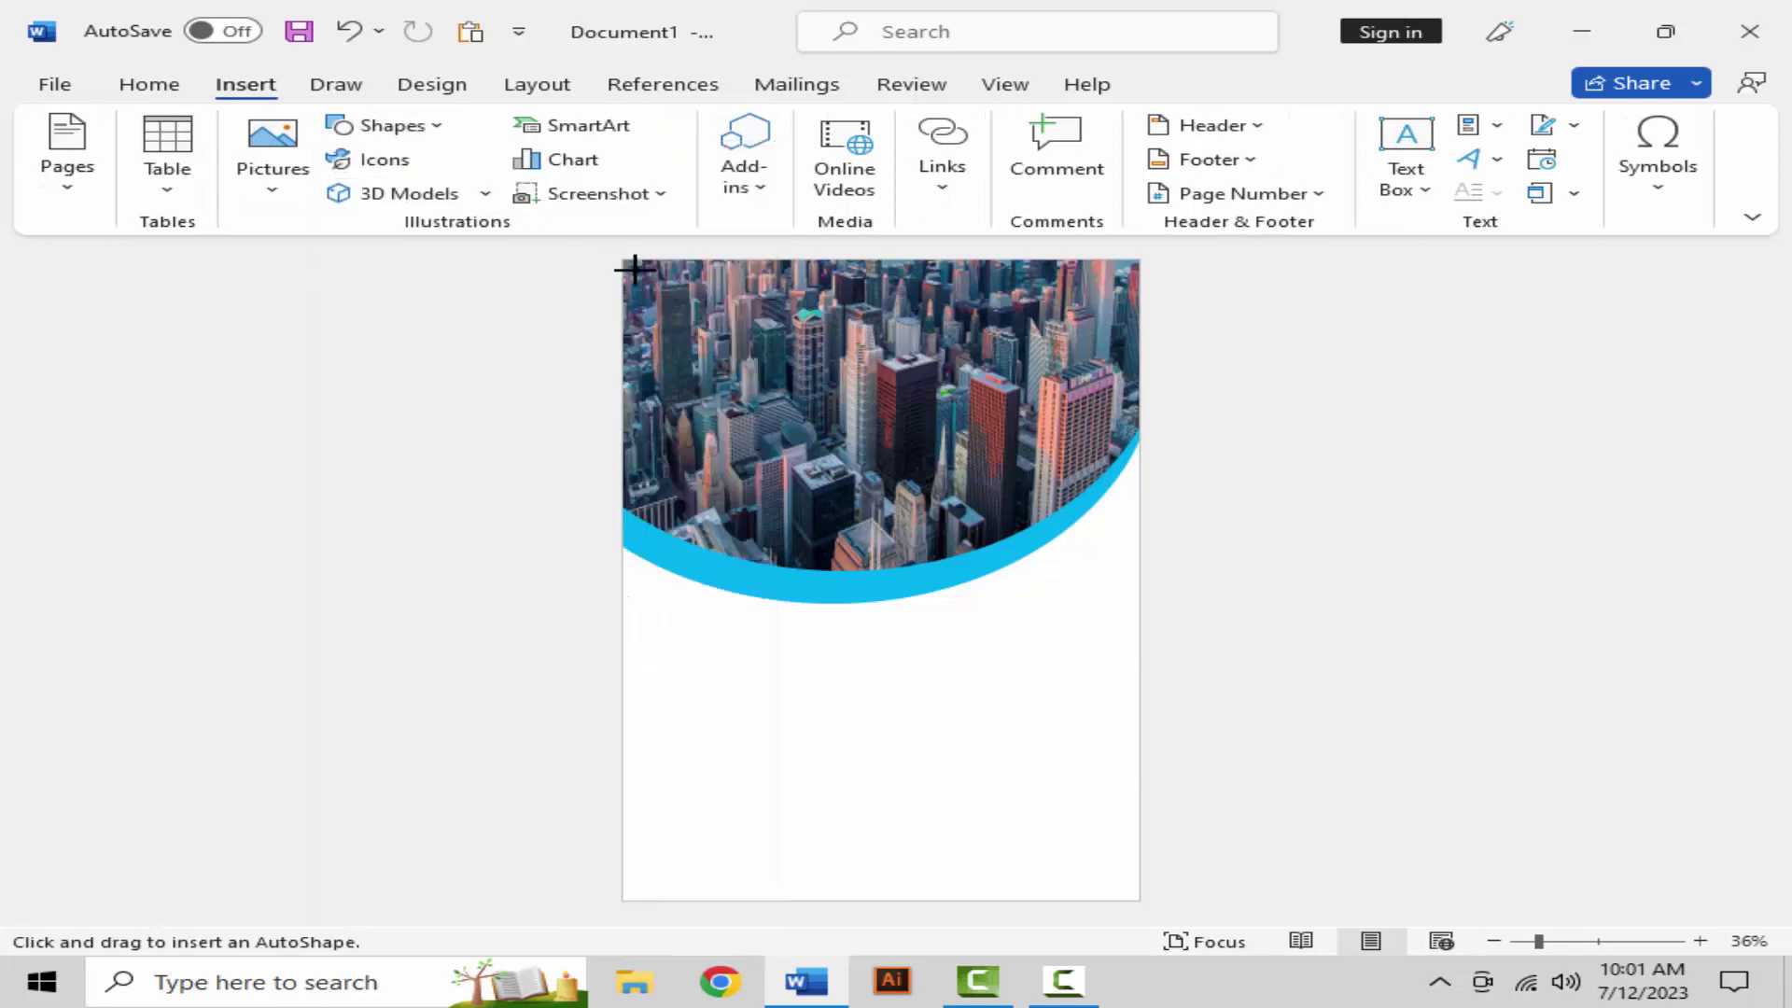
{"action": "left_click_drag", "start_coordinate": [634, 269], "coordinate": [808, 364]}
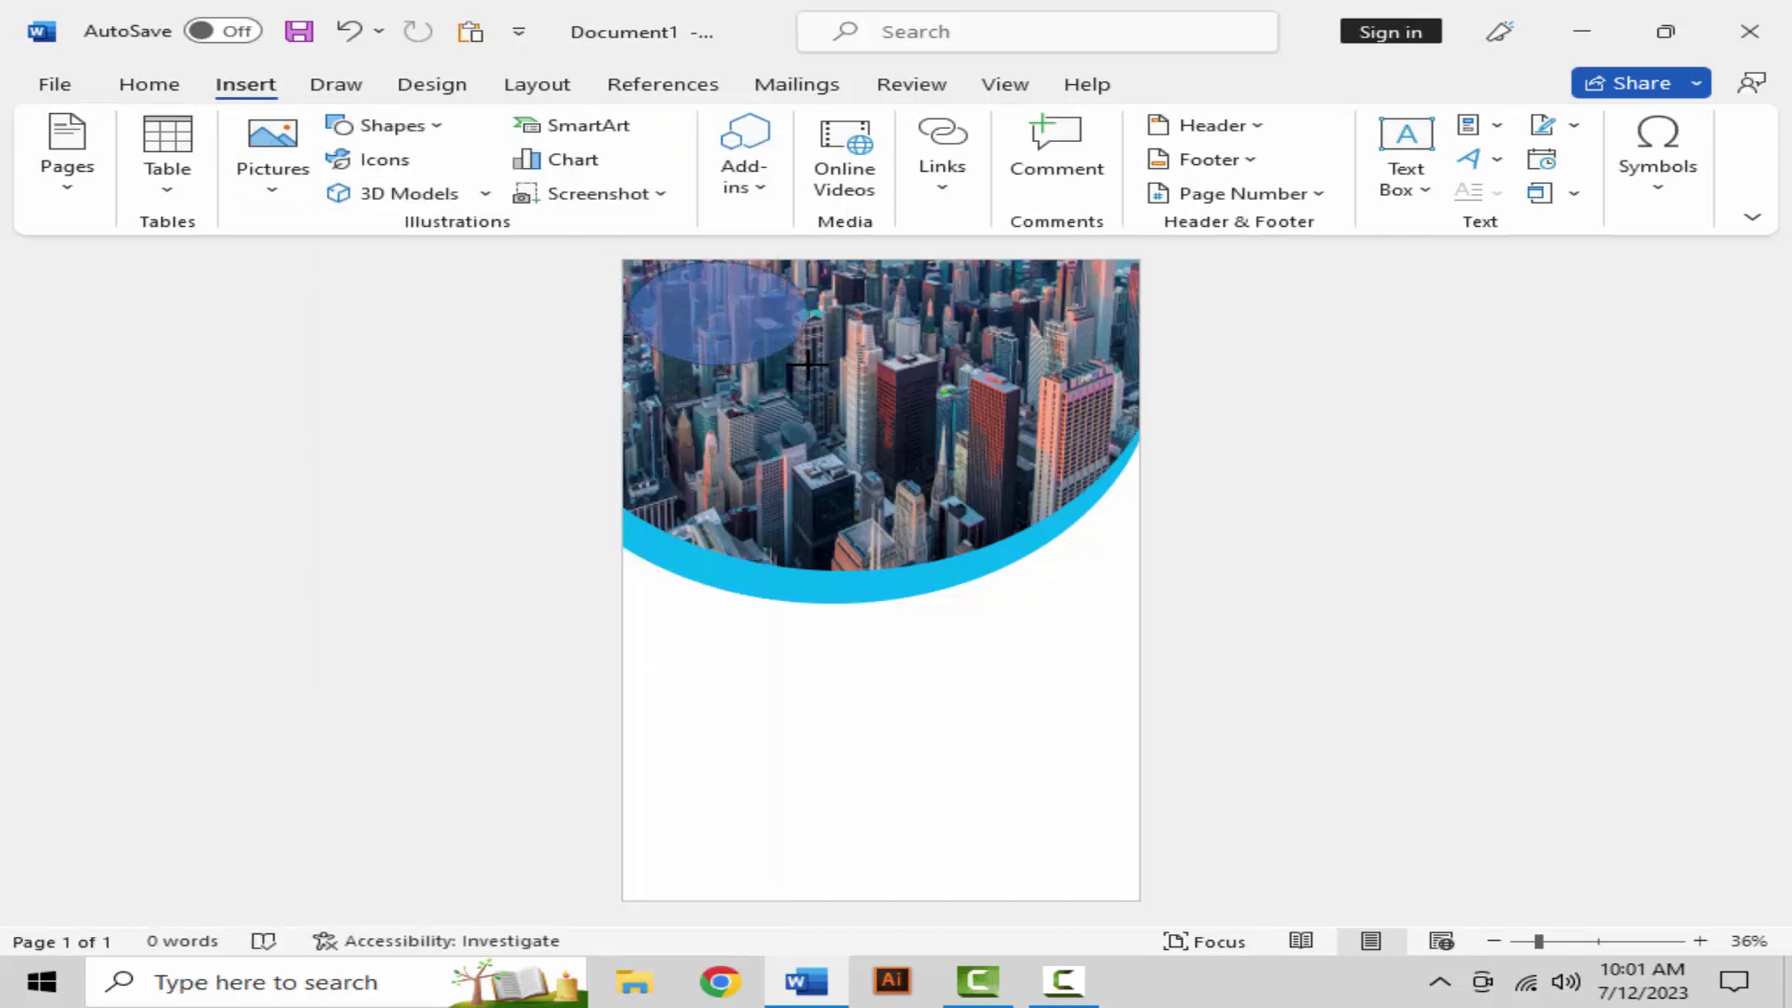
{"action": "mouse_move", "coordinate": [720, 321]}
{"action": "left_mouse_down"}
{"action": "mouse_move", "coordinate": [660, 269]}
{"action": "mouse_move", "coordinate": [664, 294]}
{"action": "left_mouse_up"}
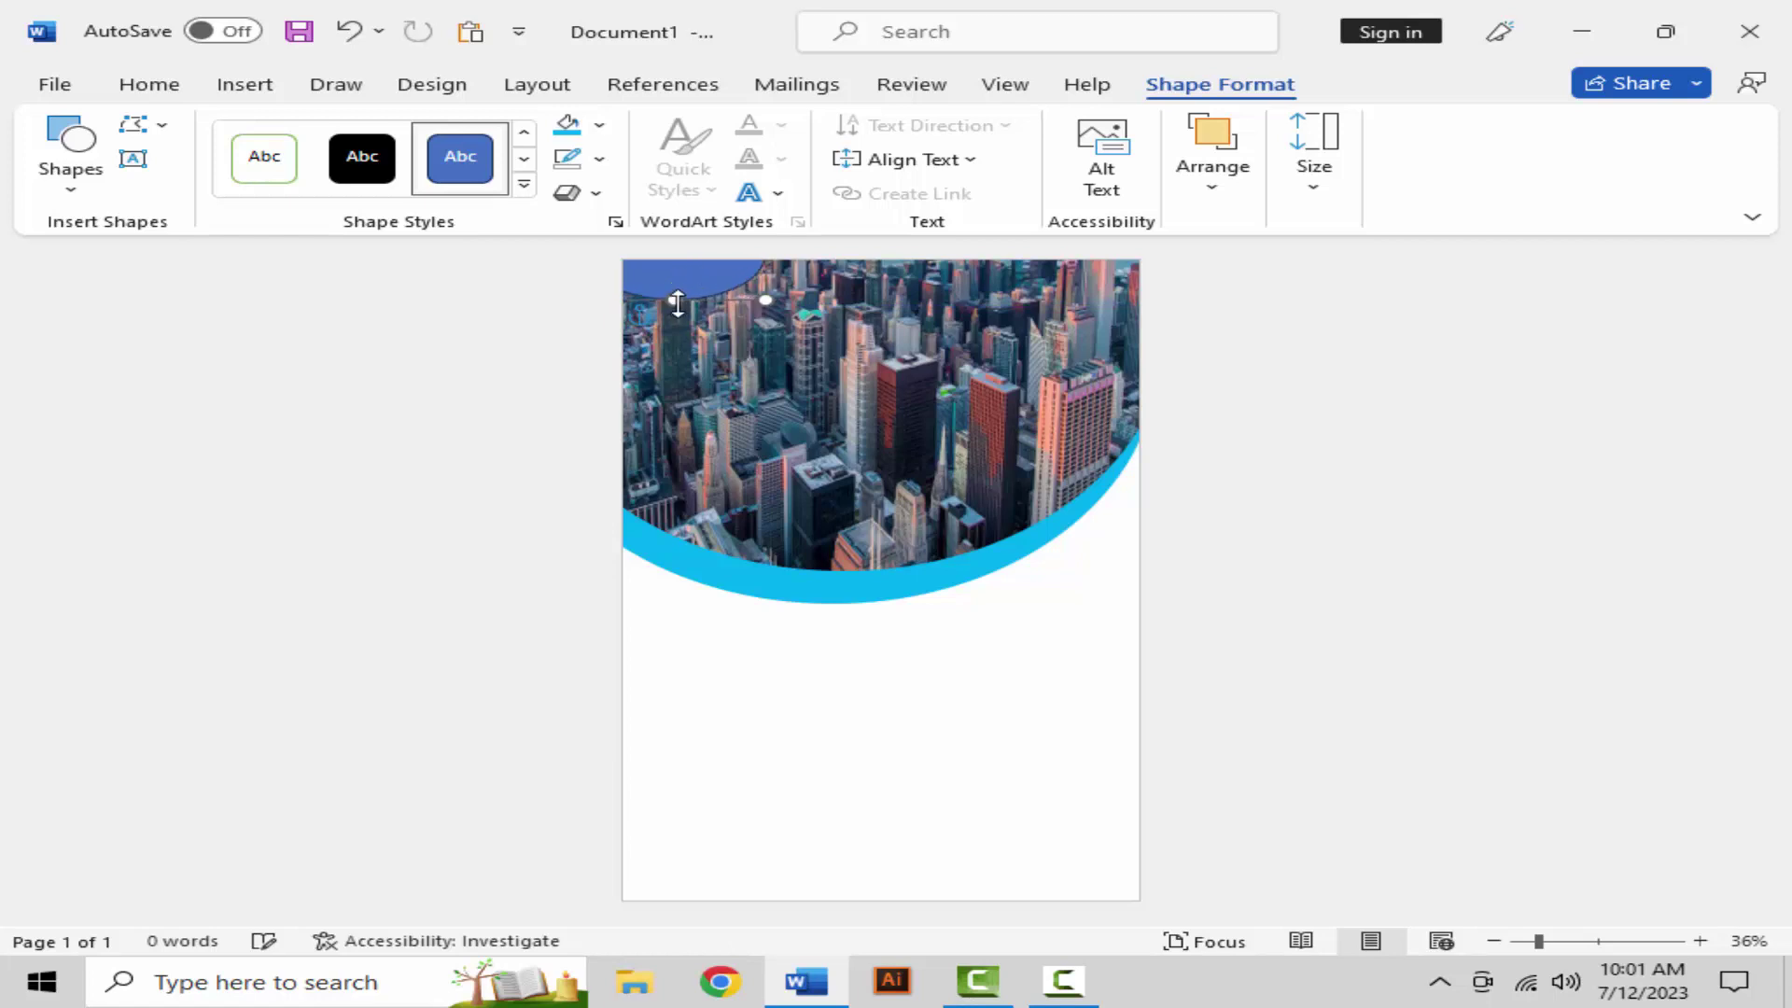
{"action": "left_click_drag", "start_coordinate": [677, 304], "coordinate": [671, 286]}
- Fill the oval orange-yellow, then widen it and tuck it into the top-left corner
{"action": "left_click", "coordinate": [599, 124]}
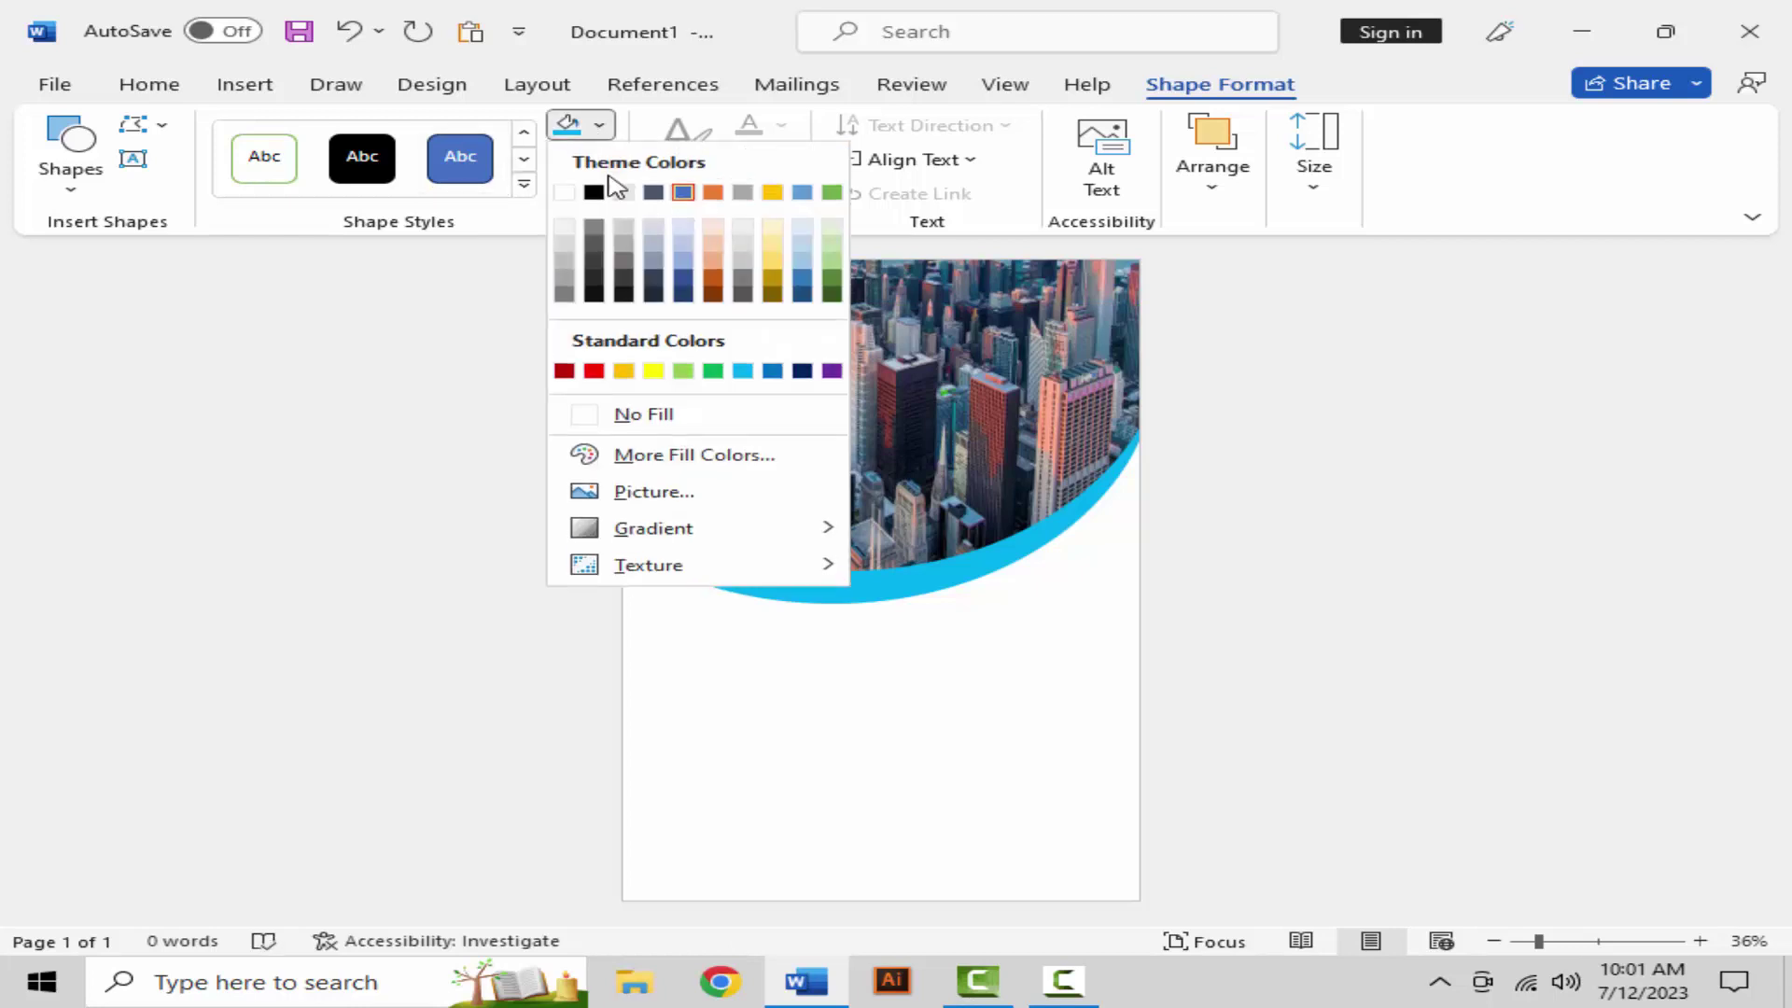
{"action": "left_click", "coordinate": [624, 370]}
{"action": "left_click", "coordinate": [1276, 537]}
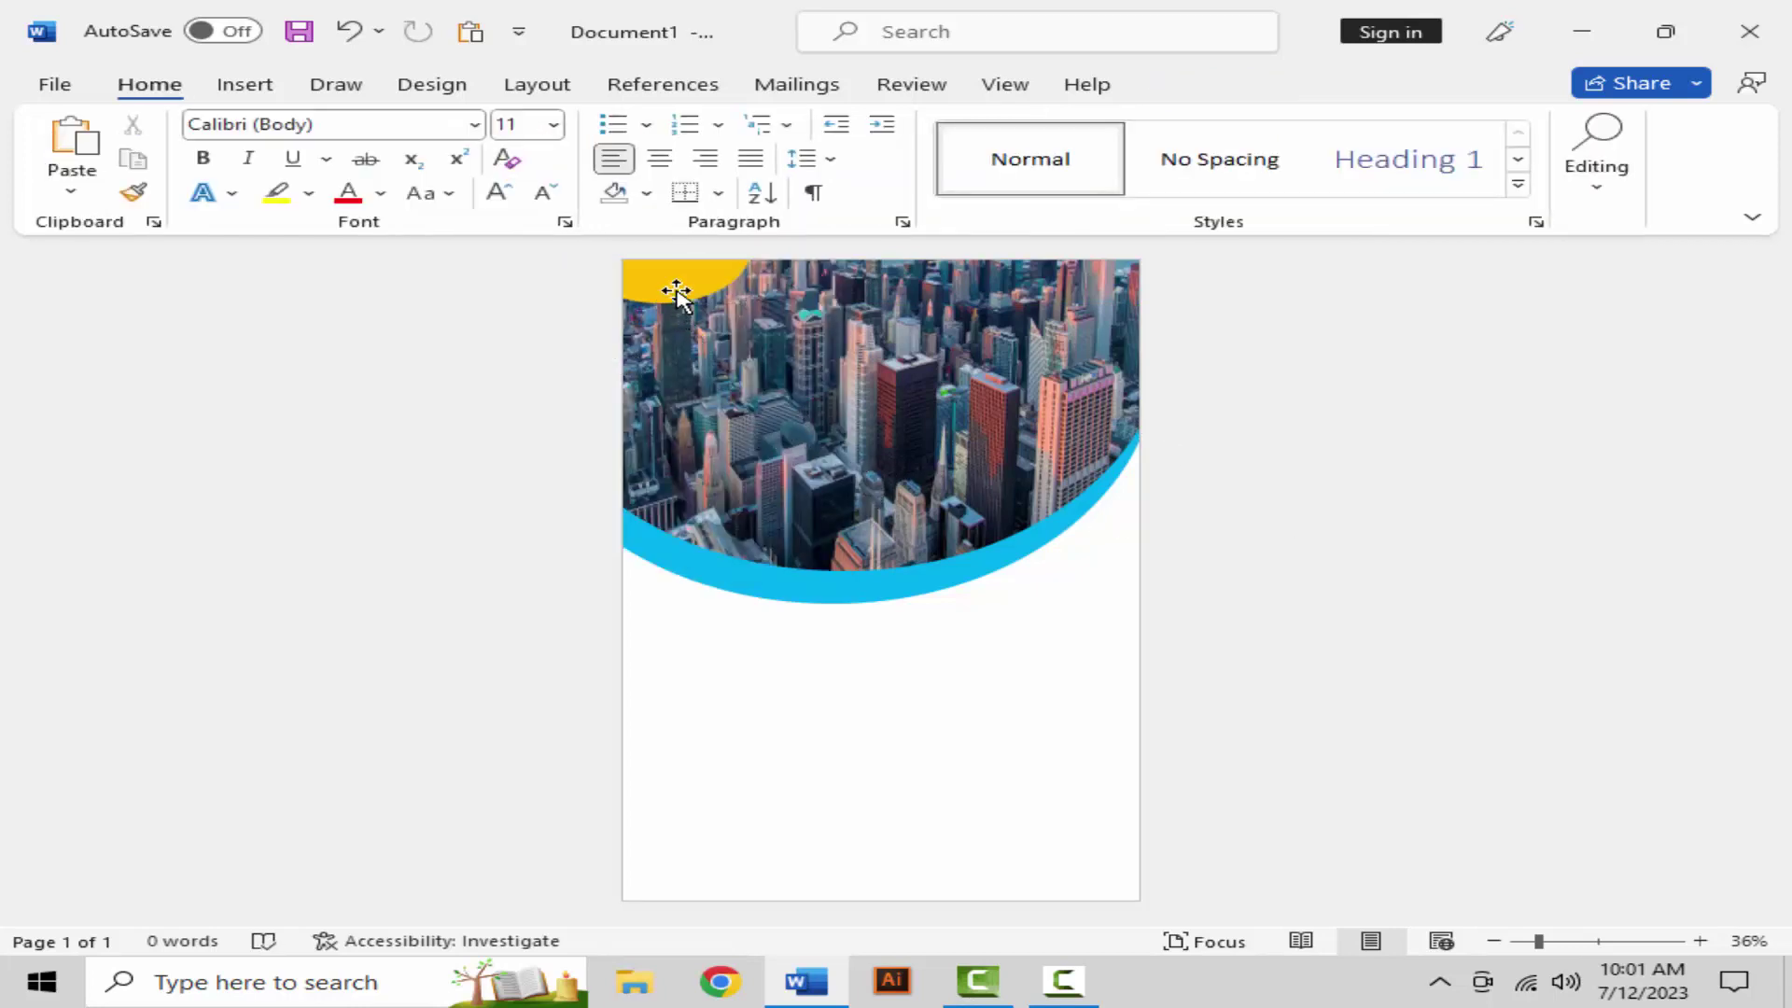
{"action": "mouse_move", "coordinate": [675, 292]}
{"action": "left_mouse_down"}
{"action": "mouse_move", "coordinate": [697, 352]}
{"action": "mouse_move", "coordinate": [612, 348]}
{"action": "left_mouse_up"}
{"action": "mouse_move", "coordinate": [780, 389]}
{"action": "left_mouse_down"}
{"action": "mouse_move", "coordinate": [669, 334]}
{"action": "mouse_move", "coordinate": [654, 290]}
{"action": "mouse_move", "coordinate": [678, 294]}
{"action": "left_mouse_up"}
{"action": "left_click", "coordinate": [1184, 508]}
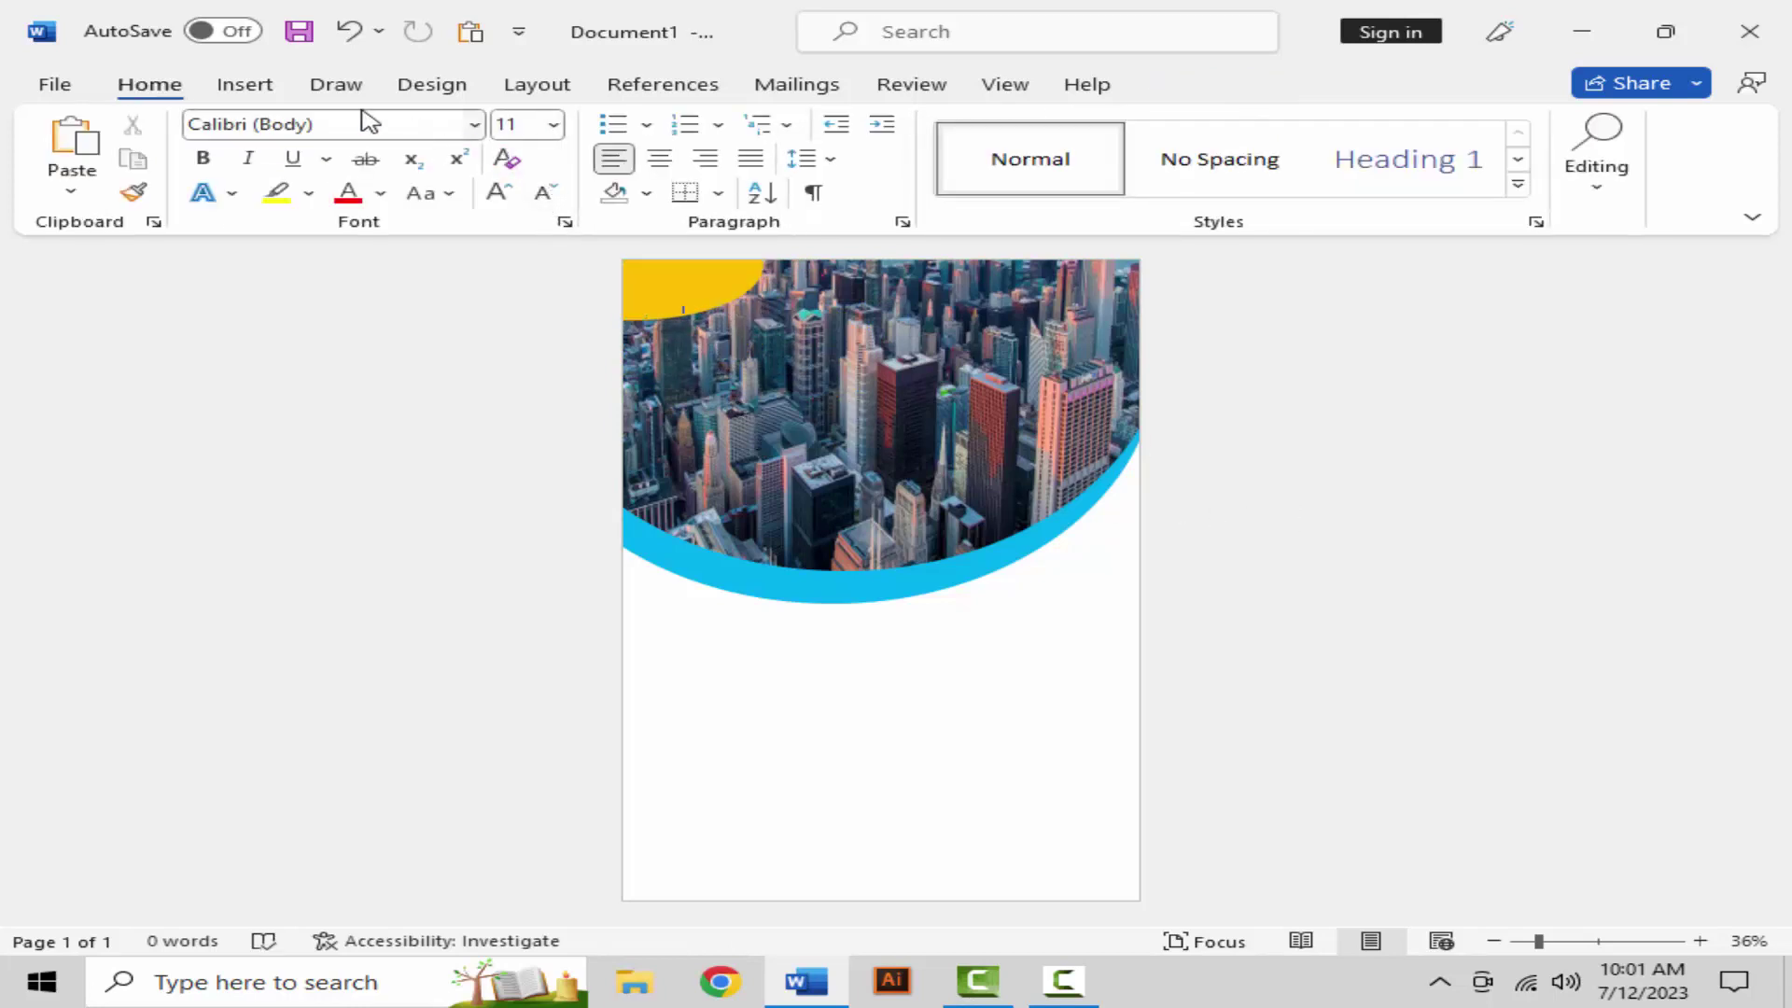
- Draw a small oval at the page's bottom-right corner
{"action": "left_click", "coordinate": [252, 86]}
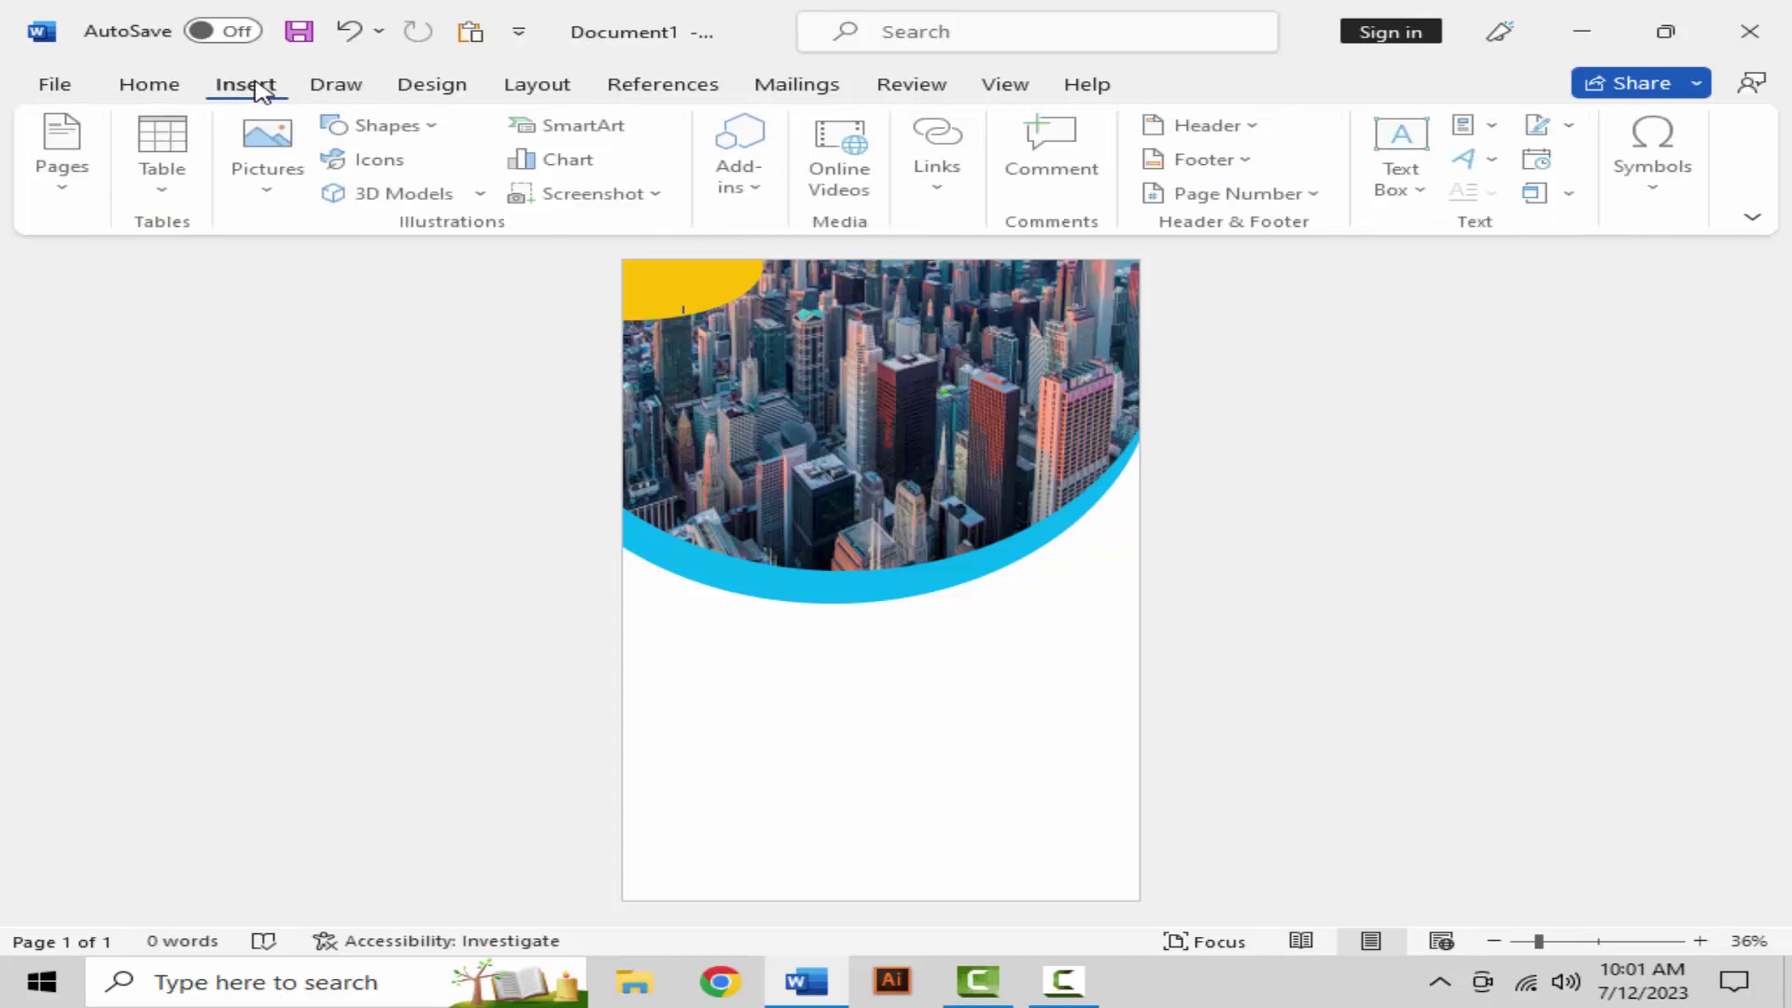
{"action": "left_click", "coordinate": [420, 125]}
{"action": "left_click", "coordinate": [479, 194]}
{"action": "mouse_move", "coordinate": [982, 744]}
{"action": "left_mouse_down"}
{"action": "mouse_move", "coordinate": [1152, 876]}
{"action": "mouse_move", "coordinate": [1144, 922]}
{"action": "mouse_move", "coordinate": [1133, 911]}
{"action": "left_mouse_up"}
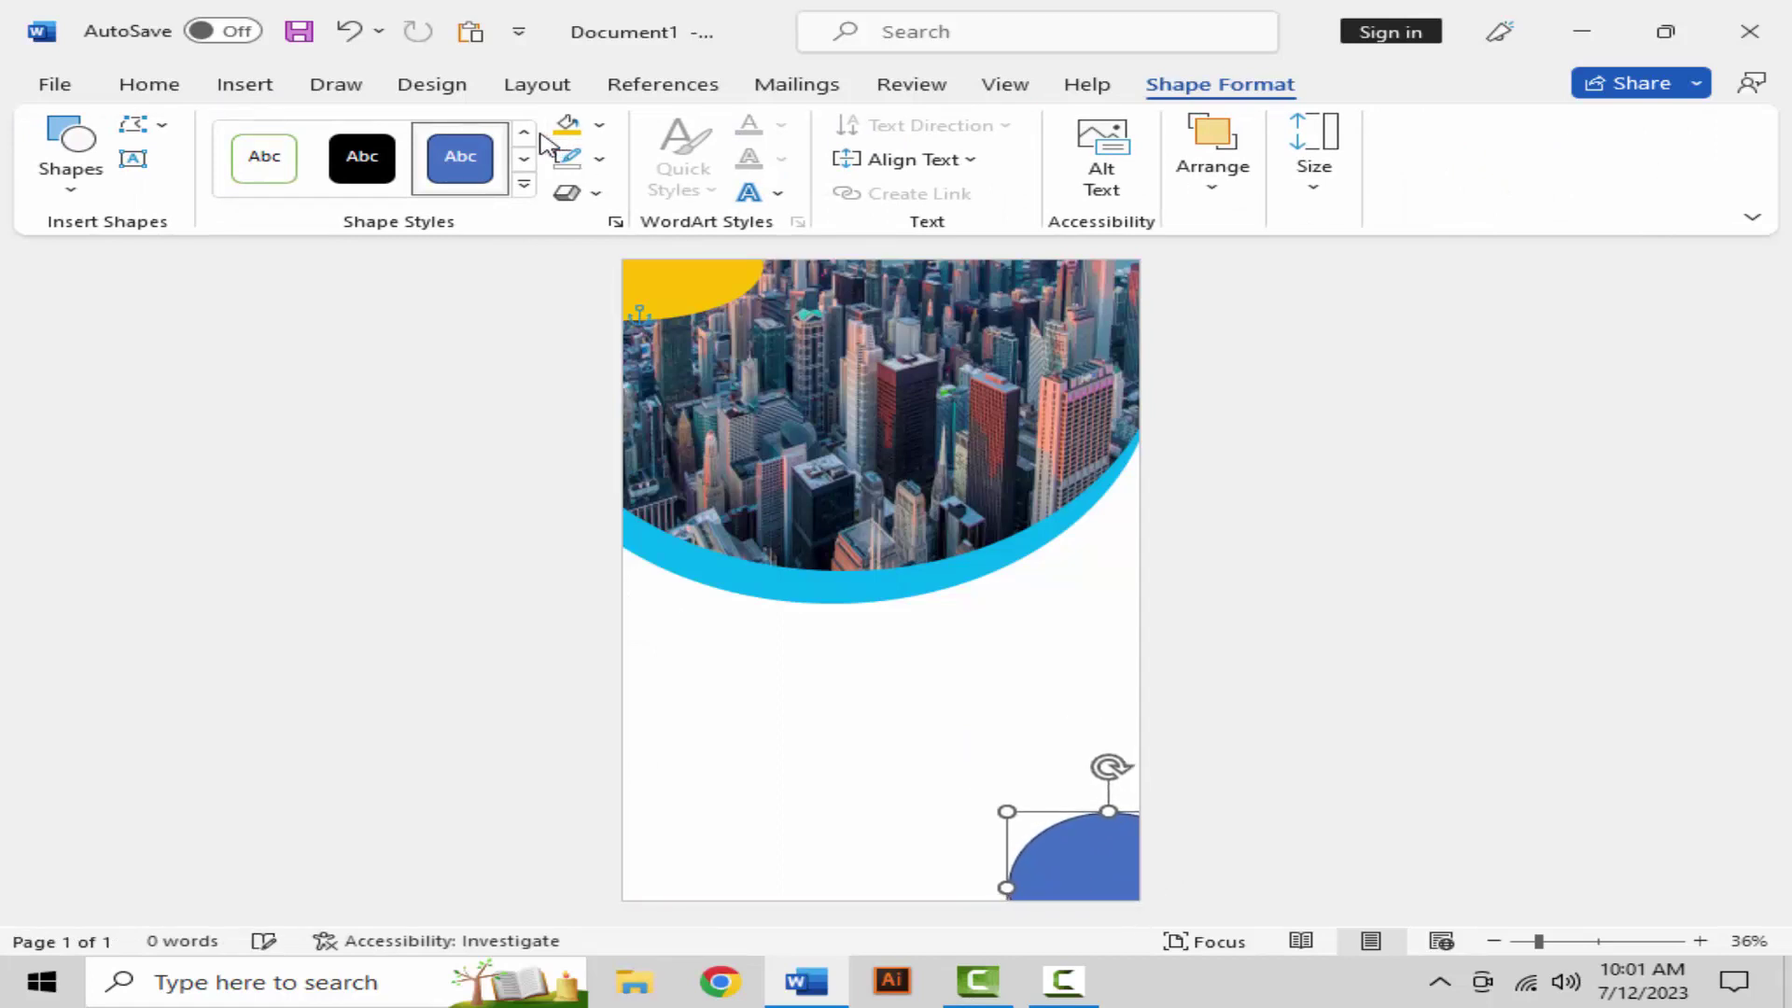
- Fill the bottom-right oval light blue, resize it and nudge it into the corner
{"action": "left_click", "coordinate": [584, 158]}
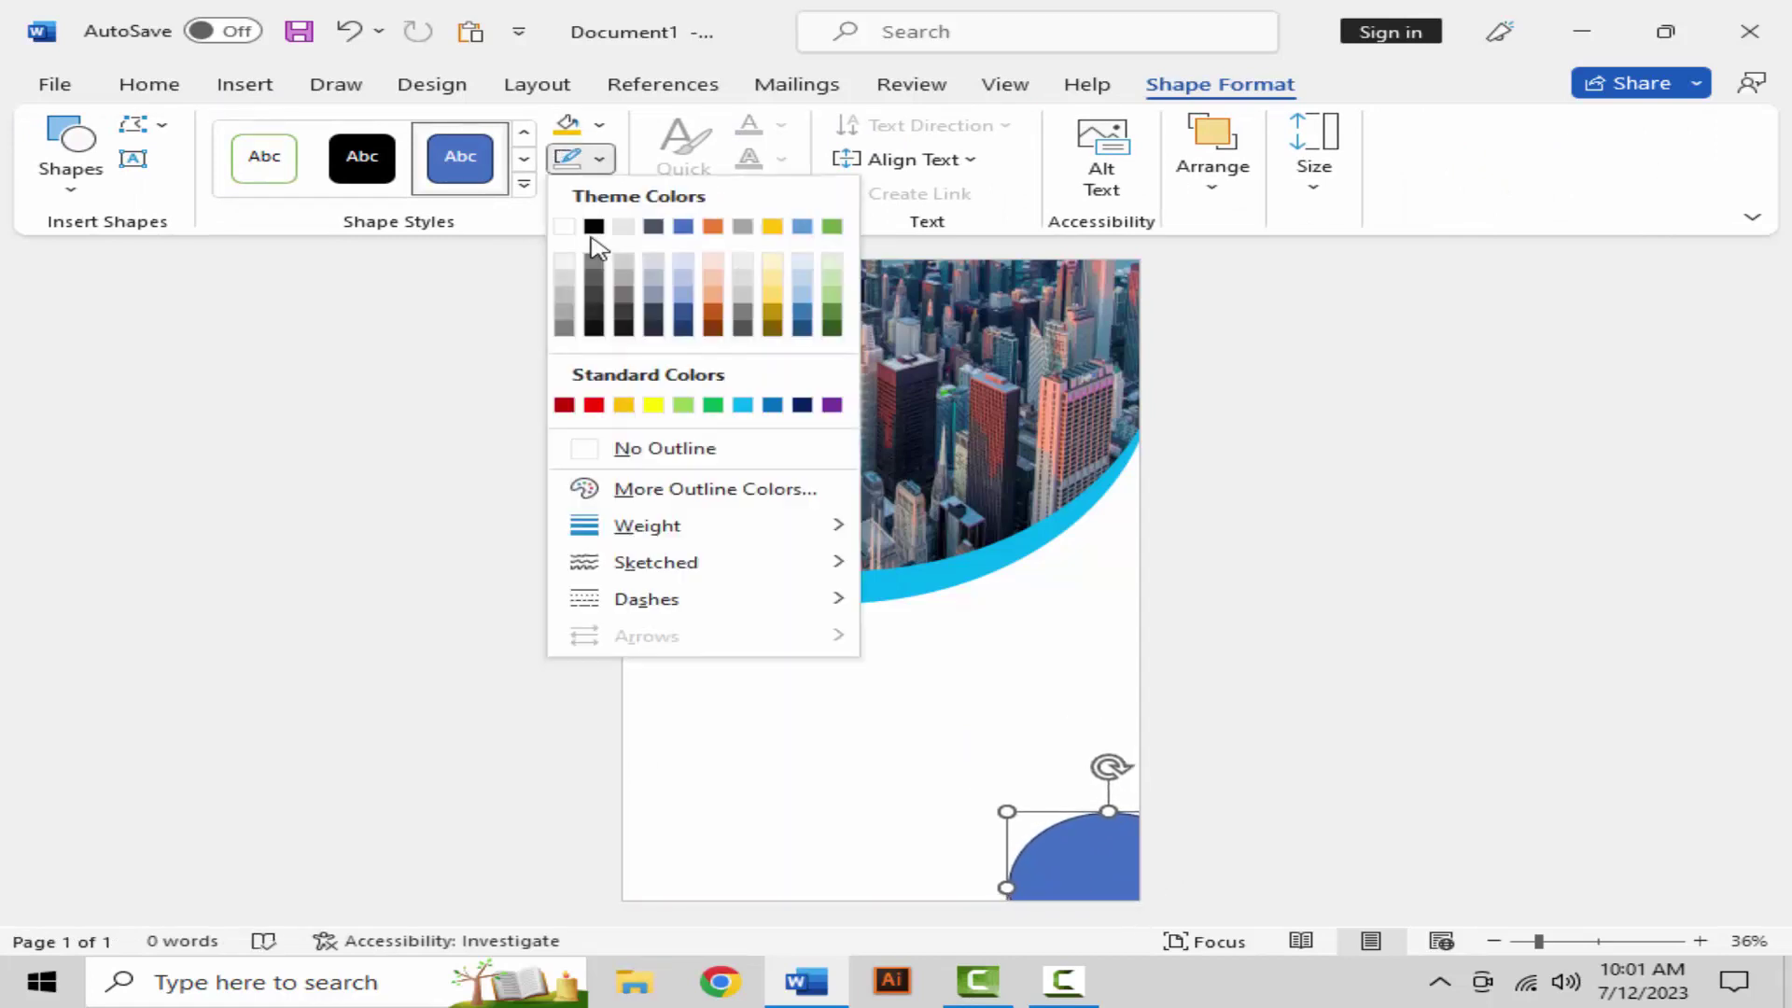
{"action": "left_click", "coordinate": [591, 159]}
{"action": "left_click", "coordinate": [598, 124]}
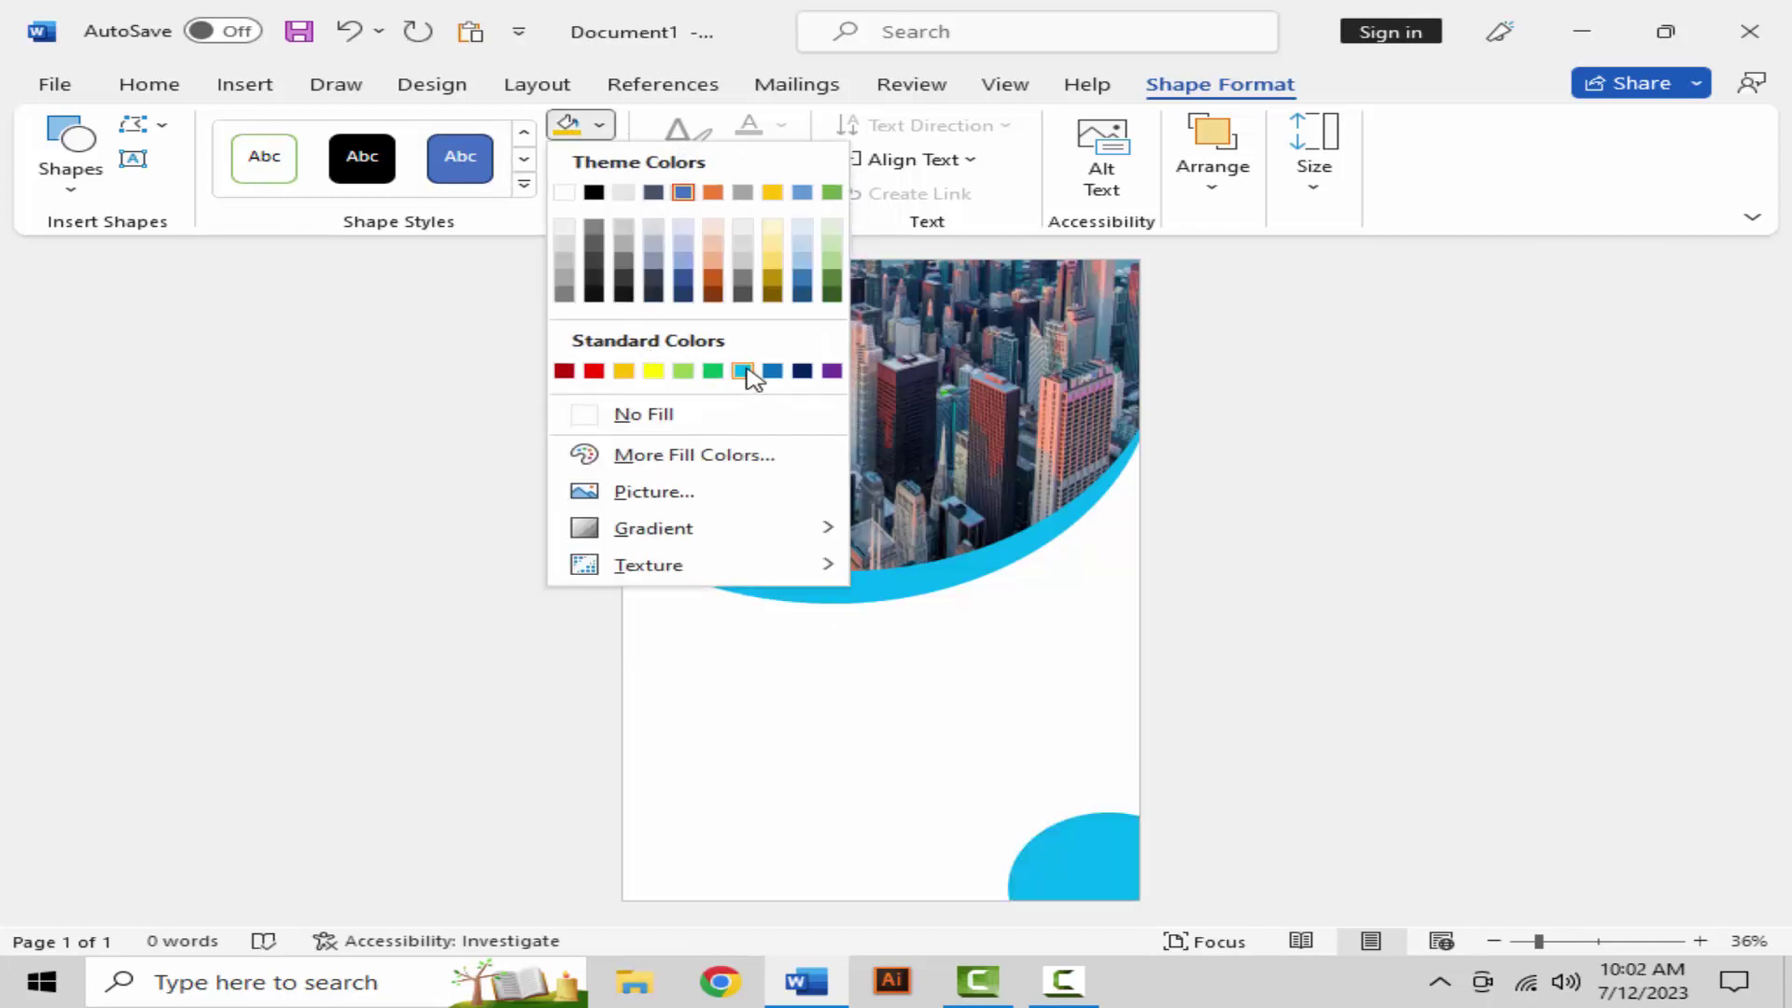
{"action": "left_click", "coordinate": [744, 372]}
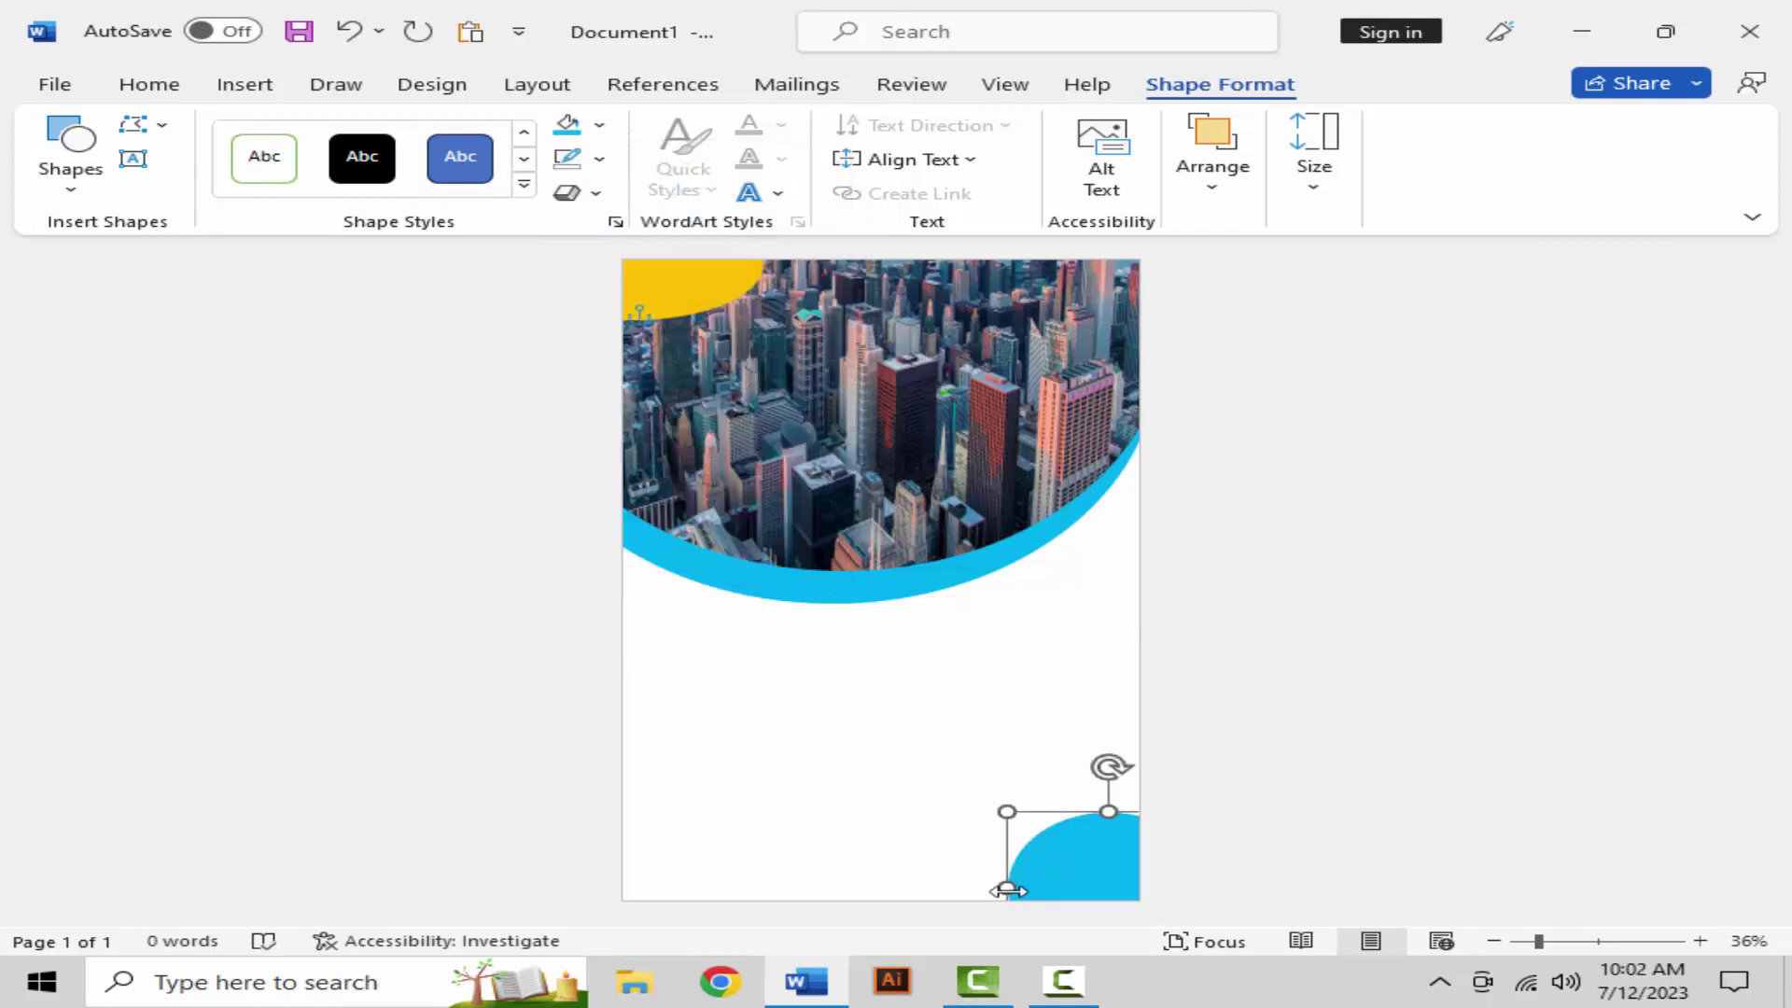
{"action": "left_click_drag", "start_coordinate": [1008, 890], "coordinate": [949, 888]}
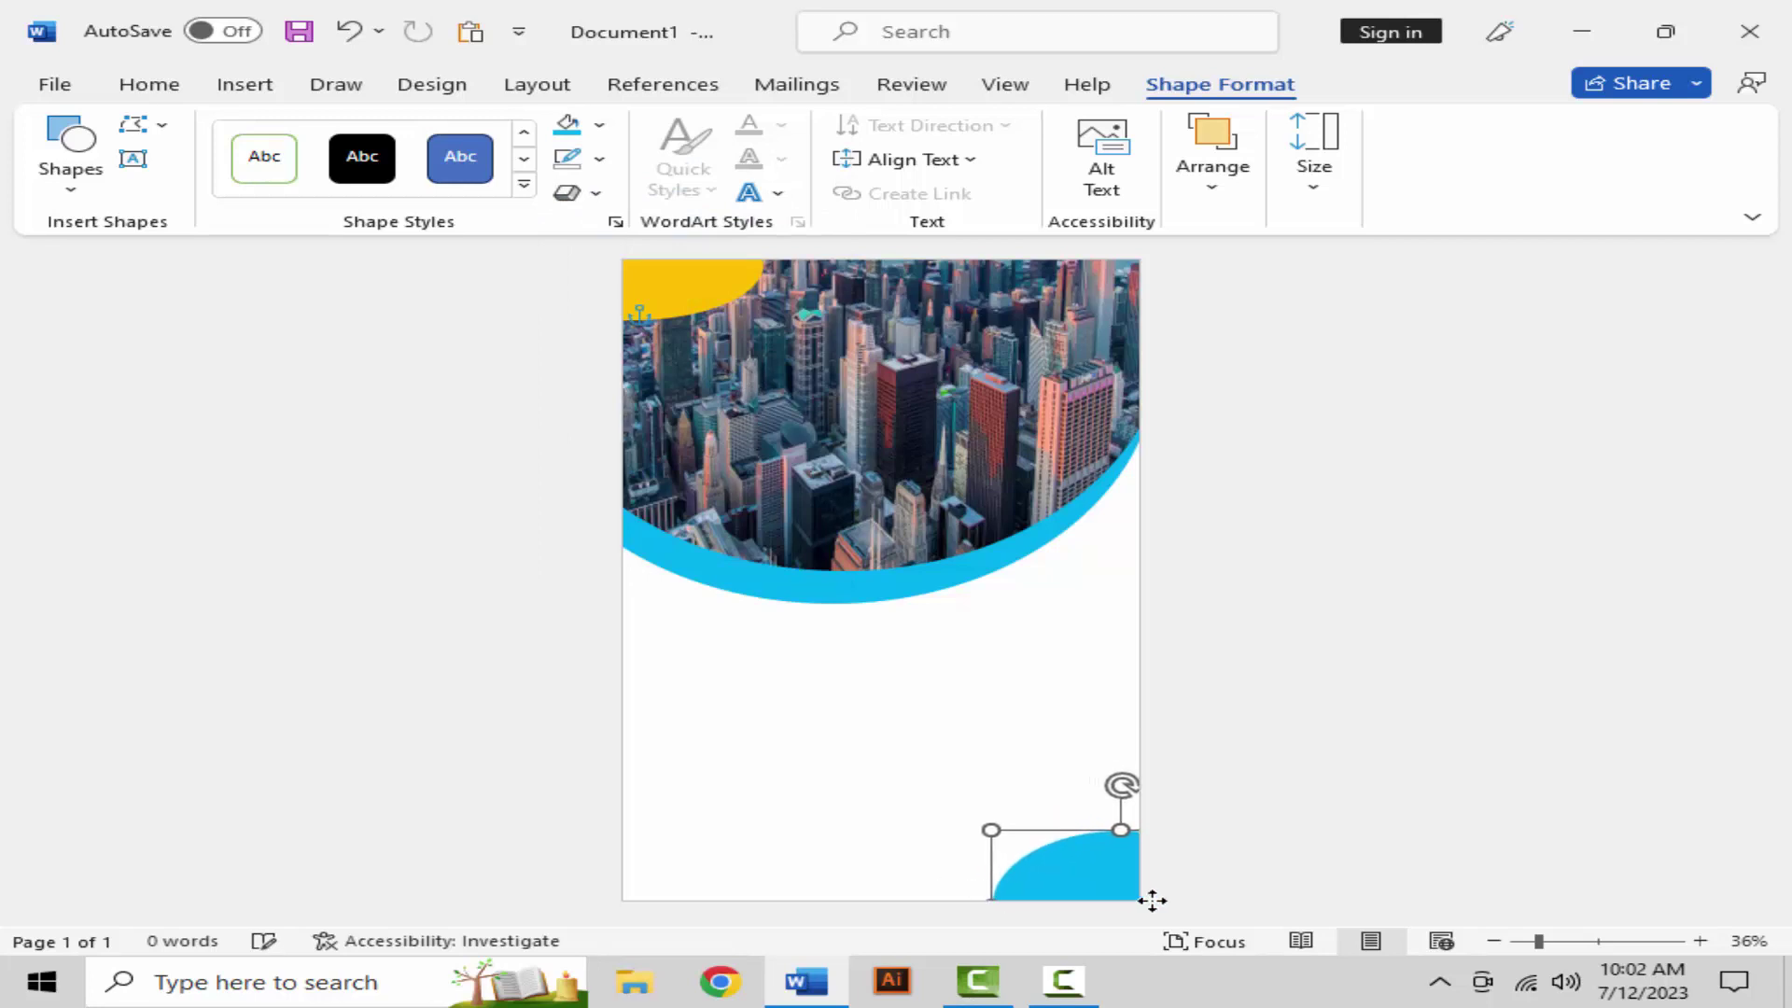
{"action": "left_click_drag", "start_coordinate": [1152, 901], "coordinate": [1158, 892]}
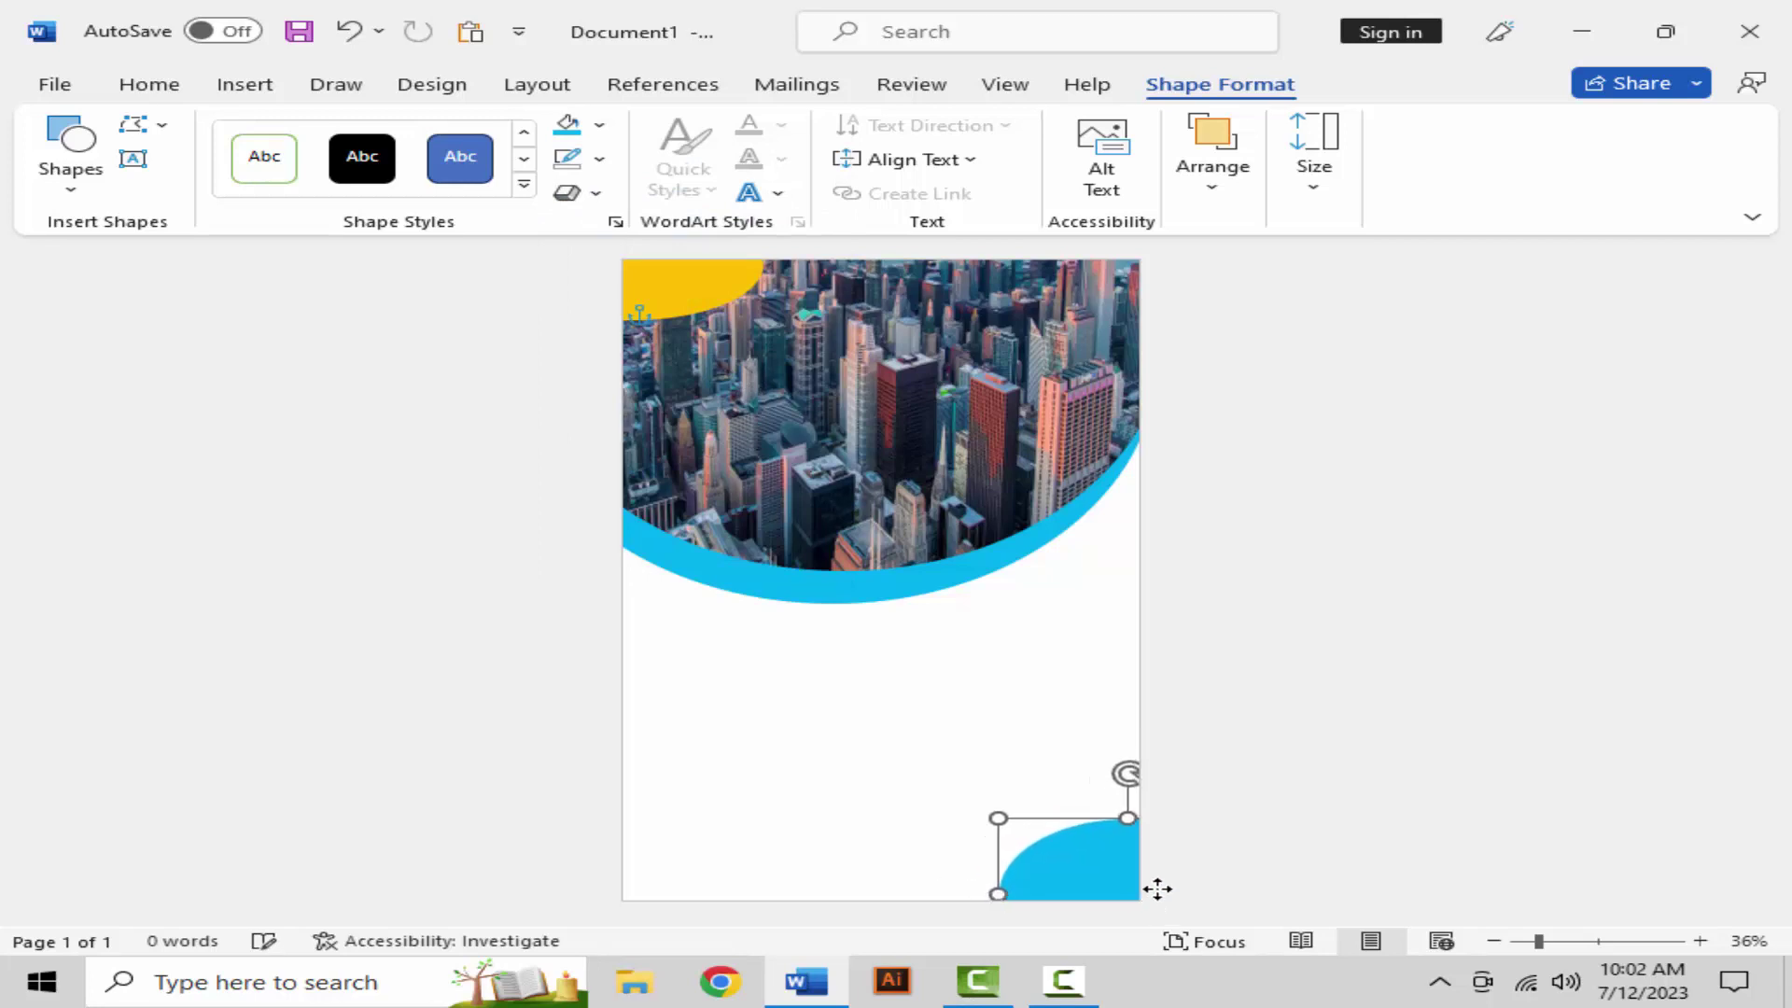
{"action": "left_click", "coordinate": [1232, 822]}
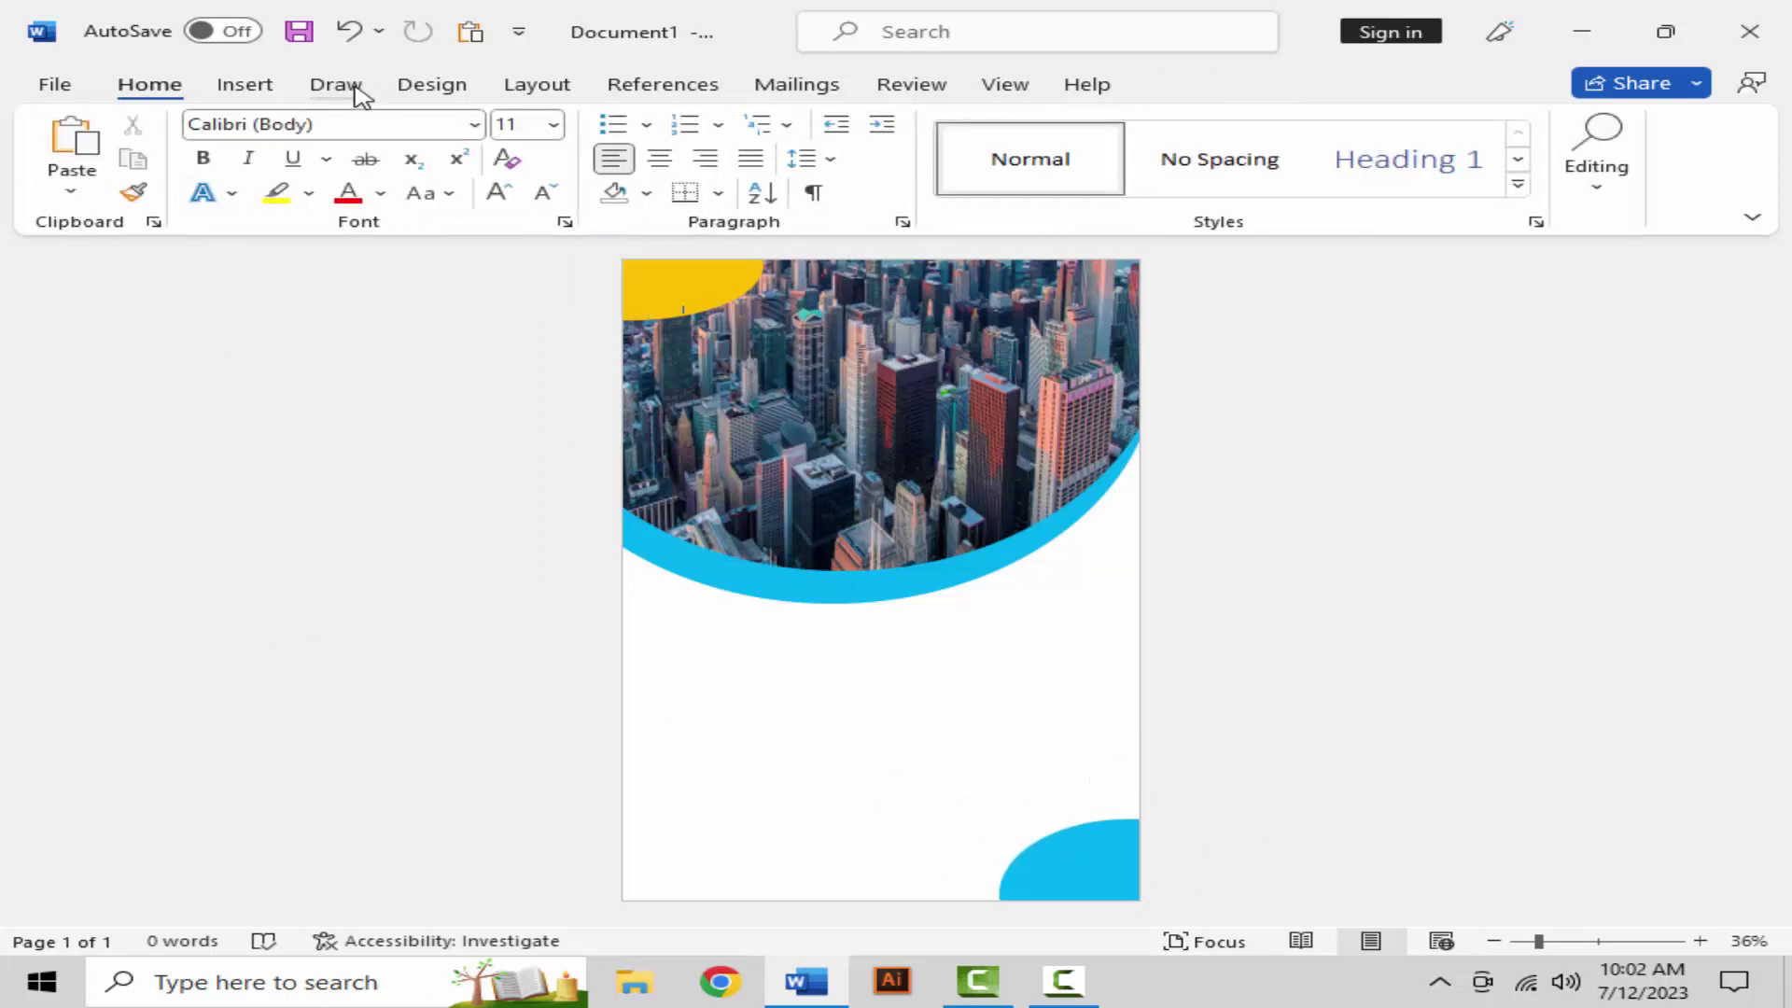
- Draw a thin rectangle along the page's bottom-left edge and stretch it wider
{"action": "left_click", "coordinate": [264, 91]}
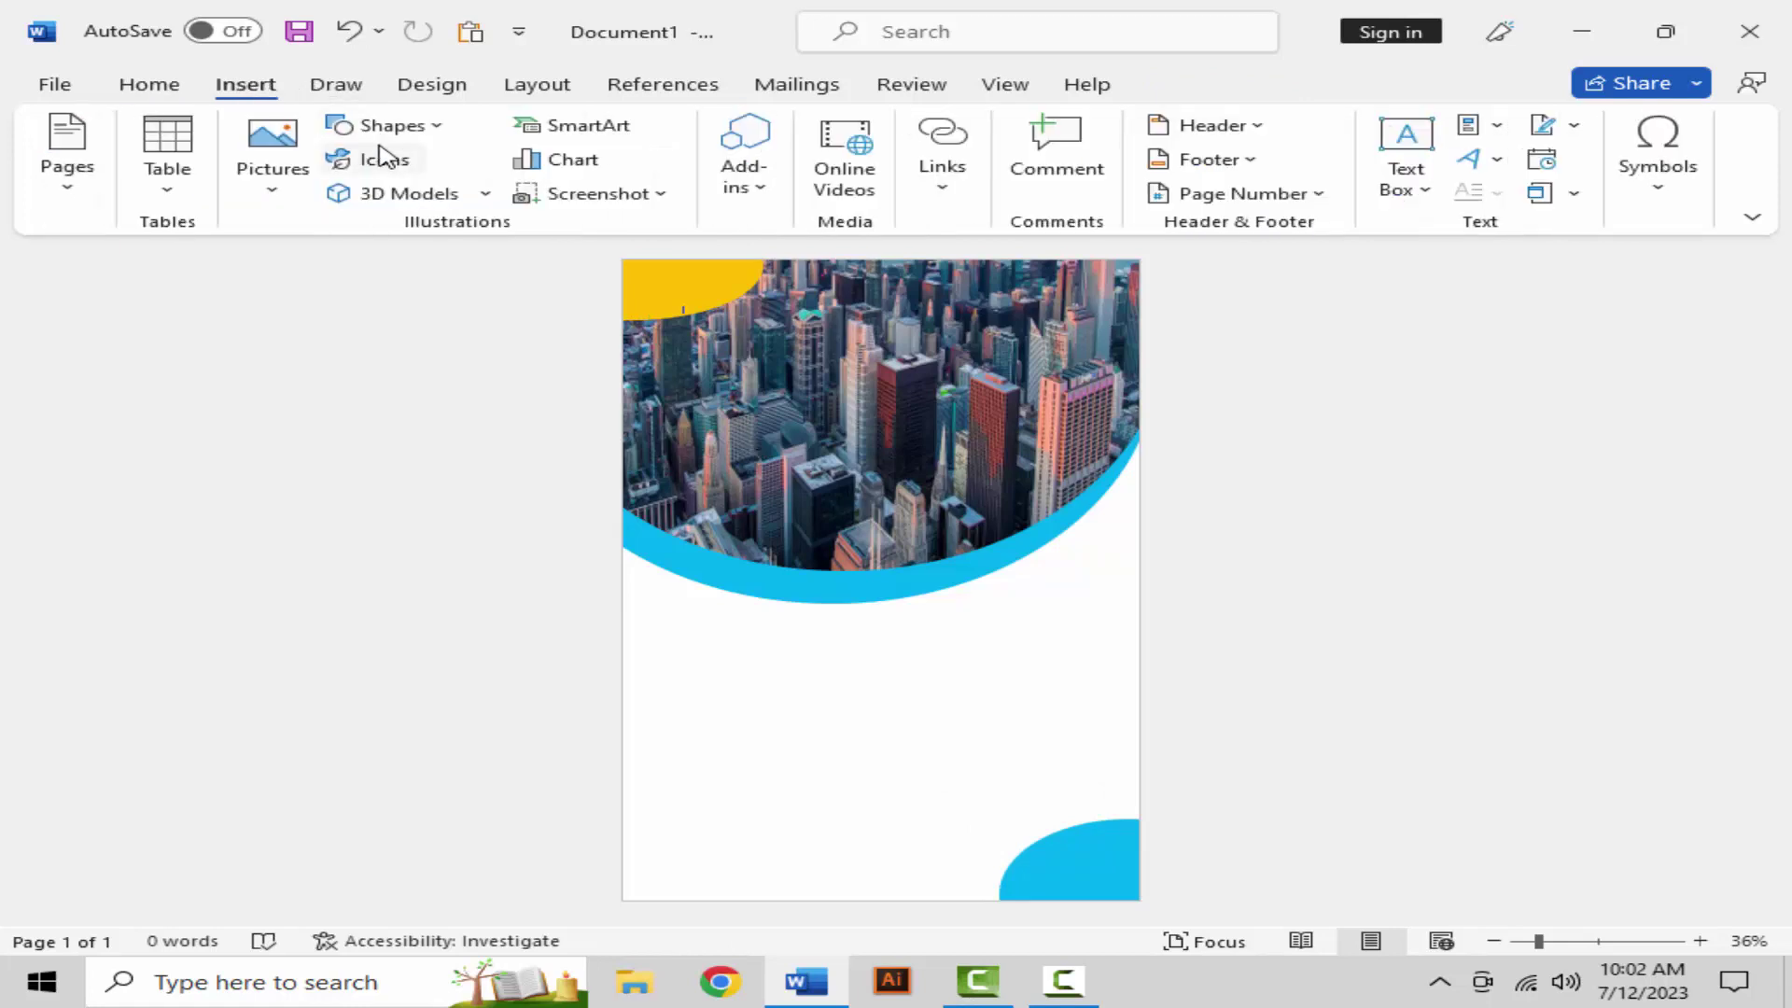
{"action": "left_click", "coordinate": [387, 154]}
{"action": "left_click", "coordinate": [1571, 116]}
{"action": "left_click", "coordinate": [392, 125]}
{"action": "left_click", "coordinate": [452, 208]}
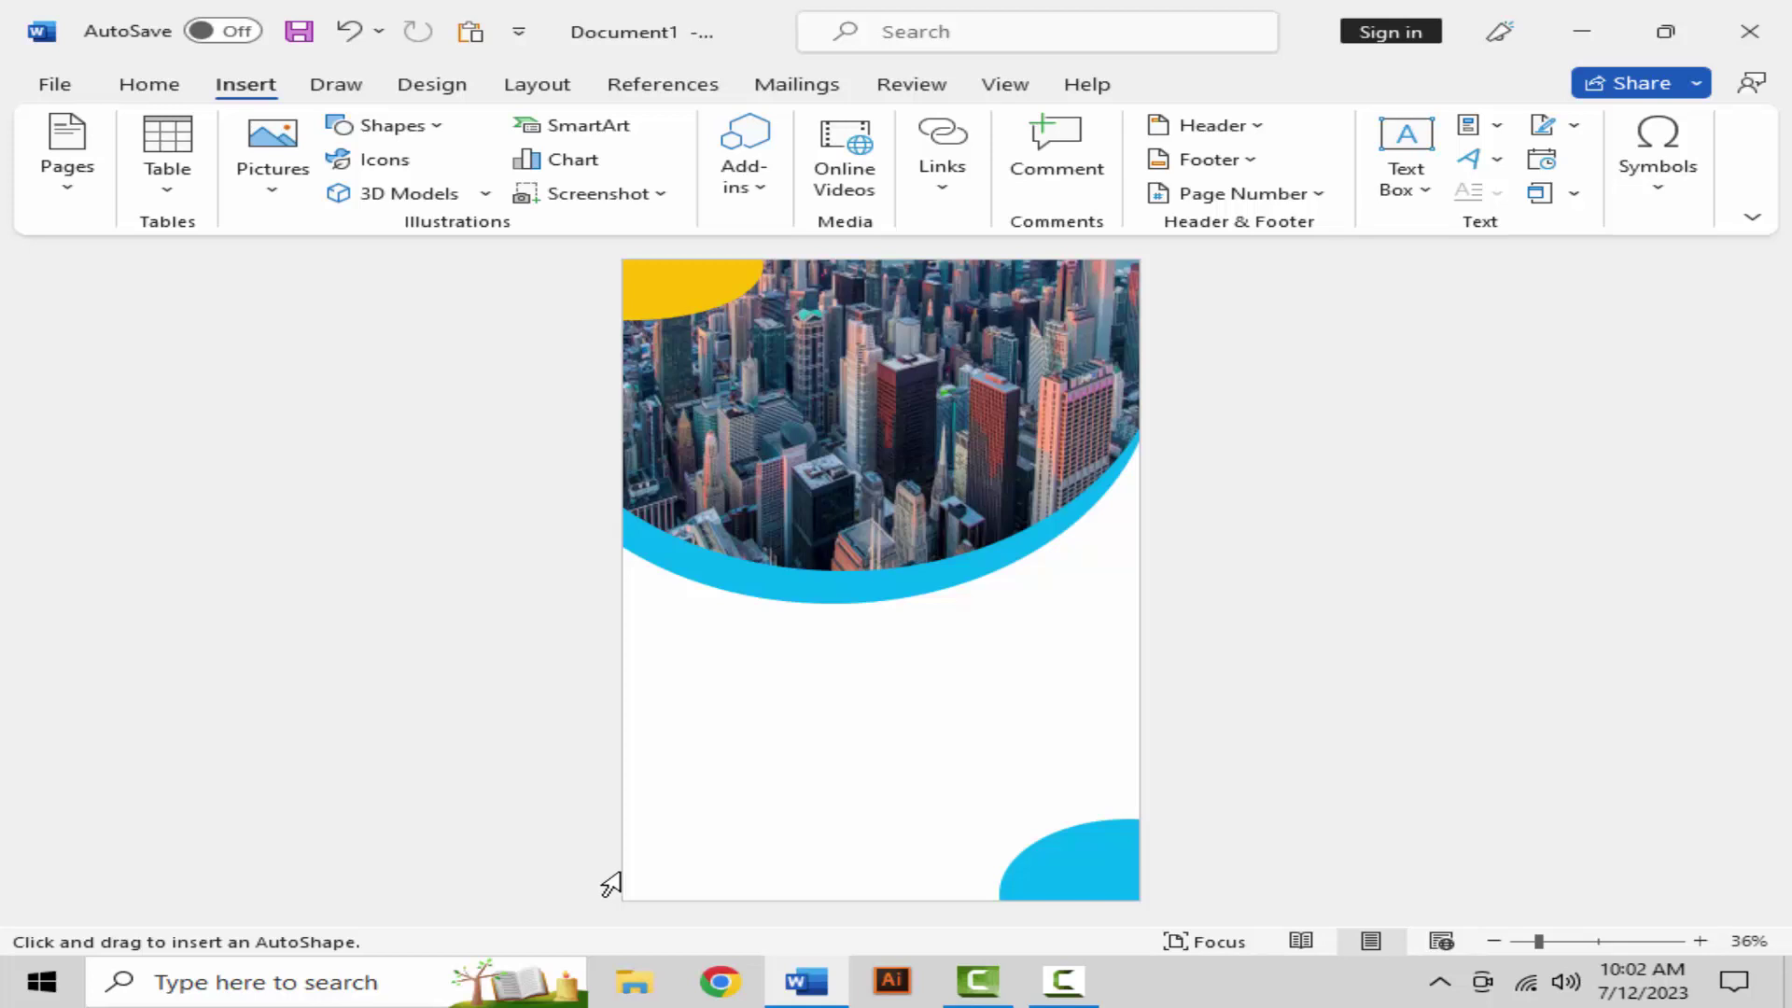
{"action": "left_click_drag", "start_coordinate": [630, 871], "coordinate": [980, 896]}
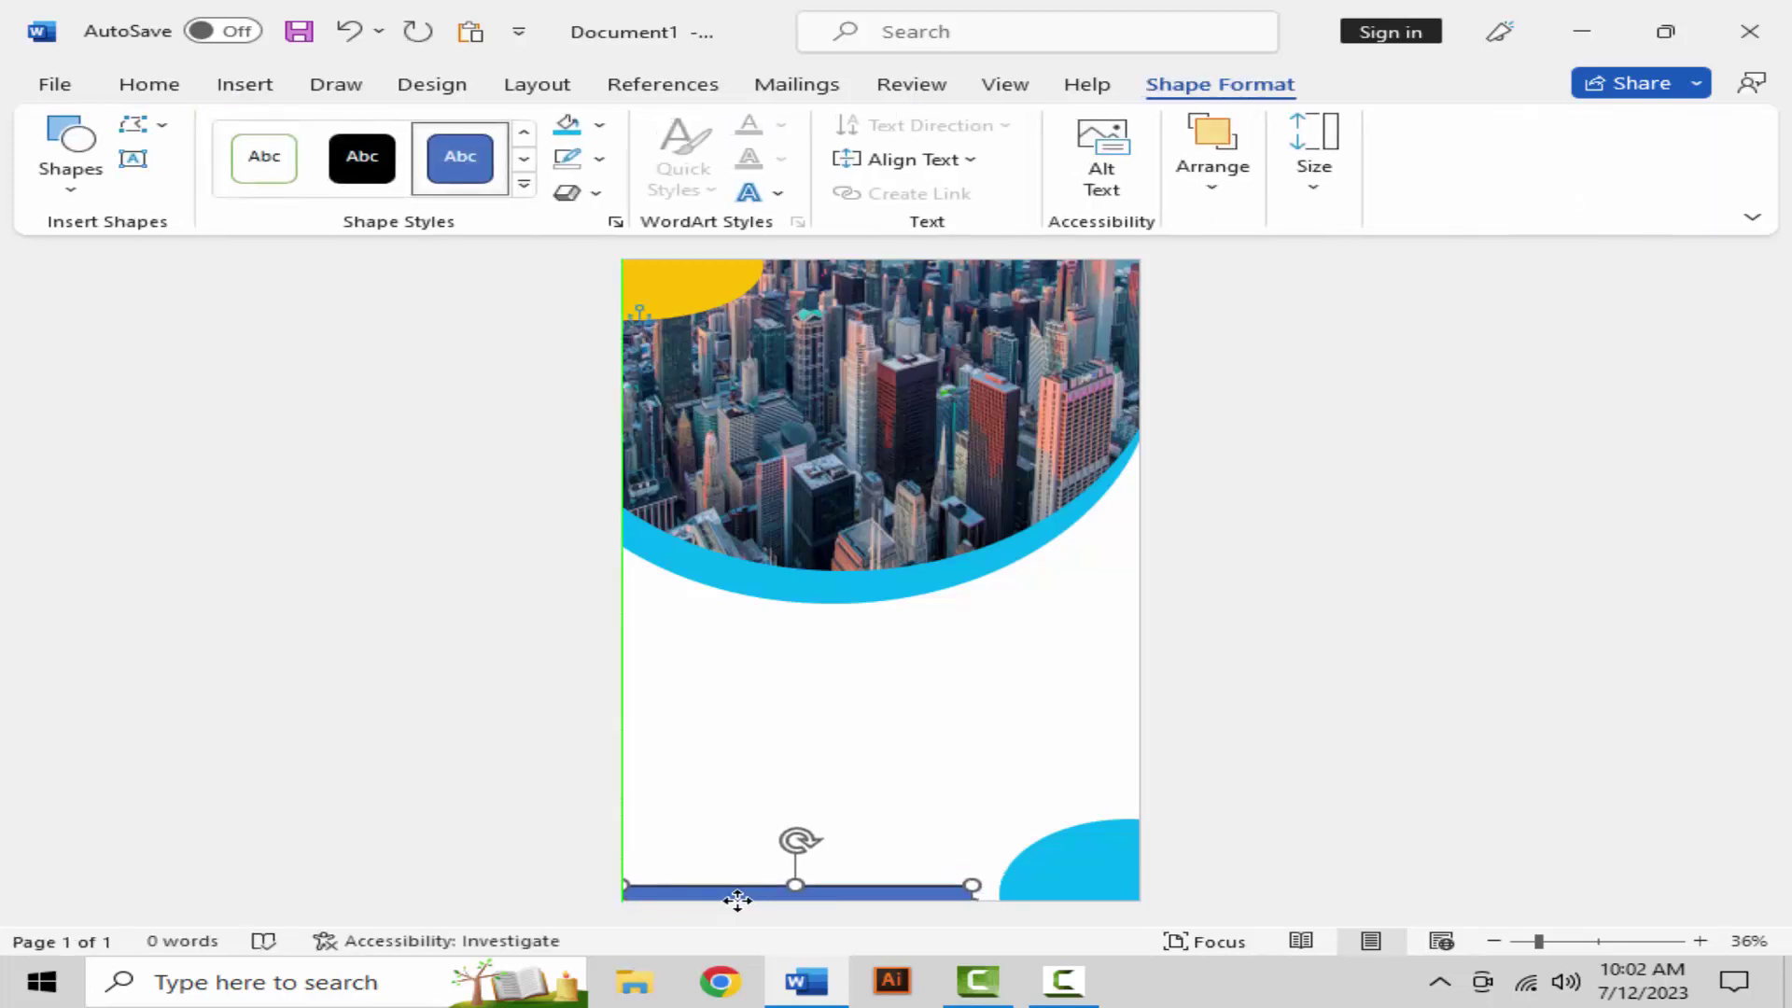
{"action": "left_click_drag", "start_coordinate": [777, 890], "coordinate": [715, 902]}
{"action": "mouse_move", "coordinate": [915, 885]}
{"action": "left_mouse_down"}
{"action": "mouse_move", "coordinate": [964, 885]}
{"action": "mouse_move", "coordinate": [894, 893]}
{"action": "left_mouse_up"}
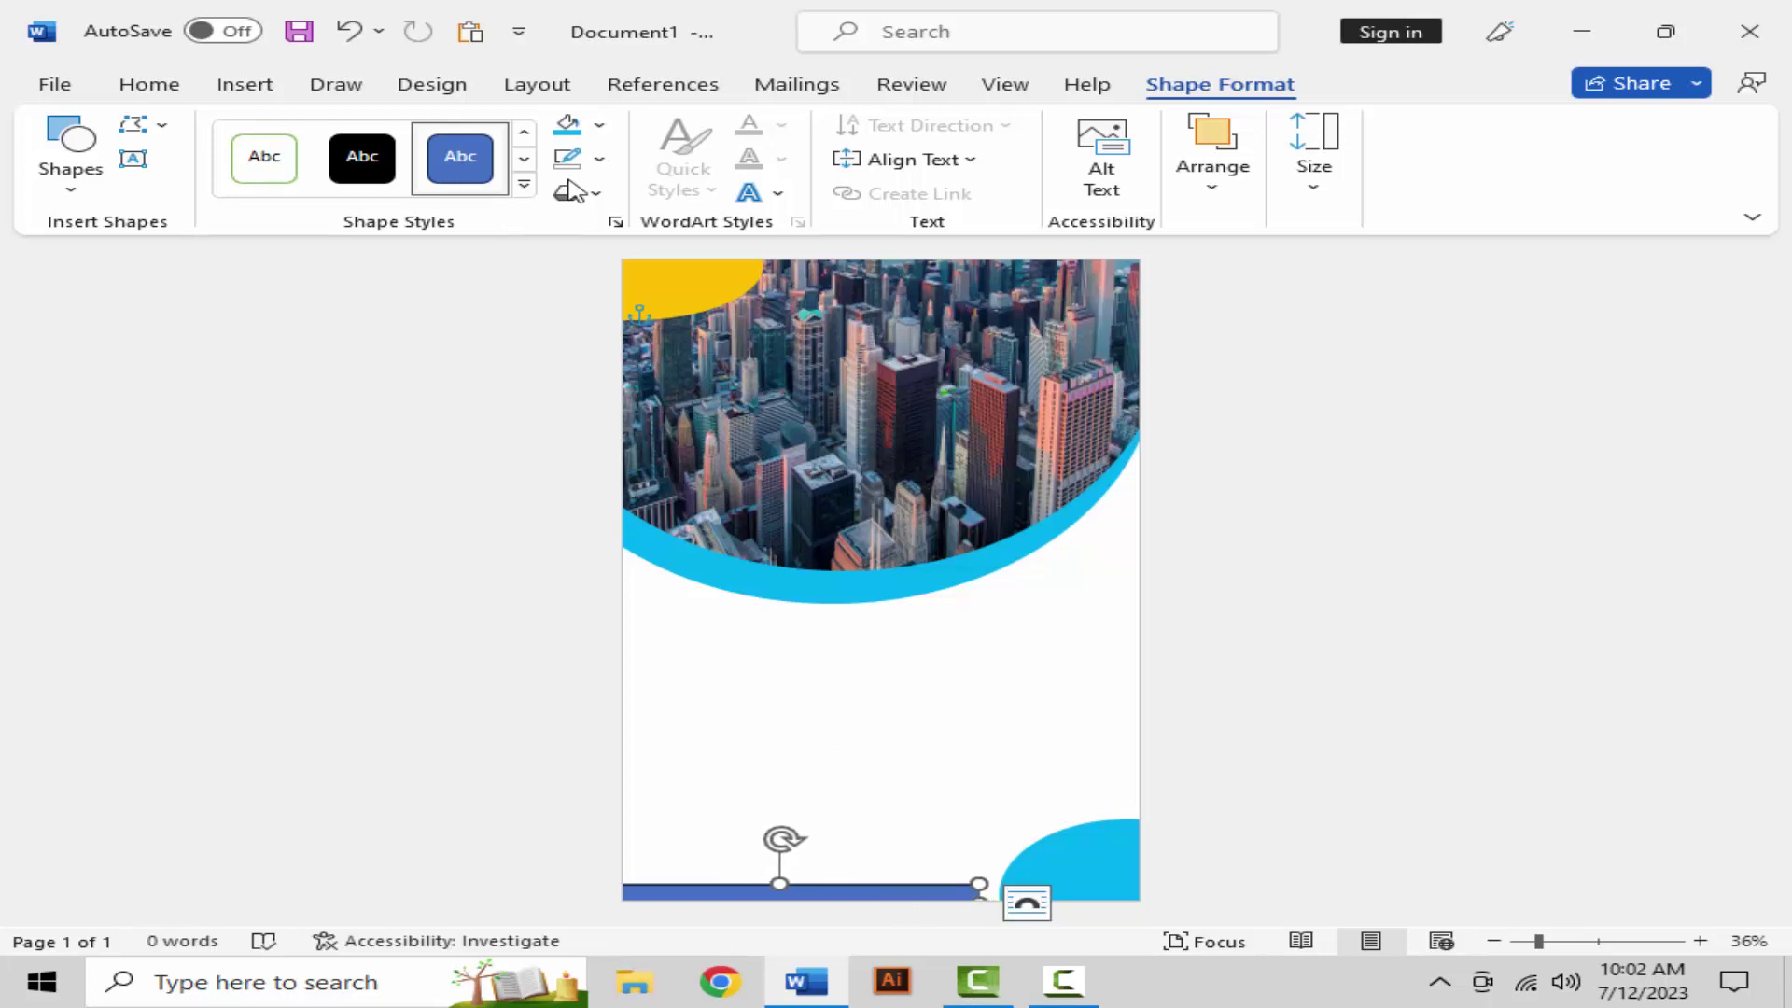
- Fill the bottom bar with yellow
{"action": "left_click", "coordinate": [599, 125]}
{"action": "left_click", "coordinate": [628, 382]}
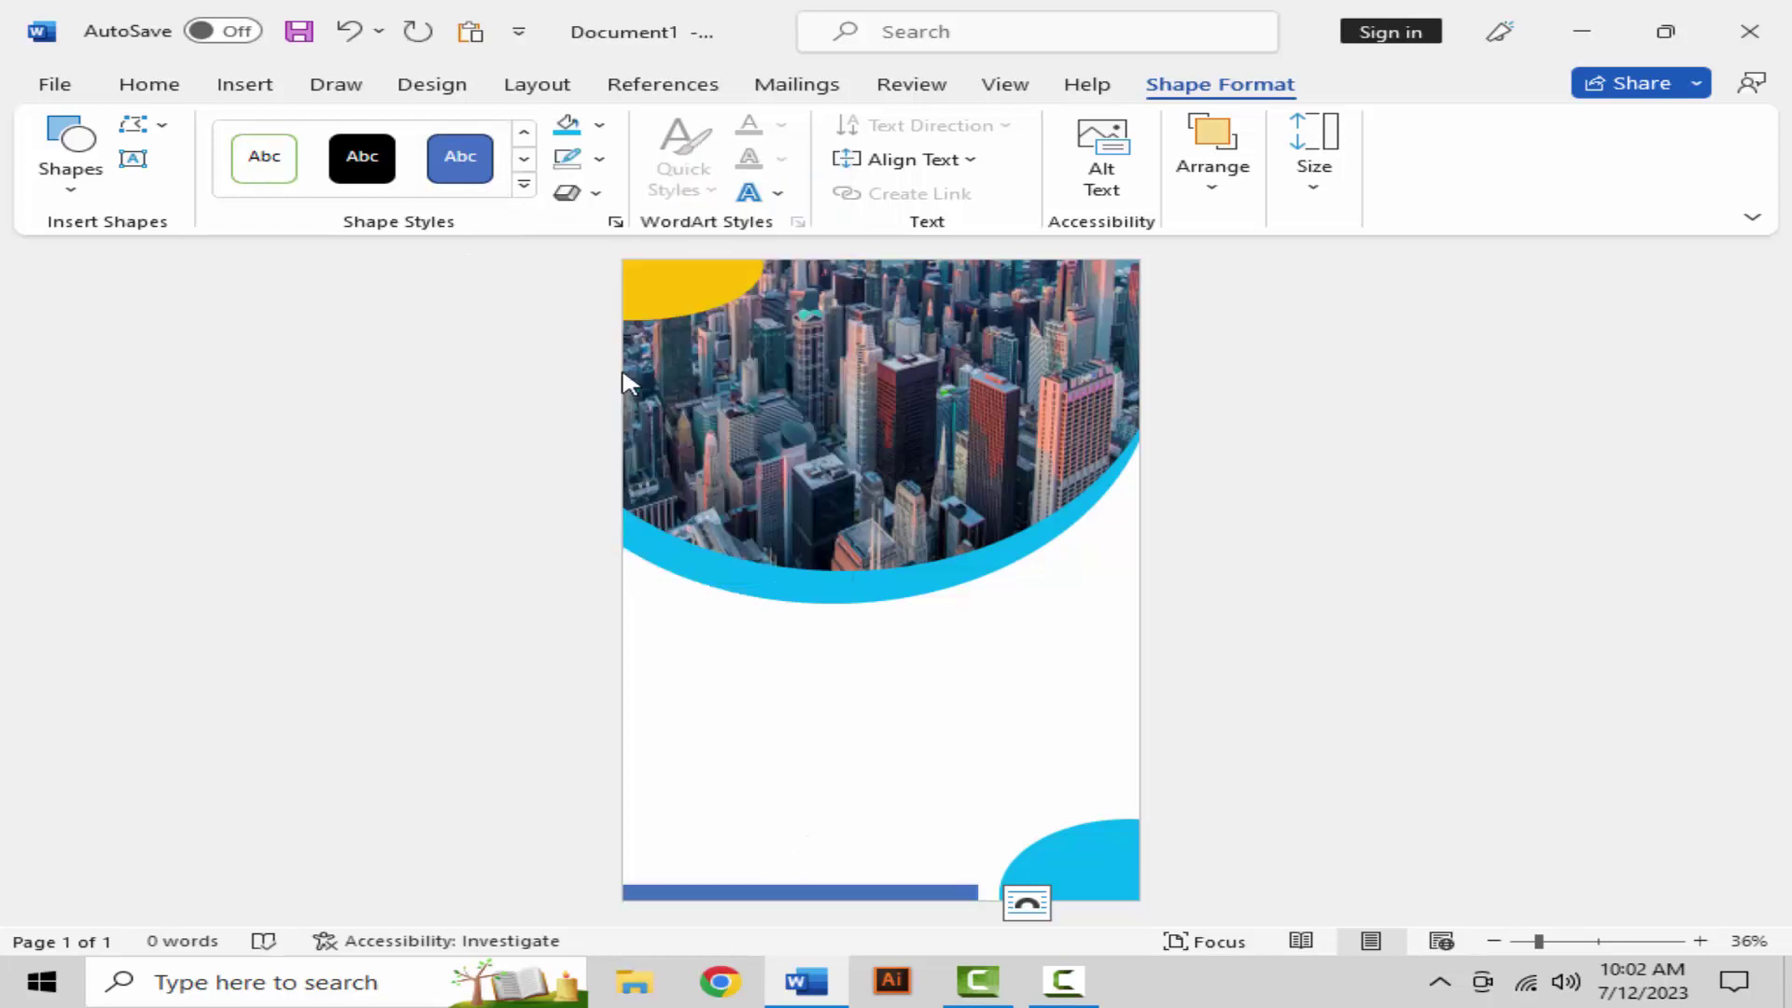
{"action": "left_click", "coordinate": [1343, 642]}
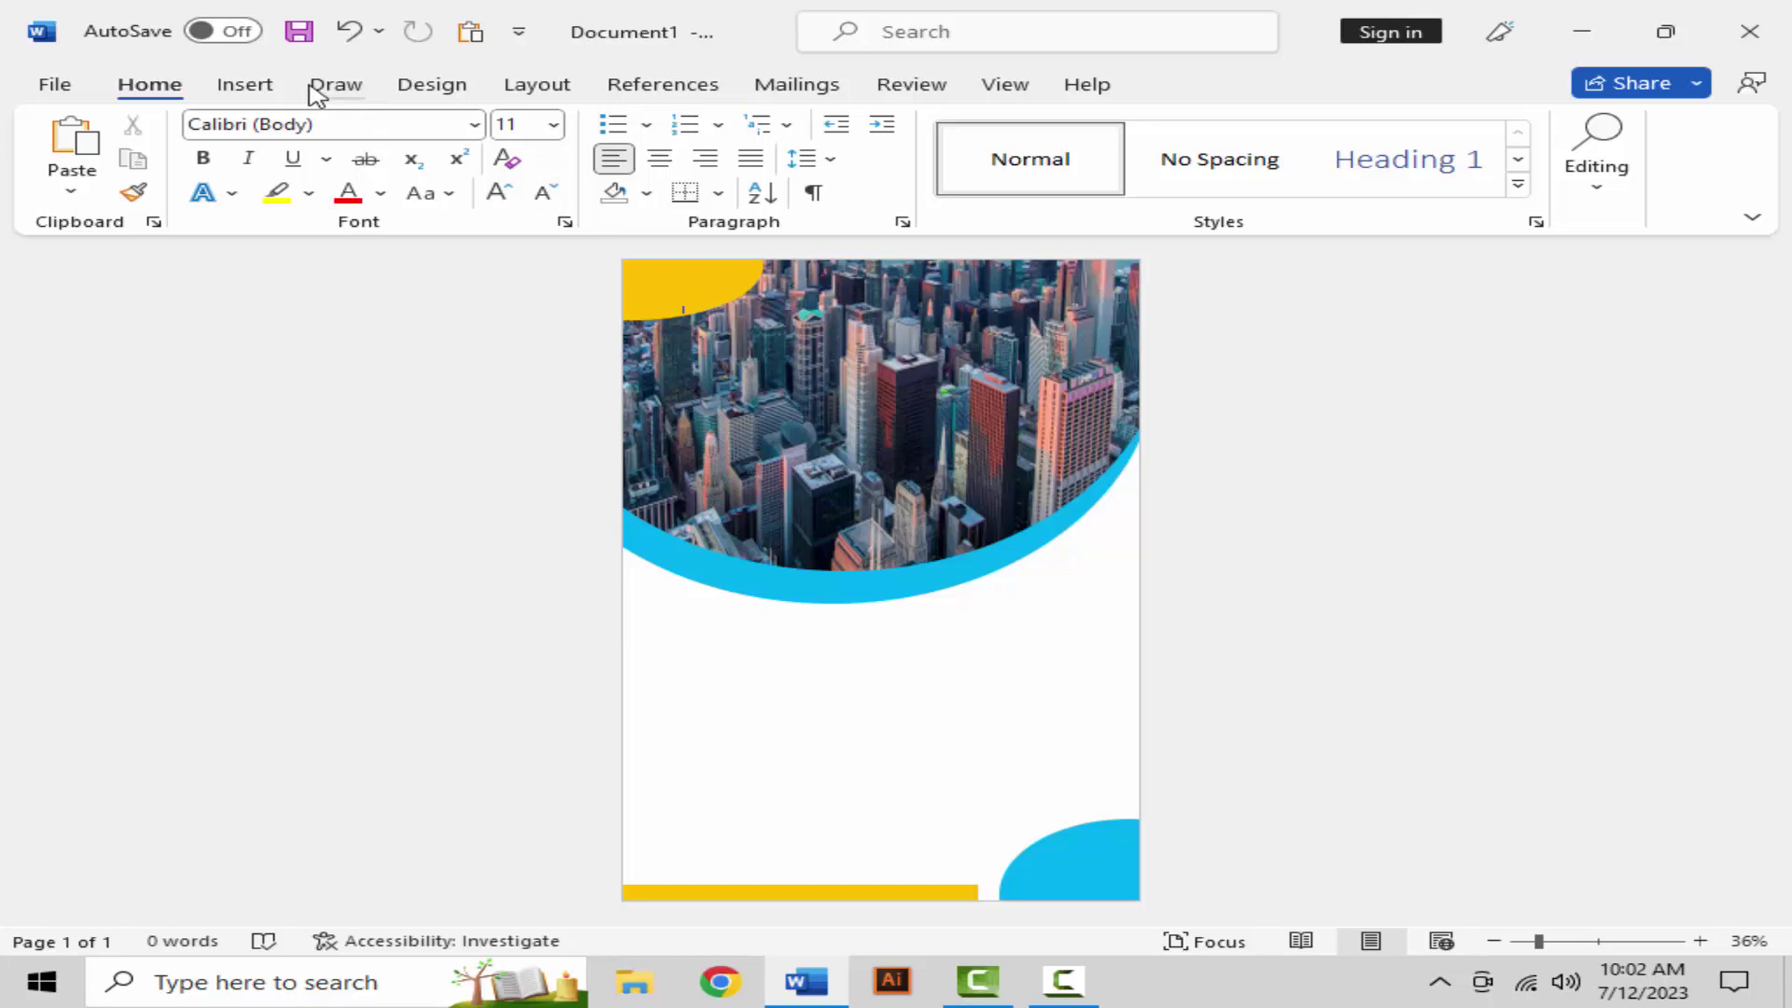
- Draw a circle over the city photo's lower right and apply an outline colour
{"action": "left_click", "coordinate": [269, 84]}
{"action": "left_click", "coordinate": [378, 125]}
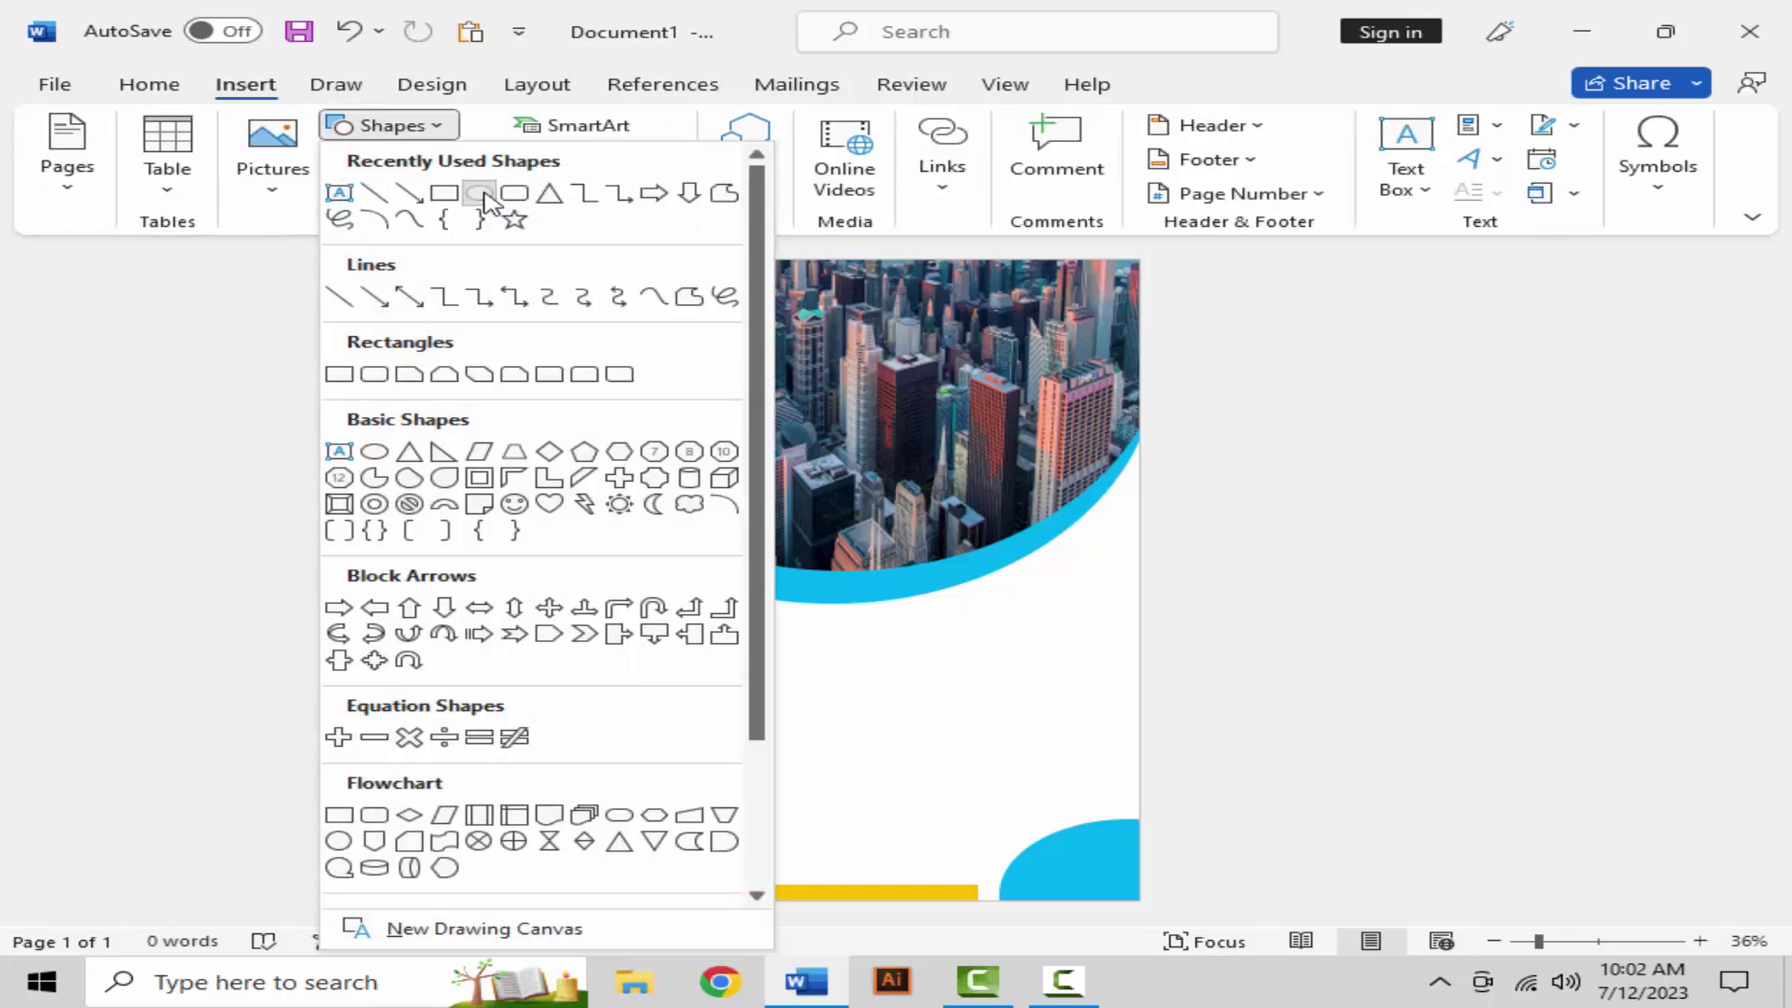
{"action": "left_click", "coordinate": [472, 196]}
{"action": "mouse_move", "coordinate": [938, 490]}
{"action": "left_mouse_down"}
{"action": "mouse_move", "coordinate": [1192, 684]}
{"action": "mouse_move", "coordinate": [1174, 681]}
{"action": "left_mouse_up"}
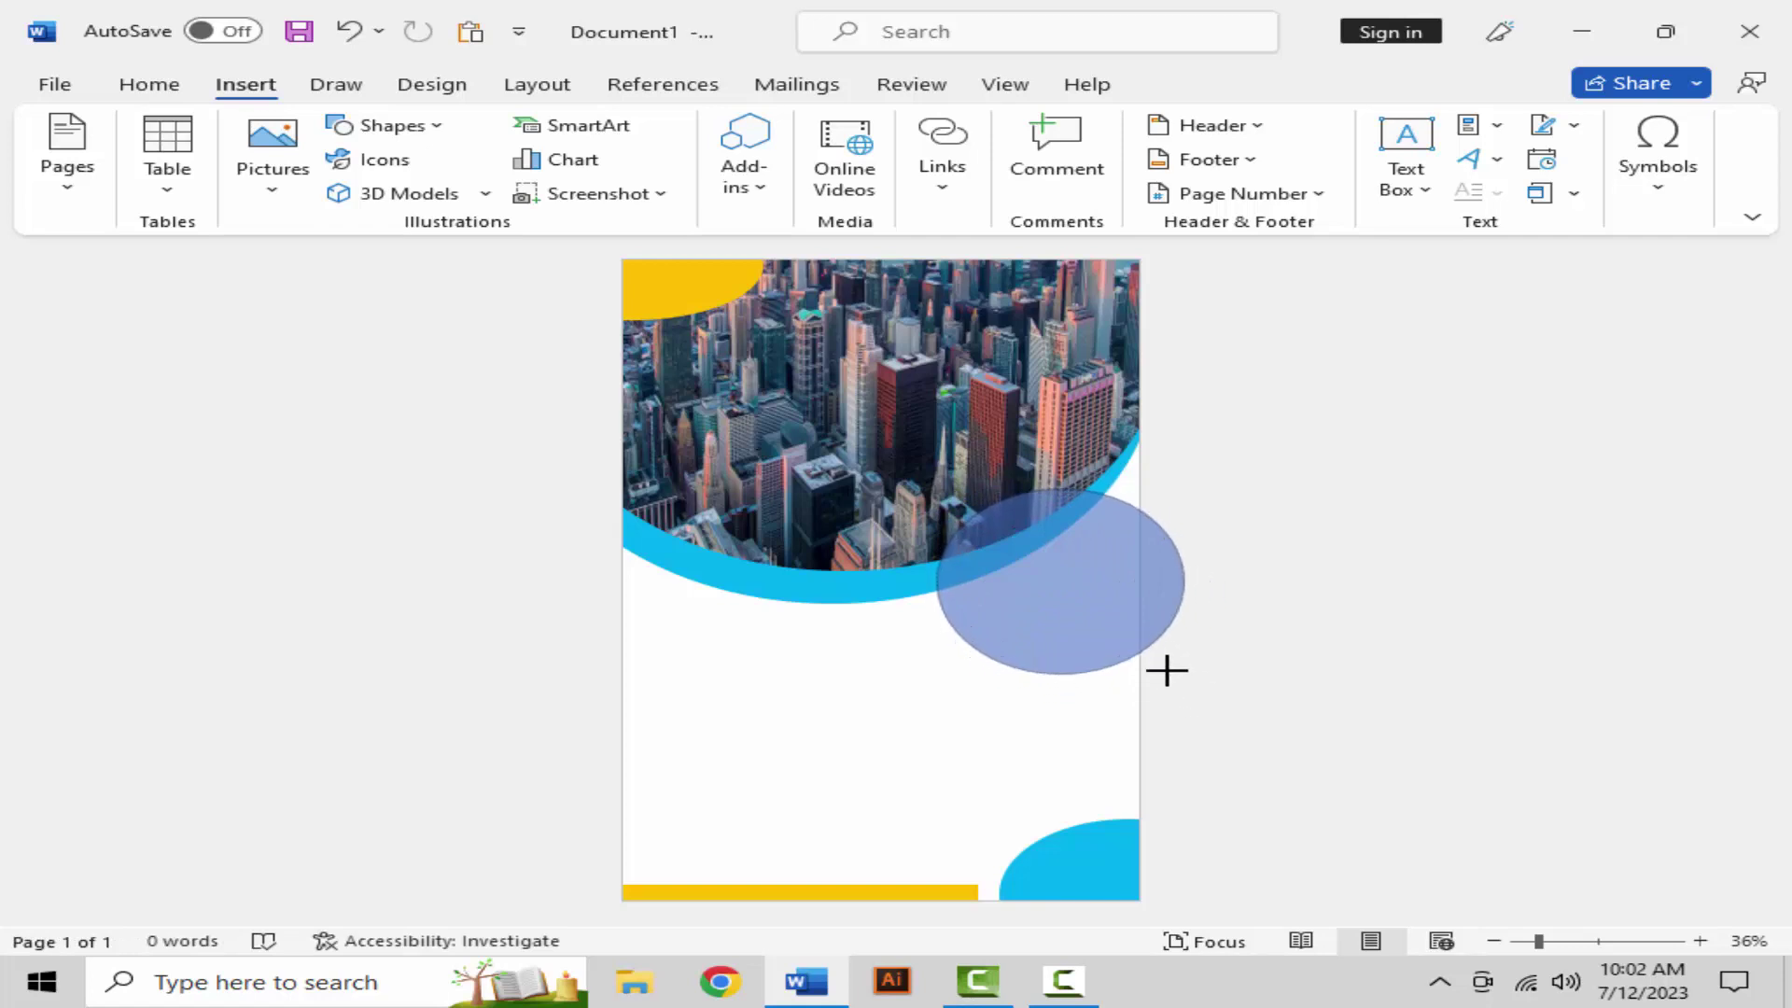
{"action": "left_click_drag", "start_coordinate": [1174, 682], "coordinate": [1152, 650]}
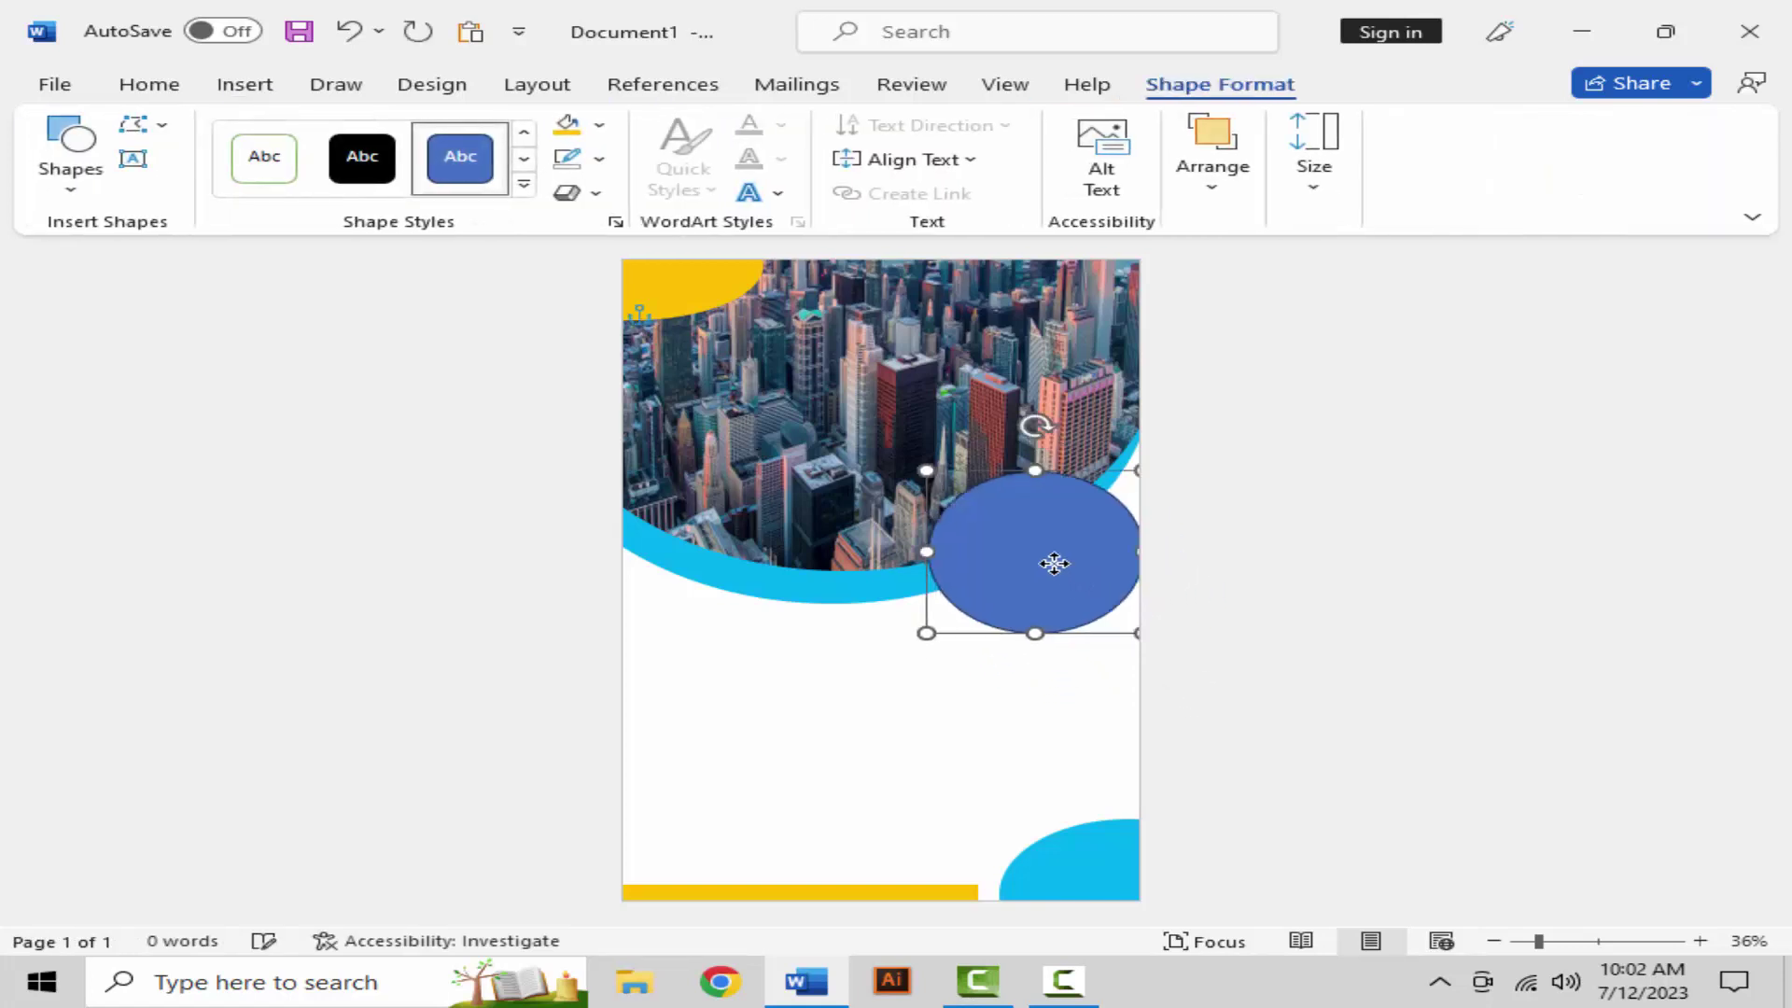
{"action": "left_click_drag", "start_coordinate": [1053, 565], "coordinate": [1047, 540]}
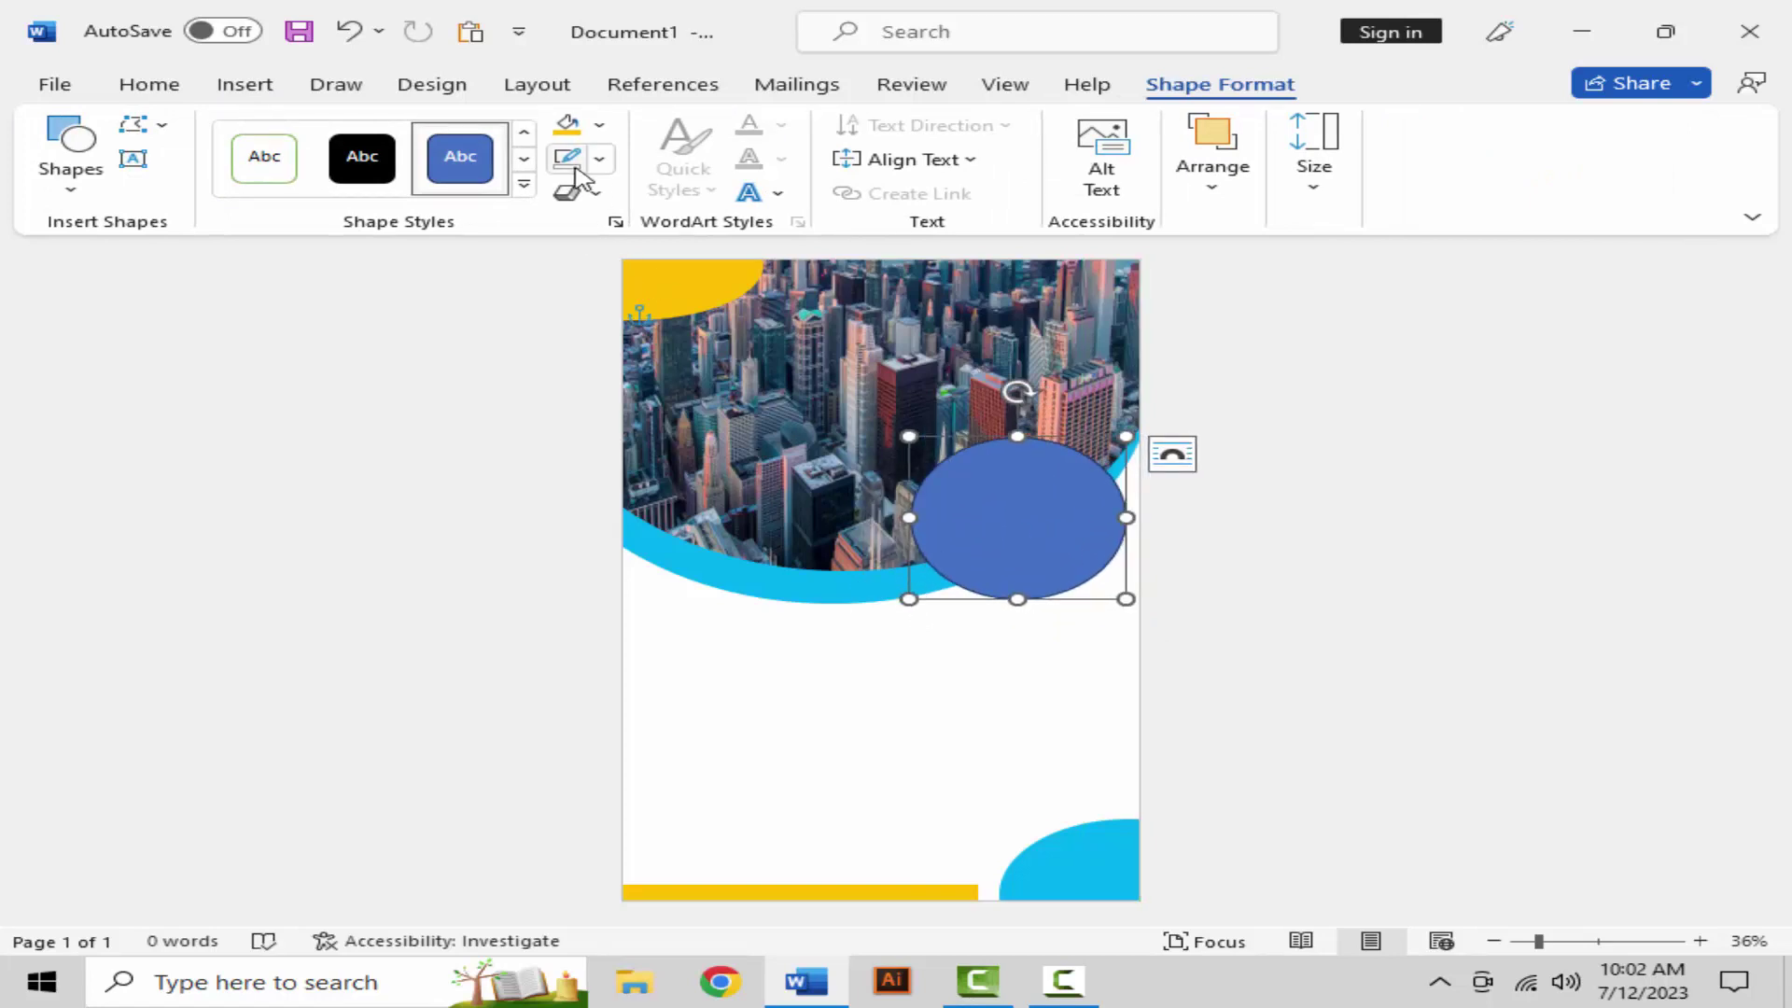
{"action": "left_click", "coordinate": [606, 163]}
{"action": "left_click", "coordinate": [566, 232]}
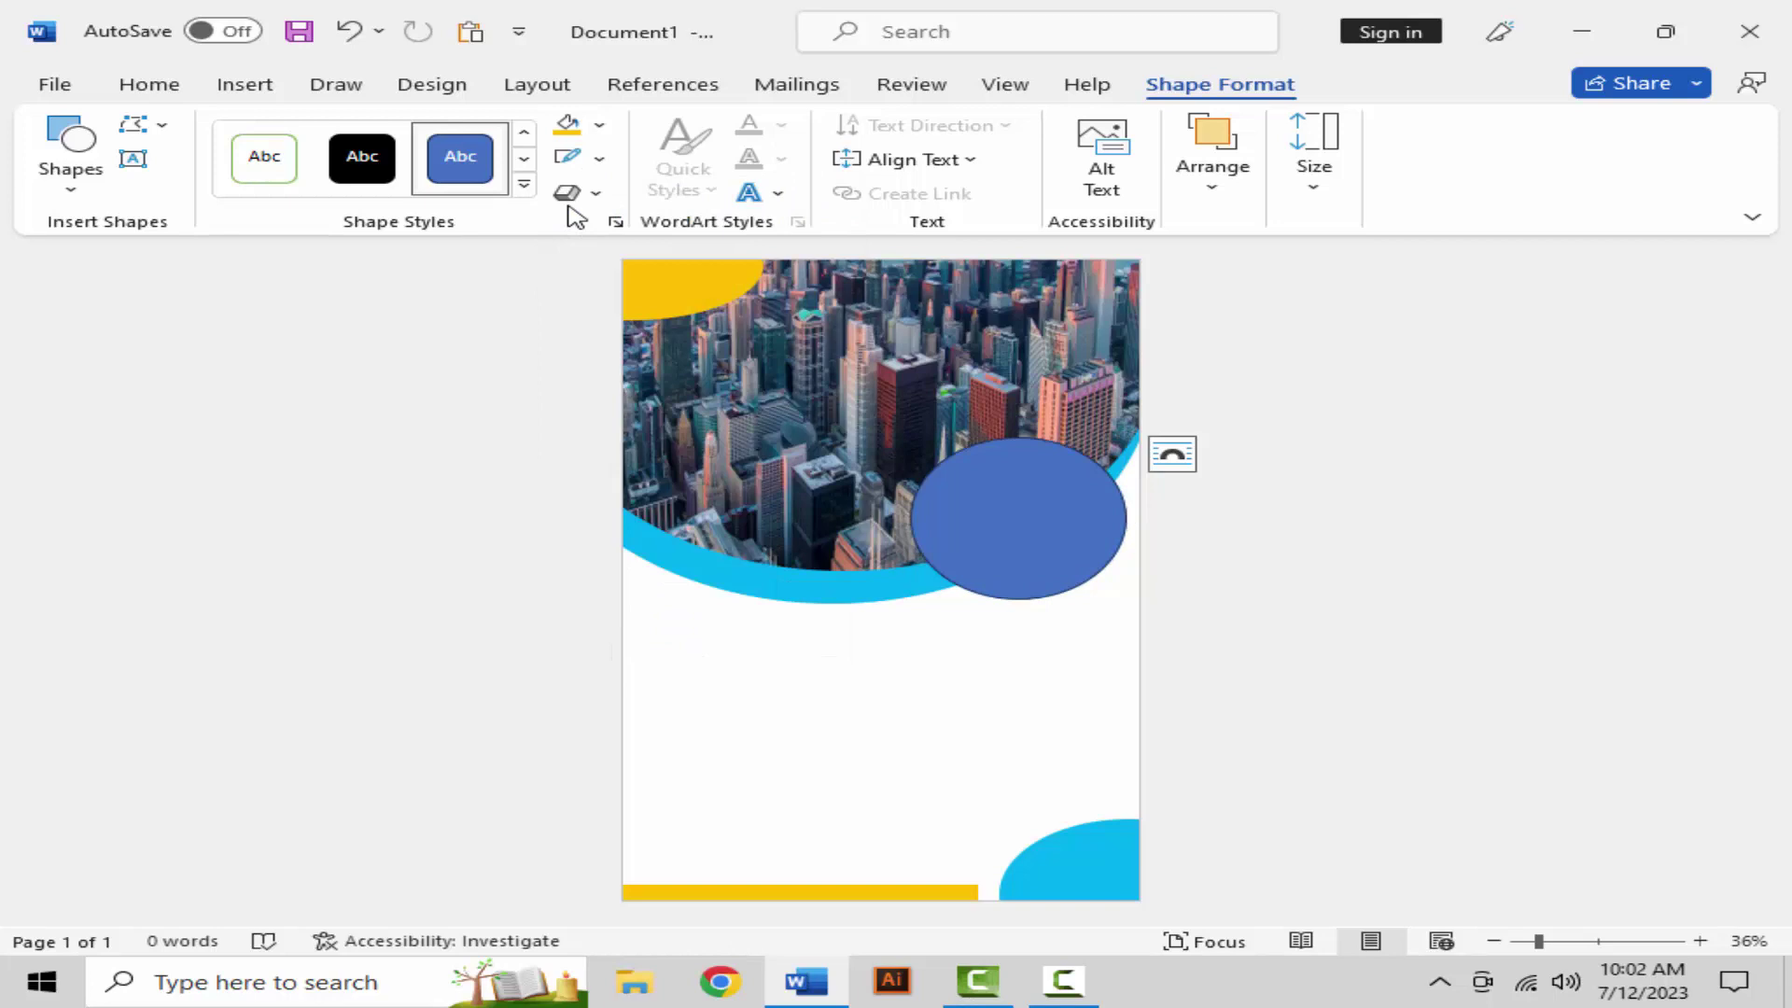
- Fill the overlapping circle with the istockphoto businessman-in-suit picture from the computer
{"action": "left_click", "coordinate": [600, 131]}
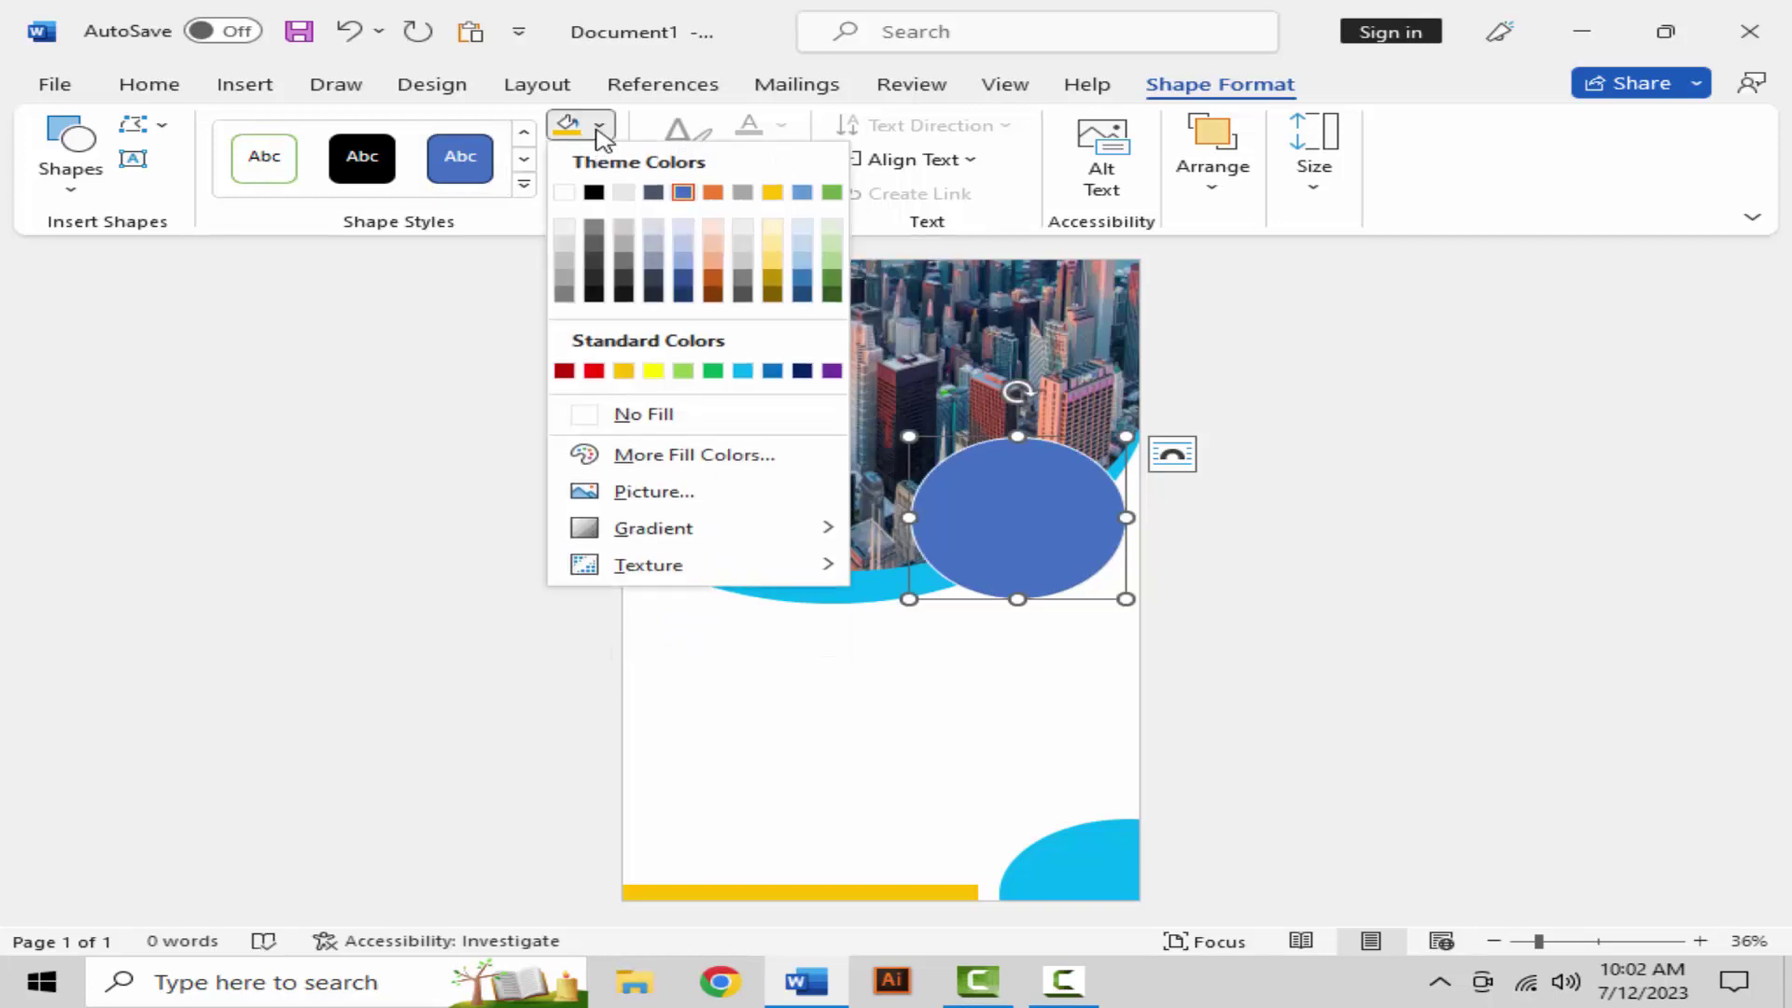
{"action": "left_click", "coordinate": [630, 488]}
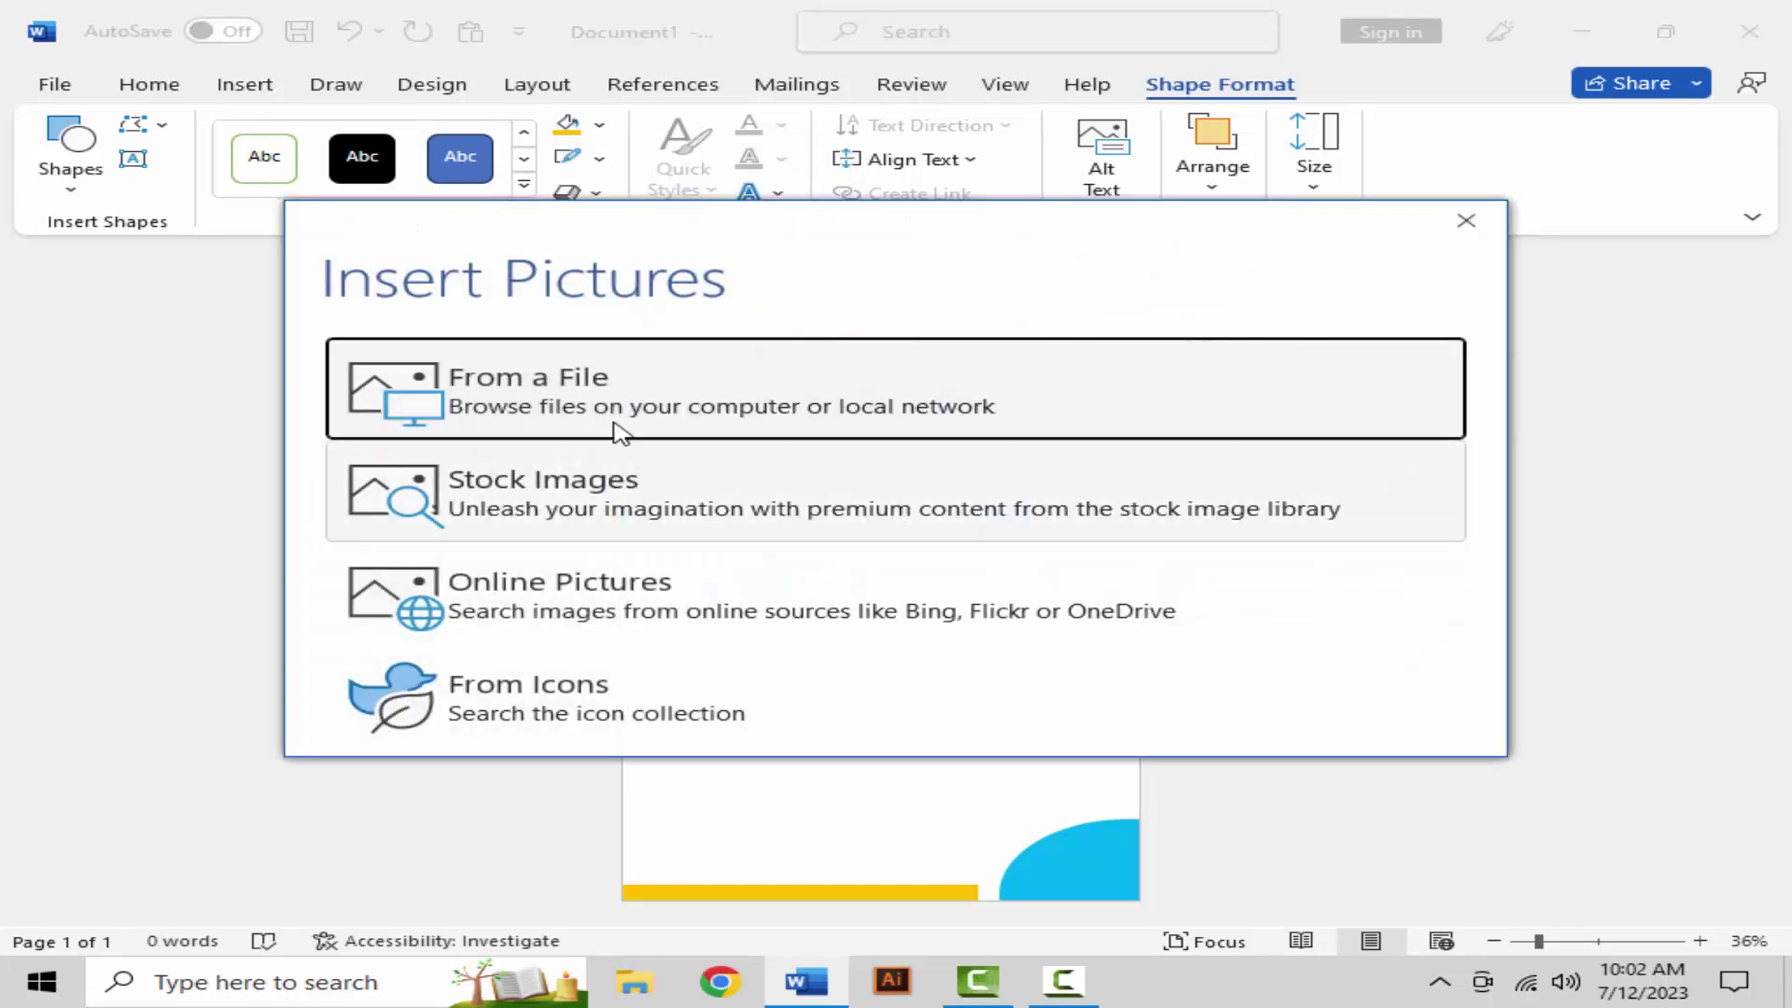
{"action": "left_click", "coordinate": [627, 411]}
{"action": "scroll", "coordinate": [692, 392], "scroll_direction": "down", "scroll_amount": 2}
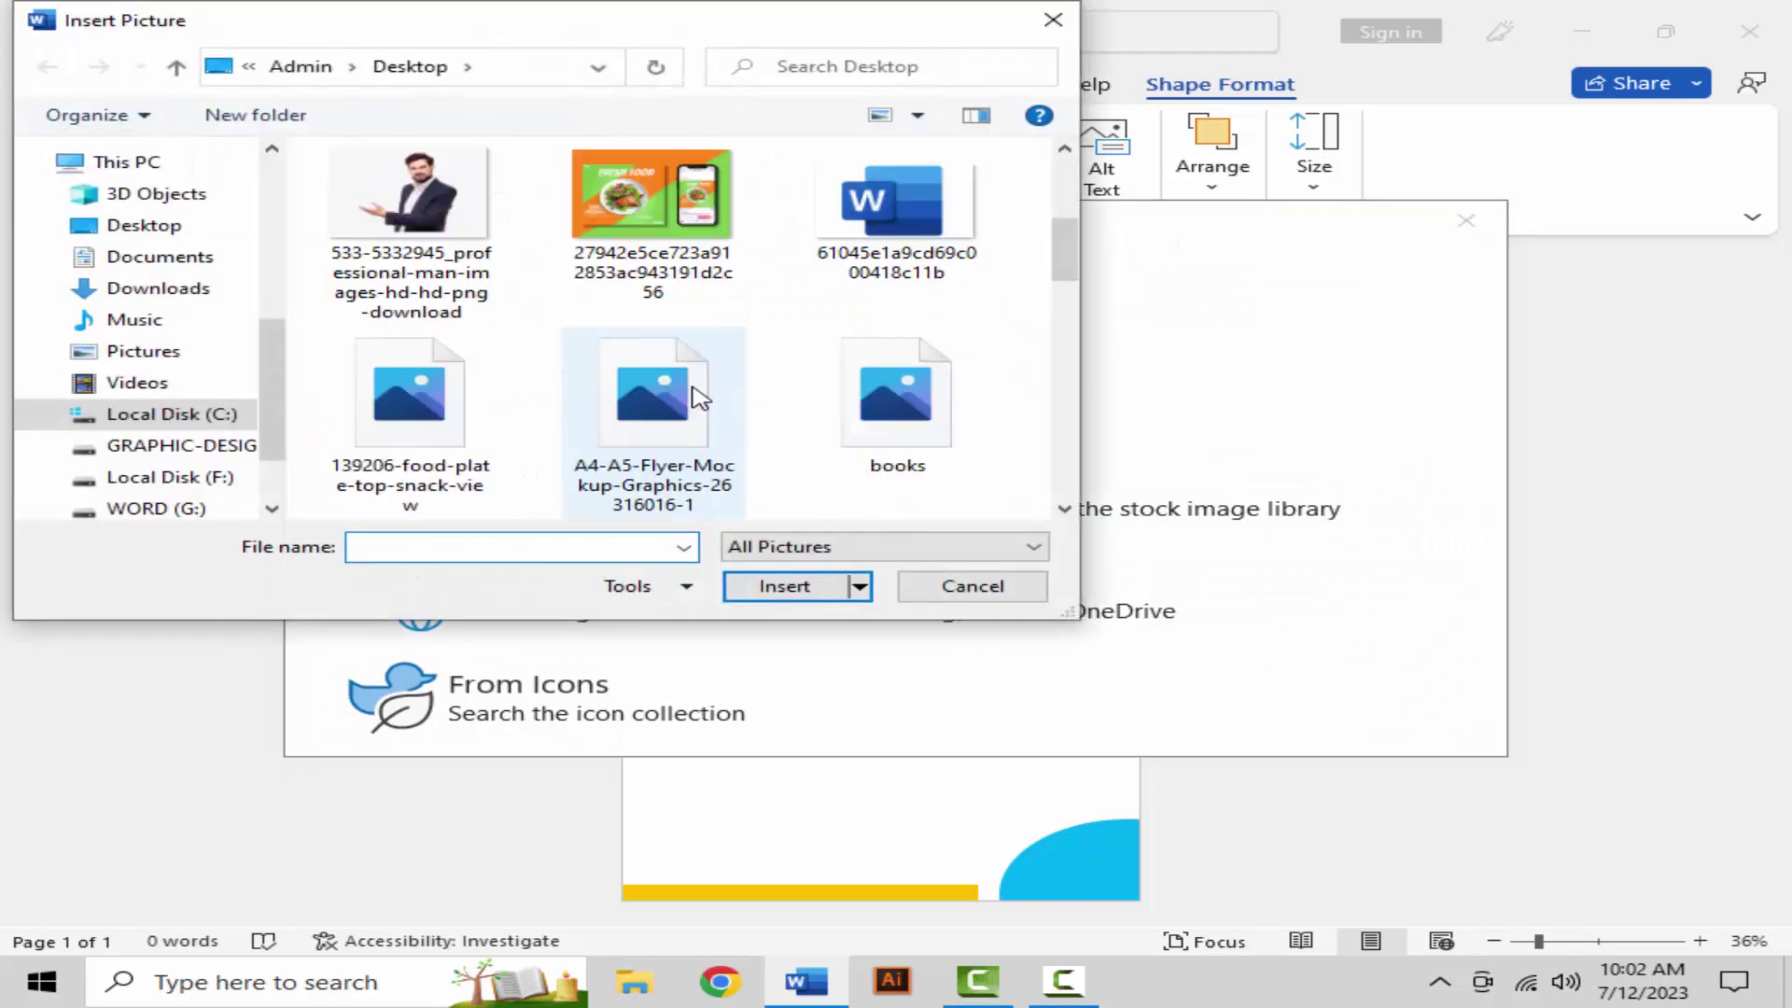
{"action": "scroll", "coordinate": [694, 385], "scroll_direction": "down", "scroll_amount": 1}
{"action": "scroll", "coordinate": [695, 392], "scroll_direction": "down", "scroll_amount": 2}
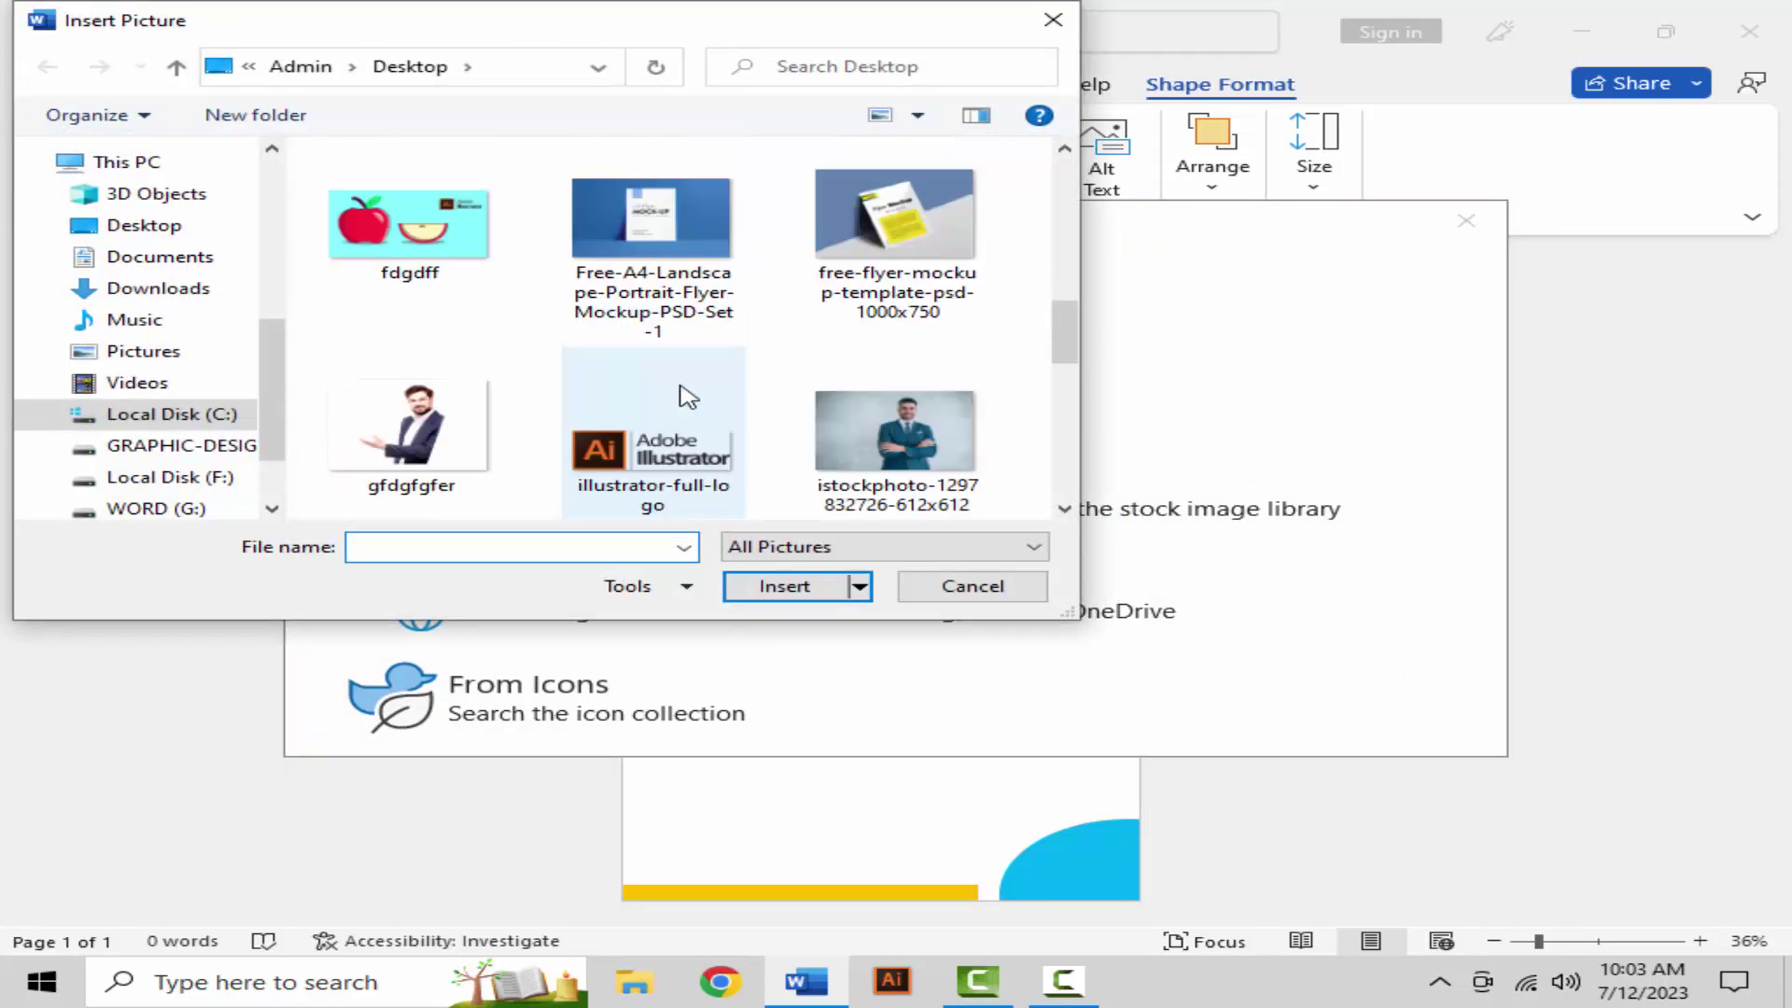
{"action": "left_click", "coordinate": [938, 448]}
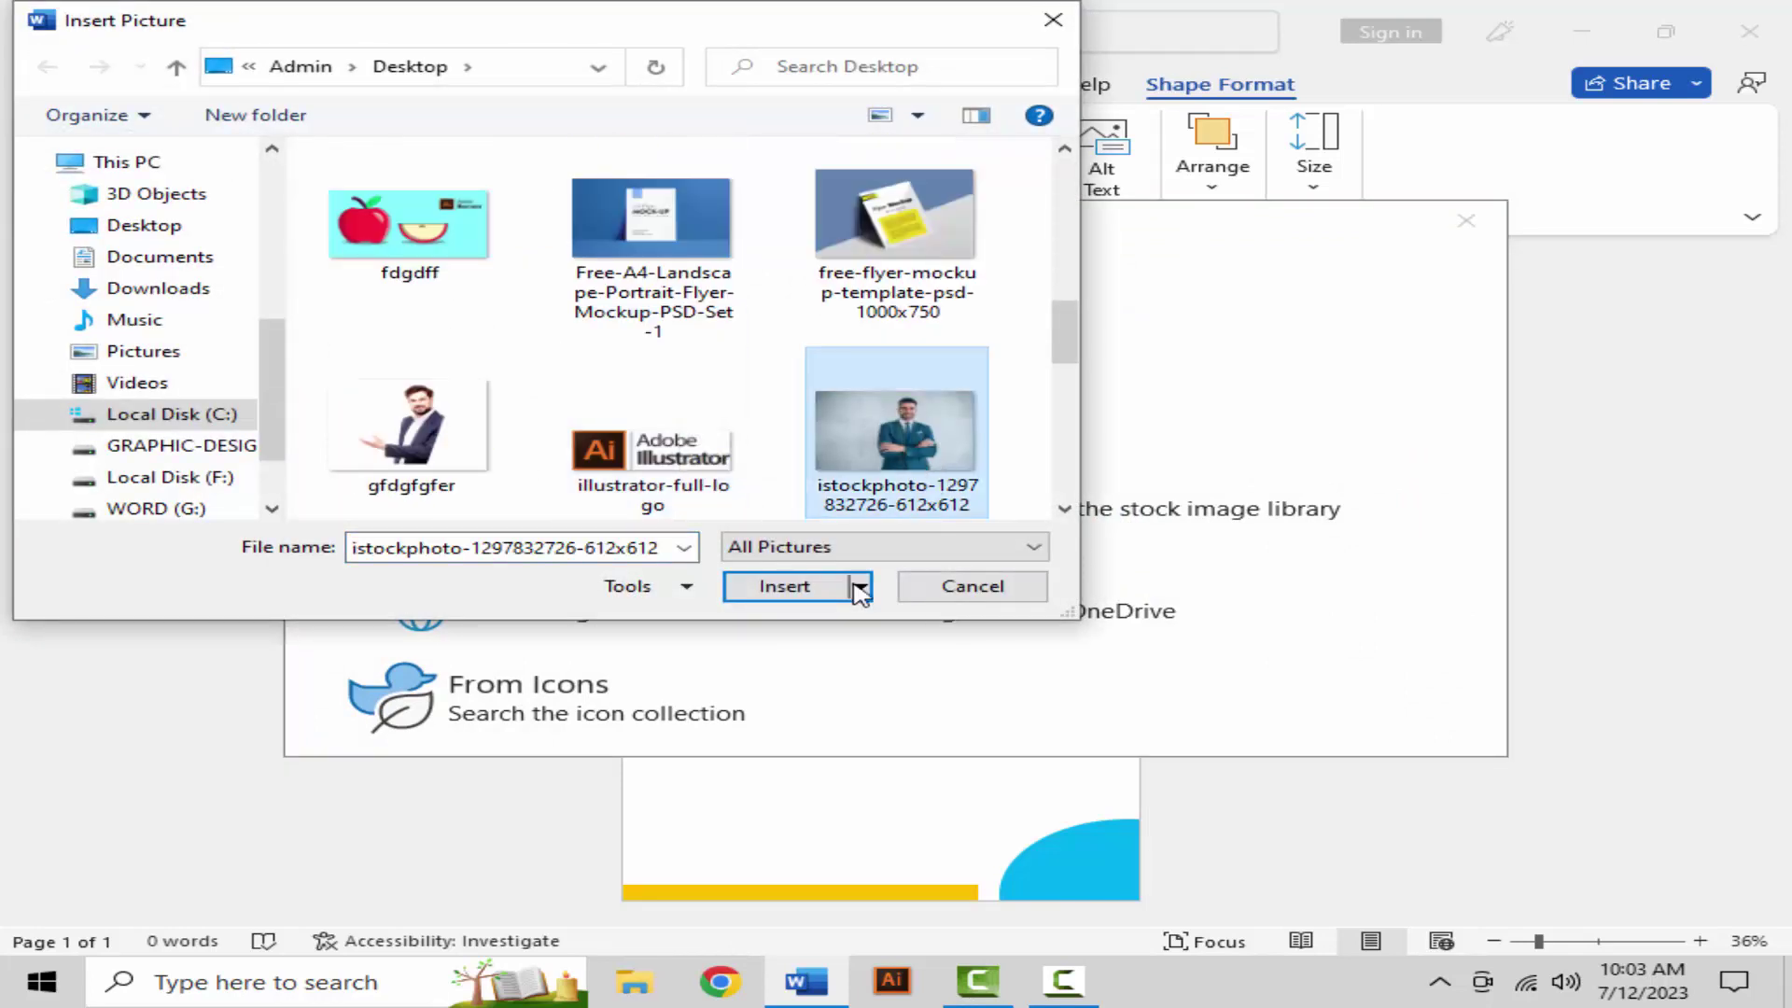
{"action": "scroll", "coordinate": [896, 448], "scroll_direction": "down", "scroll_amount": 2}
{"action": "scroll", "coordinate": [851, 460], "scroll_direction": "down", "scroll_amount": 1}
{"action": "scroll", "coordinate": [851, 460], "scroll_direction": "down", "scroll_amount": 2}
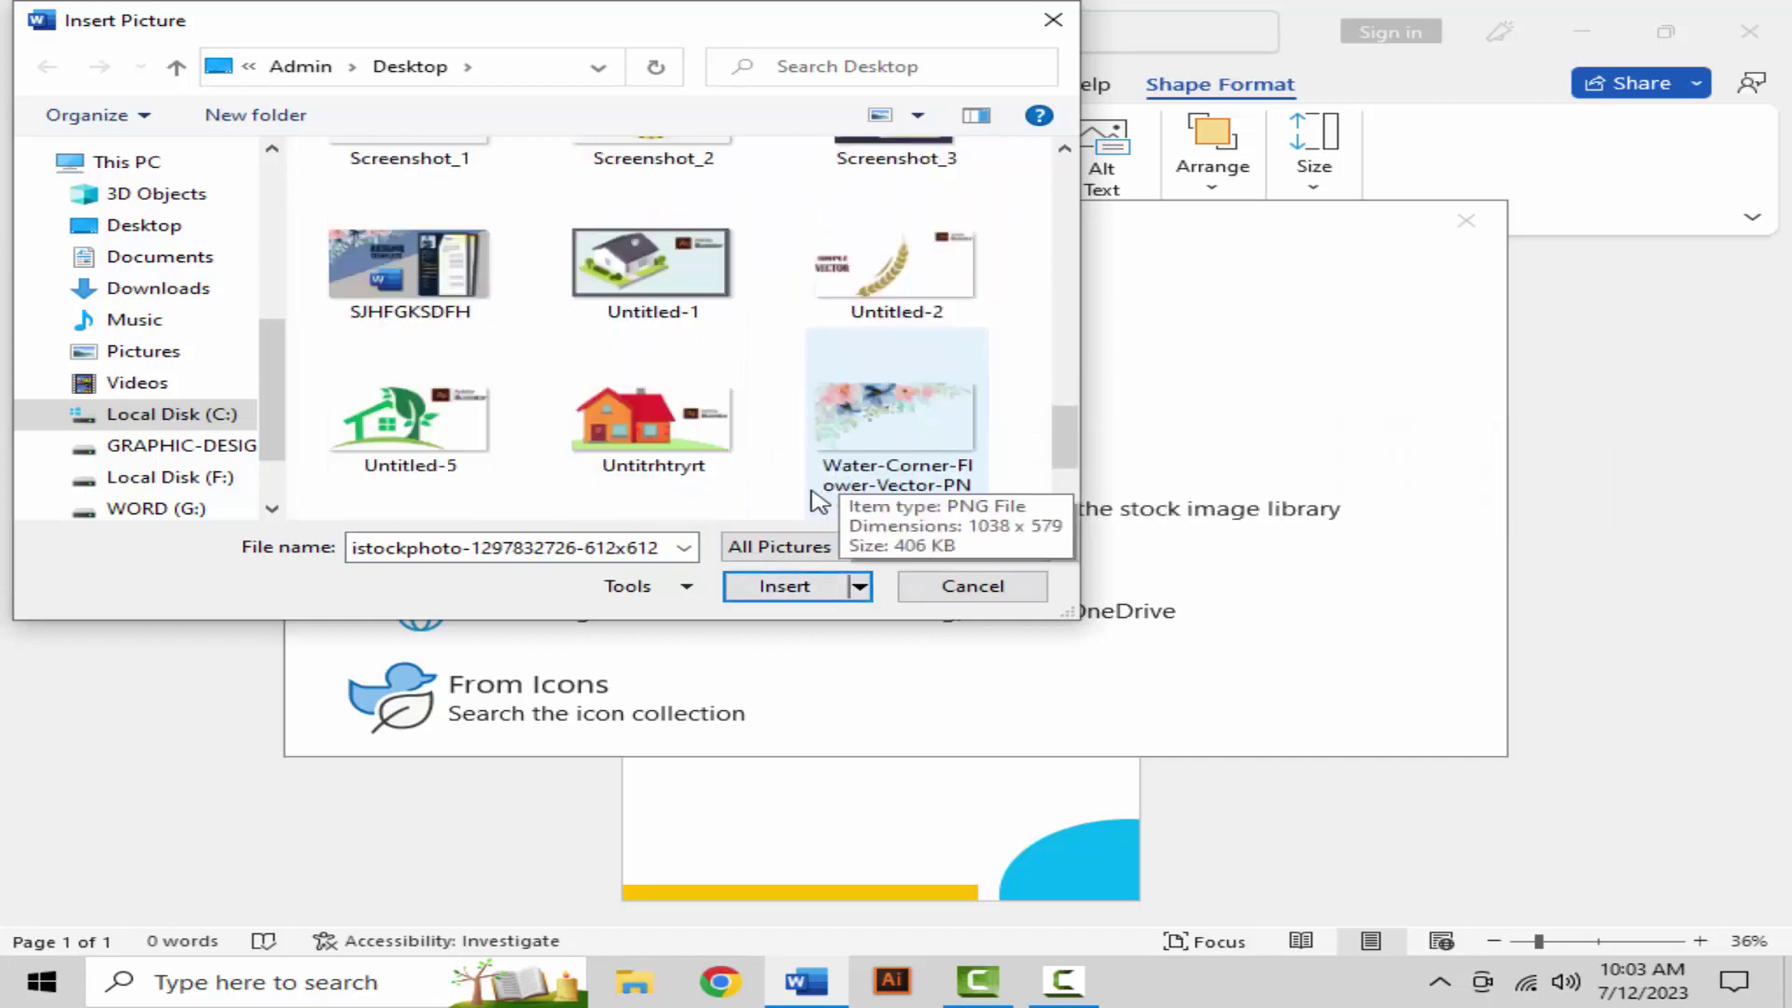
{"action": "scroll", "coordinate": [813, 492], "scroll_direction": "up", "scroll_amount": 2}
{"action": "scroll", "coordinate": [810, 494], "scroll_direction": "up", "scroll_amount": 3}
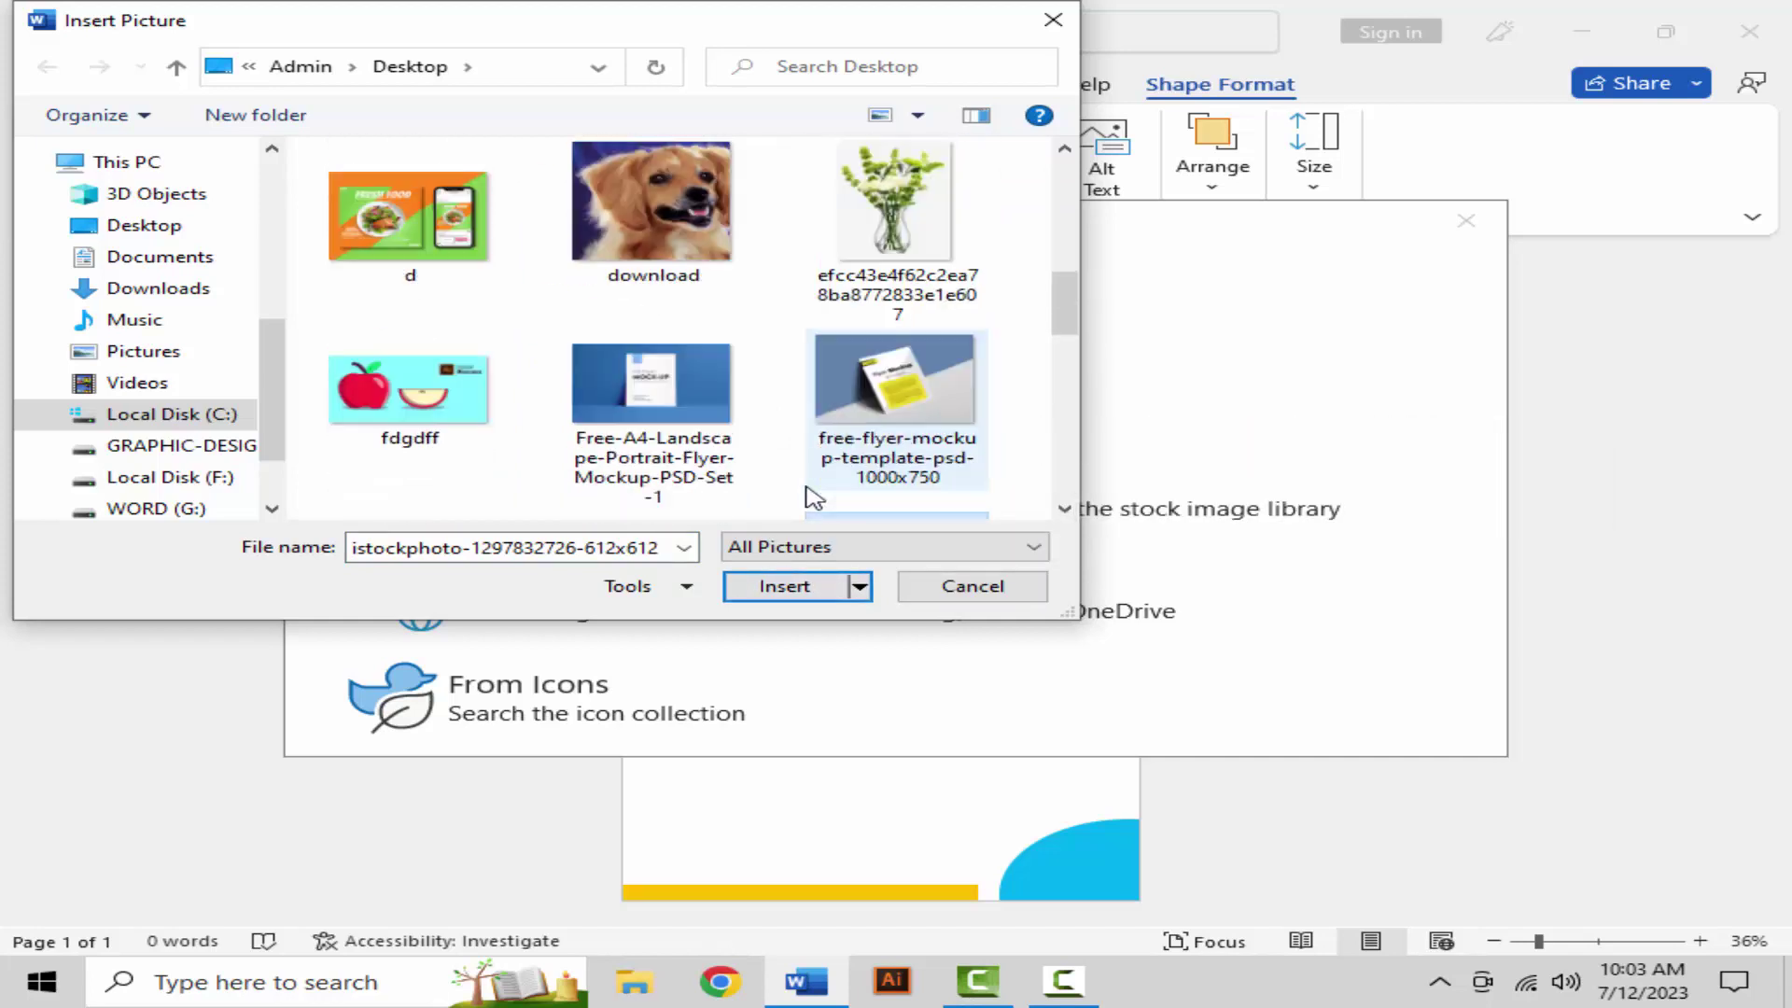
{"action": "left_click", "coordinate": [801, 586]}
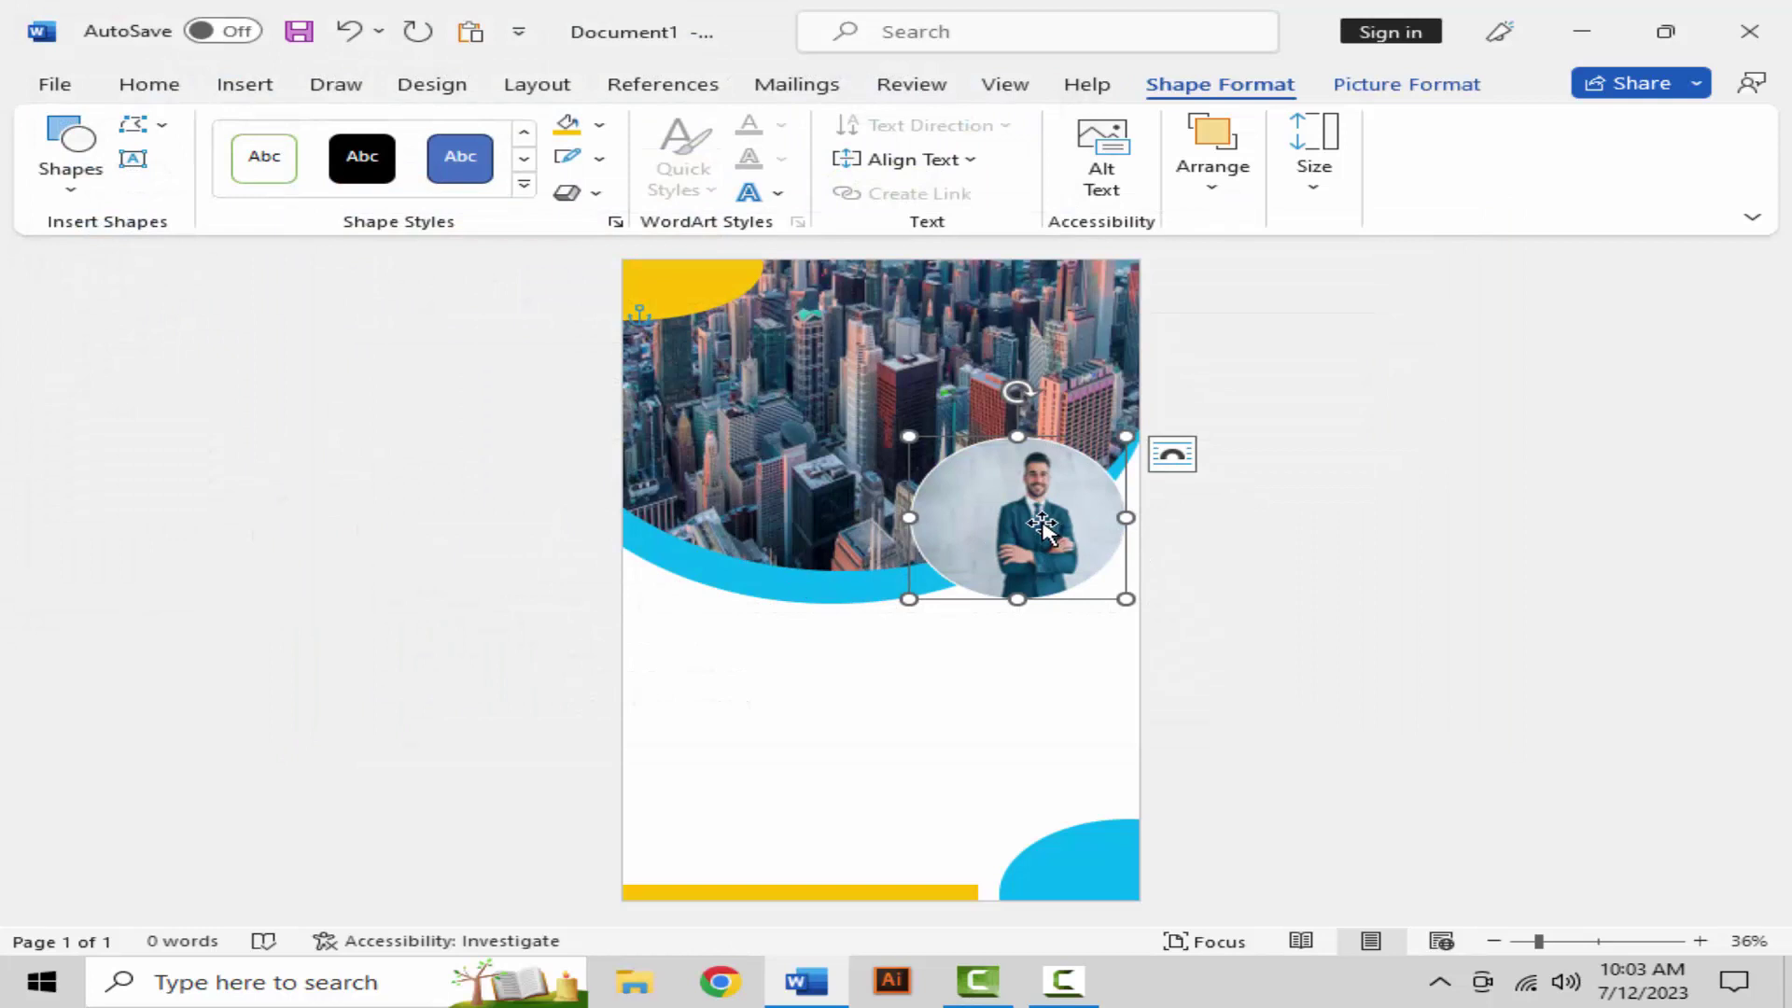
- Apply Crop > Fit so the whole businessman photo fits in the circle
{"action": "right_click", "coordinate": [1034, 519]}
{"action": "key", "text": "Escape"}
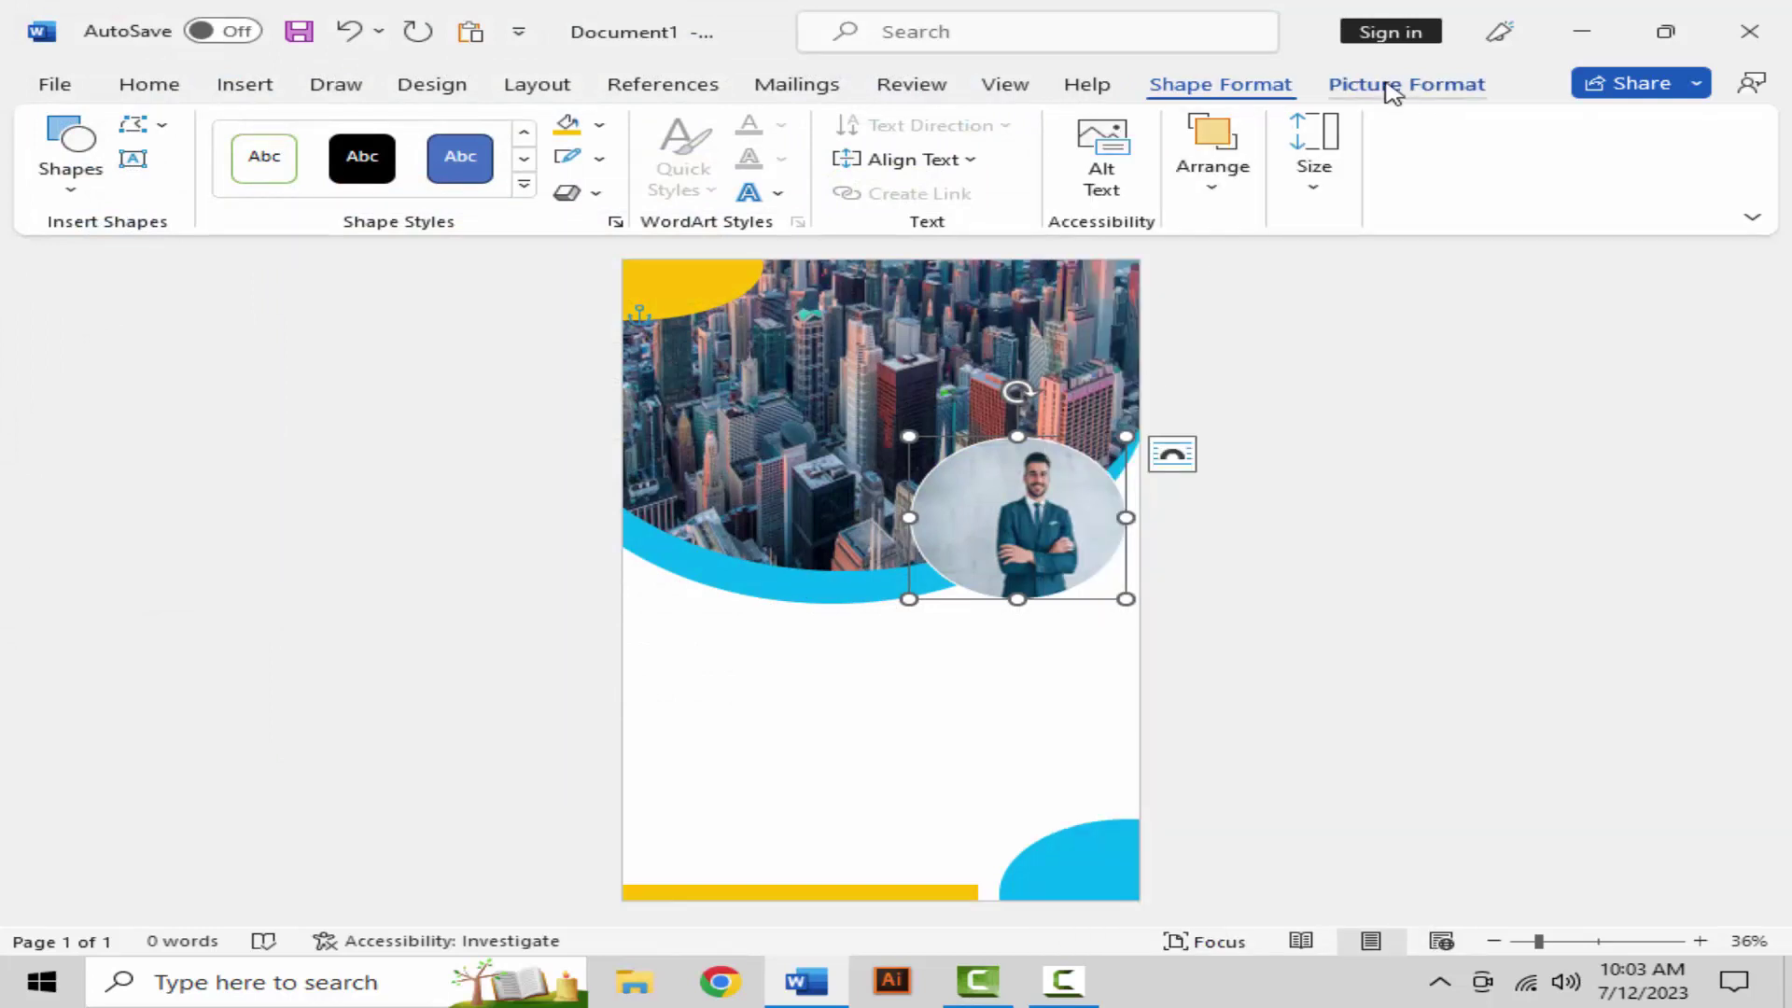
{"action": "left_click", "coordinate": [1406, 84]}
{"action": "left_click", "coordinate": [1436, 182]}
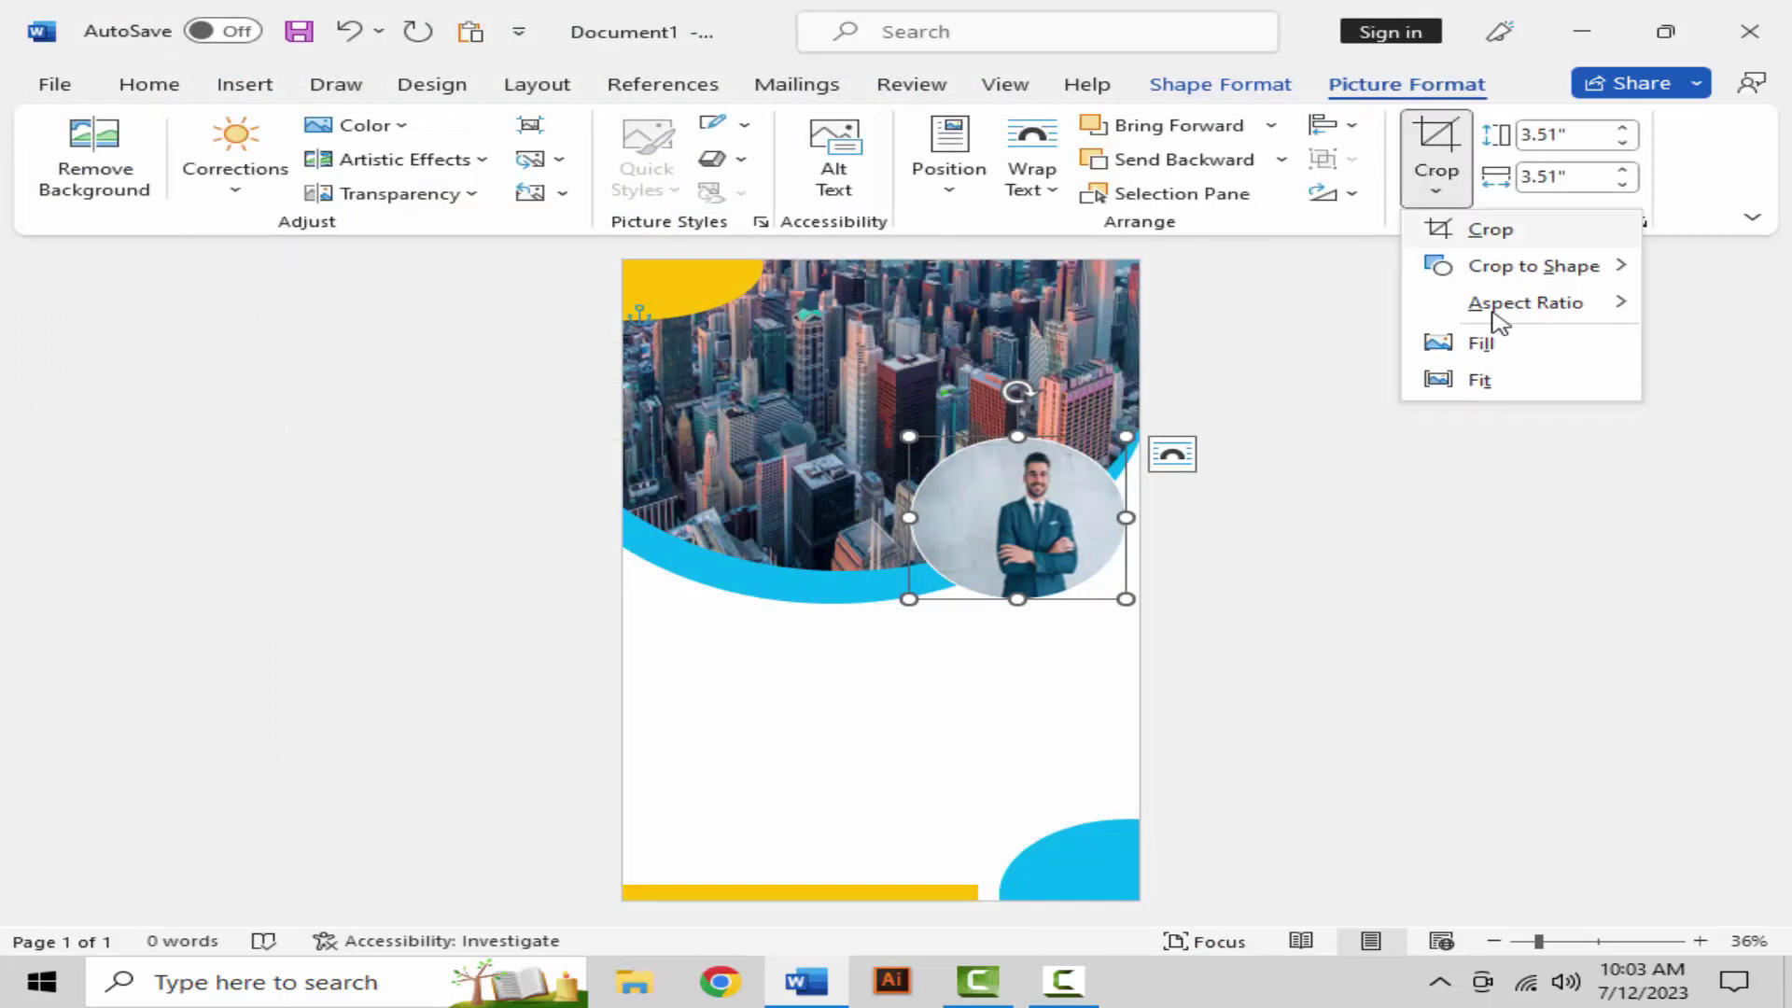
{"action": "left_click", "coordinate": [1470, 383]}
- Enlarge the photo inside the circular frame and shift it to centre the man, then finish cropping
{"action": "left_click_drag", "start_coordinate": [1020, 634], "coordinate": [1019, 643]}
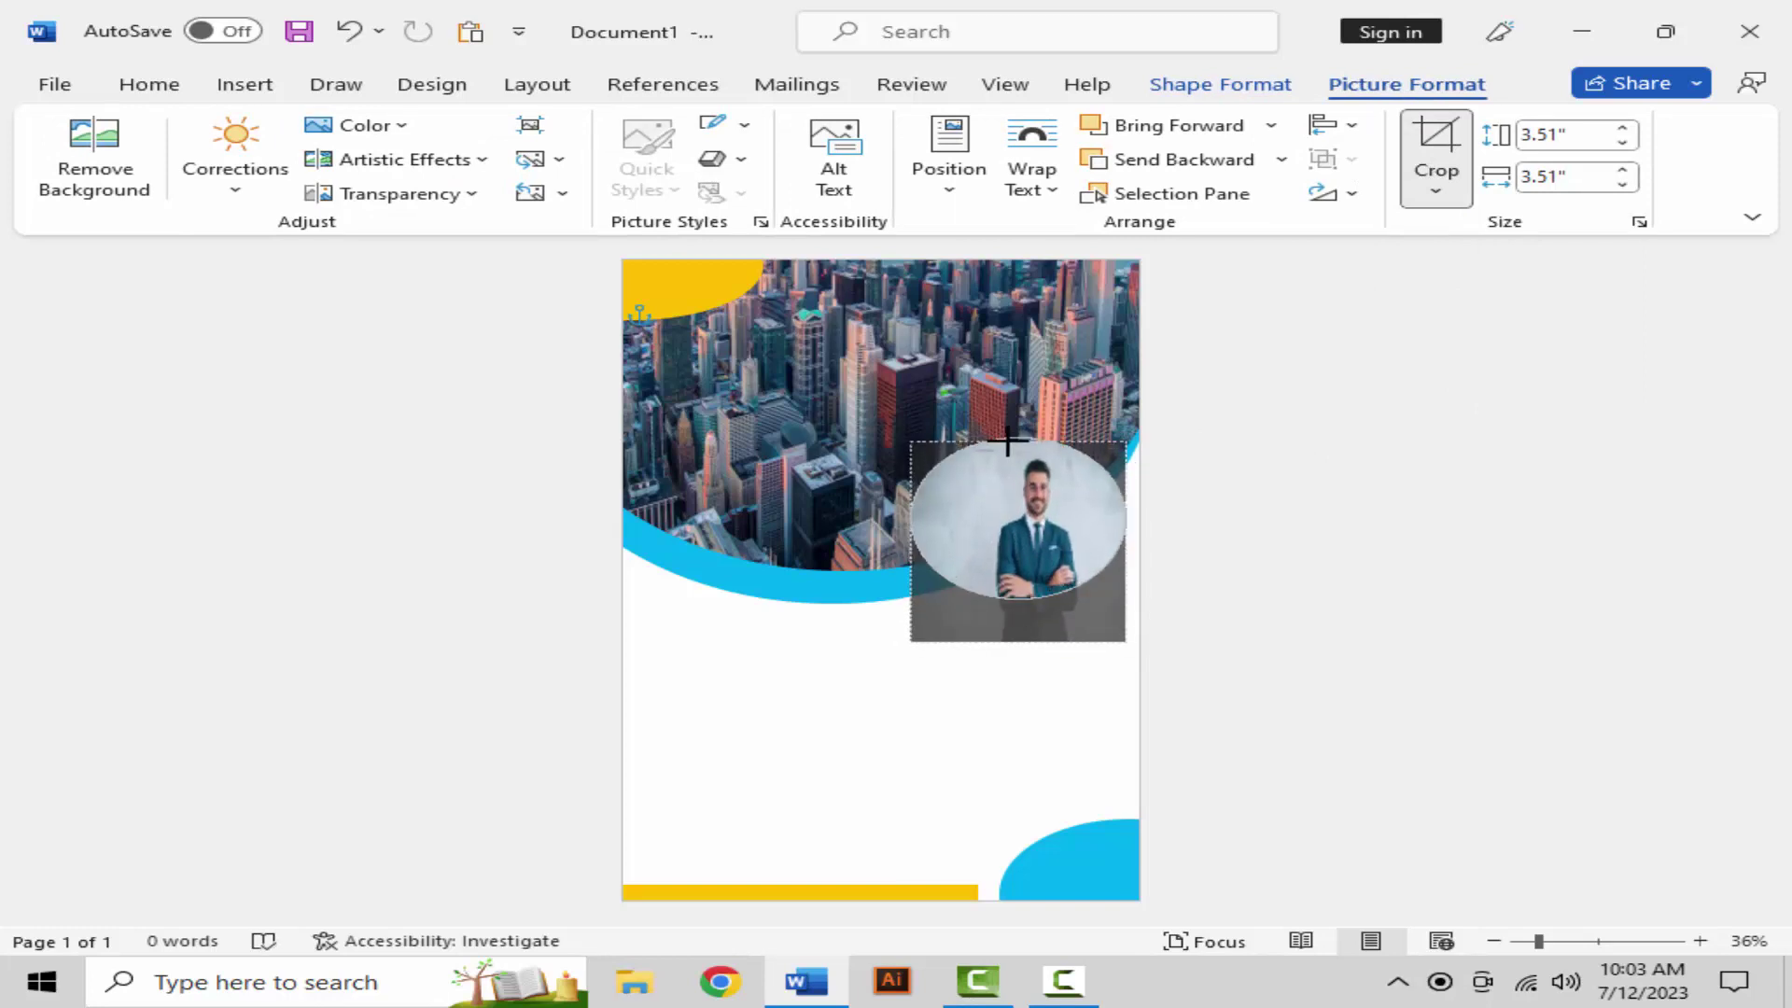
{"action": "left_click_drag", "start_coordinate": [1015, 457], "coordinate": [1015, 484]}
{"action": "key", "text": "ctrl+z"}
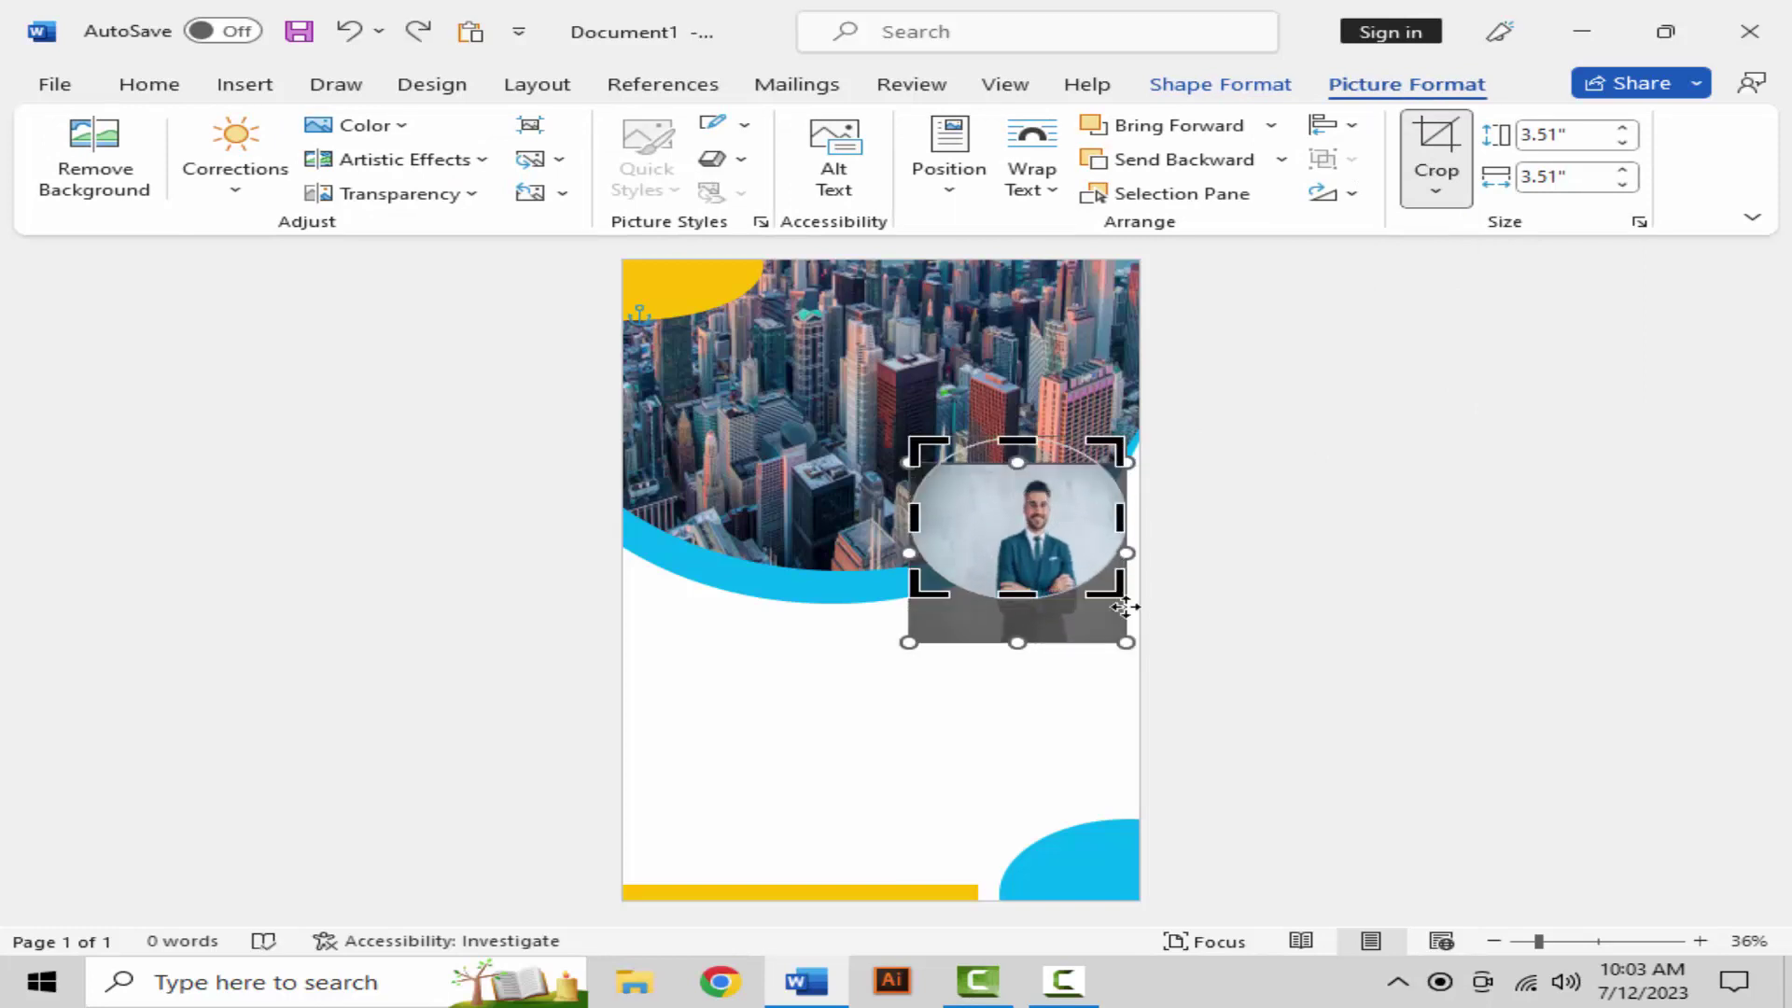
{"action": "key", "text": "ctrl+z"}
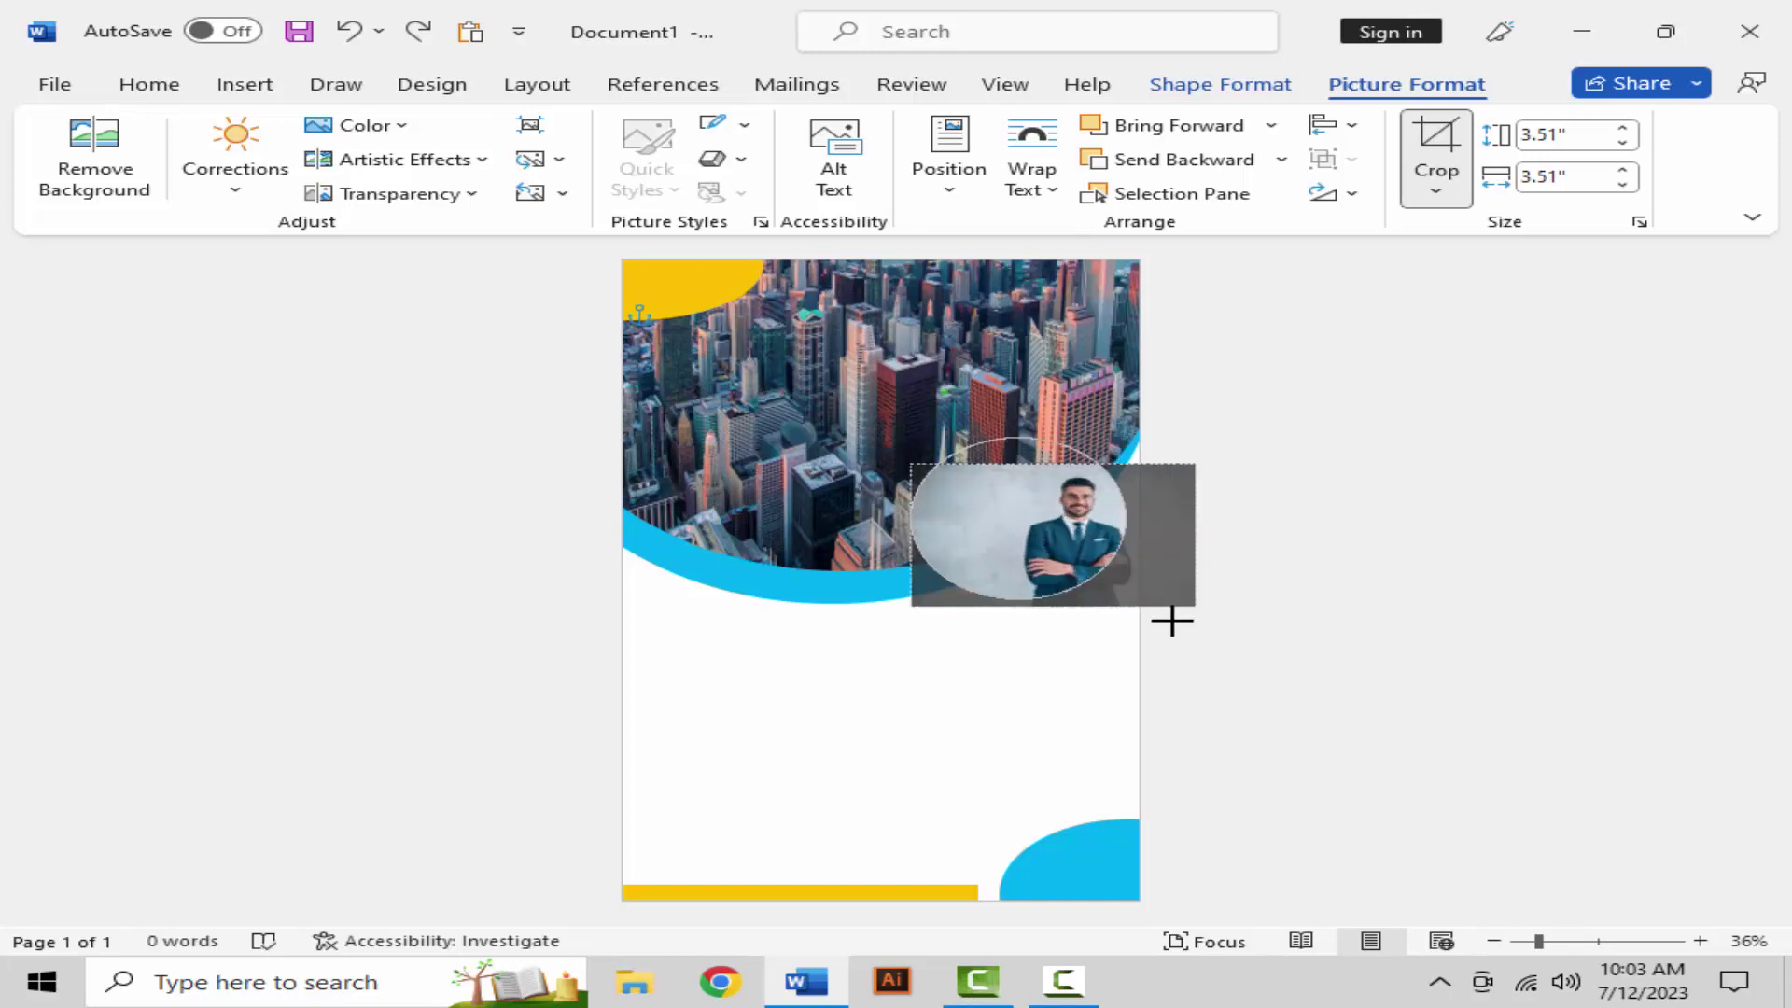
{"action": "left_click_drag", "start_coordinate": [1131, 576], "coordinate": [1192, 641]}
{"action": "left_click_drag", "start_coordinate": [1040, 548], "coordinate": [931, 512]}
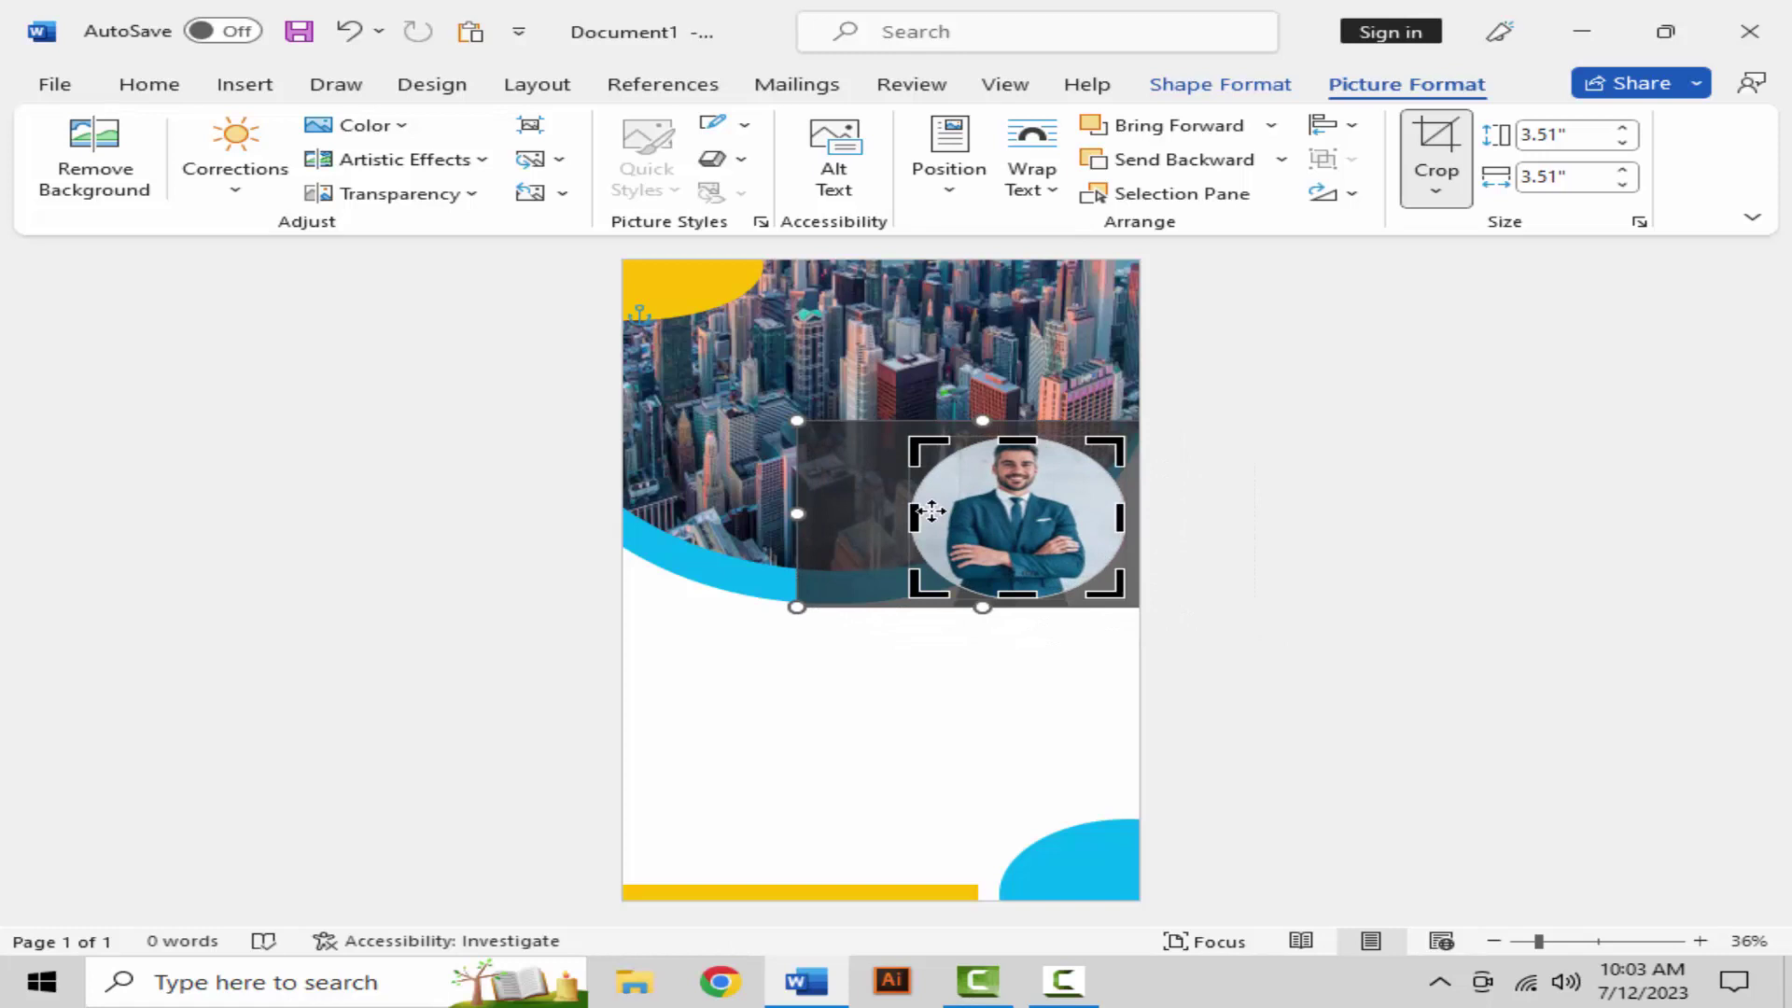
{"action": "key", "text": "Escape"}
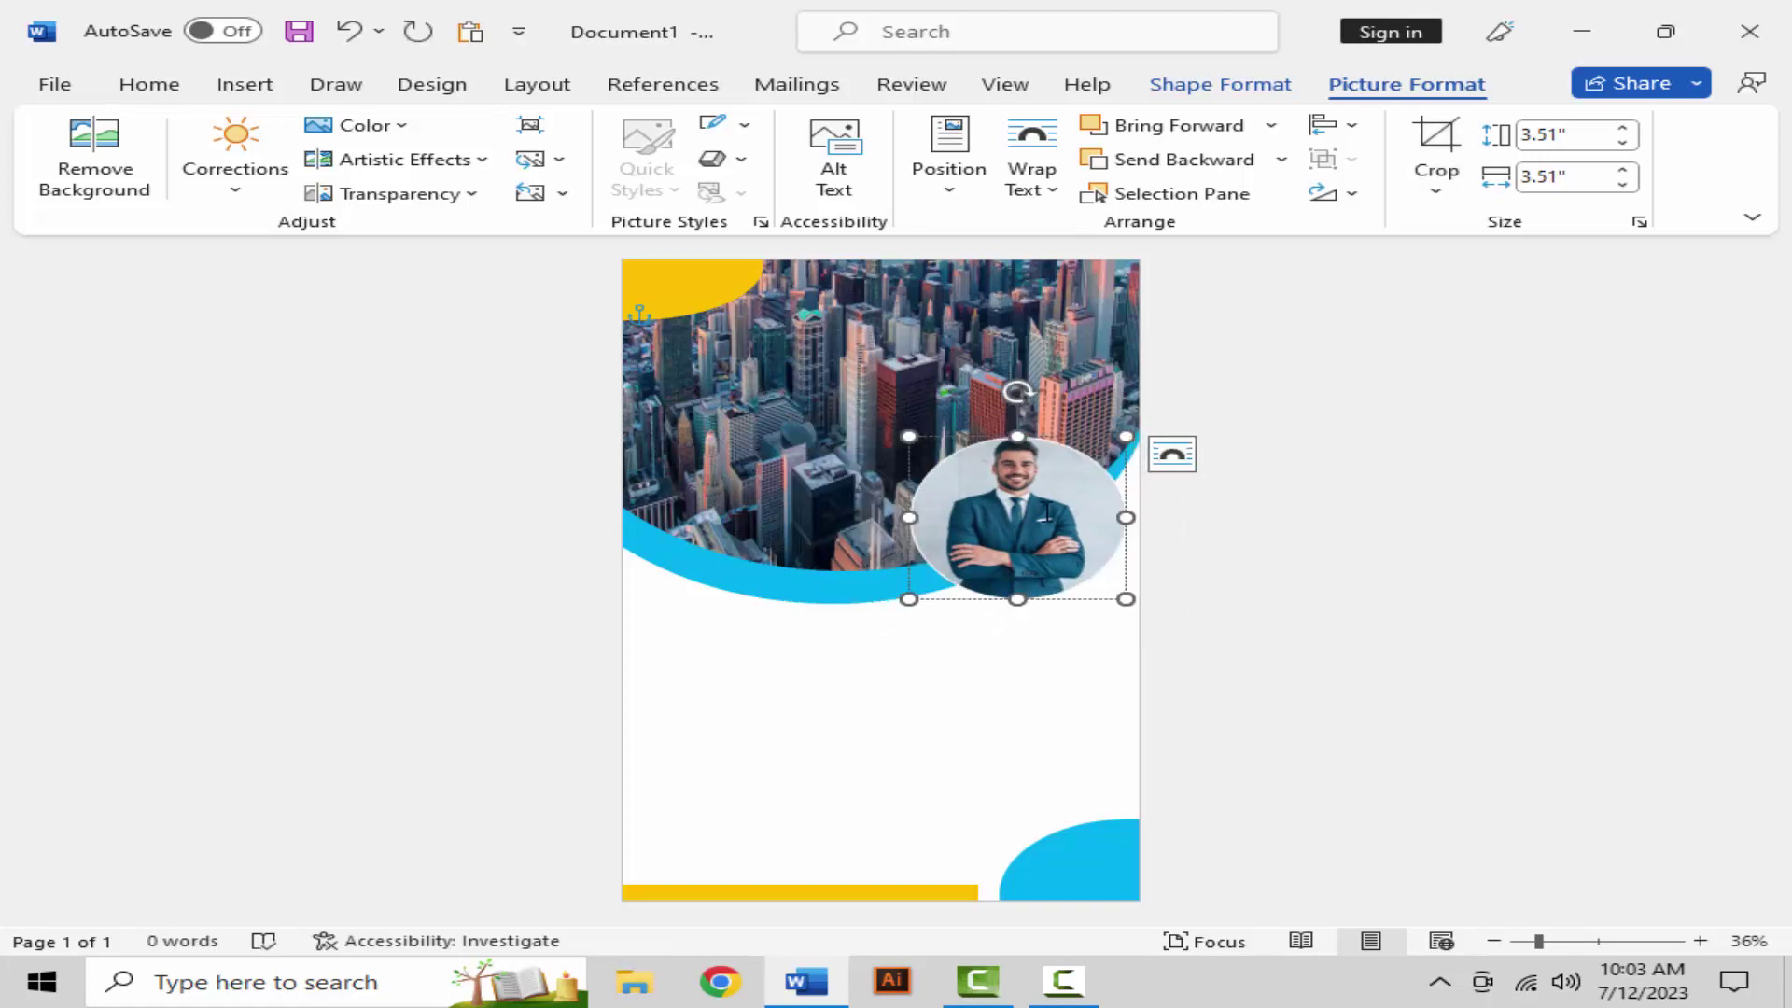
{"action": "left_click", "coordinate": [1315, 495]}
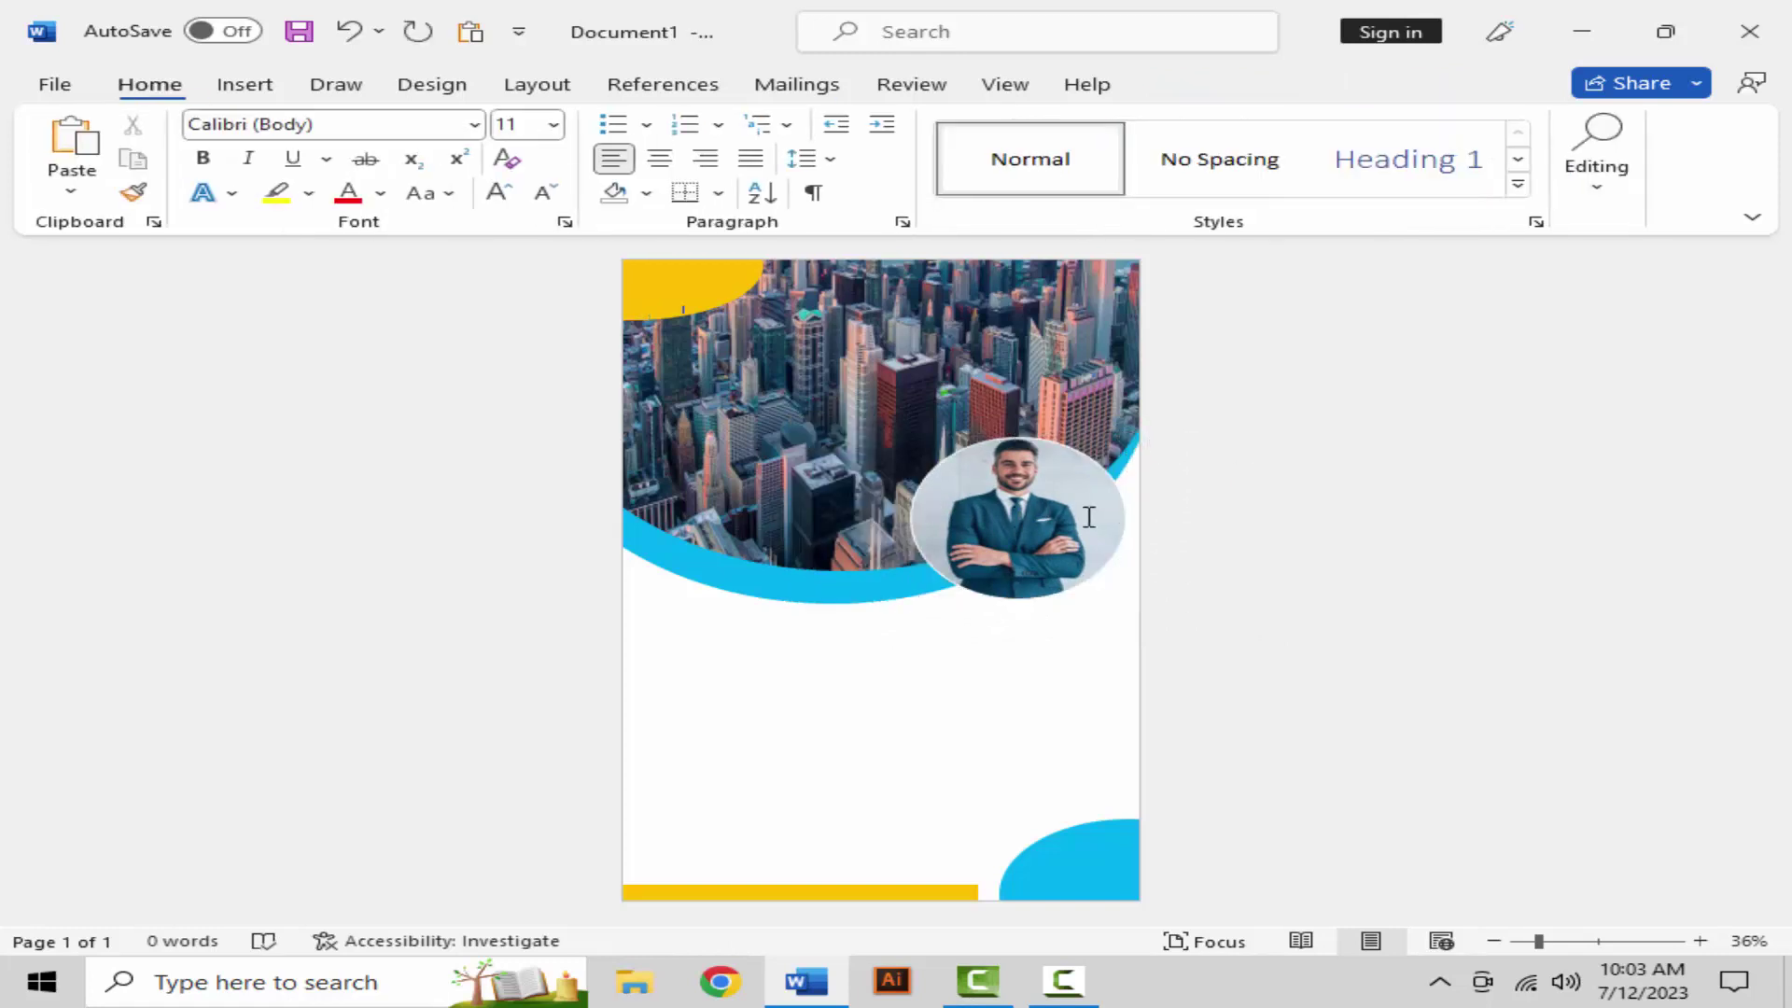
- Set the circular portrait's outline weight to 6 pt
{"action": "left_click", "coordinate": [977, 514]}
{"action": "left_click", "coordinate": [1195, 84]}
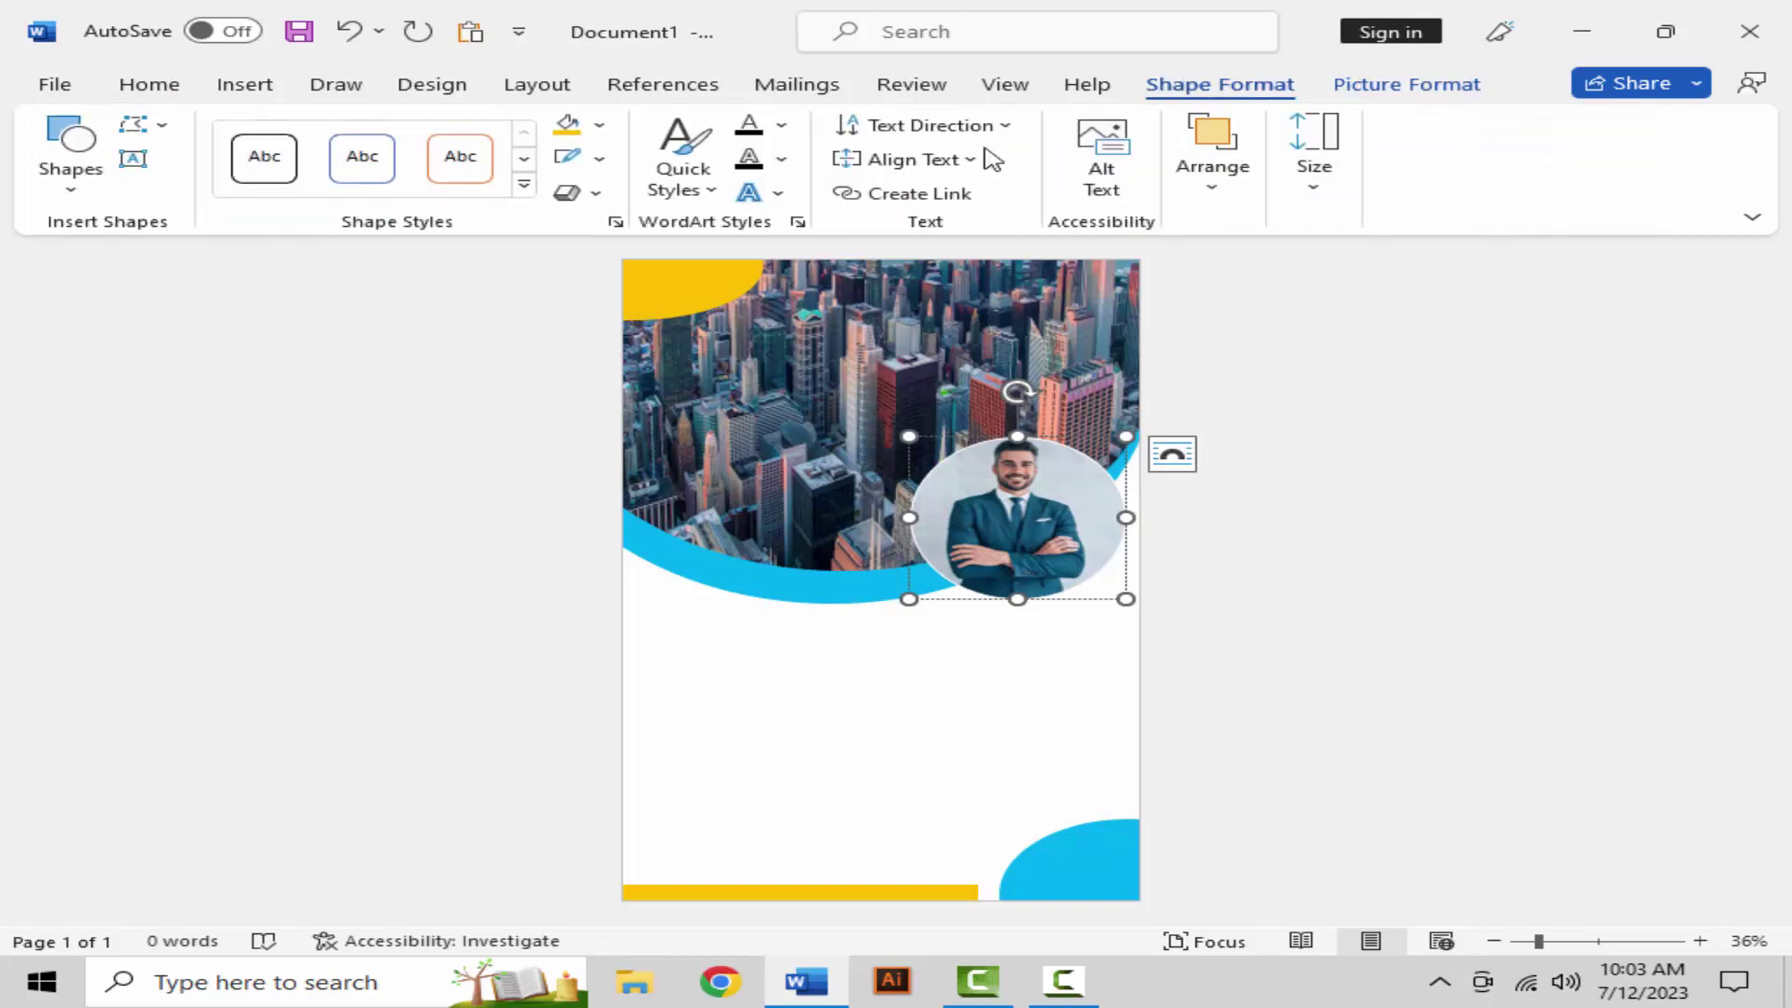
{"action": "left_click", "coordinate": [598, 168]}
{"action": "mouse_move", "coordinate": [647, 525]}
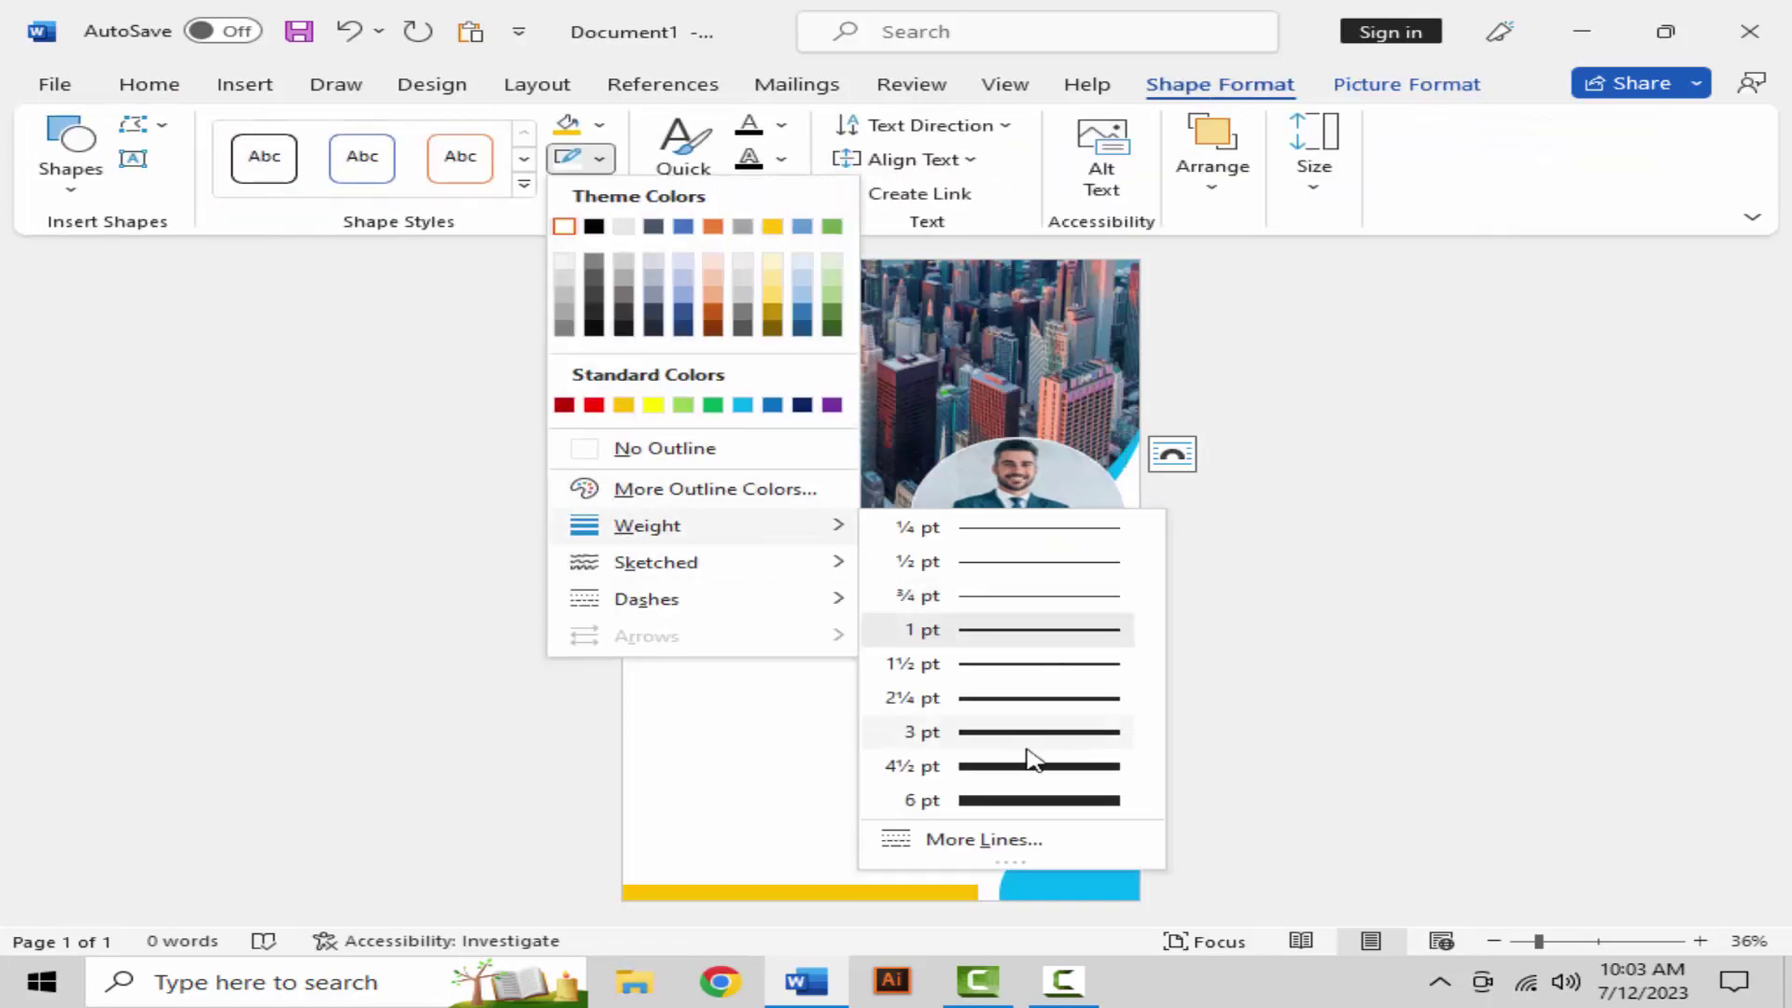
{"action": "left_click", "coordinate": [1039, 802]}
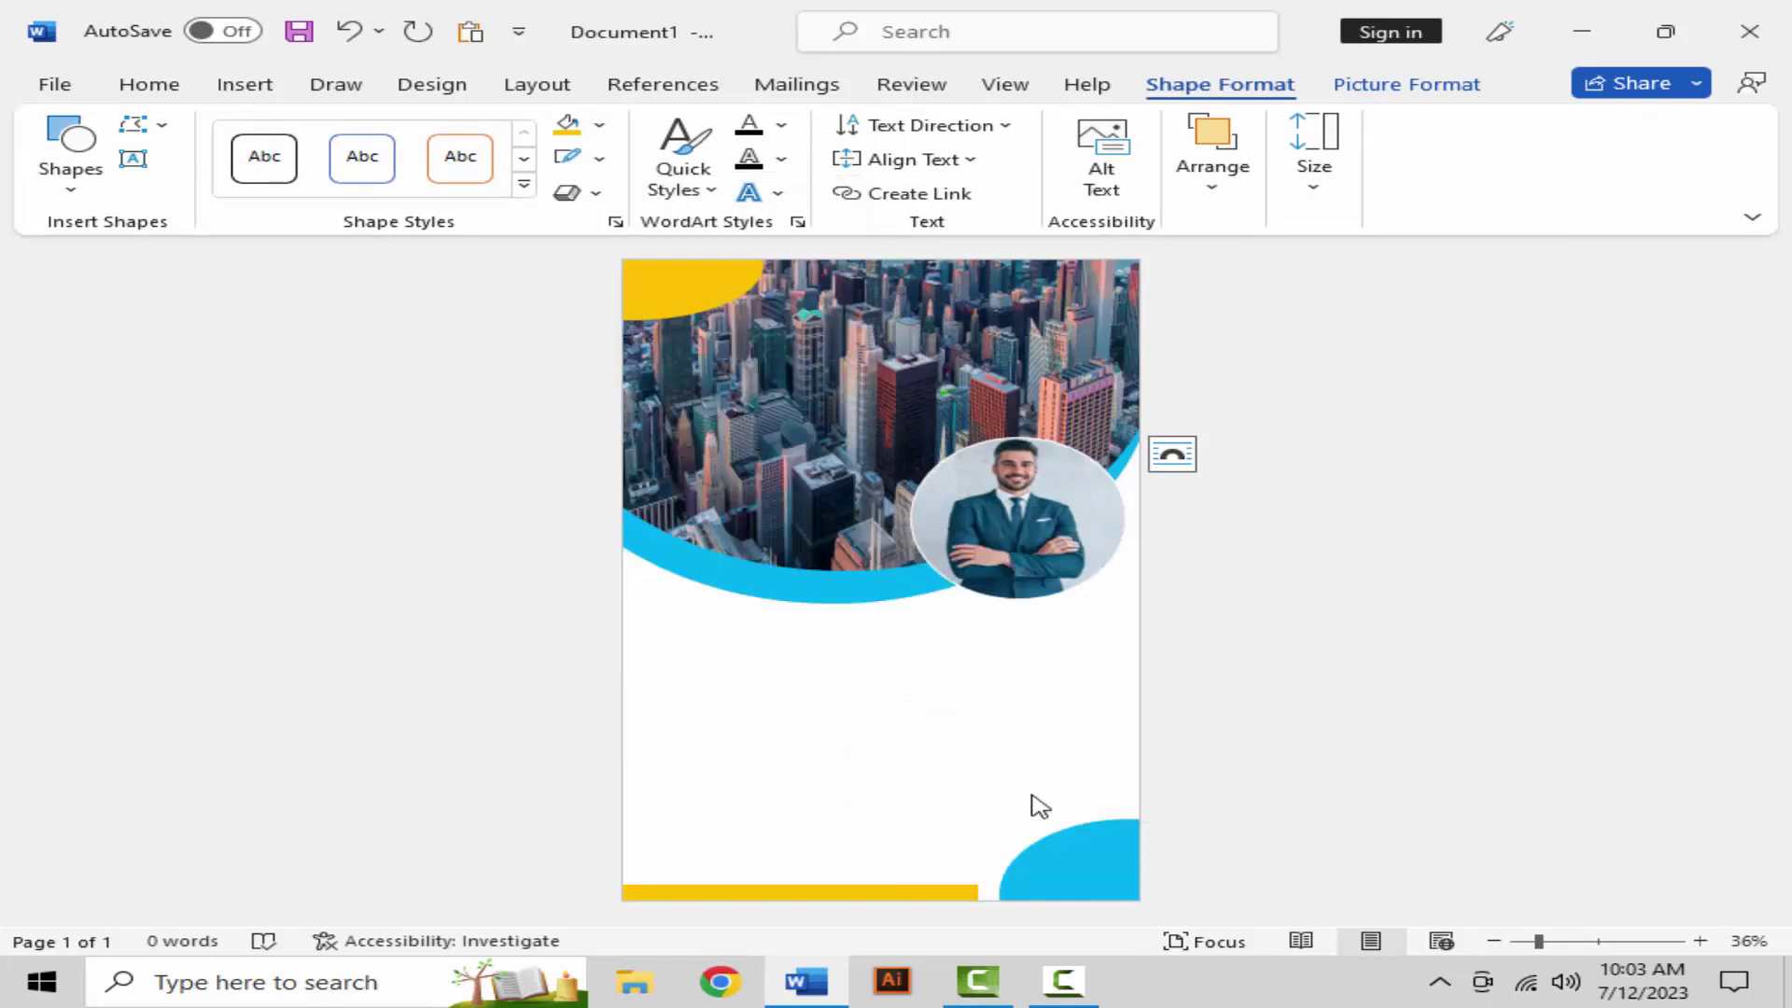
{"action": "left_click", "coordinate": [1310, 597]}
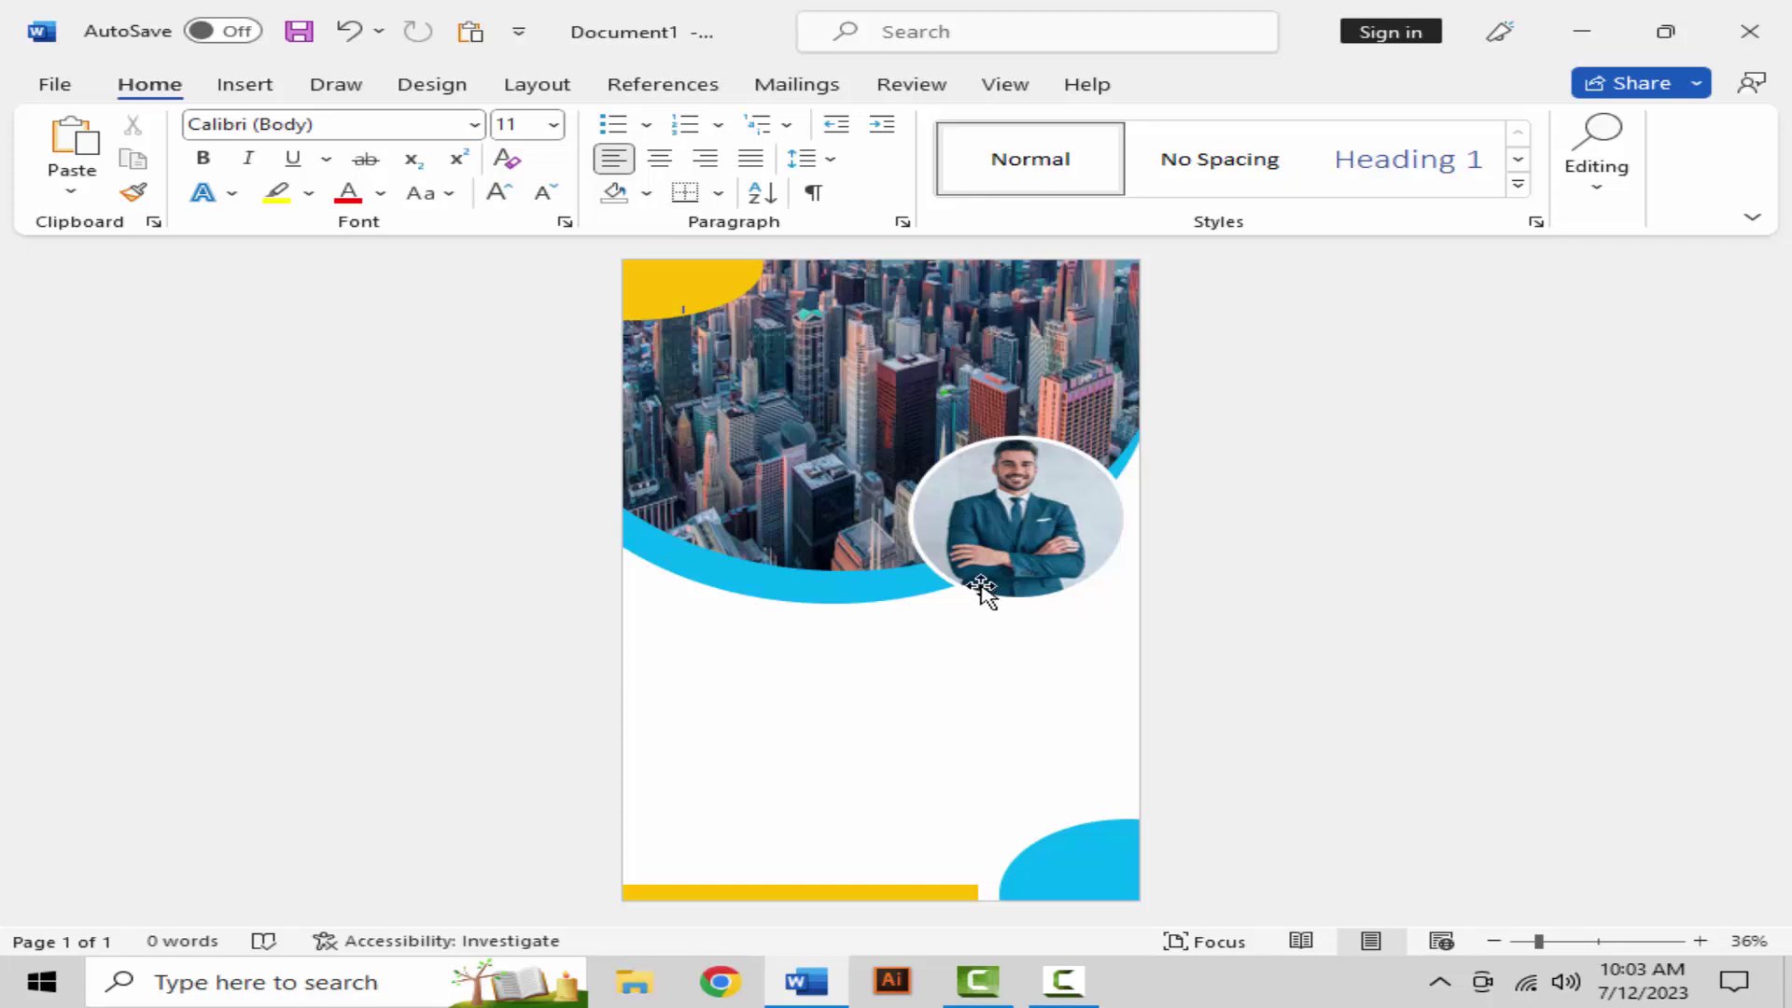
{"action": "left_click", "coordinate": [1034, 528]}
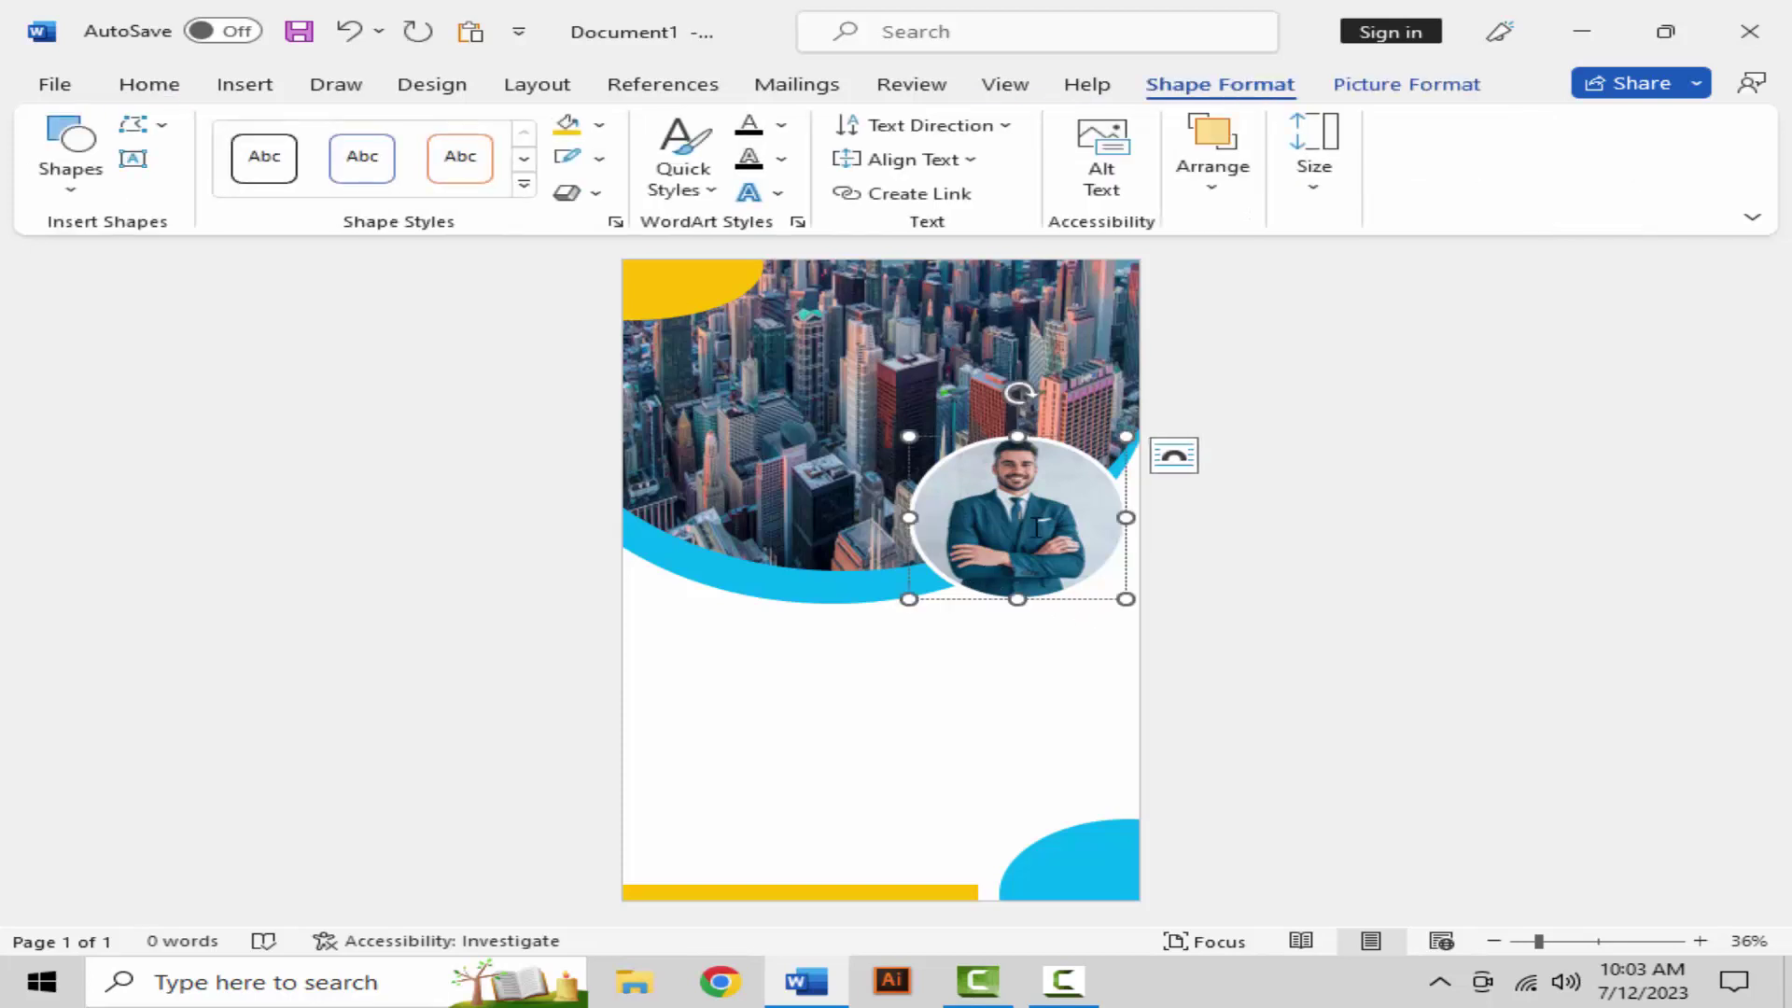
- Draw a text box below the city photo with no outline and no fill
{"action": "left_click", "coordinate": [1267, 585]}
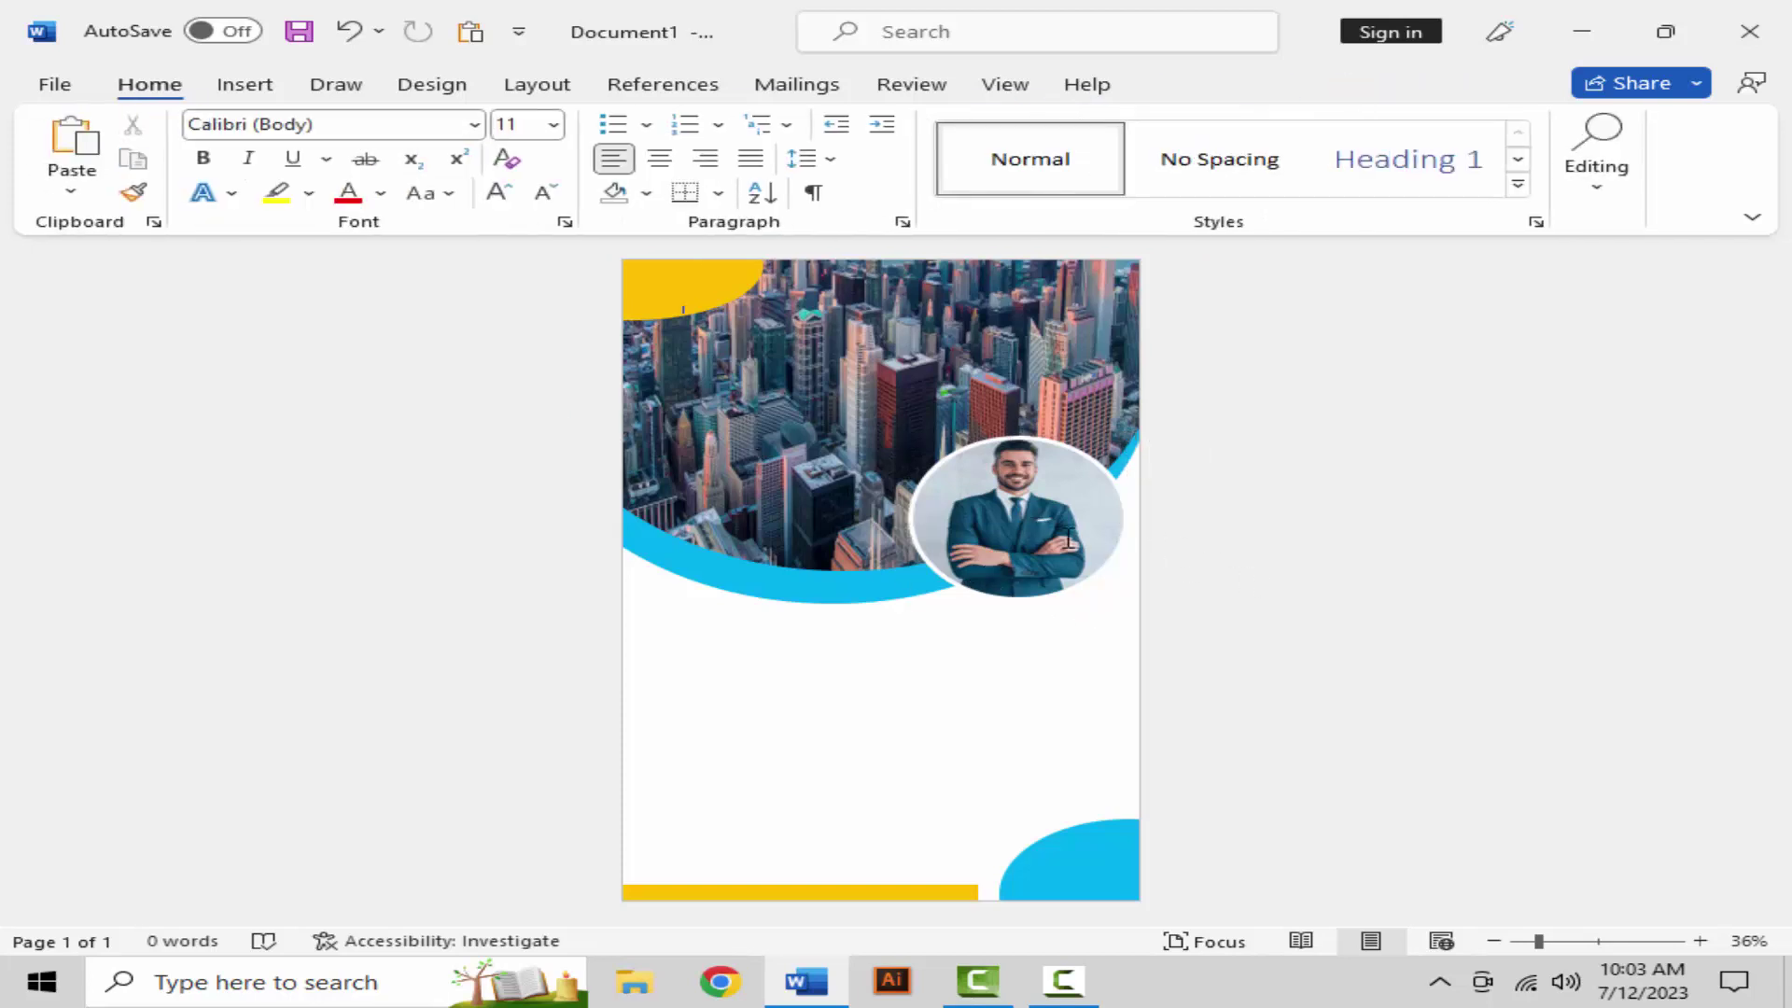
{"action": "left_click", "coordinate": [1064, 539]}
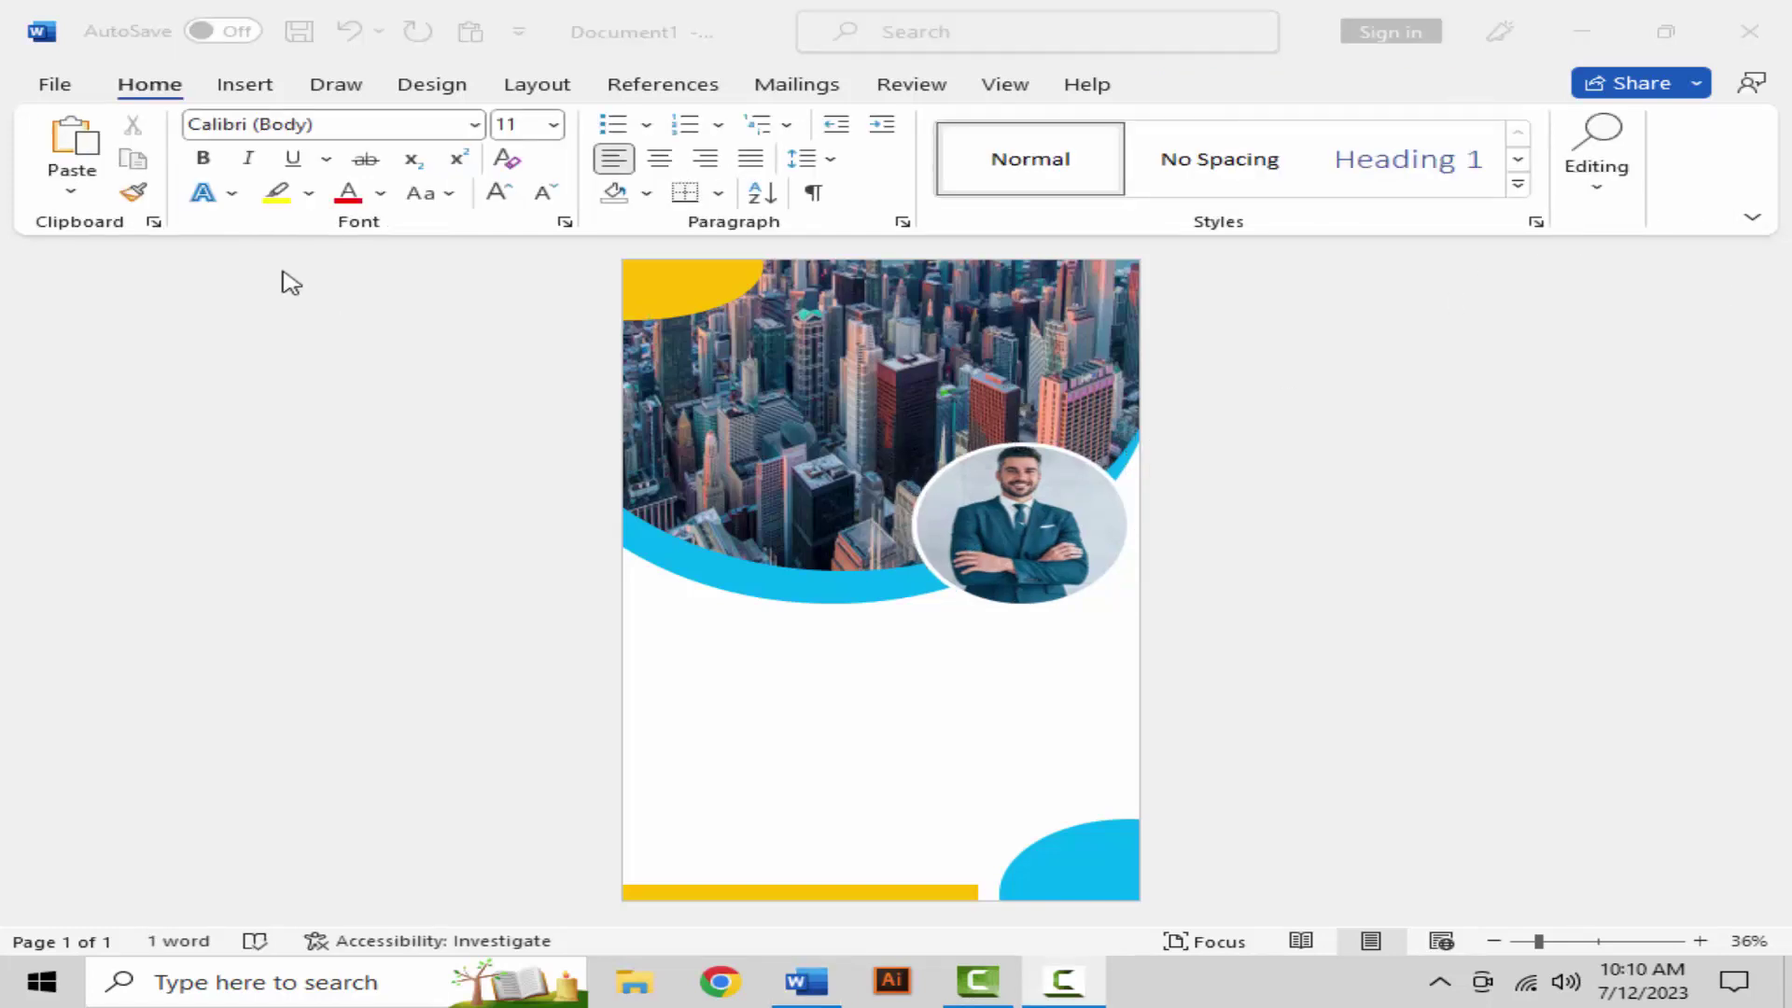
{"action": "left_click", "coordinate": [245, 84]}
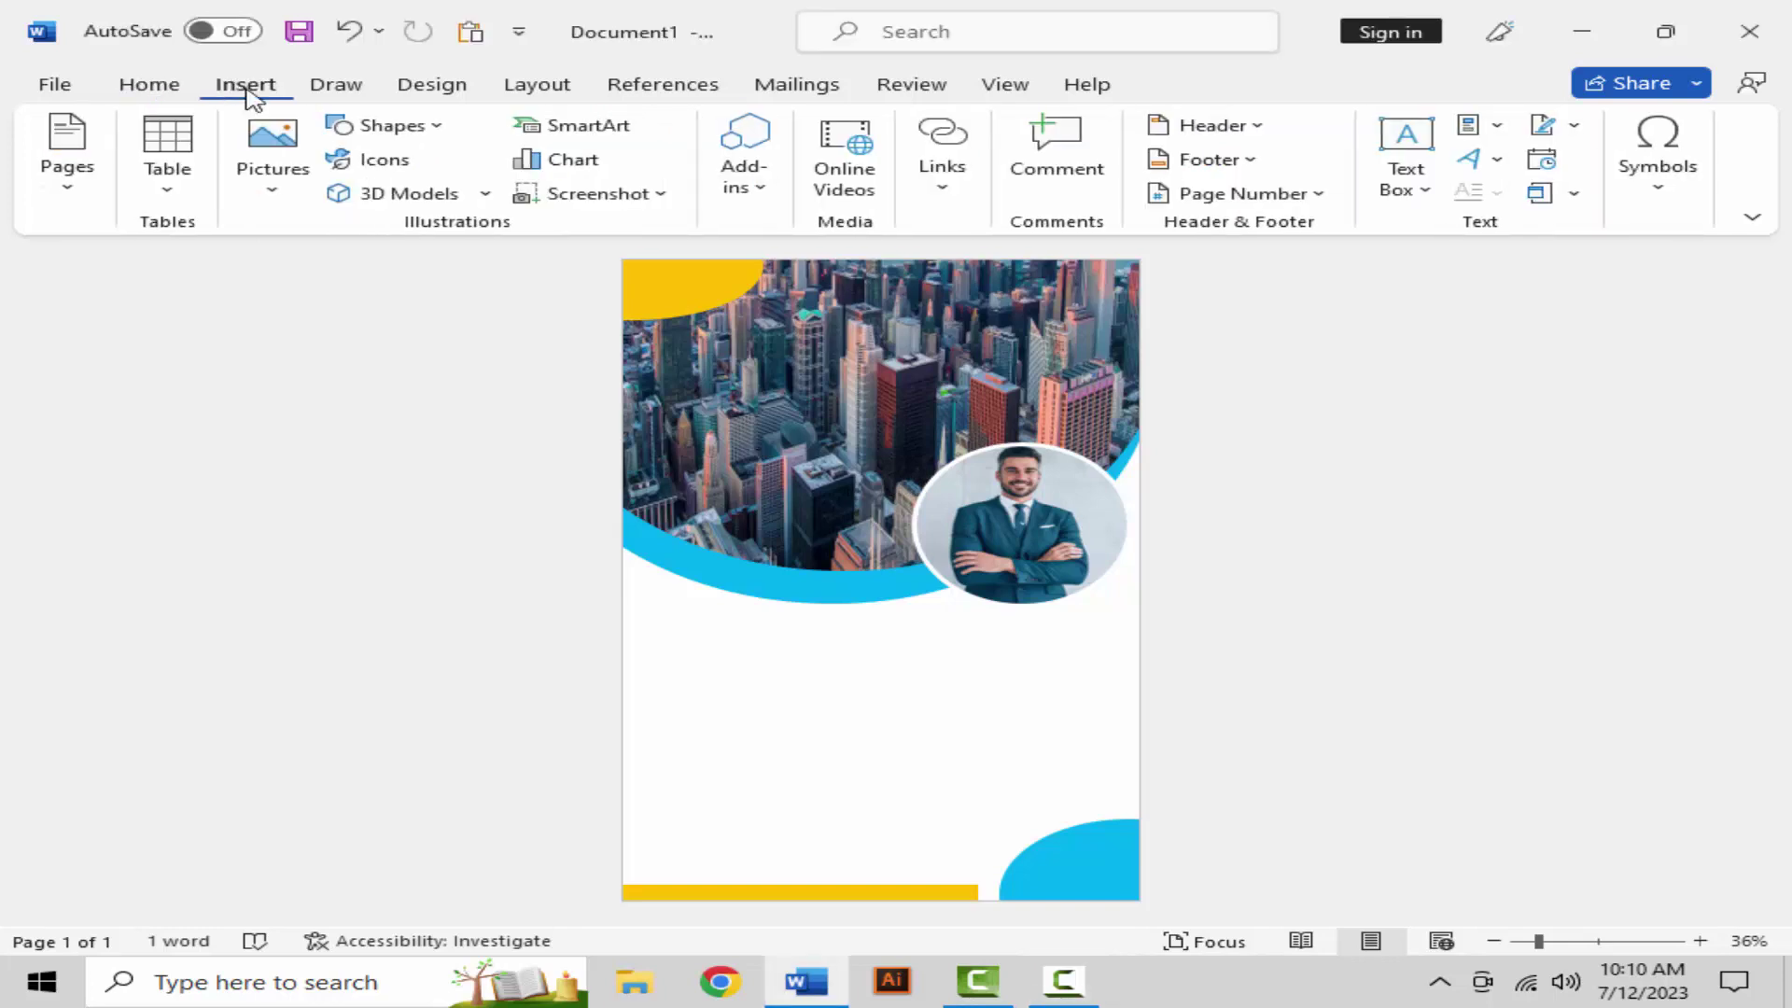
{"action": "left_click", "coordinate": [399, 130]}
{"action": "left_click", "coordinate": [338, 193]}
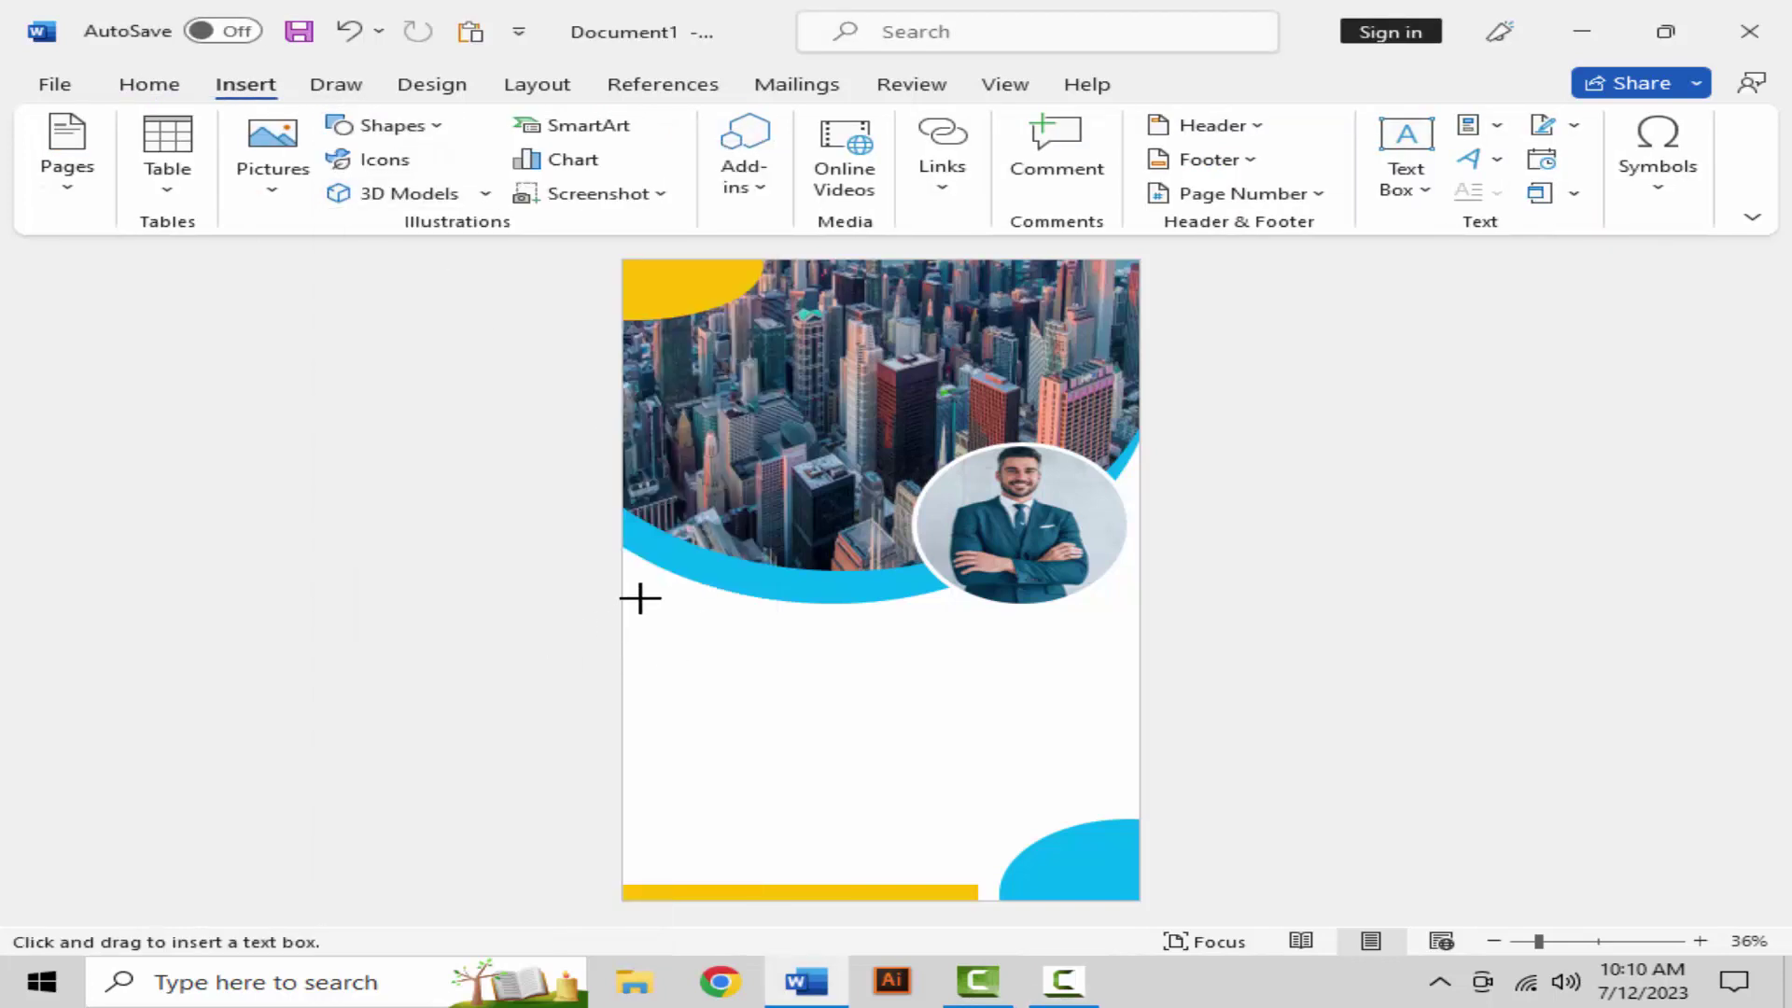
{"action": "left_click_drag", "start_coordinate": [638, 595], "coordinate": [844, 684]}
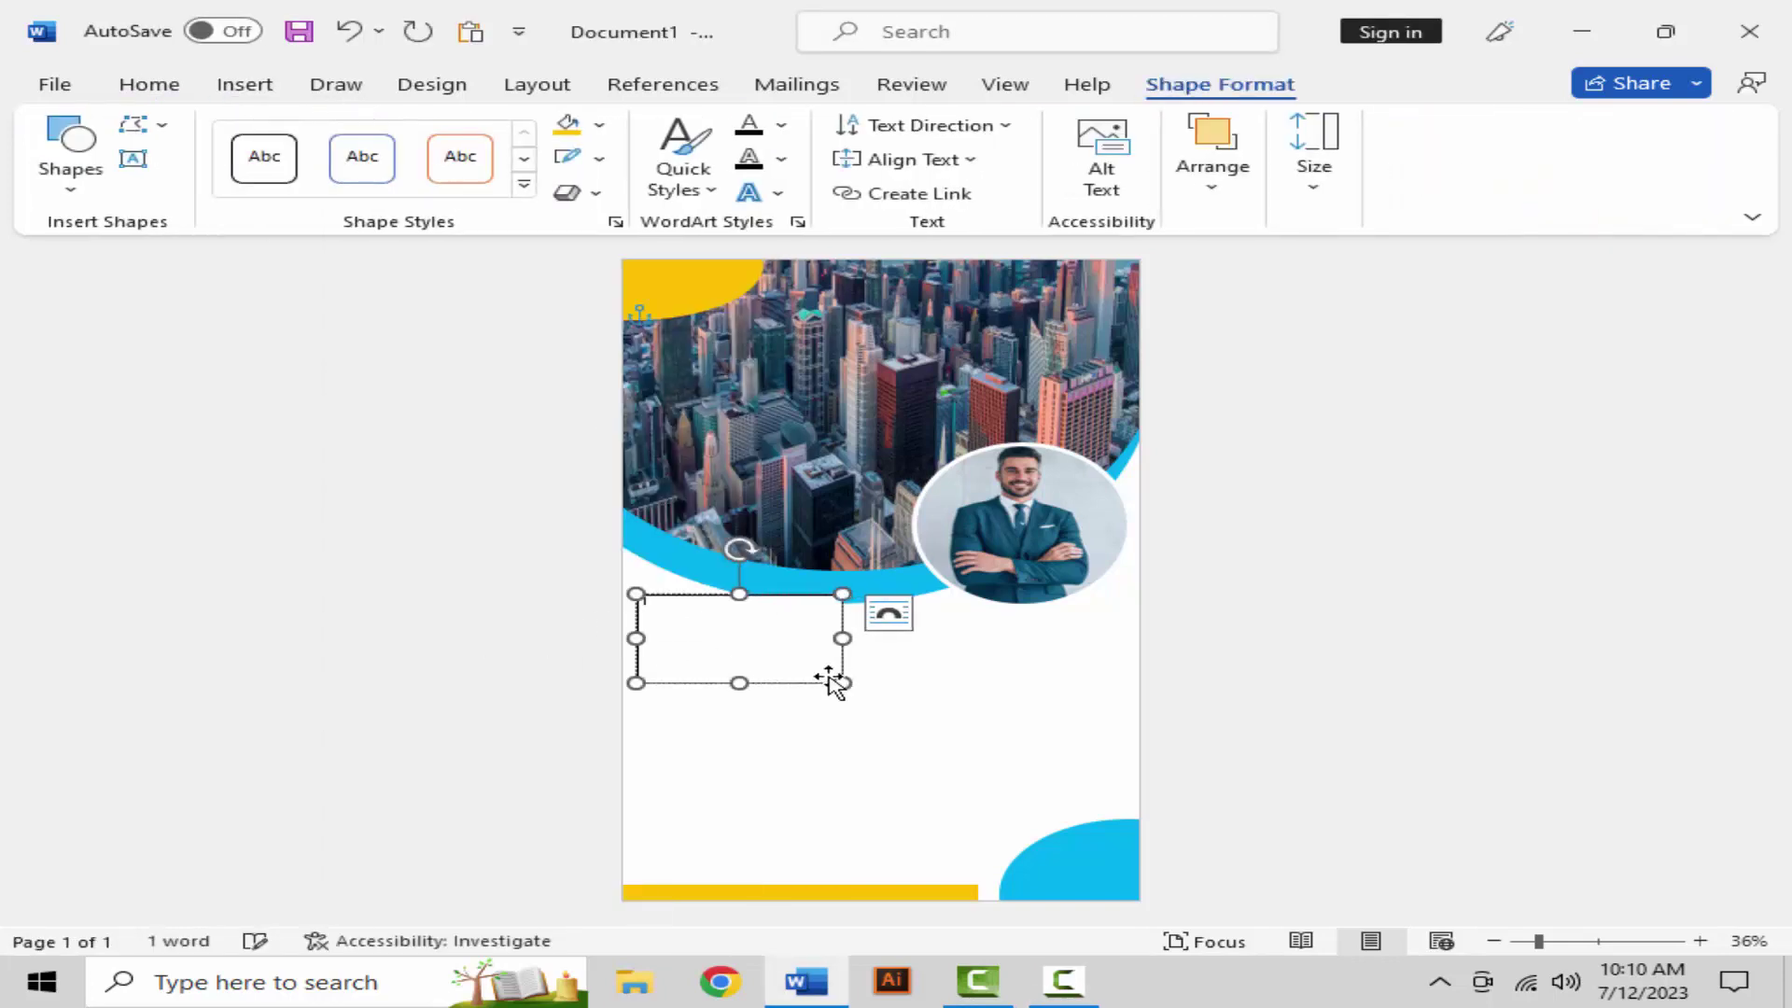
{"action": "left_click", "coordinate": [599, 159]}
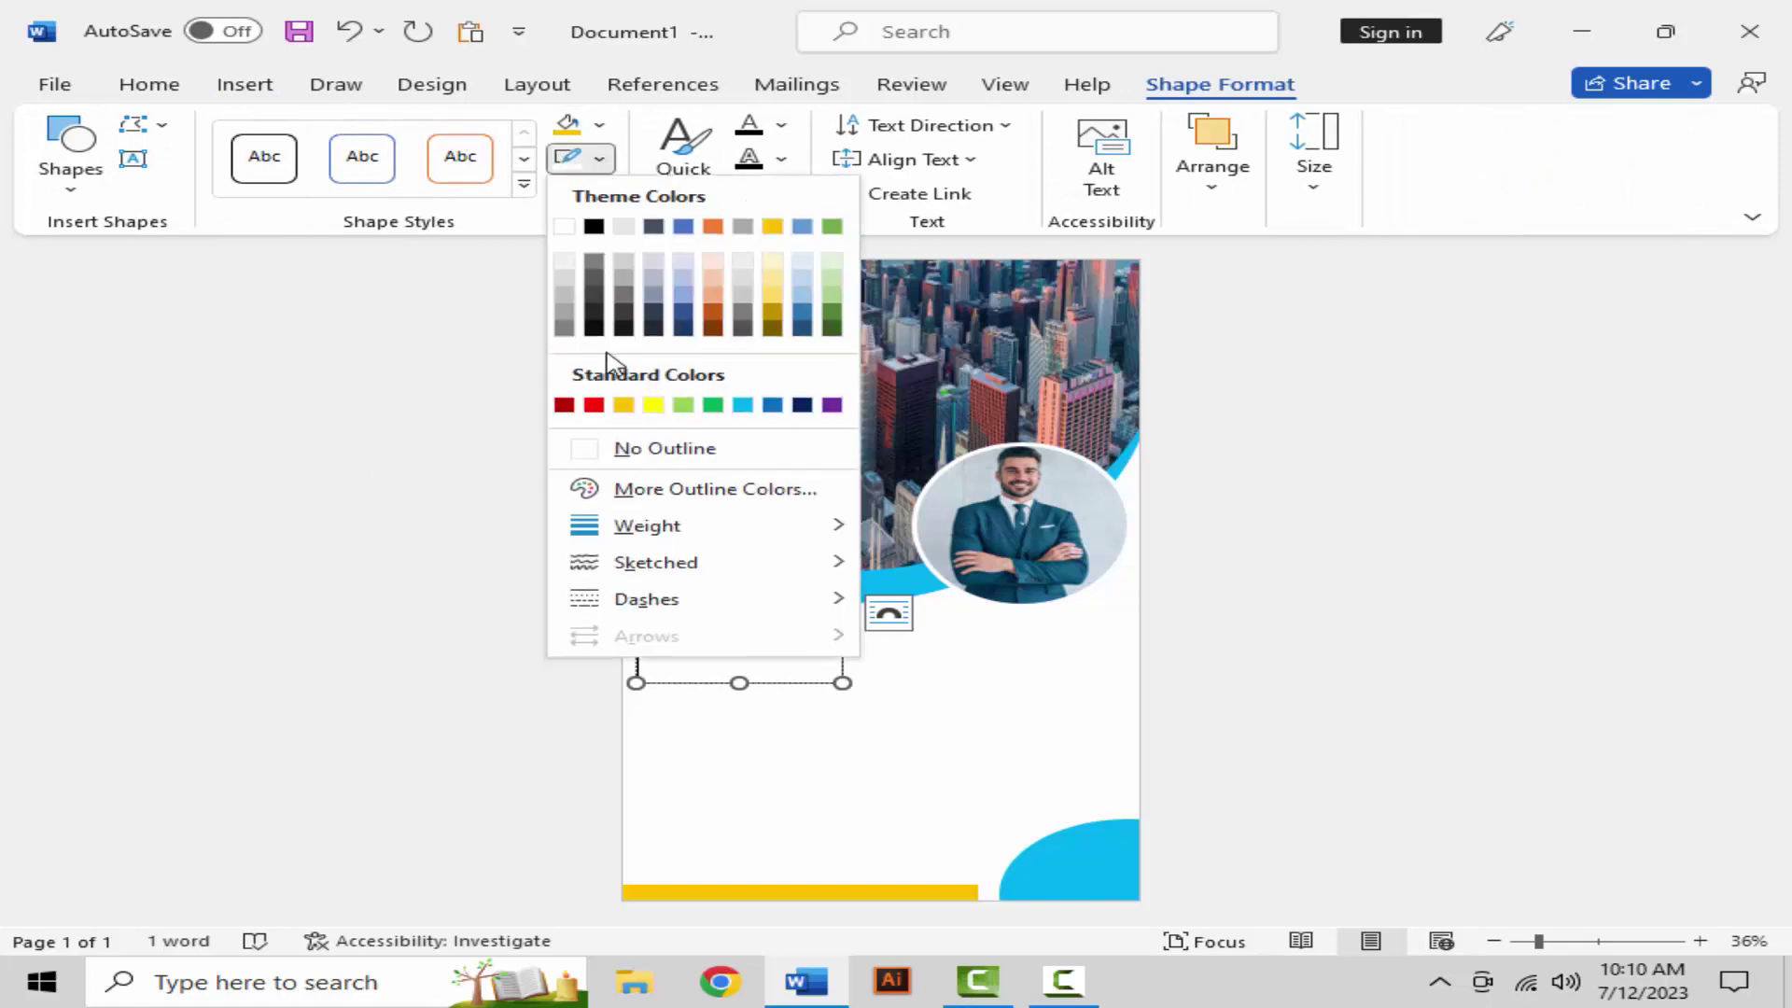
{"action": "left_click", "coordinate": [597, 458]}
{"action": "left_click", "coordinate": [599, 124]}
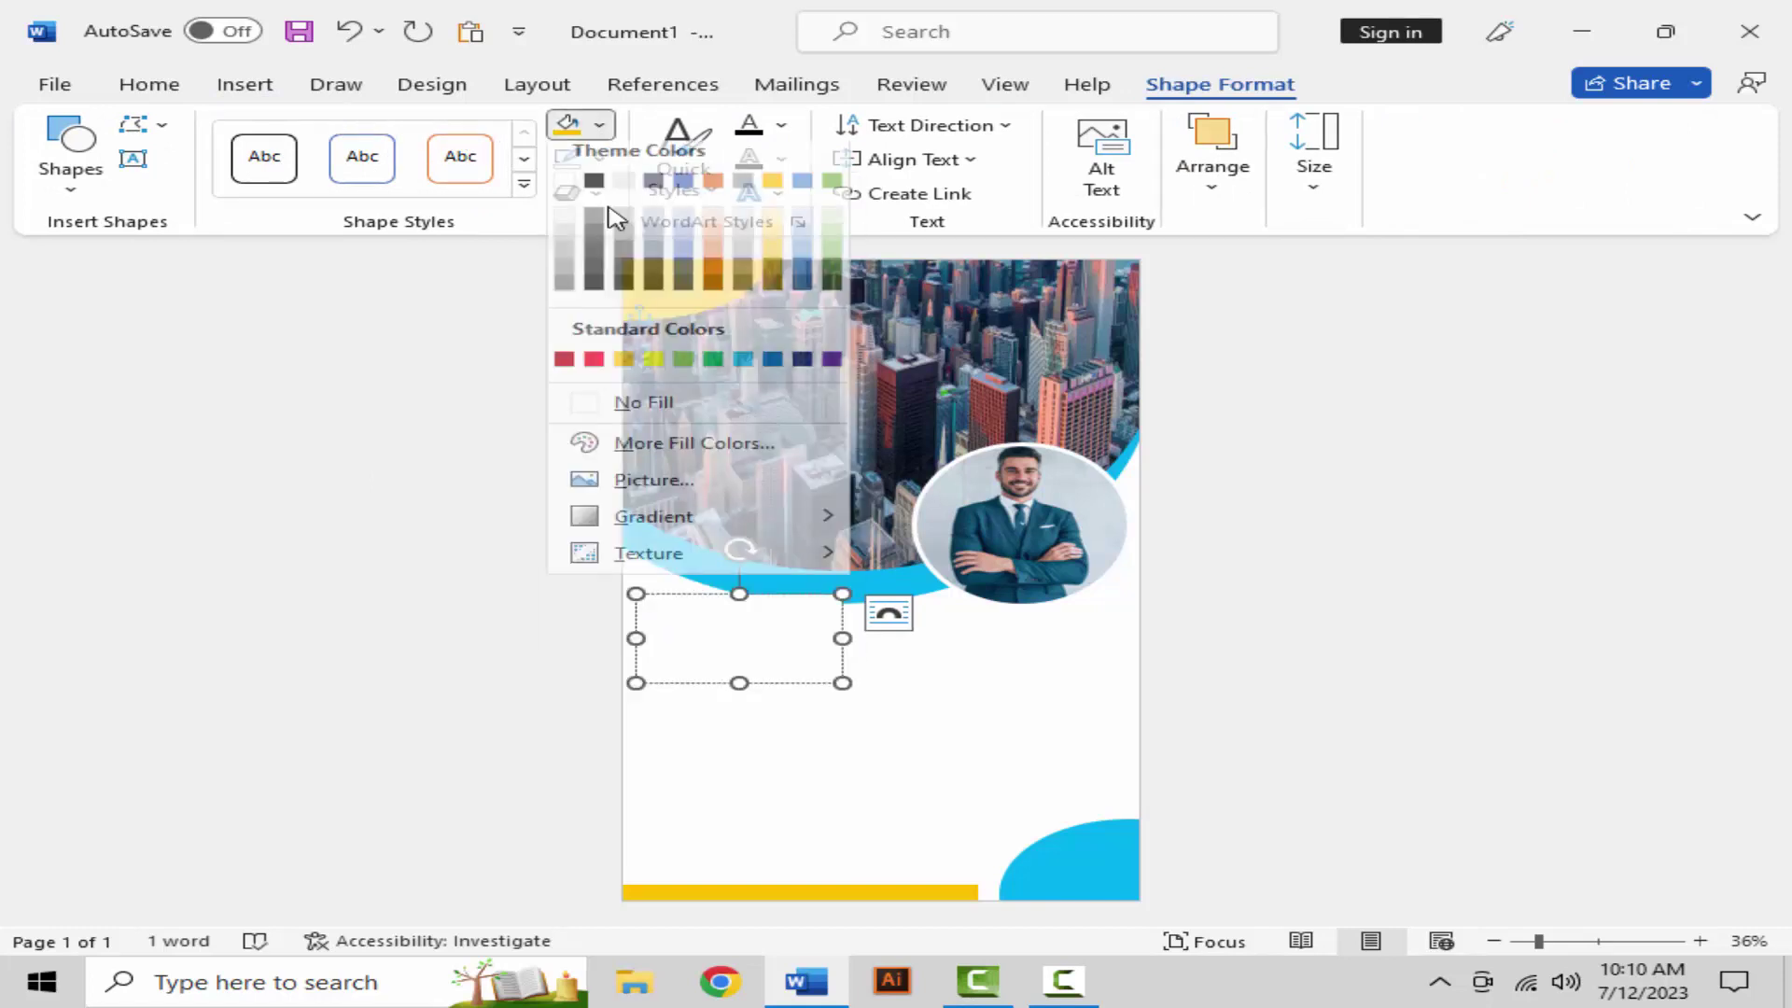
{"action": "left_click", "coordinate": [582, 427]}
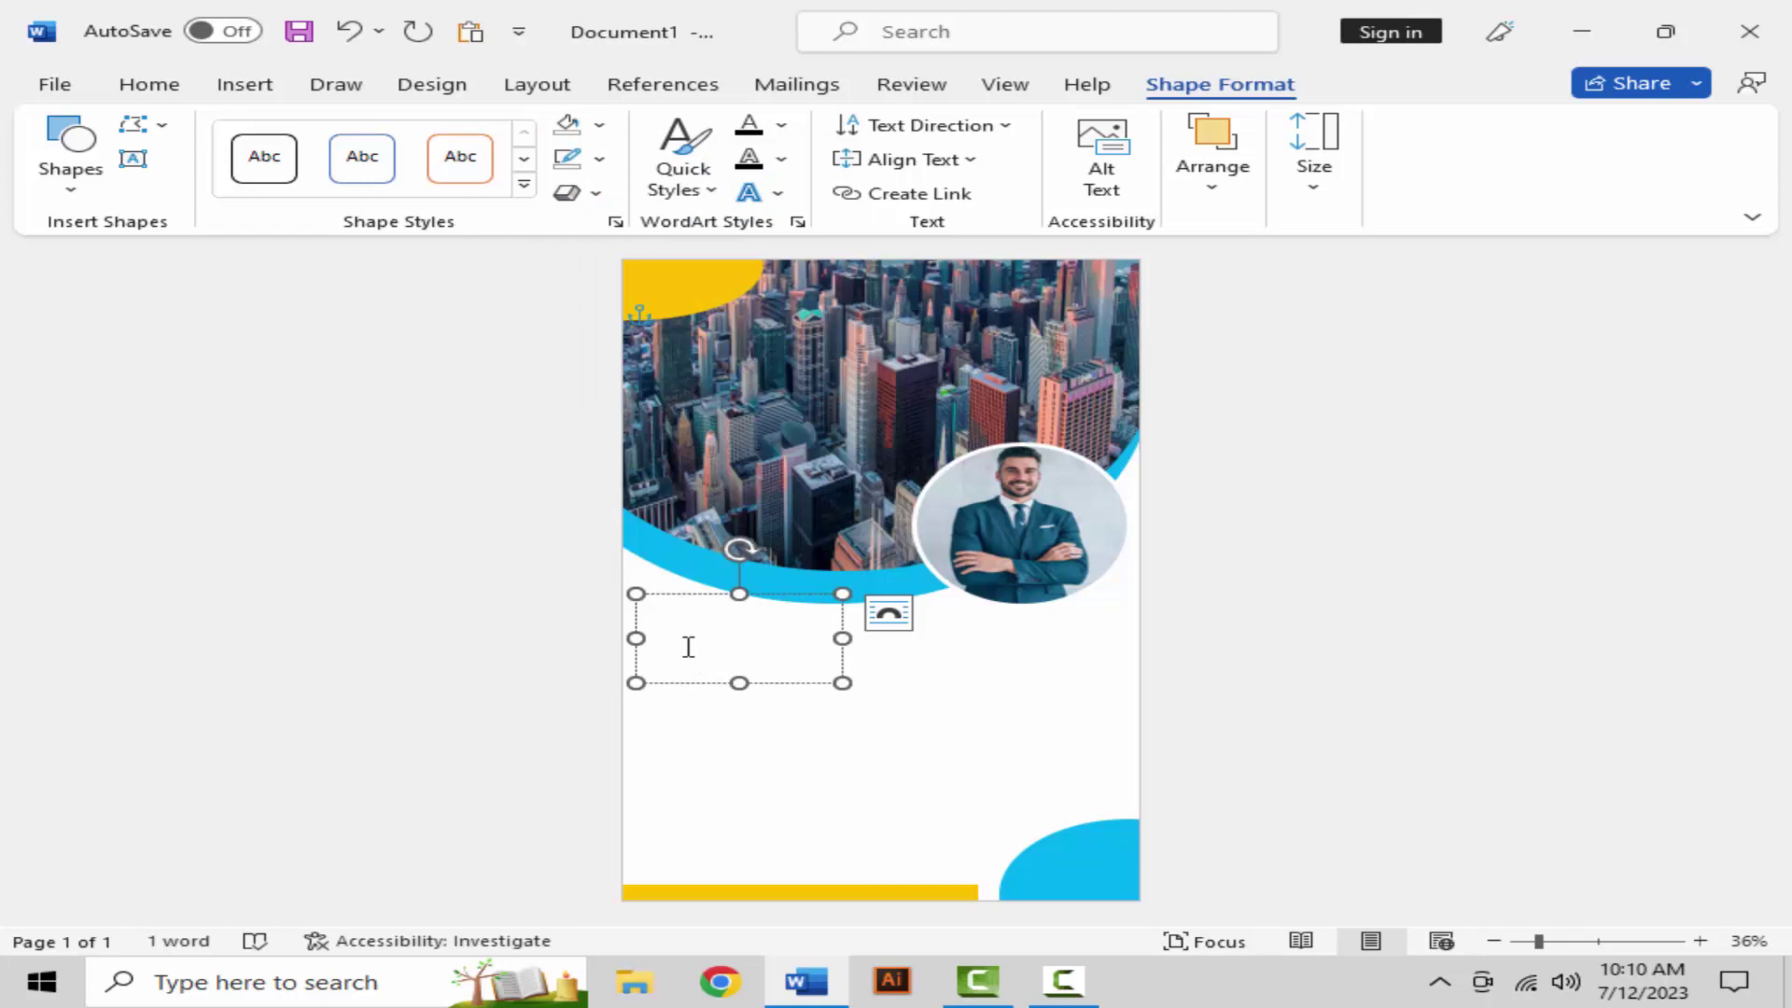
- Type 'We are' and make it 48 pt bold
{"action": "type", "text": "We"}
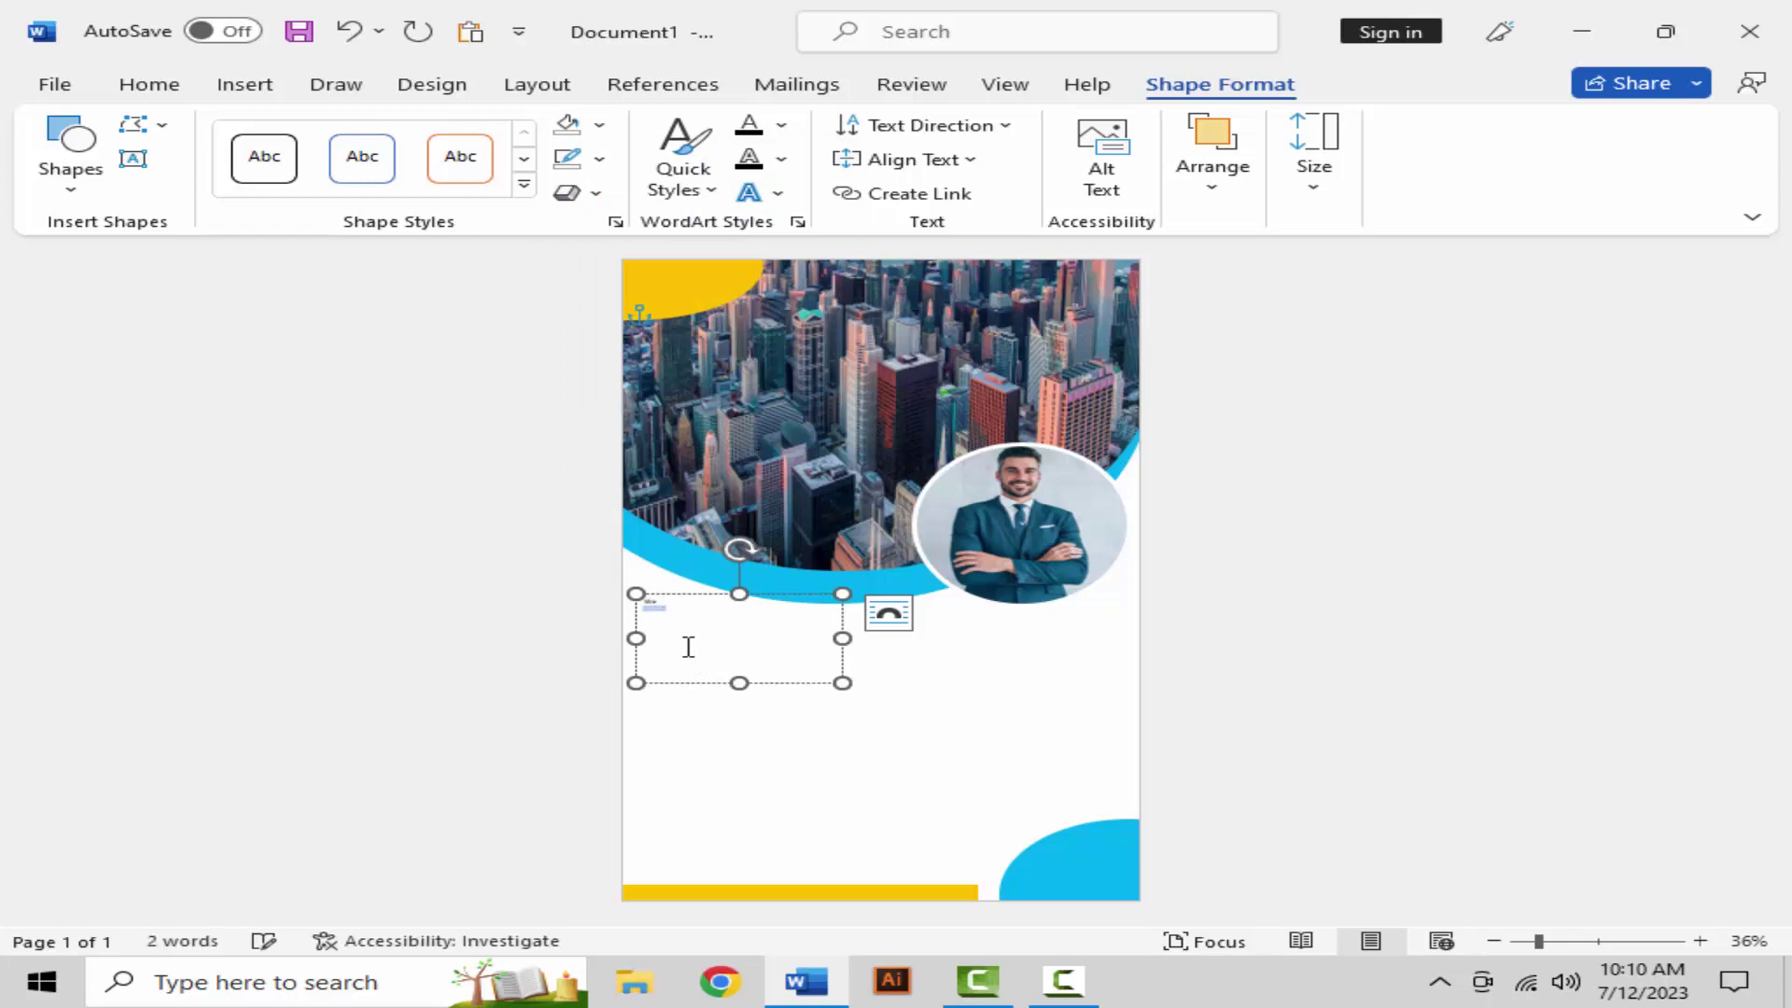
{"action": "key", "text": "BackSpace"}
{"action": "key", "text": "BackSpace"}
{"action": "type", "text": "We"}
{"action": "left_click_drag", "start_coordinate": [676, 609], "coordinate": [563, 600]}
{"action": "left_click", "coordinate": [149, 84]}
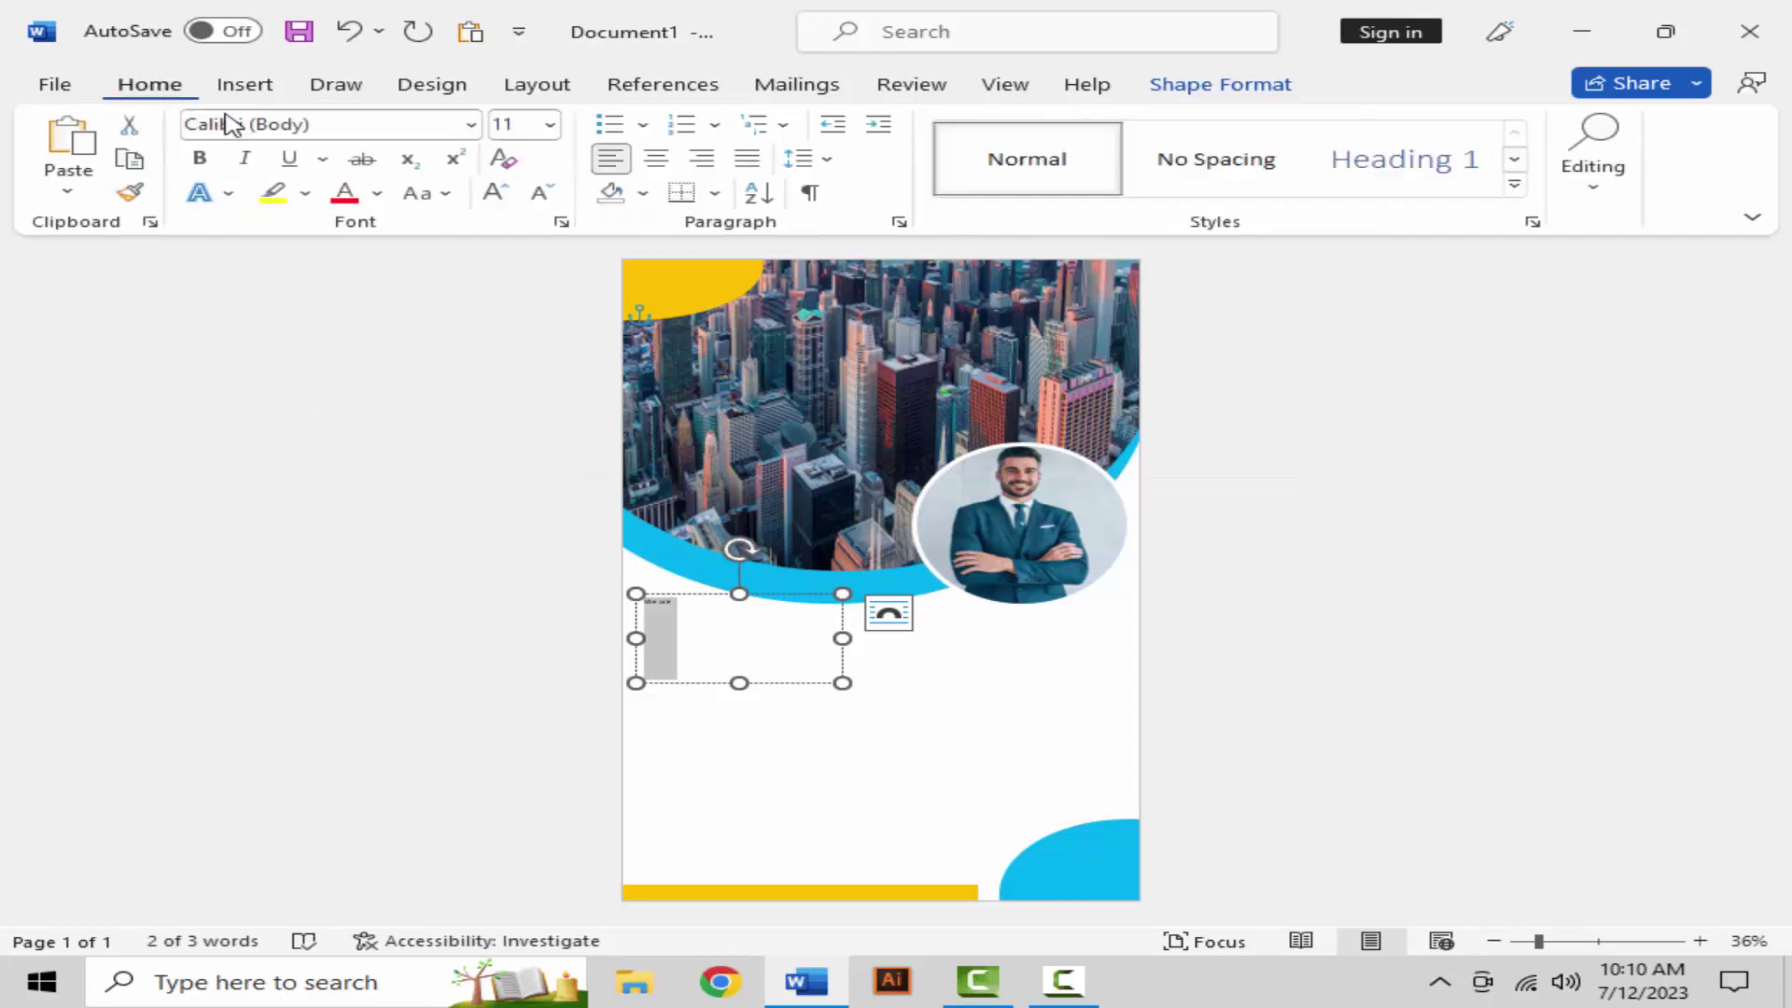
{"action": "left_click", "coordinate": [505, 203]}
{"action": "left_click", "coordinate": [505, 204]}
{"action": "left_click", "coordinate": [505, 203]}
{"action": "left_click", "coordinate": [505, 203]}
{"action": "left_click", "coordinate": [505, 203]}
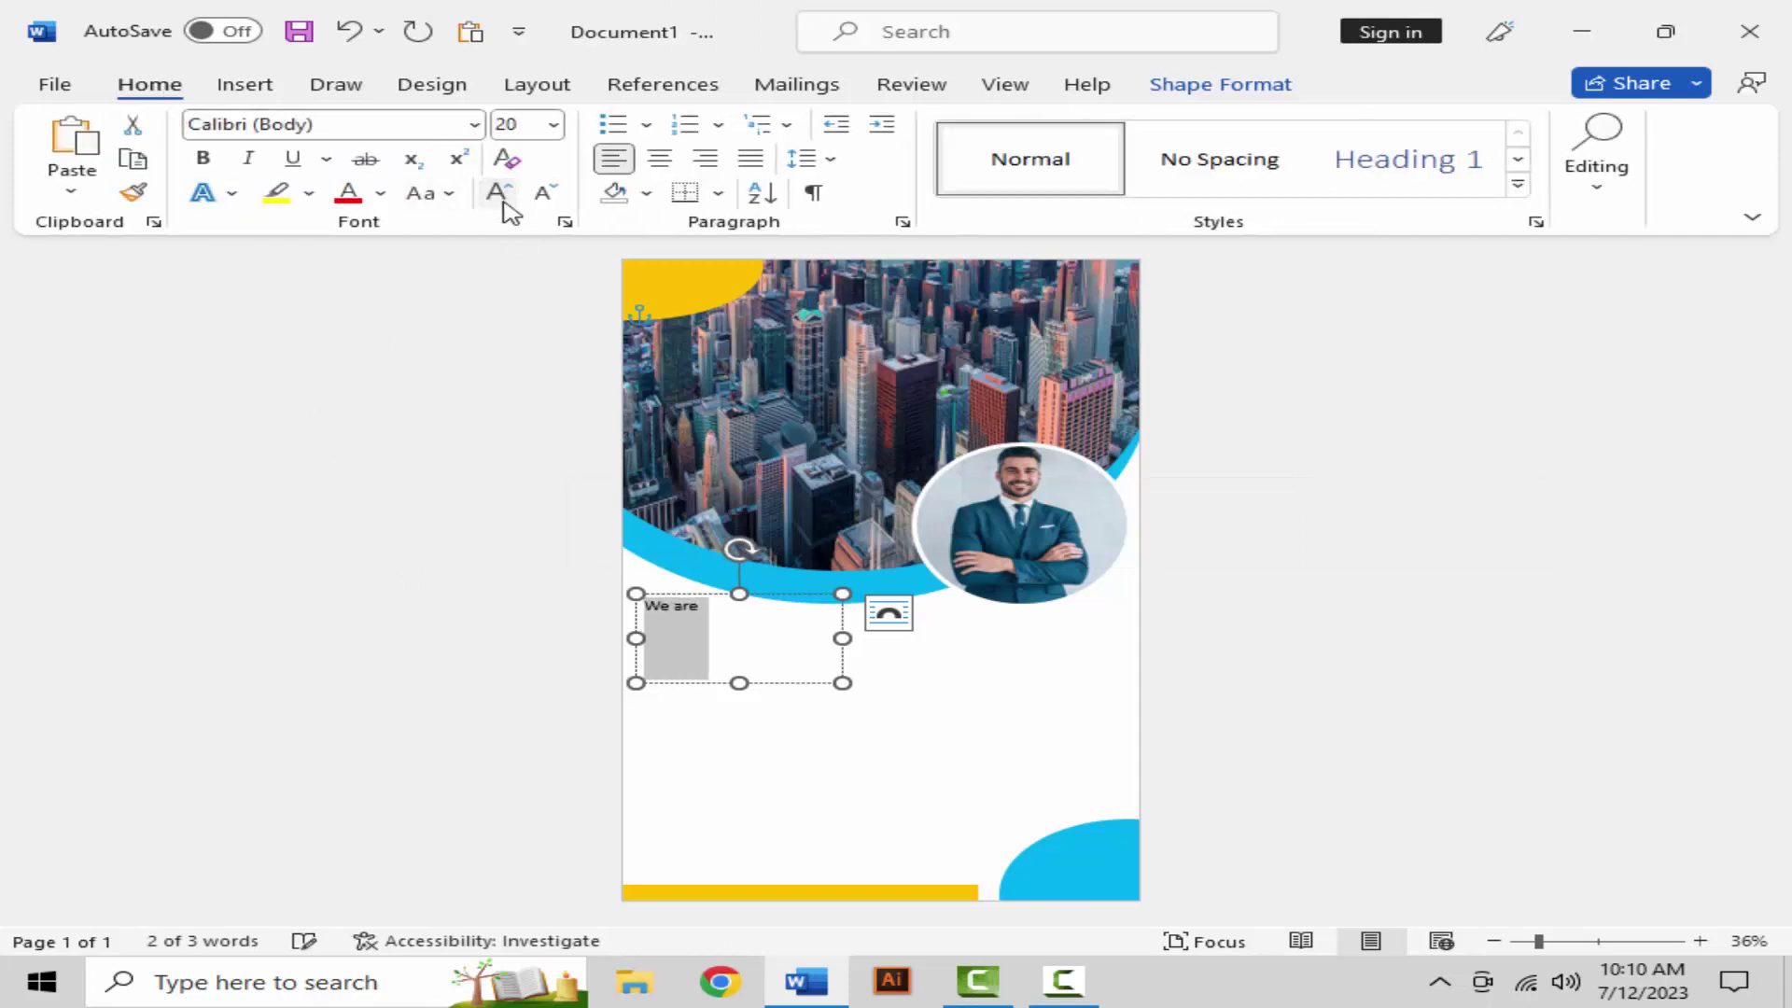
{"action": "left_click", "coordinate": [505, 204]}
{"action": "left_click", "coordinate": [505, 203]}
{"action": "left_click", "coordinate": [505, 203]}
{"action": "left_click", "coordinate": [505, 204]}
{"action": "left_click", "coordinate": [505, 204]}
{"action": "left_click", "coordinate": [505, 203]}
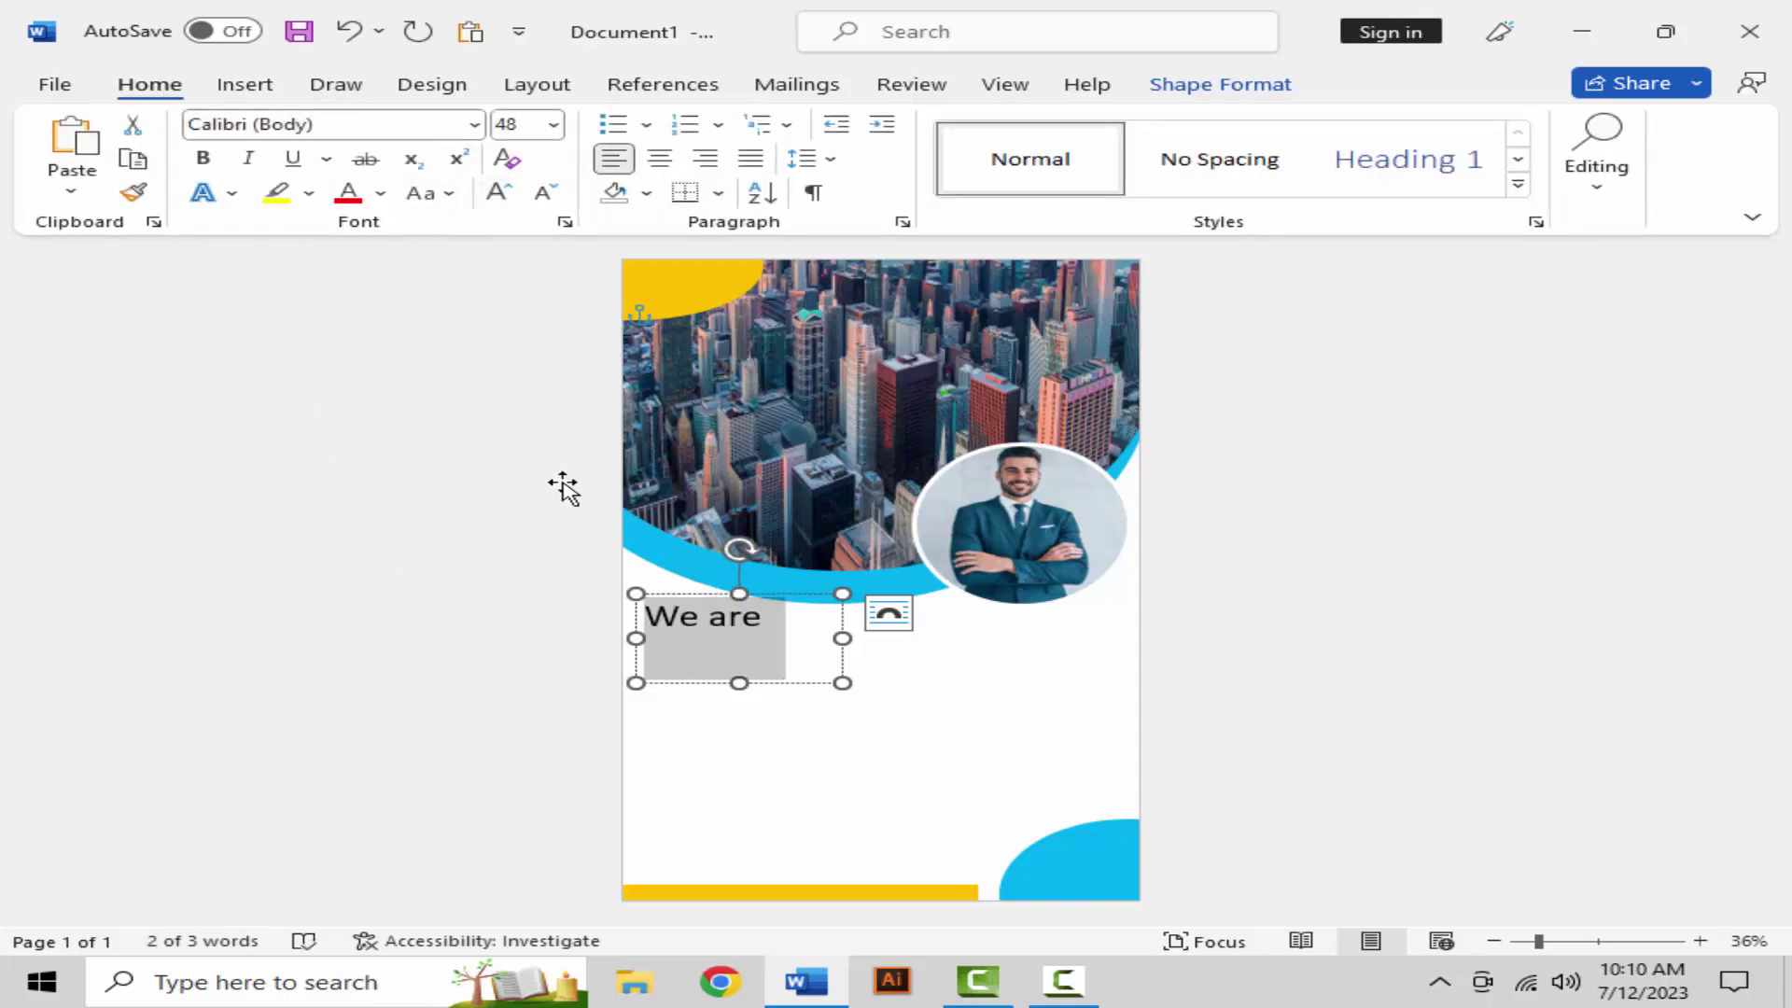
{"action": "left_click", "coordinate": [202, 158]}
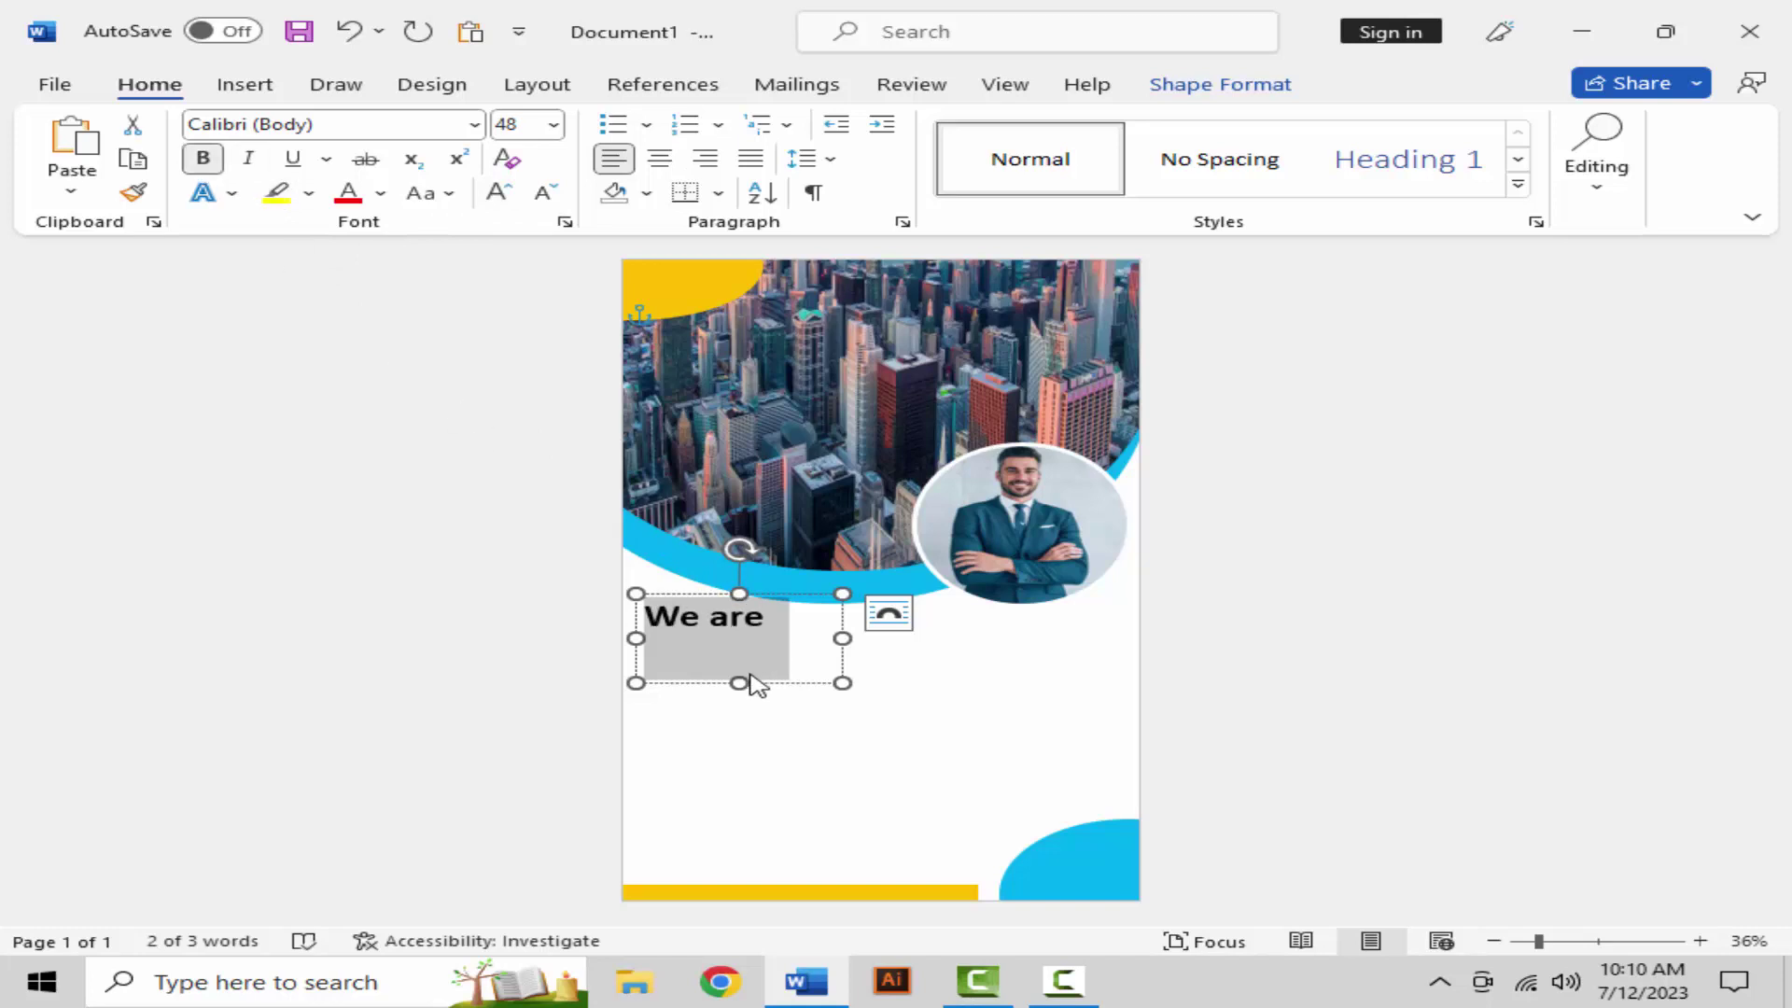
- Shrink the text box around 'We are' and move it to the page's left edge
{"action": "left_click_drag", "start_coordinate": [736, 680], "coordinate": [742, 650]}
{"action": "left_click_drag", "start_coordinate": [842, 621], "coordinate": [788, 622]}
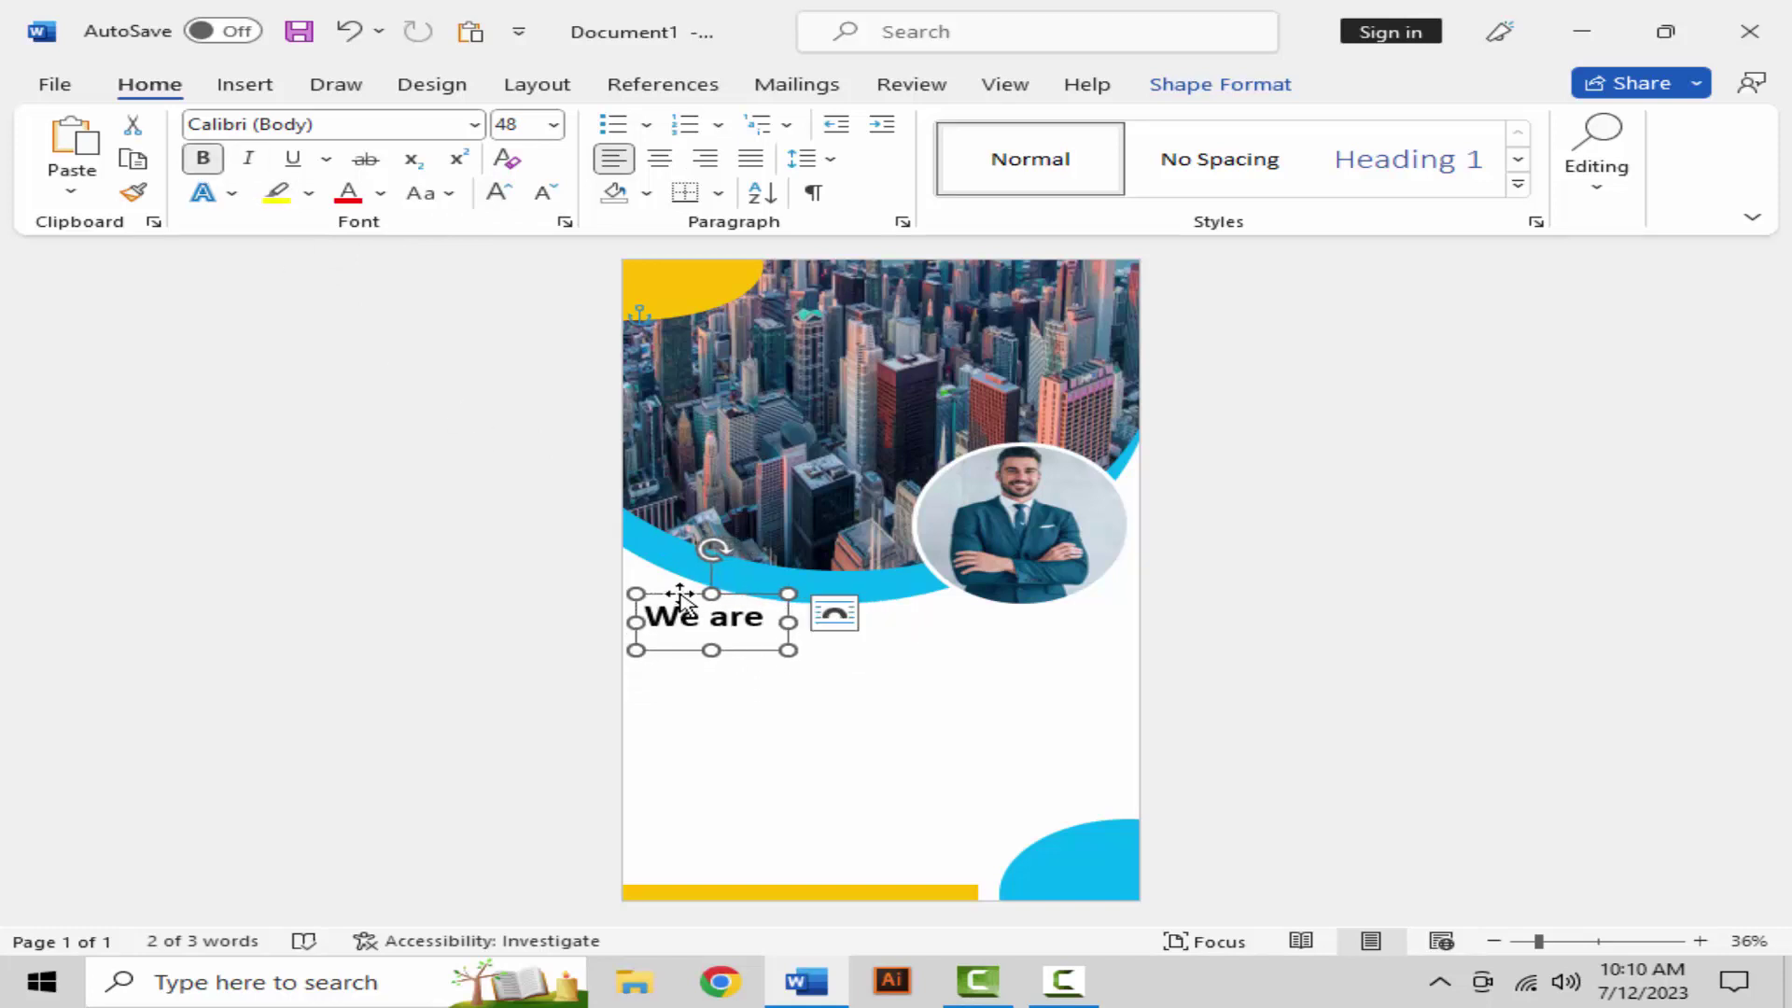
{"action": "left_click_drag", "start_coordinate": [679, 594], "coordinate": [664, 590]}
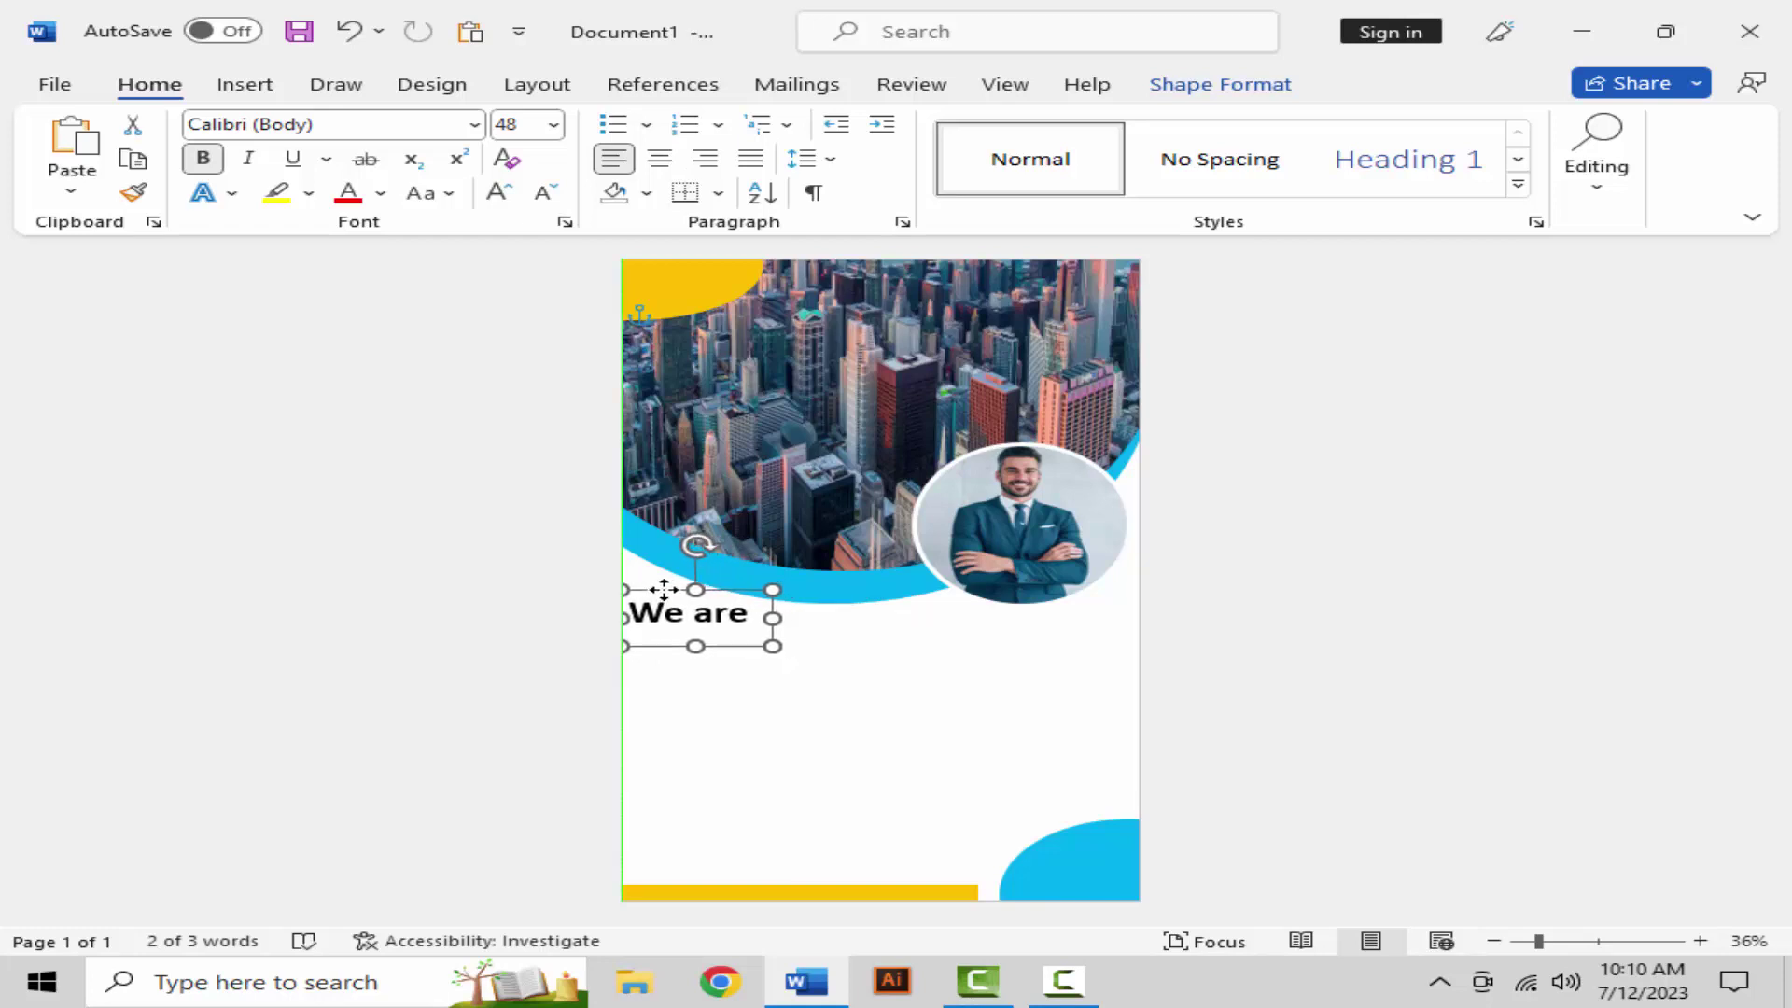
{"action": "left_click", "coordinate": [968, 718]}
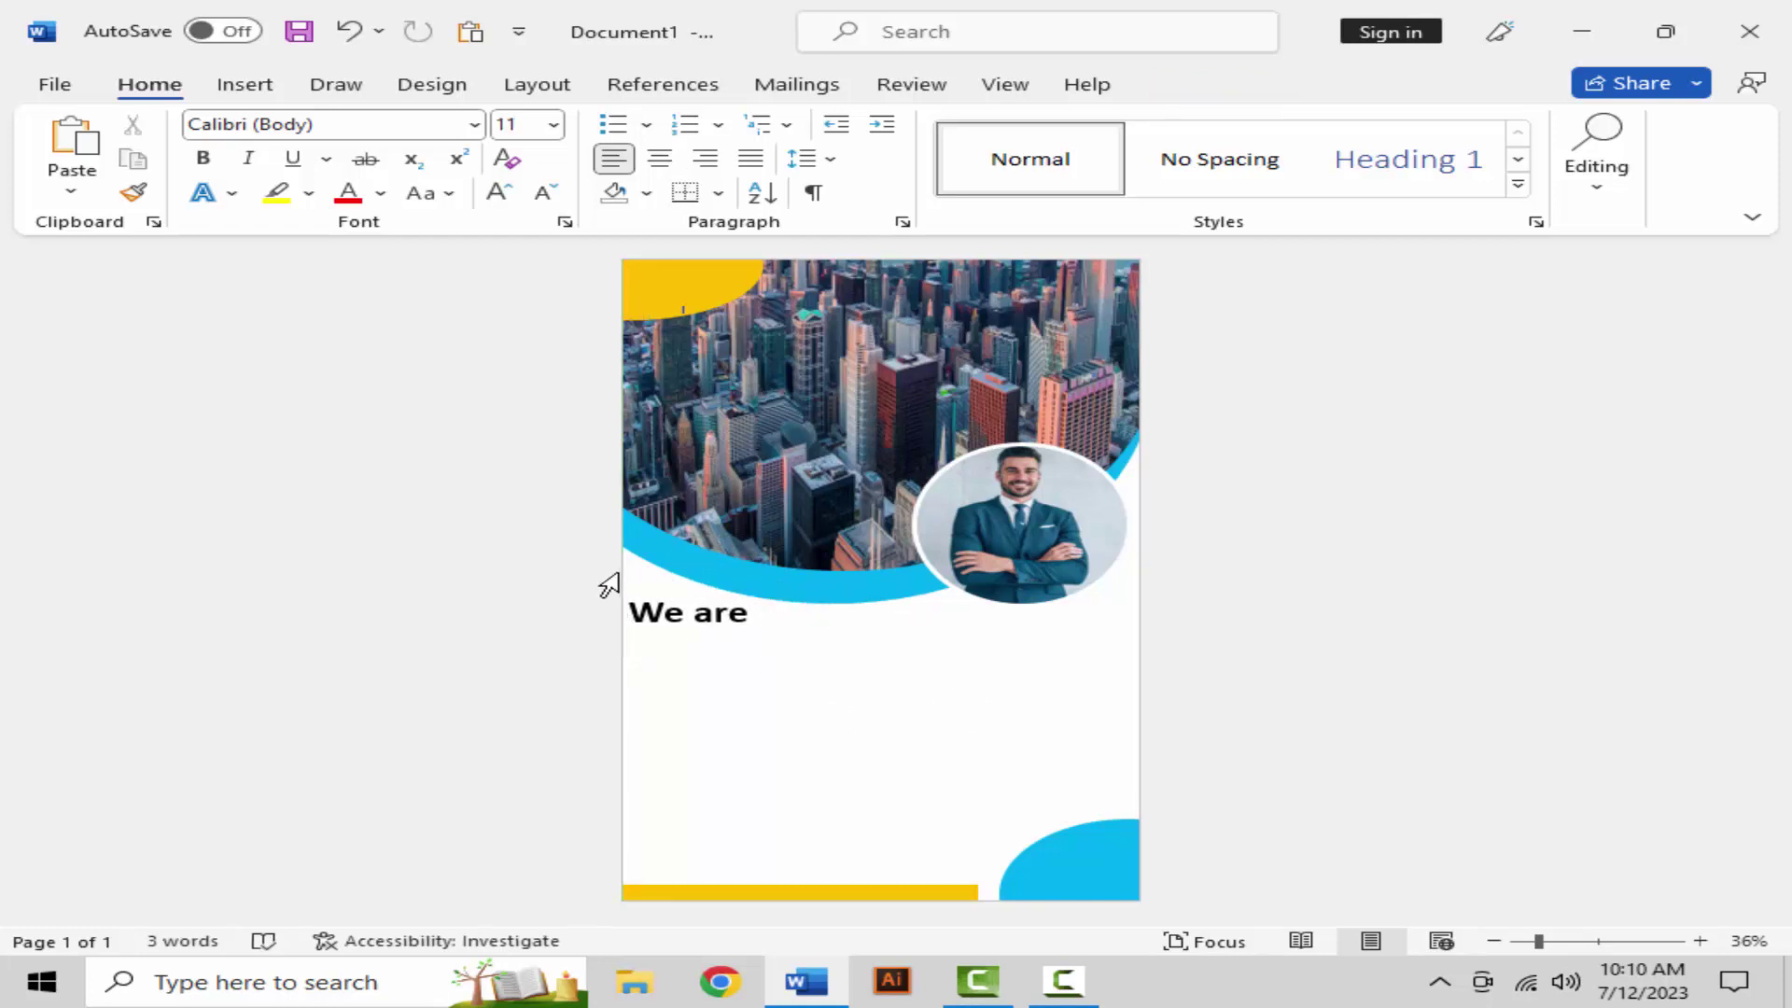
{"action": "left_click", "coordinate": [686, 611]}
- Copy the 'We are' text box and place the pasted copy beneath it
{"action": "right_click", "coordinate": [661, 592]}
{"action": "key", "text": "Escape"}
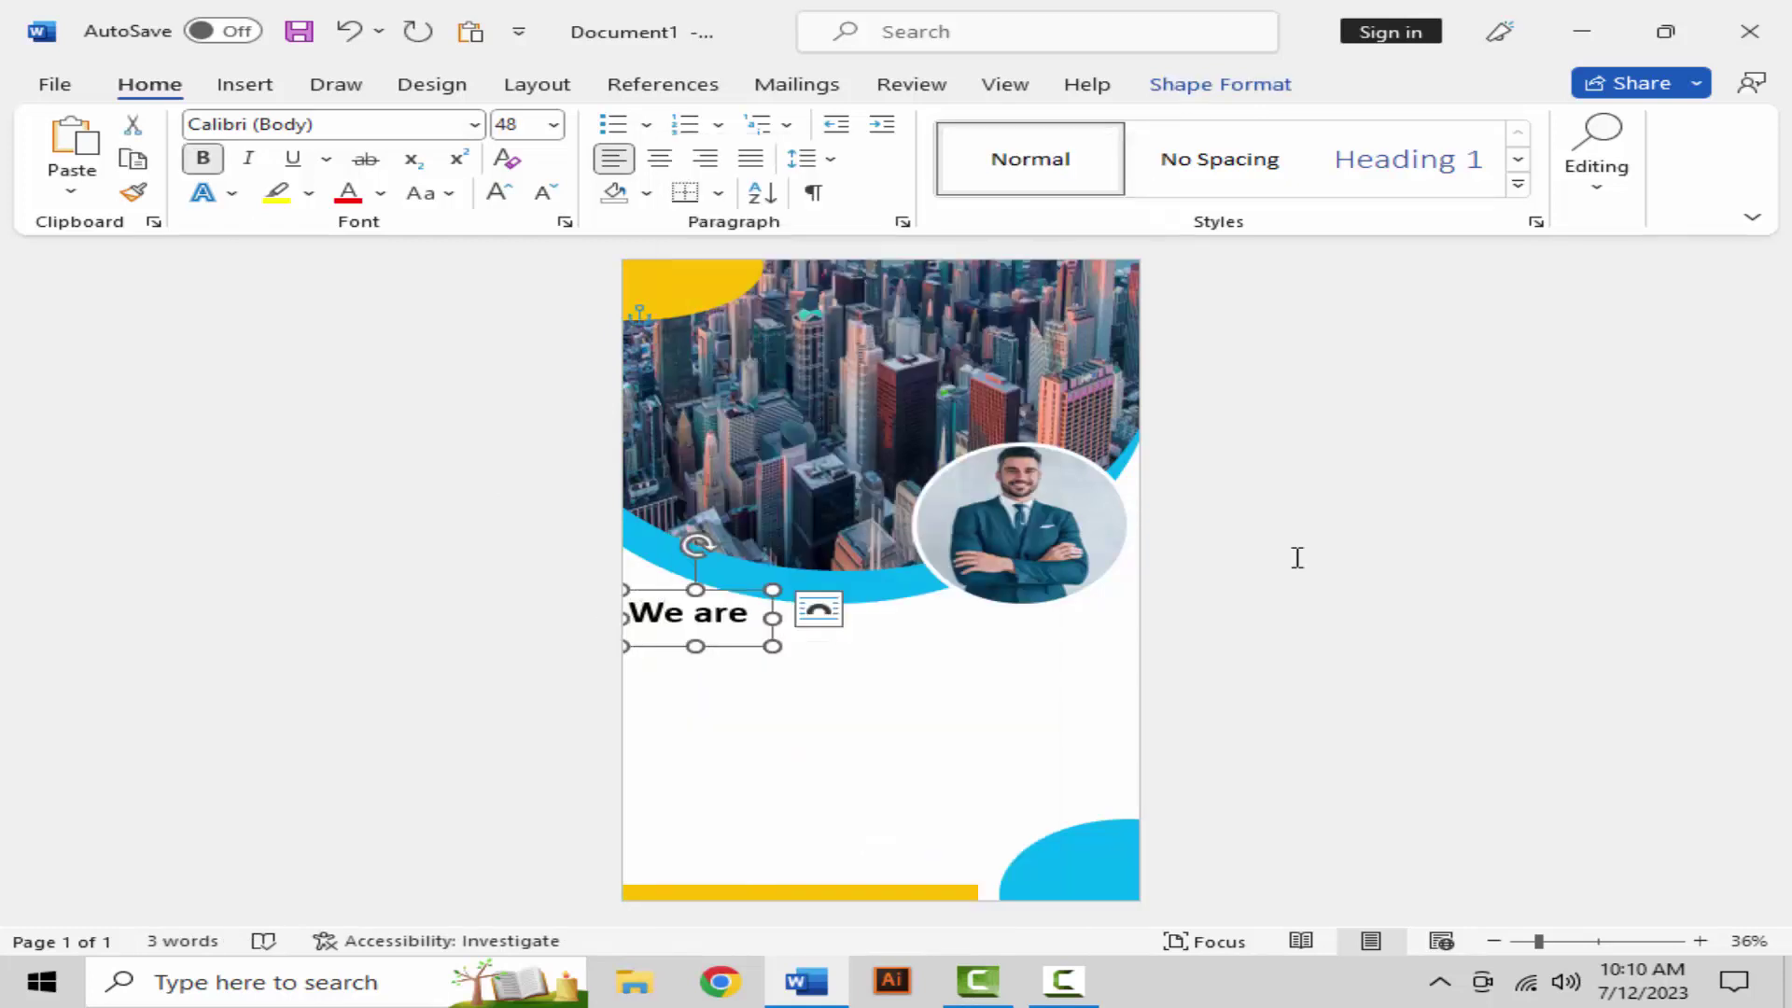
{"action": "right_click", "coordinate": [1032, 594]}
{"action": "left_click", "coordinate": [1113, 263]}
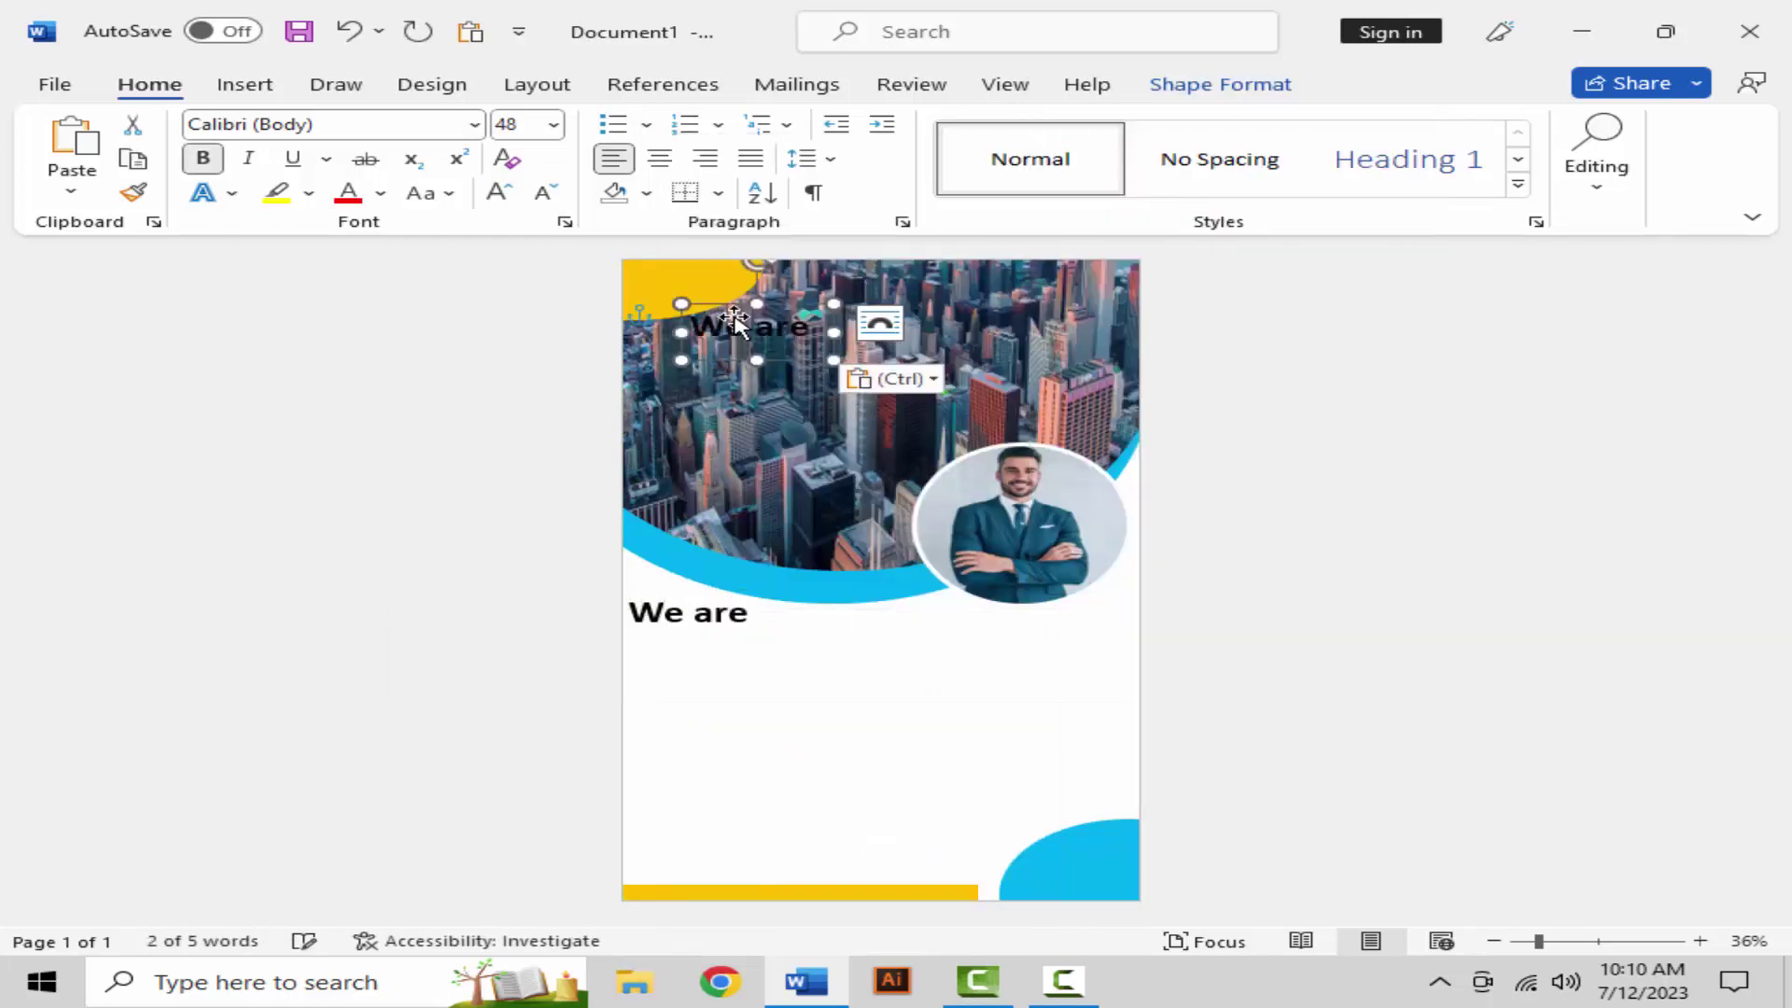
{"action": "left_click_drag", "start_coordinate": [725, 305], "coordinate": [666, 616]}
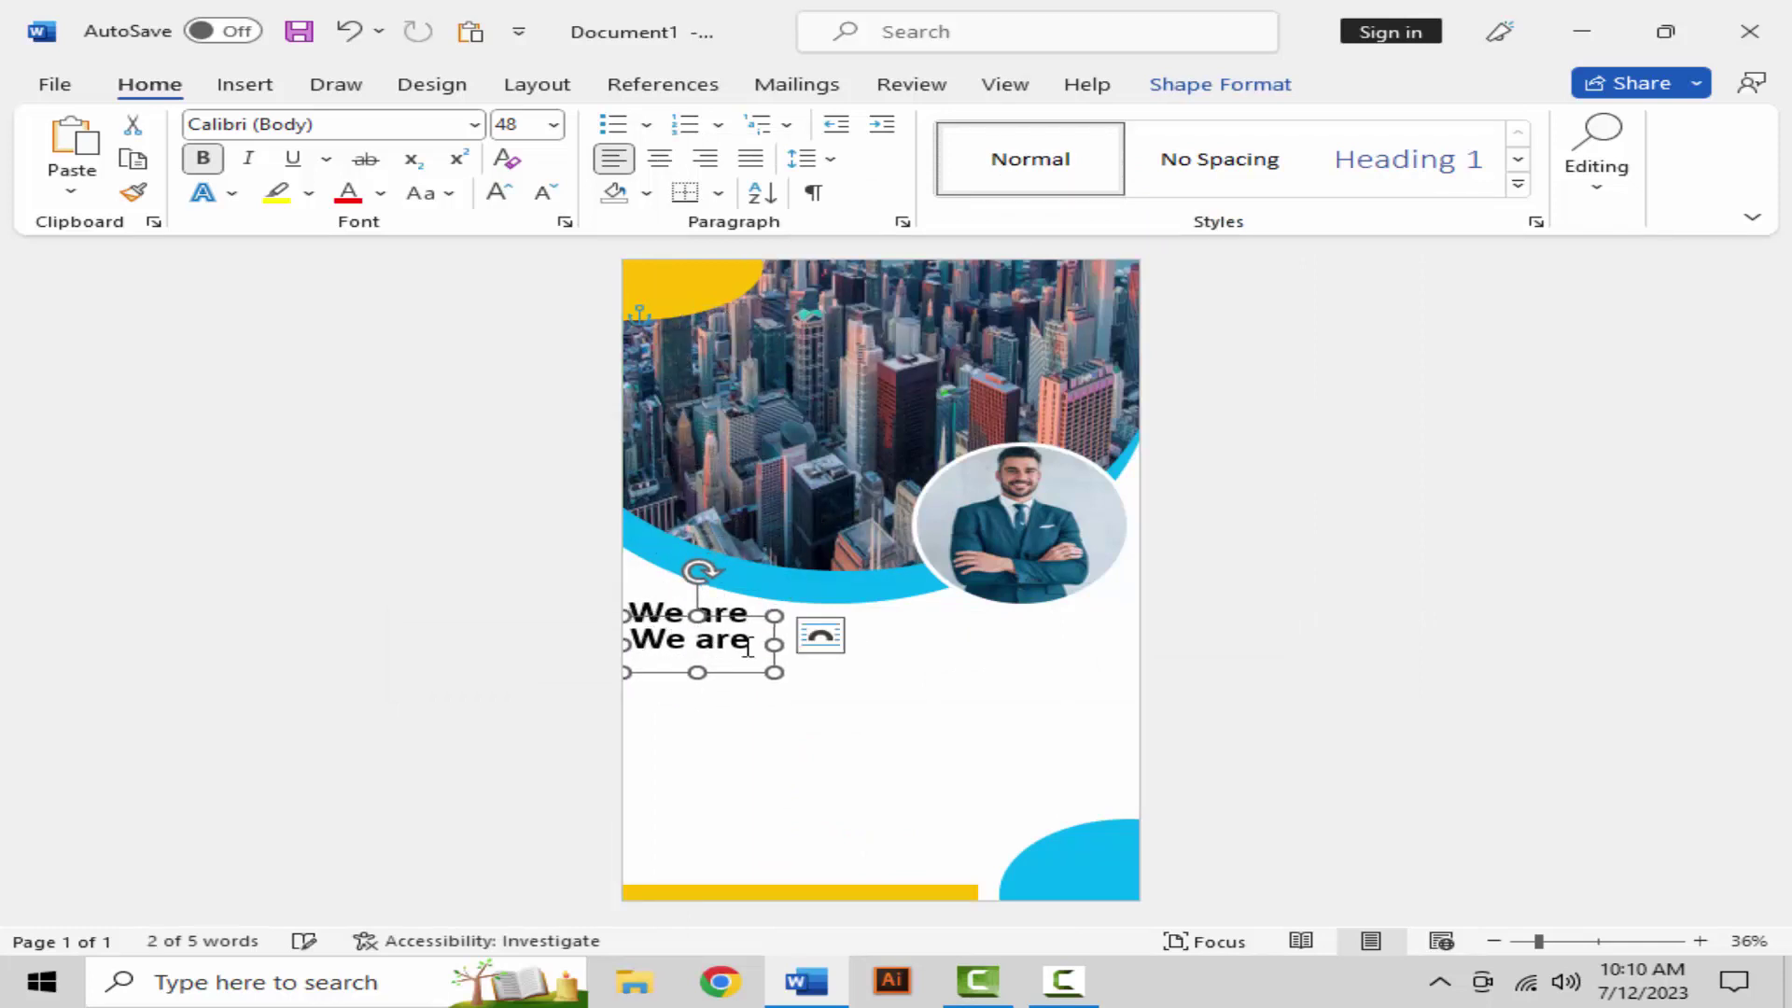
- Replace the copy's text with 'Expert', keeping it at 48 pt
{"action": "left_click_drag", "start_coordinate": [746, 644], "coordinate": [608, 635]}
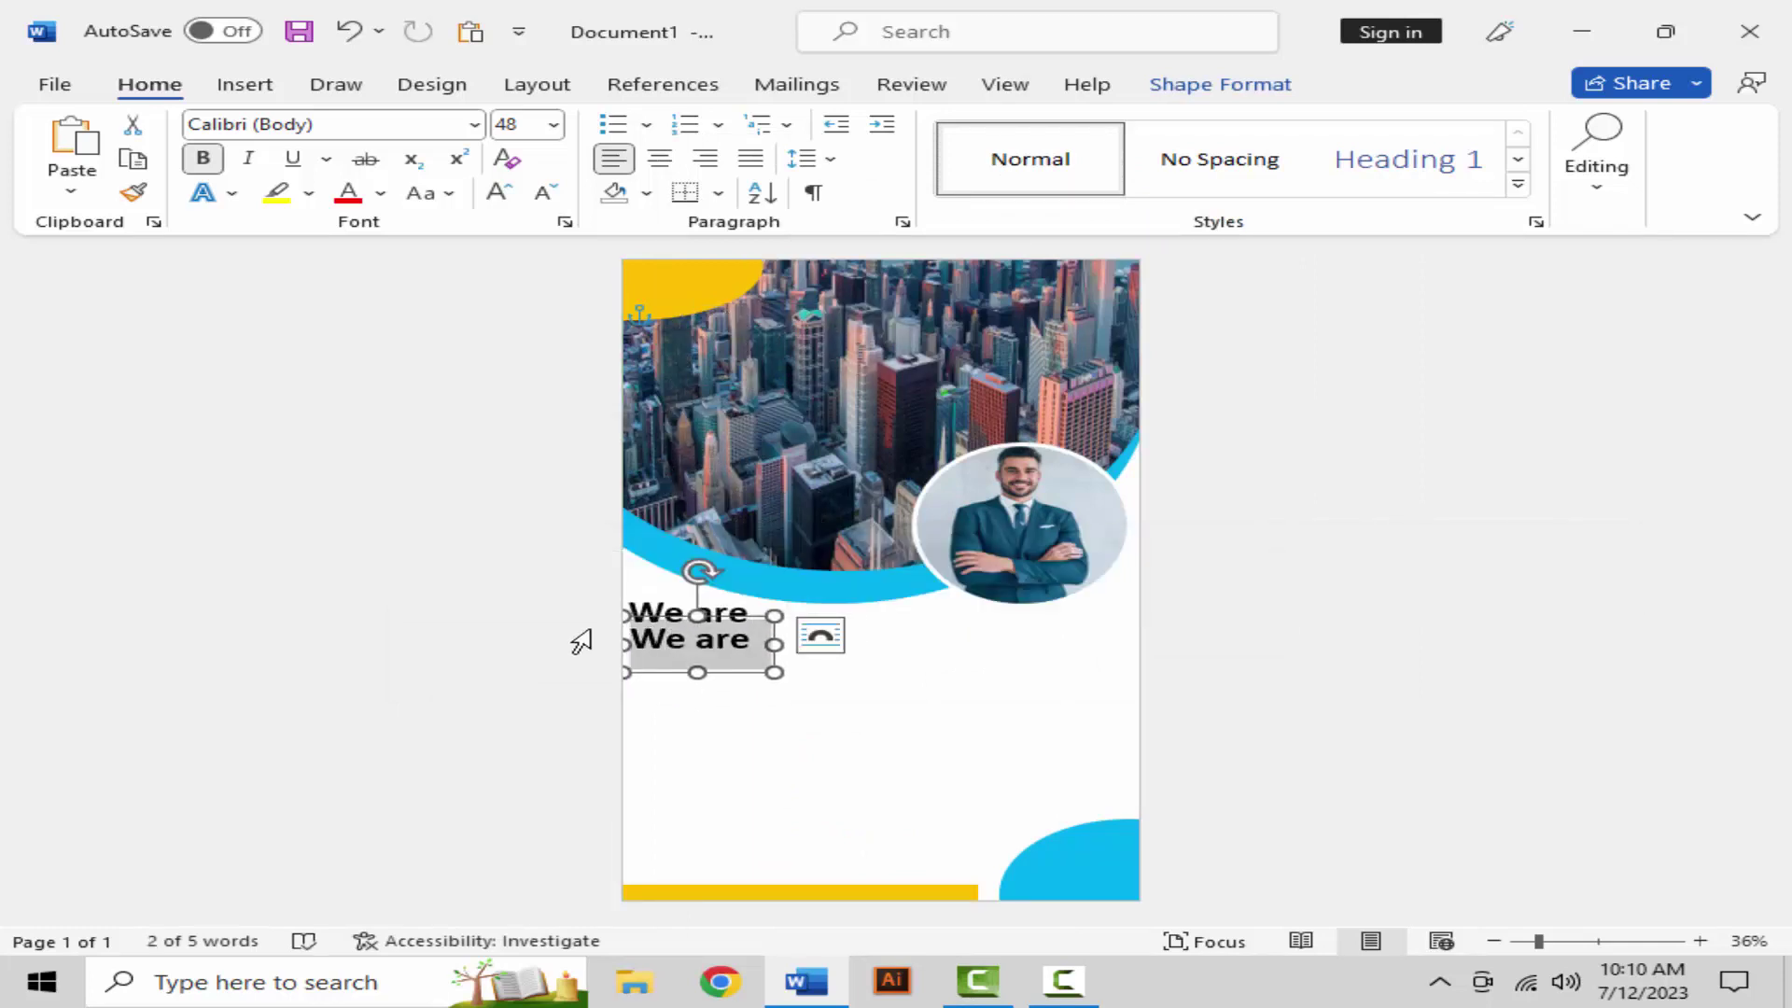
{"action": "type", "text": "Exp"}
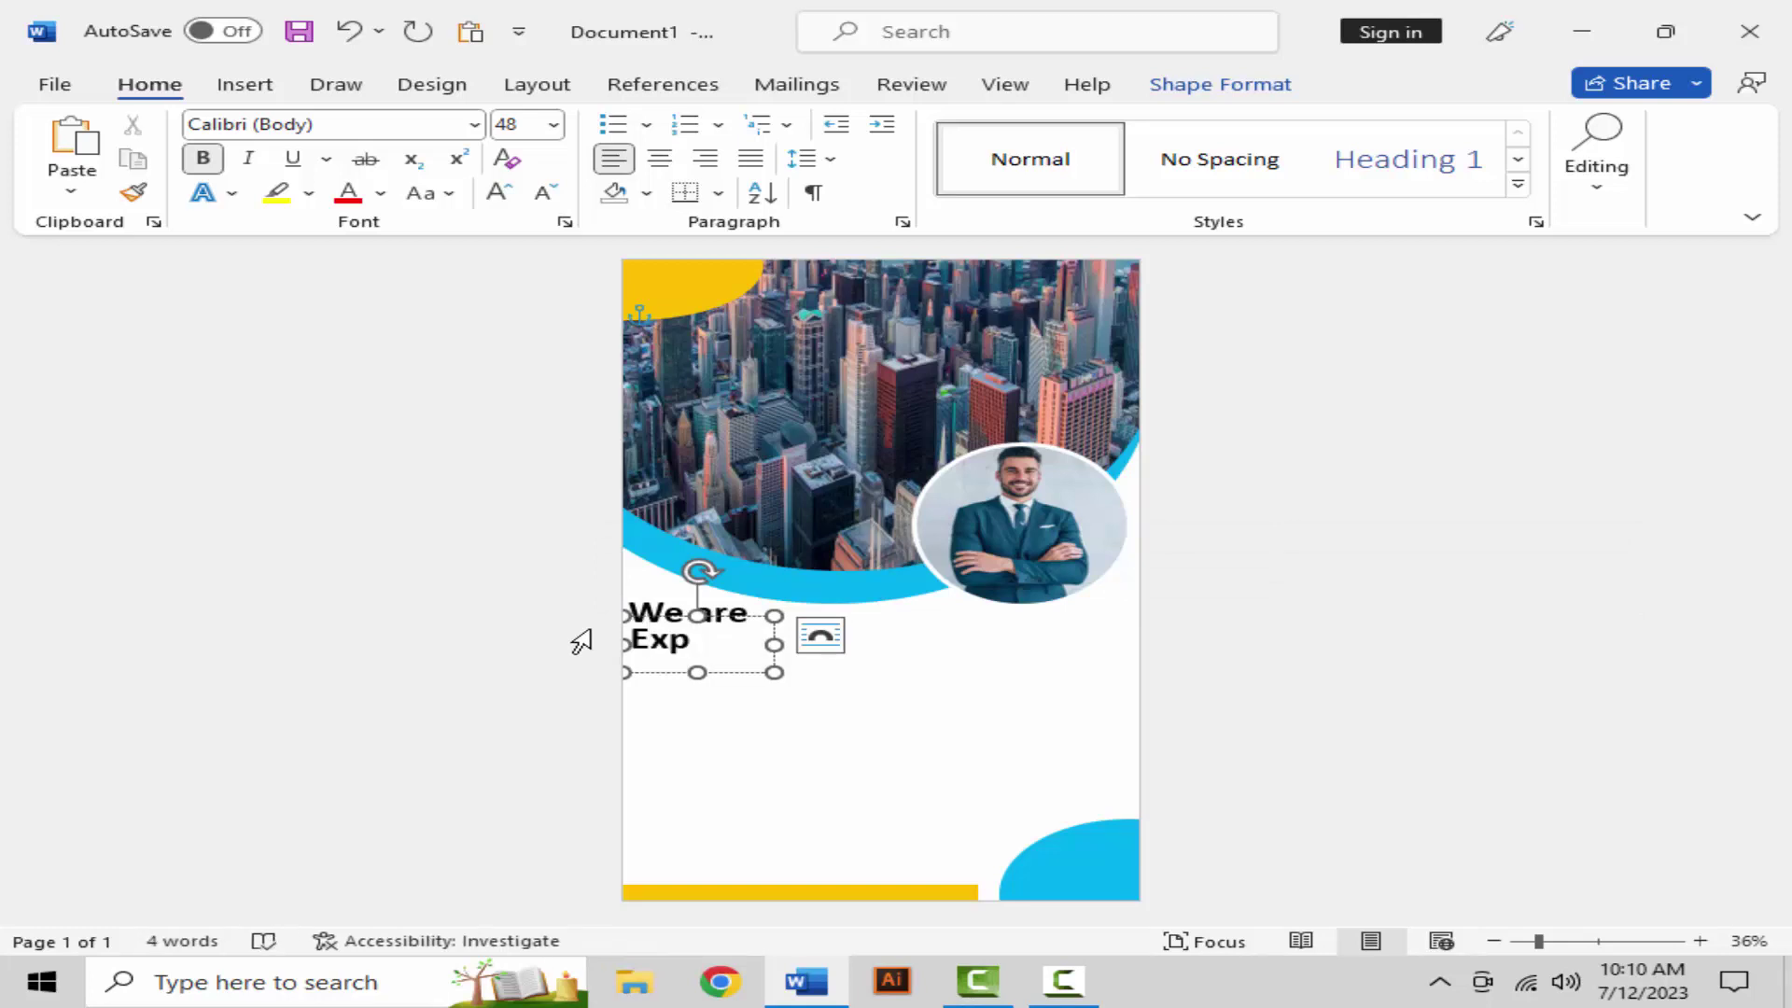
{"action": "type", "text": "ert"}
{"action": "left_click_drag", "start_coordinate": [752, 642], "coordinate": [573, 642]}
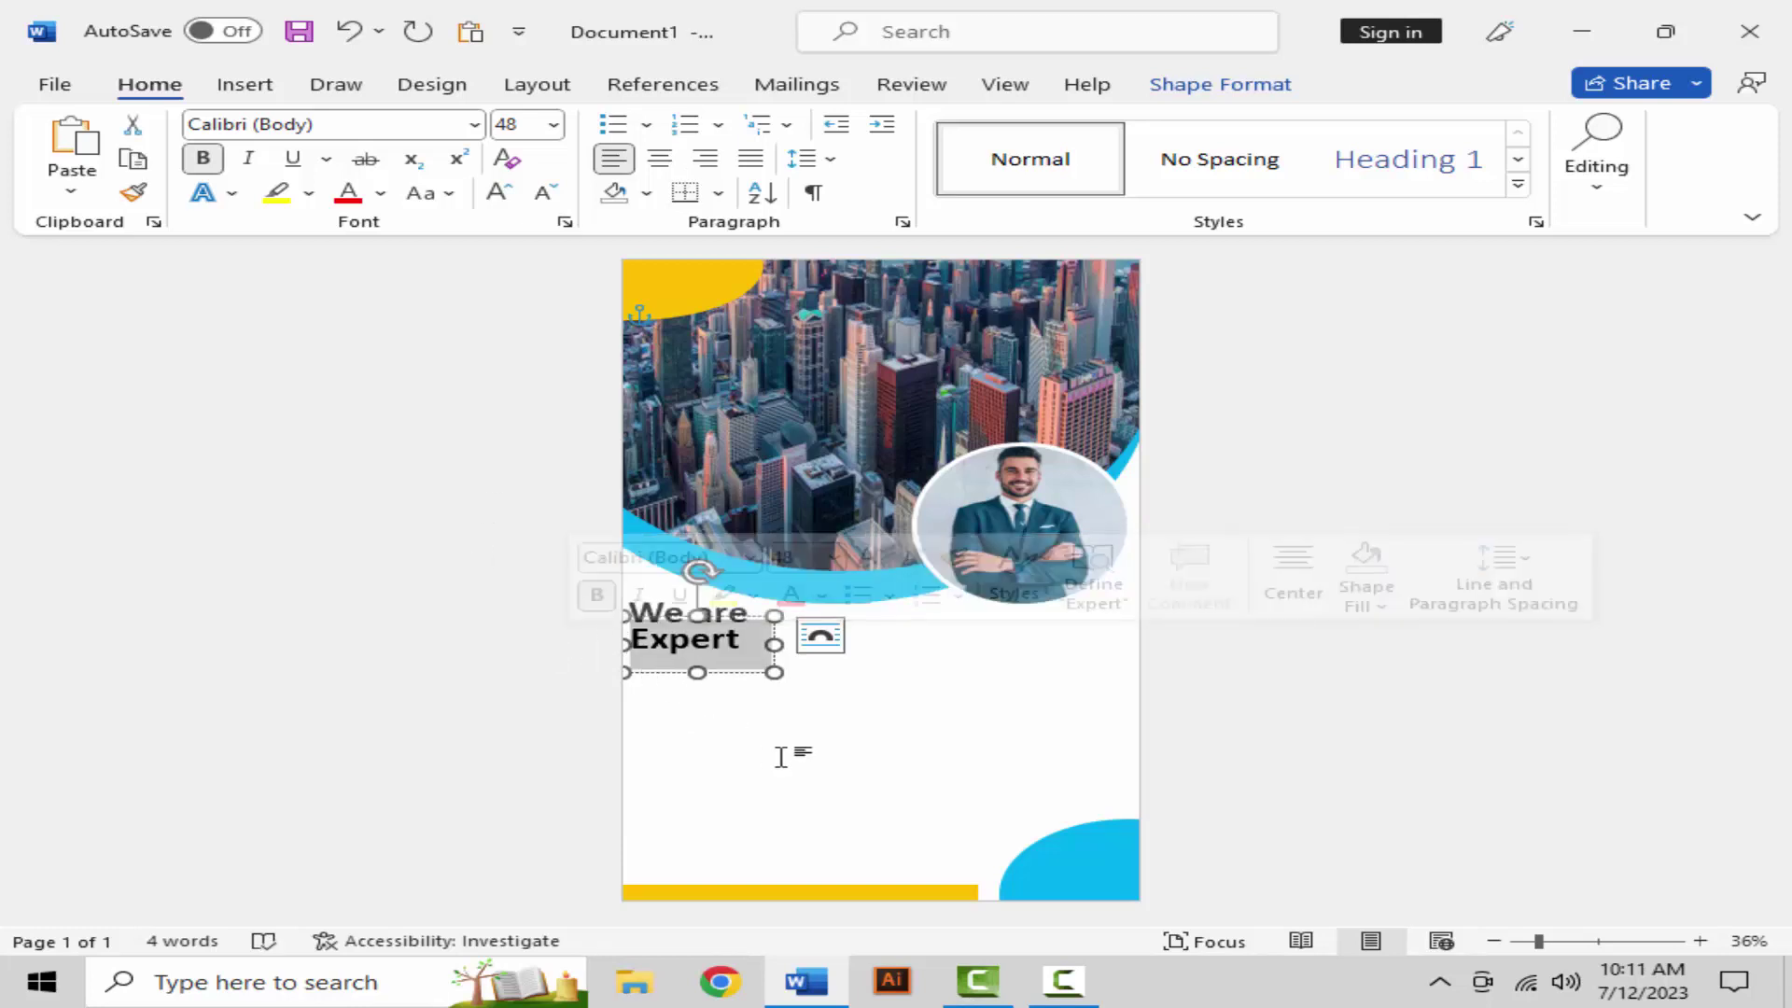
{"action": "left_click", "coordinate": [496, 194]}
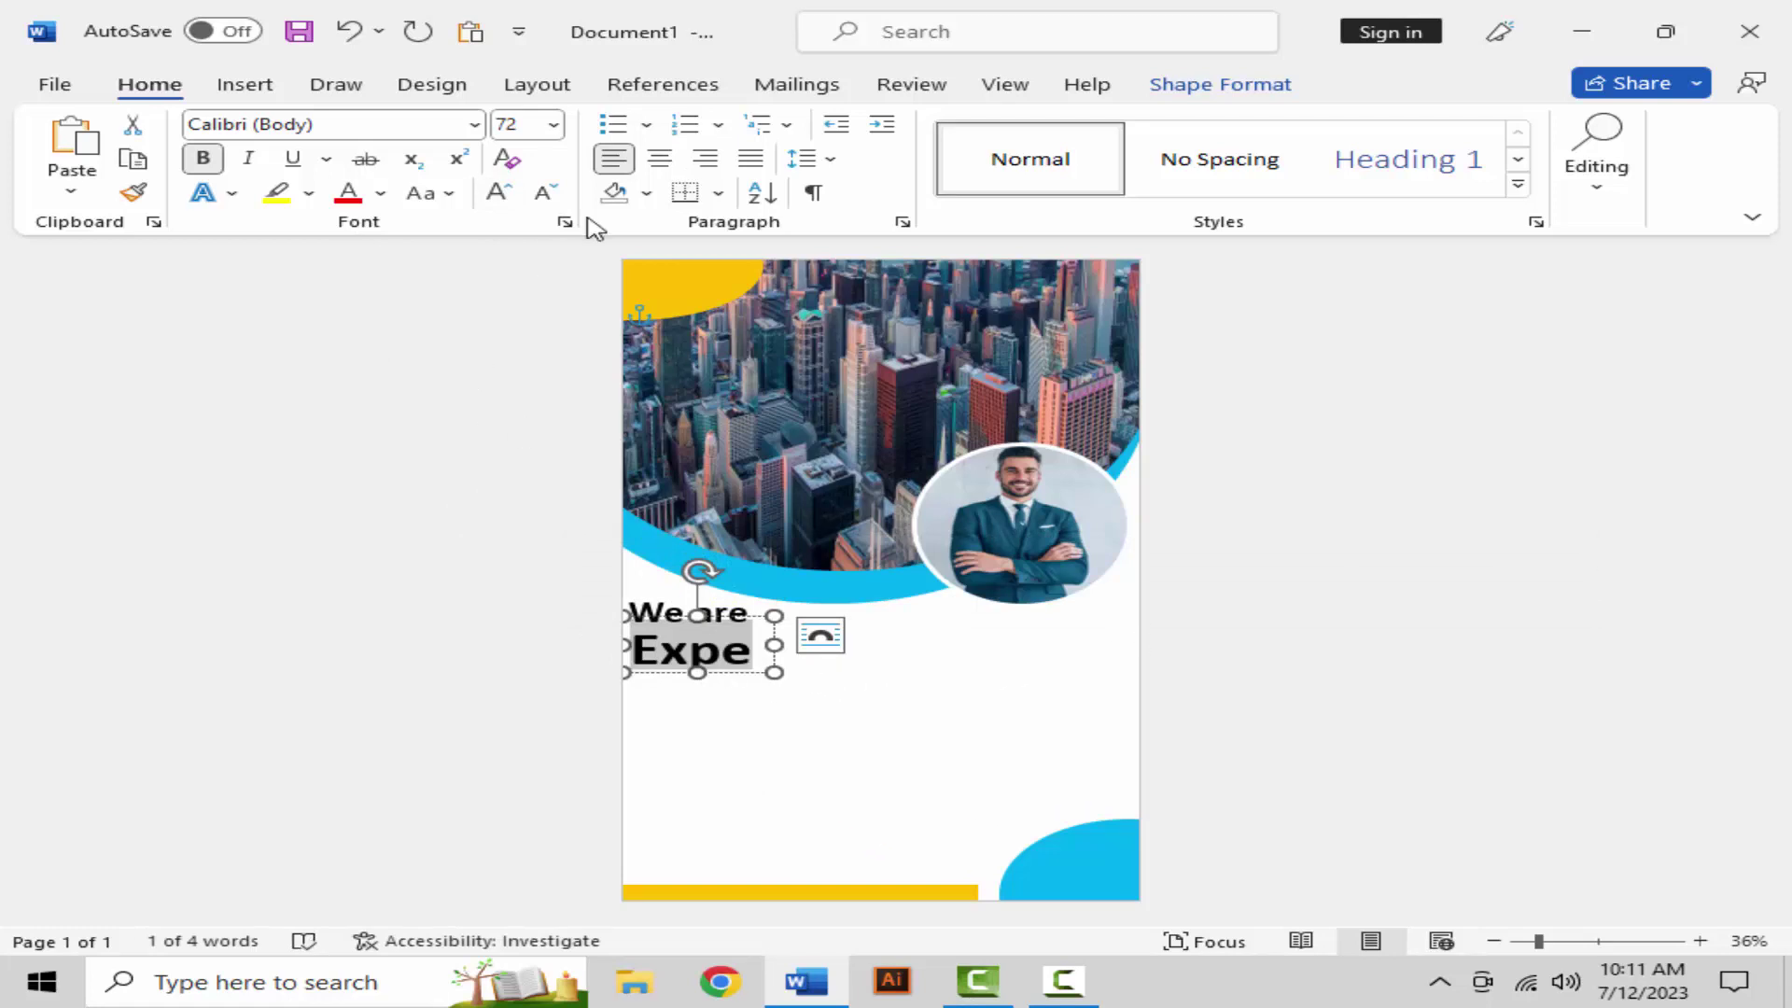
{"action": "left_click", "coordinate": [545, 194]}
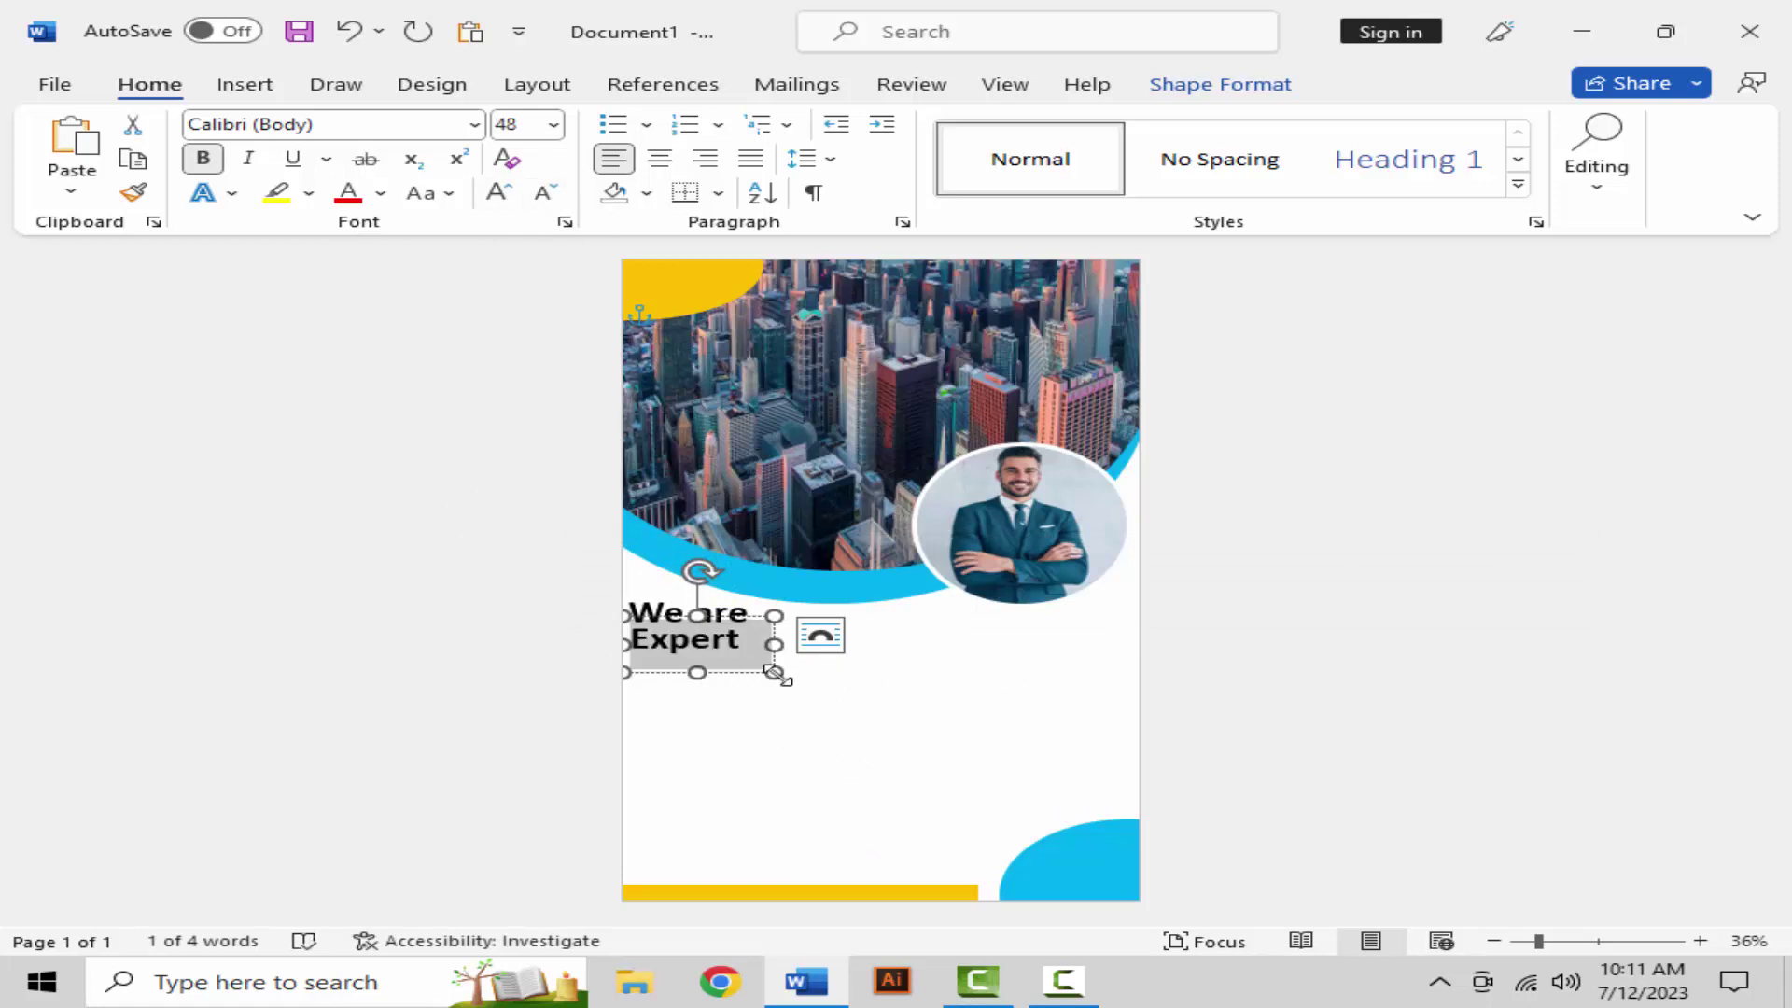
- Slightly enlarge the Expert box and align it under 'We are'
{"action": "left_click_drag", "start_coordinate": [766, 679], "coordinate": [780, 683]}
{"action": "left_click", "coordinate": [828, 668]}
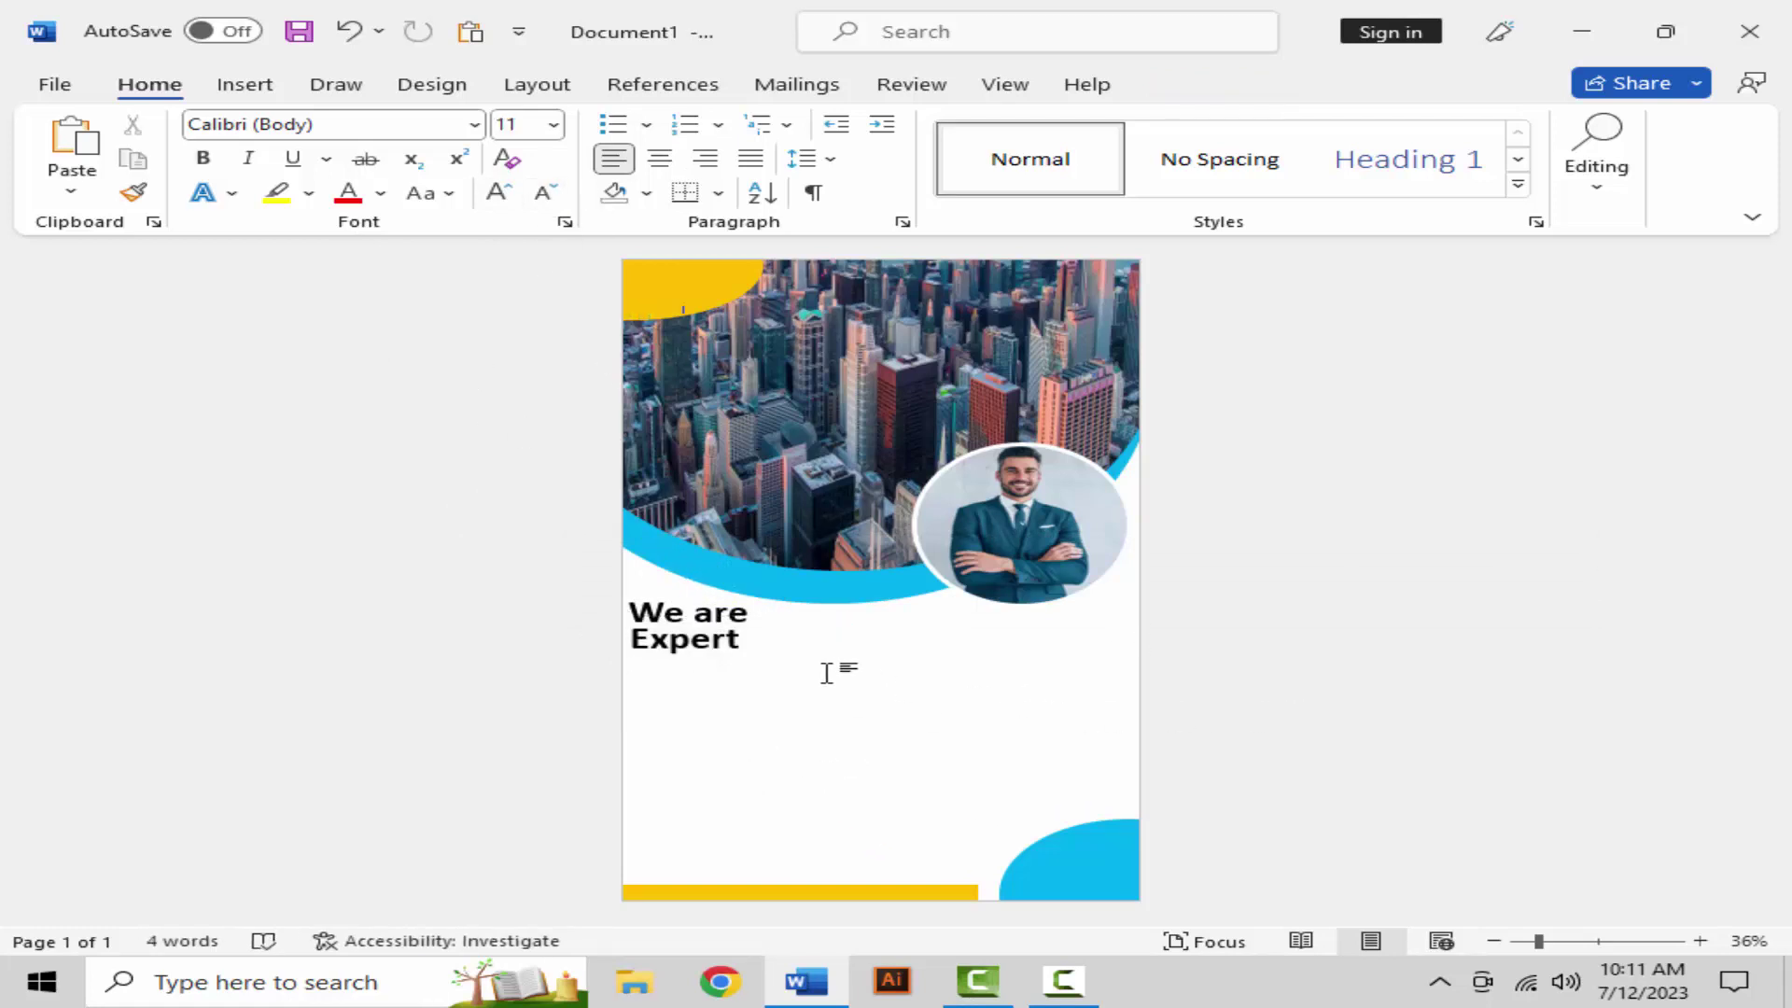
{"action": "left_click", "coordinate": [673, 615]}
{"action": "mouse_move", "coordinate": [667, 590]}
{"action": "left_mouse_down"}
{"action": "mouse_move", "coordinate": [688, 602]}
{"action": "mouse_move", "coordinate": [666, 590]}
{"action": "left_mouse_up"}
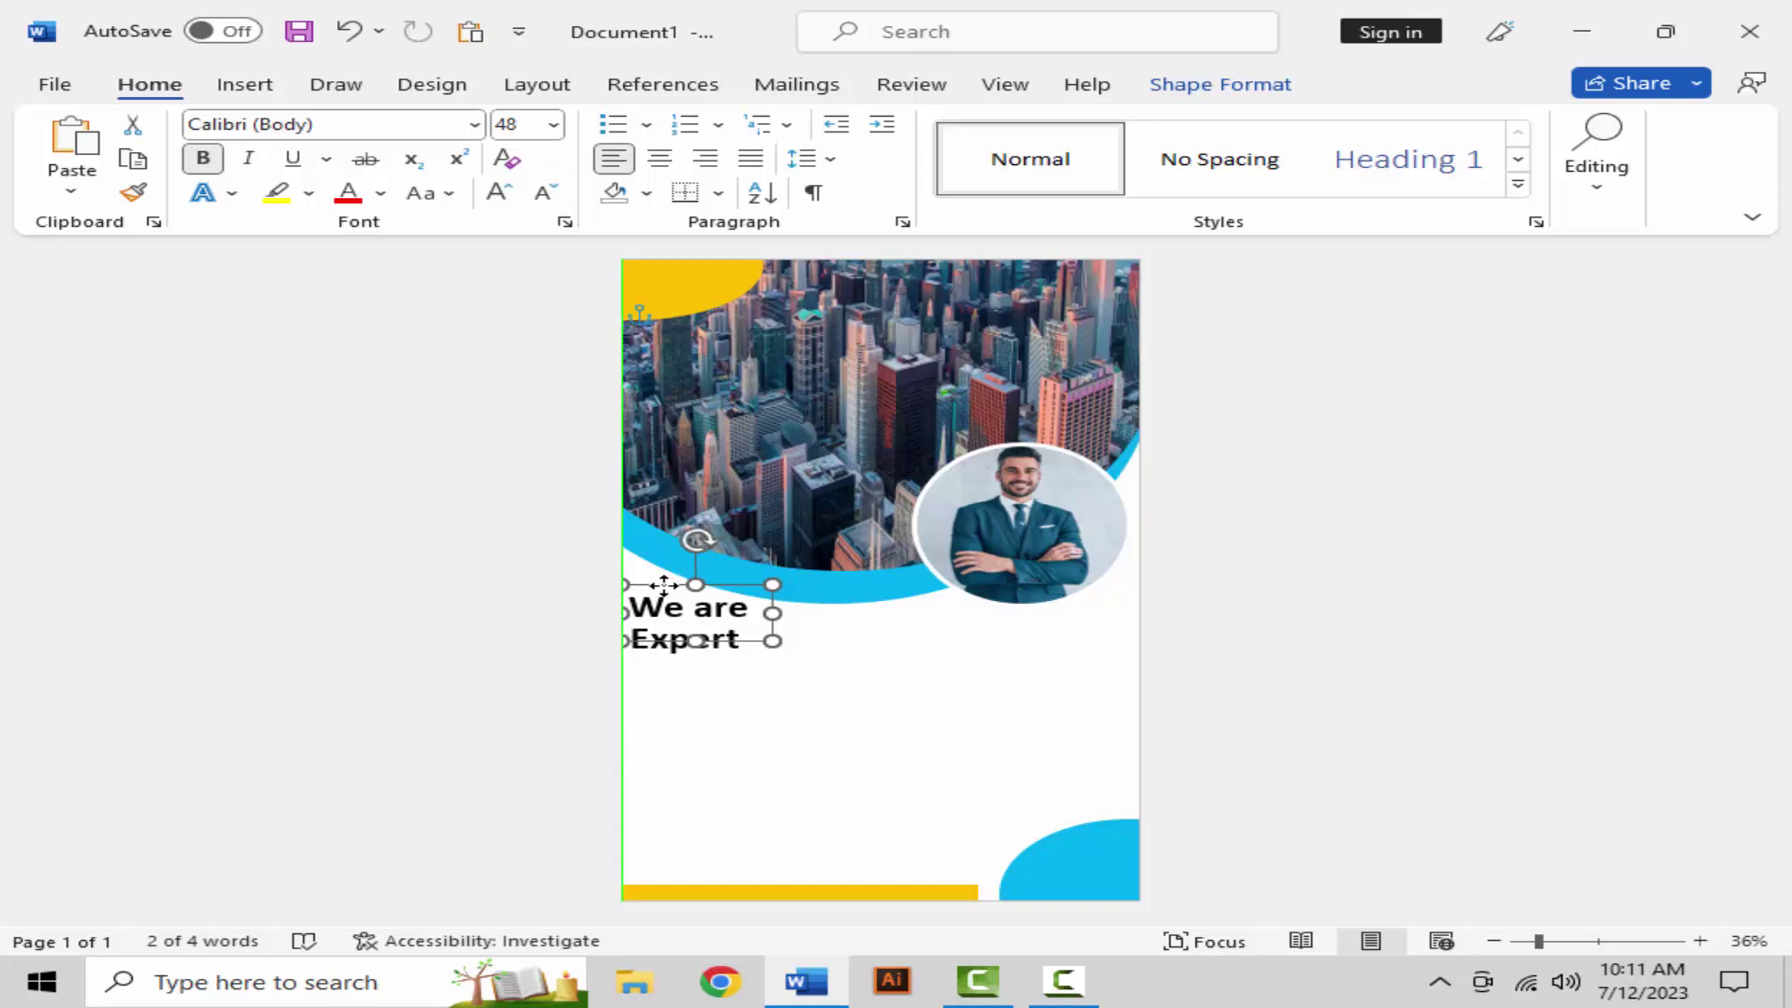
{"action": "left_click", "coordinate": [682, 676]}
{"action": "left_click", "coordinate": [670, 638]}
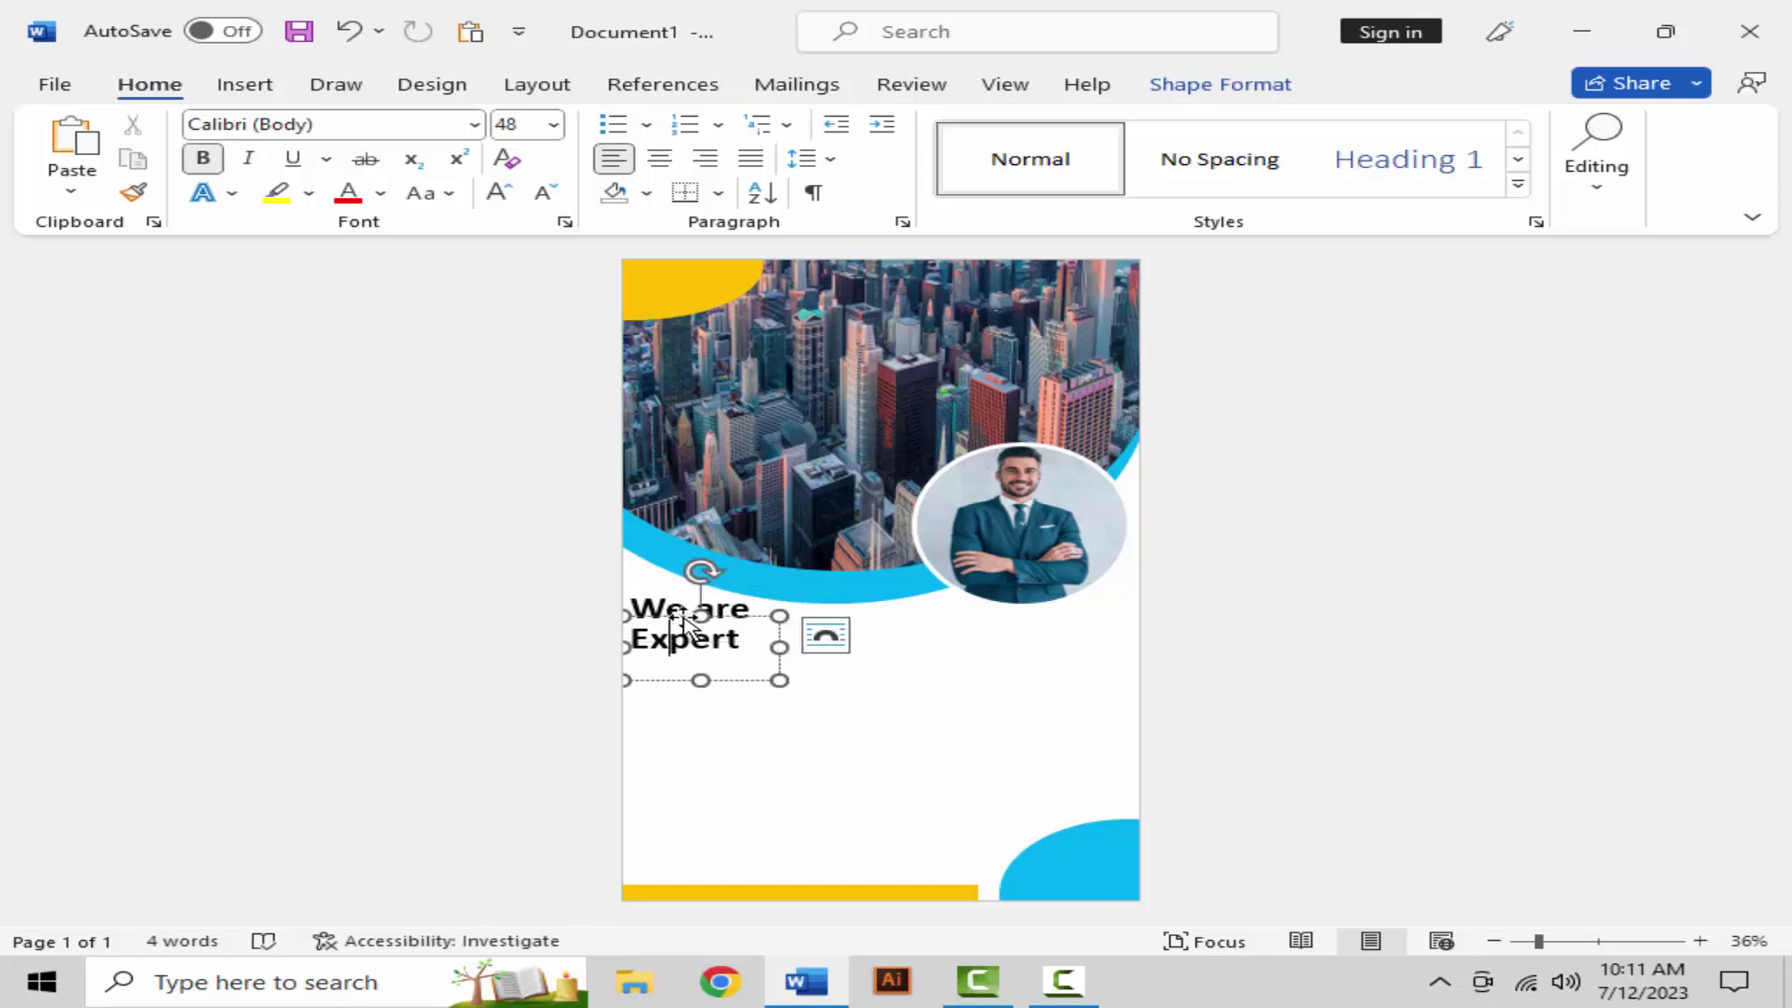
{"action": "left_click_drag", "start_coordinate": [682, 618], "coordinate": [689, 614]}
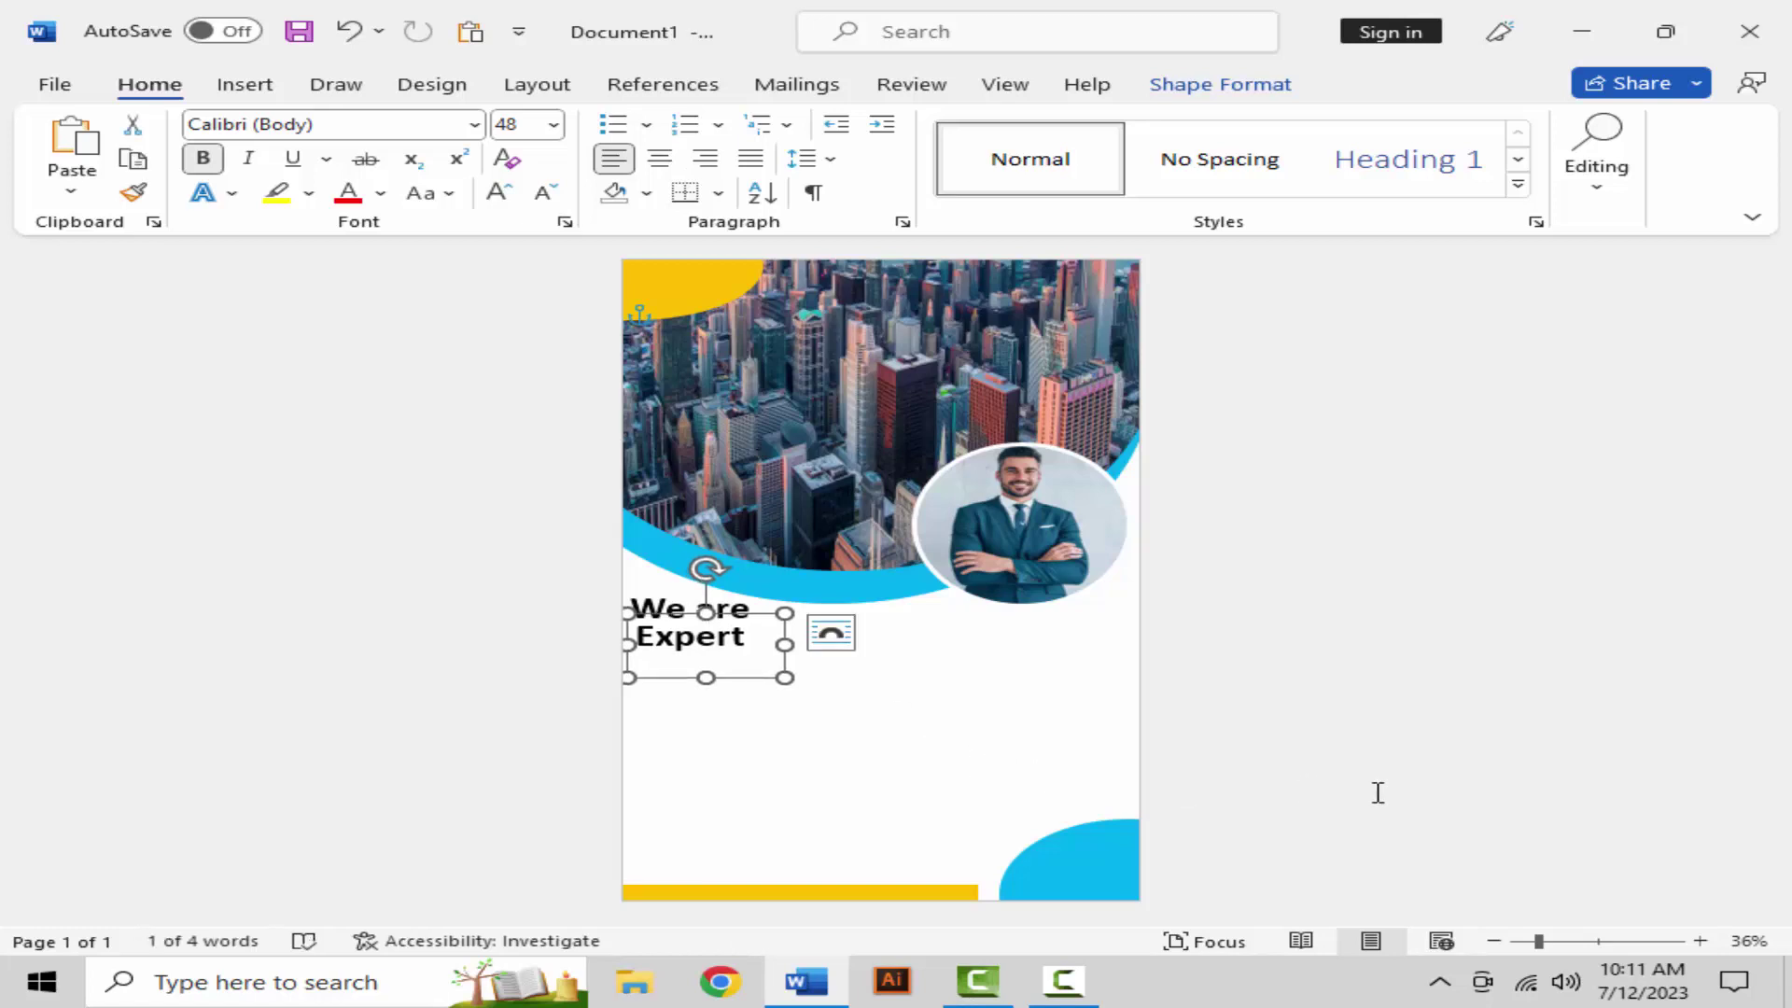
{"action": "left_click", "coordinate": [1226, 674]}
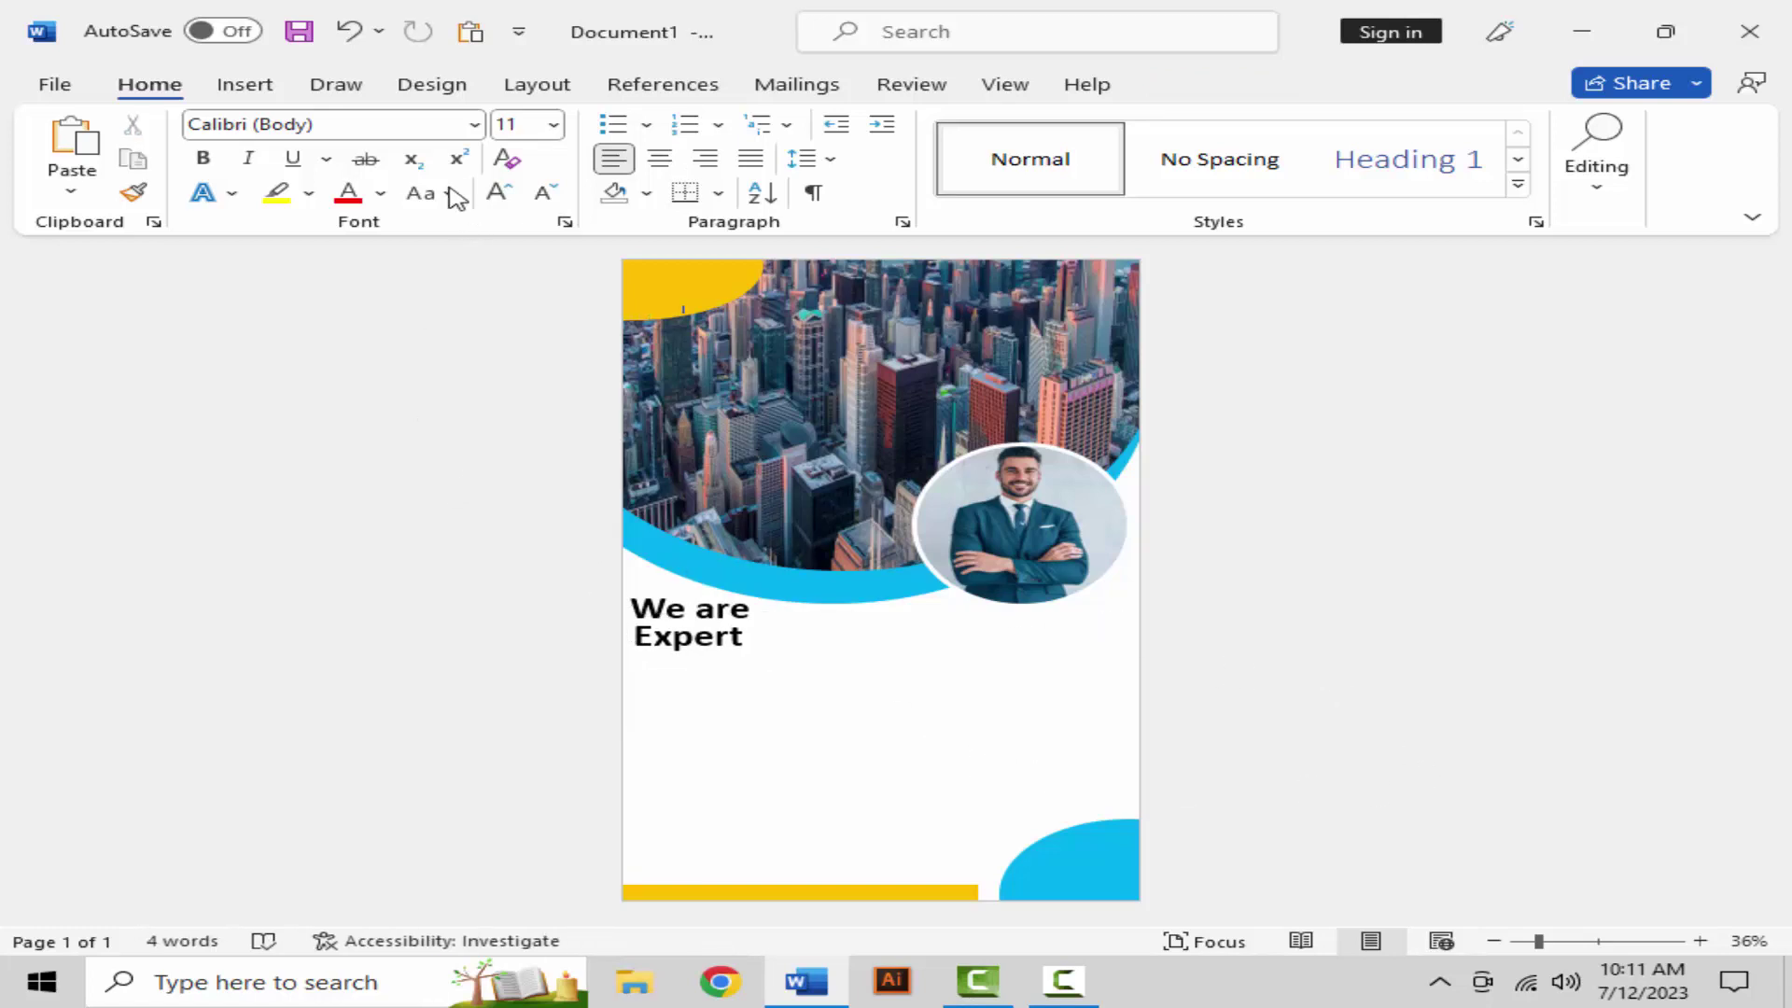
- Draw a new text box below 'We are Expert'
{"action": "left_click", "coordinate": [271, 82]}
{"action": "left_click", "coordinate": [387, 126]}
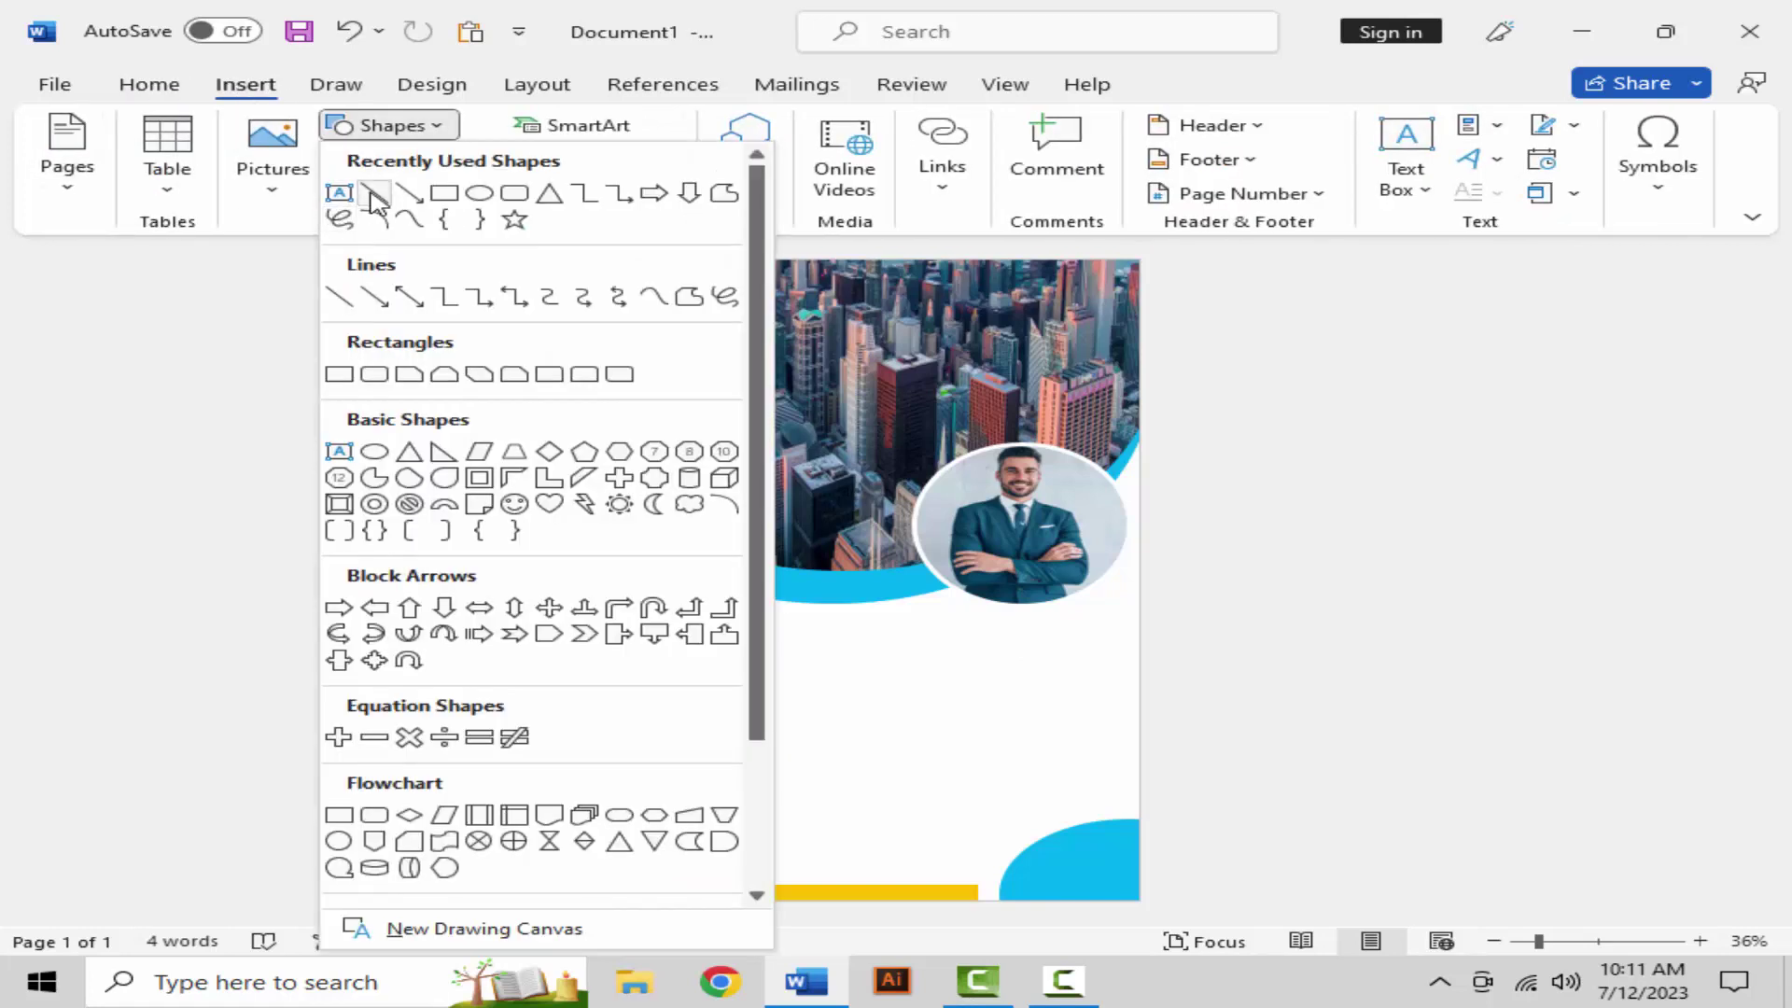
{"action": "left_click", "coordinate": [344, 188]}
{"action": "left_click_drag", "start_coordinate": [632, 656], "coordinate": [890, 720]}
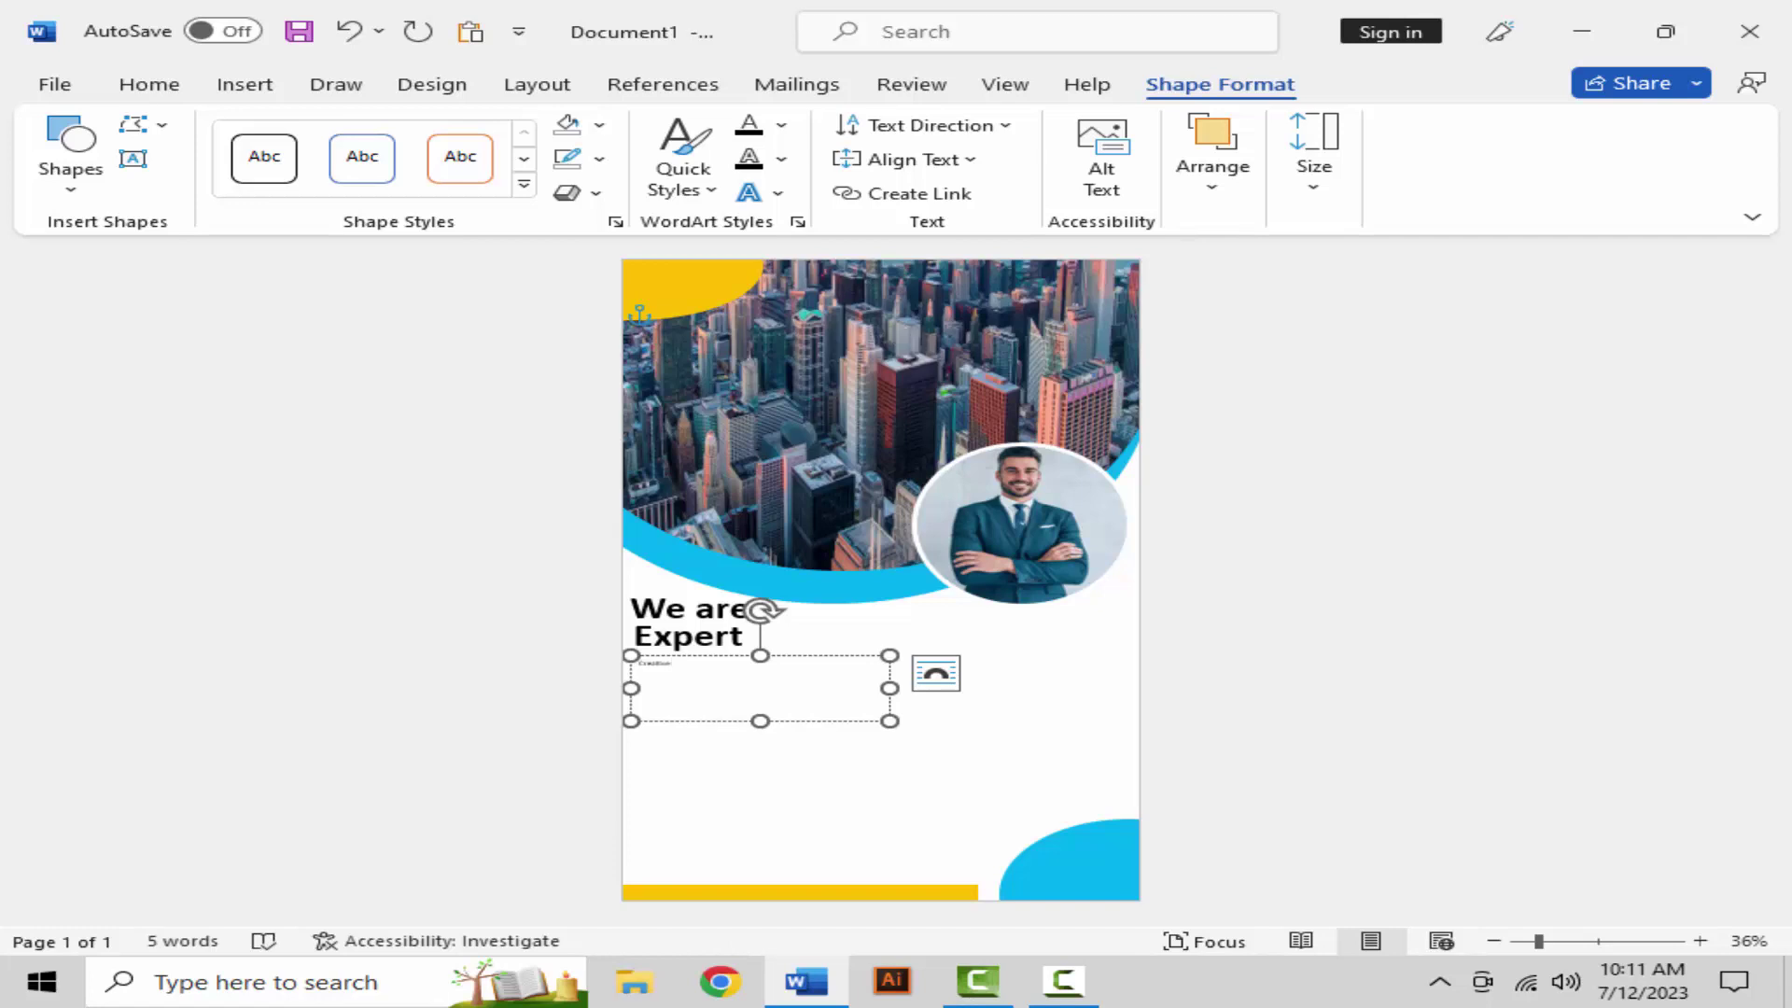
- Grow the 'Creative' text to 48 pt and colour it dark orange
{"action": "left_click_drag", "start_coordinate": [737, 679], "coordinate": [520, 654]}
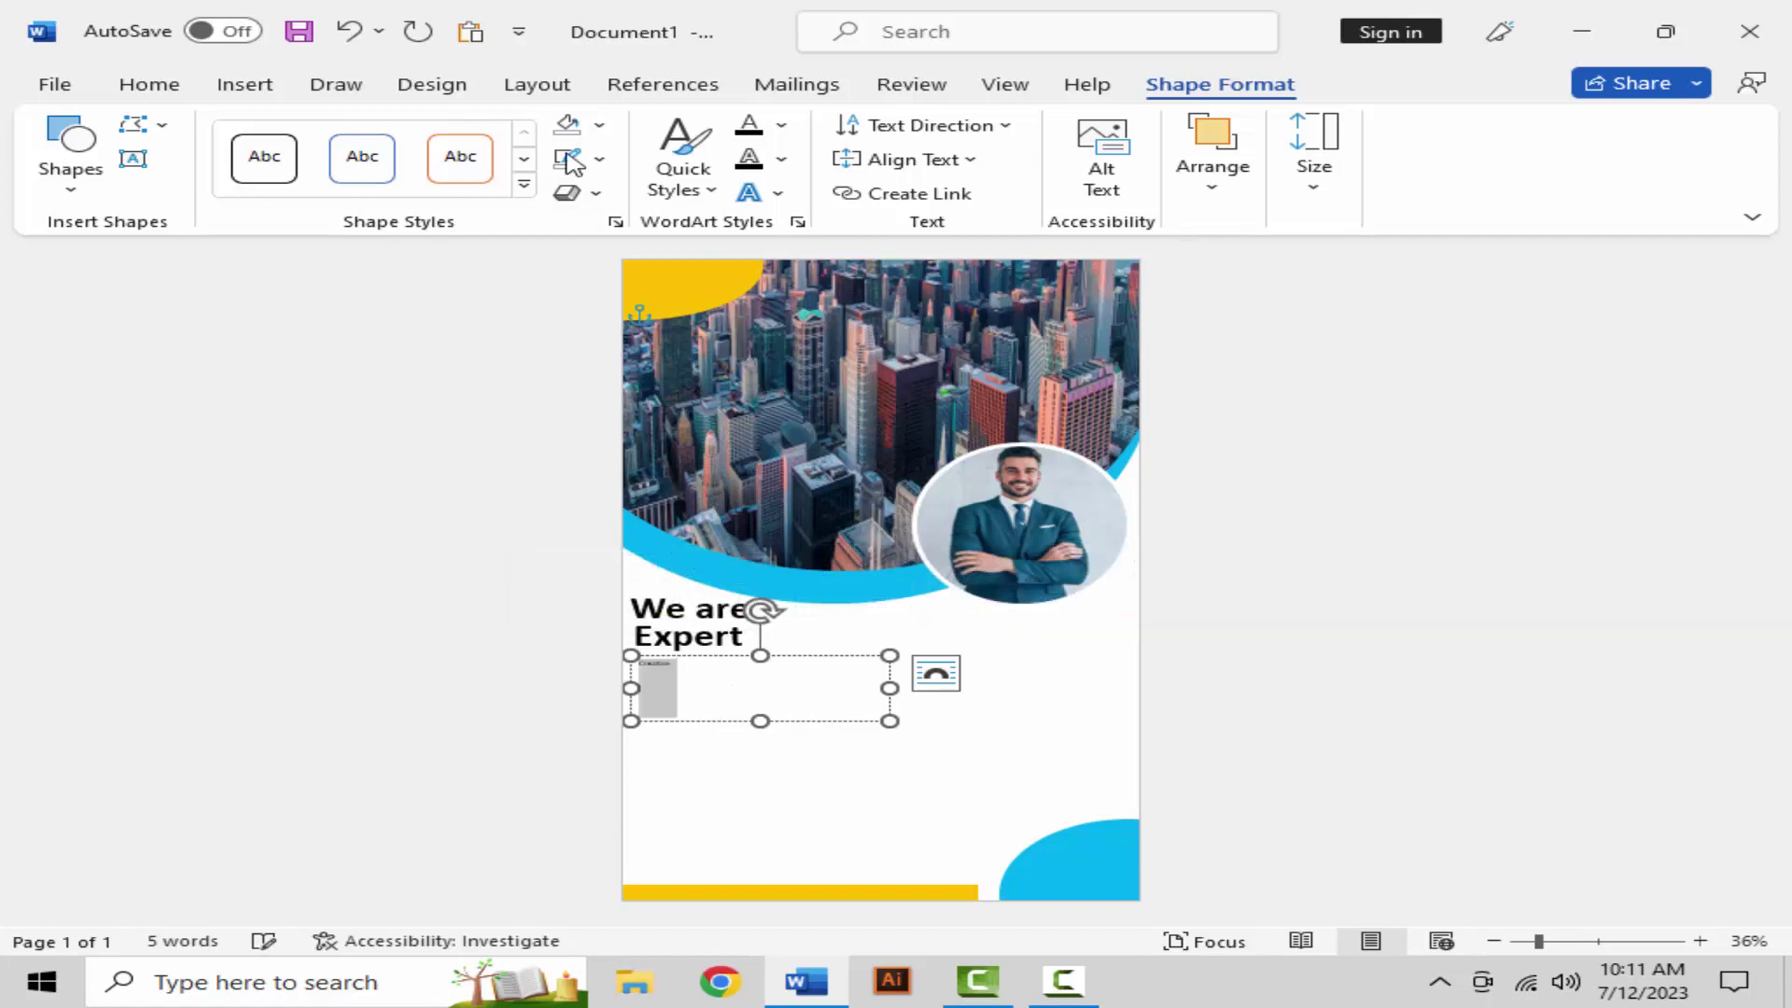
{"action": "left_click", "coordinate": [238, 89]}
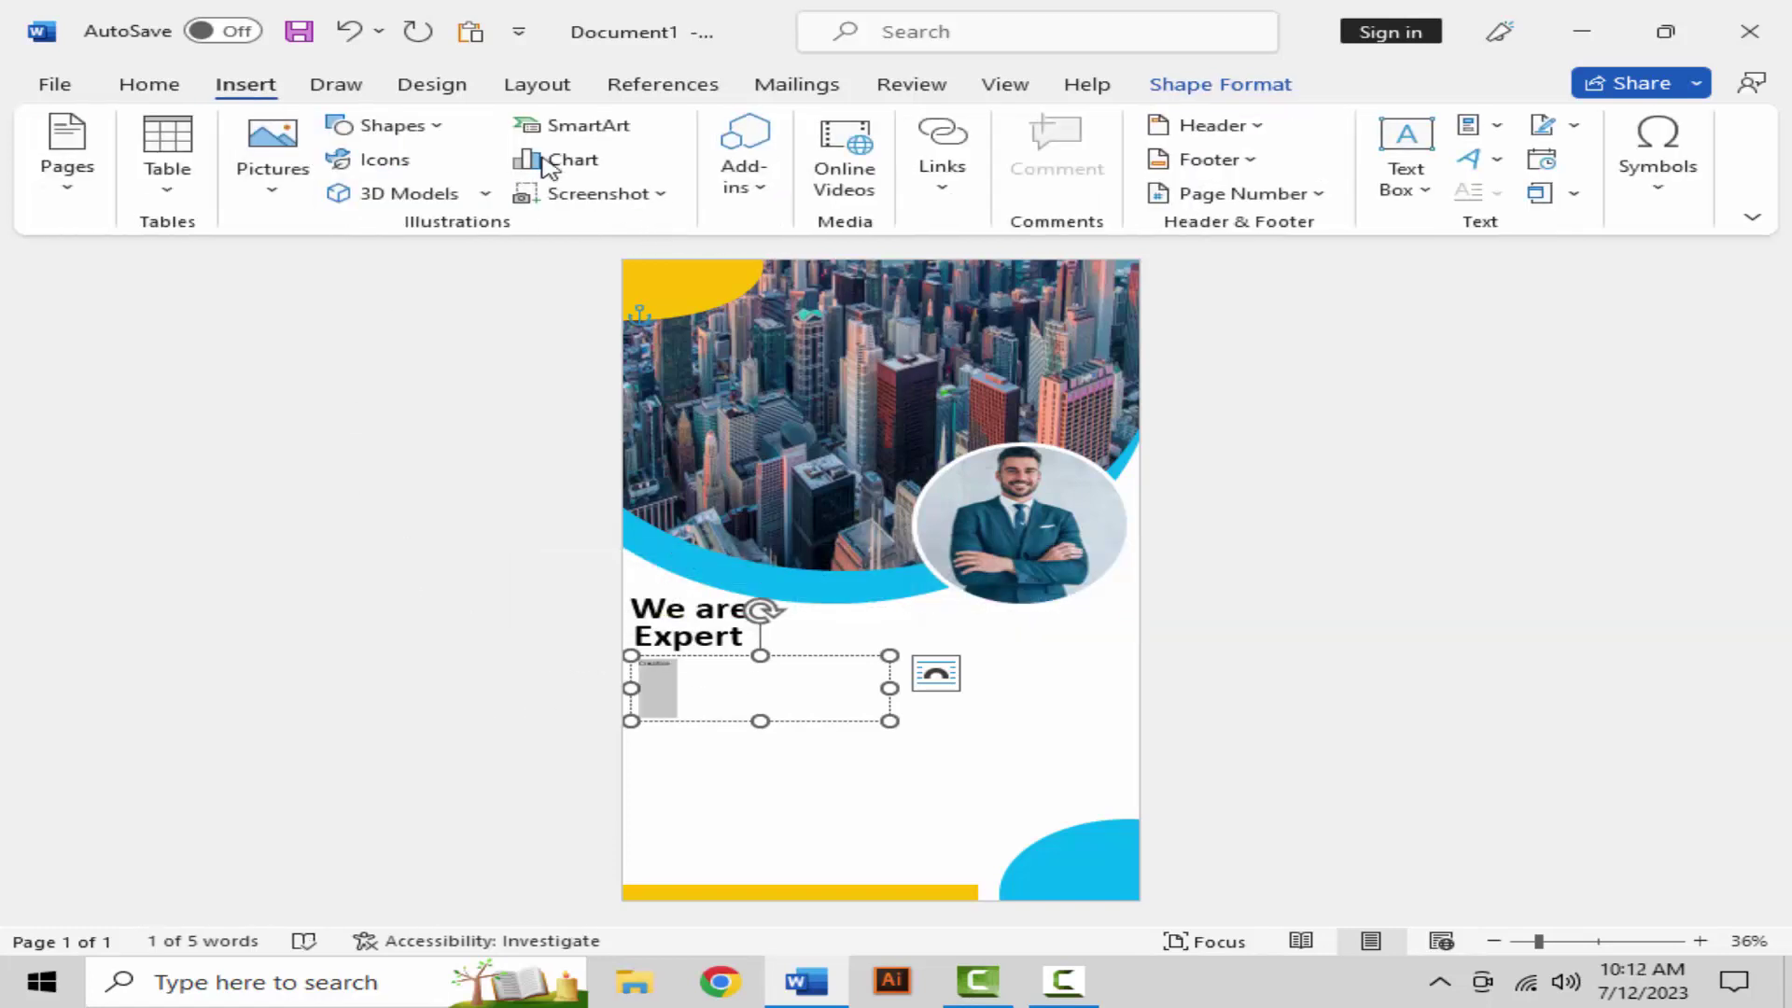
{"action": "left_click", "coordinate": [154, 86]}
{"action": "left_click", "coordinate": [498, 194]}
{"action": "double_click", "coordinate": [498, 193]}
{"action": "double_click", "coordinate": [498, 194]}
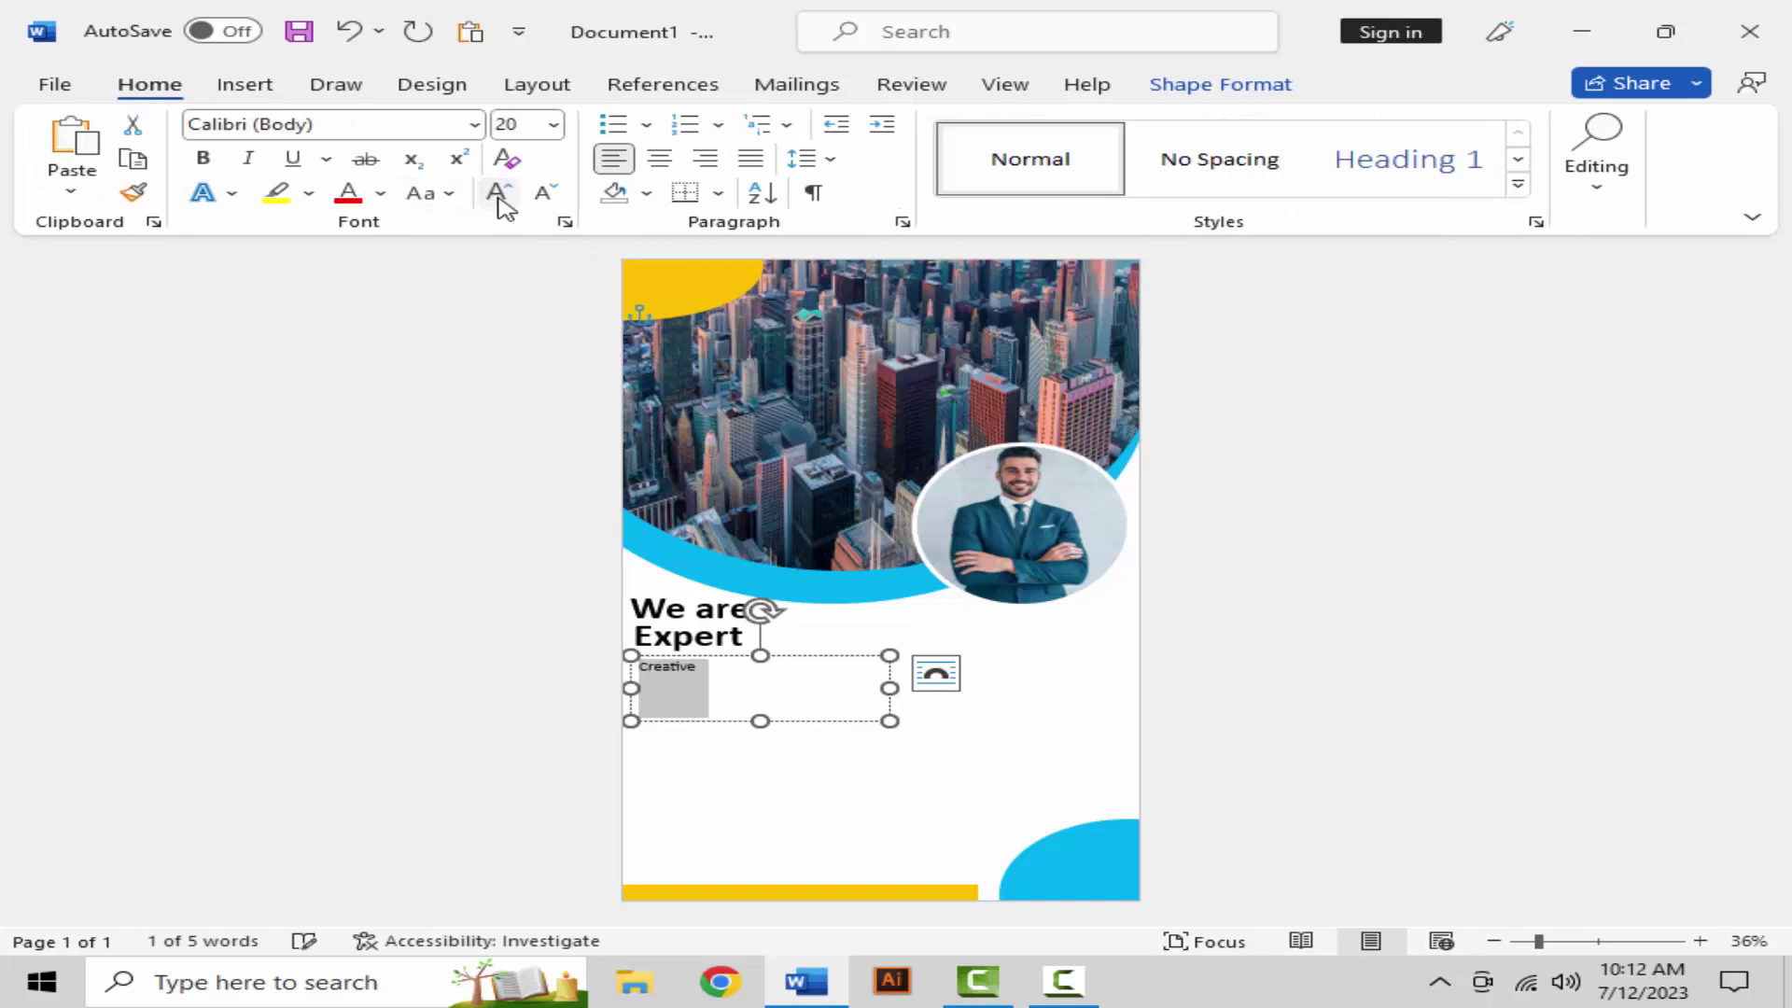
{"action": "double_click", "coordinate": [498, 194]}
{"action": "double_click", "coordinate": [498, 193]}
{"action": "left_click", "coordinate": [498, 193]}
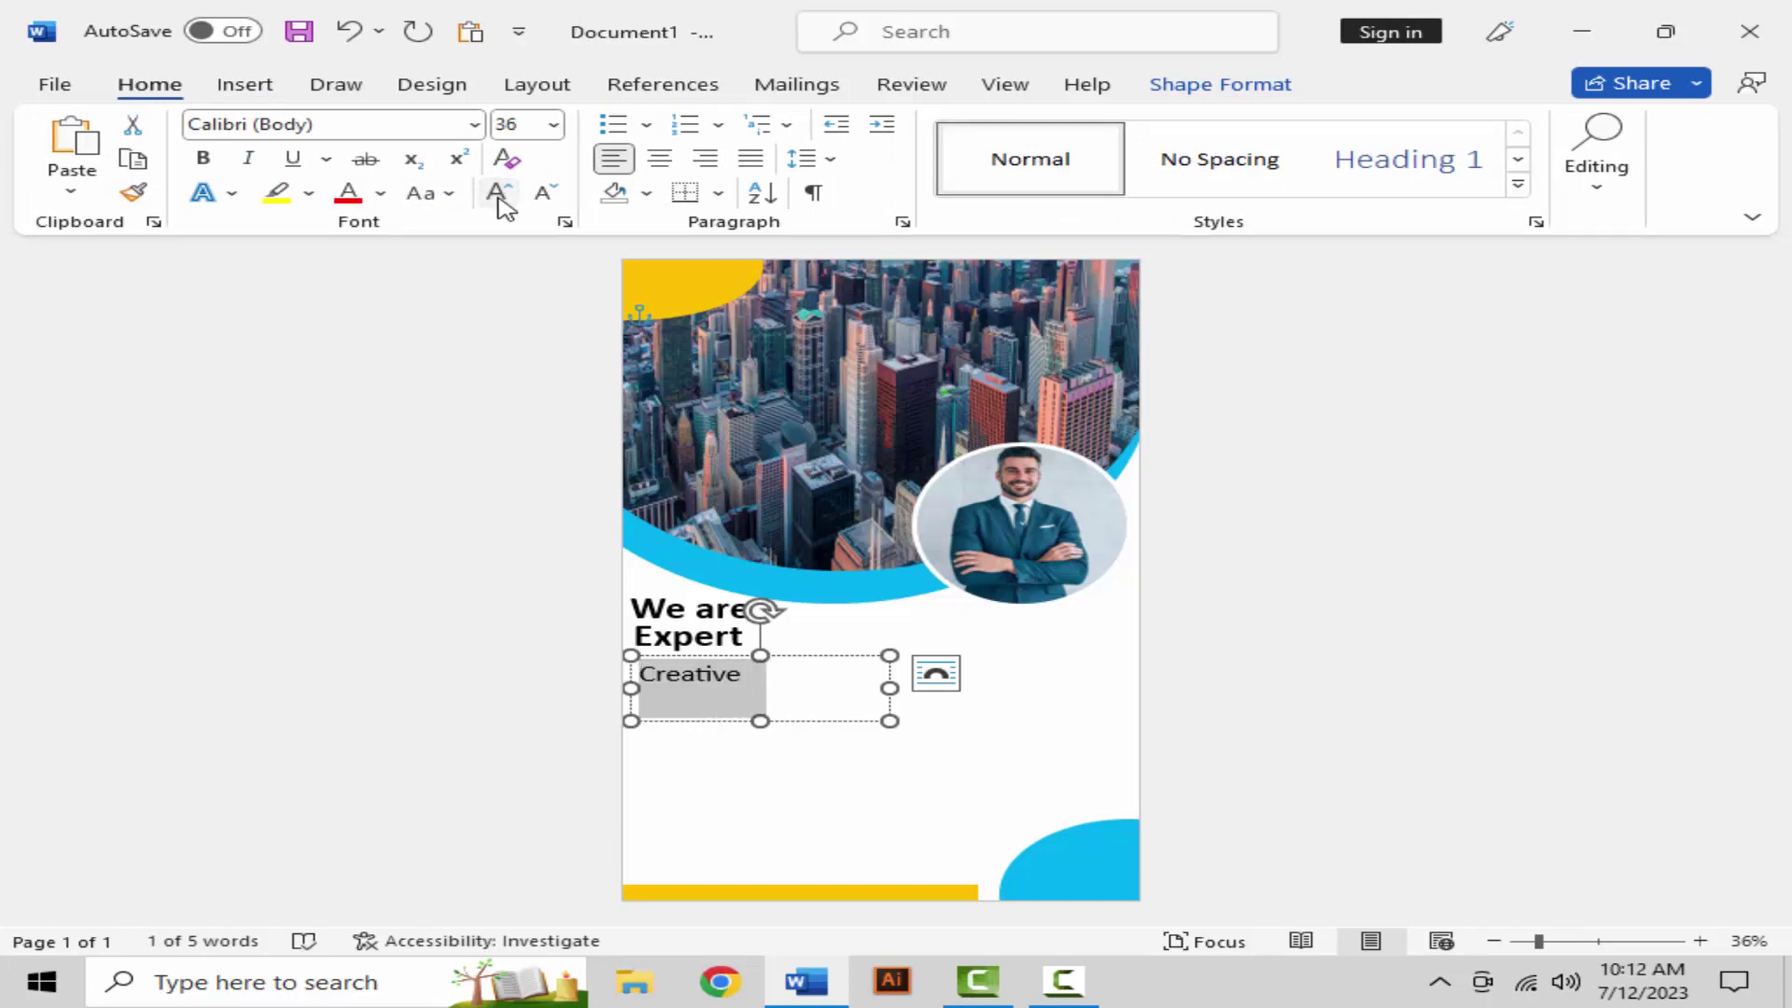
{"action": "left_click", "coordinate": [497, 193]}
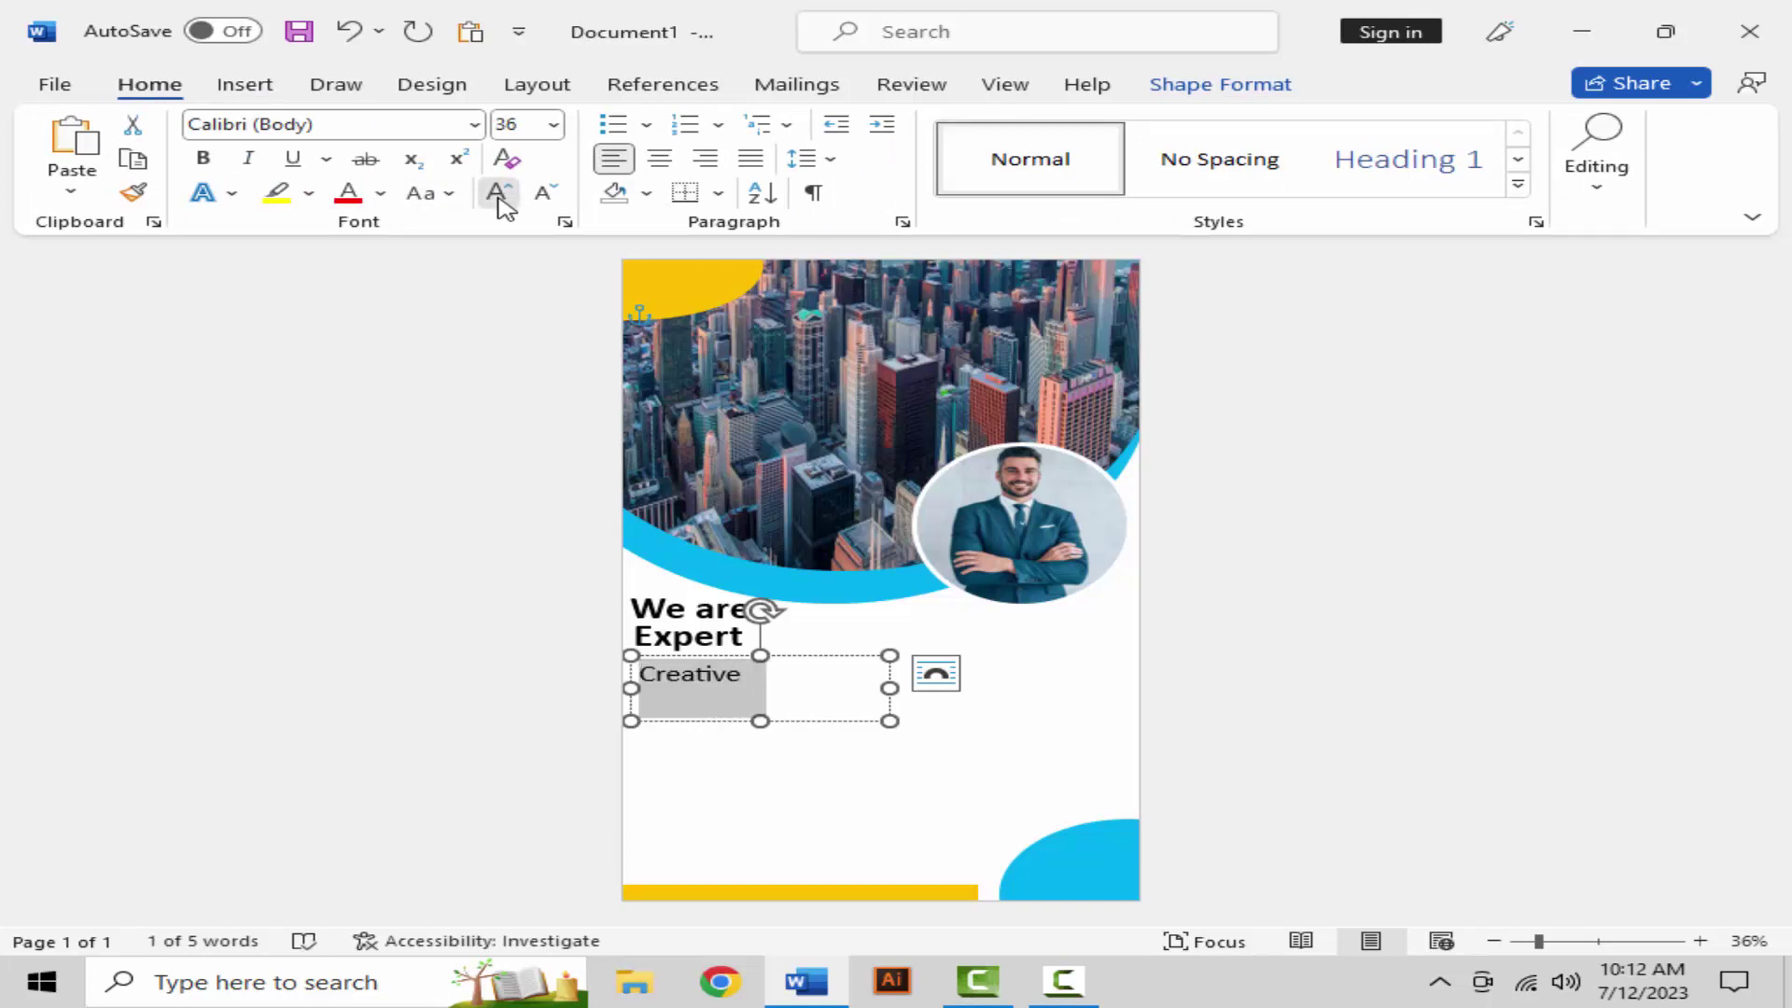
{"action": "left_click", "coordinate": [380, 193]}
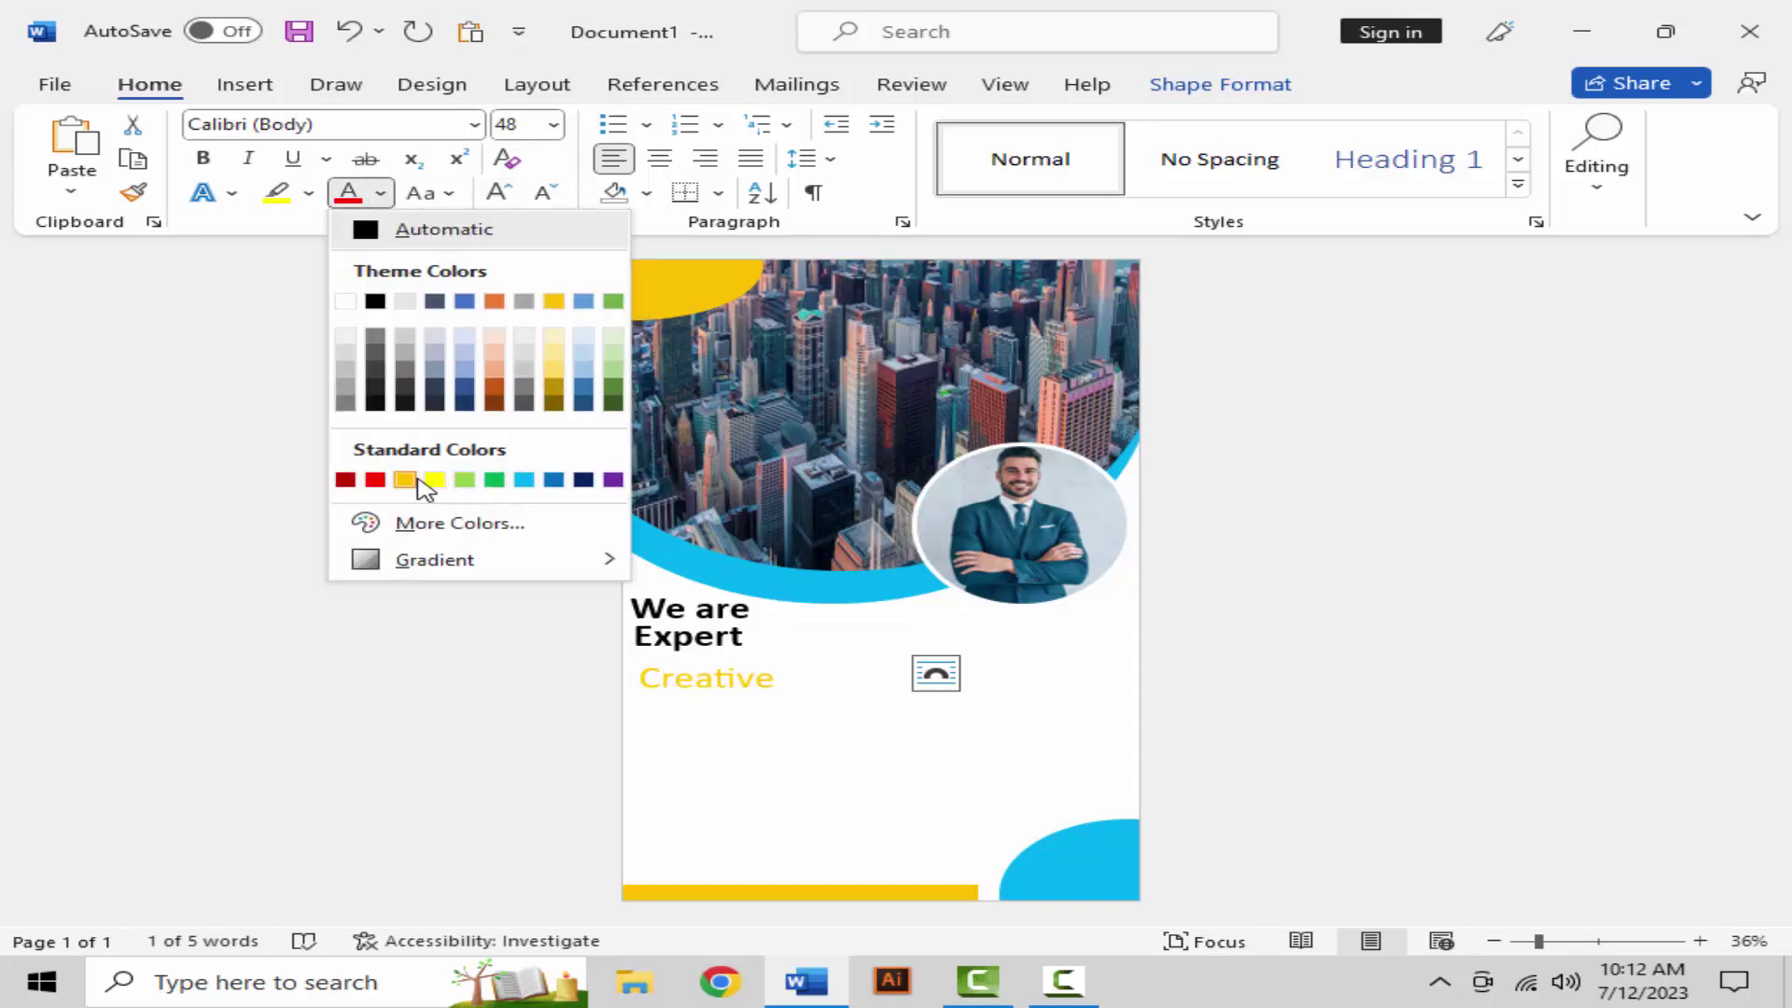
{"action": "left_click", "coordinate": [495, 391]}
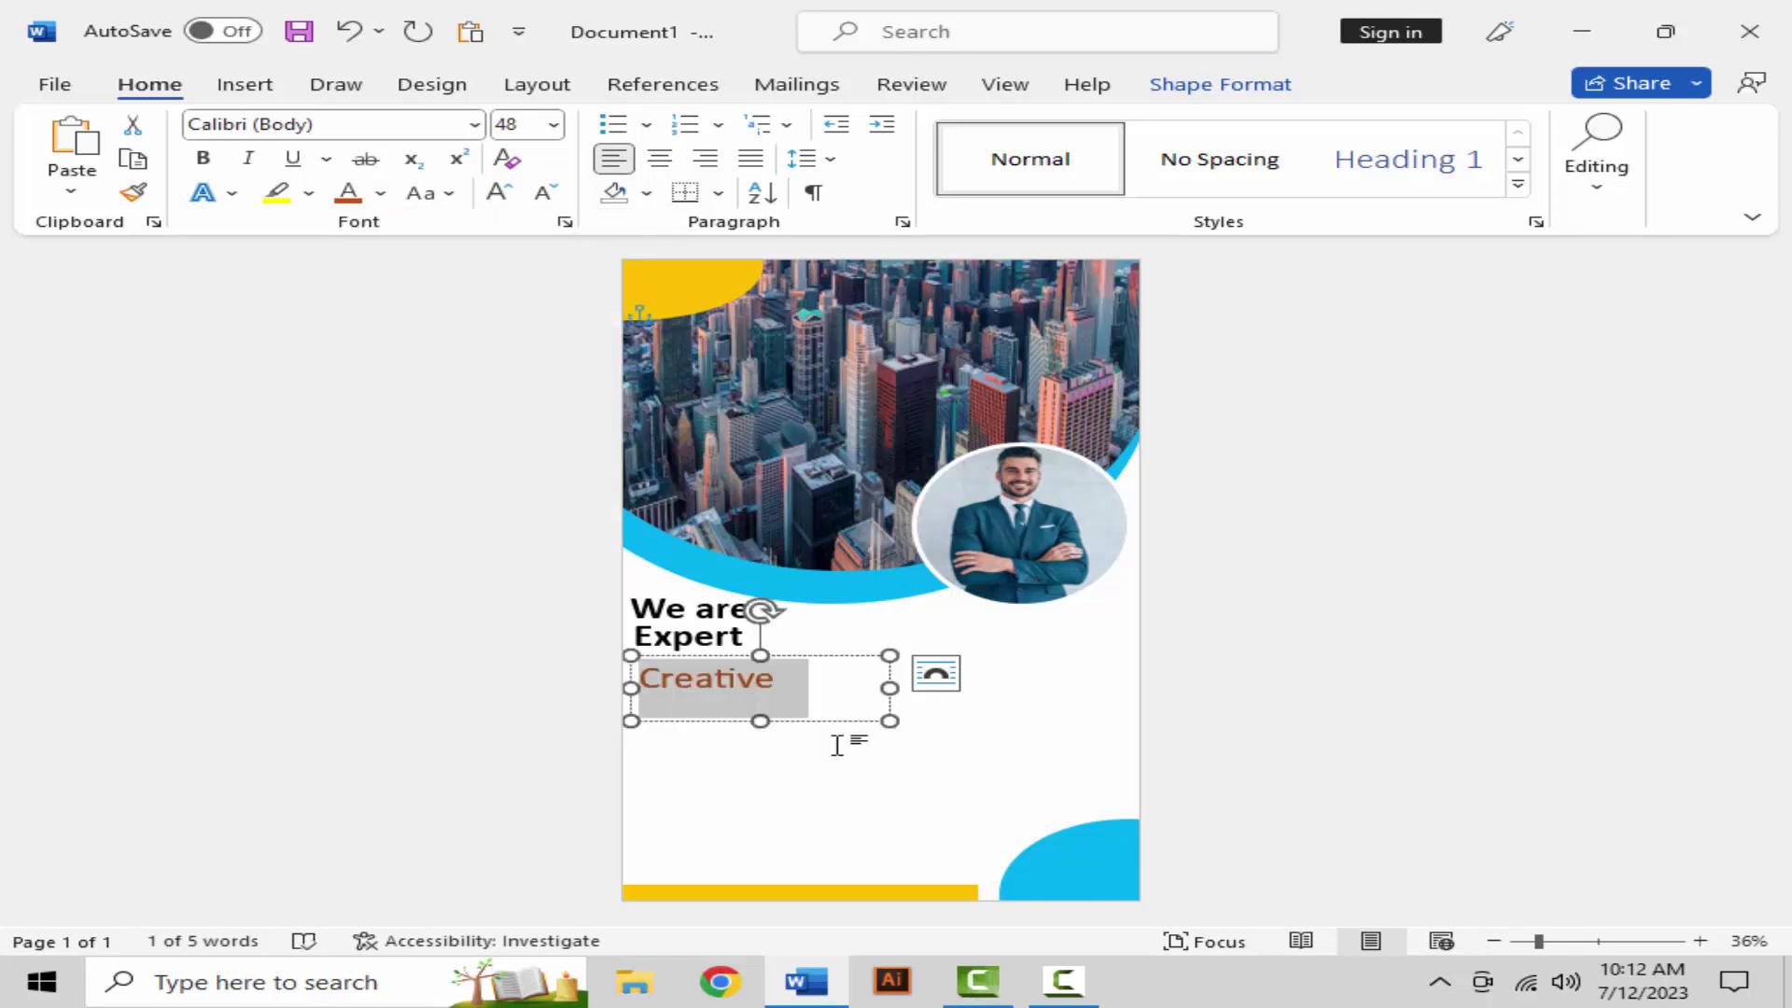
- Move the Creative box to the left edge, make it bold, and copy the box
{"action": "left_click_drag", "start_coordinate": [679, 659], "coordinate": [686, 644]}
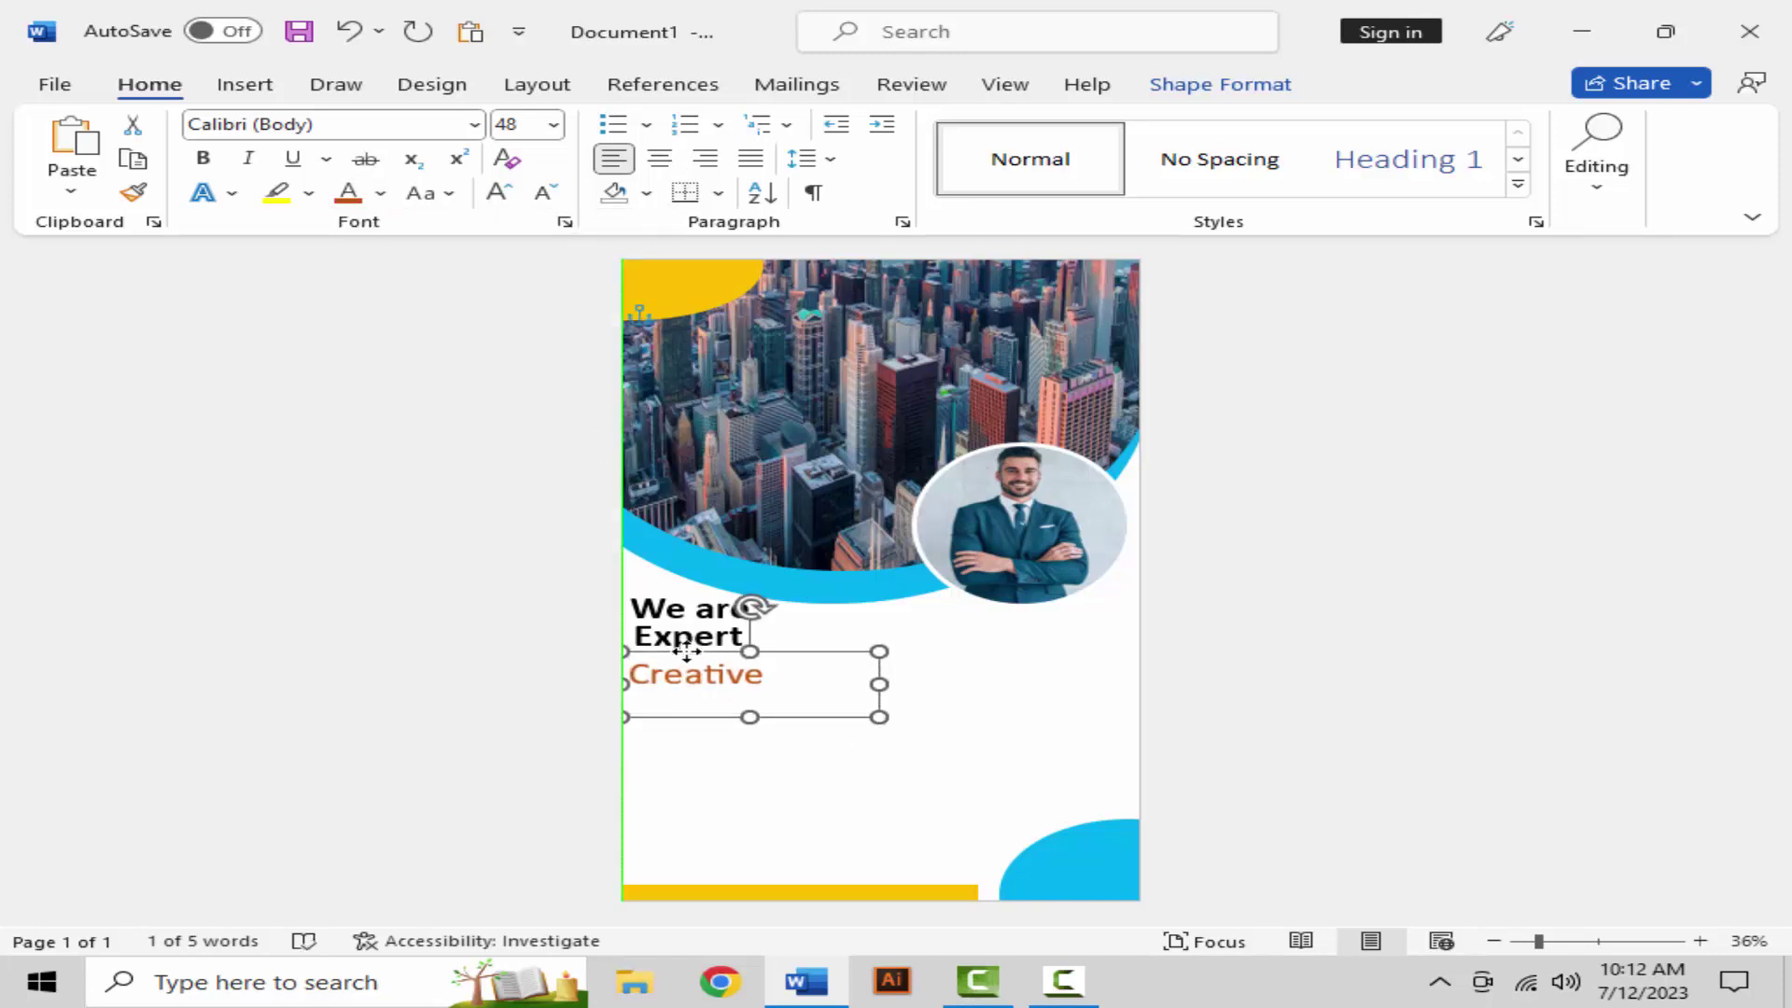
{"action": "left_click_drag", "start_coordinate": [804, 680], "coordinate": [521, 668]}
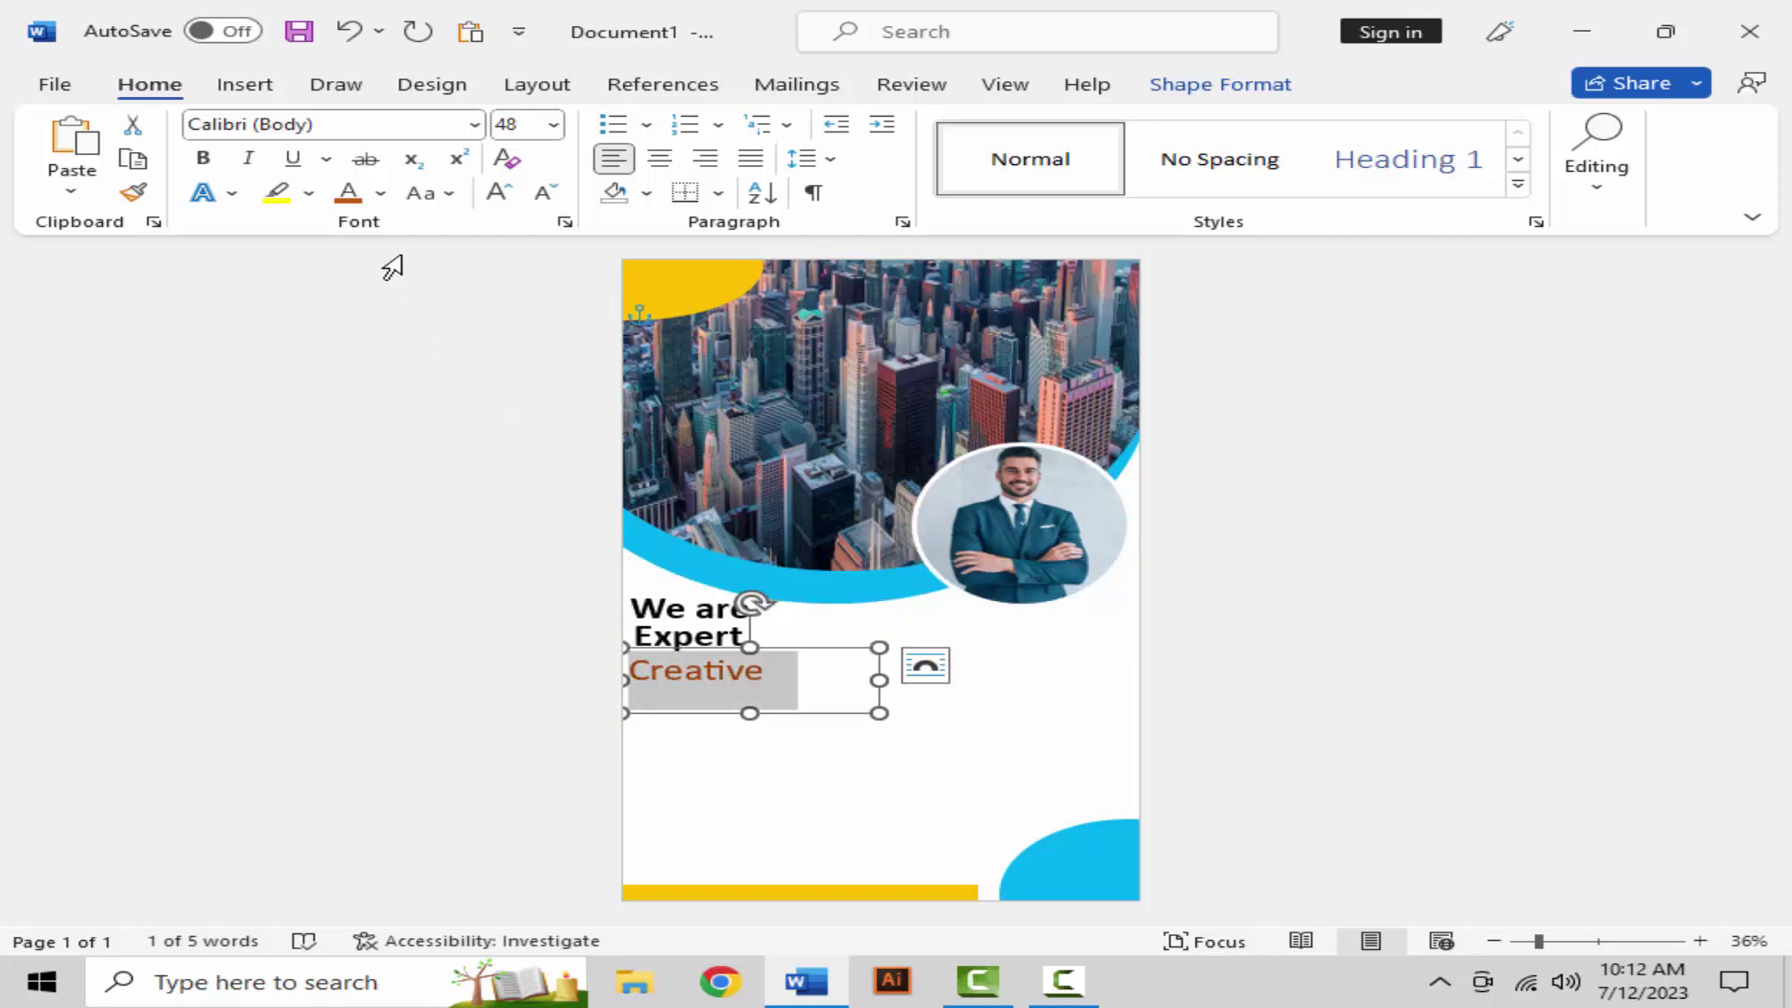
{"action": "left_click", "coordinate": [205, 161]}
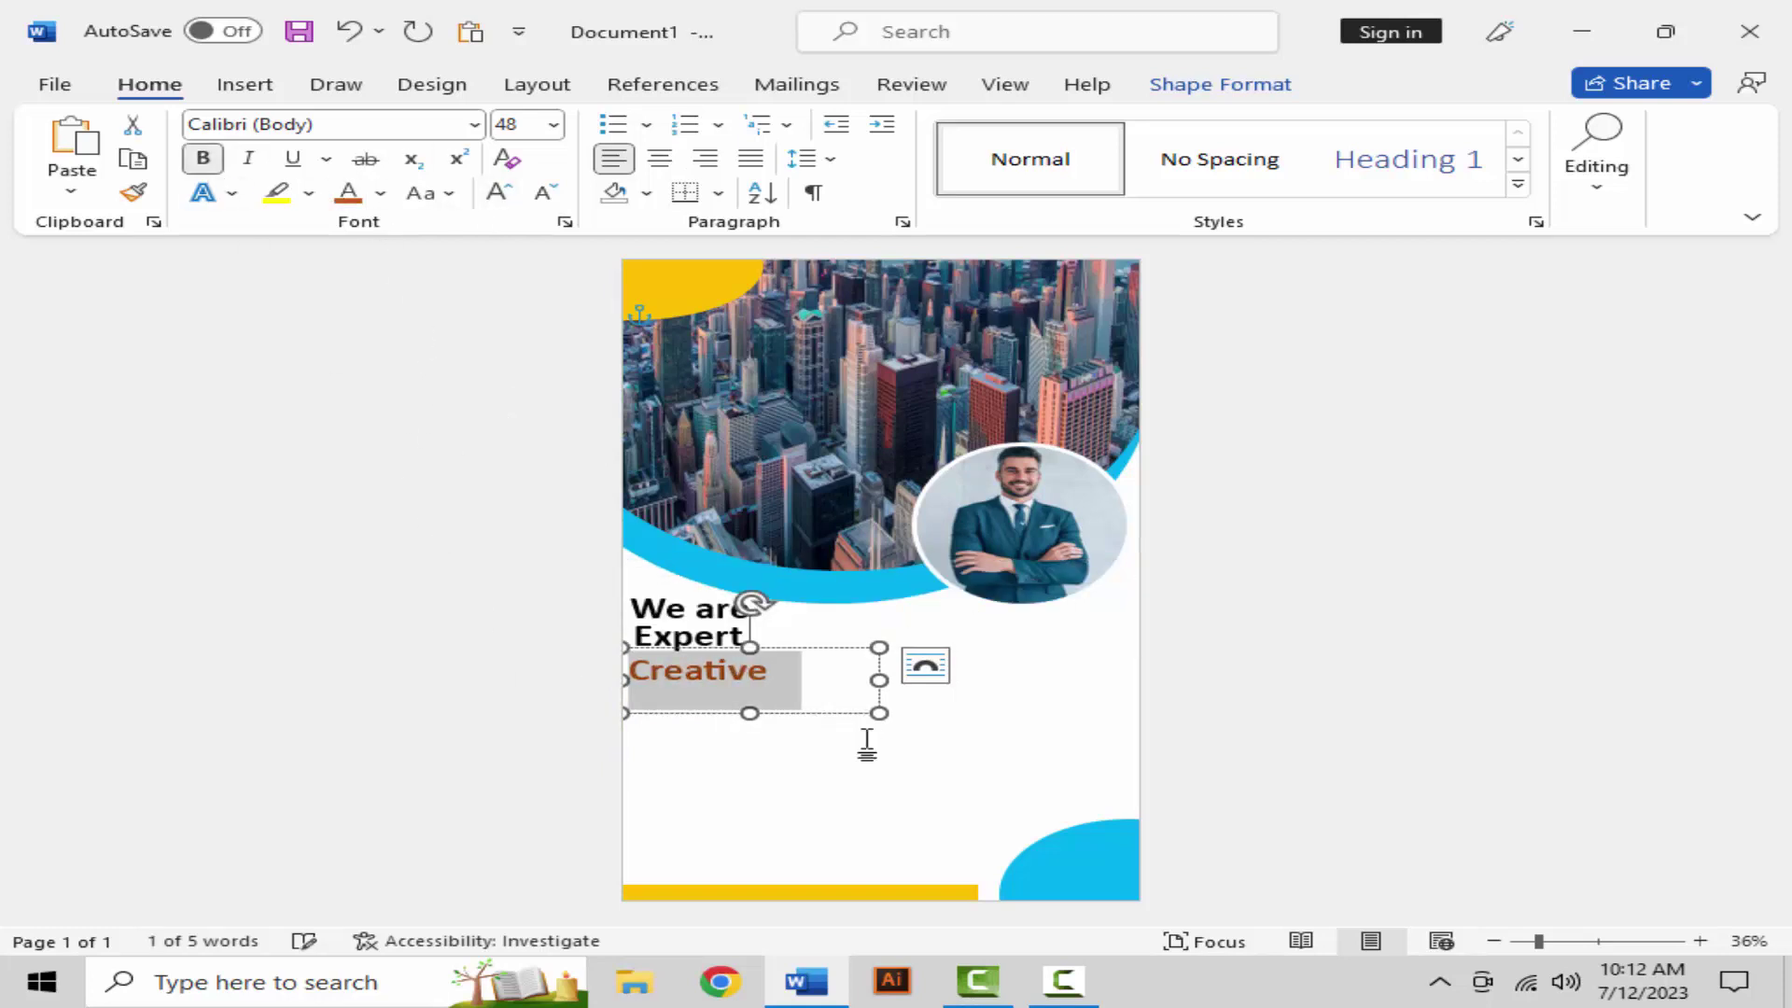
{"action": "left_click", "coordinate": [790, 653]}
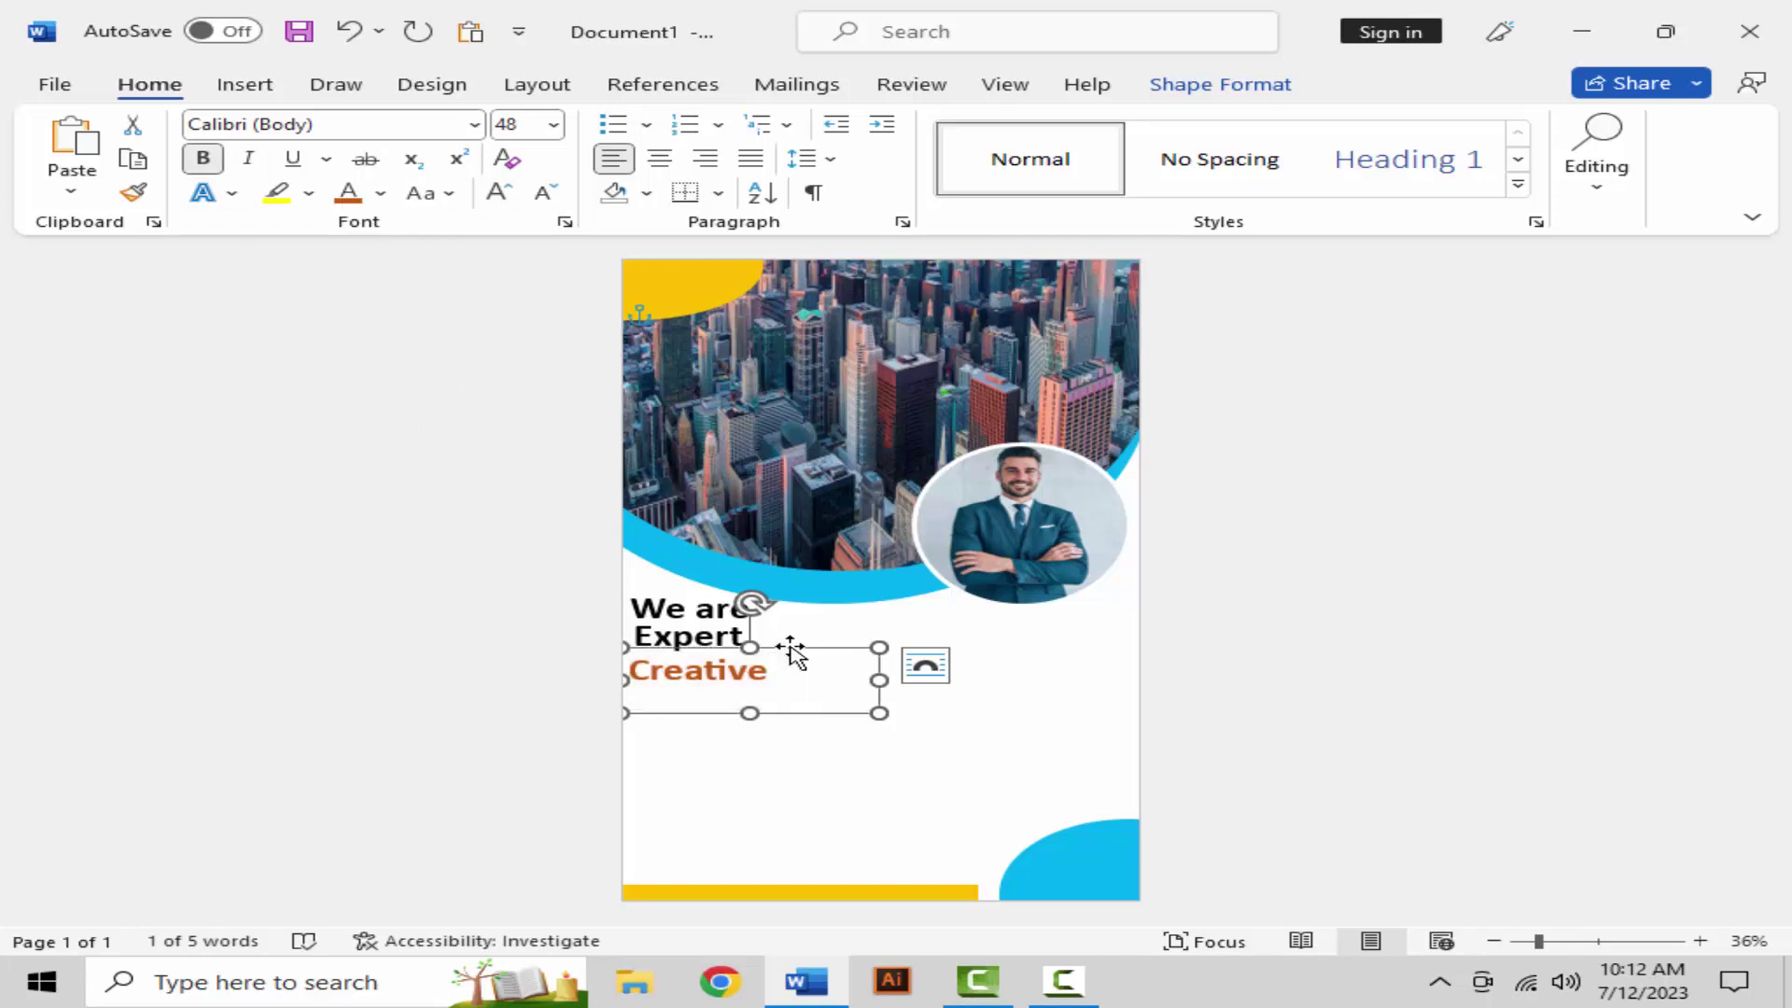
{"action": "right_click", "coordinate": [788, 647]}
{"action": "key", "text": "Escape"}
{"action": "right_click", "coordinate": [1462, 541]}
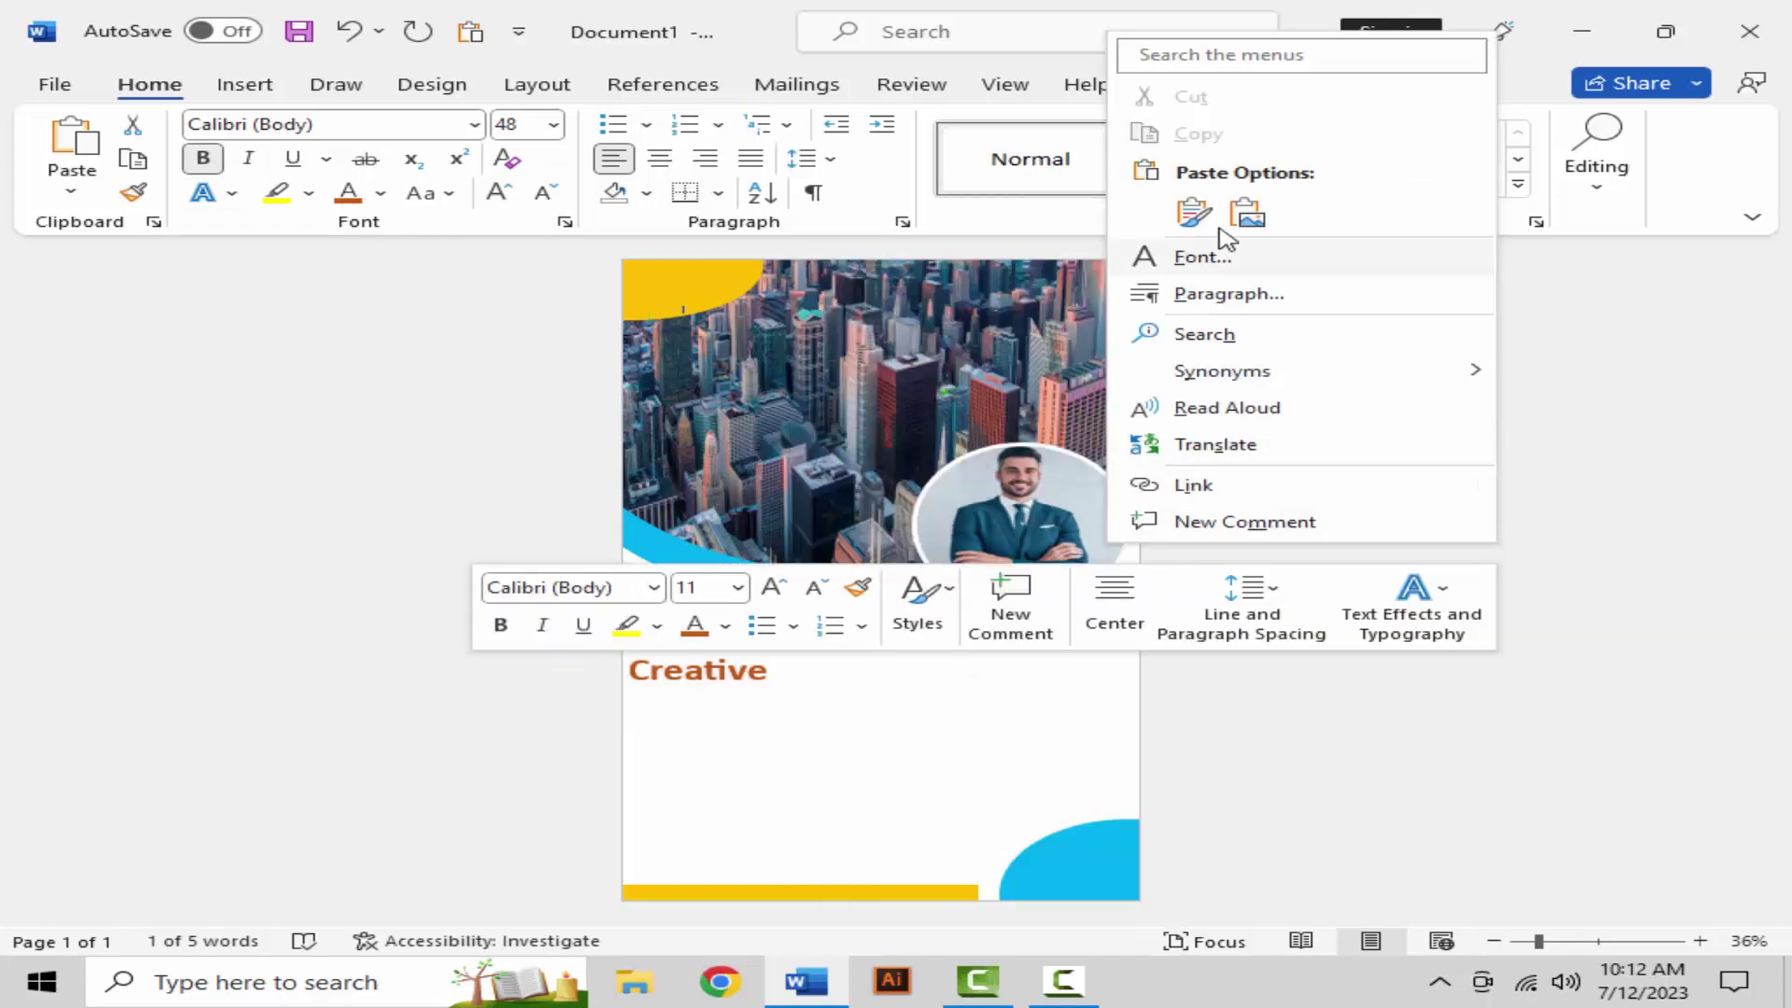
- Paste the Creative box copy just below it and change its text to 'Marketing'
{"action": "left_click", "coordinate": [1193, 213]}
{"action": "left_click_drag", "start_coordinate": [737, 303], "coordinate": [673, 671]}
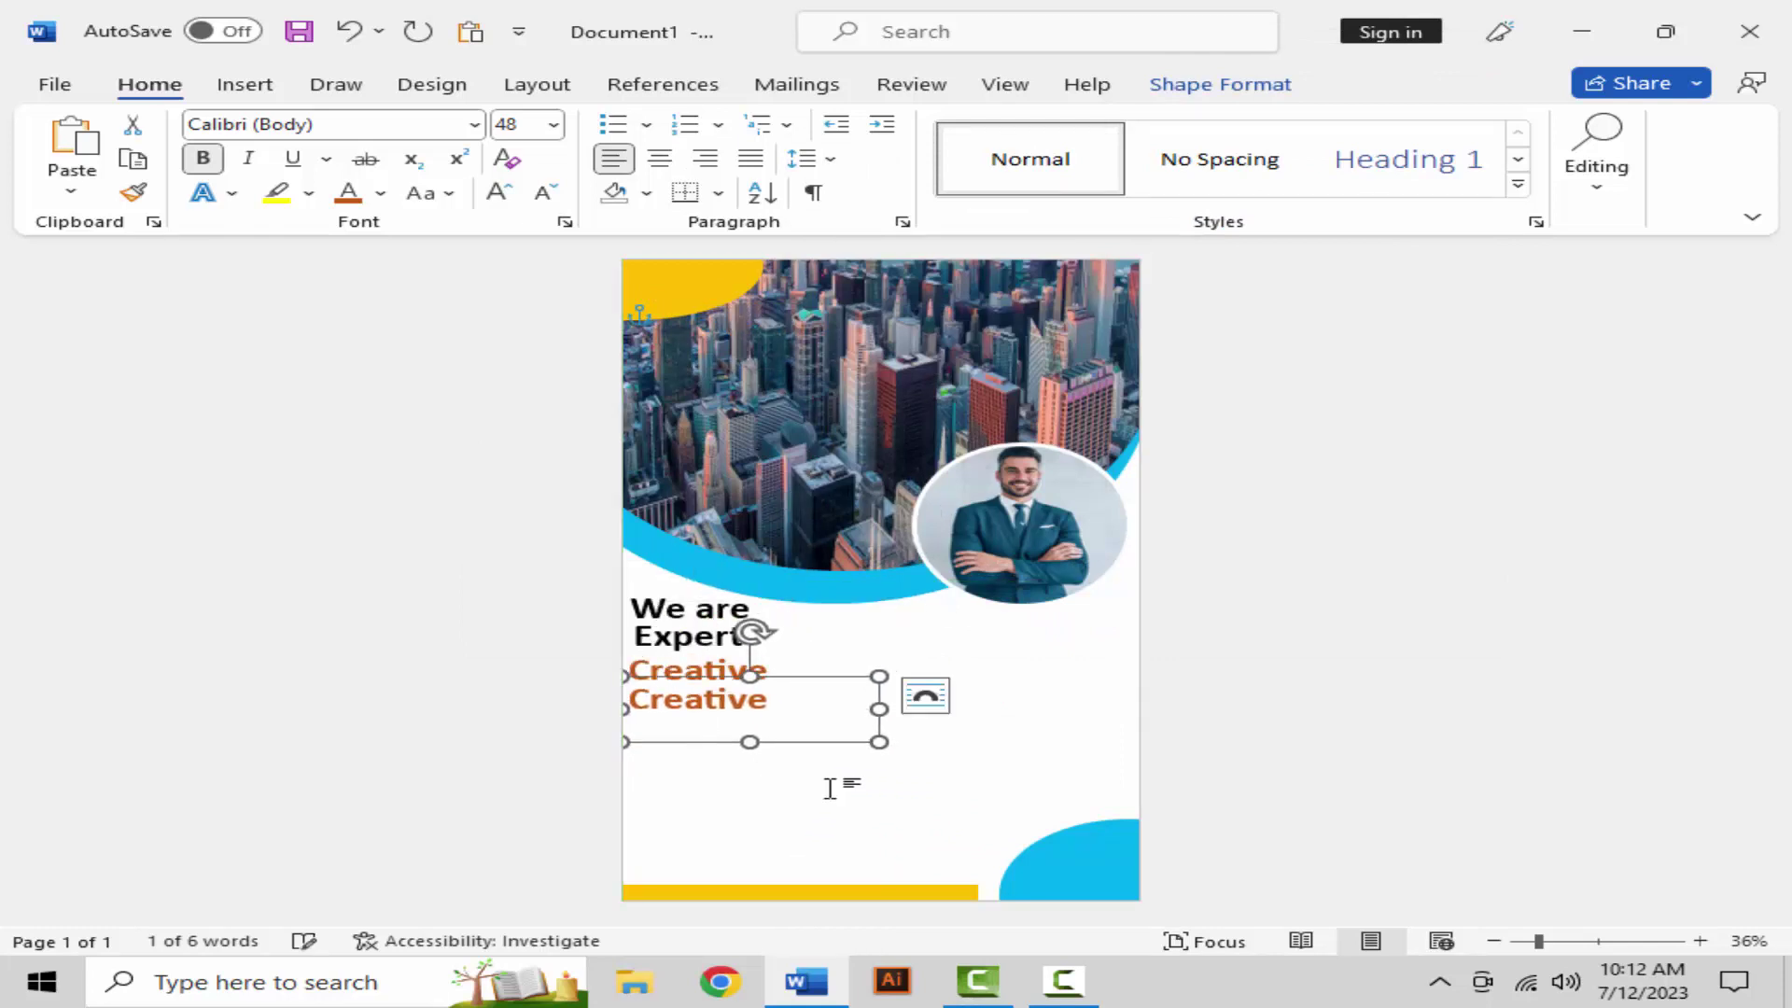
{"action": "left_click_drag", "start_coordinate": [785, 707], "coordinate": [558, 693]}
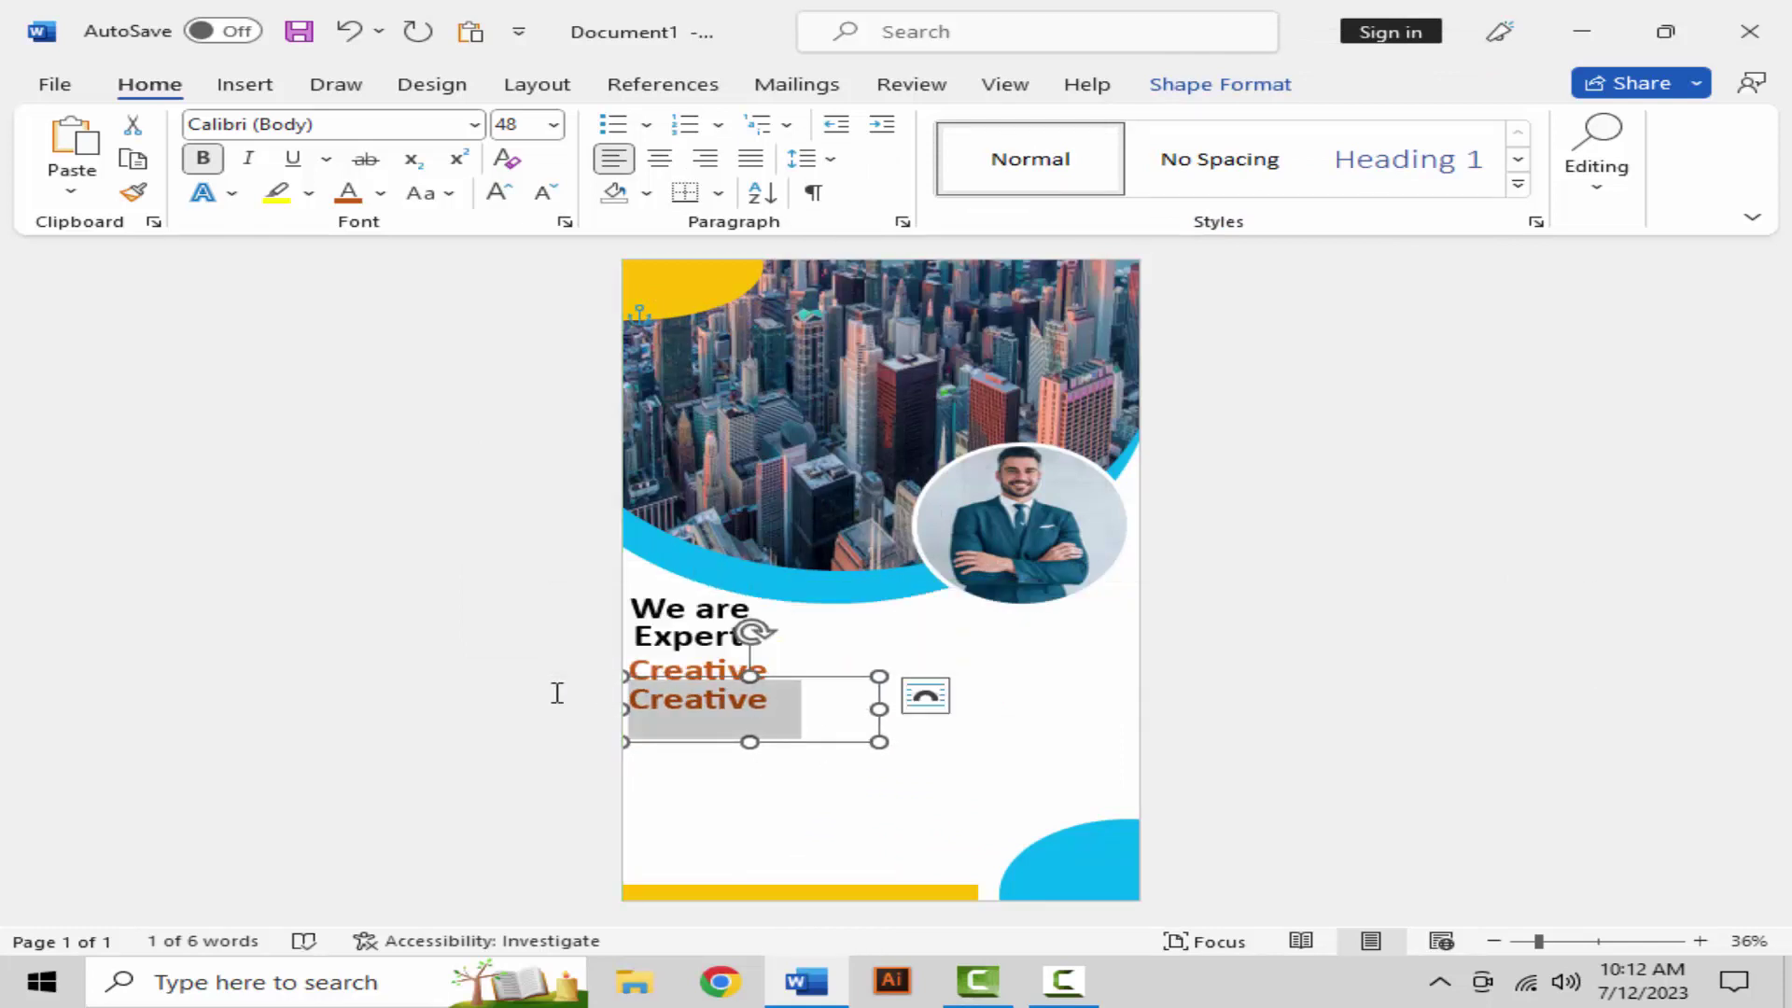
{"action": "type", "text": "Mark"}
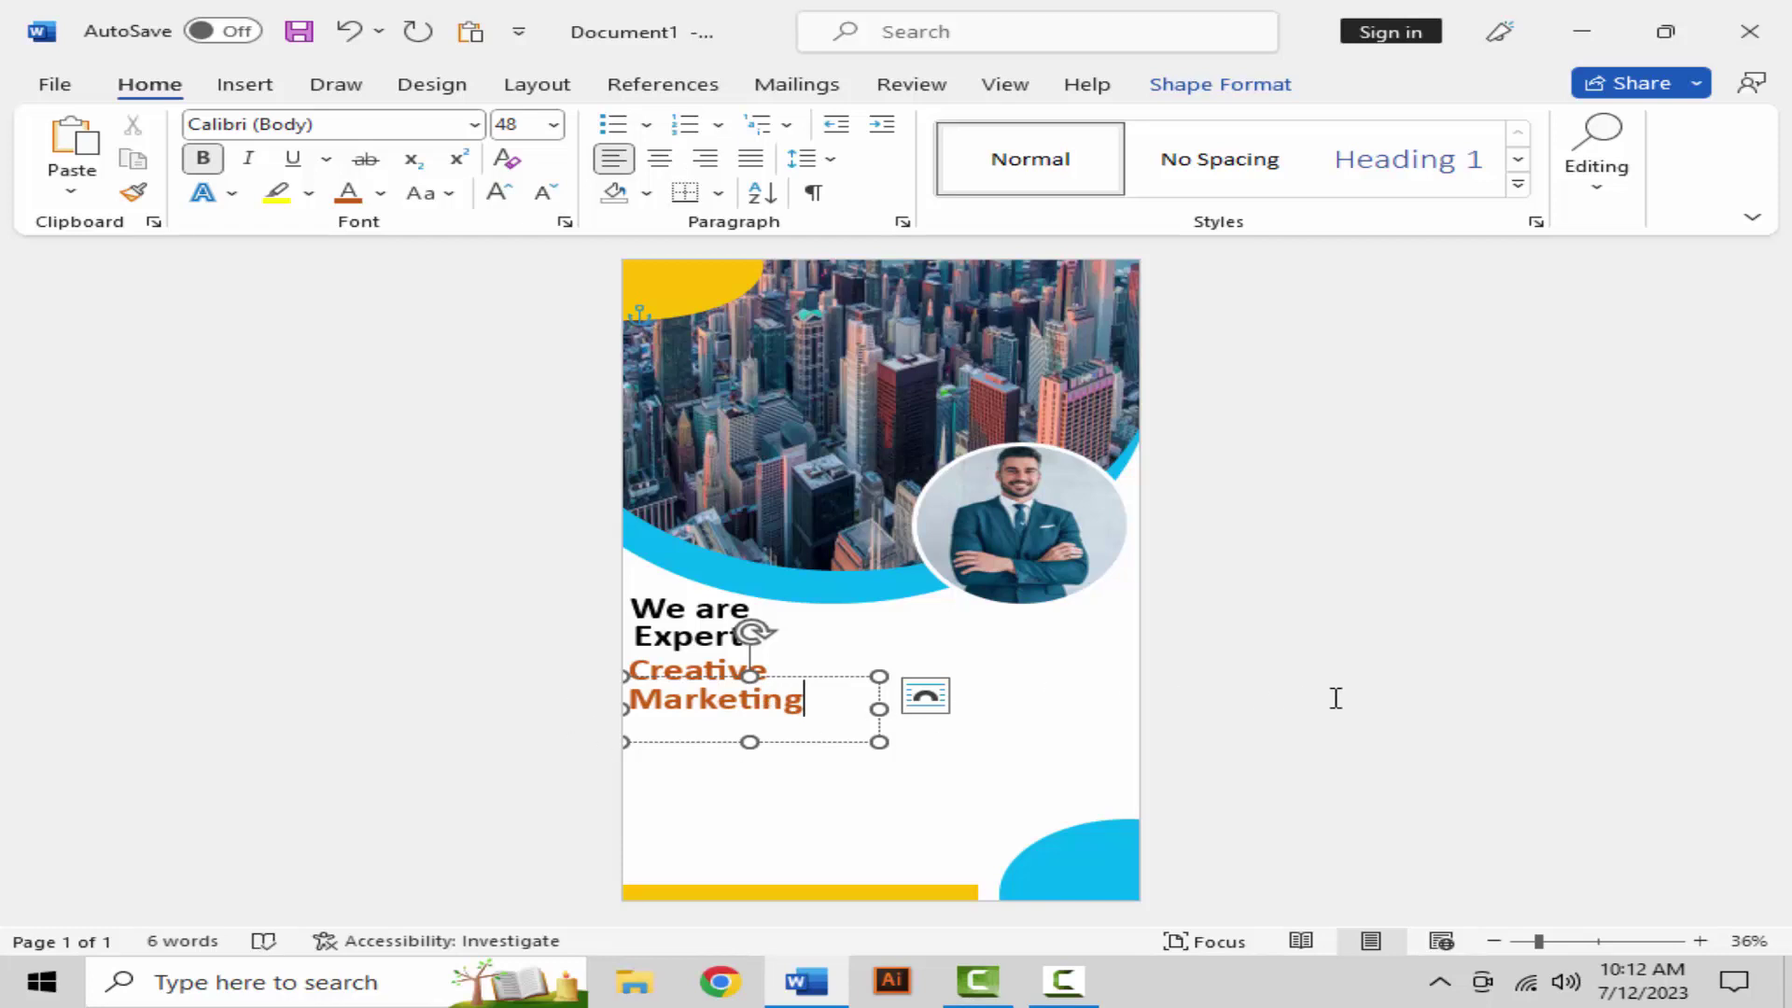
{"action": "left_click", "coordinate": [1305, 706]}
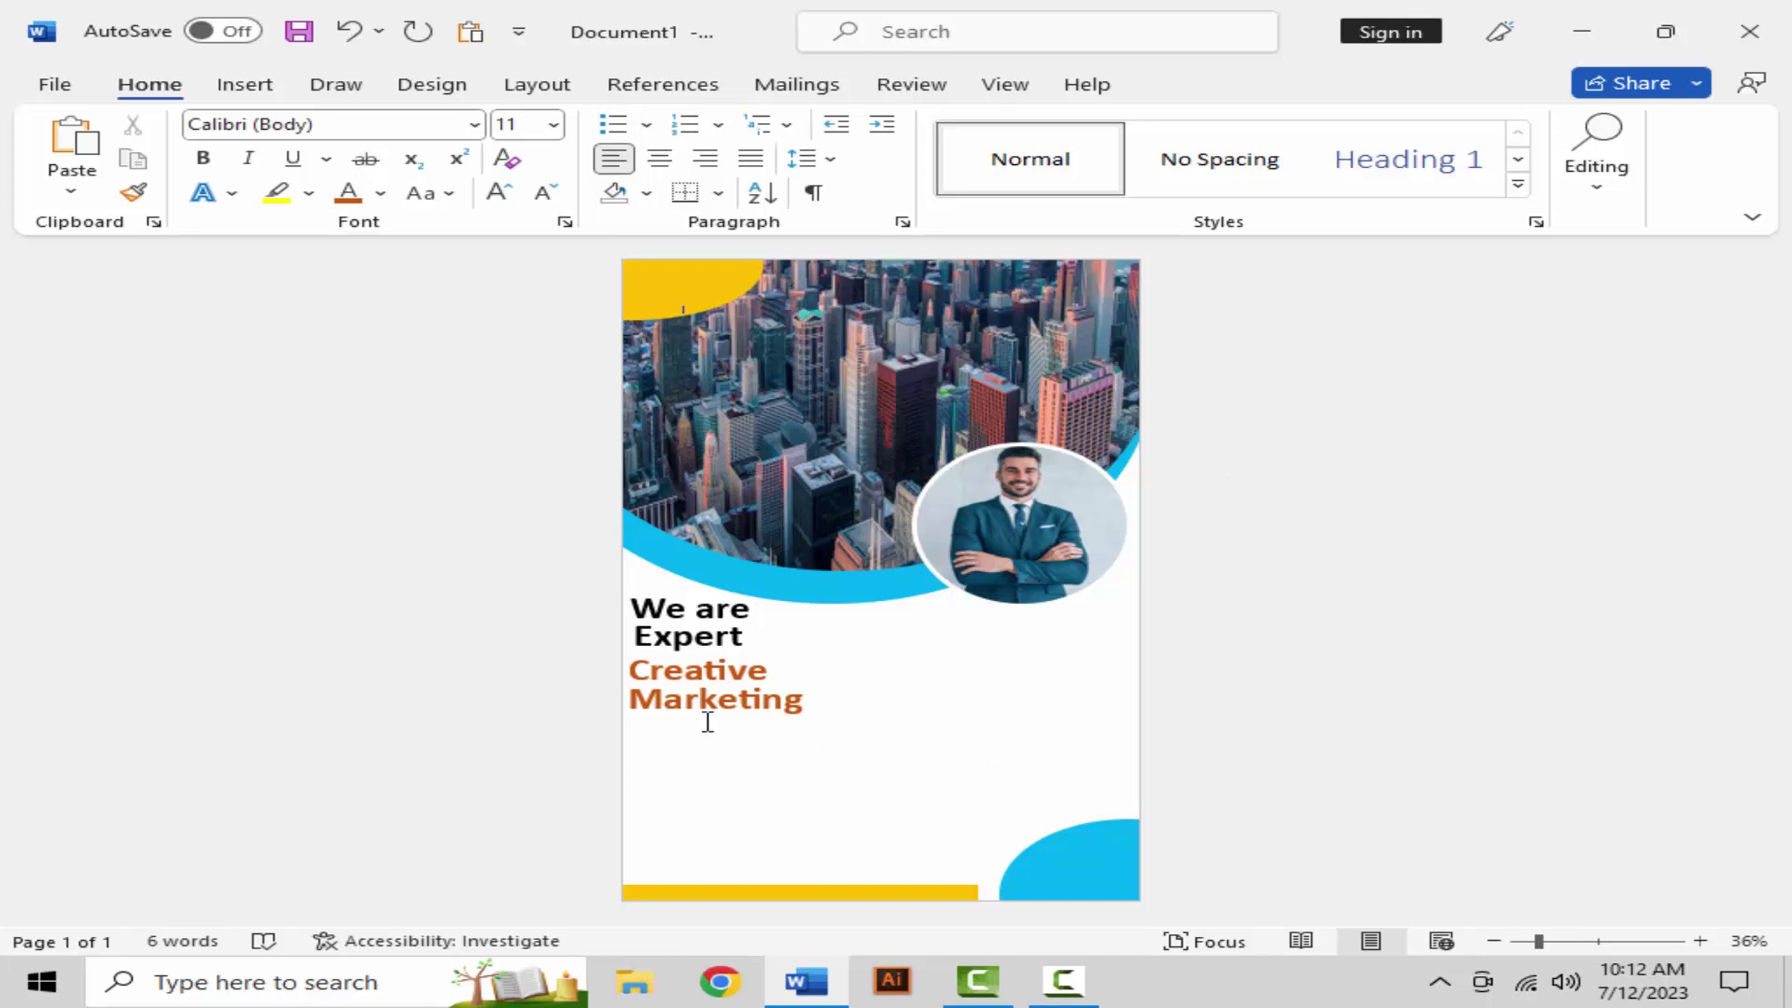
- Draw a small text box below 'Creative Marketing'
{"action": "left_click", "coordinate": [221, 86]}
{"action": "left_click", "coordinate": [384, 126]}
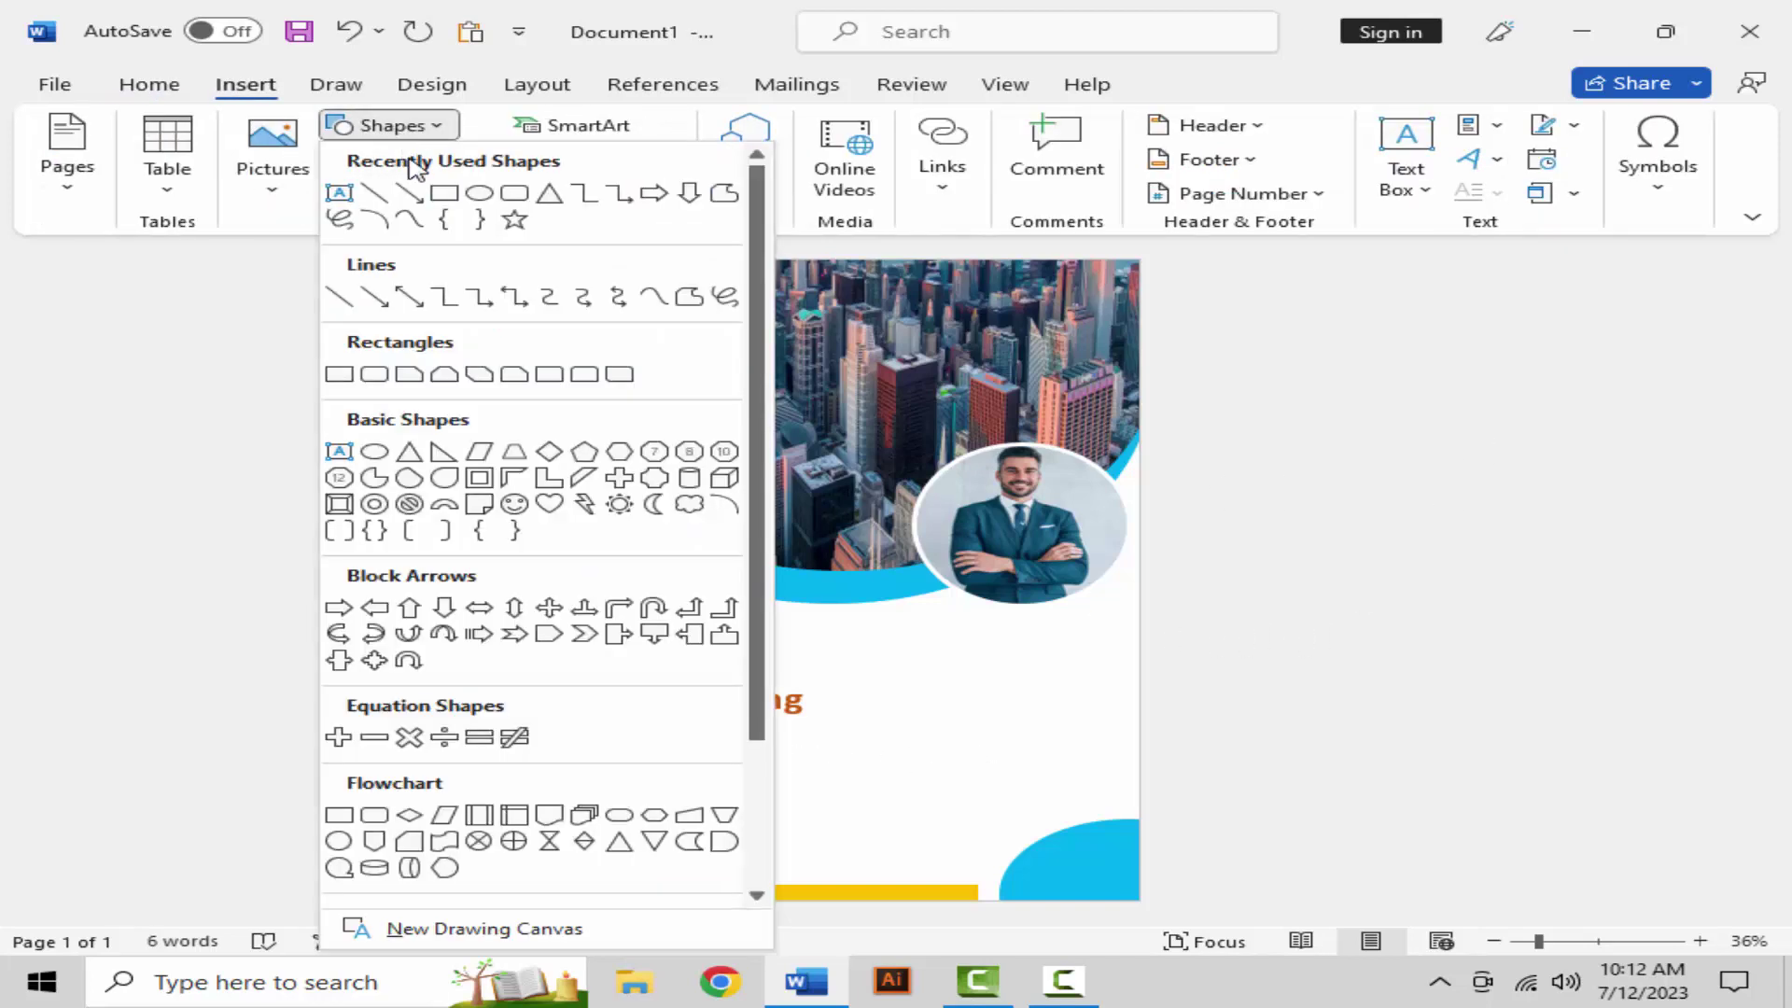
{"action": "left_click", "coordinate": [353, 194]}
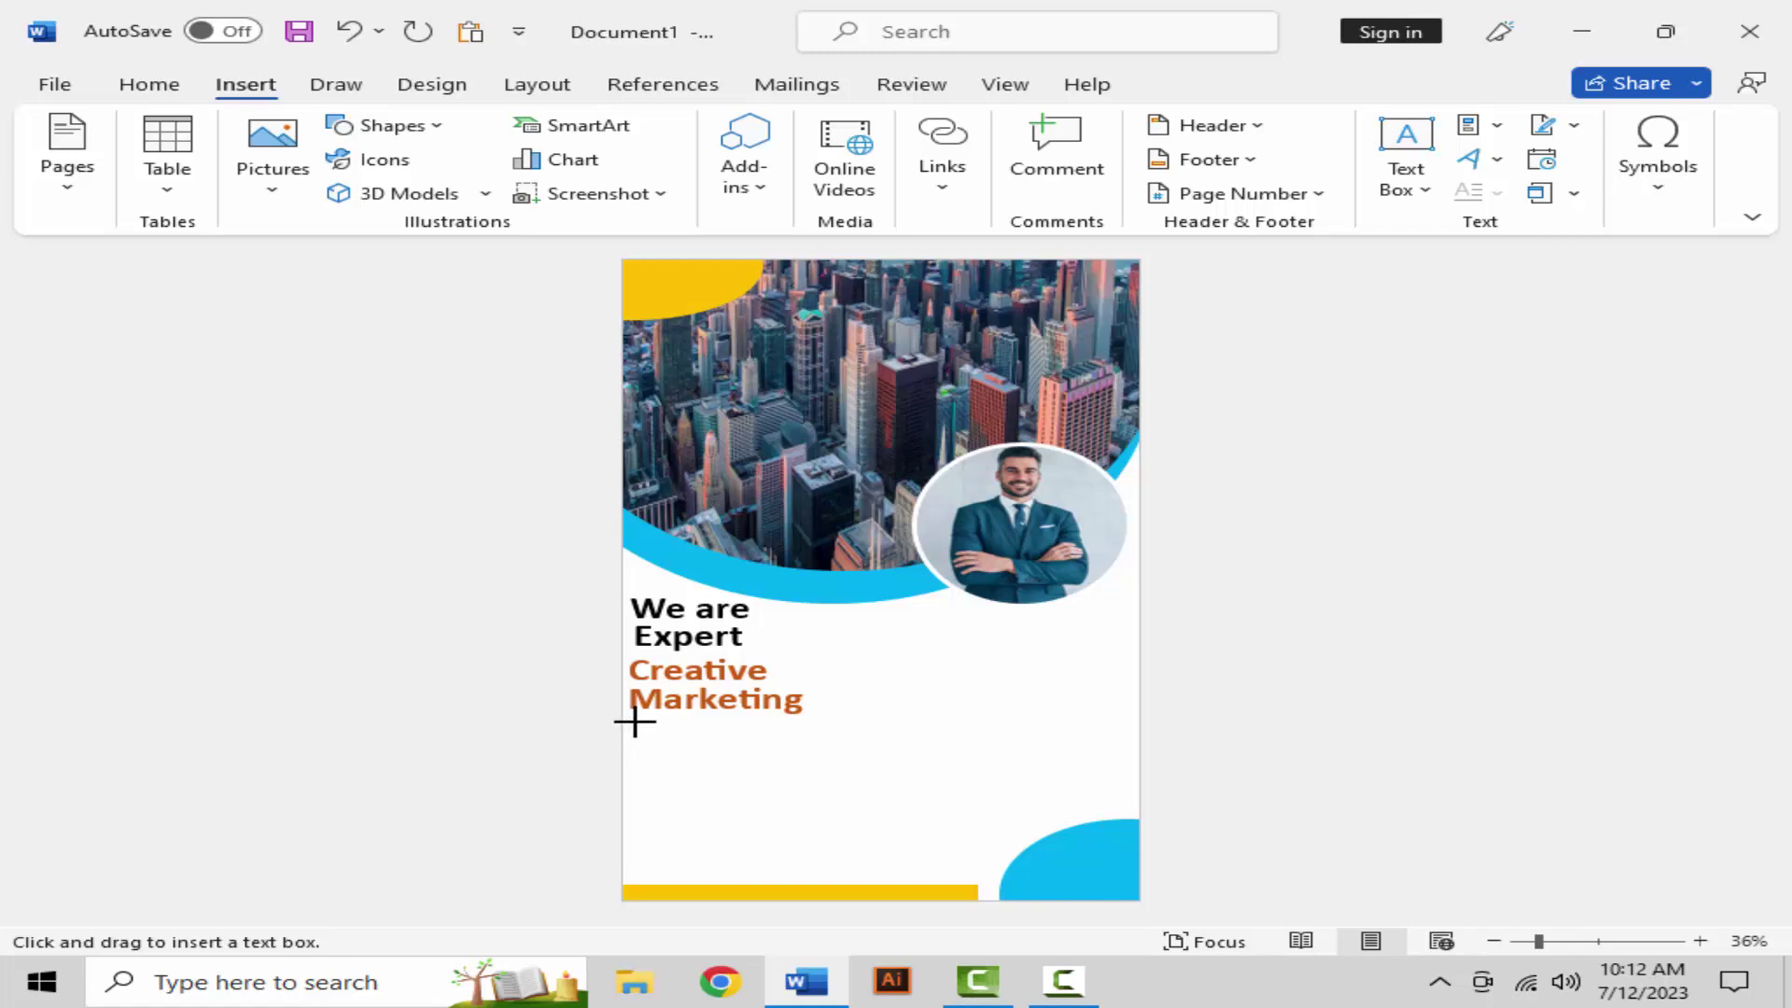
{"action": "left_click_drag", "start_coordinate": [634, 721], "coordinate": [708, 751]}
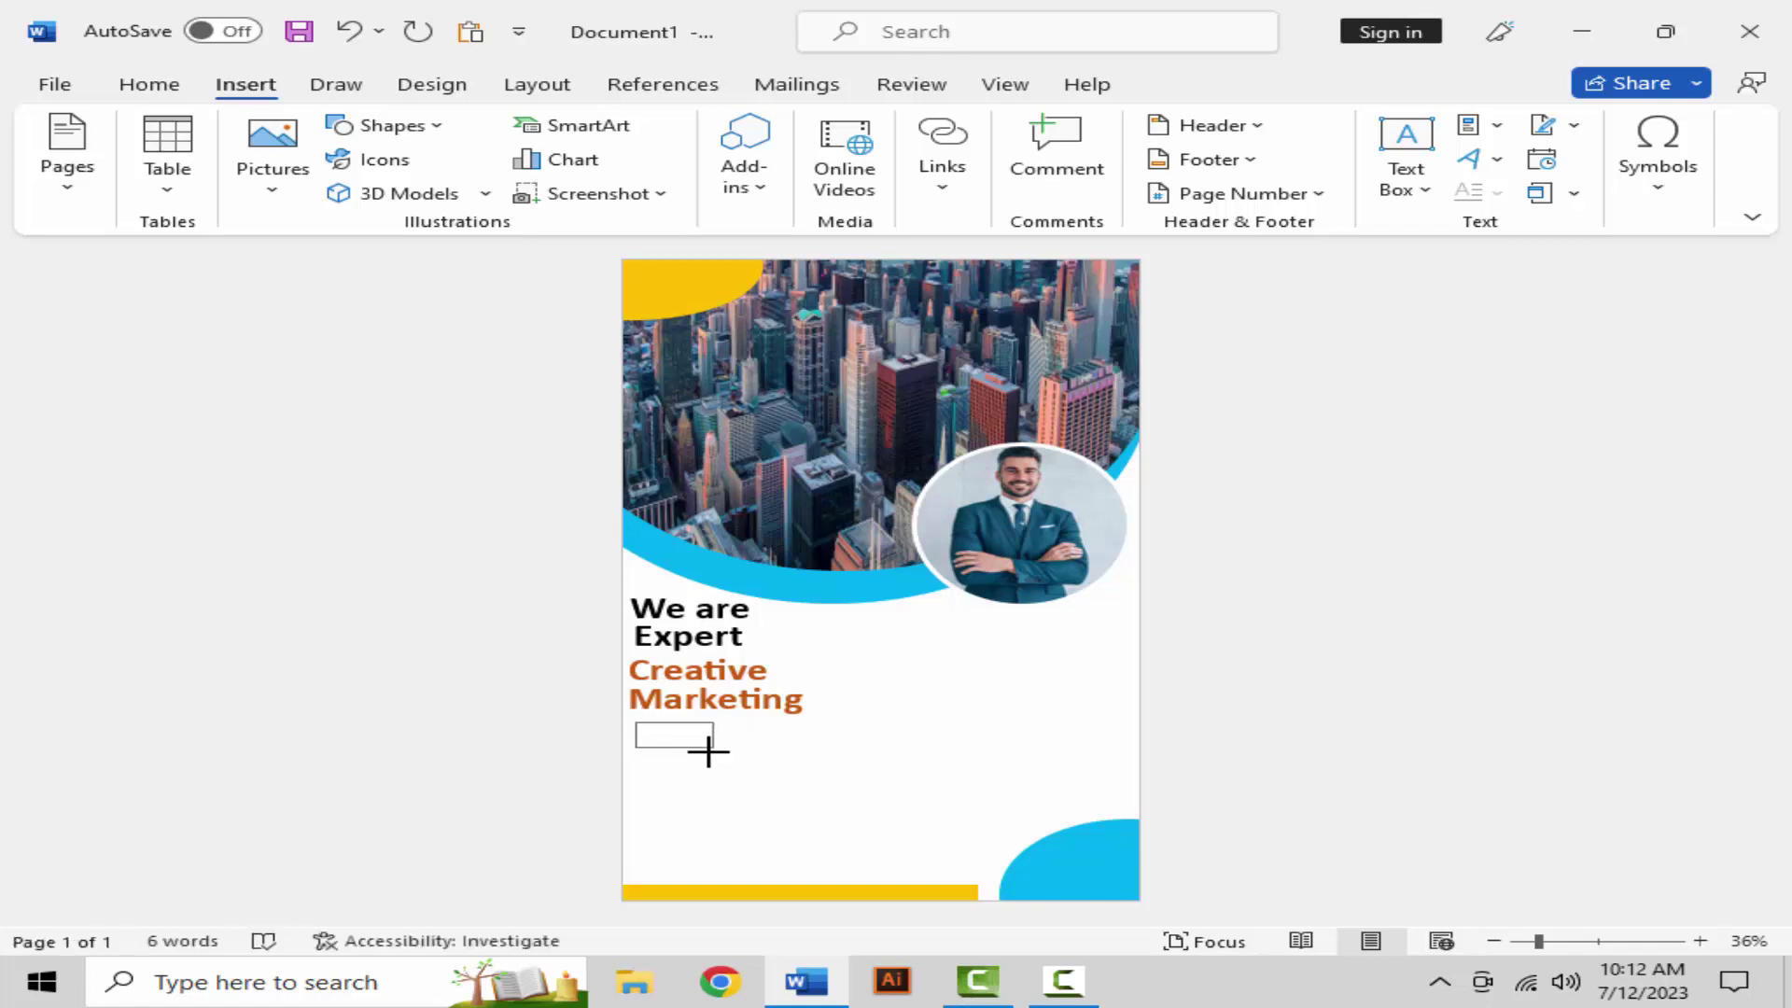
{"action": "left_click_drag", "start_coordinate": [708, 752], "coordinate": [730, 755]}
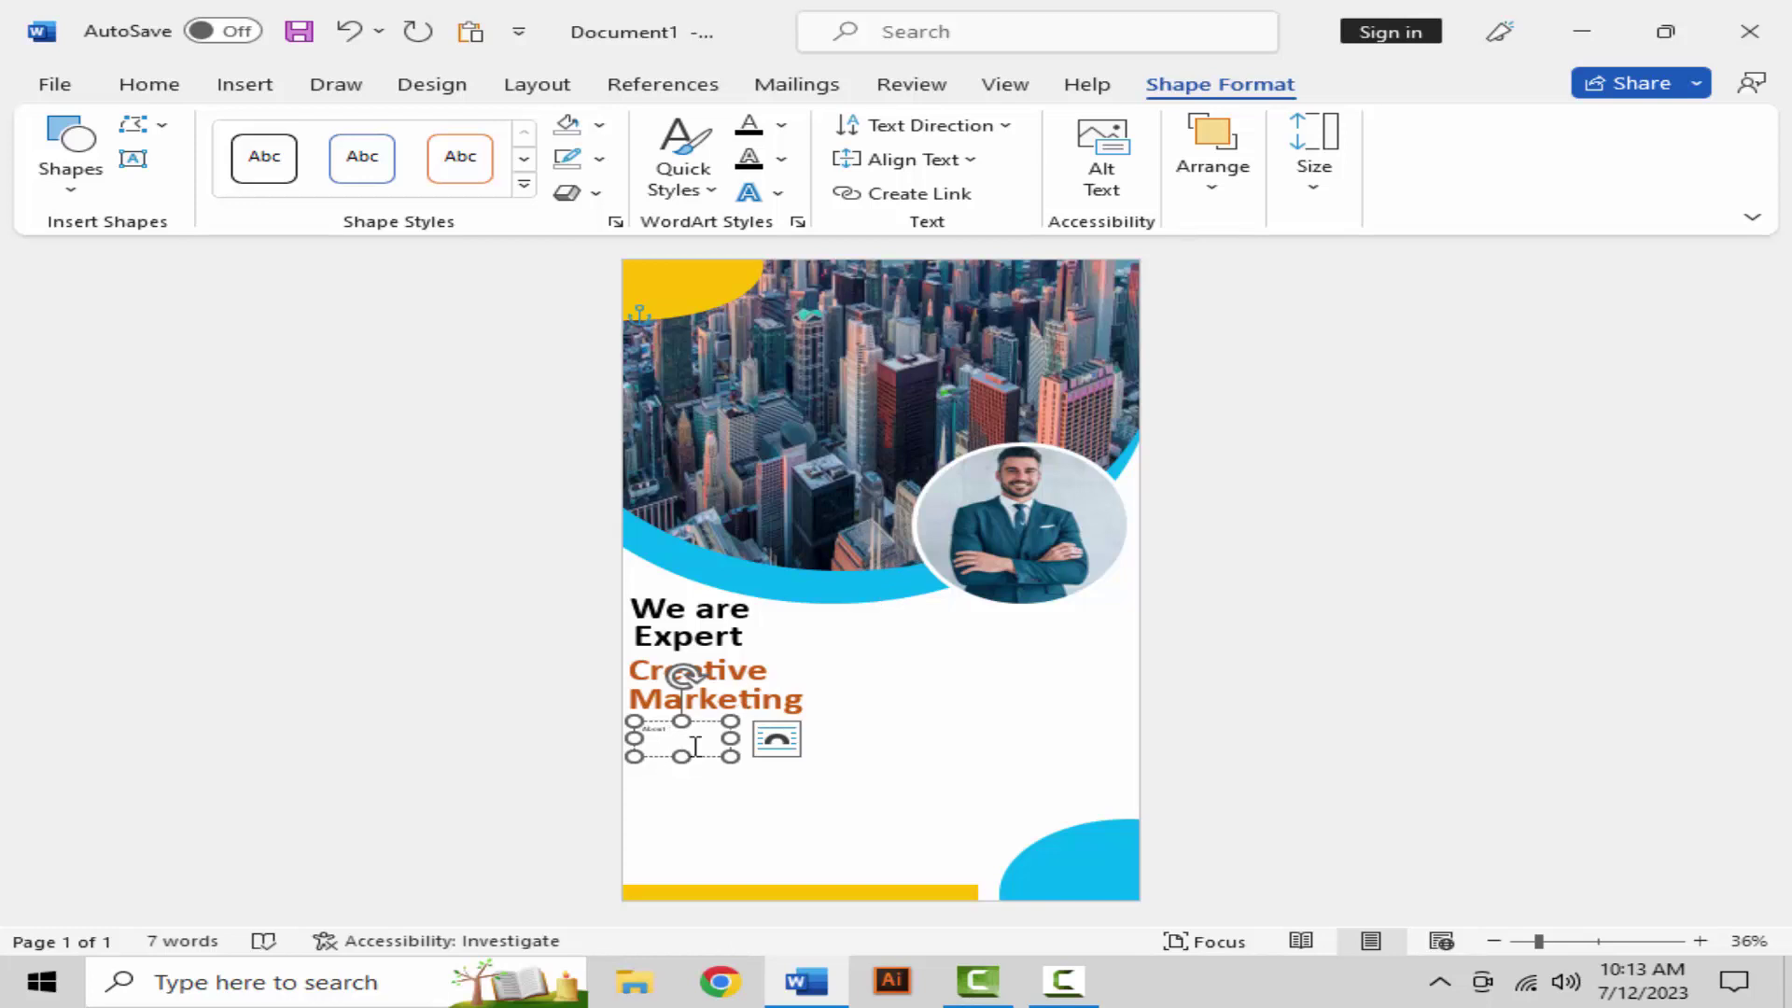
- Make the 'About' text 22 pt bold, then nudge and narrow its box
{"action": "double_click", "coordinate": [658, 737]}
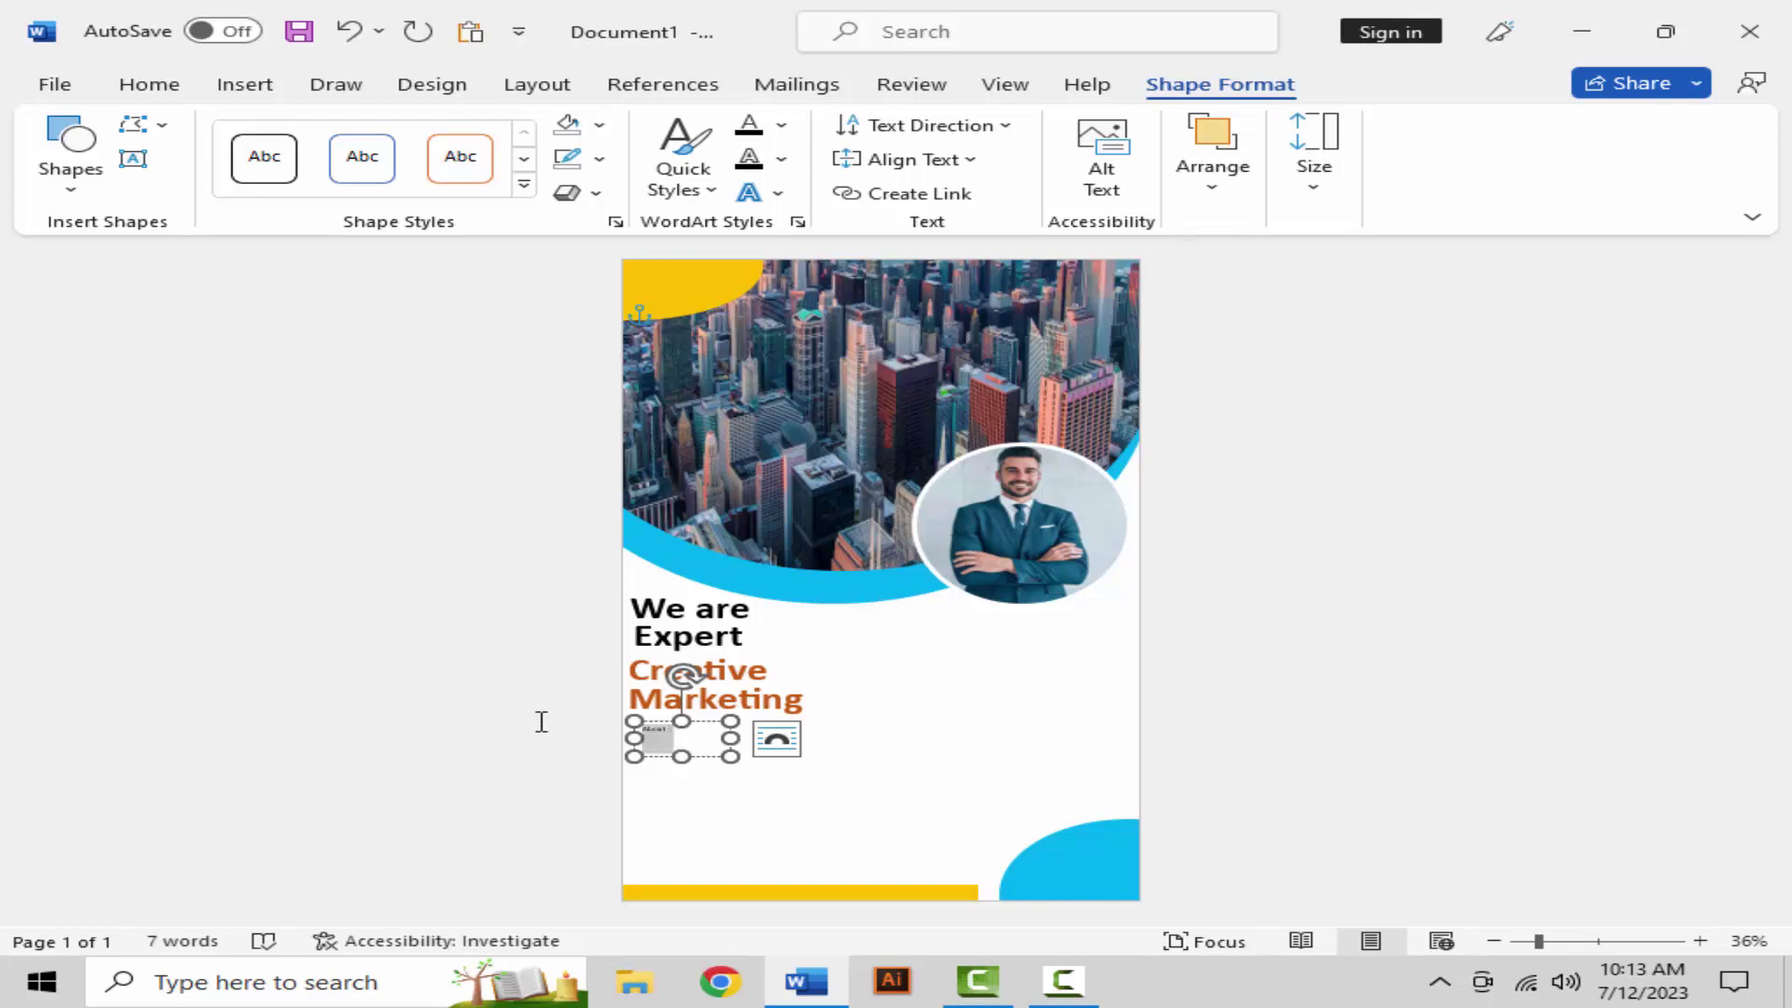
{"action": "left_click", "coordinate": [148, 86]}
{"action": "double_click", "coordinate": [494, 194]}
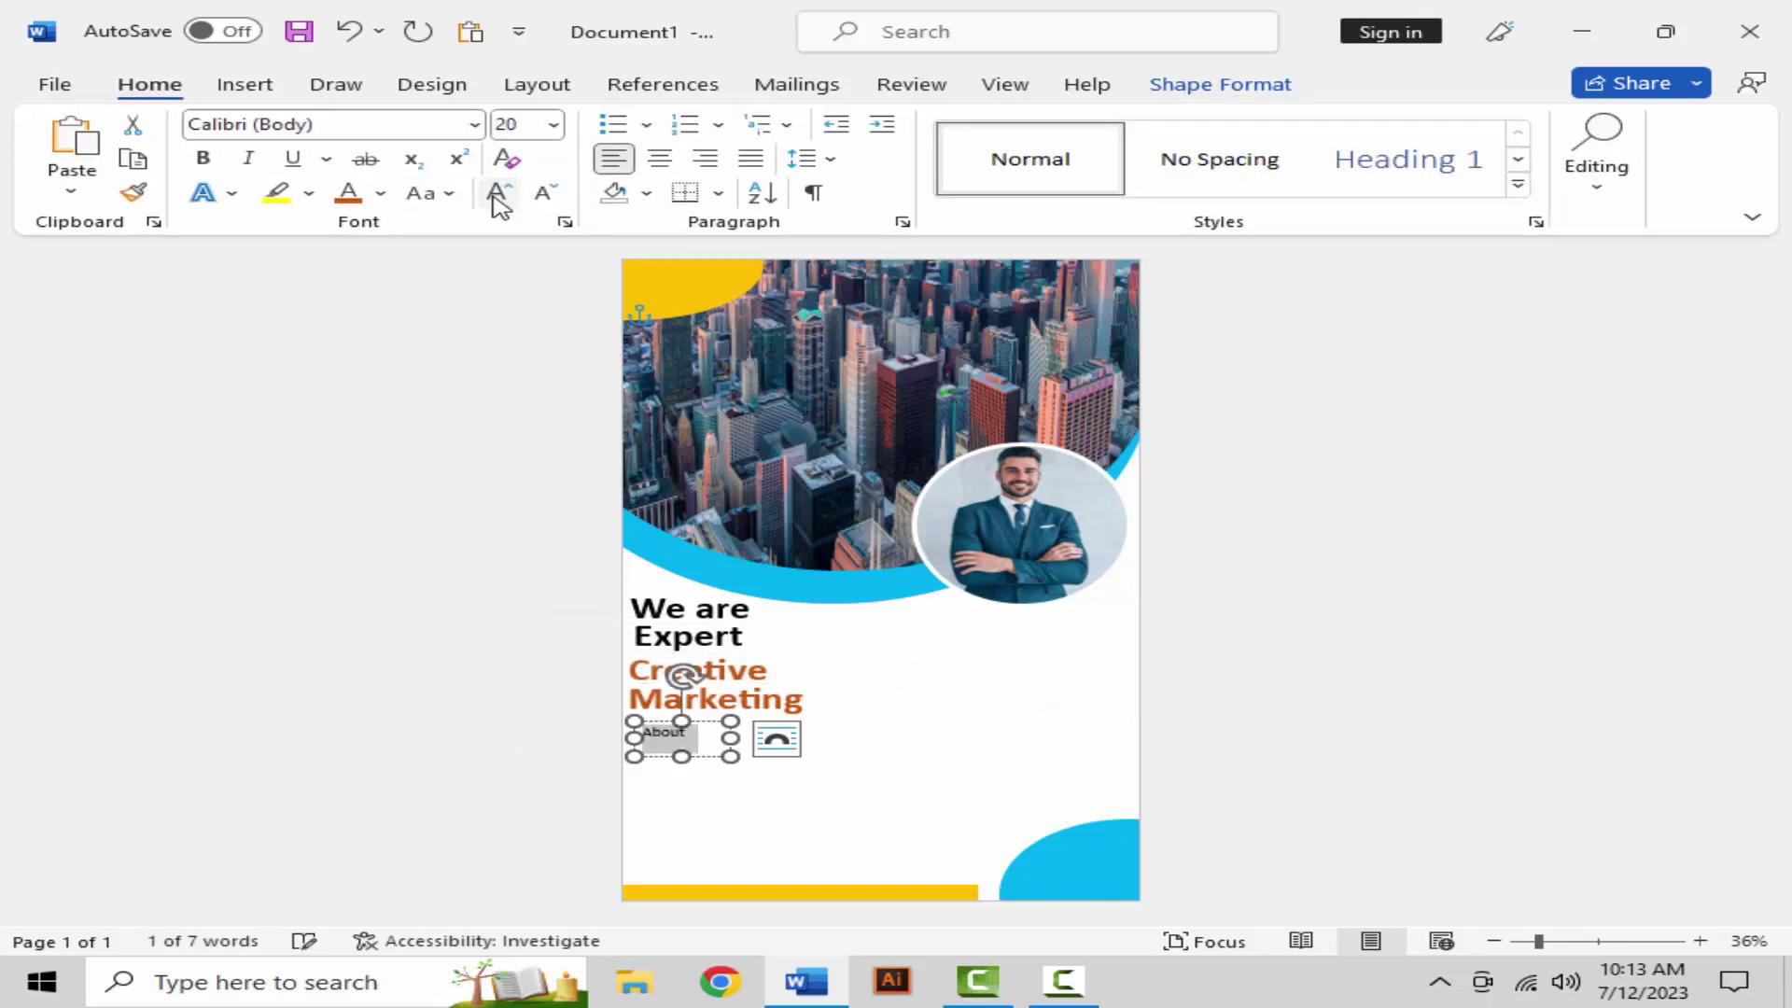
{"action": "left_click", "coordinate": [497, 194]}
{"action": "left_click", "coordinate": [203, 158]}
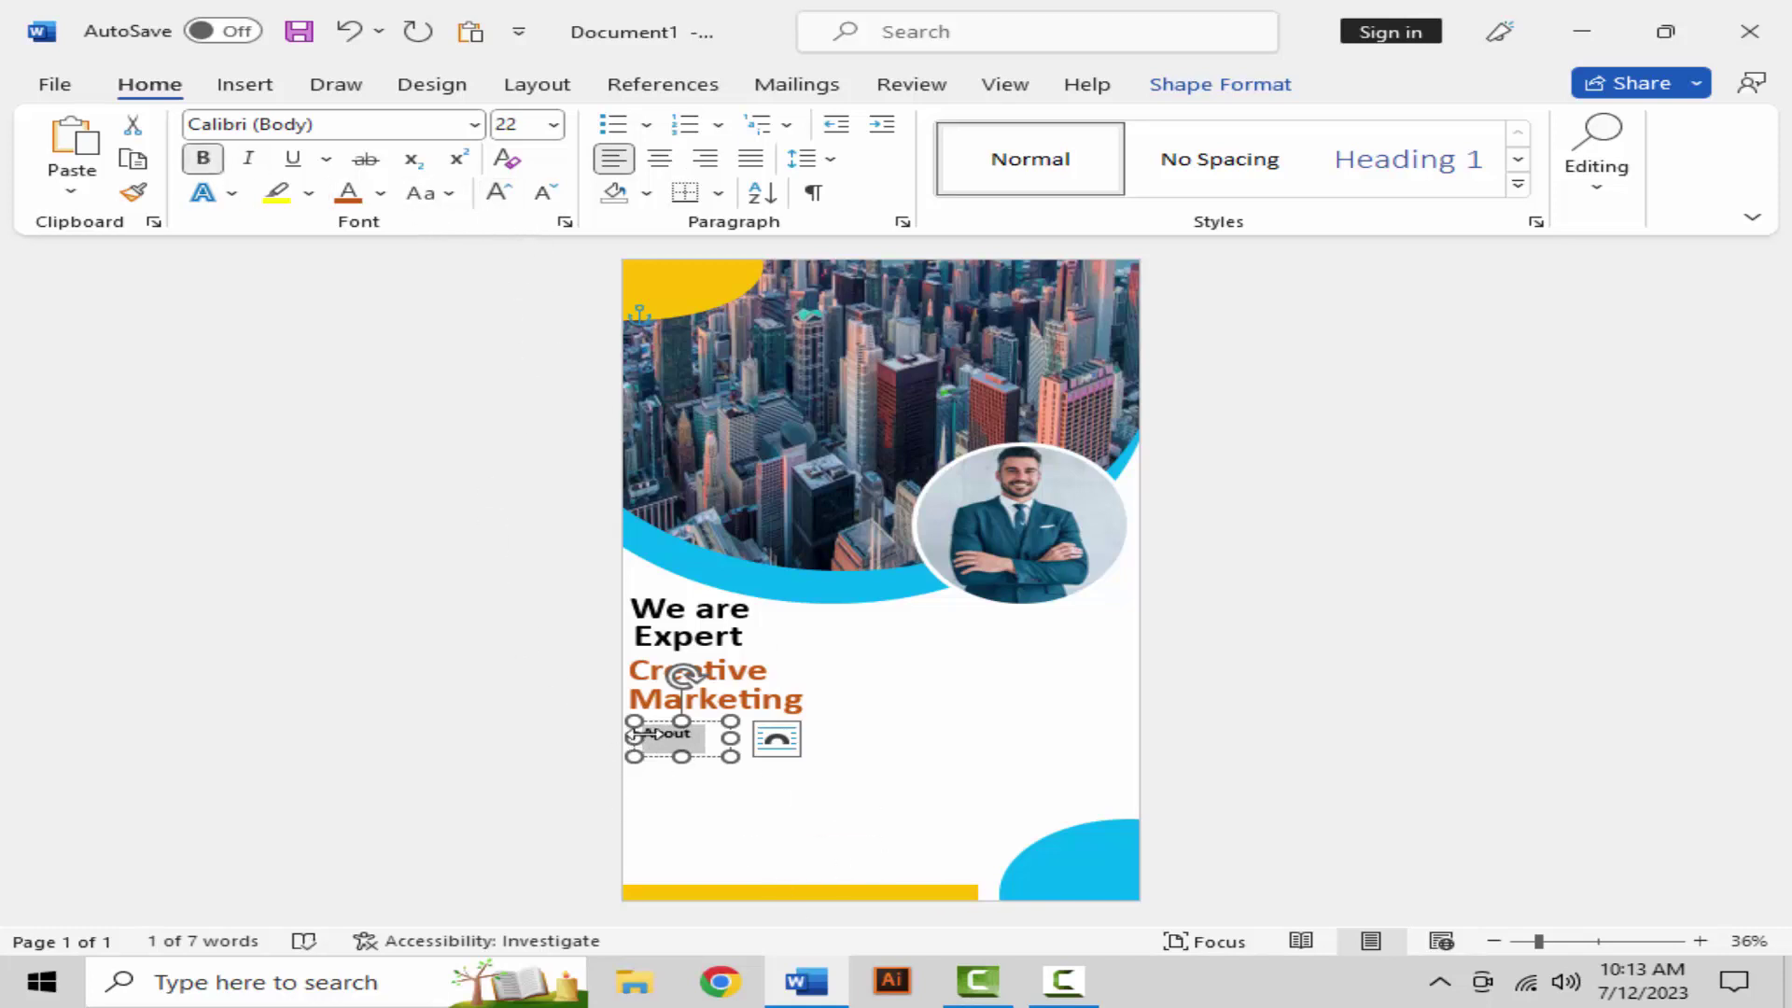
{"action": "left_click_drag", "start_coordinate": [657, 730], "coordinate": [648, 721]}
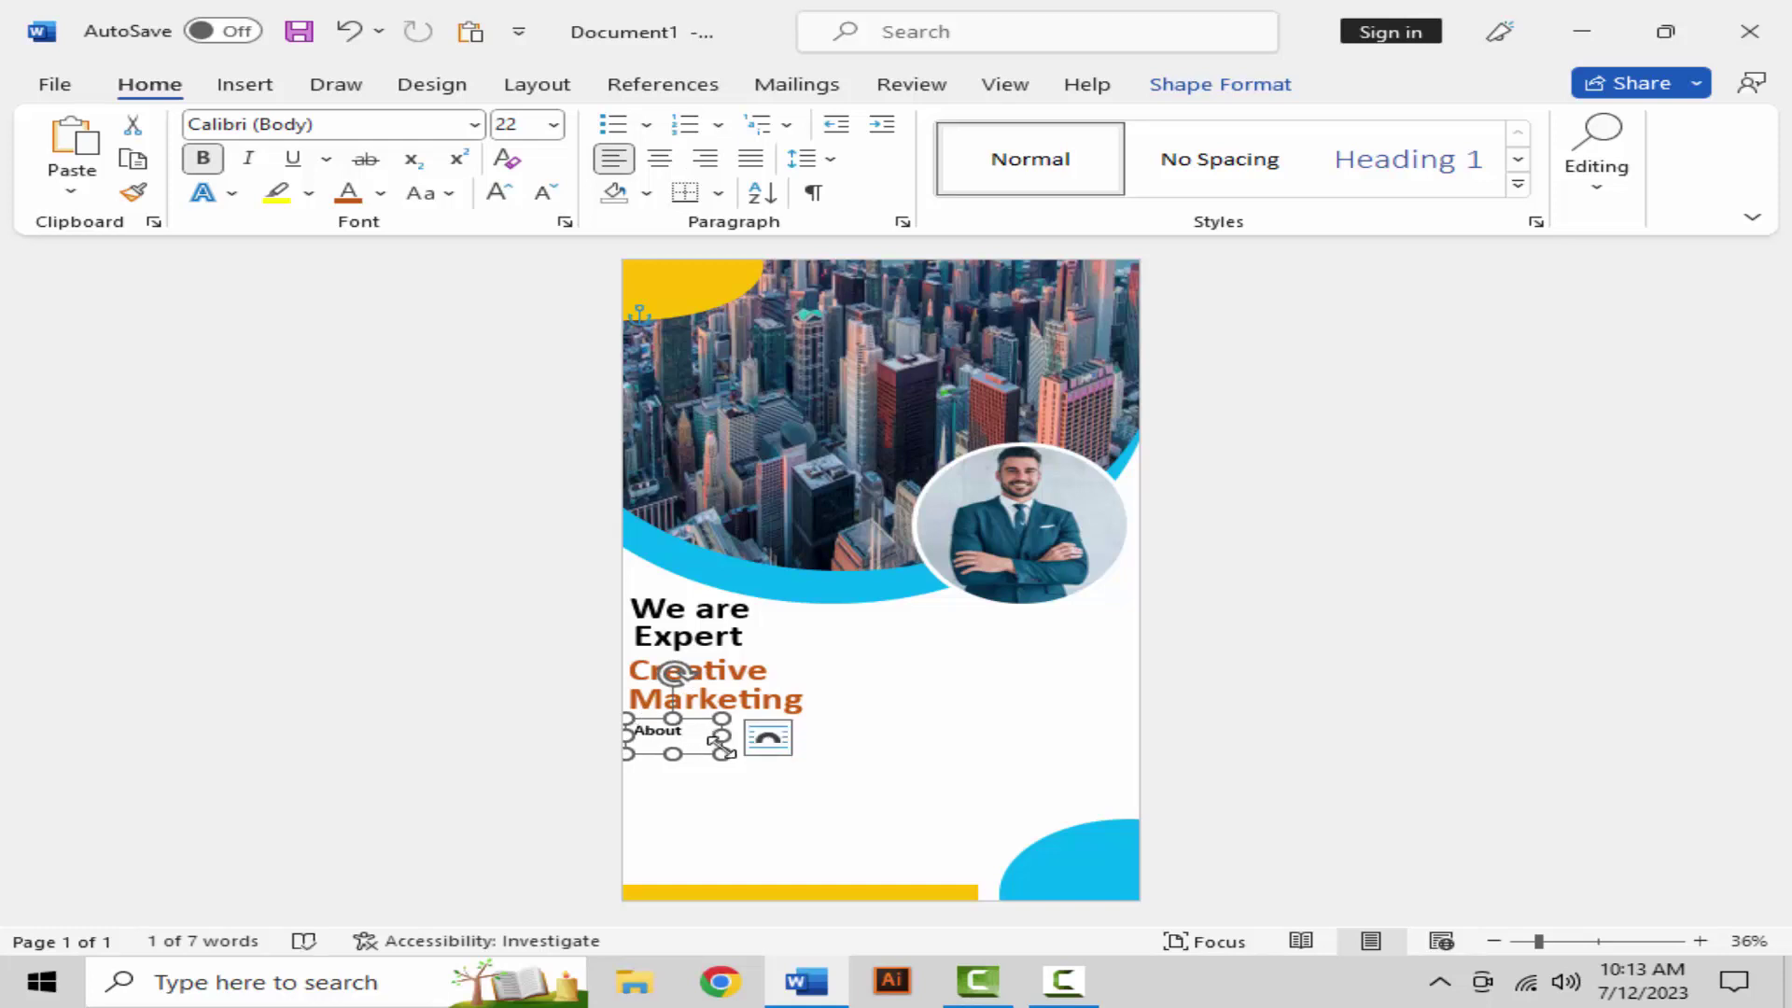
{"action": "left_click_drag", "start_coordinate": [720, 734], "coordinate": [694, 734]}
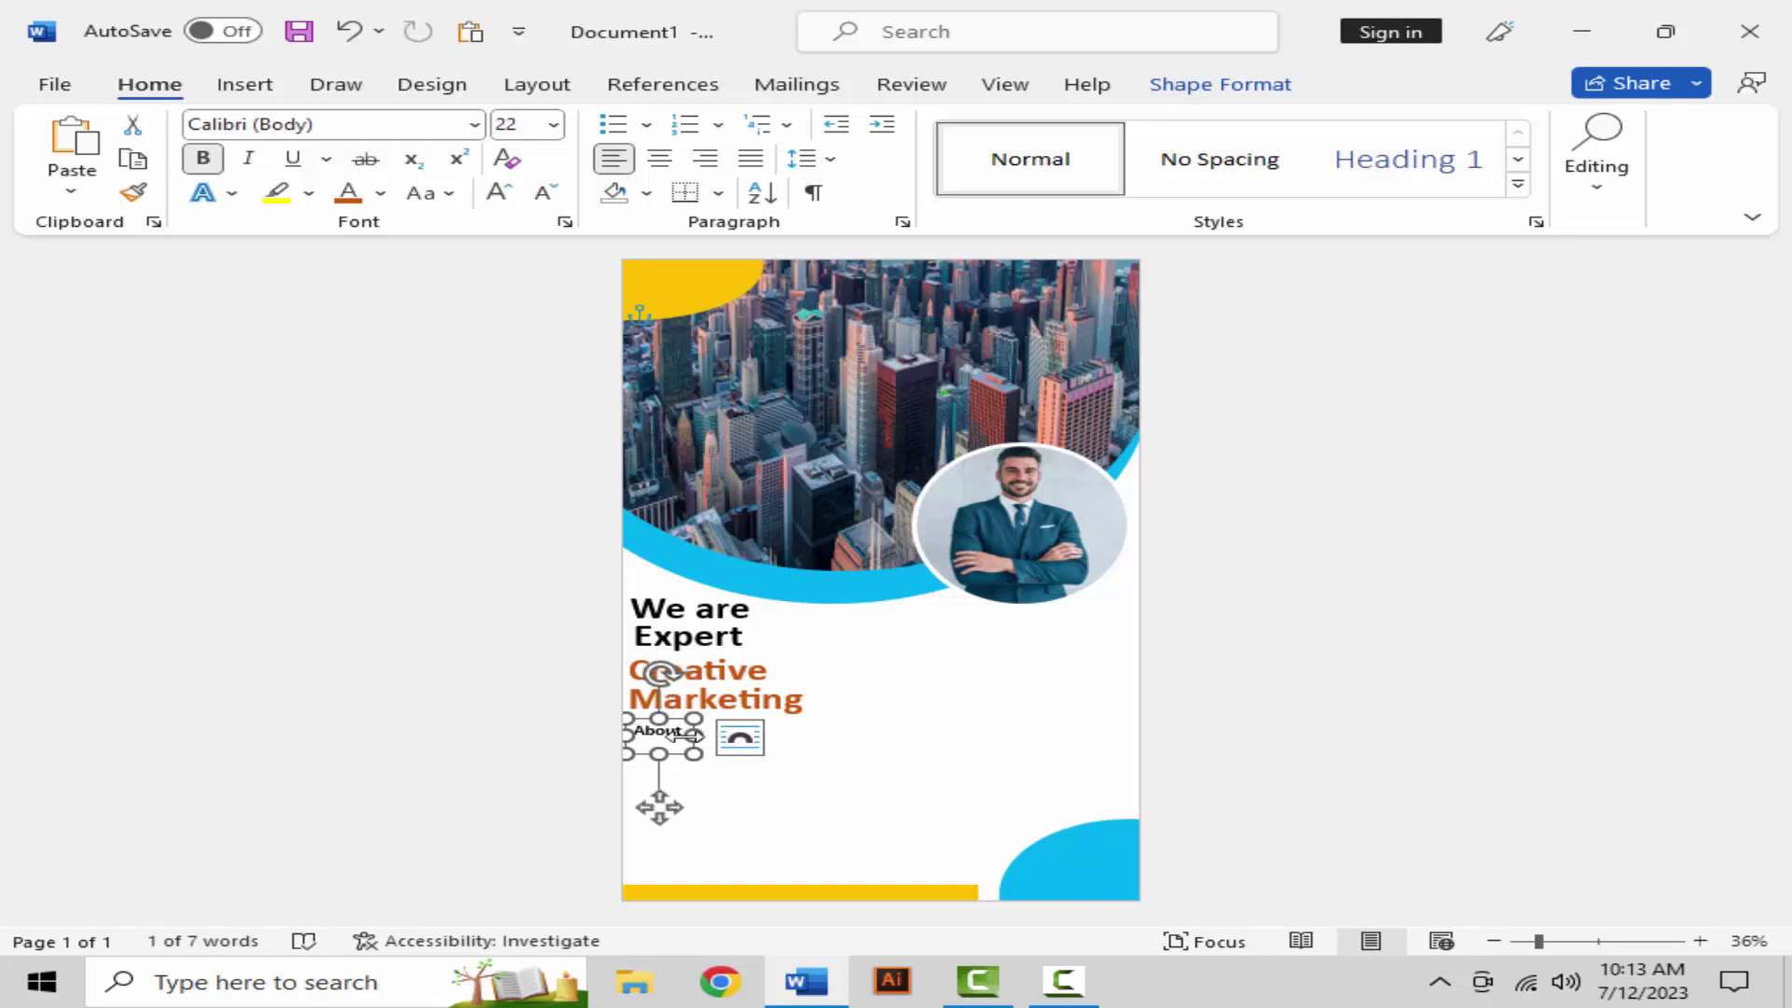
- Copy the About text box and place the pasted copy just right of 'About'
{"action": "right_click", "coordinate": [674, 761]}
{"action": "left_click", "coordinate": [1184, 368]}
{"action": "right_click", "coordinate": [1318, 400]}
{"action": "left_click", "coordinate": [1403, 583]}
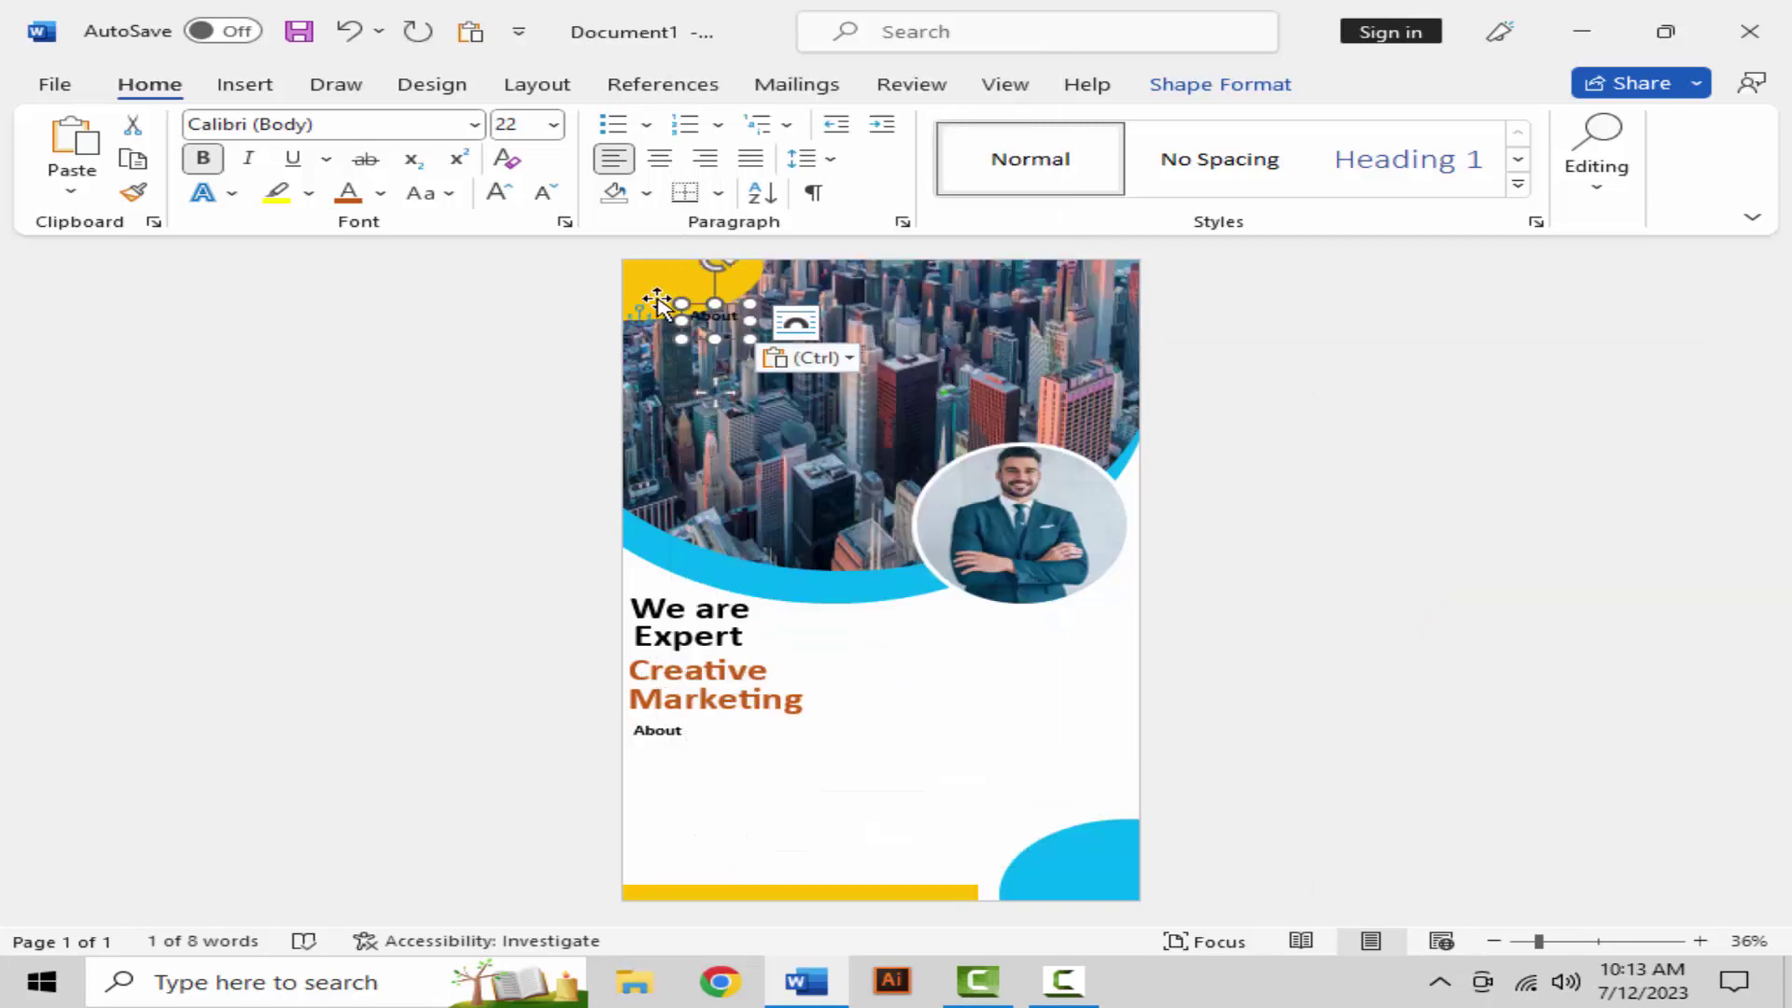
{"action": "mouse_move", "coordinate": [705, 312]}
{"action": "left_mouse_down"}
{"action": "mouse_move", "coordinate": [725, 727]}
{"action": "mouse_move", "coordinate": [705, 721]}
{"action": "left_mouse_up"}
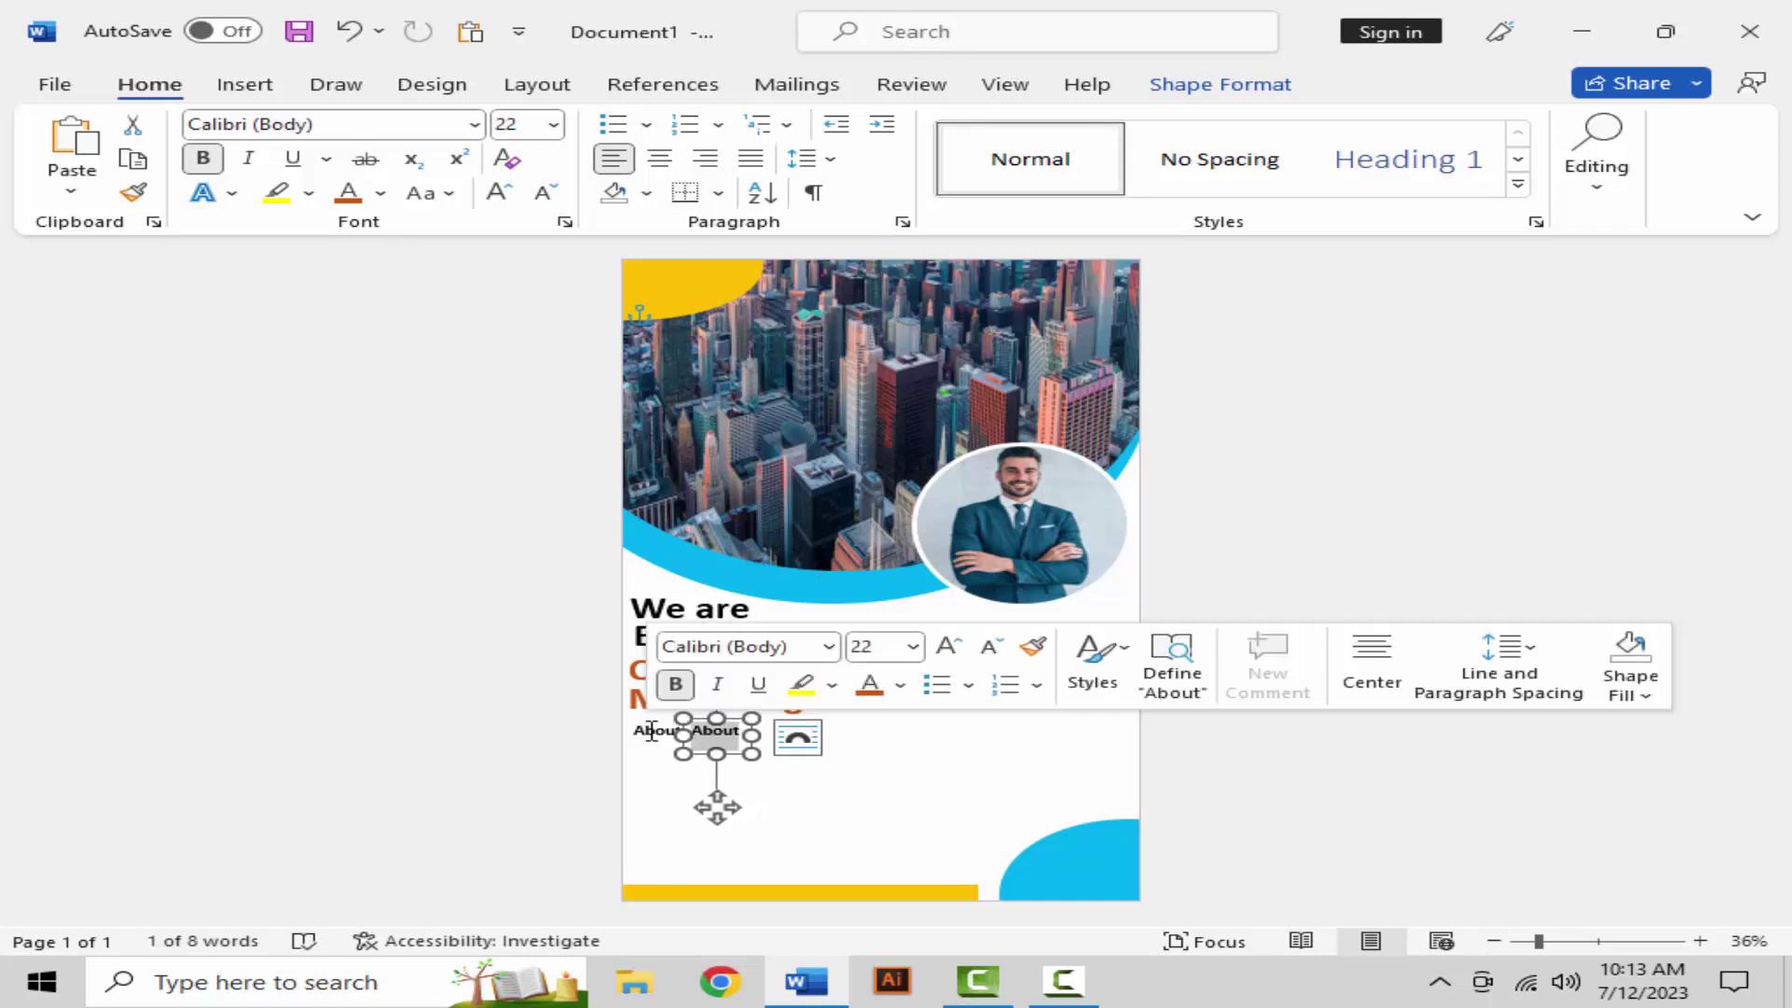
- Replace the copy's text with 'Us' and widen its box to fit
{"action": "type", "text": "Us"}
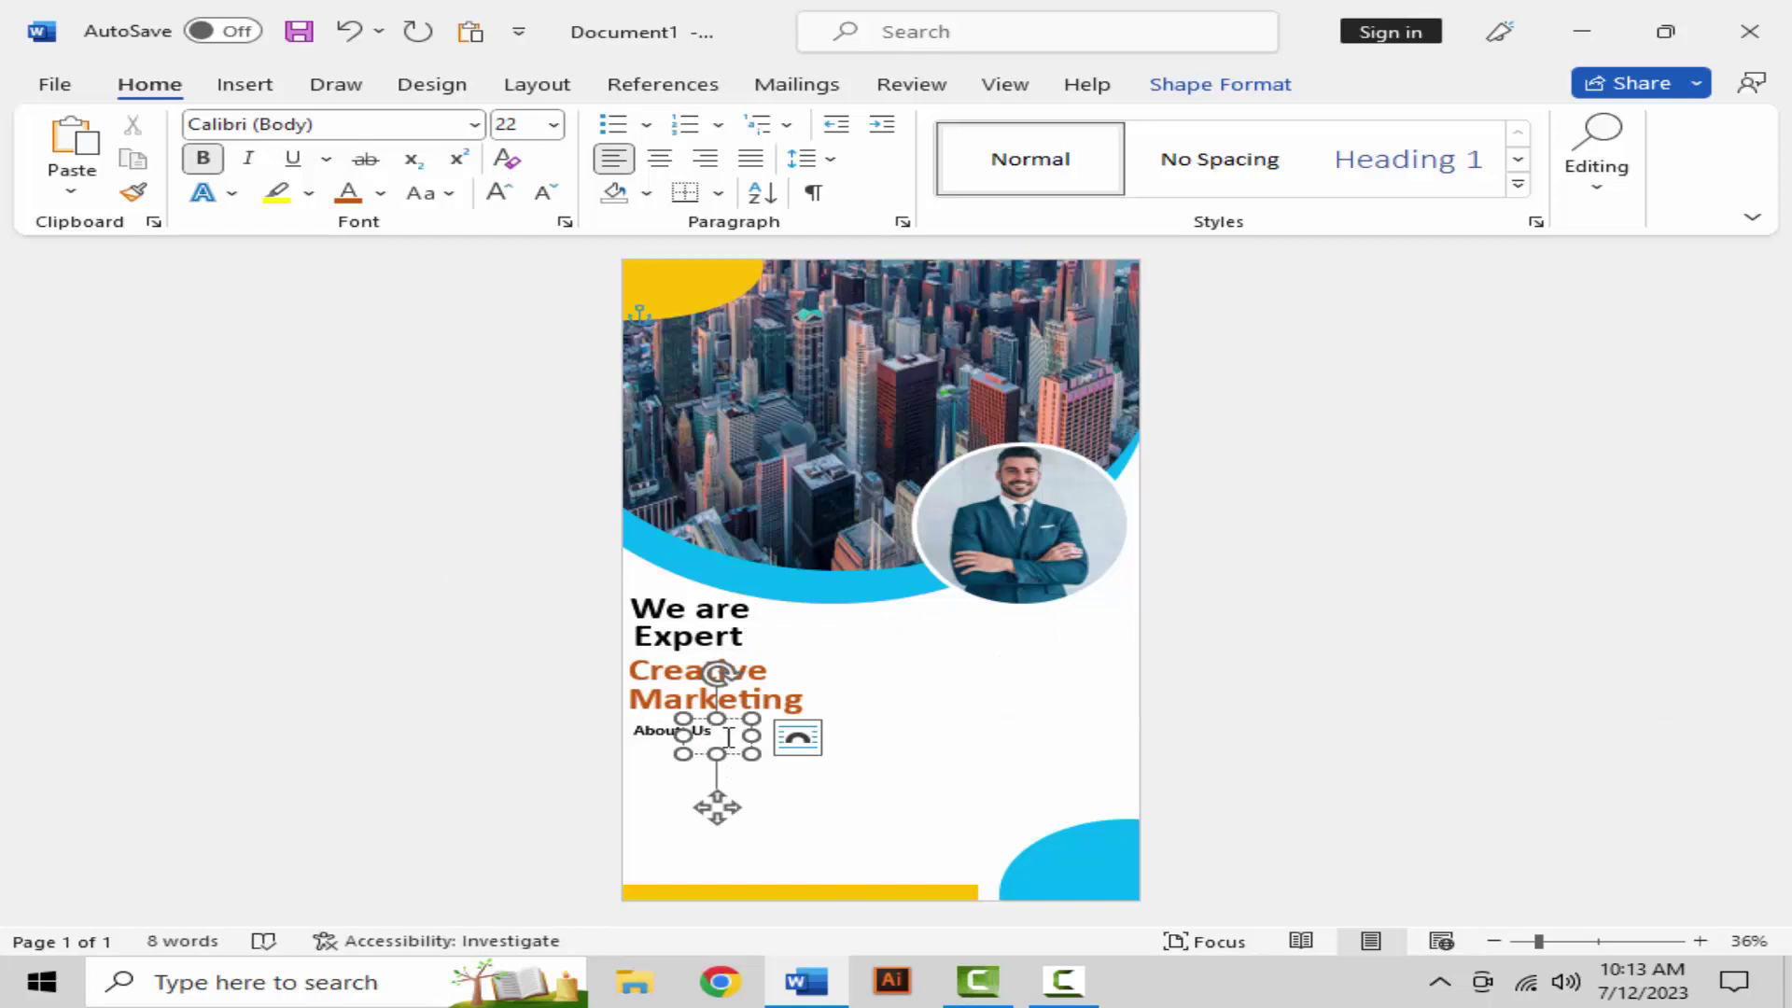
{"action": "double_click", "coordinate": [729, 736]}
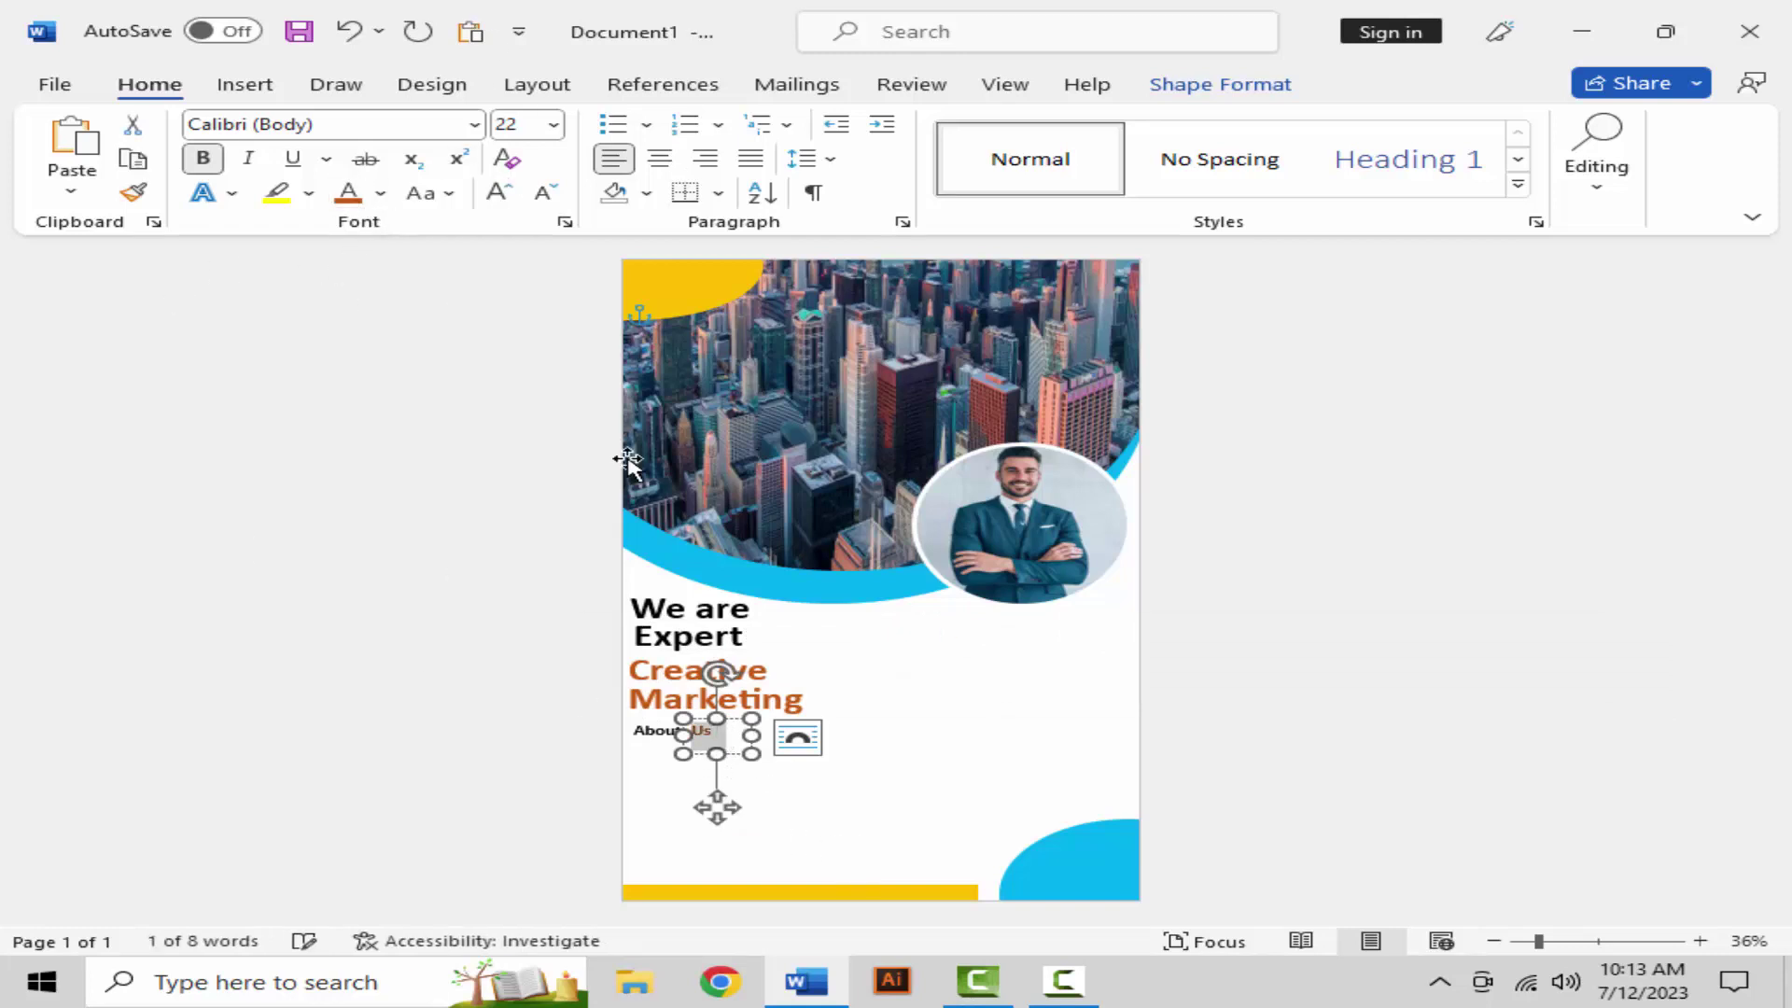
{"action": "left_click_drag", "start_coordinate": [746, 754], "coordinate": [780, 756]}
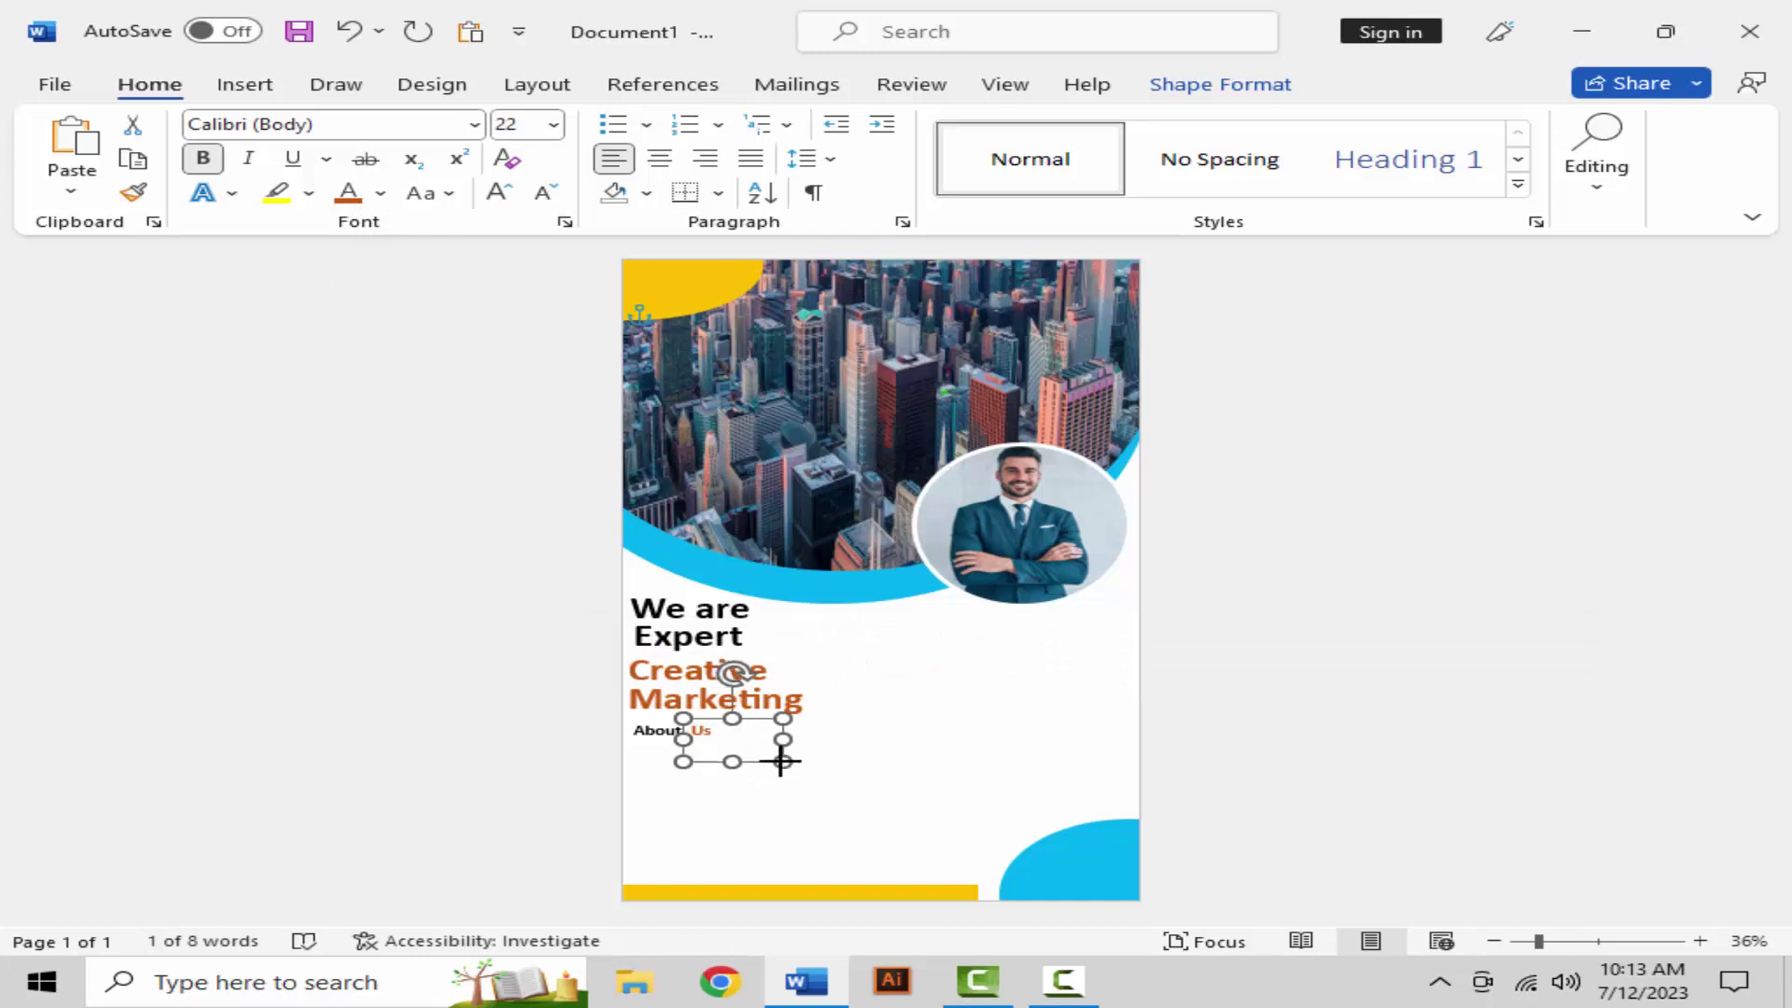
{"action": "left_click", "coordinate": [947, 846]}
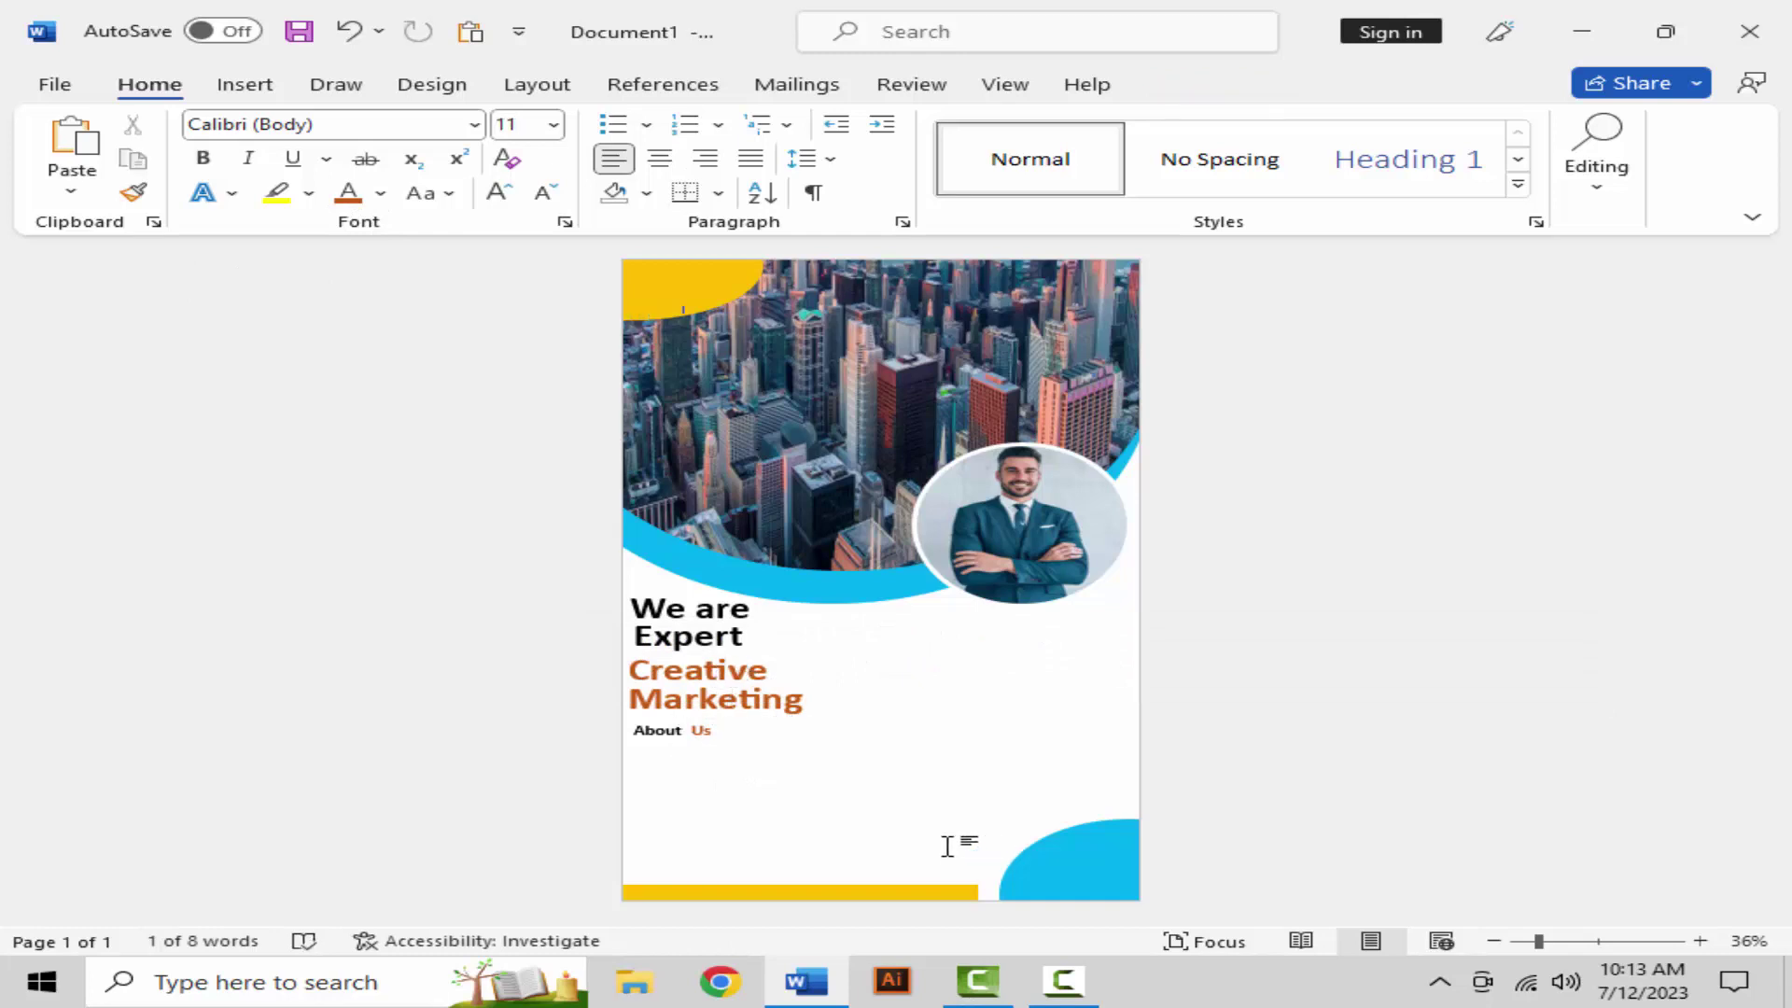
{"action": "left_click", "coordinate": [702, 733]}
{"action": "left_click", "coordinate": [708, 729]}
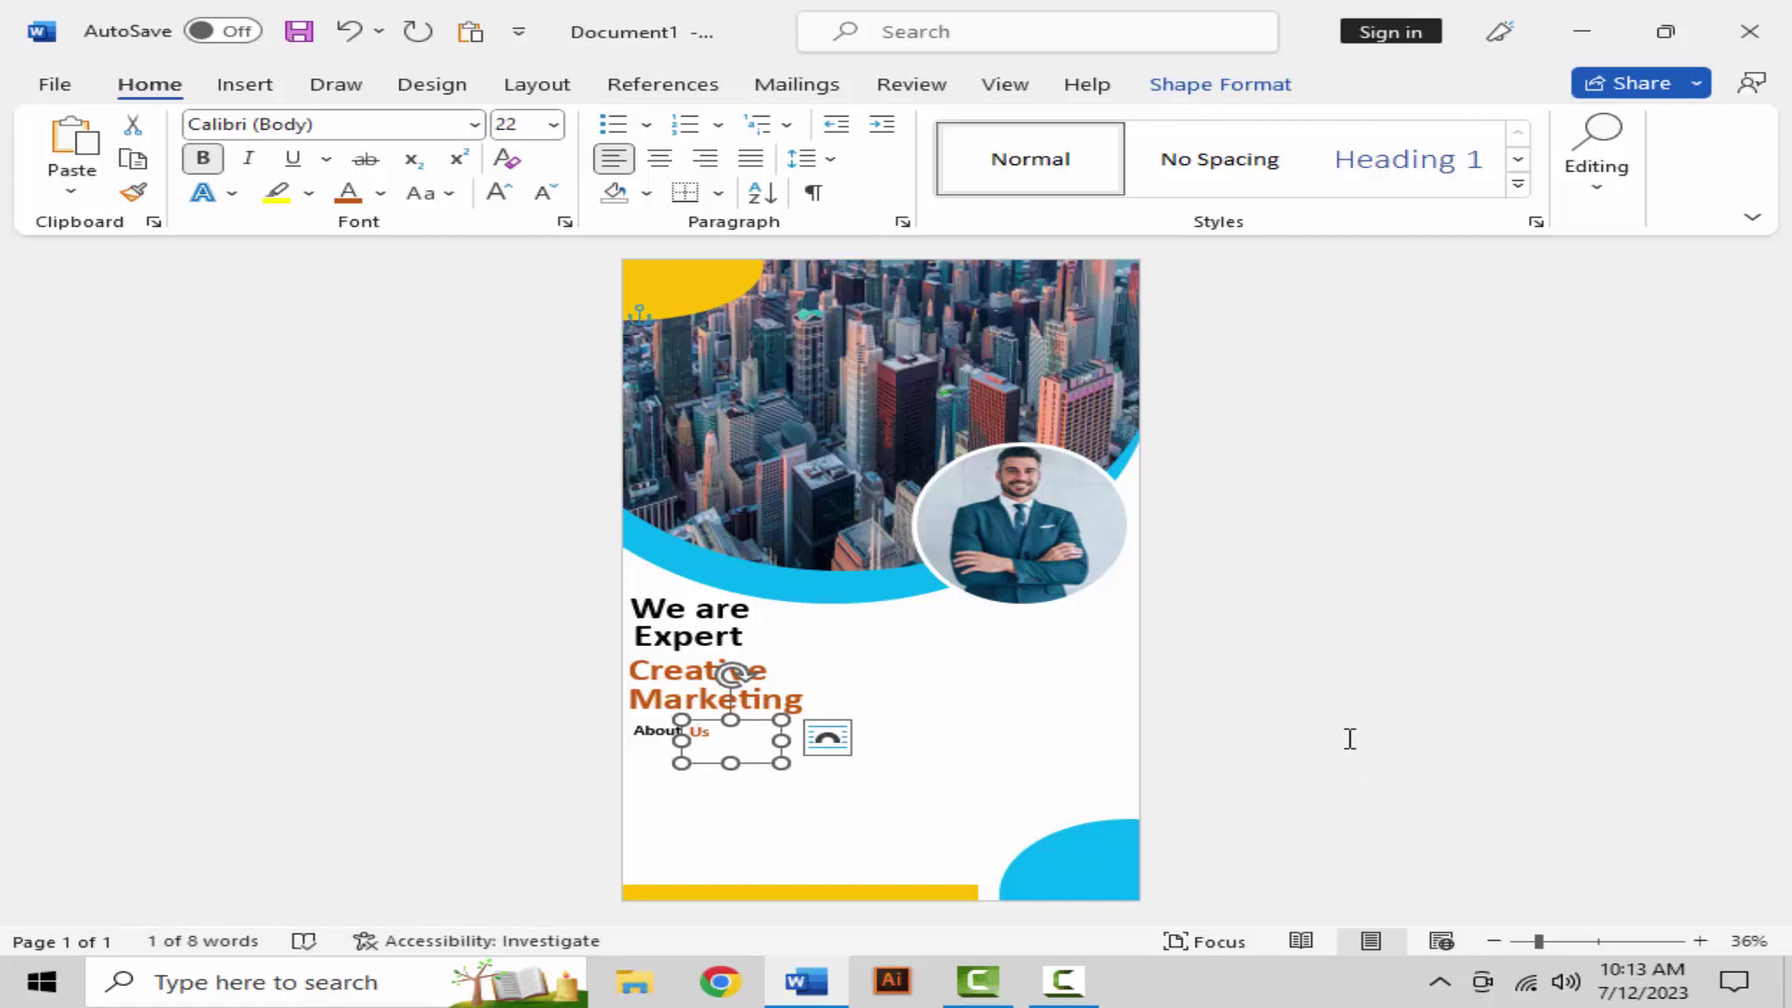
{"action": "left_click", "coordinate": [1030, 706]}
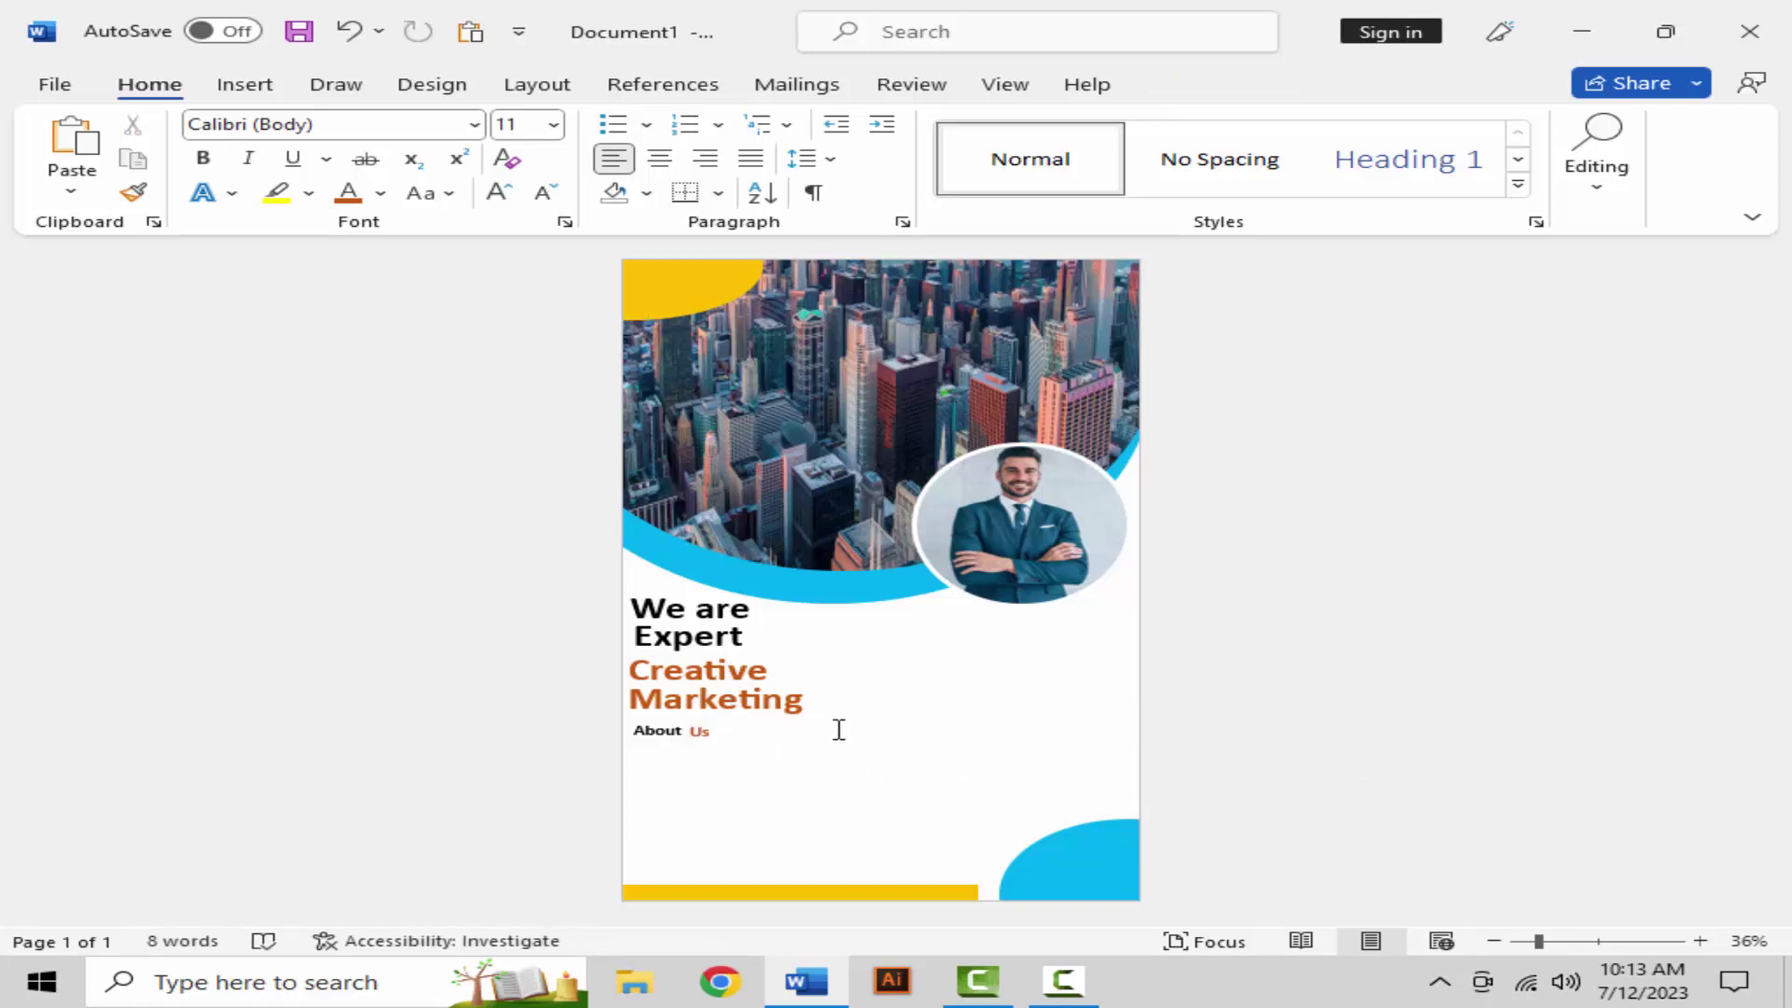
{"action": "left_click", "coordinate": [708, 735]}
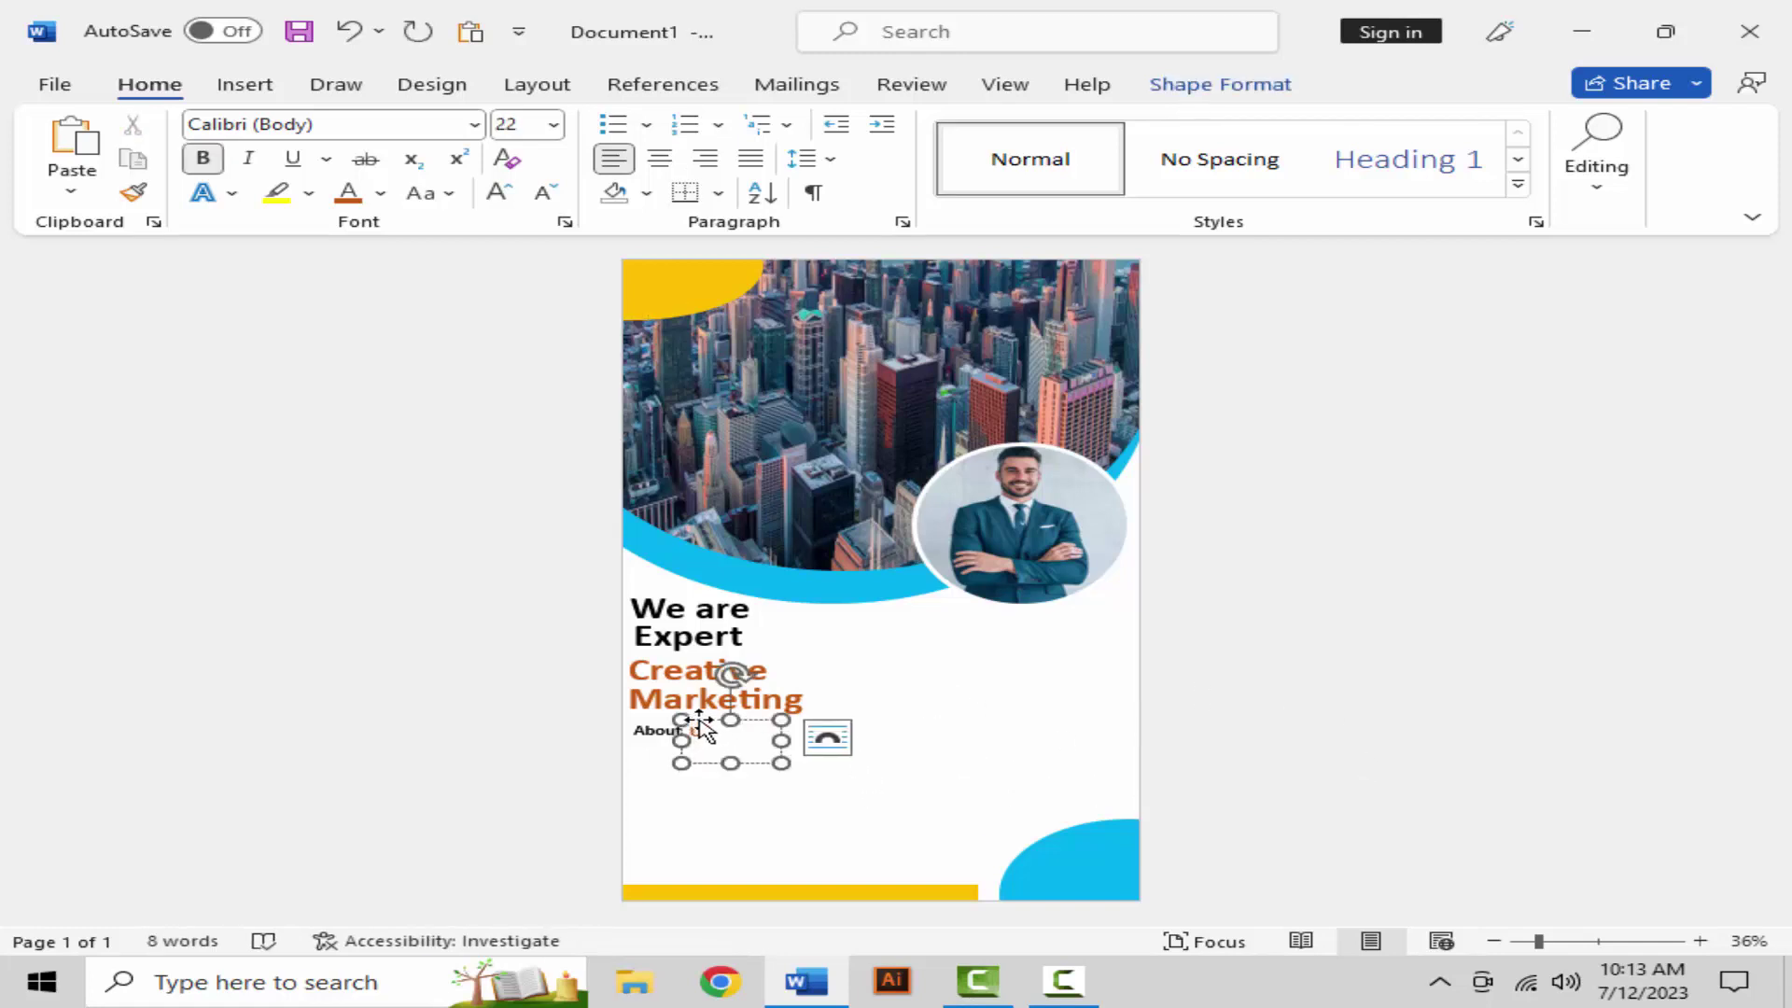
{"action": "left_click", "coordinate": [702, 729]}
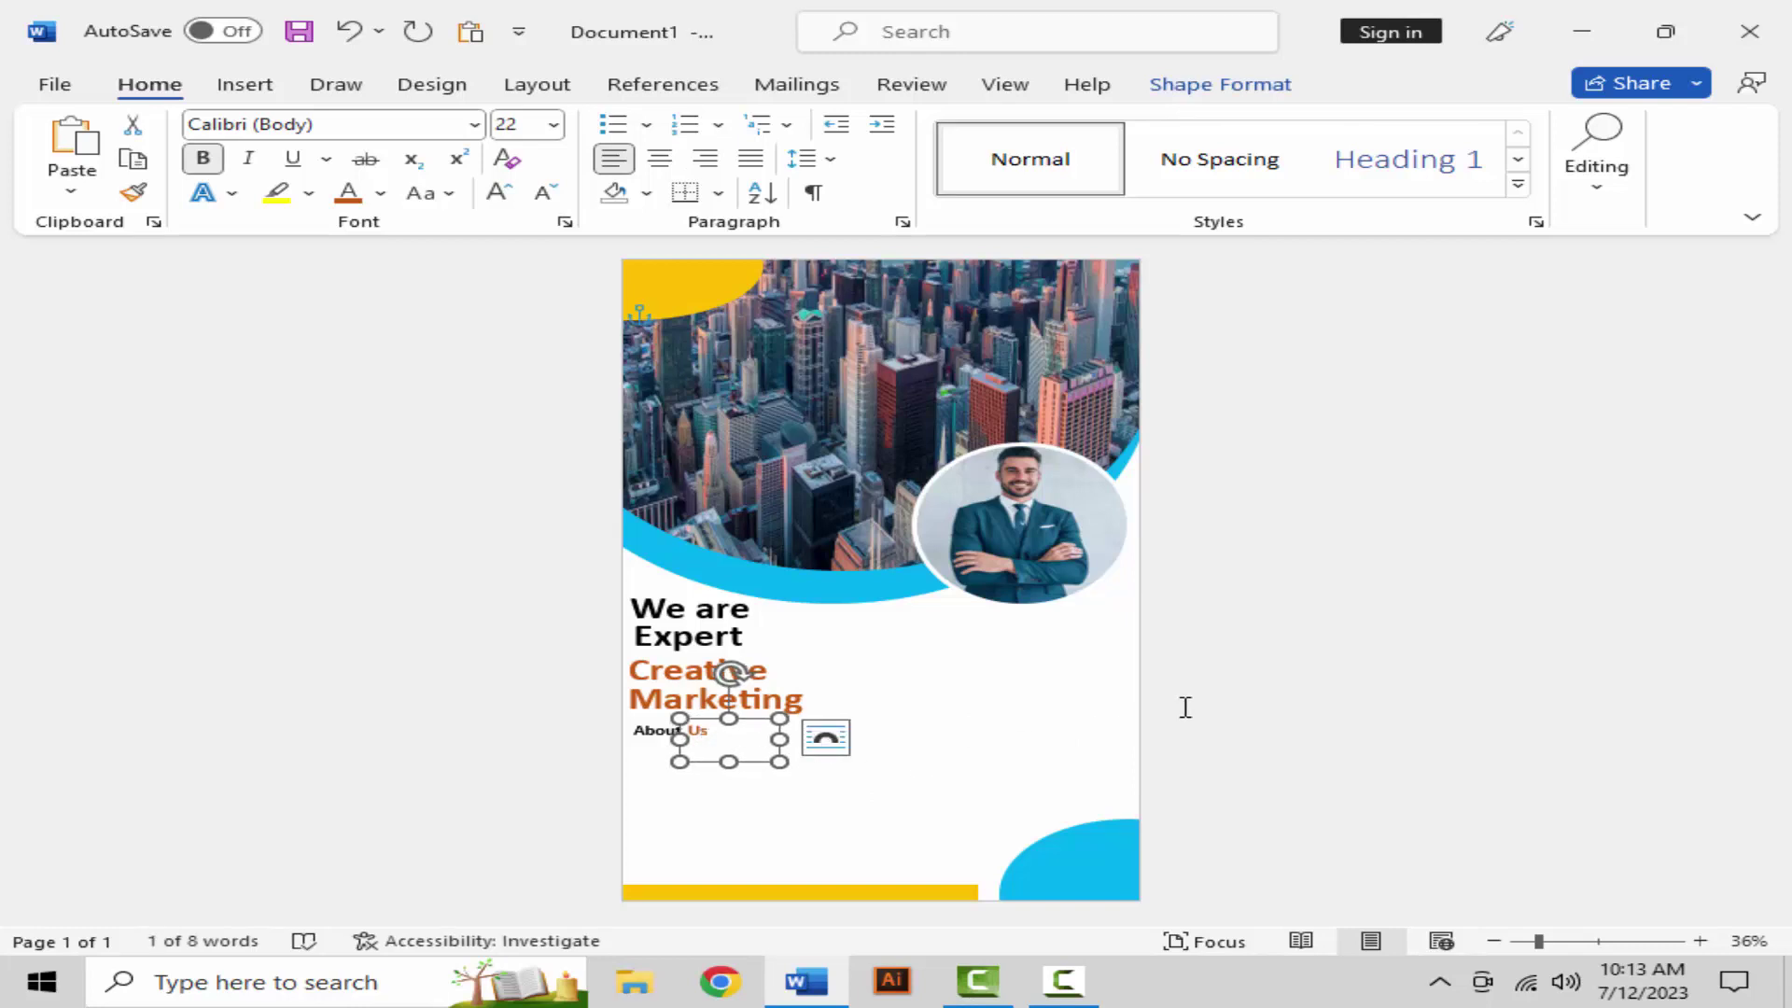
{"action": "left_click", "coordinate": [1204, 681]}
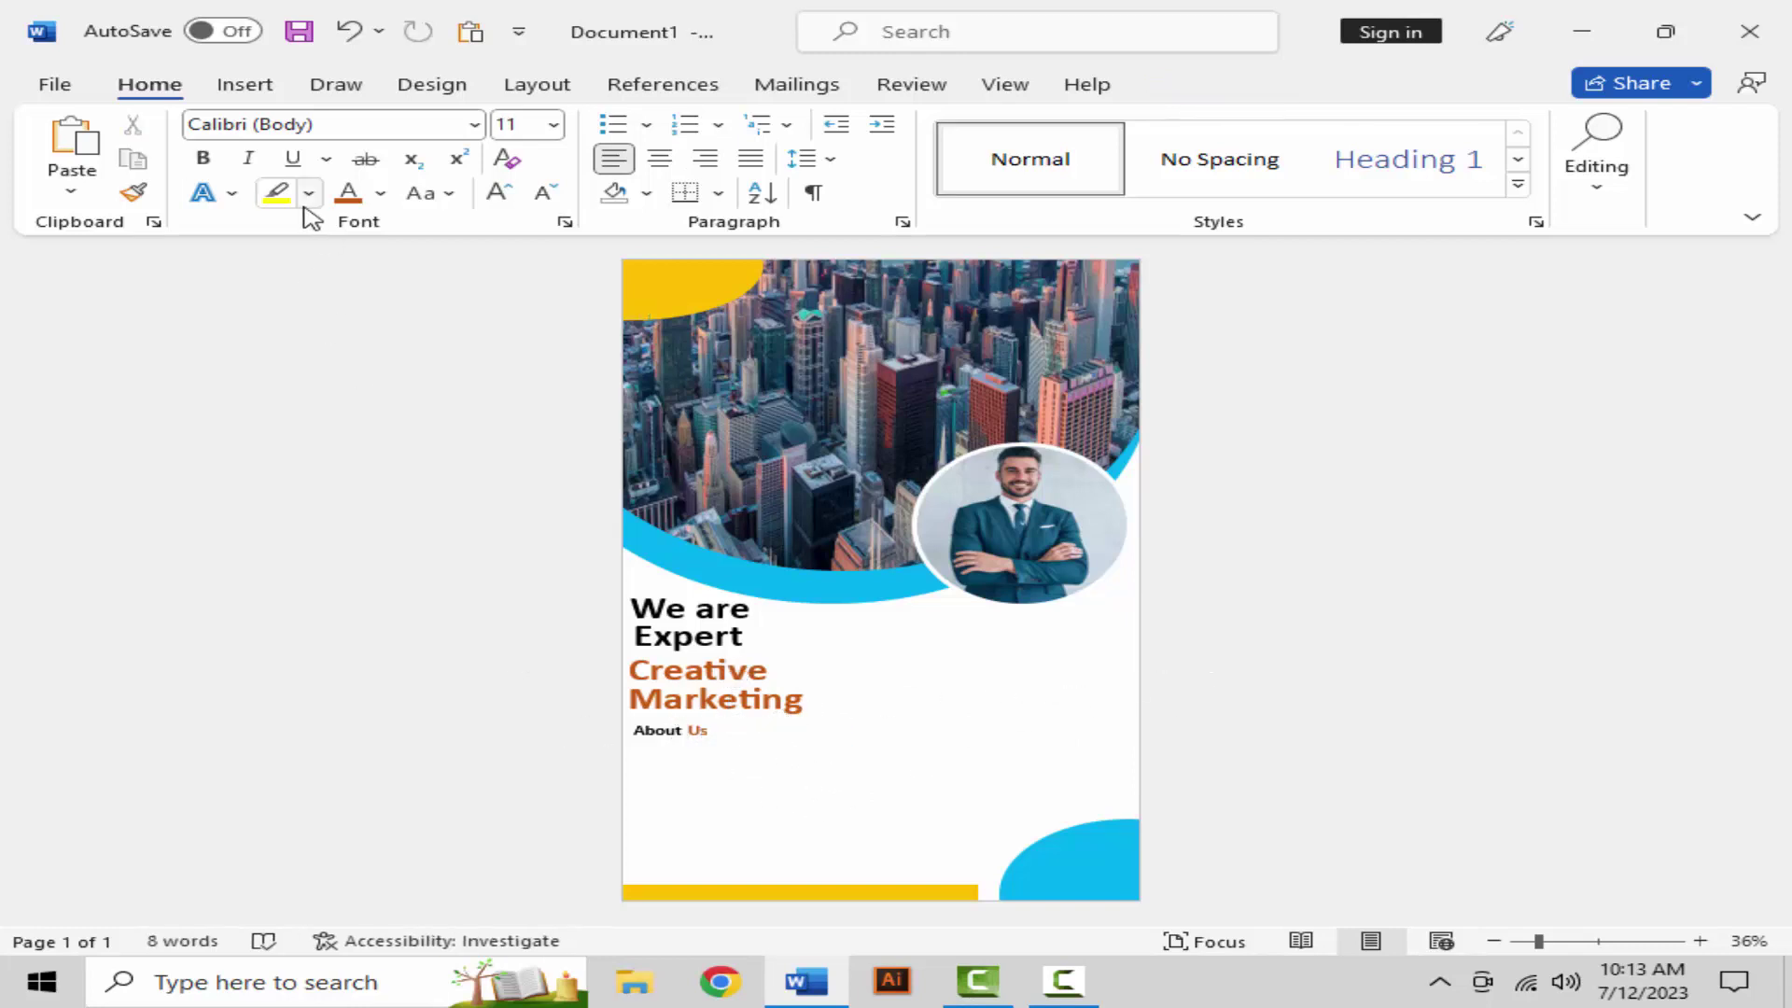
- Draw a straight line under 'About Us' with a 4½ pt weight
{"action": "left_click", "coordinate": [246, 86]}
{"action": "left_click", "coordinate": [424, 127]}
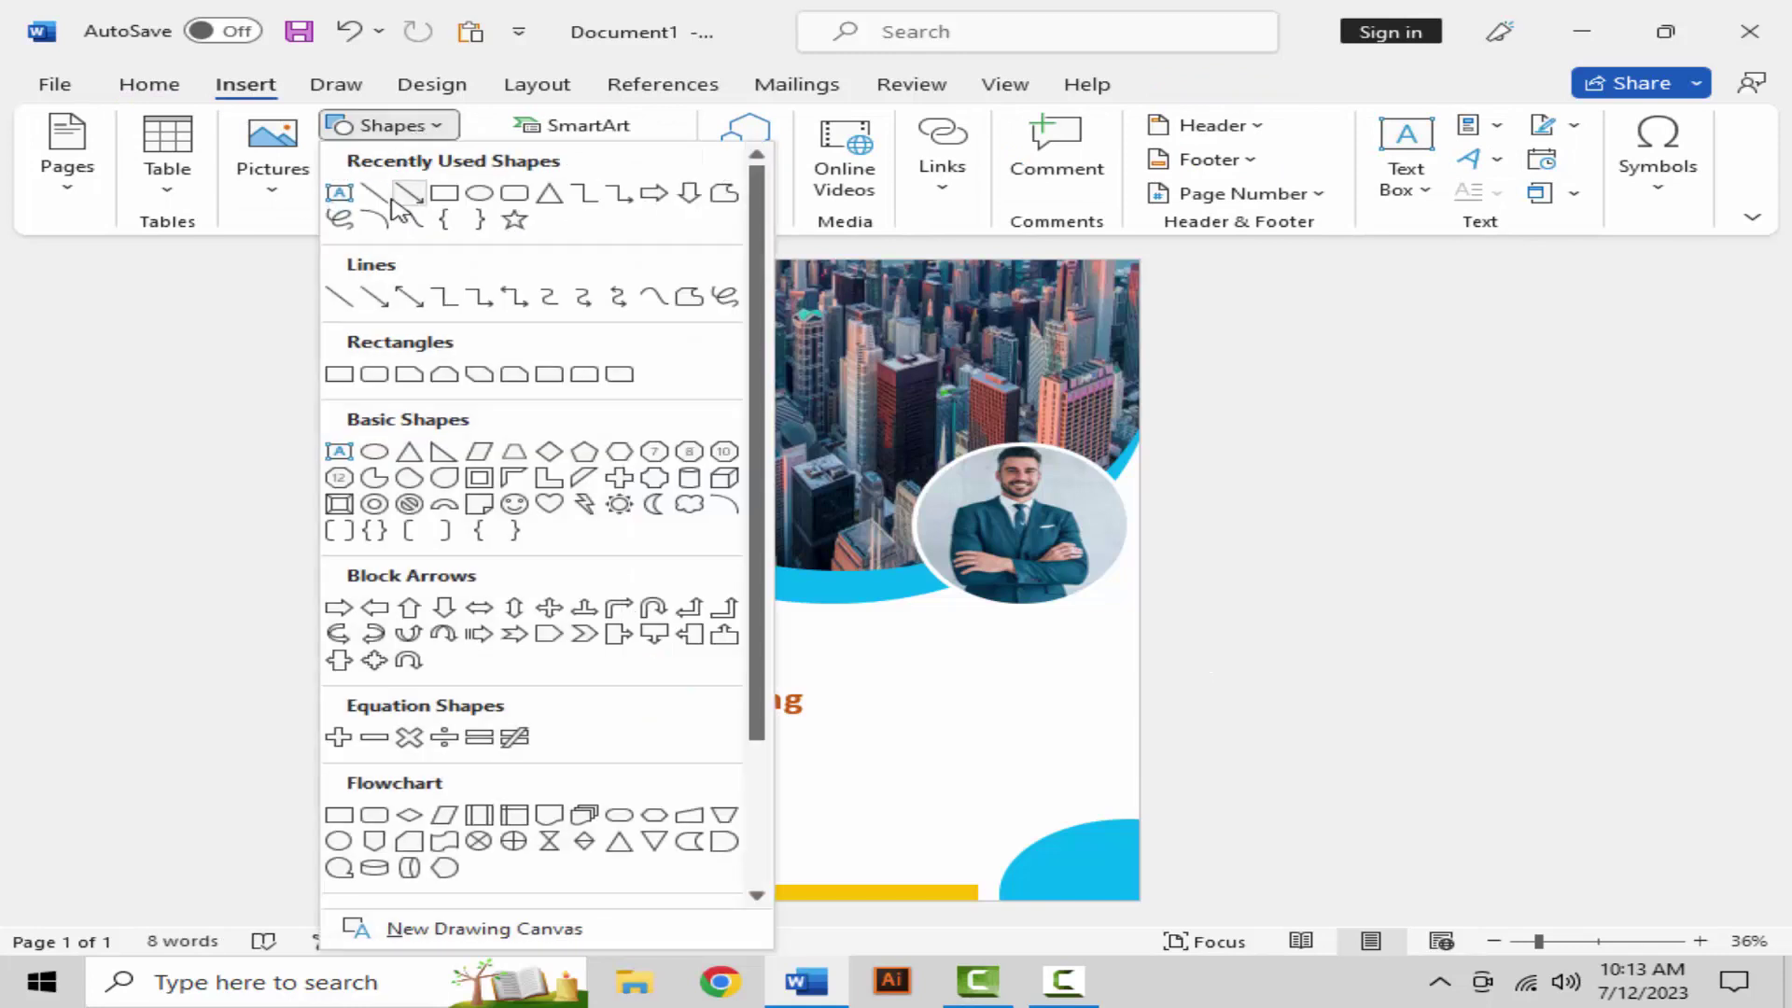
{"action": "left_click", "coordinate": [364, 191]}
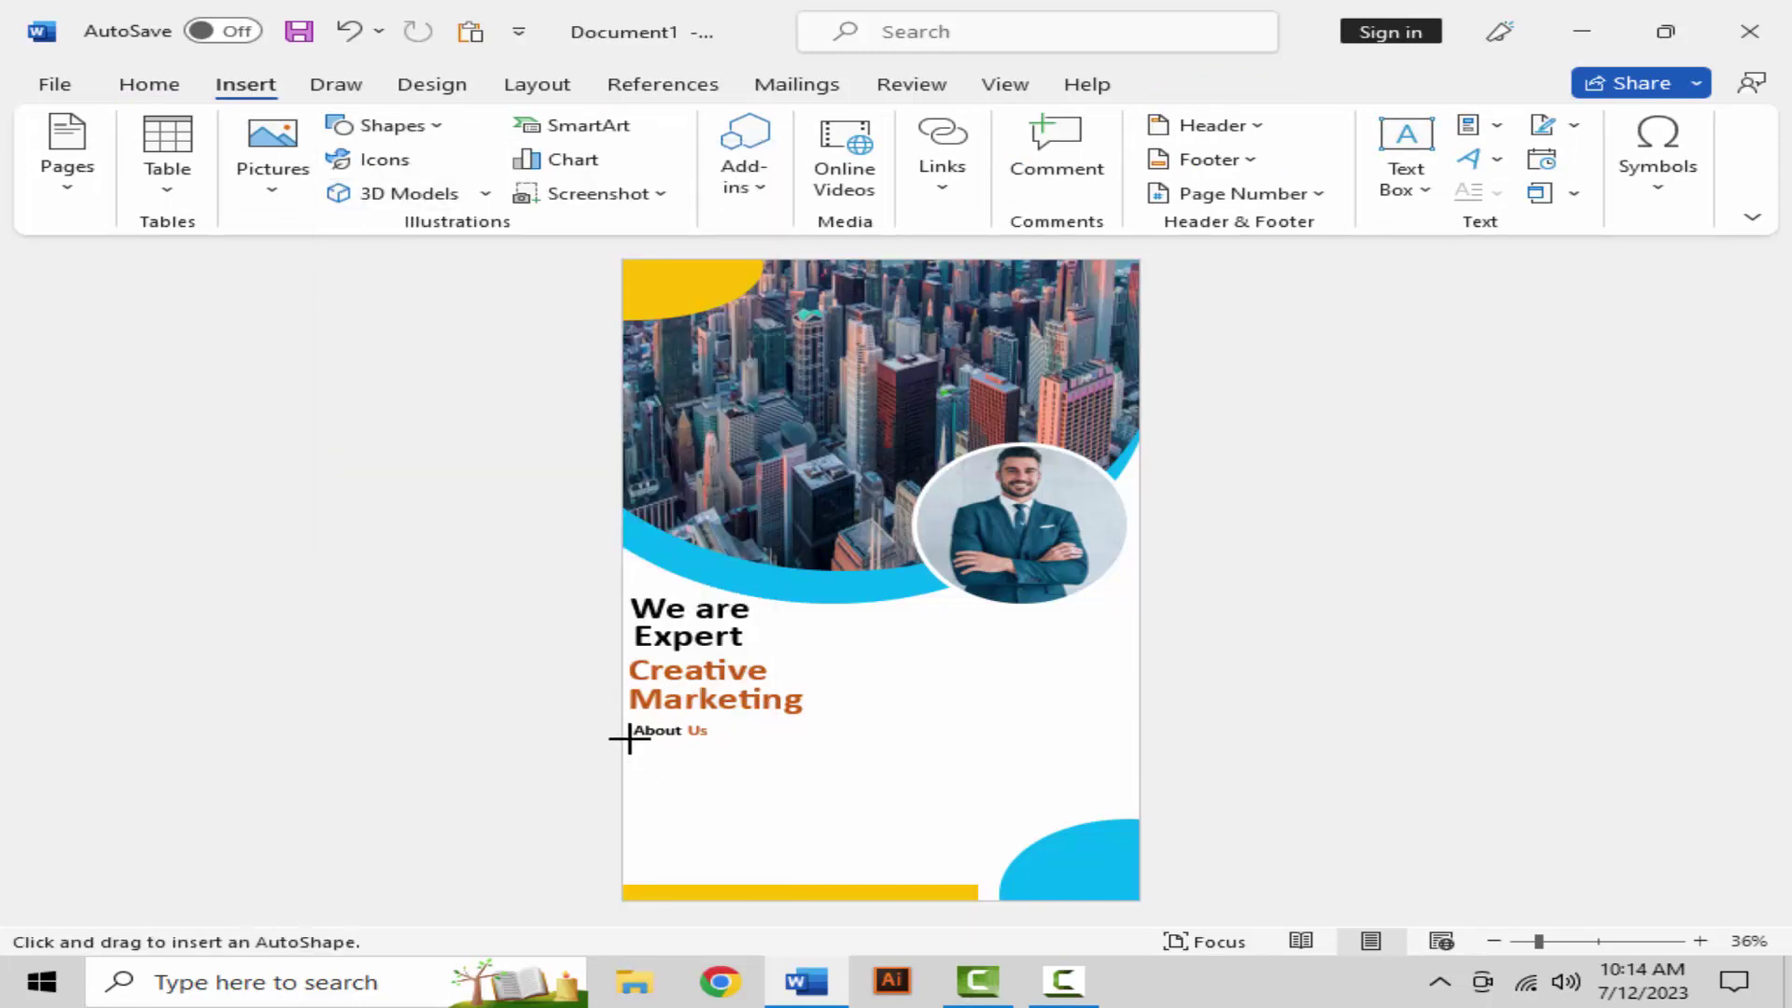
{"action": "left_click_drag", "start_coordinate": [629, 738], "coordinate": [705, 739]}
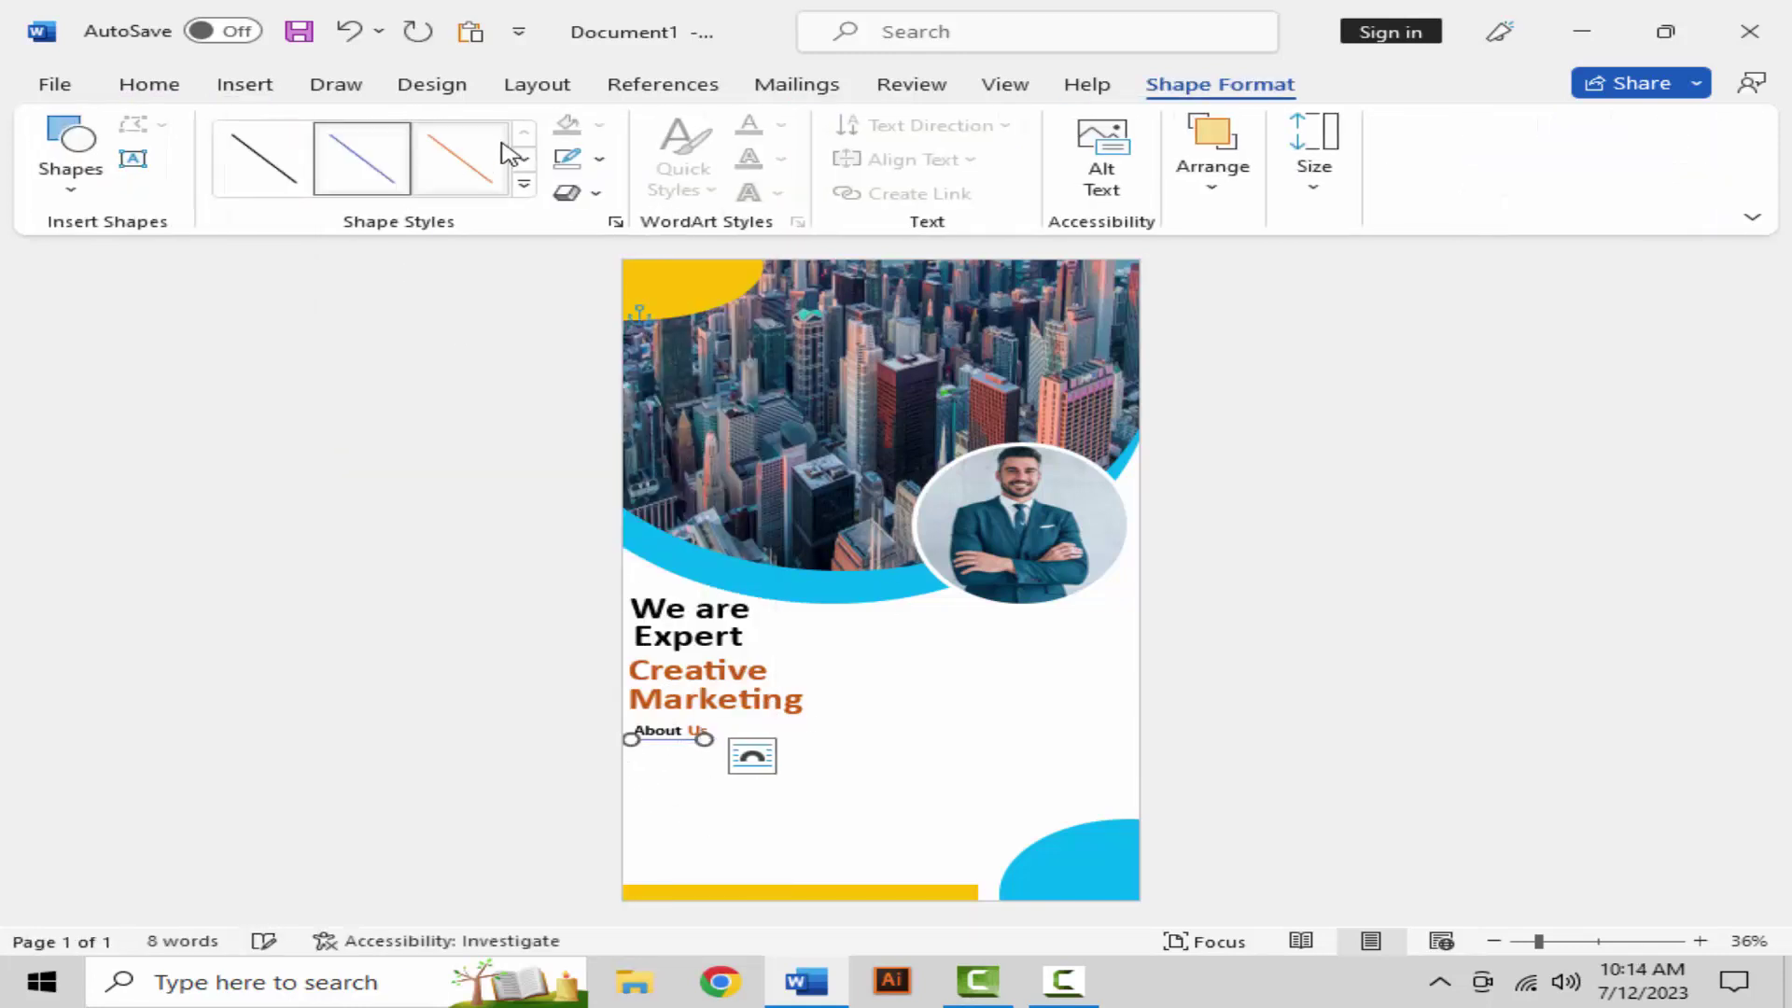
{"action": "left_click", "coordinate": [598, 159]}
{"action": "mouse_move", "coordinate": [646, 525]}
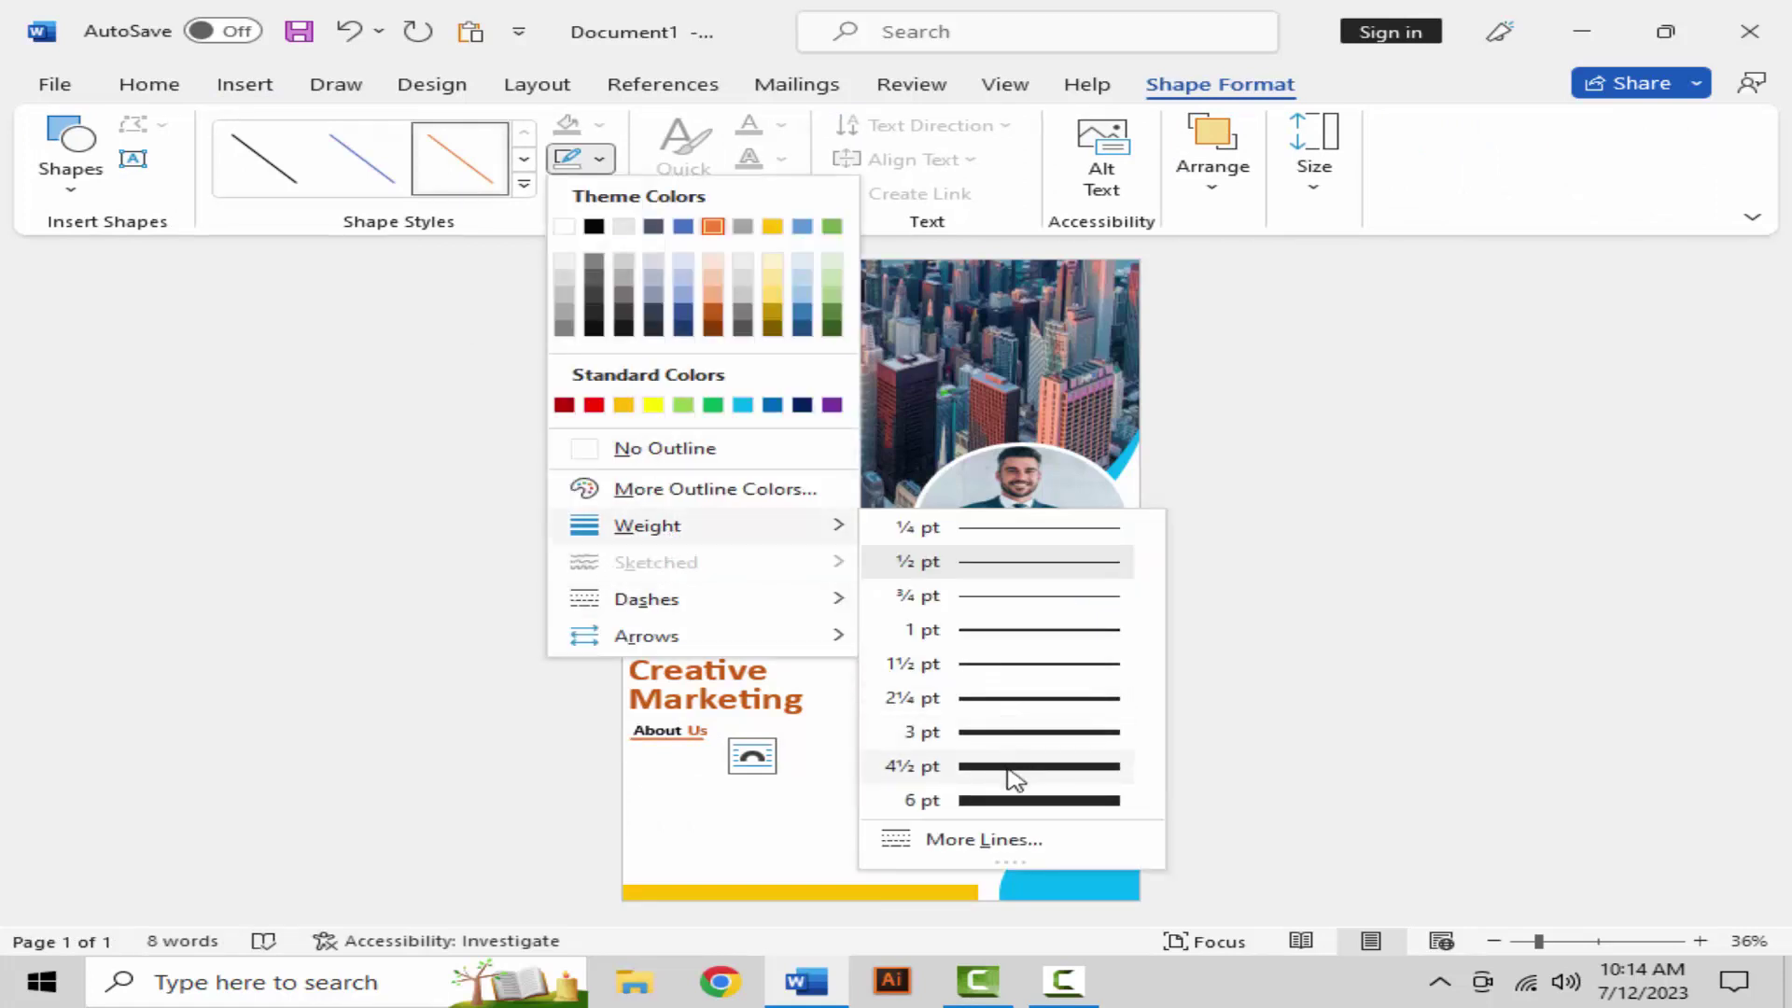
{"action": "left_click", "coordinate": [1023, 768]}
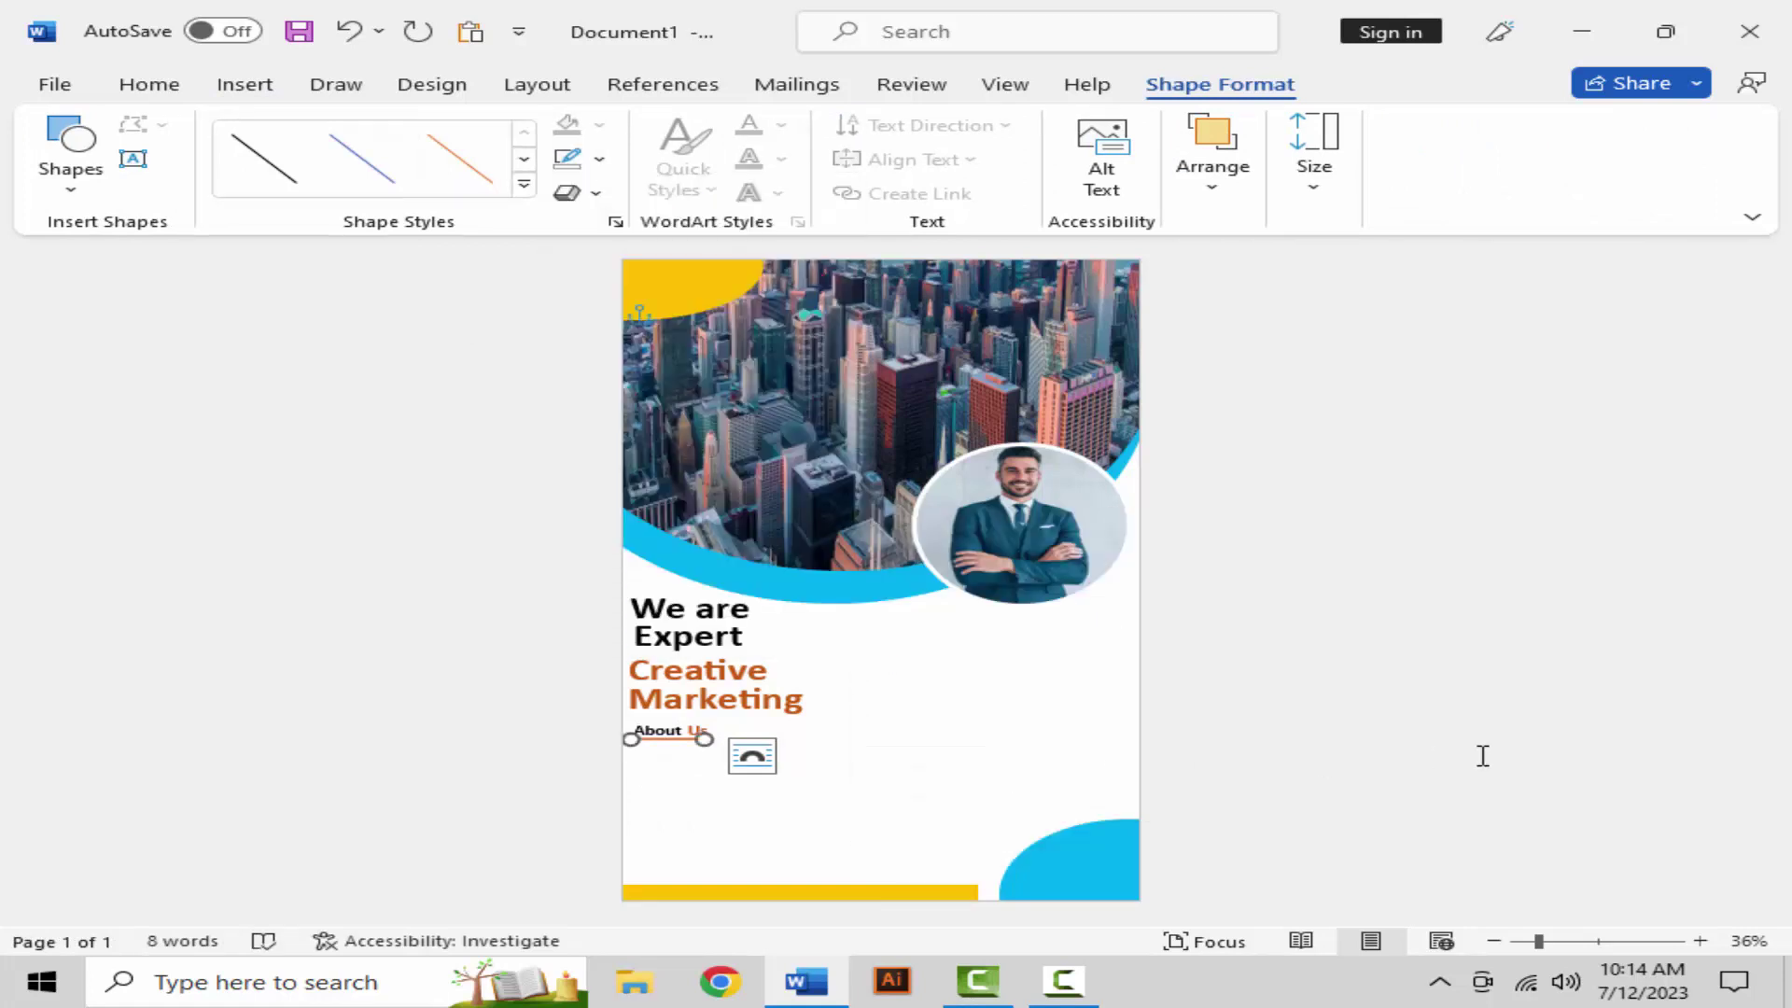
{"action": "left_click", "coordinate": [694, 756]}
- Drag the underline's right end so it extends just past 'Us'
{"action": "scroll", "coordinate": [694, 744], "scroll_direction": "up", "scroll_amount": 4, "text": "ctrl"}
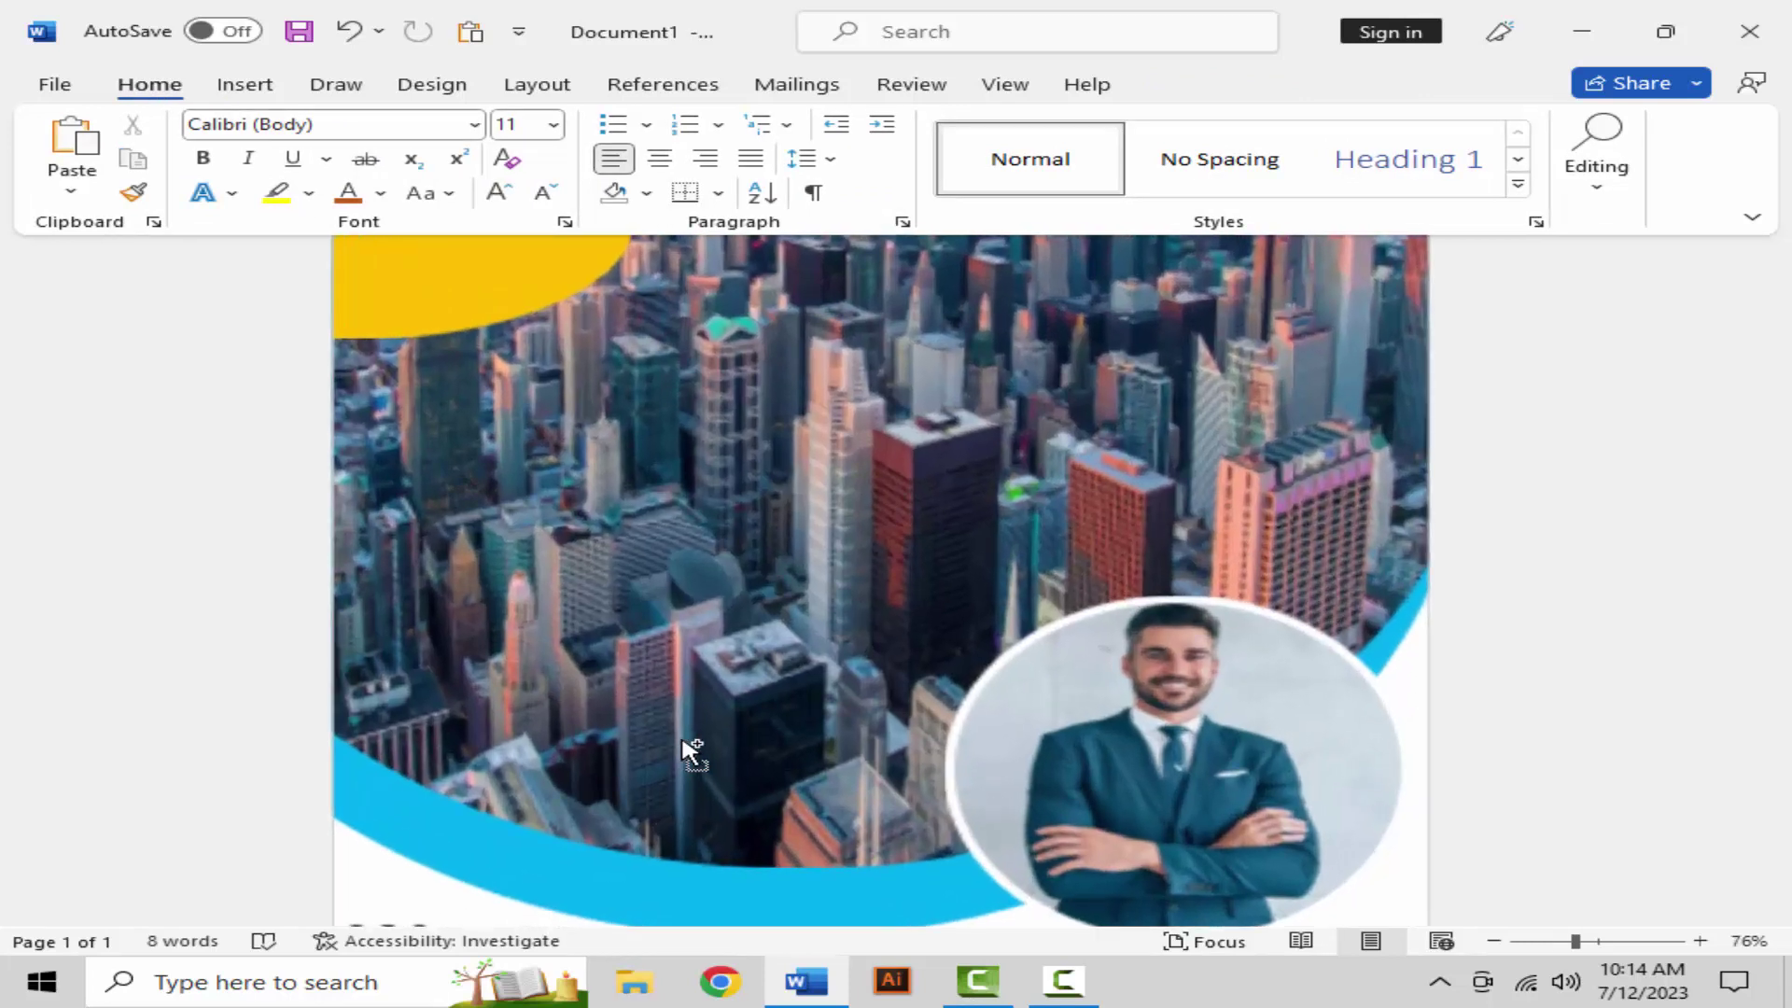
{"action": "scroll", "coordinate": [660, 728], "scroll_direction": "down", "scroll_amount": 5}
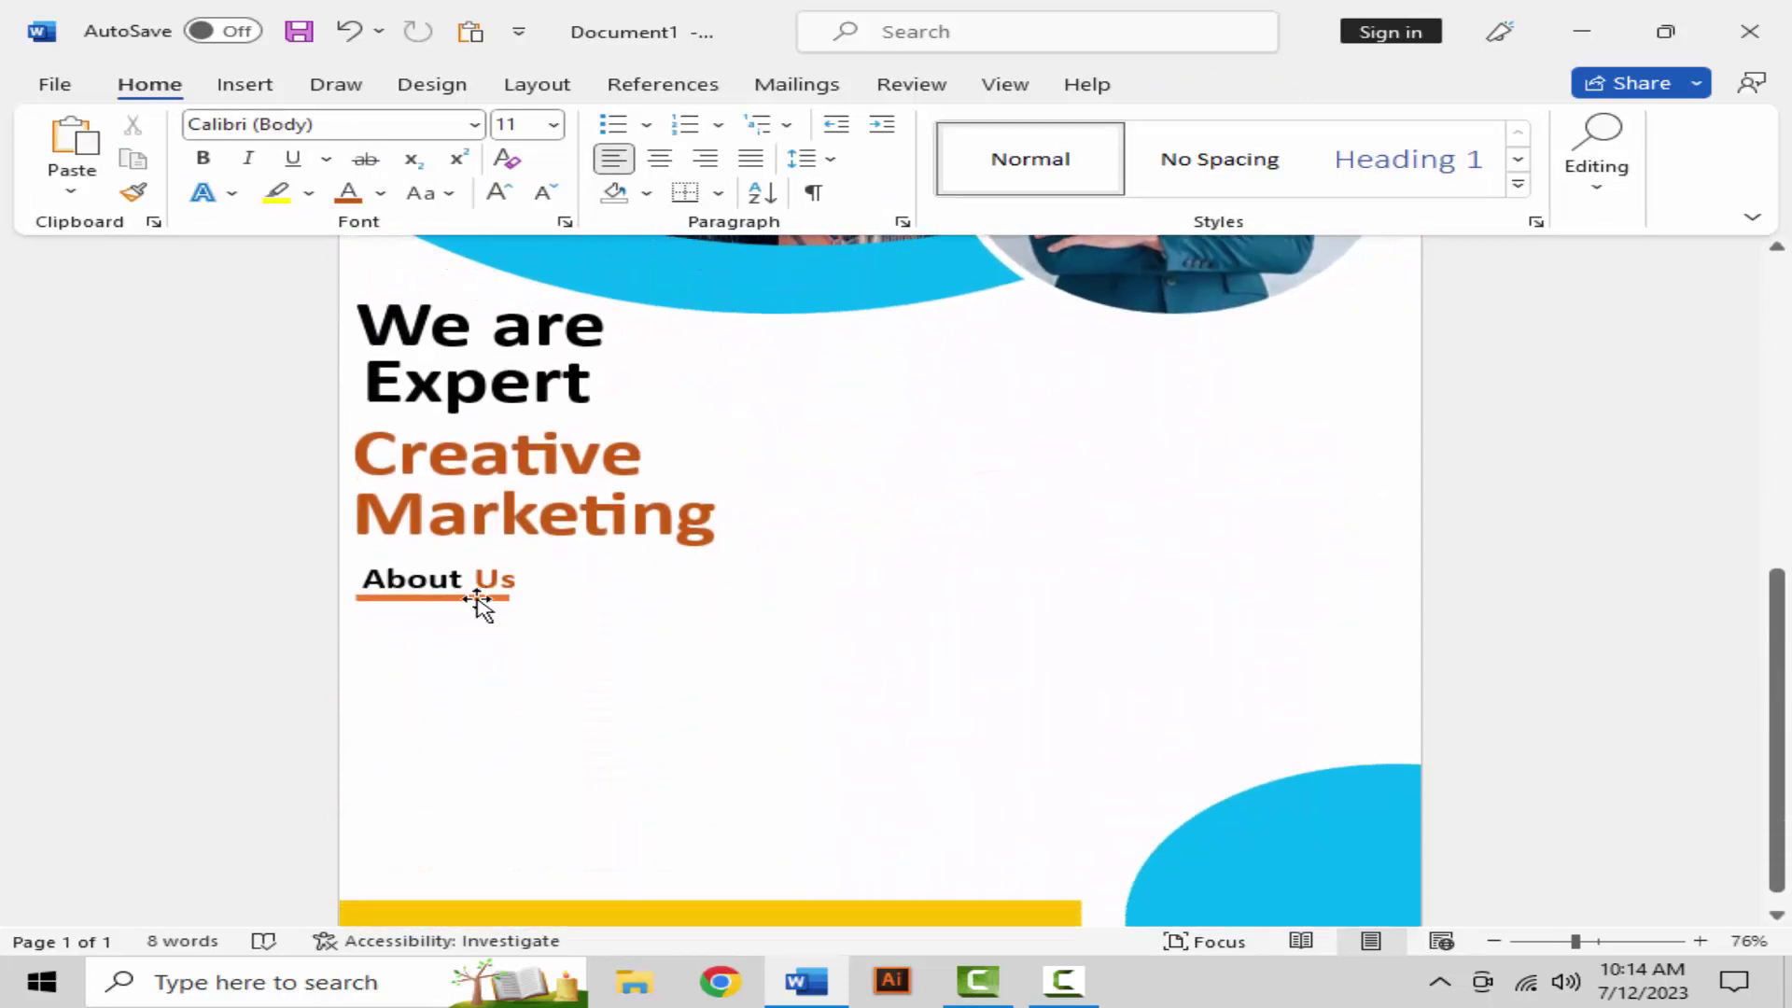
{"action": "left_click", "coordinate": [477, 599]}
{"action": "left_click_drag", "start_coordinate": [510, 600], "coordinate": [534, 593]}
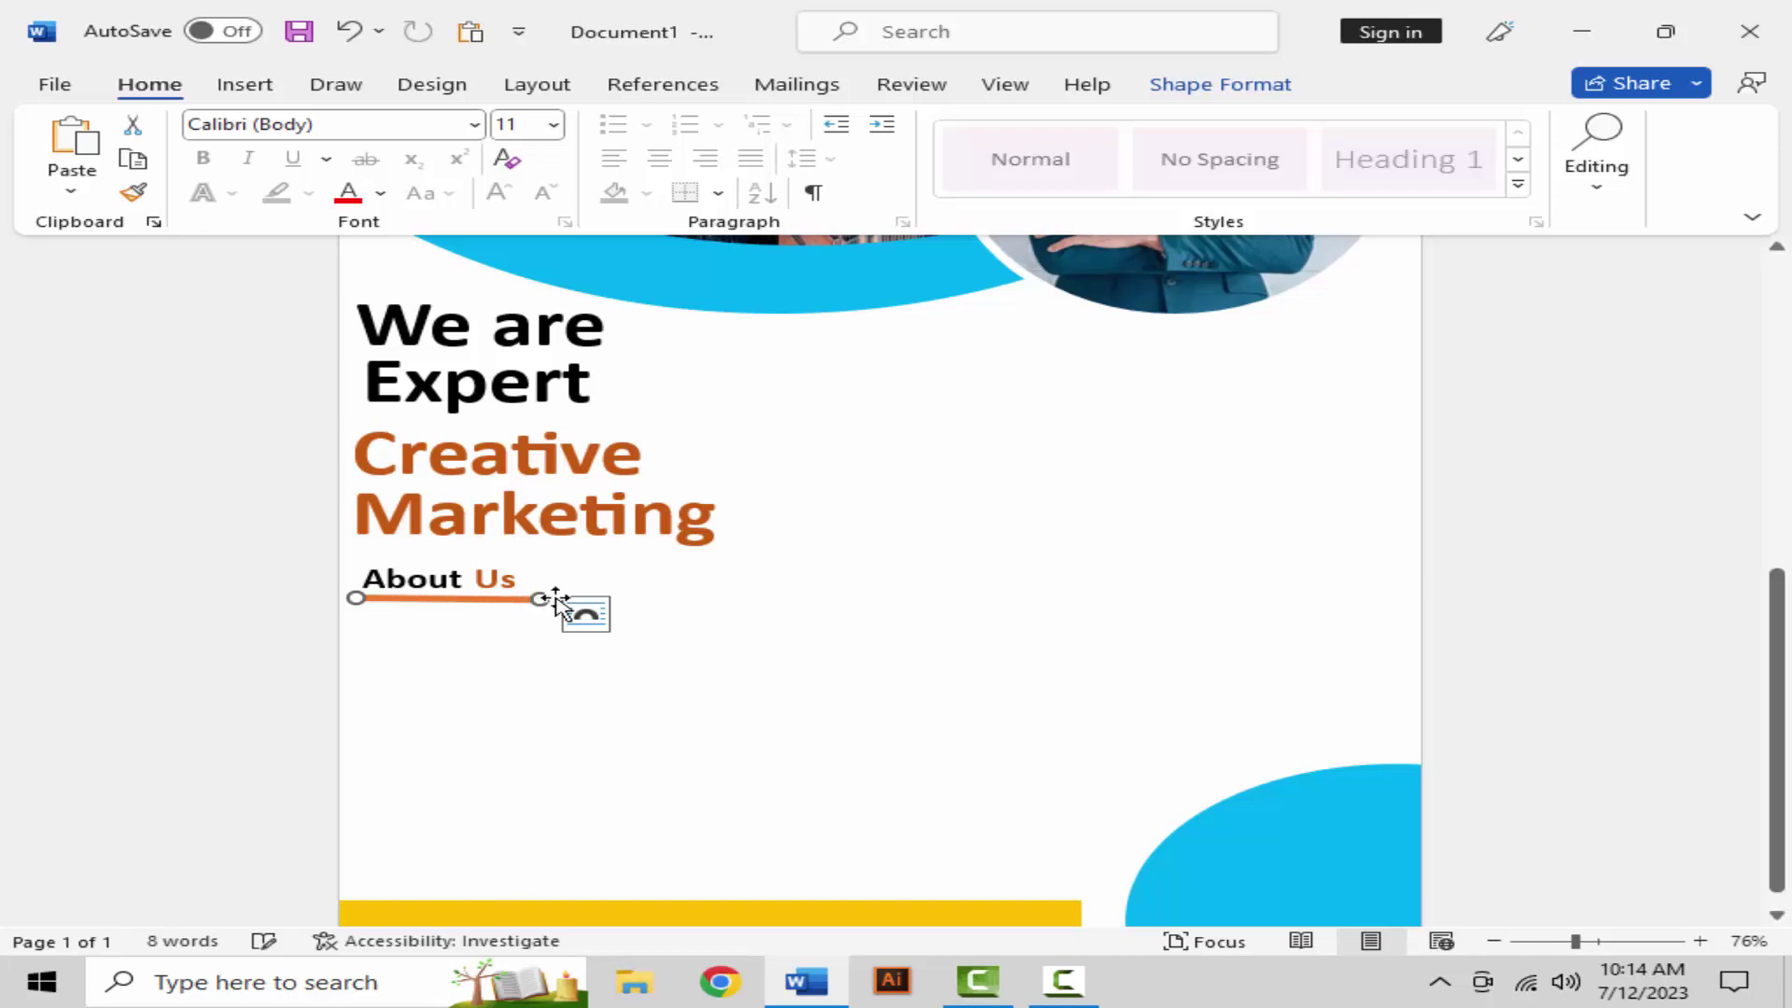
{"action": "left_click", "coordinate": [961, 607]}
{"action": "scroll", "coordinate": [887, 607], "scroll_direction": "up", "scroll_amount": 5}
{"action": "scroll", "coordinate": [856, 594], "scroll_direction": "down", "scroll_amount": 4}
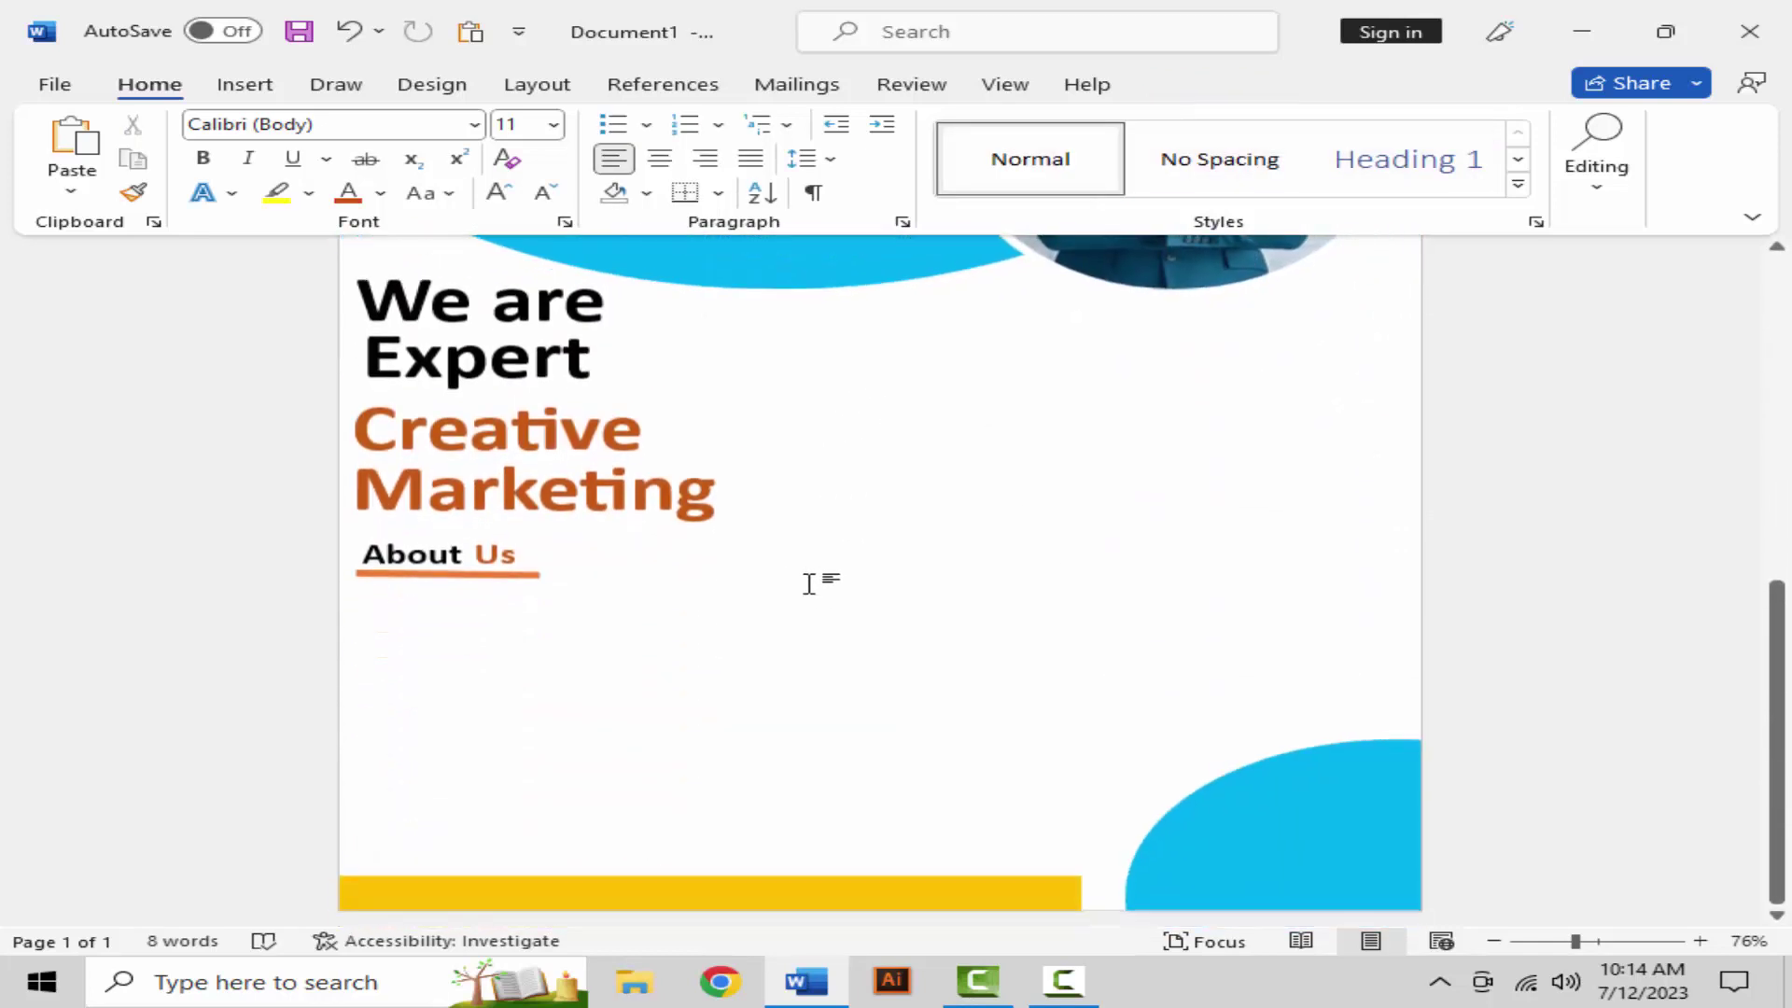
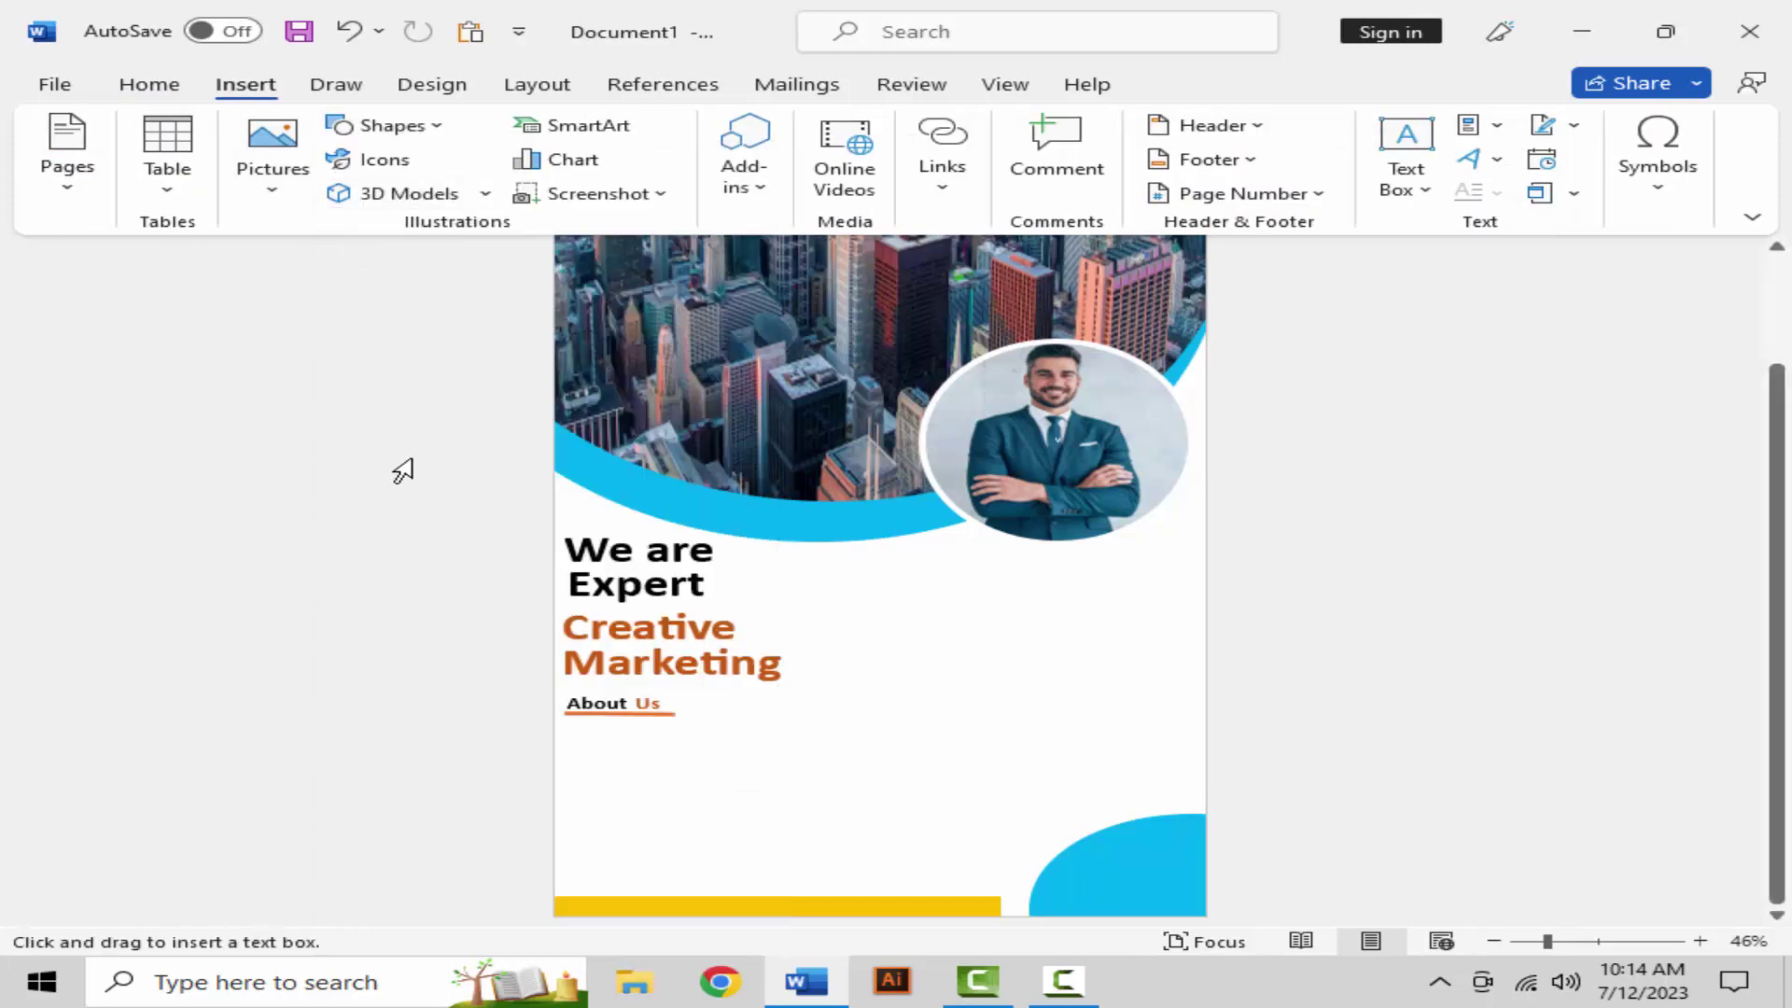
- Draw a text box below About Us and paste the Business Administration student introduction paragraph into it
{"action": "left_click_drag", "start_coordinate": [573, 726], "coordinate": [805, 850]}
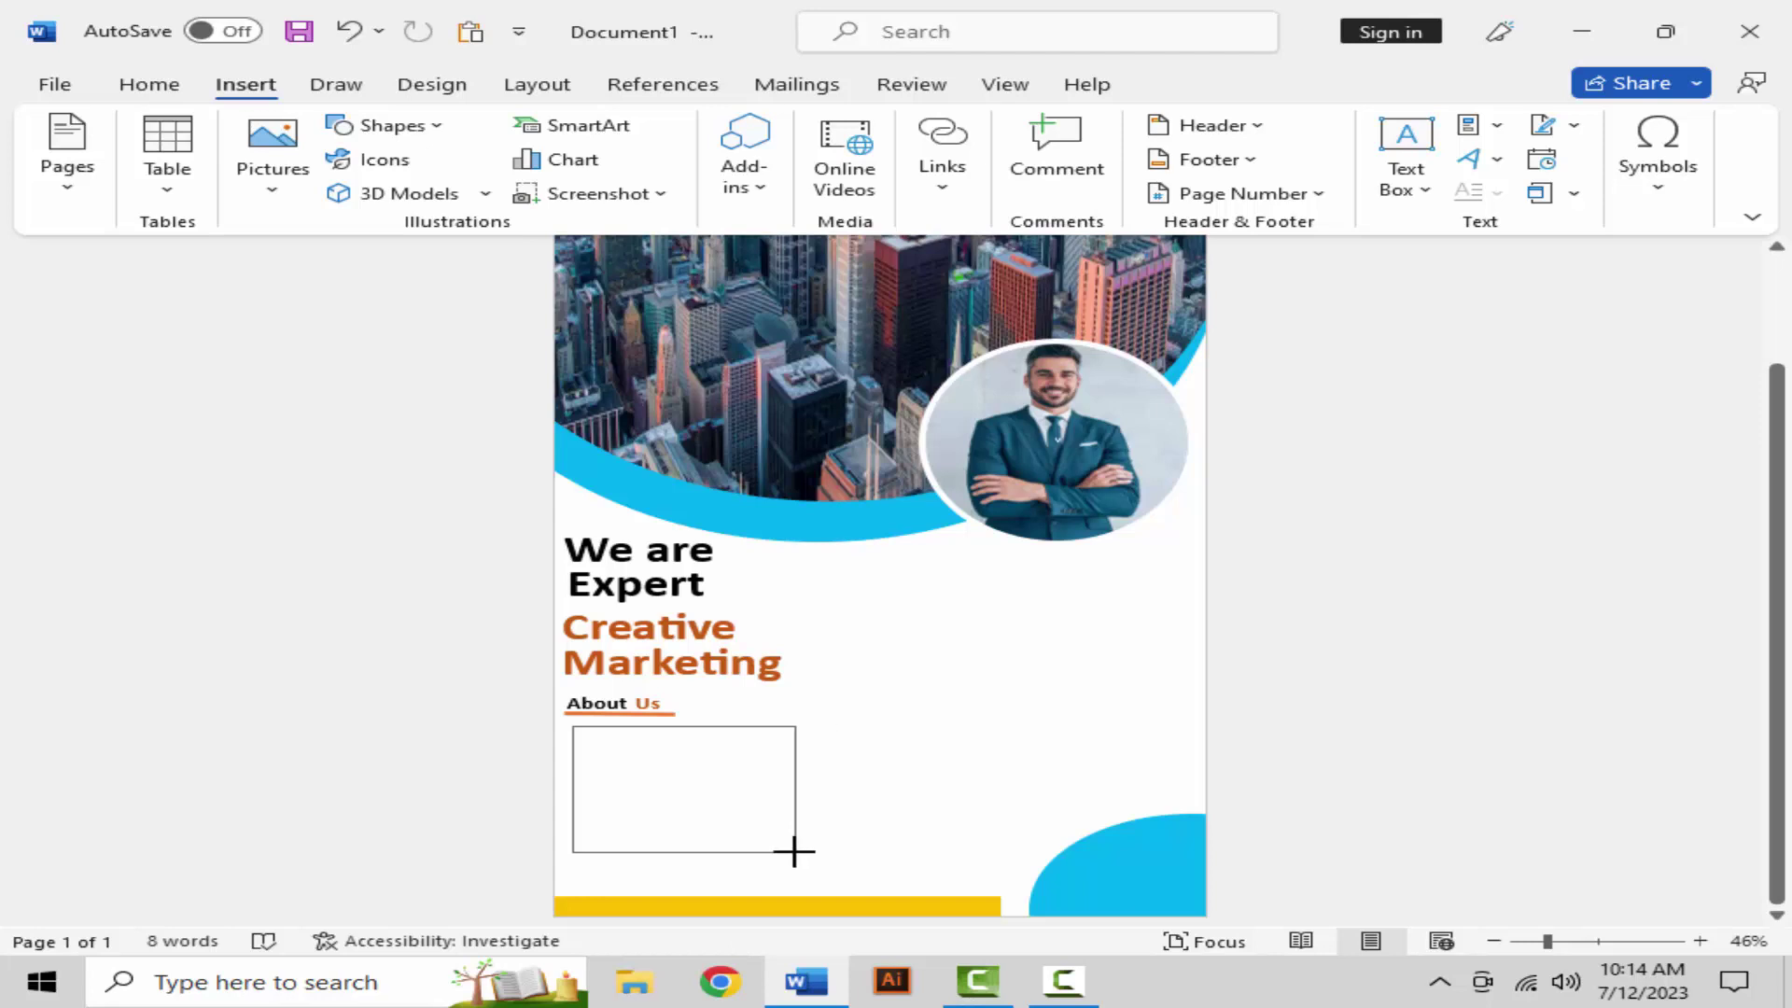
{"action": "left_click_drag", "start_coordinate": [805, 849], "coordinate": [807, 852]}
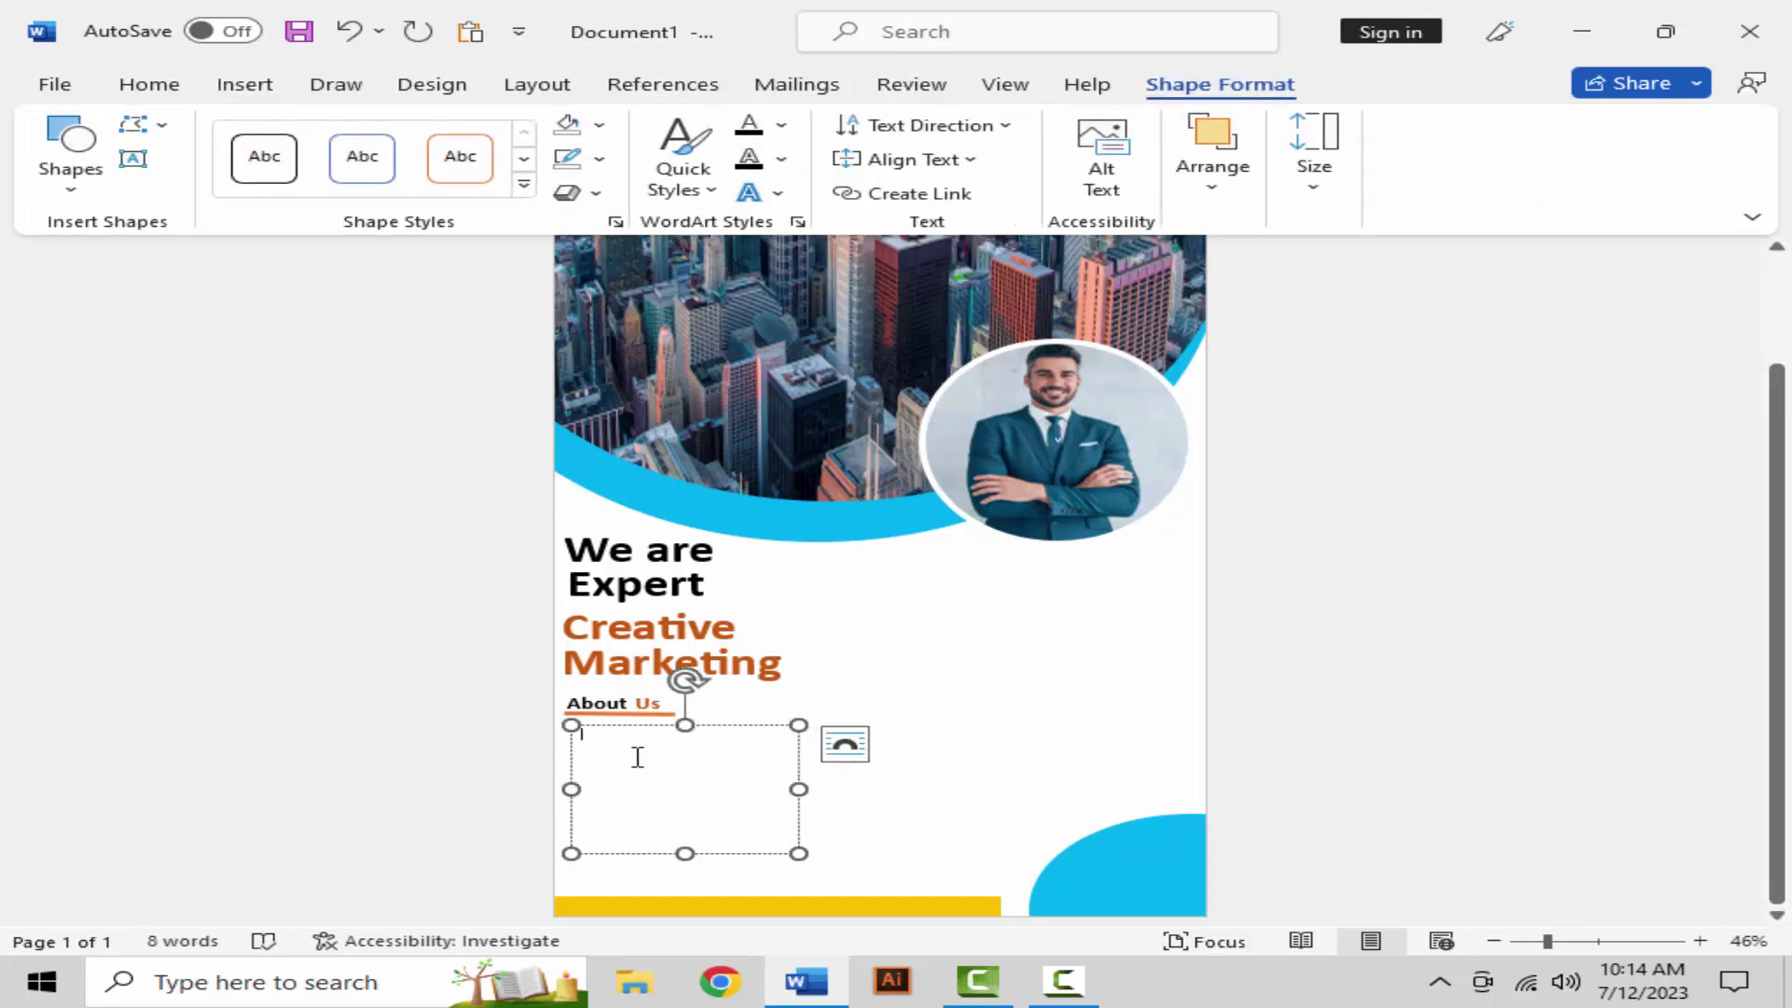
{"action": "type", "text": "About"}
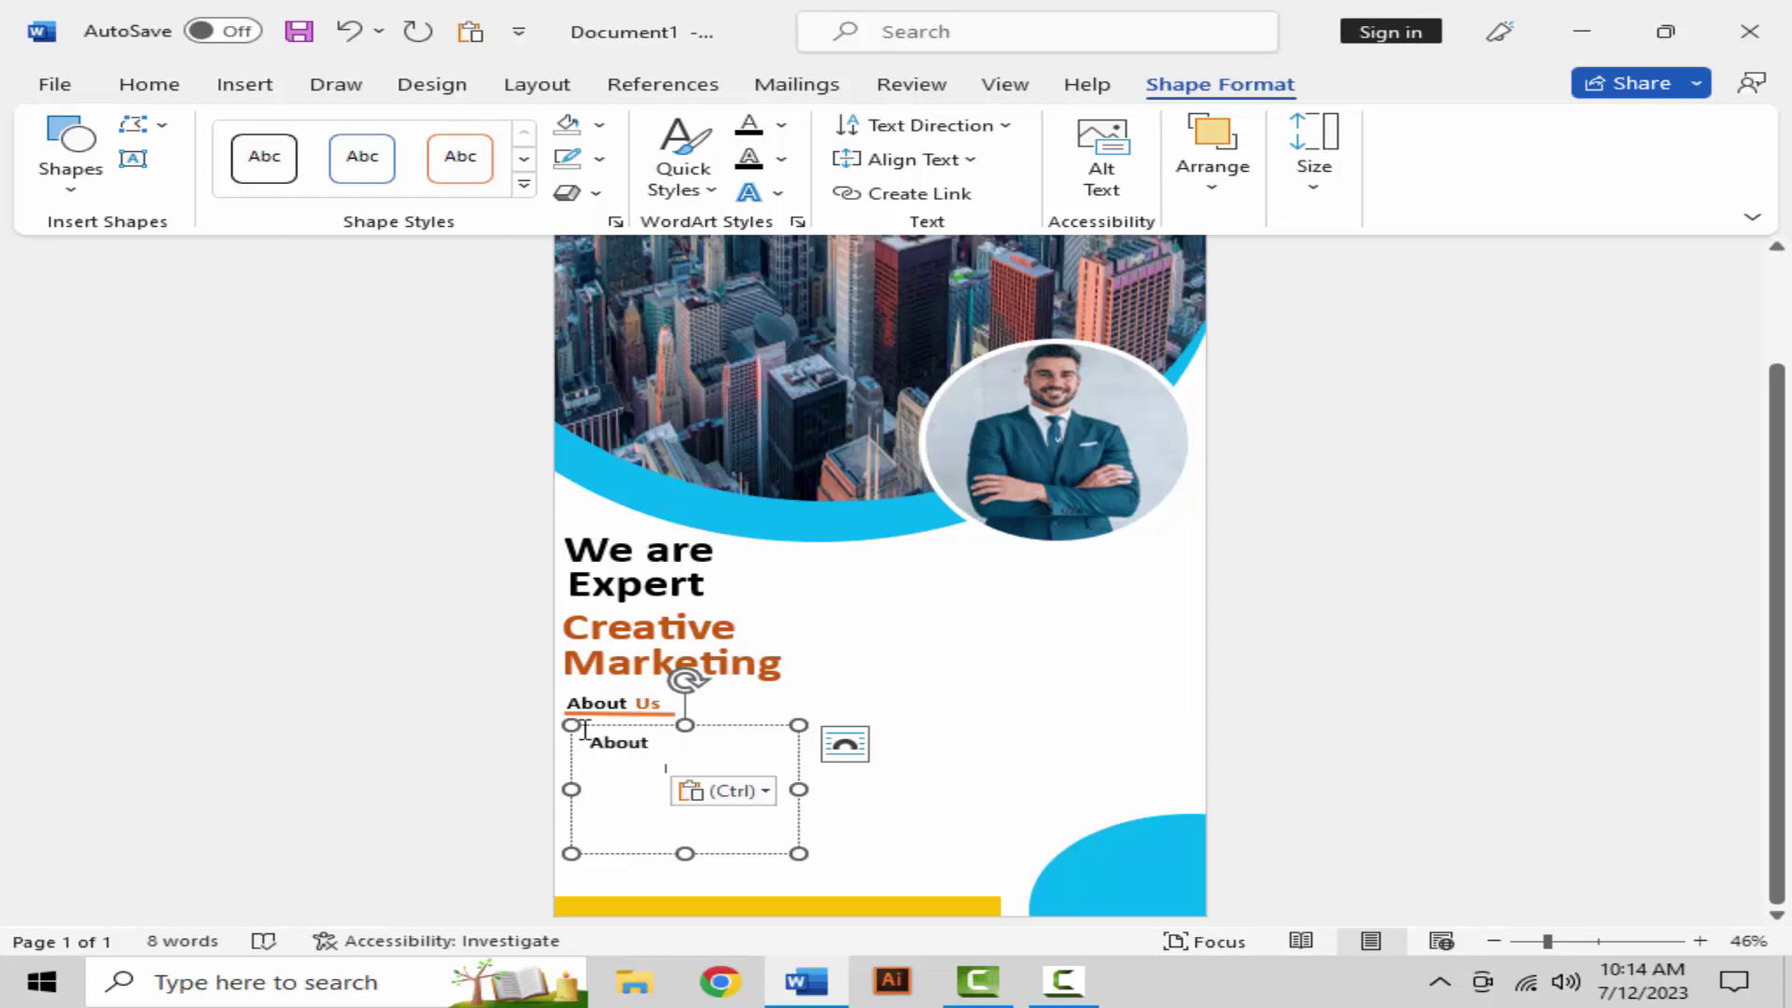
{"action": "left_click_drag", "start_coordinate": [585, 731], "coordinate": [528, 728]}
{"action": "key", "text": "Delete"}
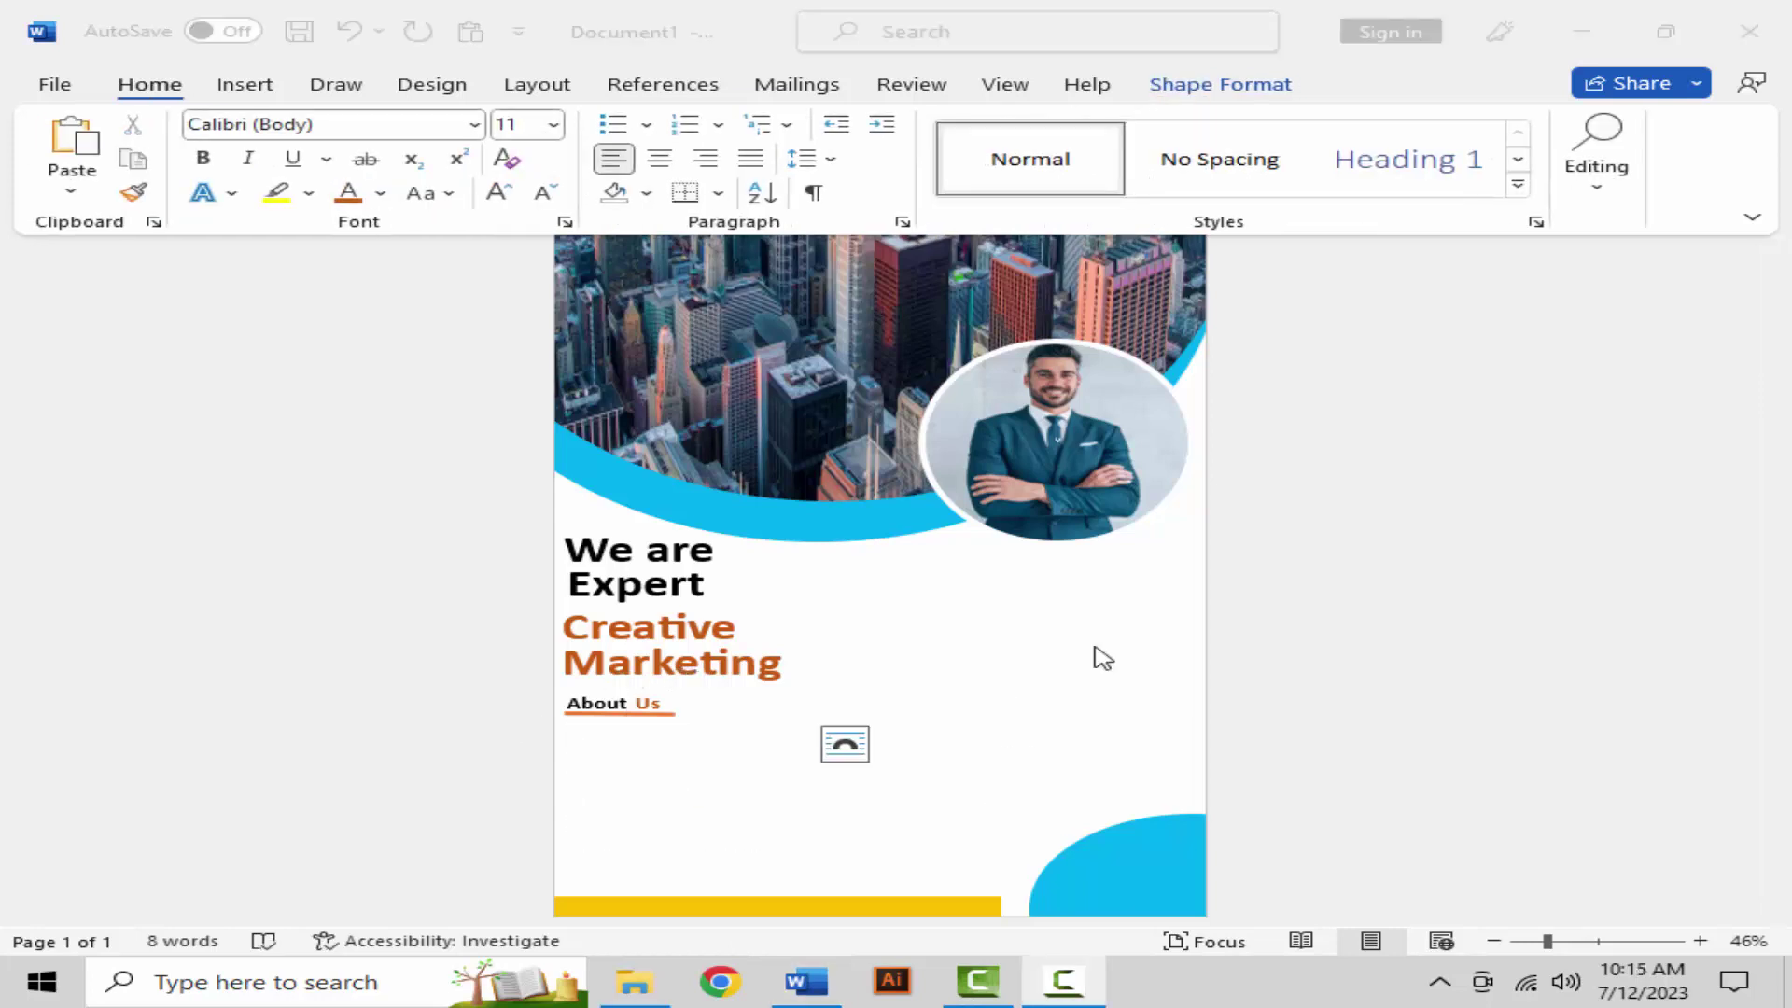
{"action": "left_click", "coordinate": [635, 800]}
{"action": "type", "text": "Business Administration student. I consider myself a Responsible and orderly person. I am looking forward for my first work experience."}
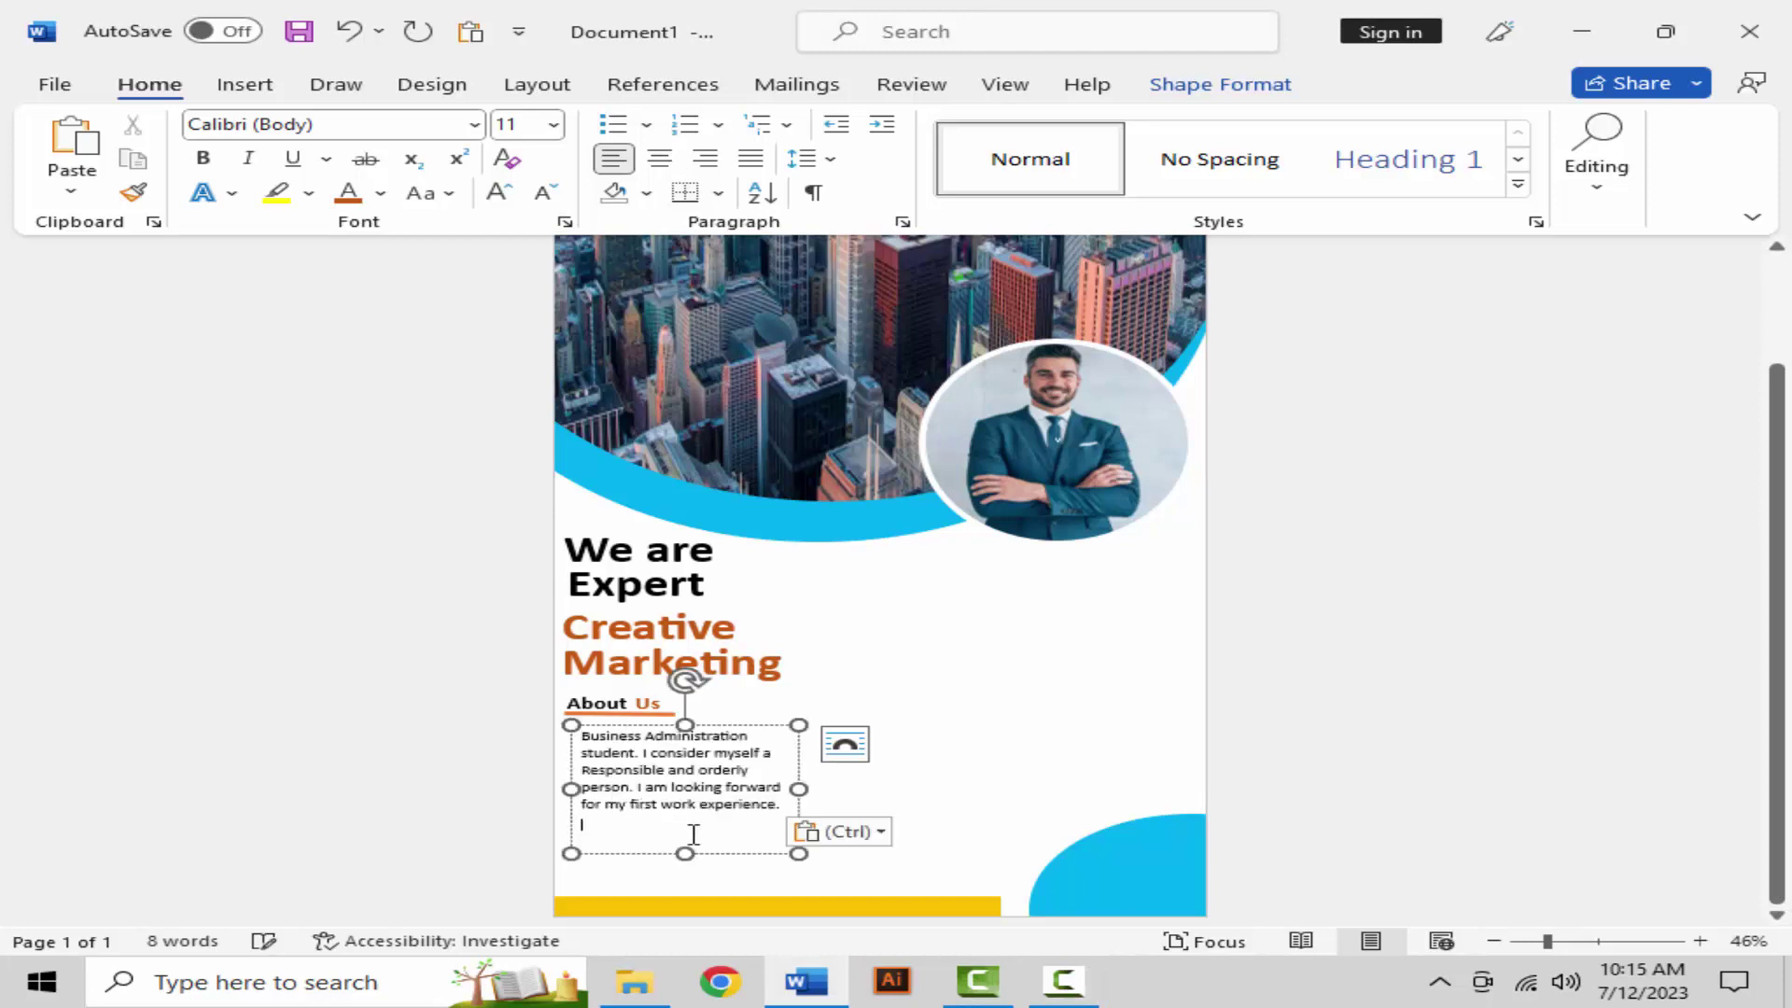
- Enlarge the paragraph font two sizes, widen the box, and align it with the left margin
{"action": "left_click_drag", "start_coordinate": [779, 810], "coordinate": [504, 737]}
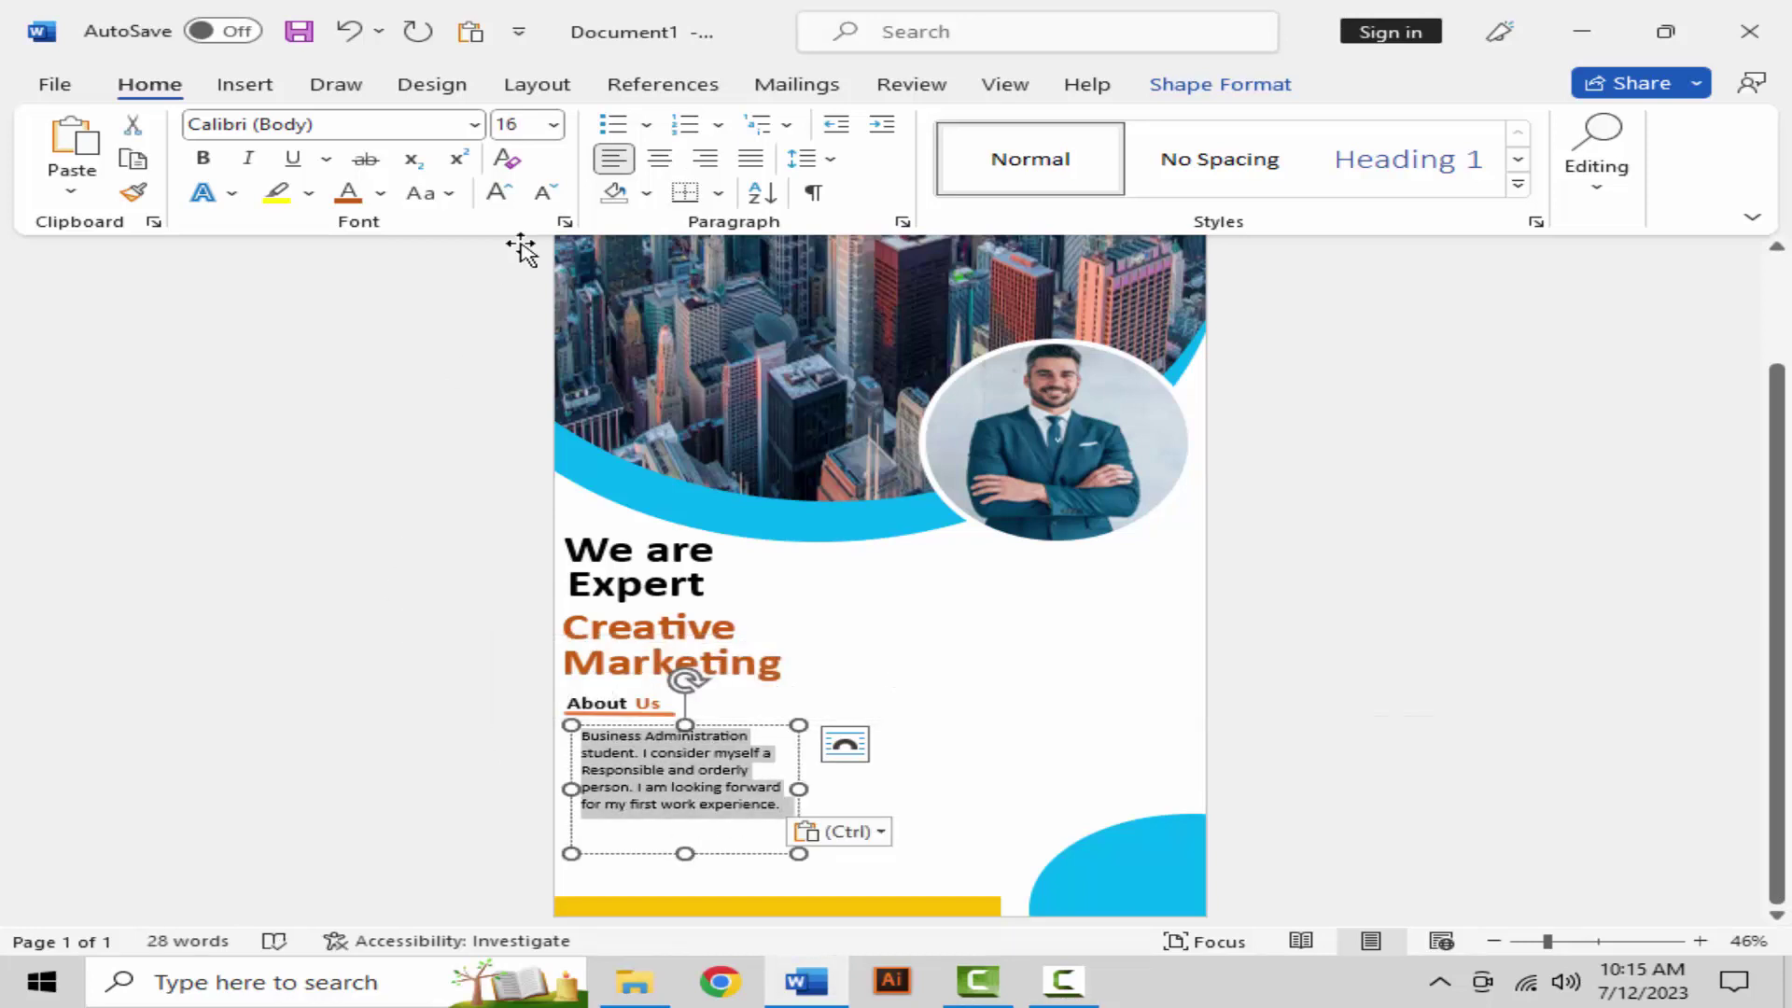
{"action": "left_click", "coordinate": [500, 194]}
{"action": "left_click", "coordinate": [500, 194]}
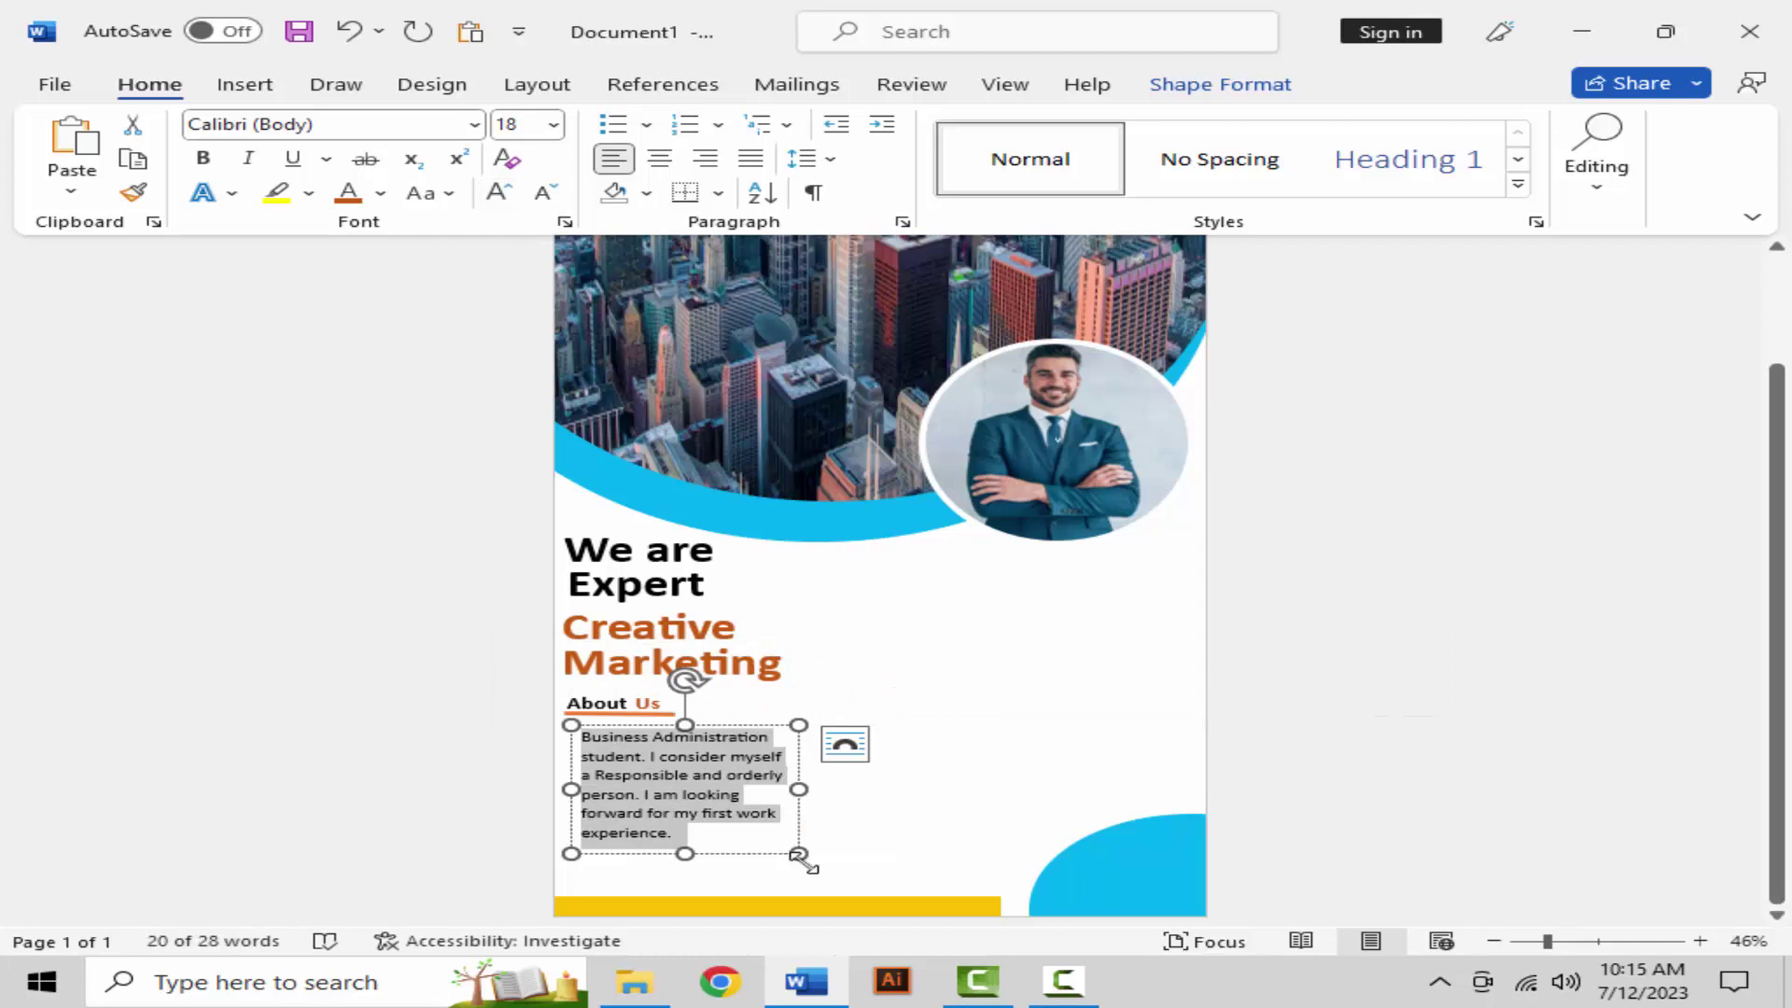
{"action": "left_click_drag", "start_coordinate": [799, 855], "coordinate": [828, 850]}
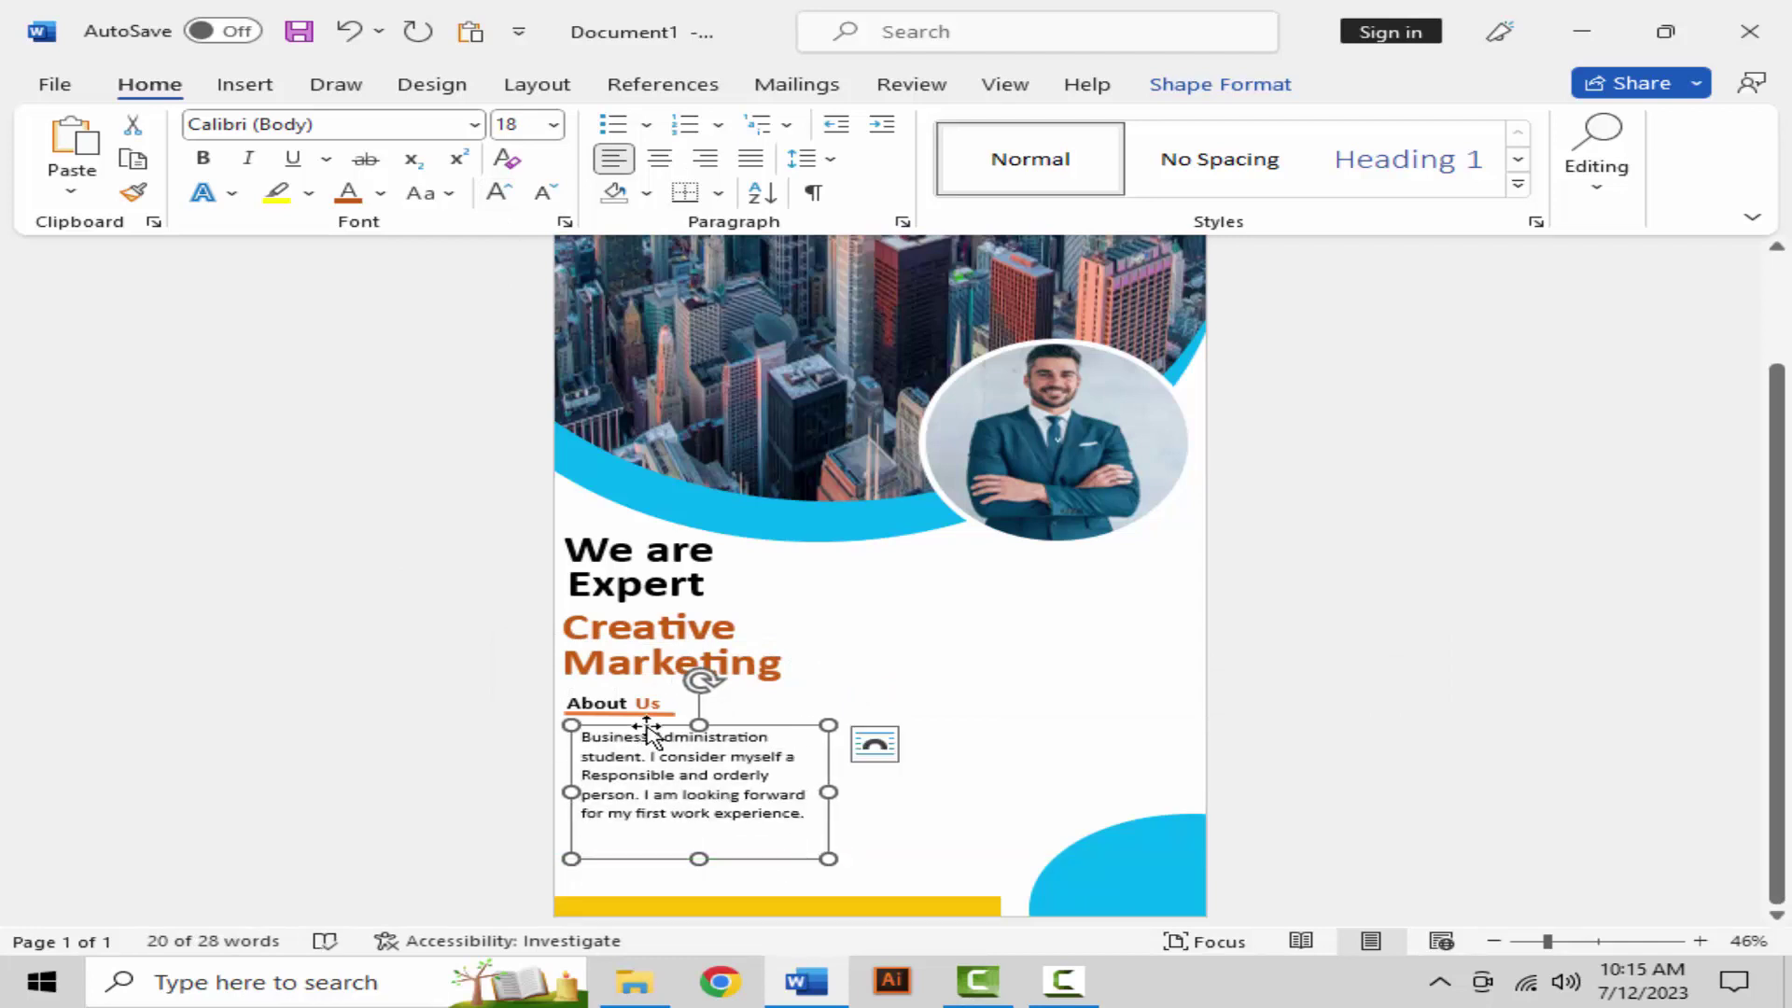
{"action": "left_click_drag", "start_coordinate": [647, 728], "coordinate": [632, 728]}
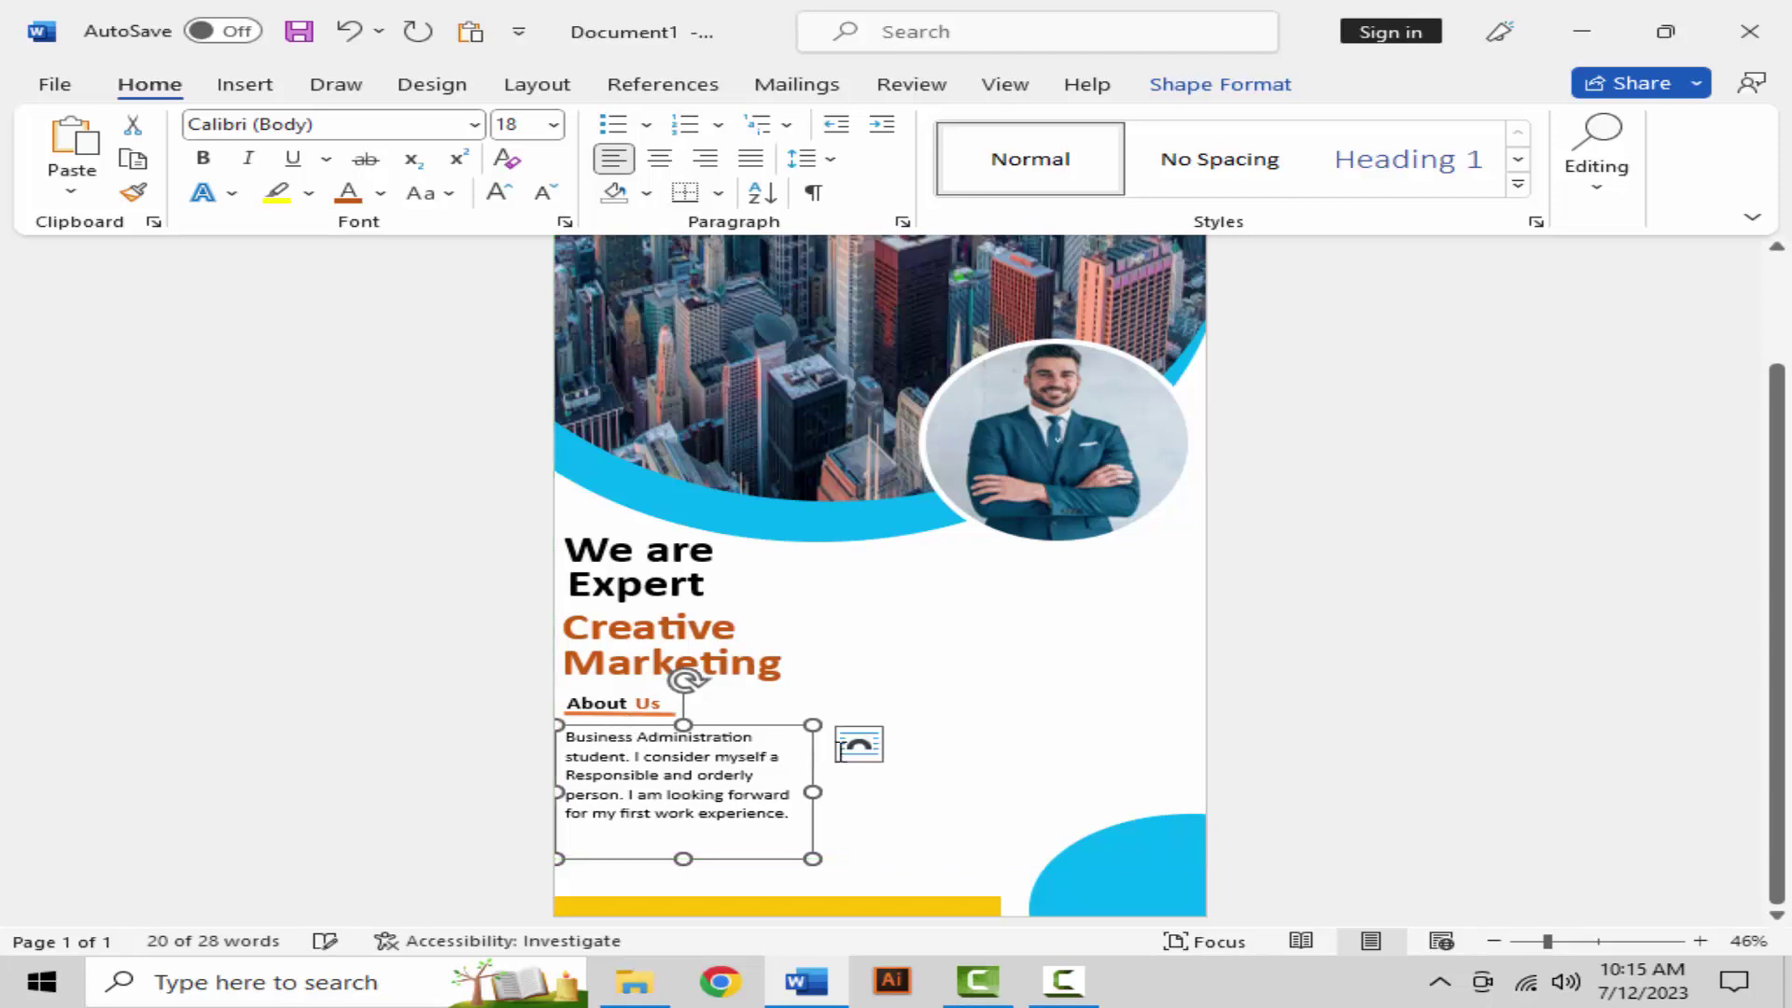
{"action": "left_click", "coordinate": [1034, 727]}
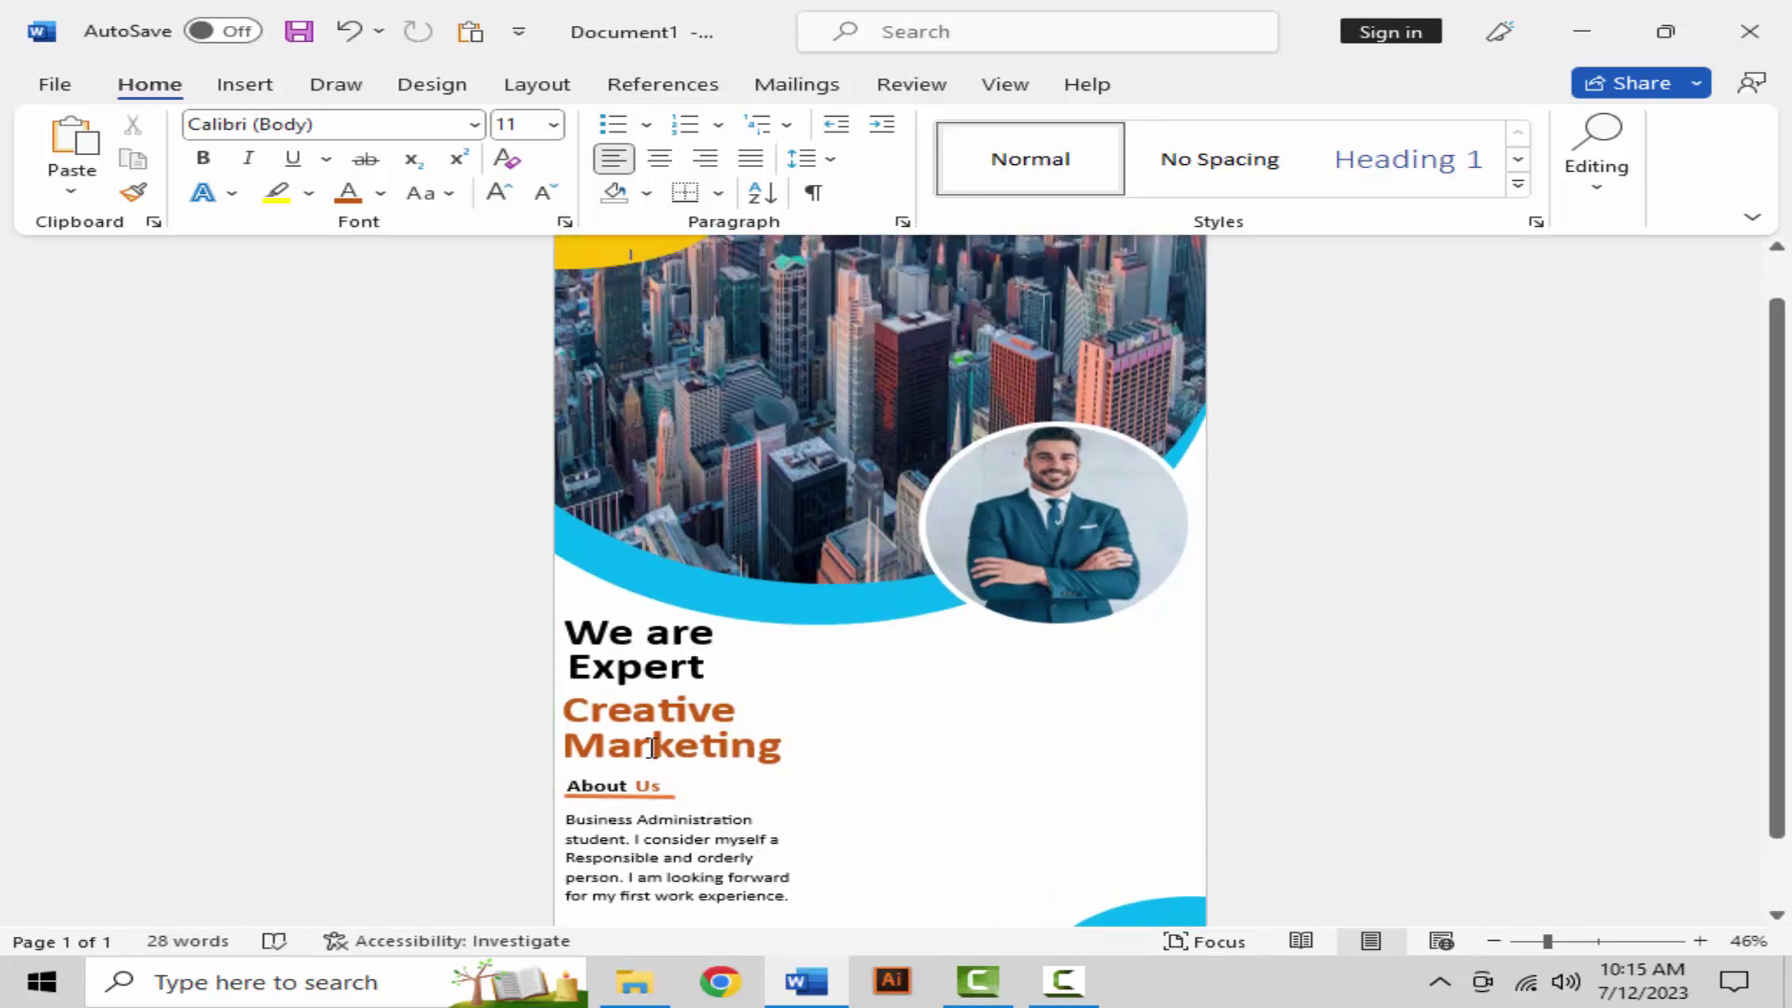
- Duplicate the About Us heading box and place the copy below the portrait circle
{"action": "left_click", "coordinate": [599, 792]}
{"action": "right_click", "coordinate": [599, 791]}
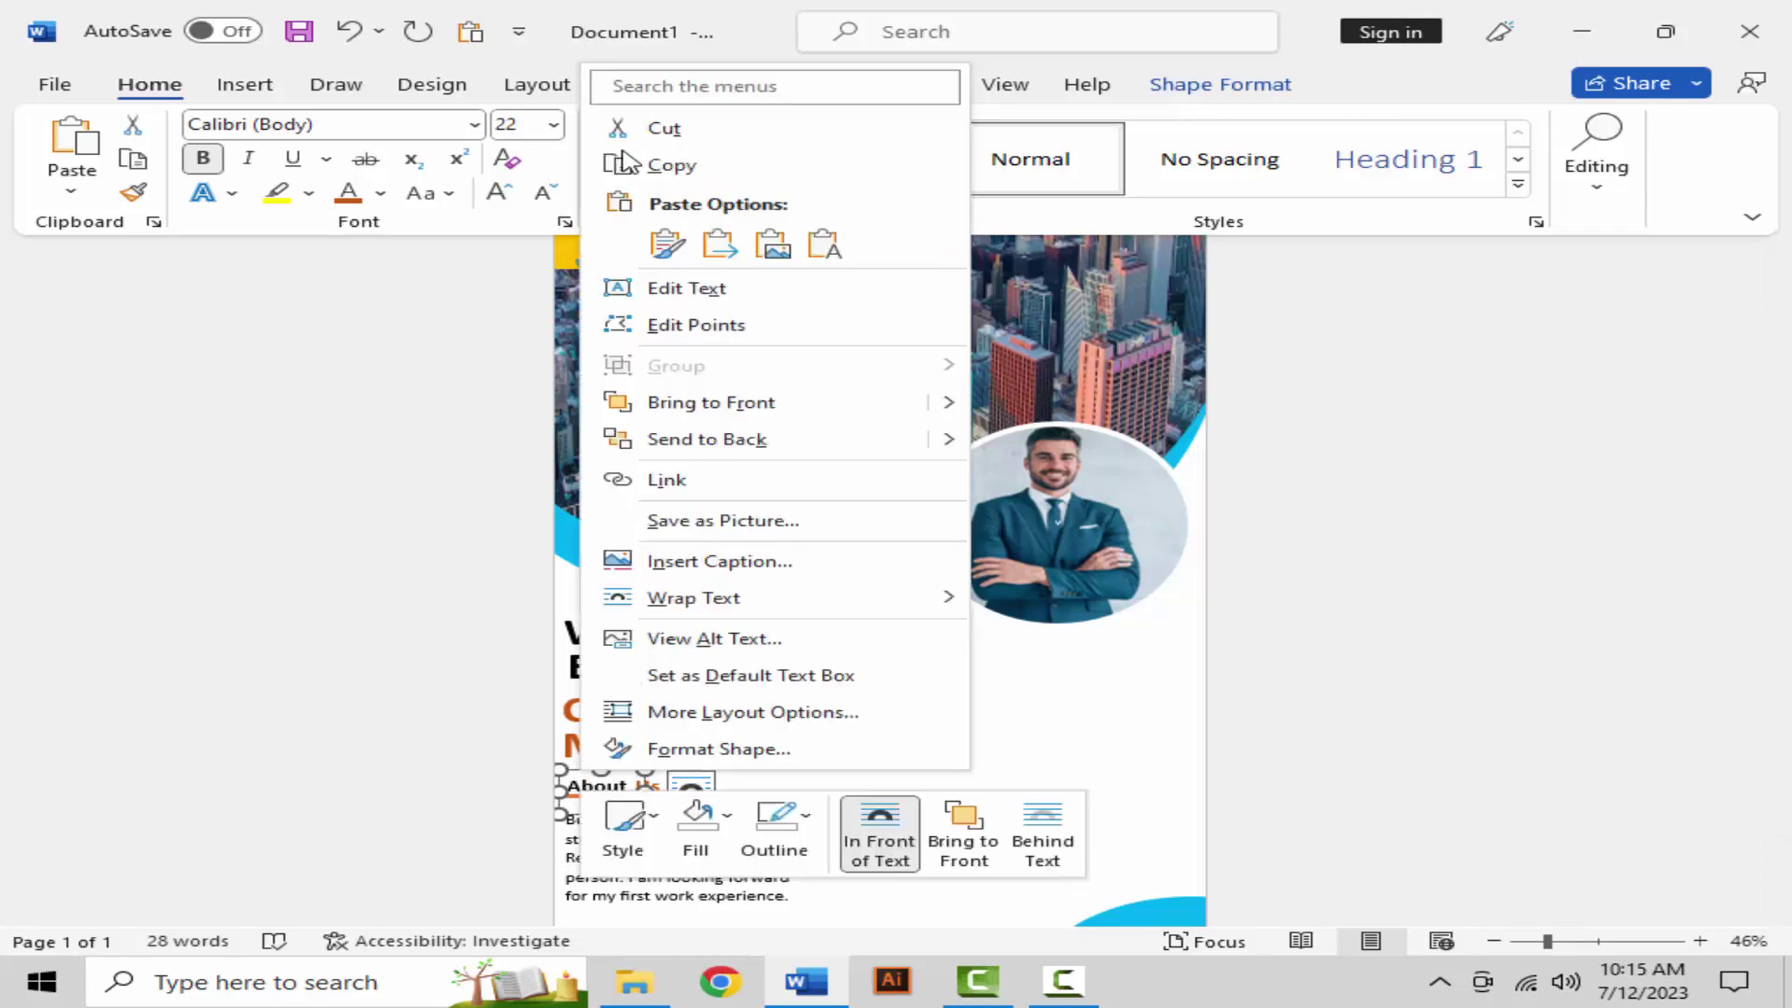
{"action": "left_click", "coordinate": [670, 165]}
{"action": "right_click", "coordinate": [1340, 444]}
{"action": "left_click", "coordinate": [1124, 620]}
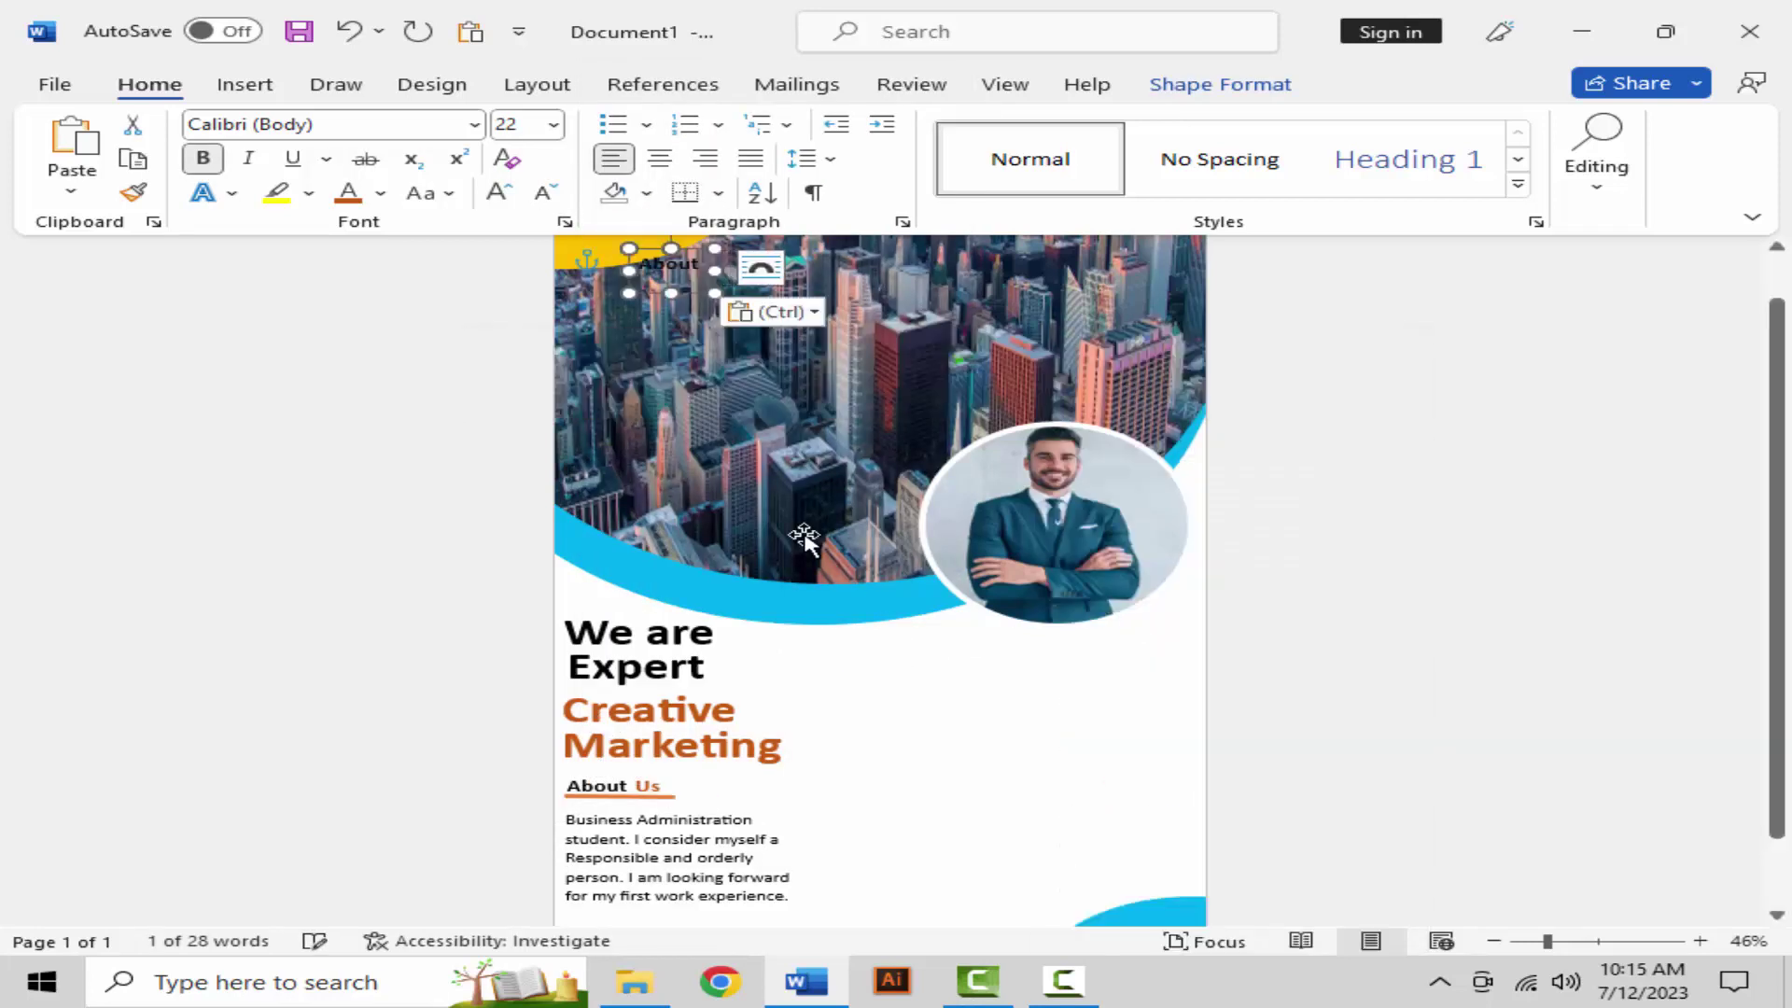
{"action": "mouse_move", "coordinate": [653, 250]}
{"action": "left_mouse_down"}
{"action": "mouse_move", "coordinate": [870, 617]}
{"action": "mouse_move", "coordinate": [958, 664]}
{"action": "mouse_move", "coordinate": [946, 641]}
{"action": "mouse_move", "coordinate": [860, 654]}
{"action": "left_mouse_up"}
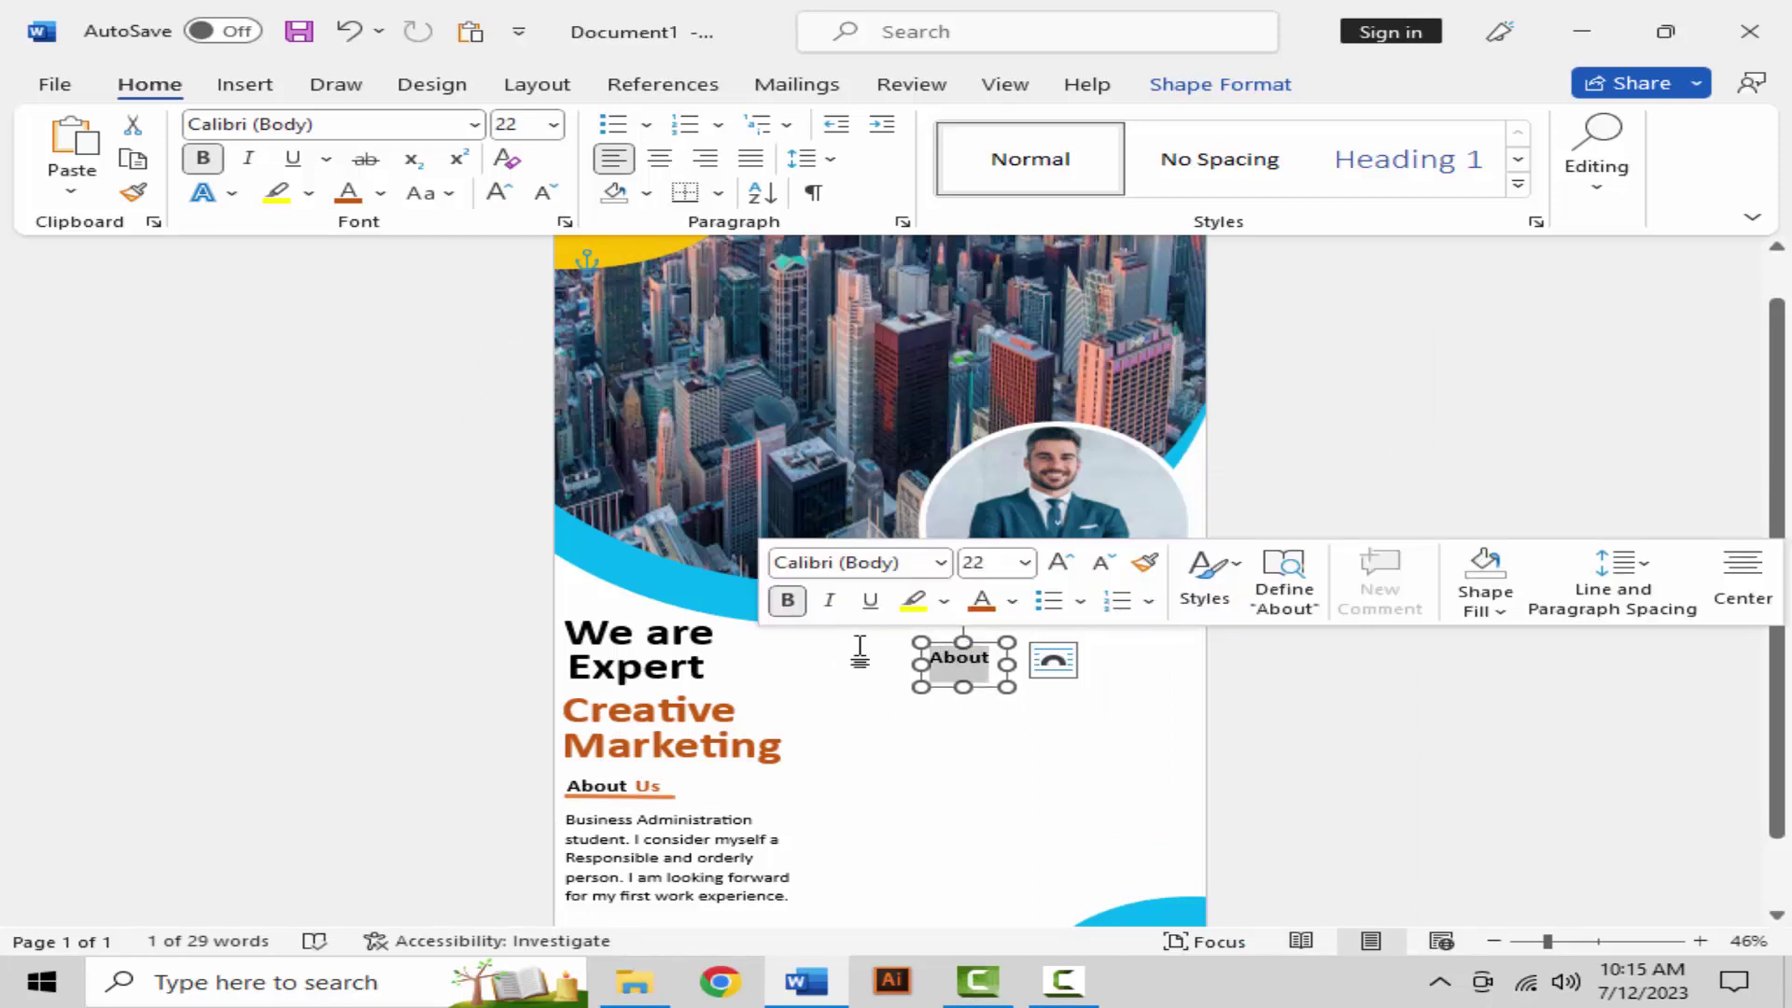
- Retype the copied heading as 'Our' and raise it from 22 to 24 pt
{"action": "type", "text": "Outr"}
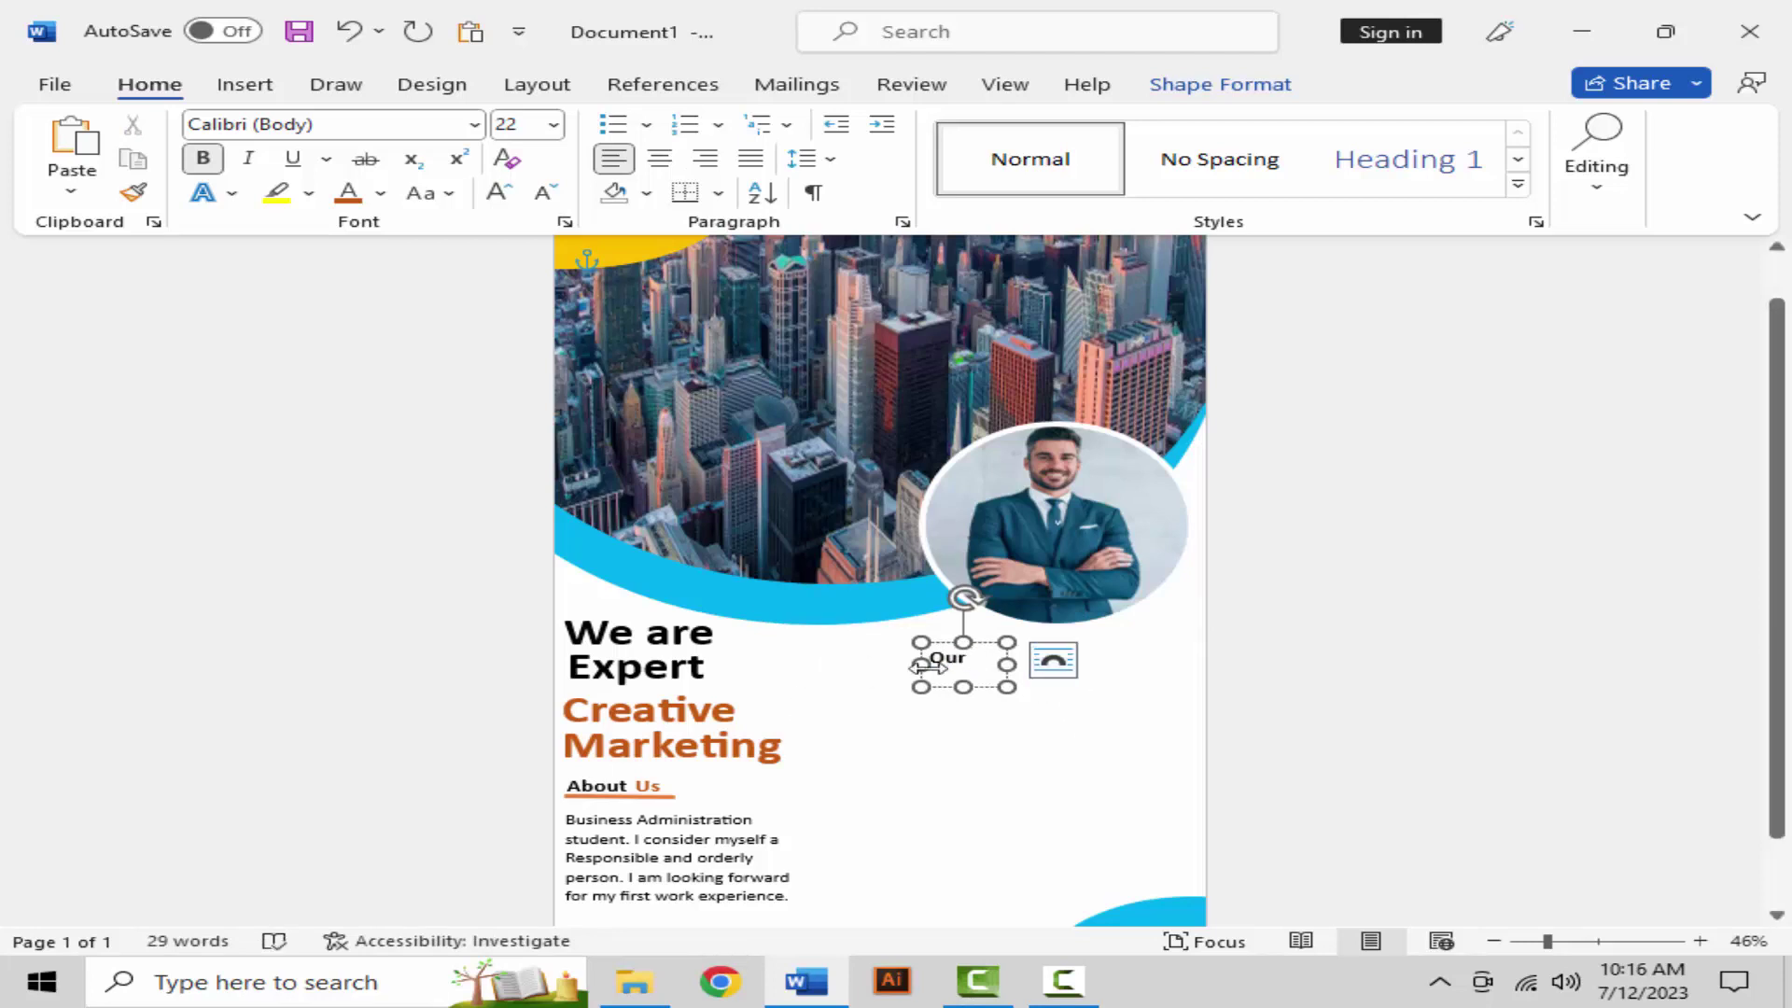
{"action": "left_click_drag", "start_coordinate": [974, 659], "coordinate": [798, 623]}
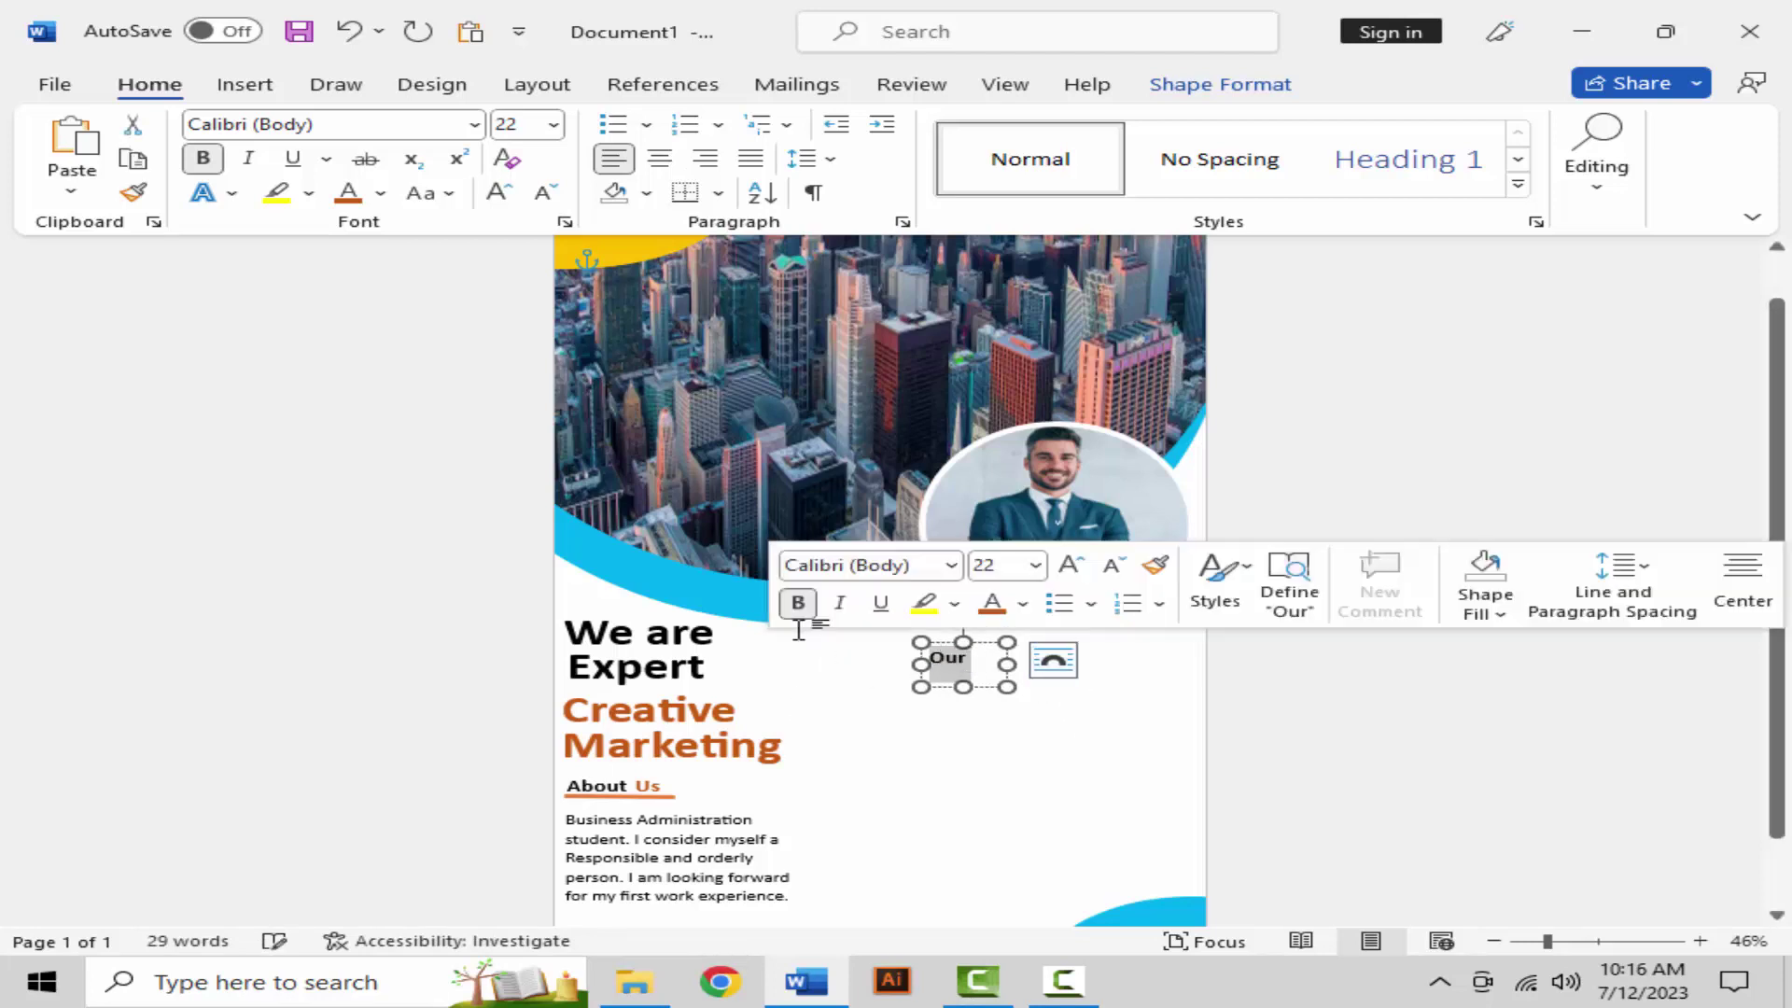
{"action": "left_click", "coordinate": [500, 191]}
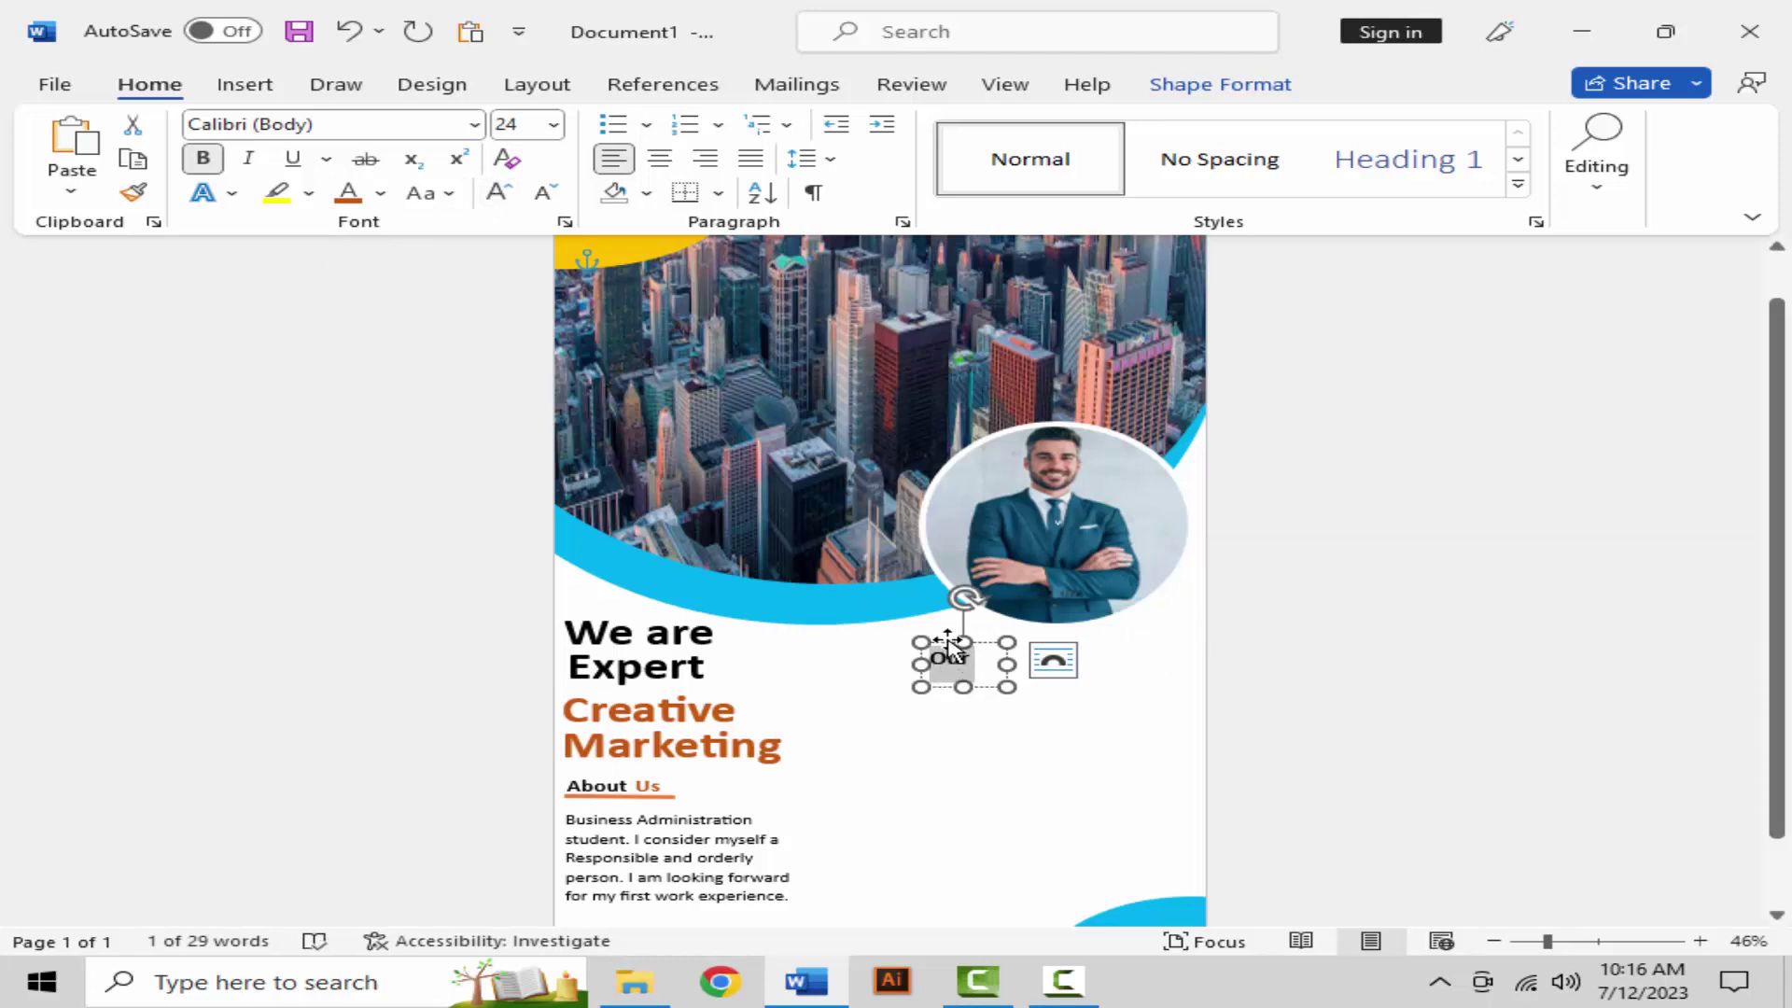
{"action": "left_click_drag", "start_coordinate": [947, 640], "coordinate": [972, 630]}
{"action": "left_click", "coordinate": [1420, 681]}
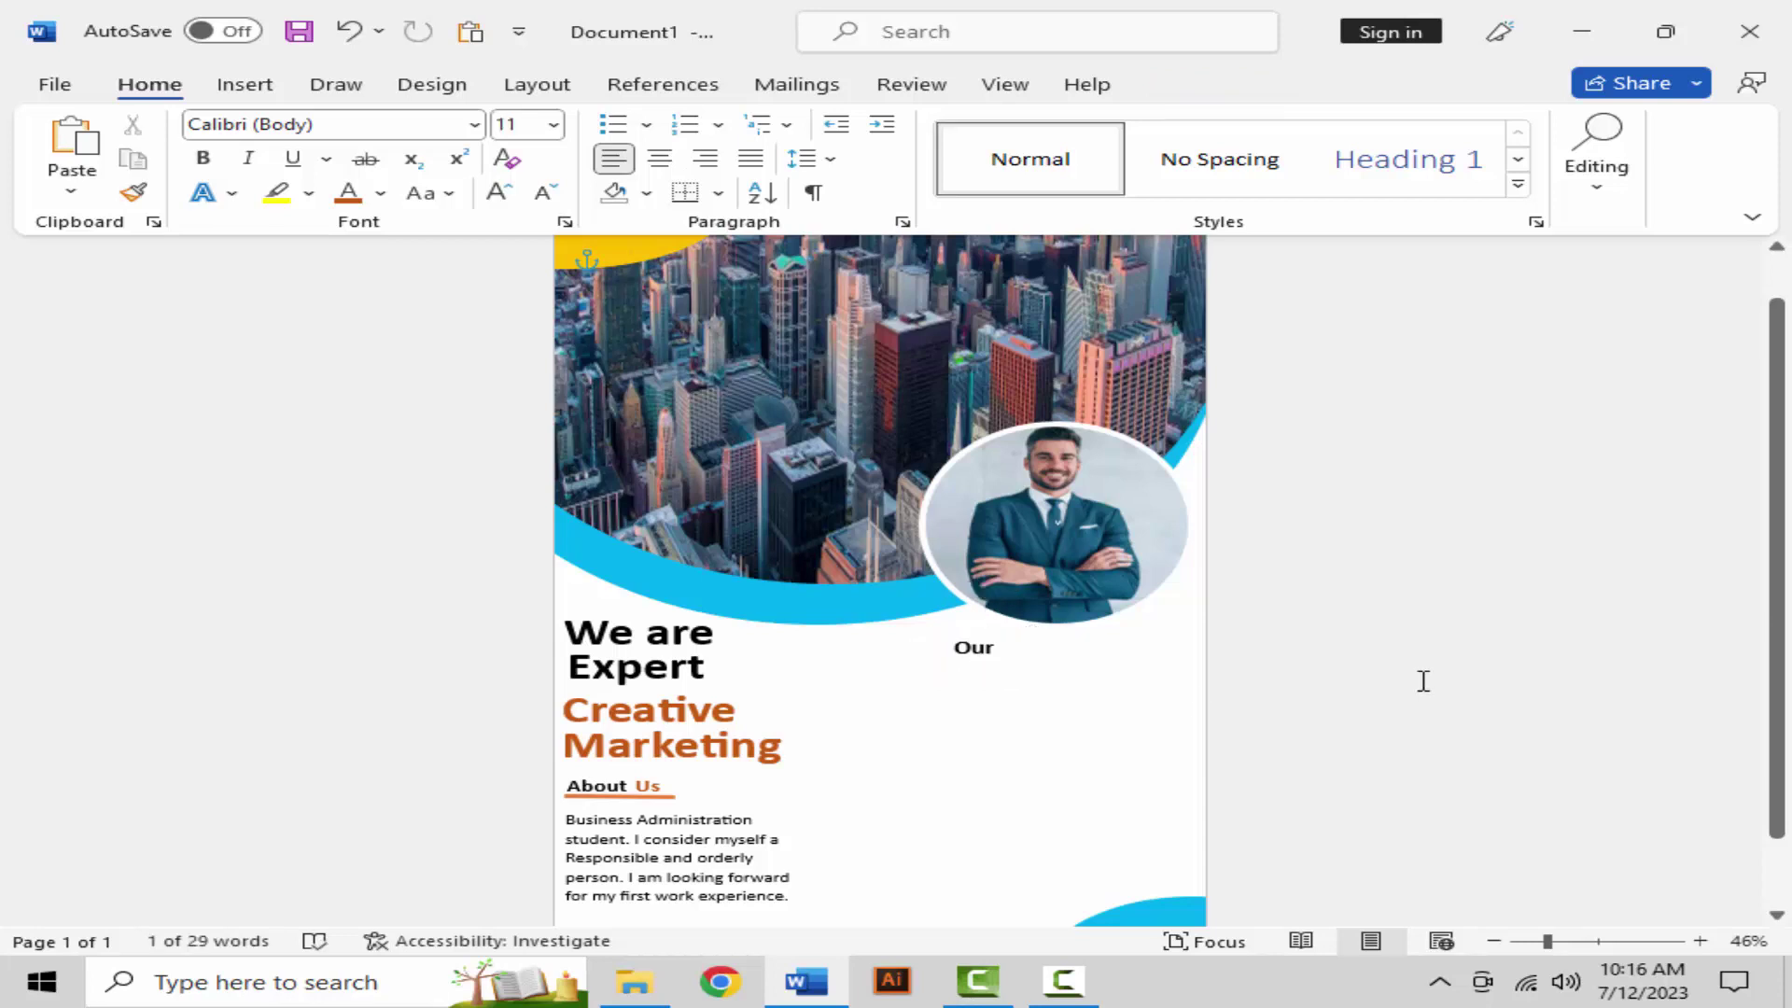
- Duplicate the 'Our' box and position the copy right beside it
{"action": "left_click", "coordinate": [988, 651]}
{"action": "right_click", "coordinate": [967, 641]}
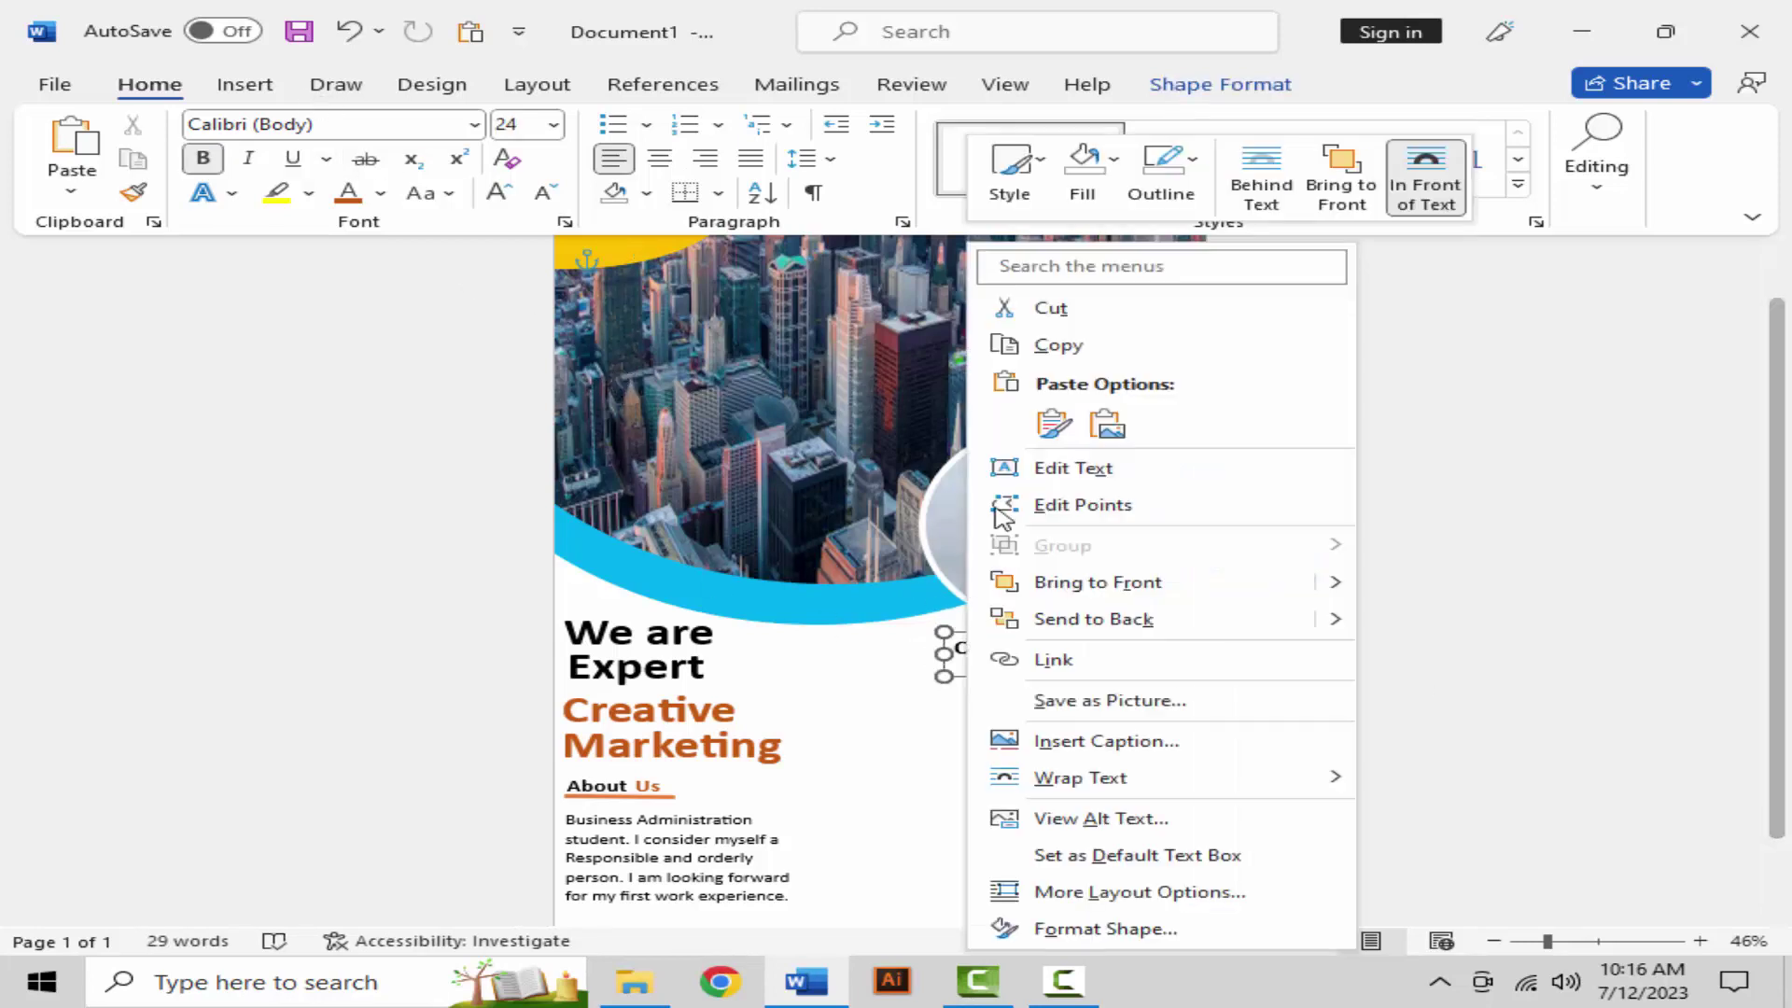
{"action": "left_click", "coordinate": [1074, 344]}
{"action": "right_click", "coordinate": [1330, 475]}
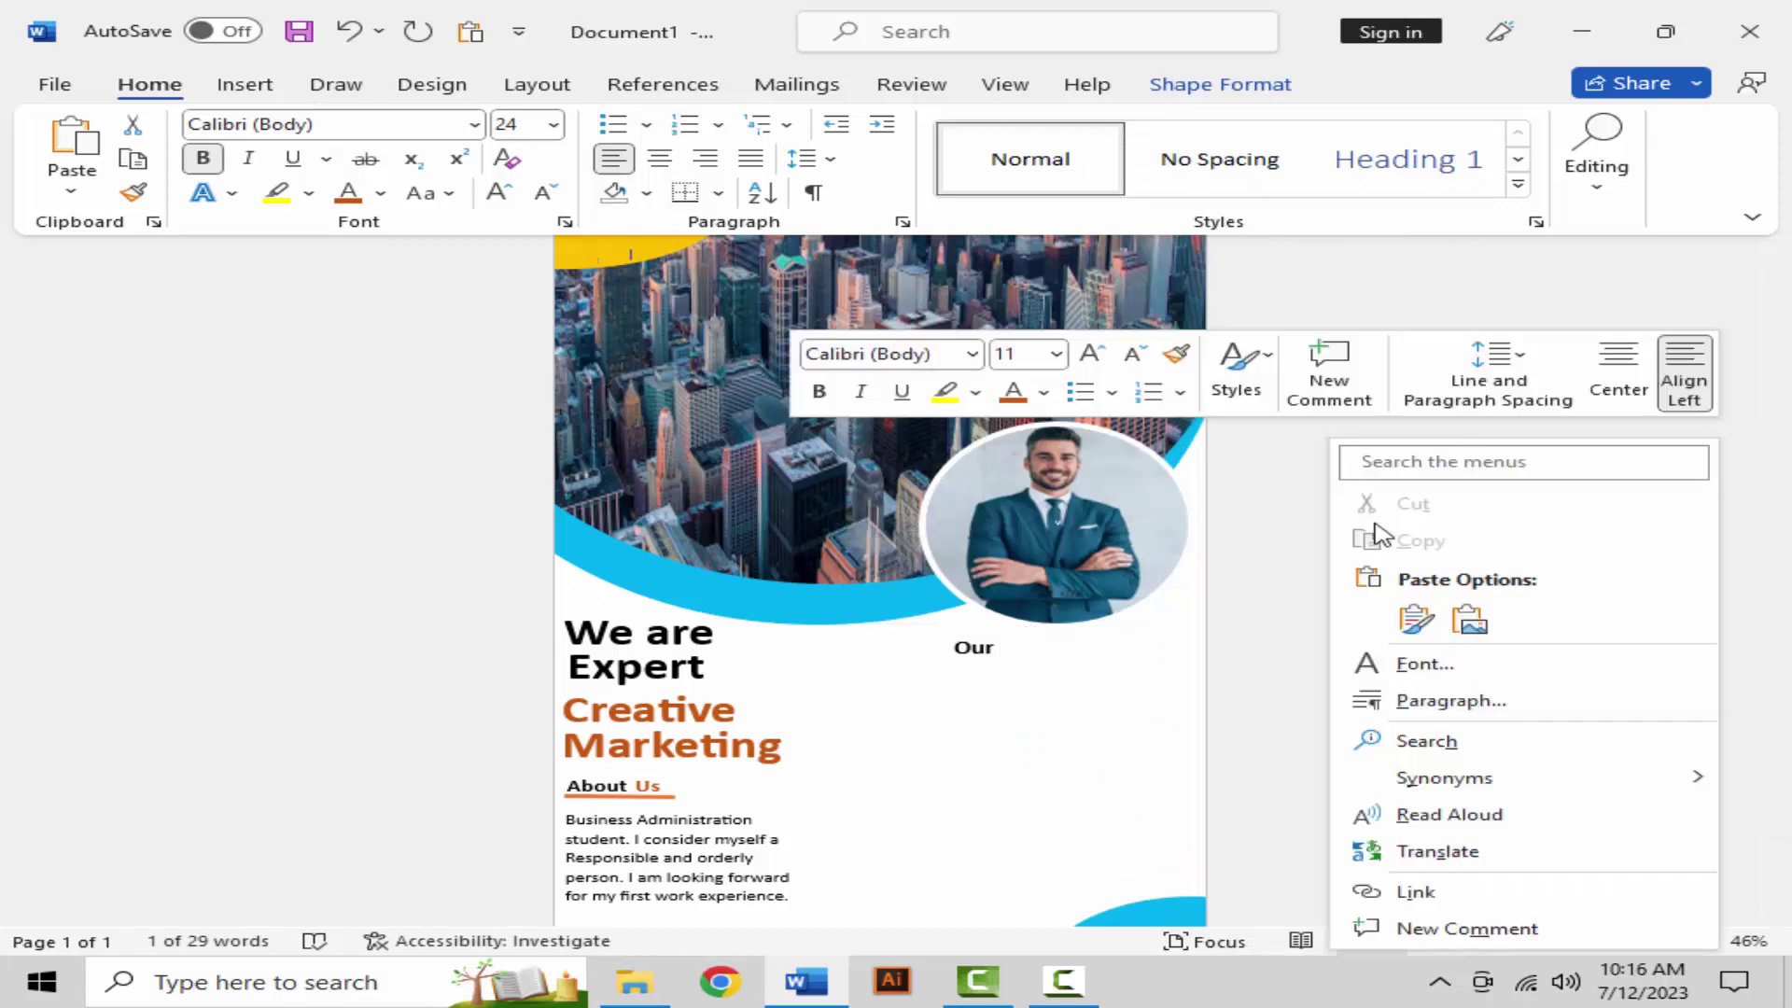
{"action": "left_click", "coordinate": [1416, 620]}
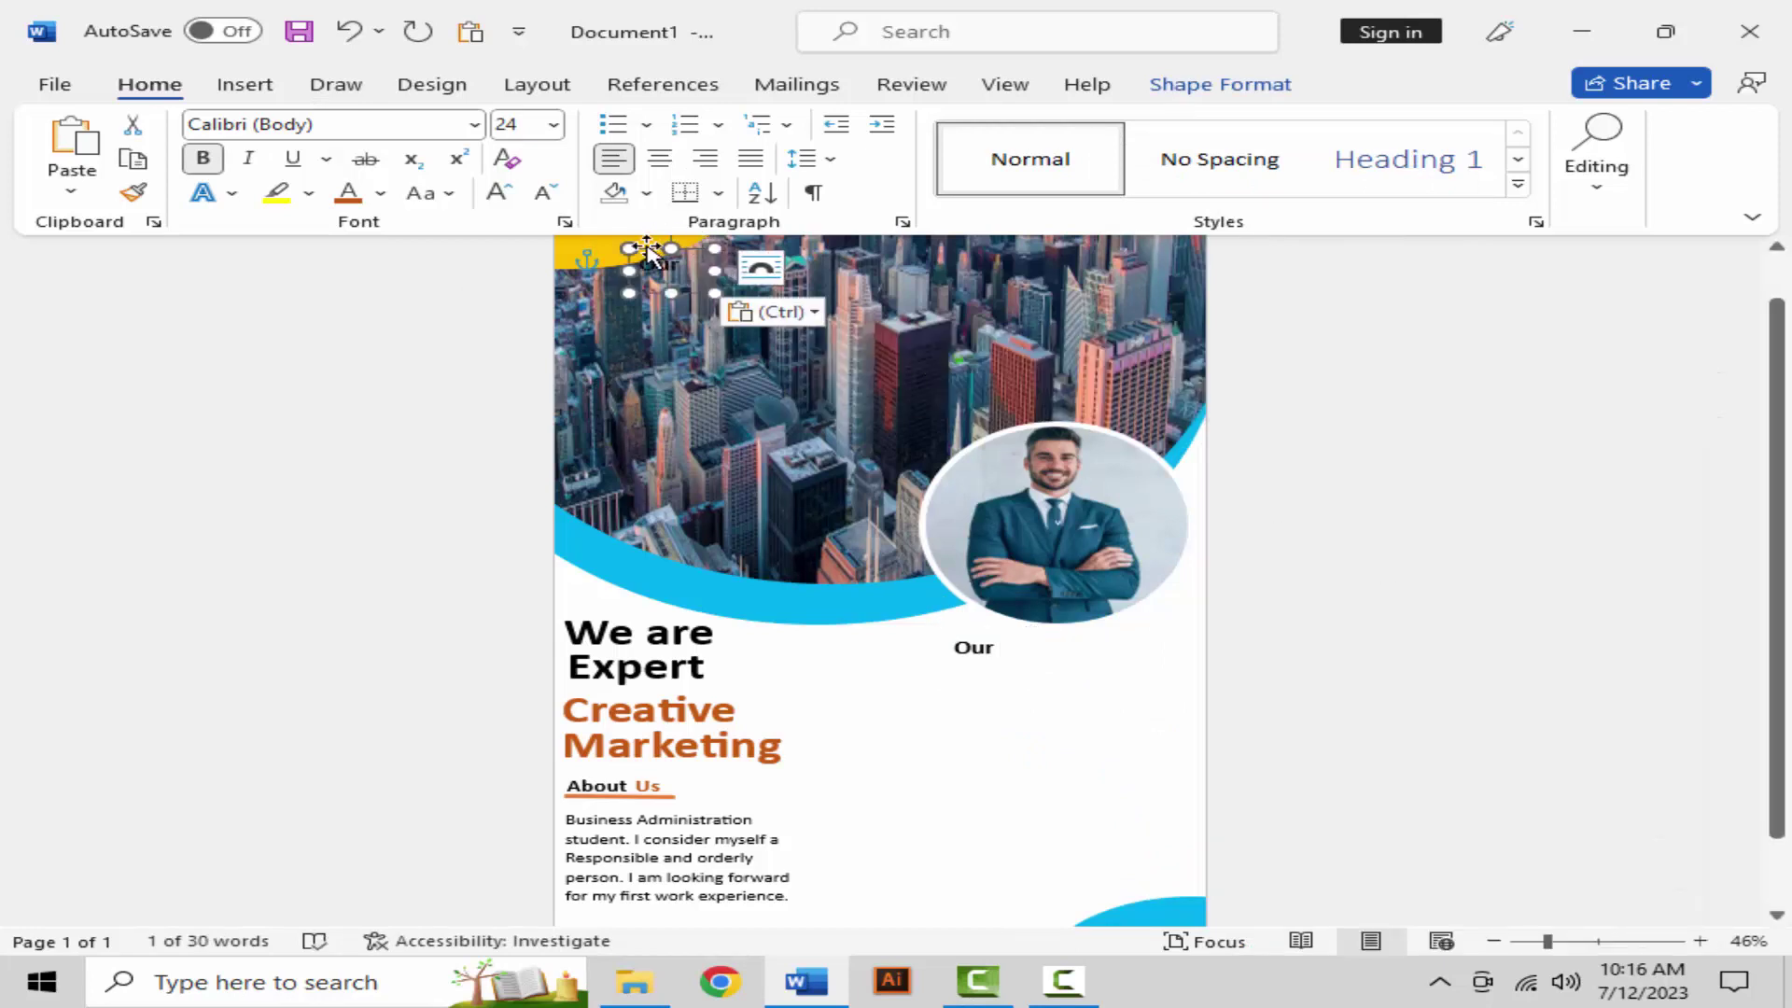
{"action": "left_click_drag", "start_coordinate": [651, 252], "coordinate": [1016, 632]}
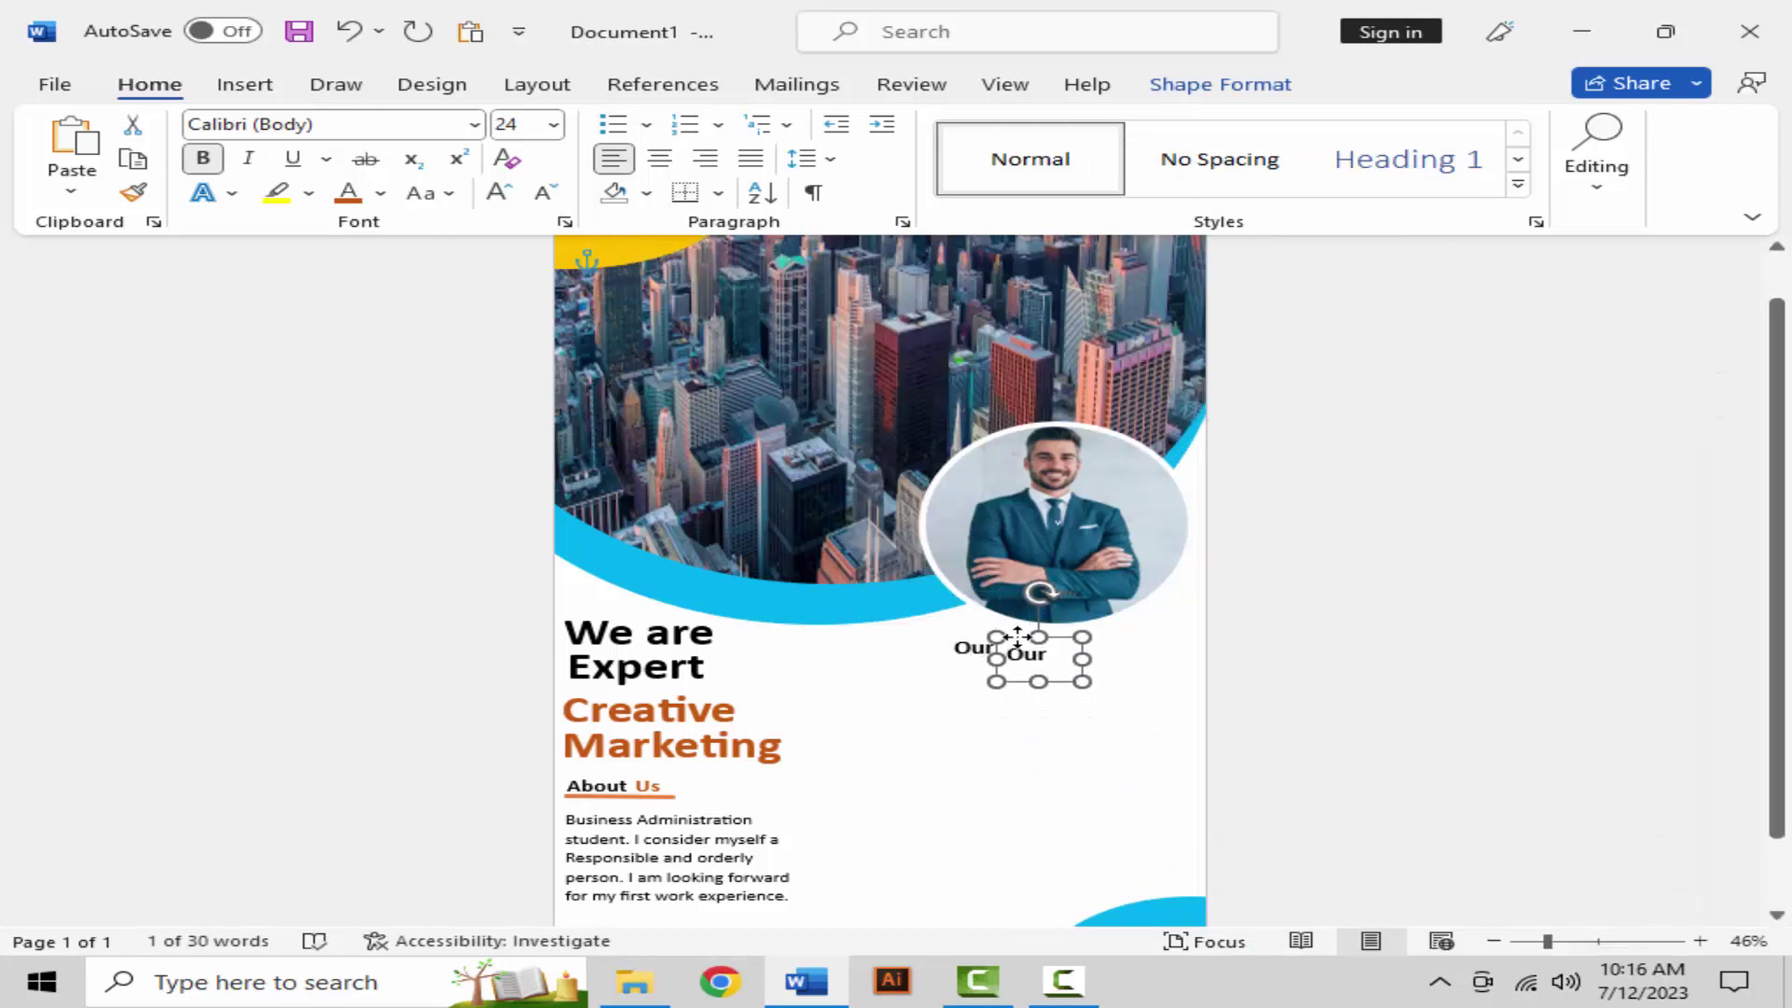
- Change the copy to 'services', widen it to fit, and colour it orange
{"action": "double_click", "coordinate": [1054, 650]}
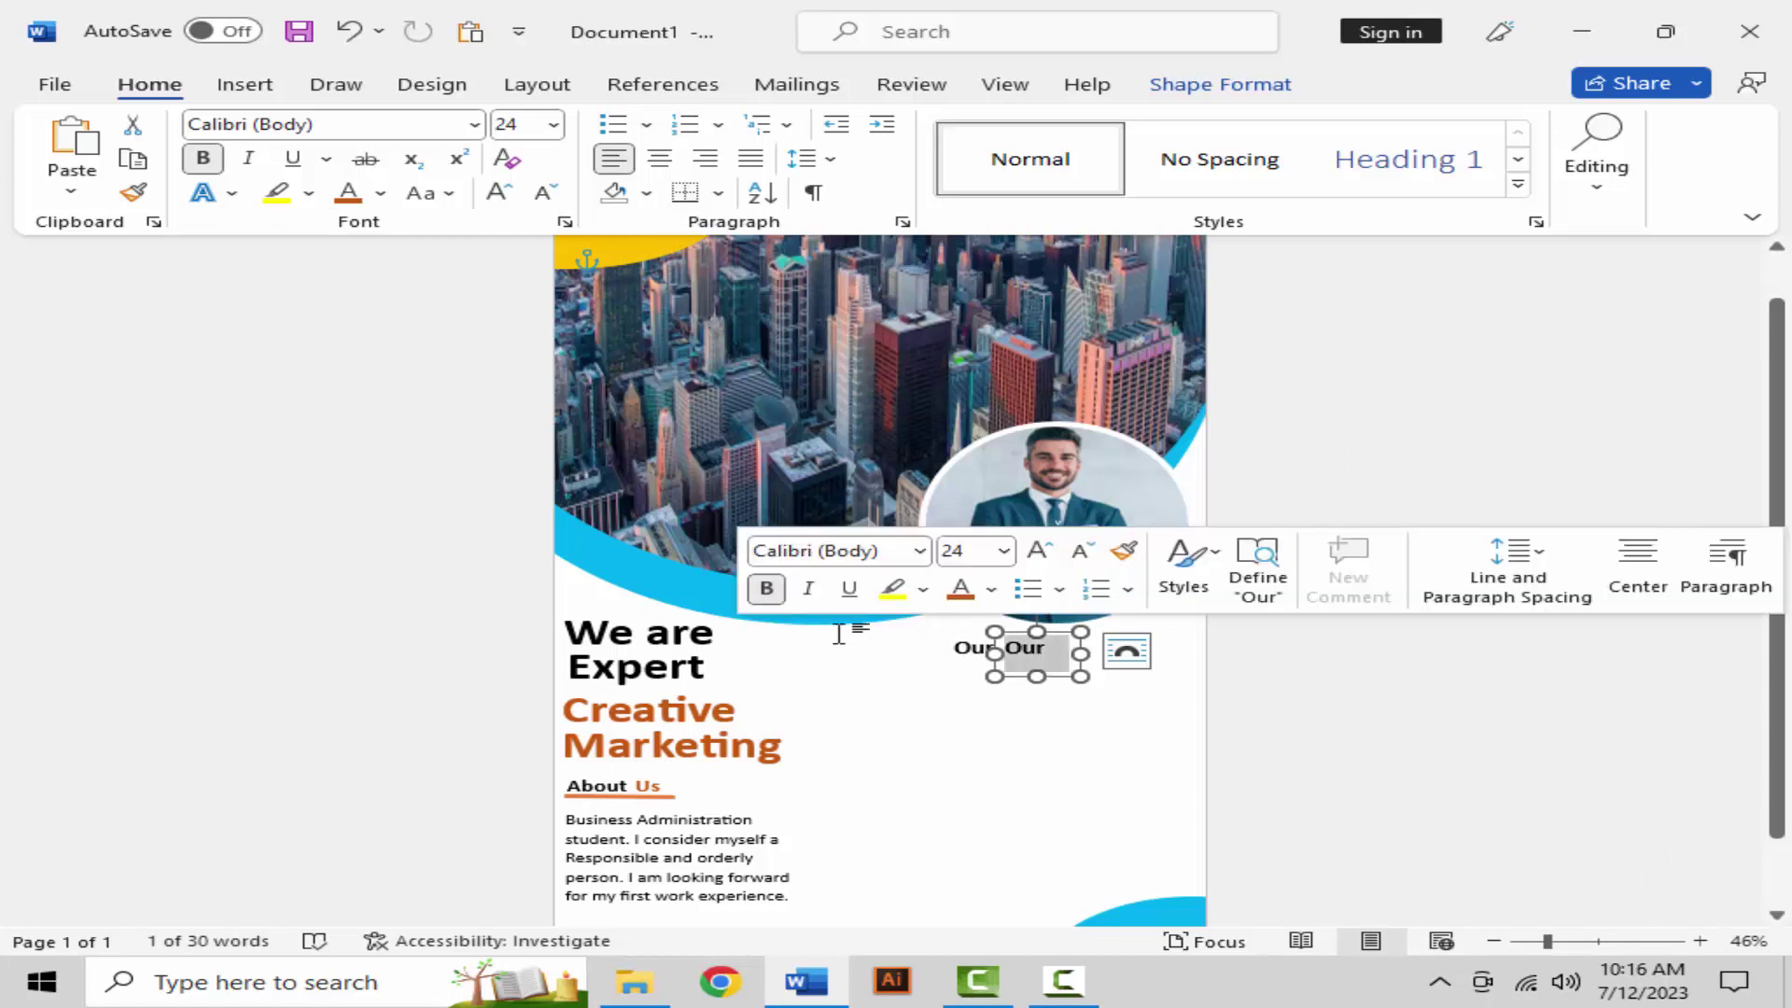
{"action": "type", "text": "servic"}
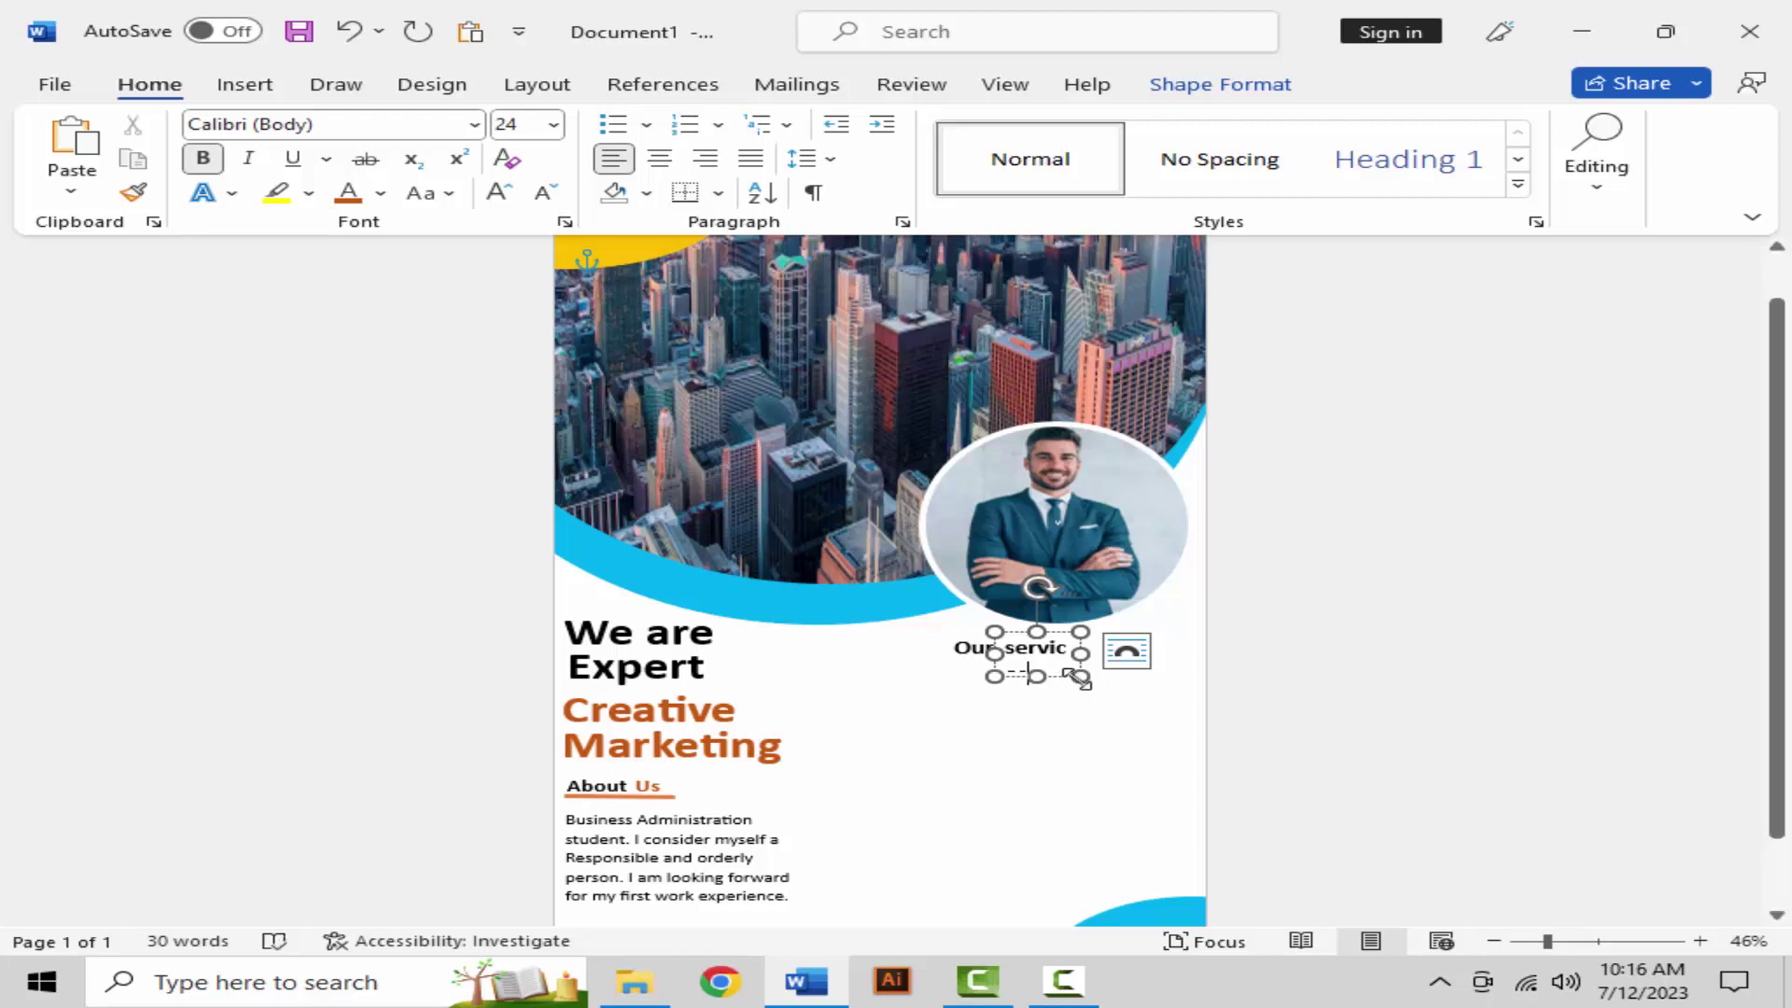
{"action": "left_click_drag", "start_coordinate": [1080, 676], "coordinate": [1113, 694]}
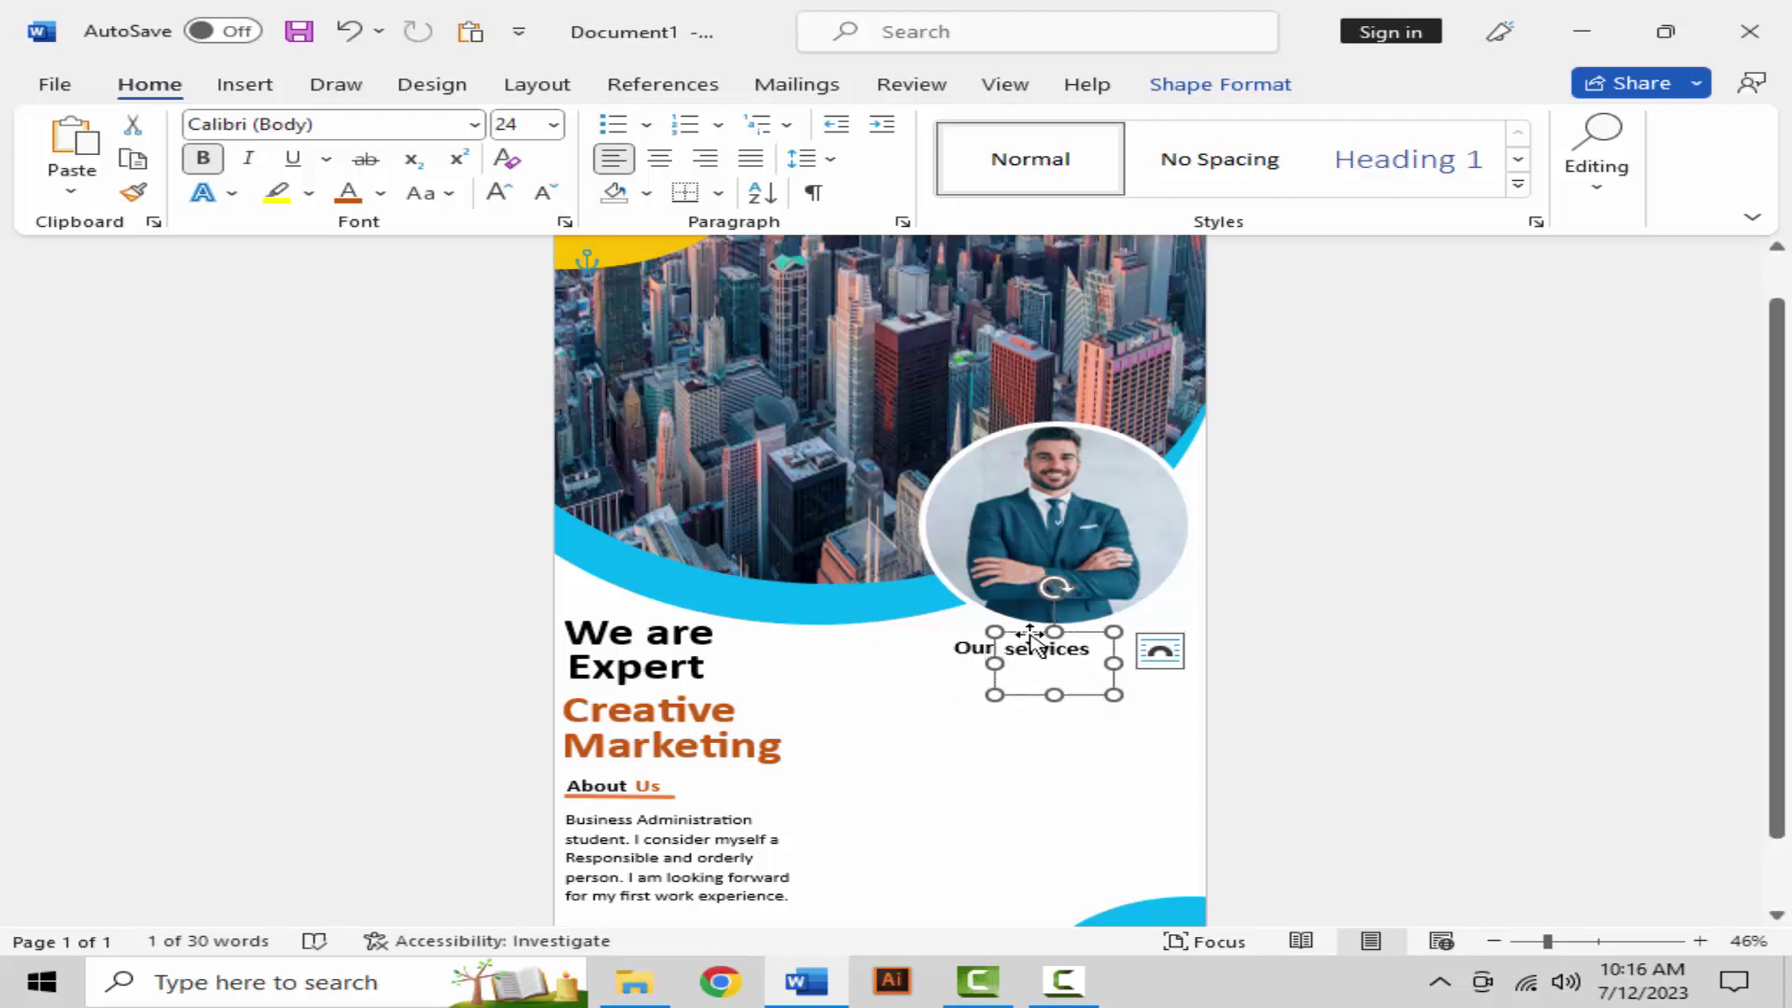
{"action": "left_click_drag", "start_coordinate": [1030, 635], "coordinate": [1023, 635]}
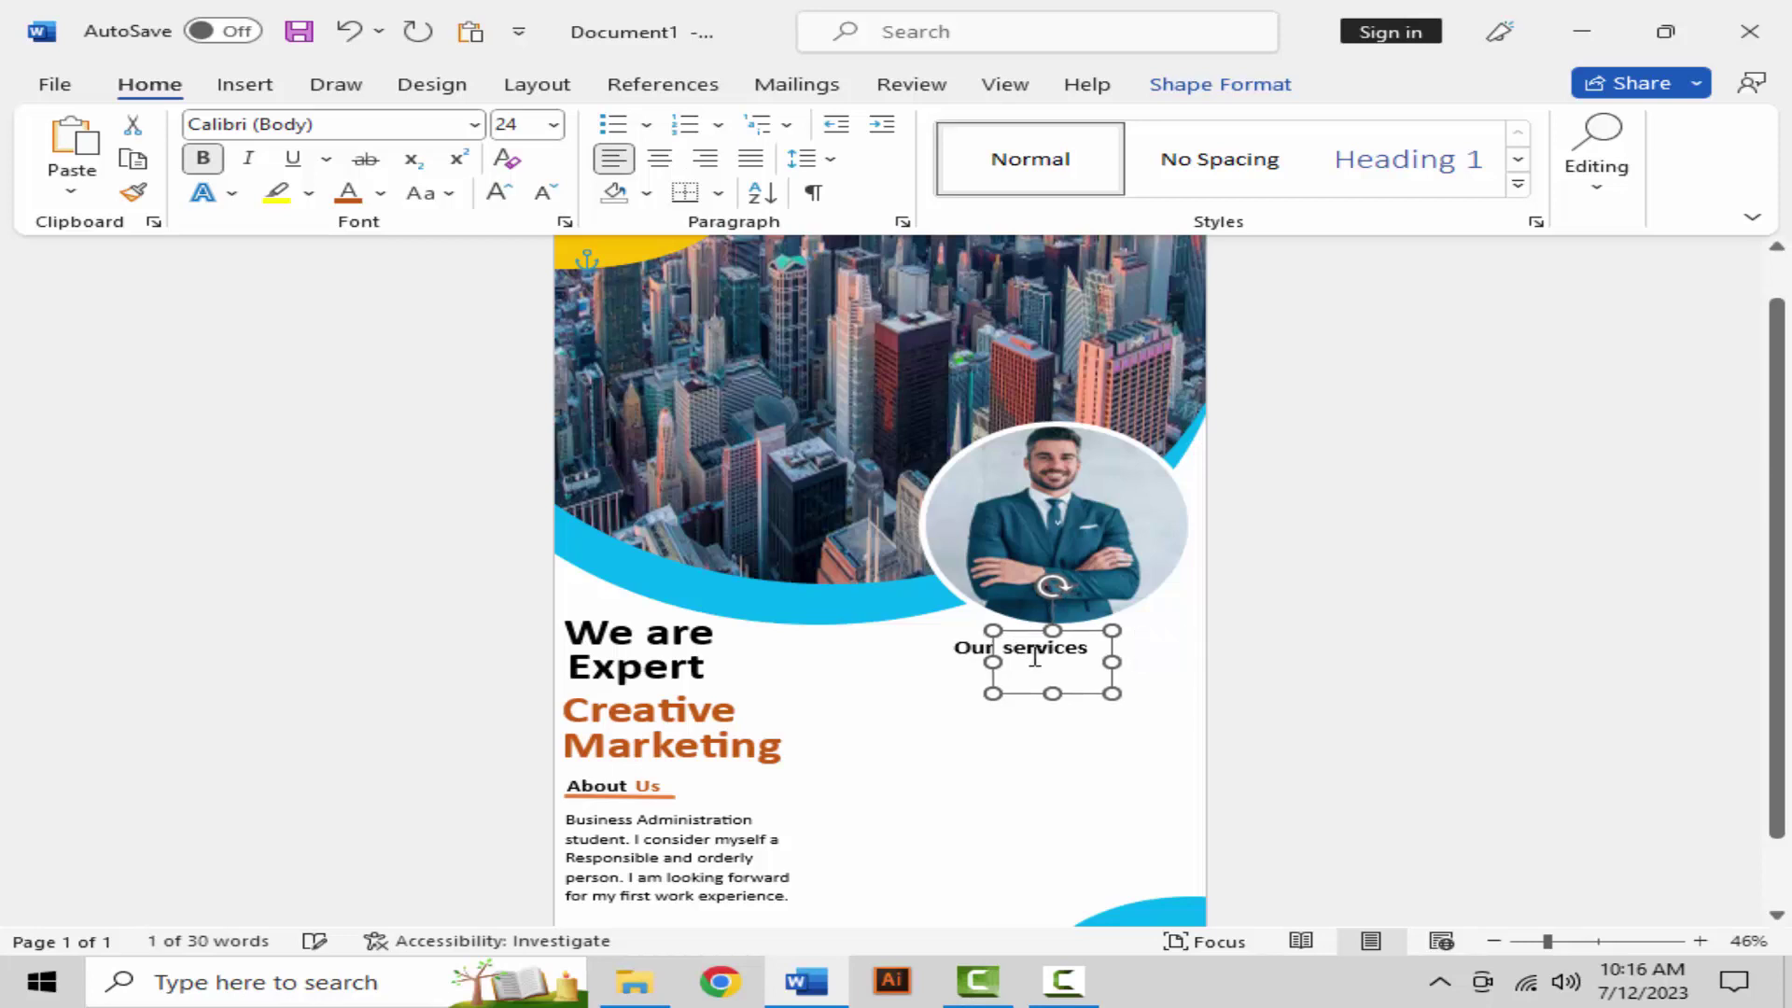
{"action": "key", "text": "ctrl+a"}
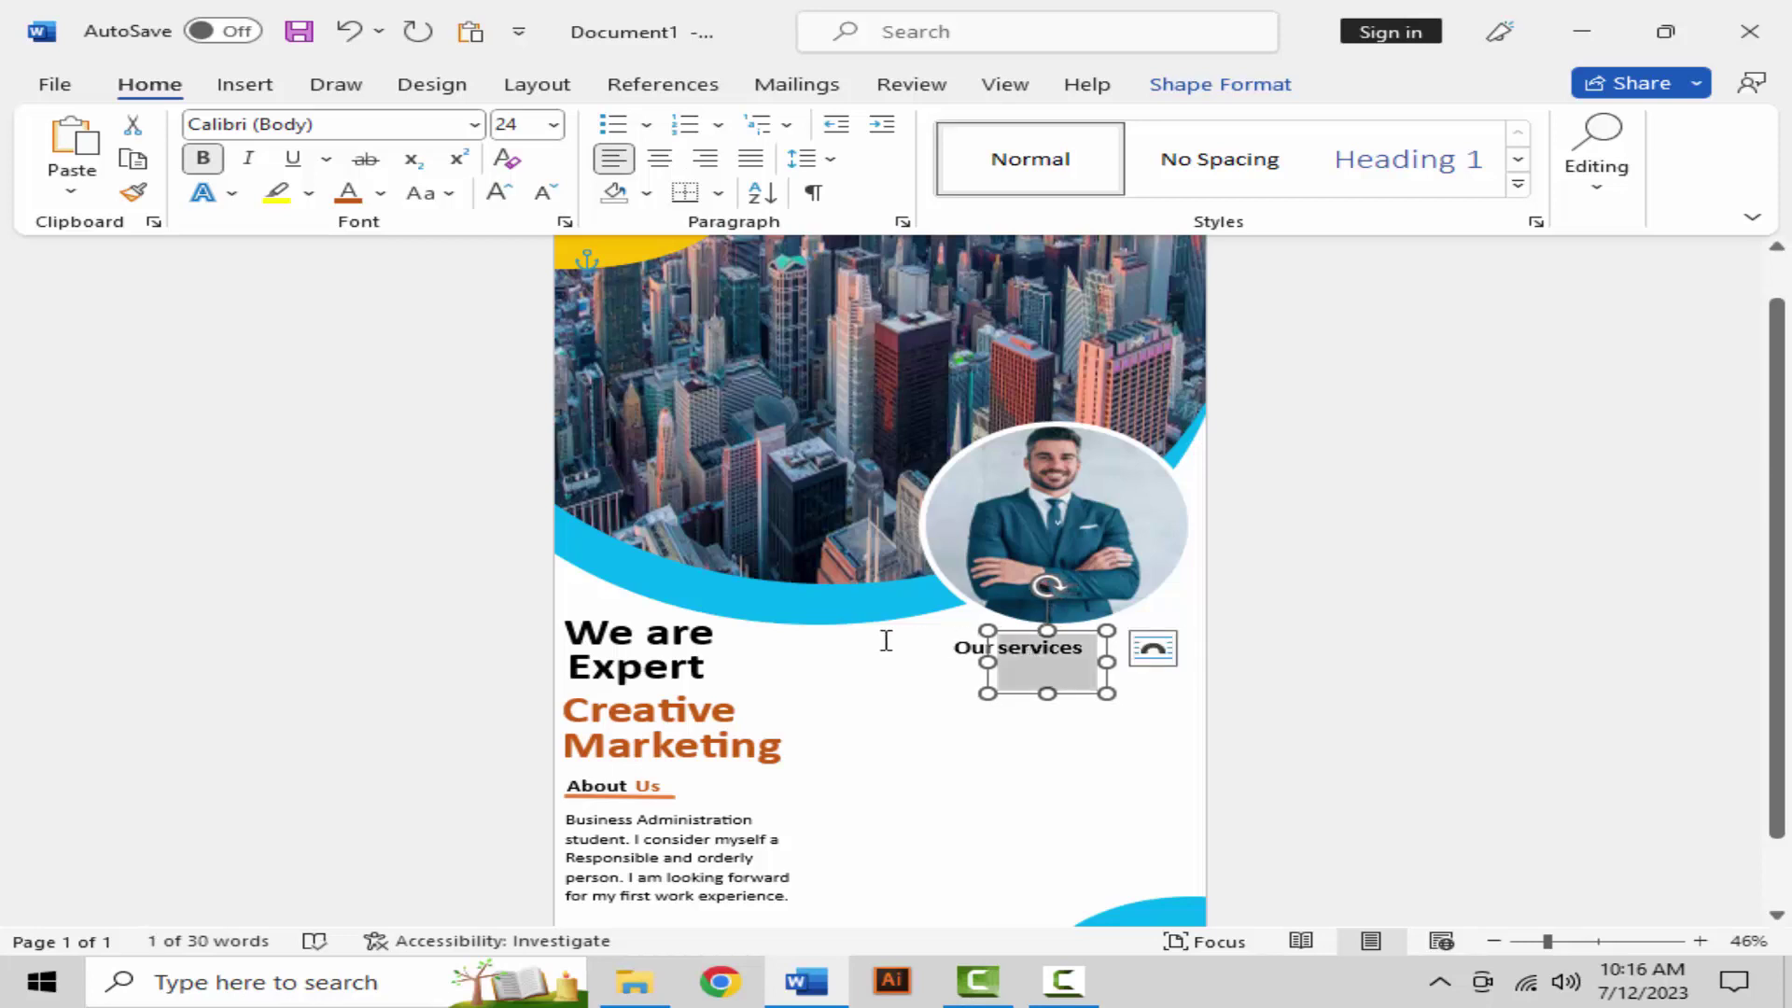
{"action": "left_click", "coordinate": [348, 196]}
{"action": "left_click", "coordinate": [1160, 686]}
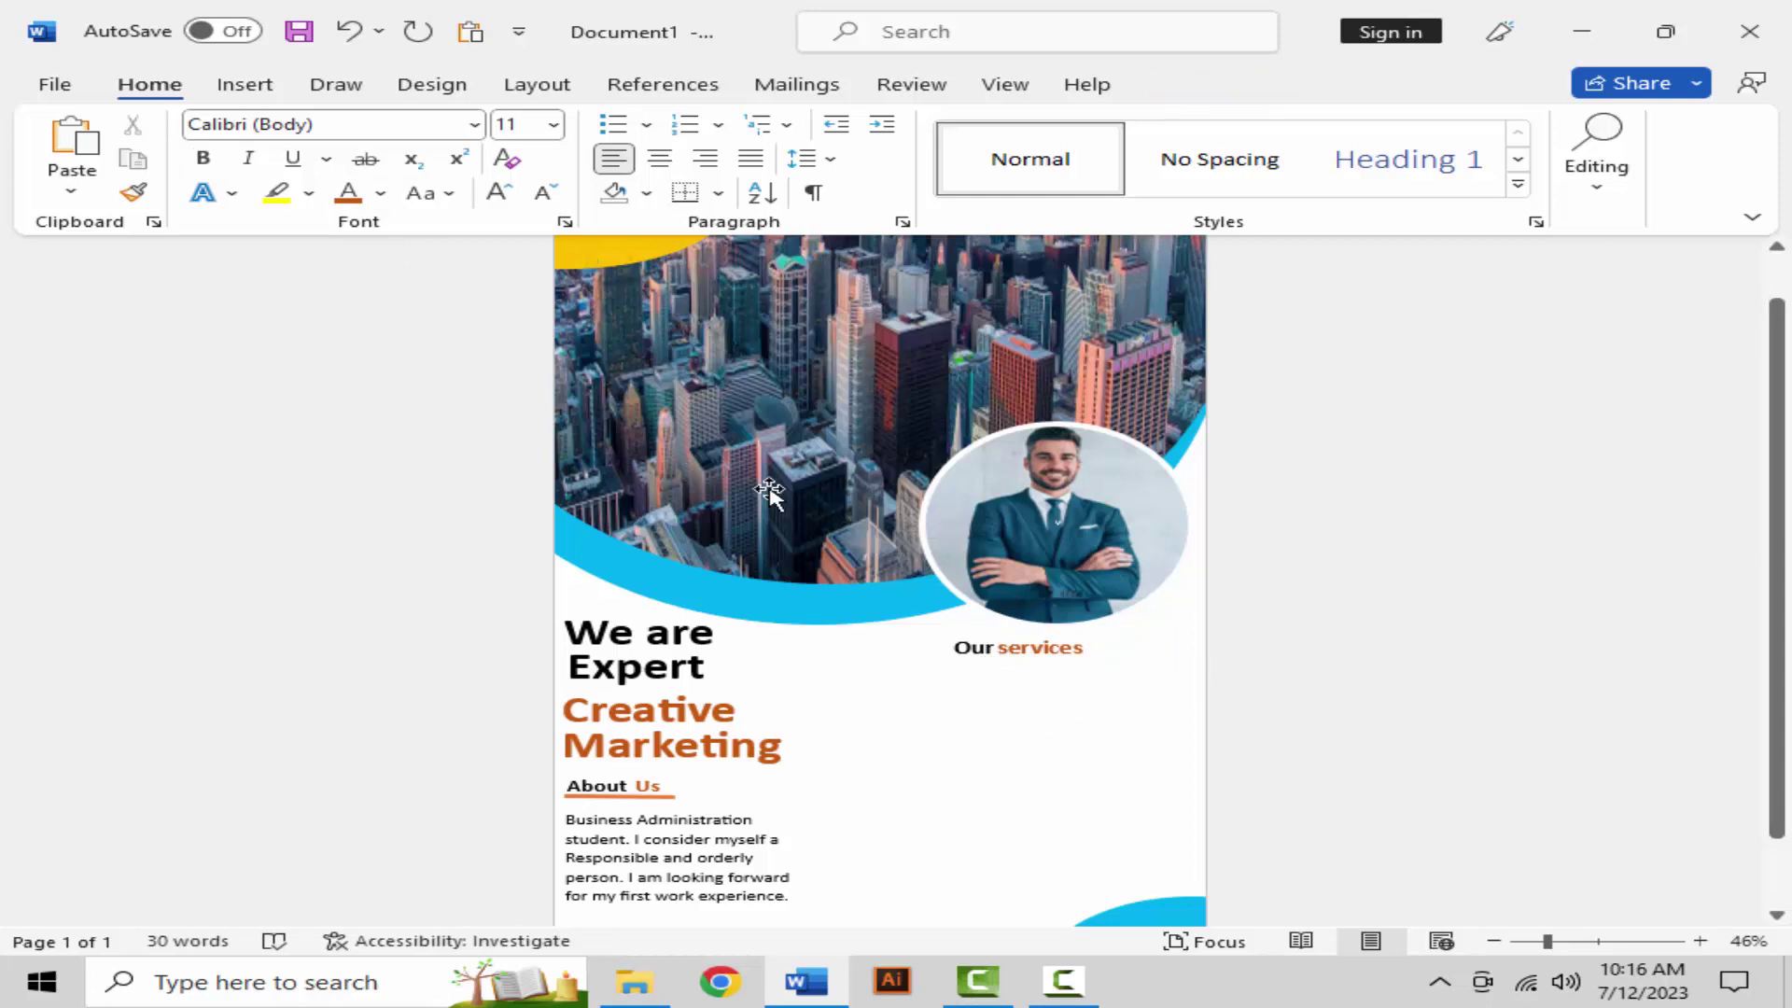
{"action": "left_click", "coordinate": [252, 88]}
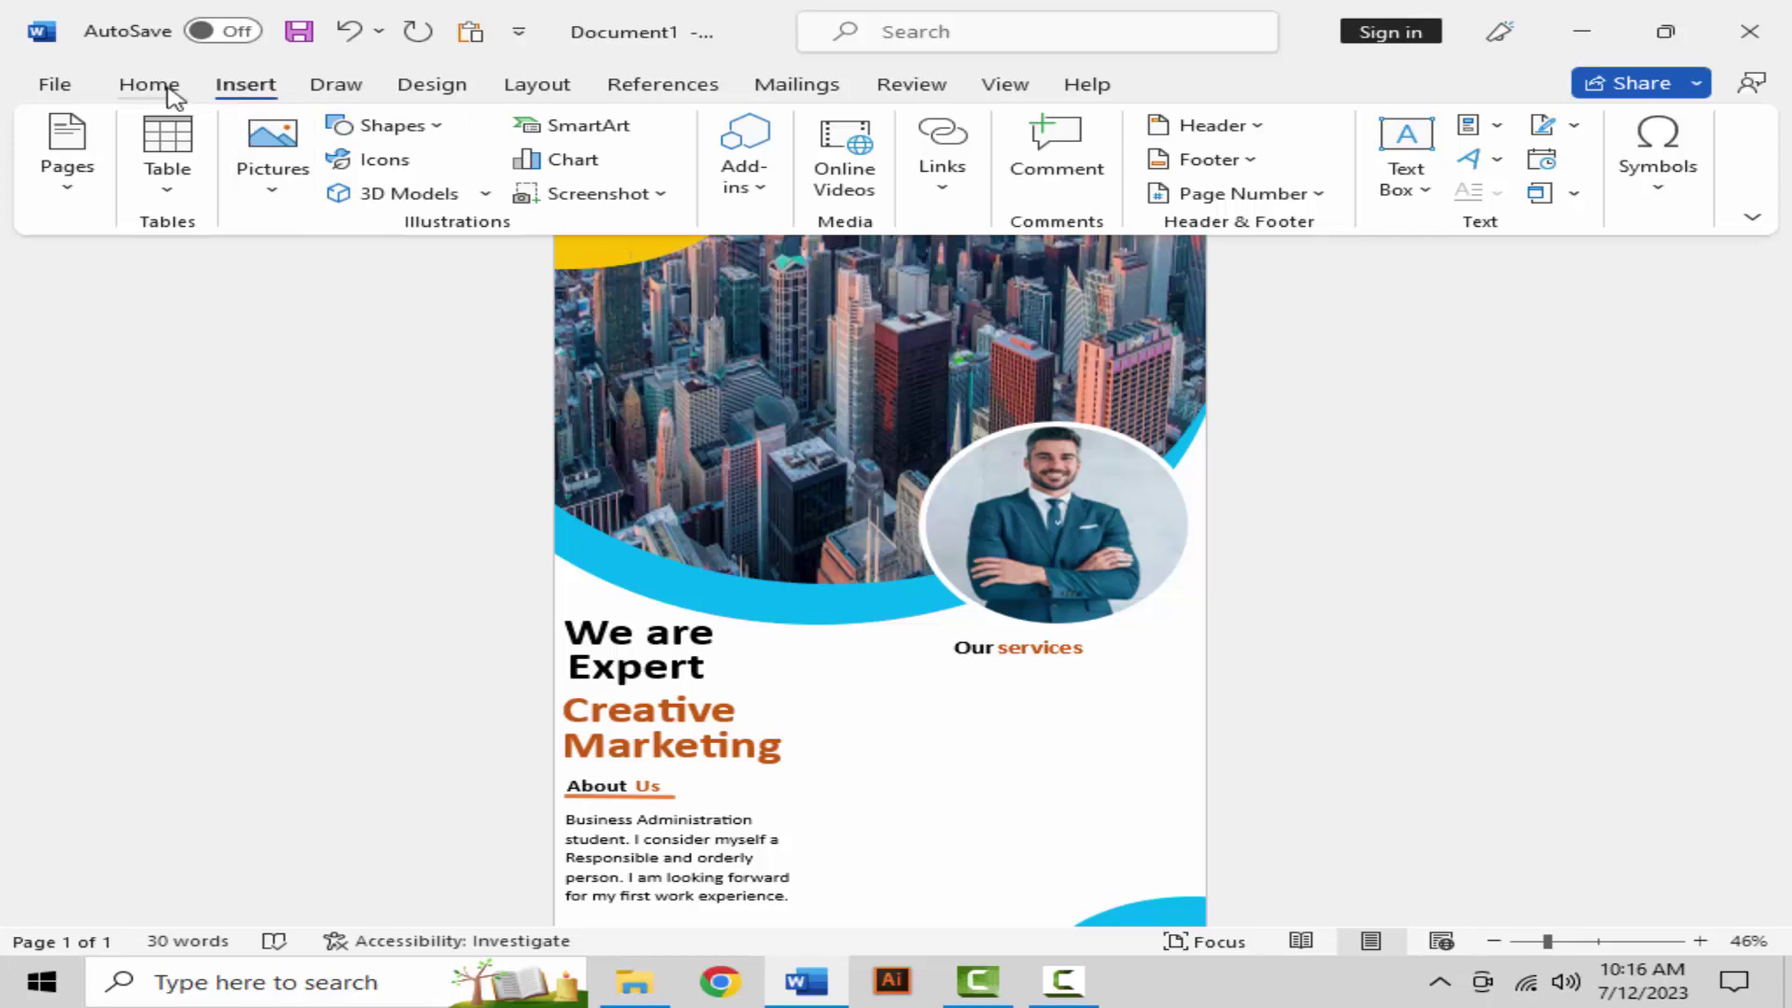
- Draw a straight line under 'Our services' with an orange style and 3 pt weight
{"action": "left_click", "coordinate": [386, 127]}
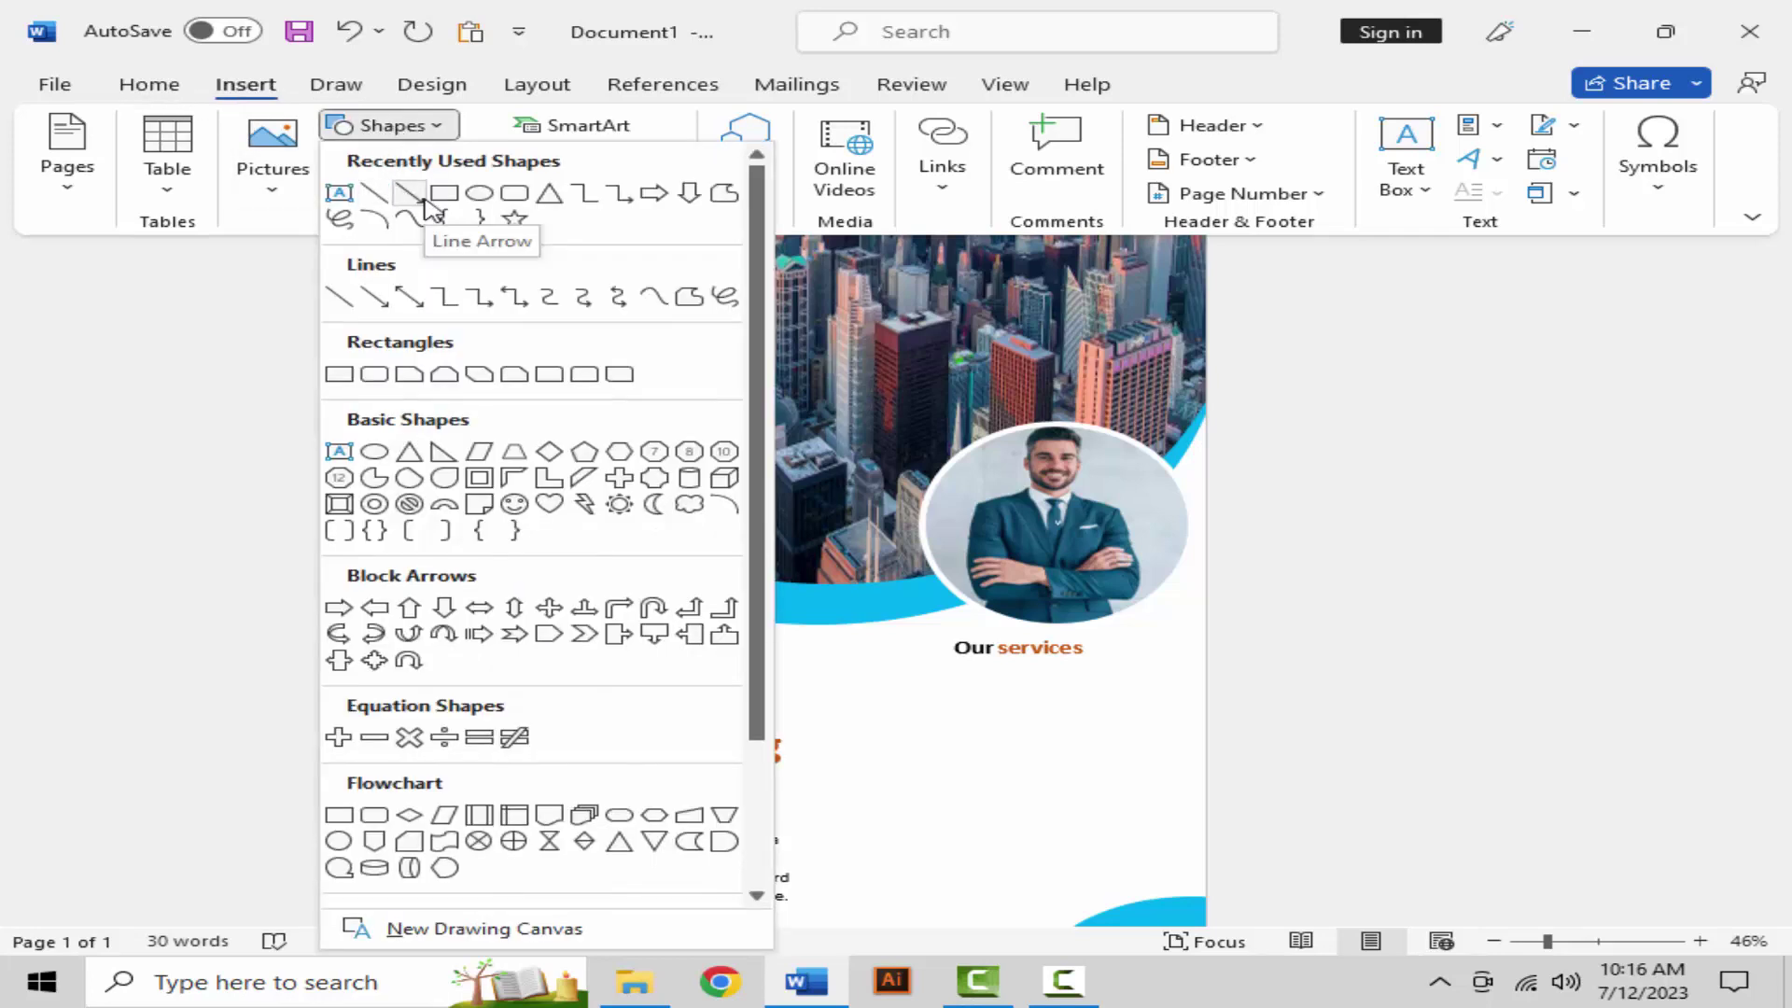
{"action": "left_click", "coordinate": [371, 194]}
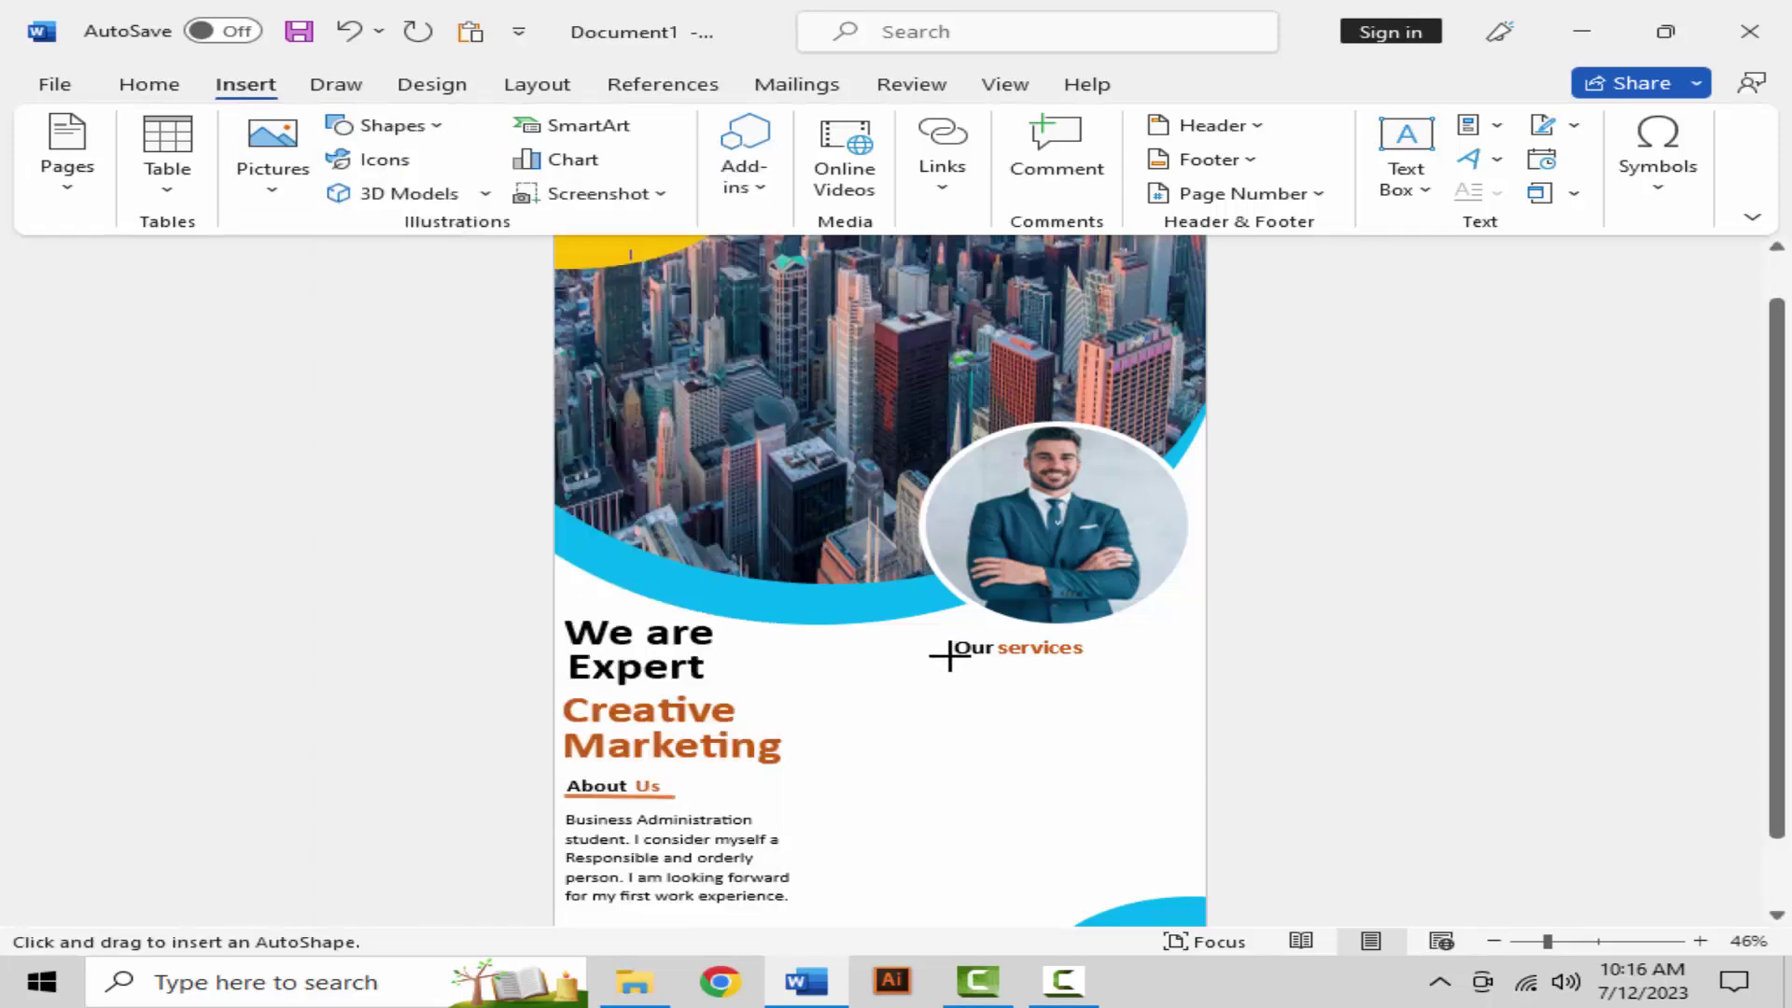
{"action": "left_click_drag", "start_coordinate": [950, 656], "coordinate": [1086, 656]}
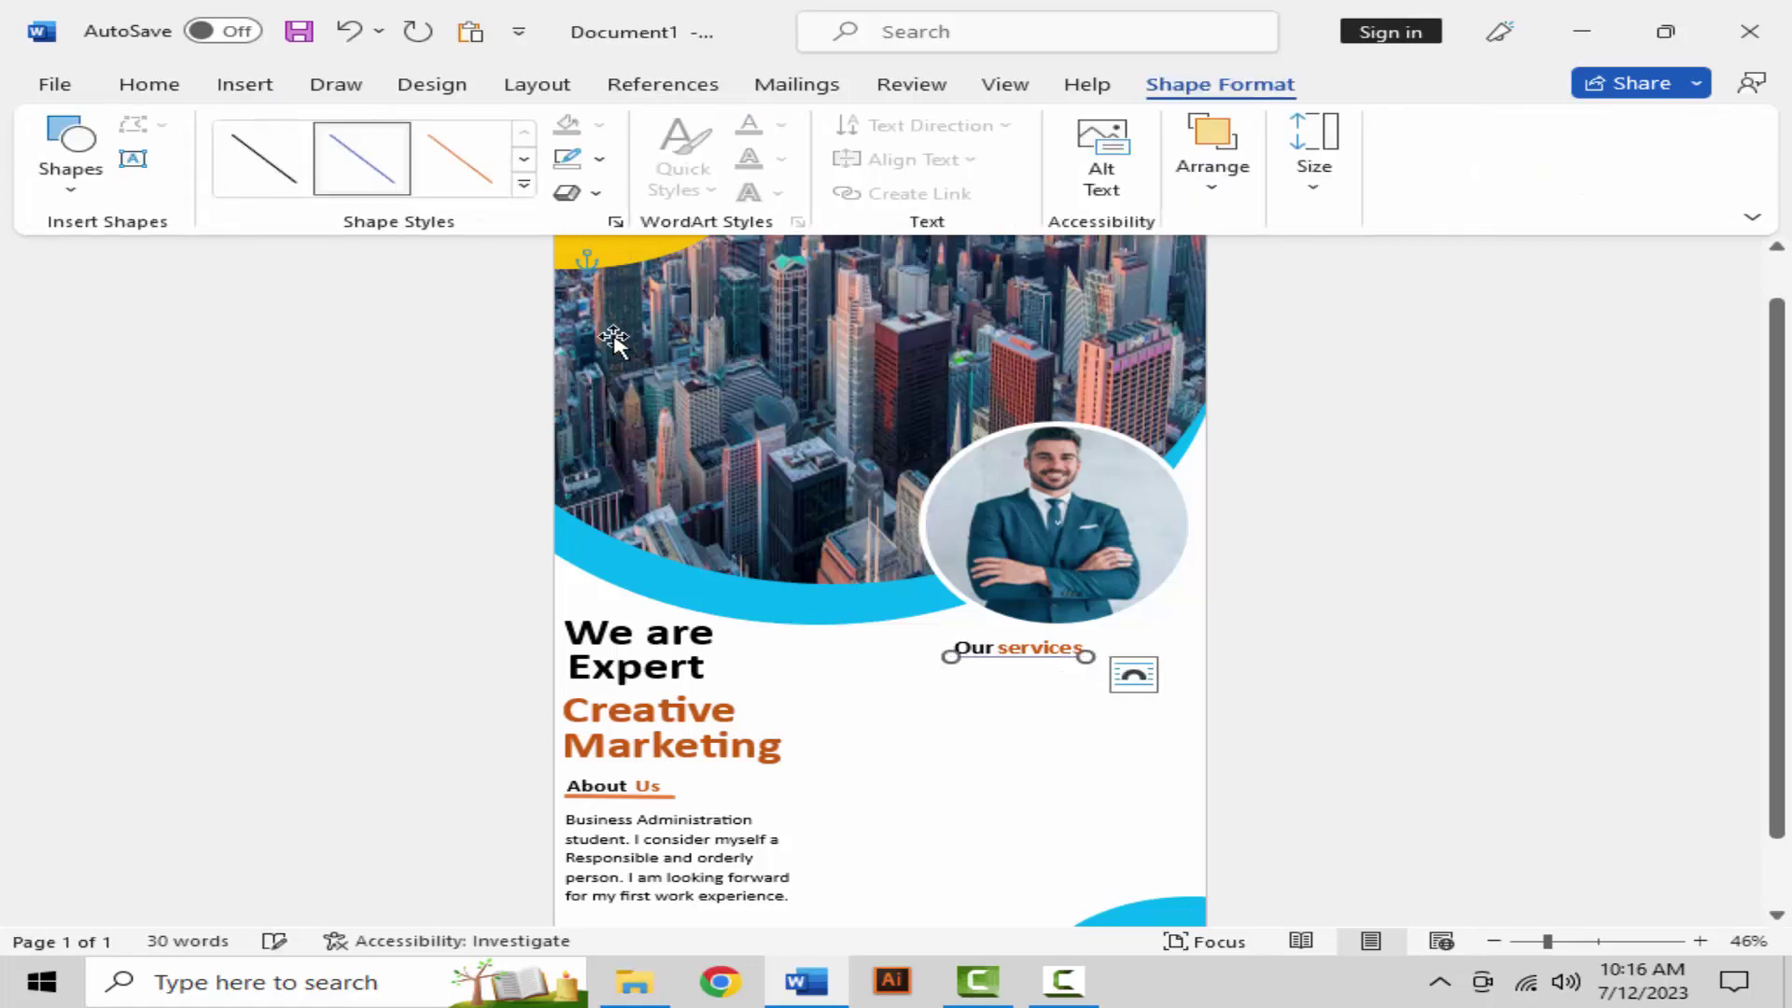
{"action": "left_click", "coordinate": [460, 164]}
{"action": "left_click", "coordinate": [598, 158]}
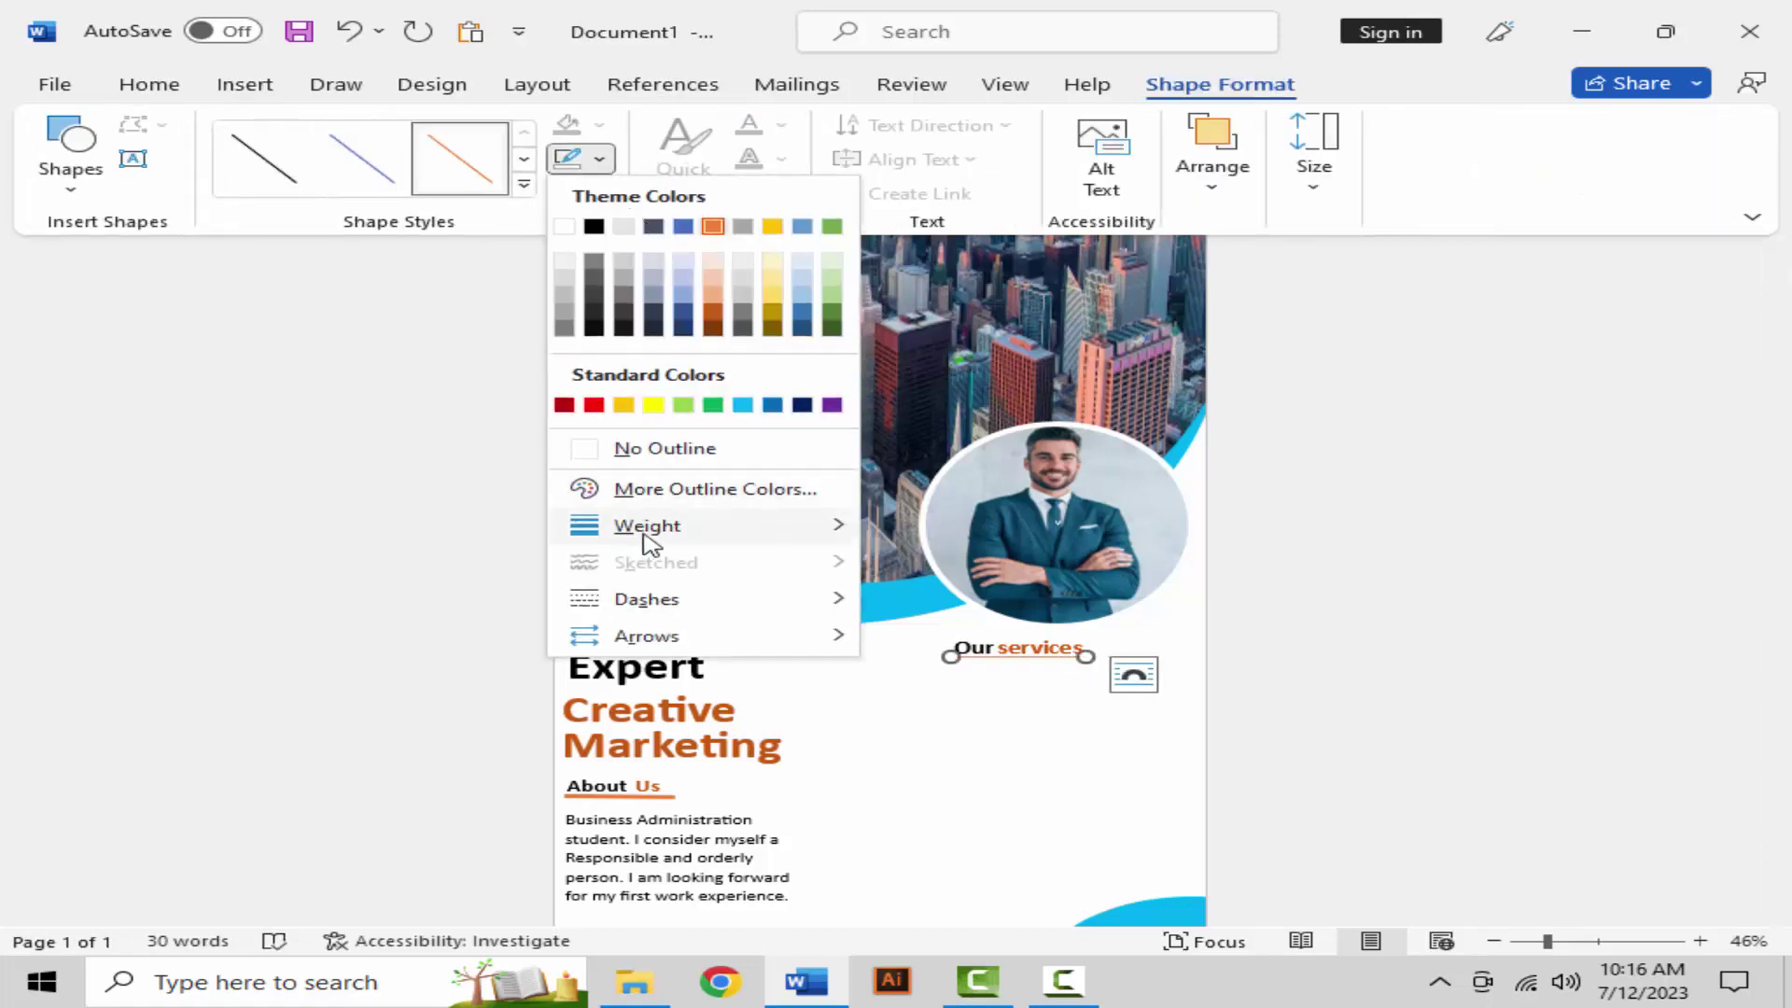
{"action": "left_click", "coordinate": [1026, 744]}
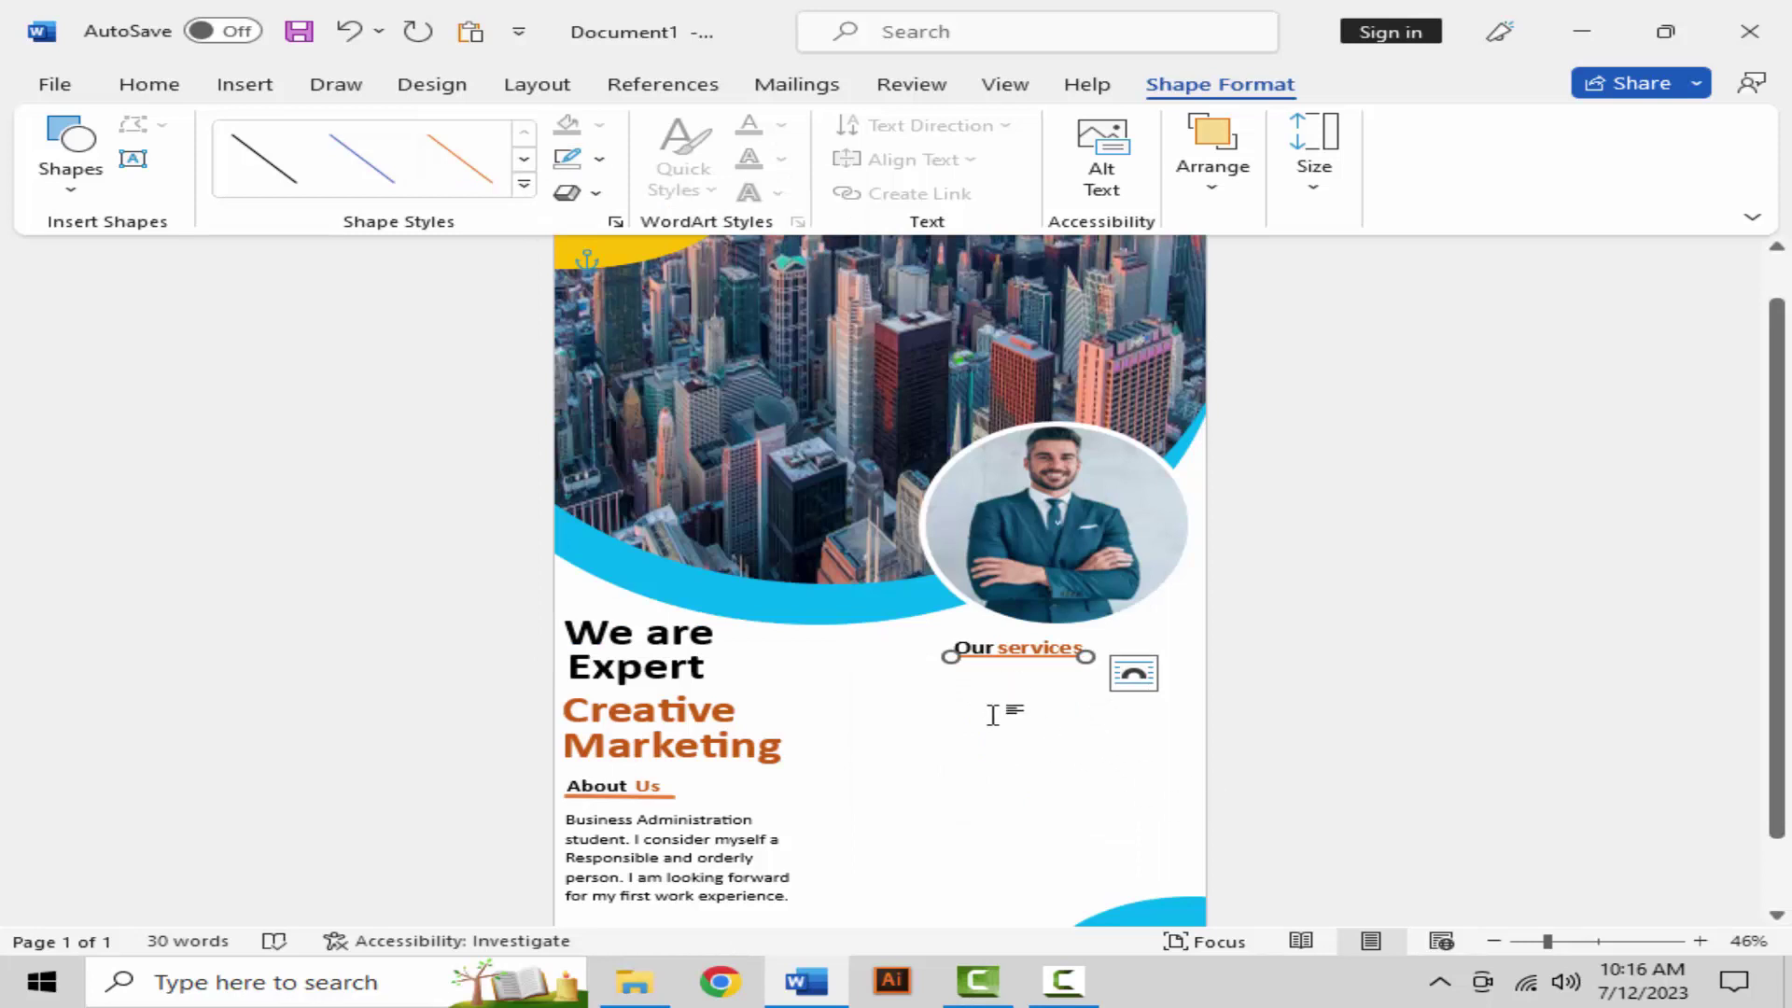
{"action": "left_click", "coordinate": [1191, 656]}
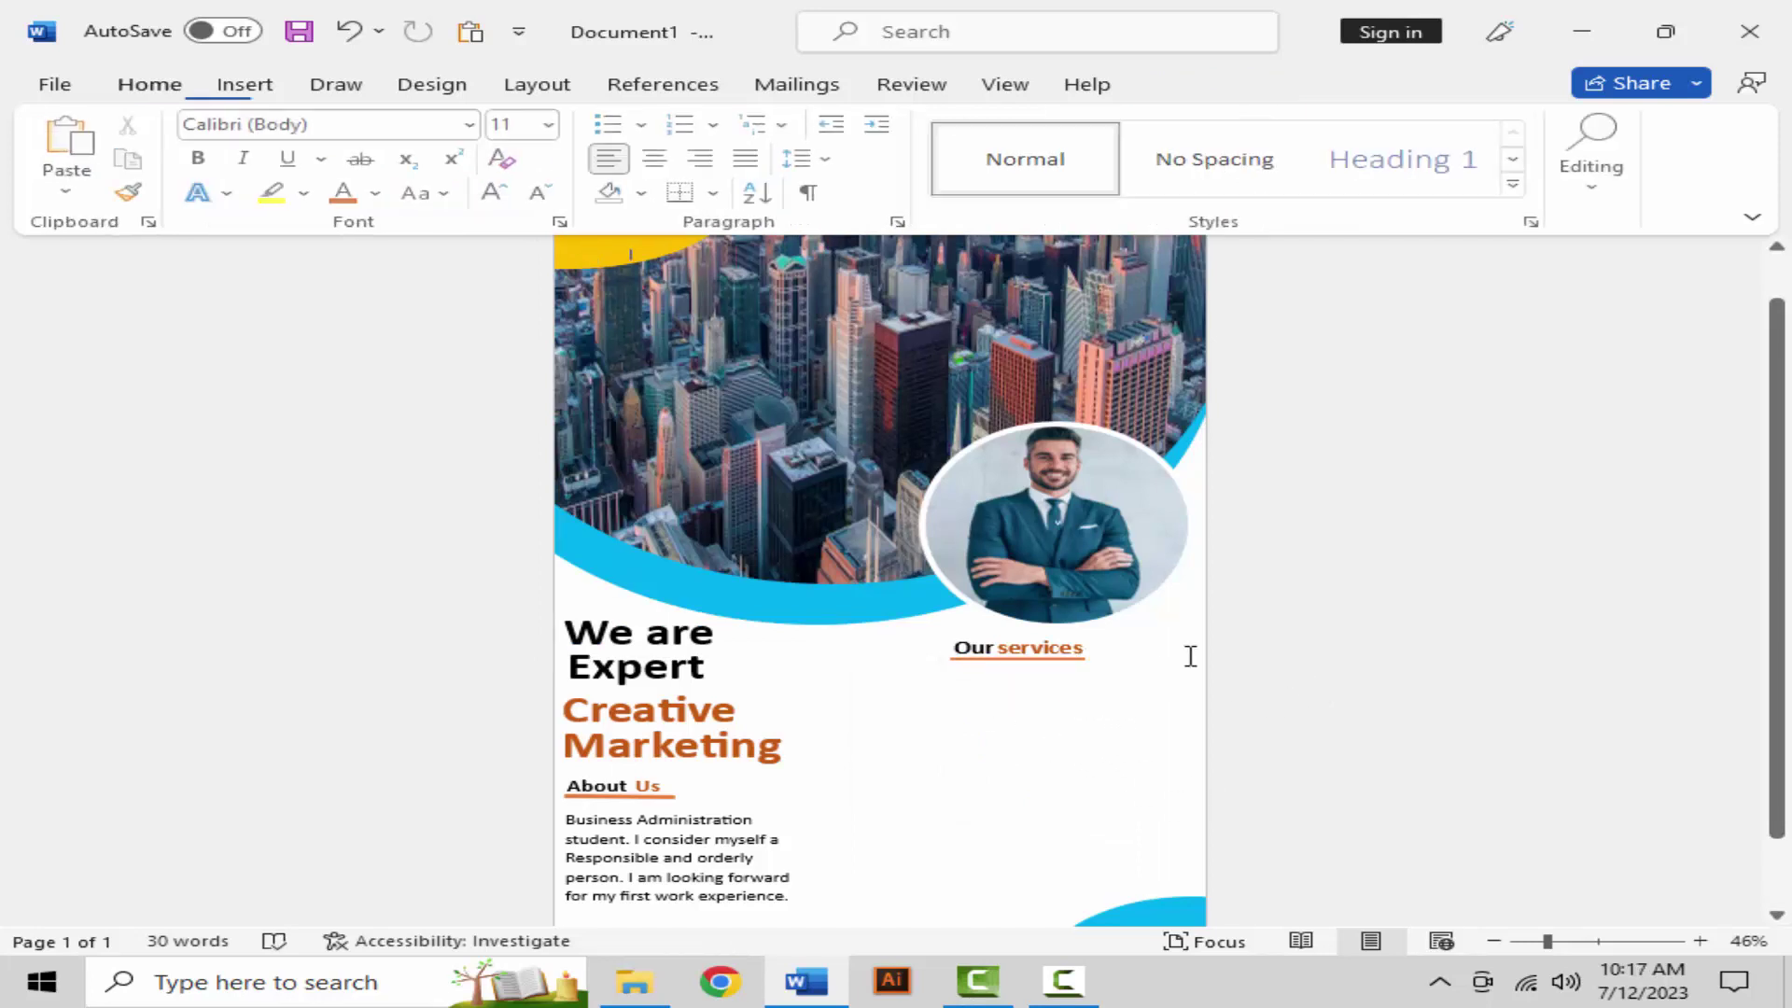
- Draw a small circle below 'Our services' and fill it gold yellow
{"action": "left_click", "coordinate": [244, 84]}
{"action": "left_click", "coordinate": [387, 125]}
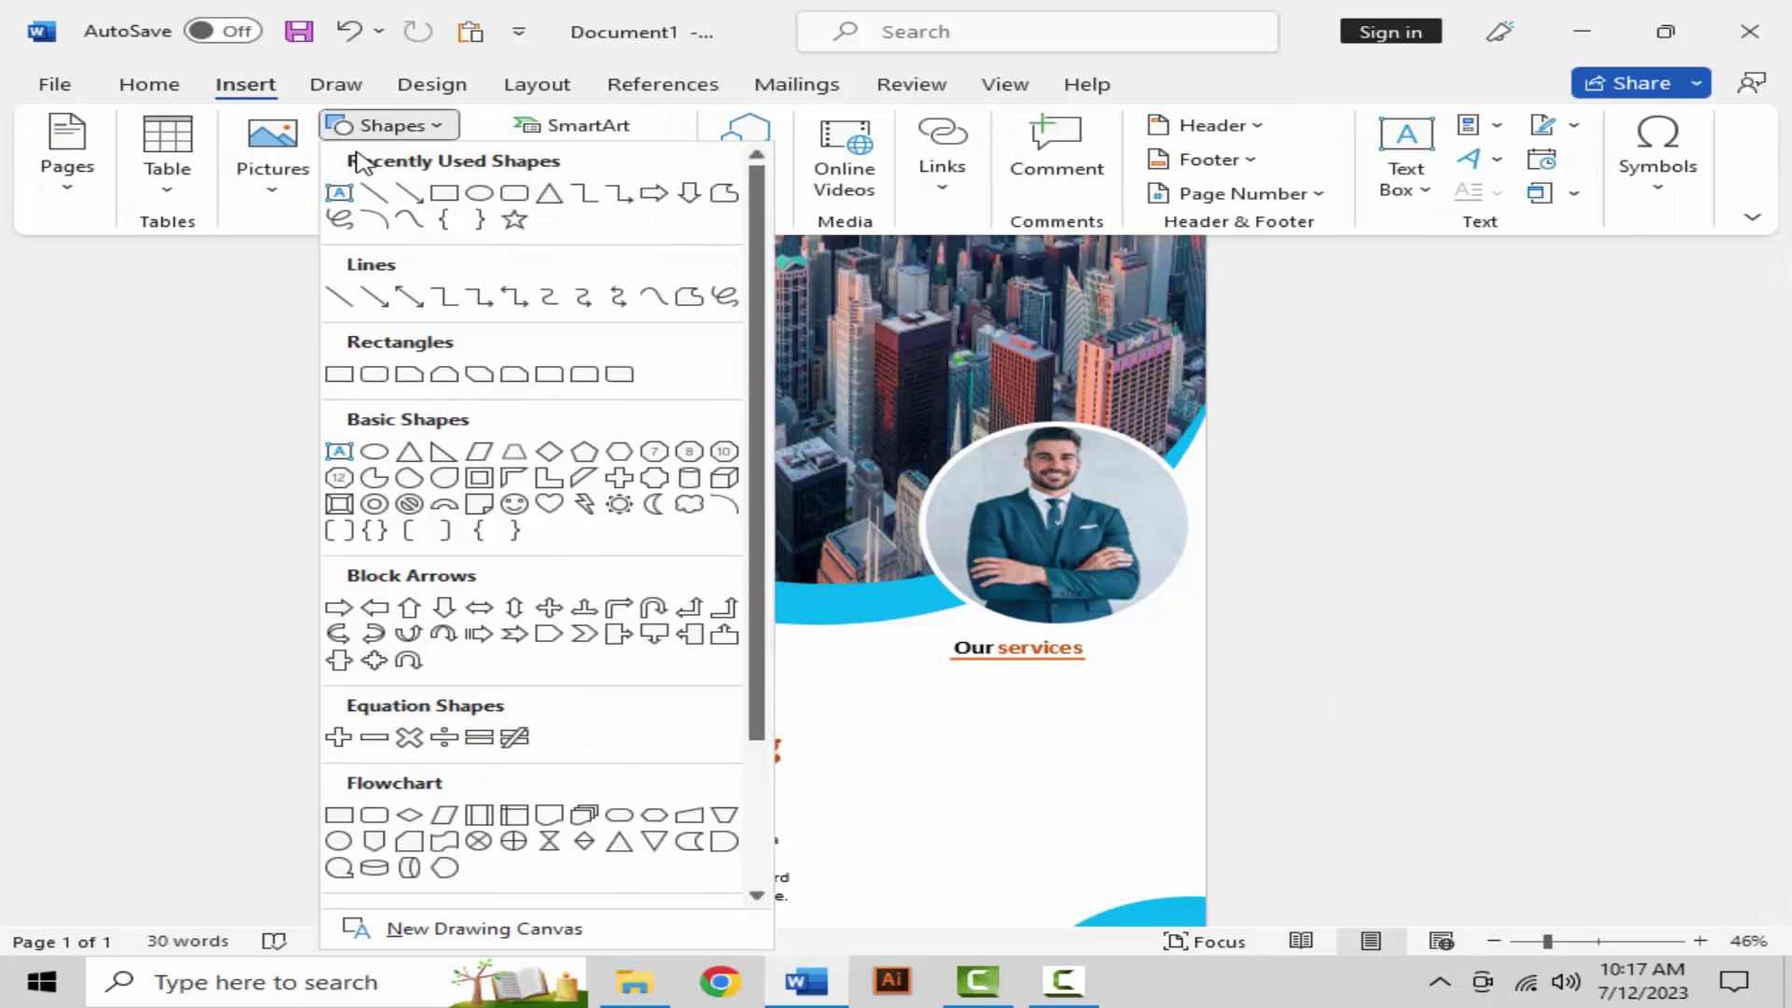
{"action": "left_click", "coordinate": [479, 192]}
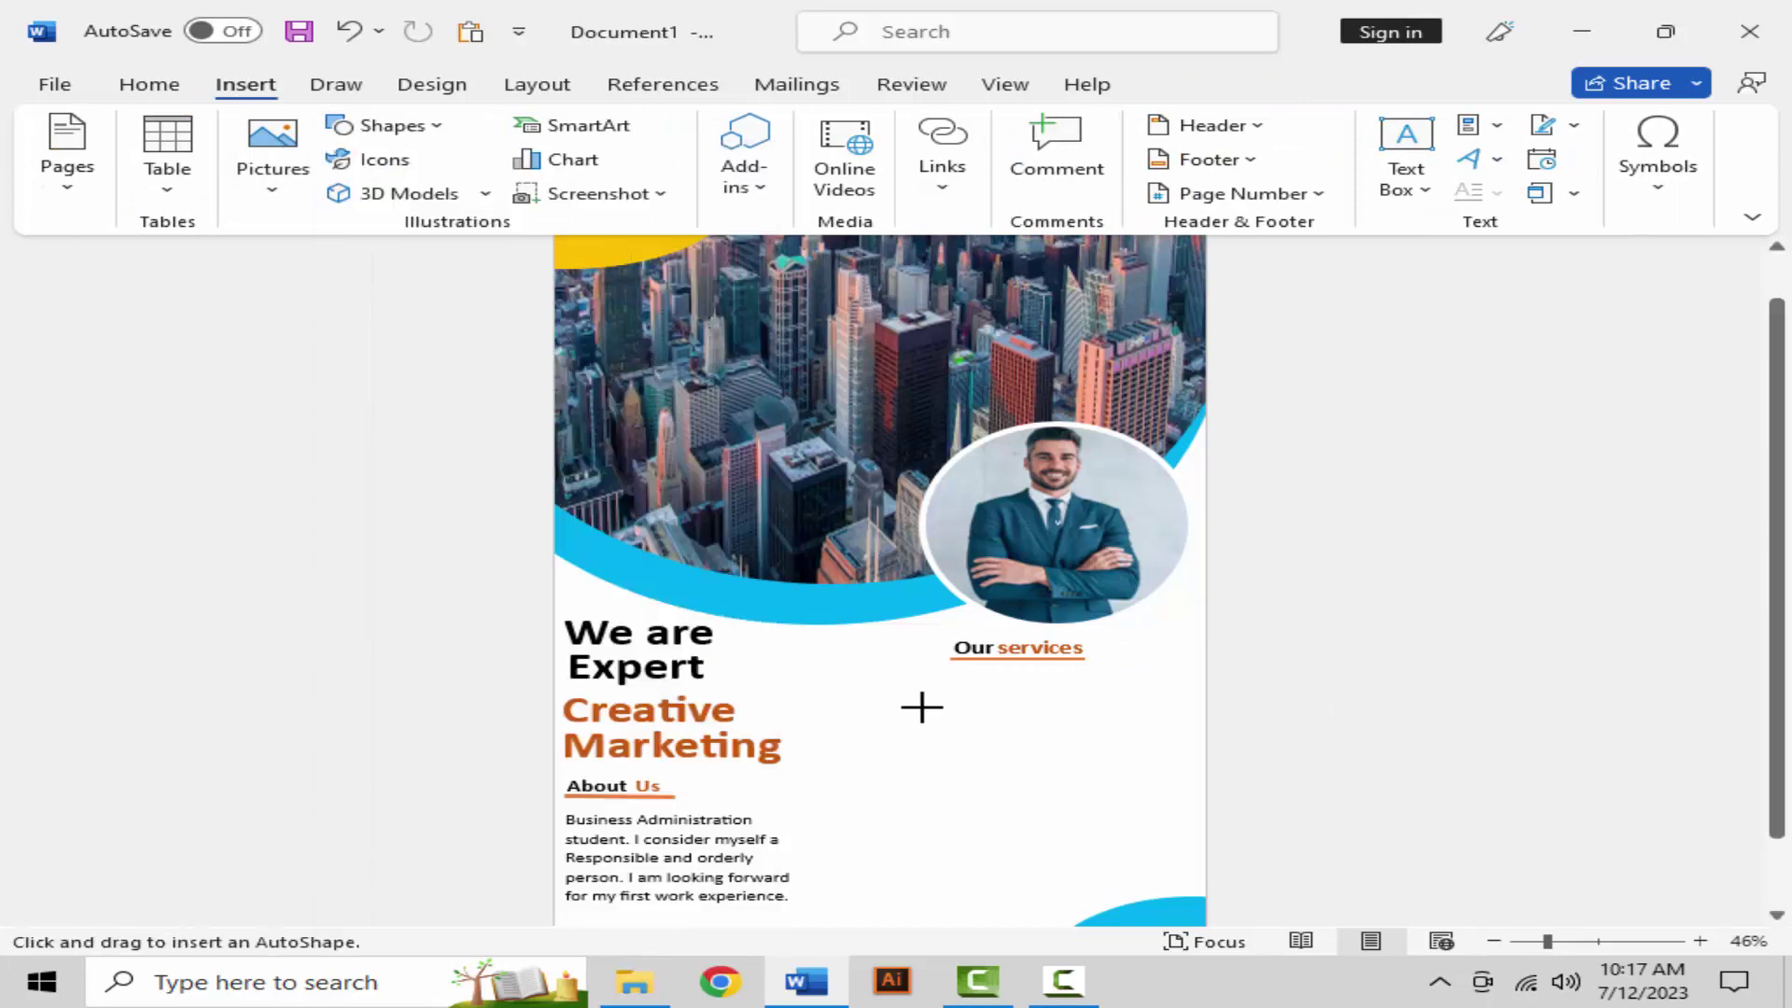
{"action": "left_click_drag", "start_coordinate": [941, 668], "coordinate": [974, 699]}
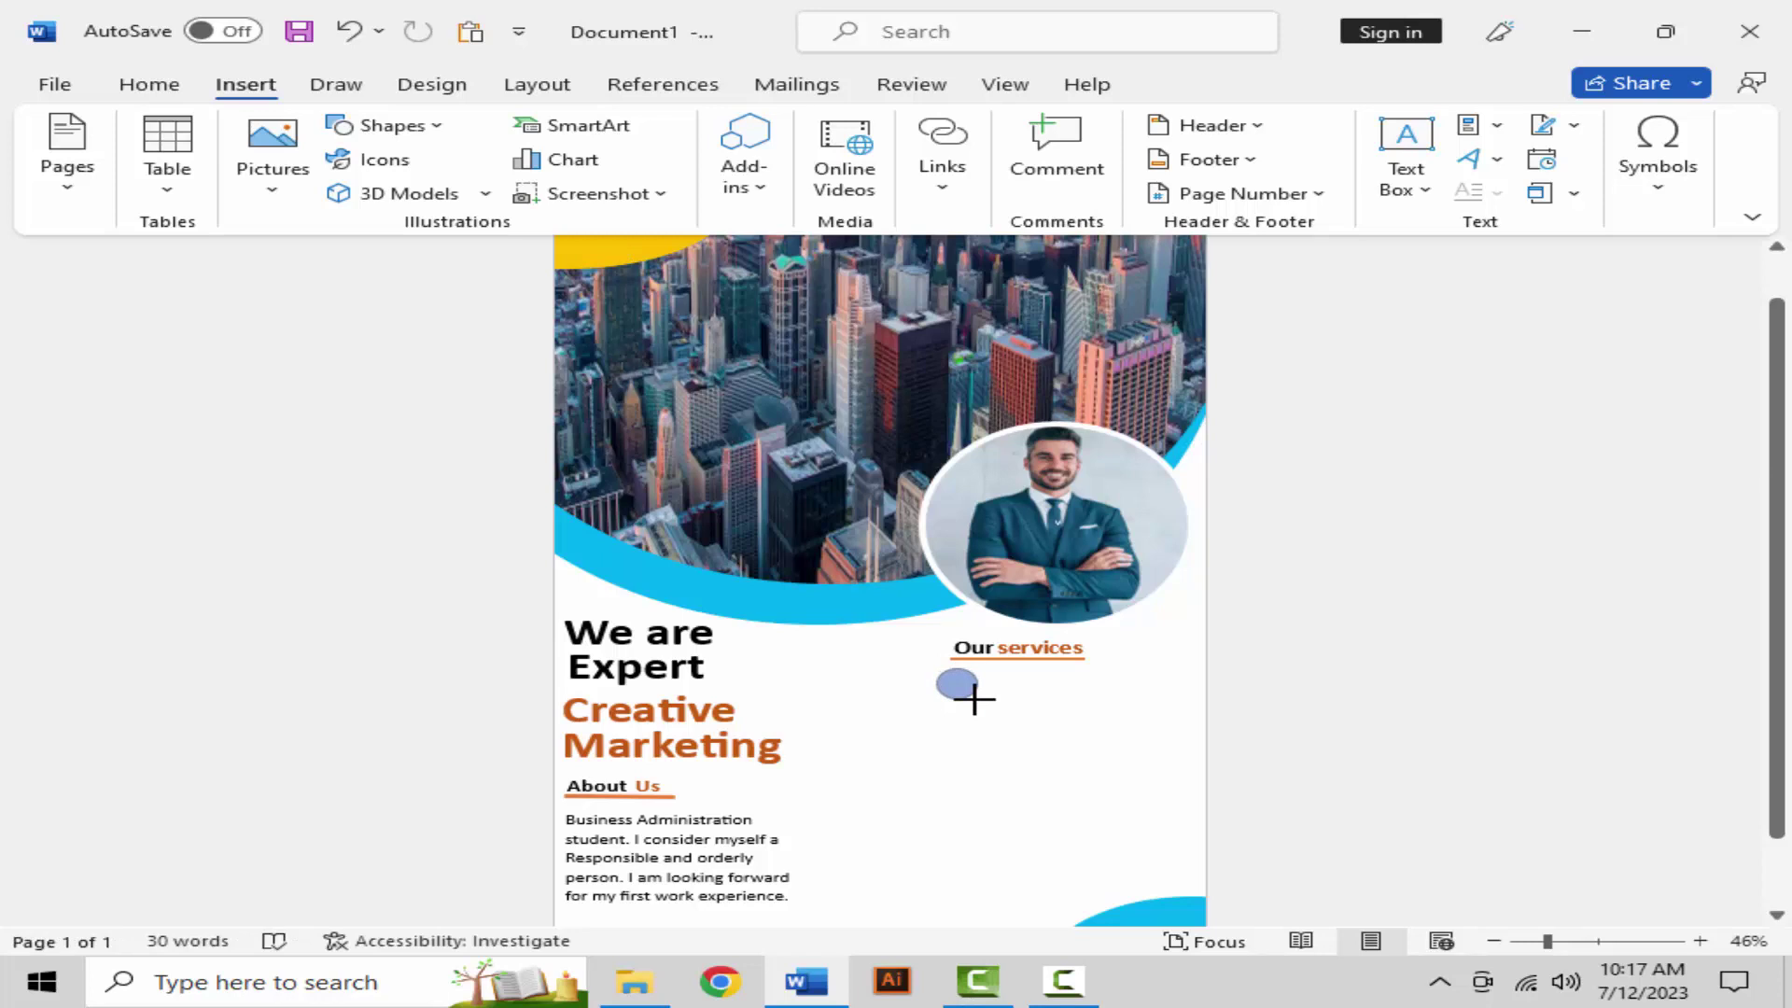
{"action": "left_click_drag", "start_coordinate": [954, 689], "coordinate": [932, 691]}
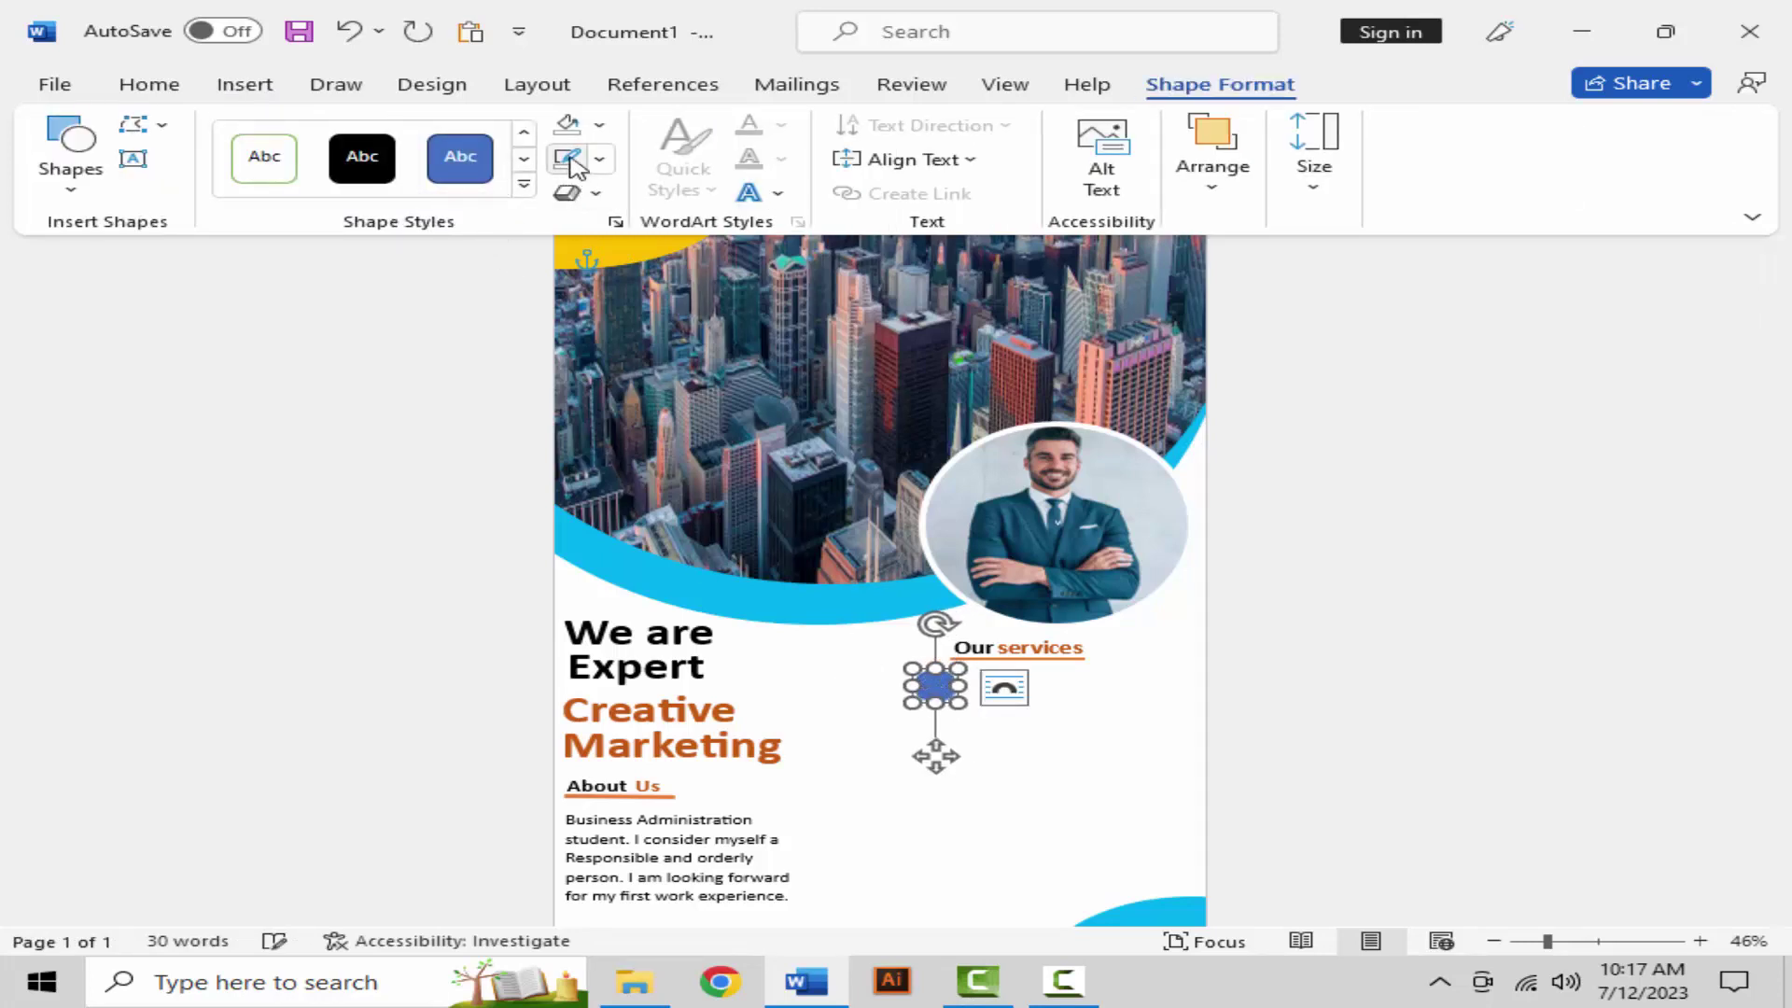
{"action": "left_click", "coordinate": [599, 124]}
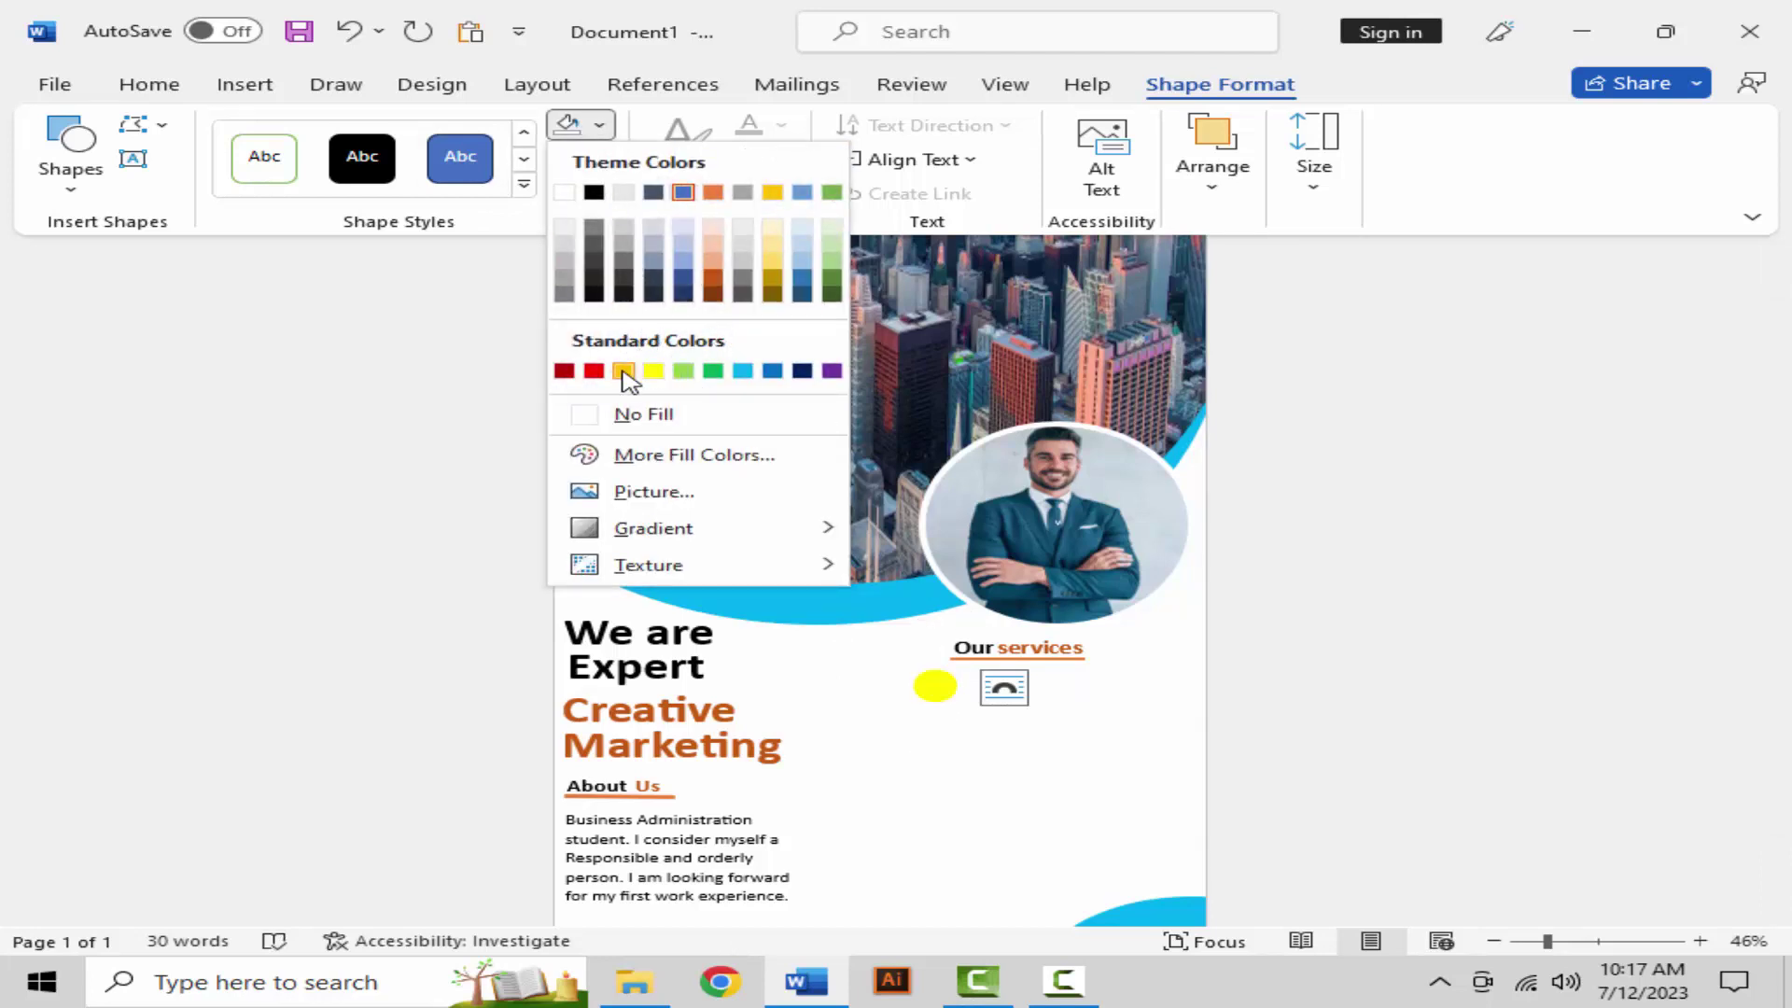
{"action": "left_click", "coordinate": [623, 371]}
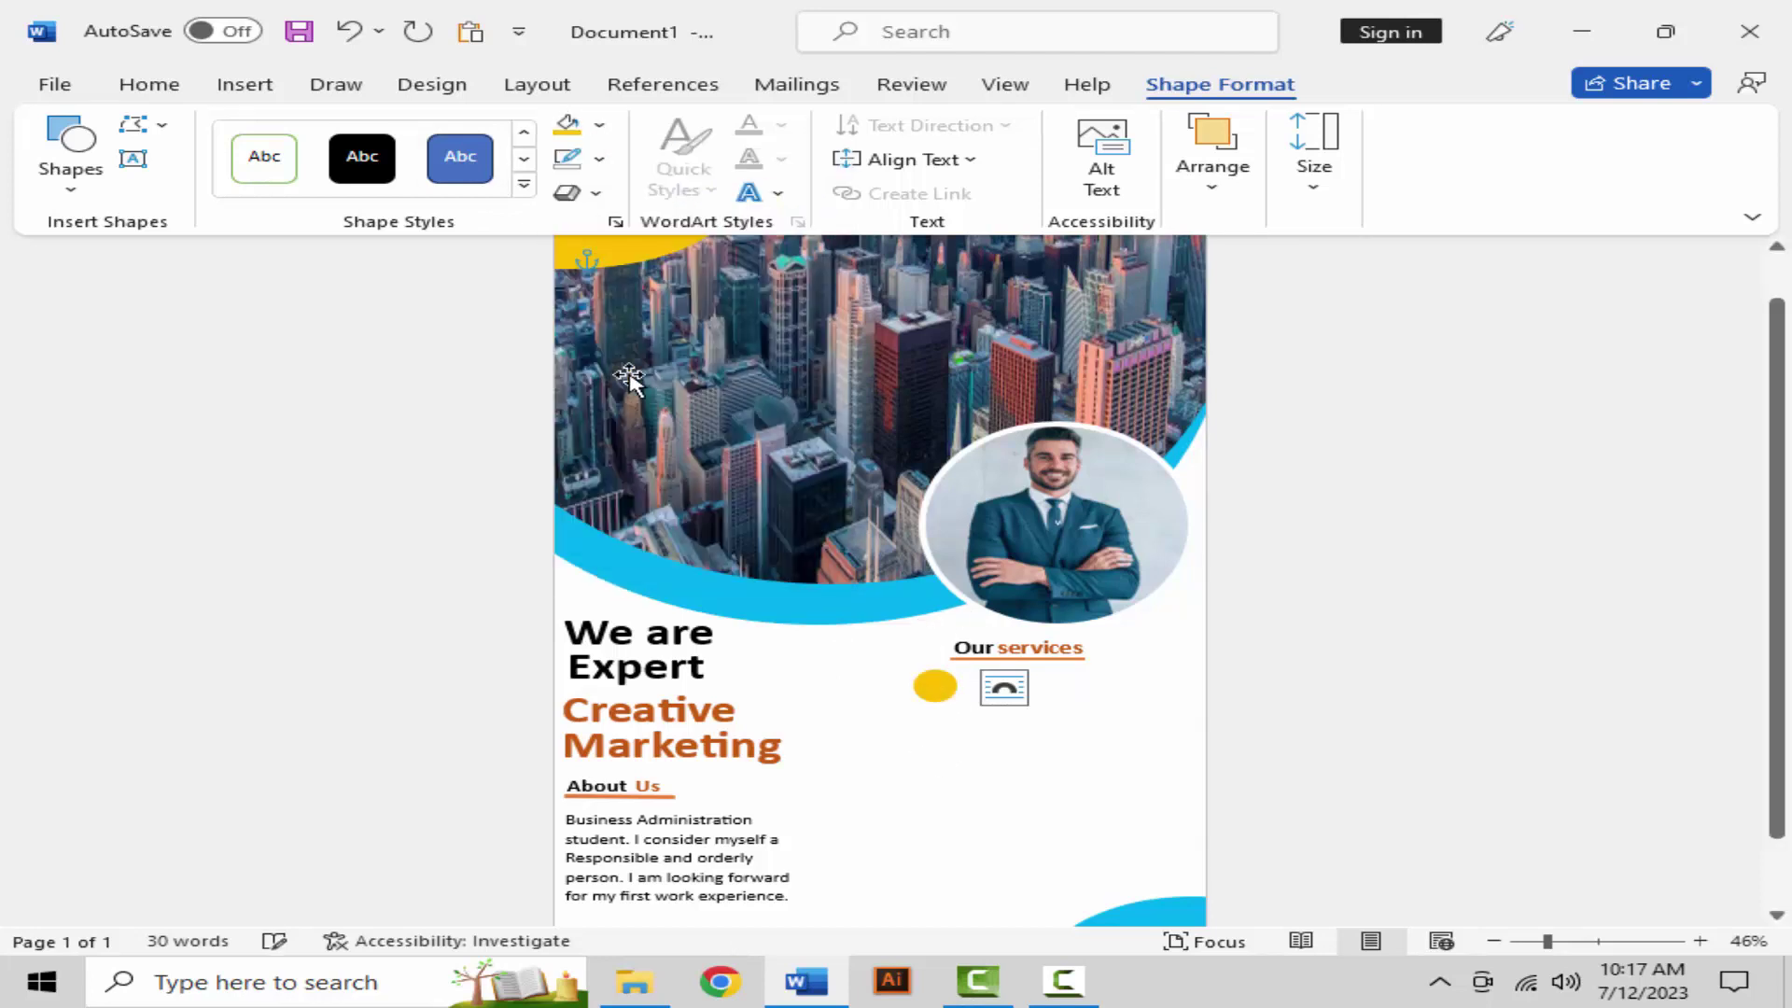
- Copy the yellow circle twice and stack the copies in a column beneath the first dot
{"action": "right_click", "coordinate": [938, 688]}
{"action": "left_click", "coordinate": [1452, 585]}
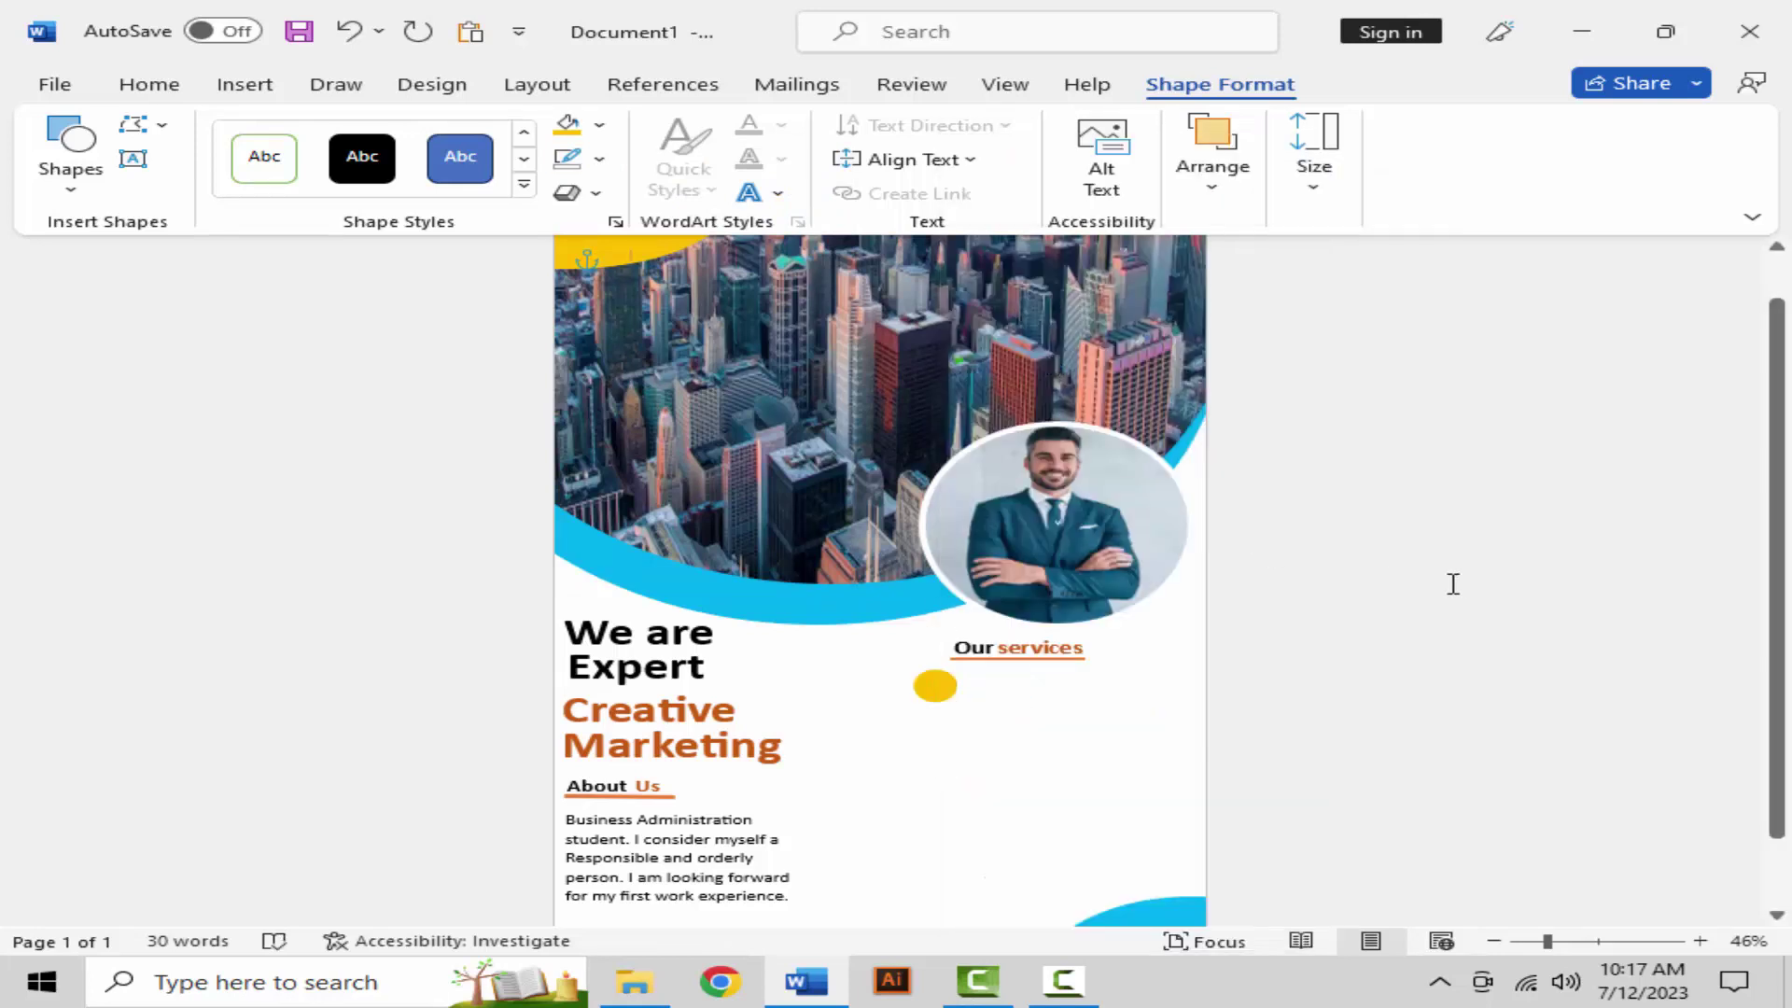
{"action": "right_click", "coordinate": [1452, 585]}
{"action": "left_click", "coordinate": [1150, 253]}
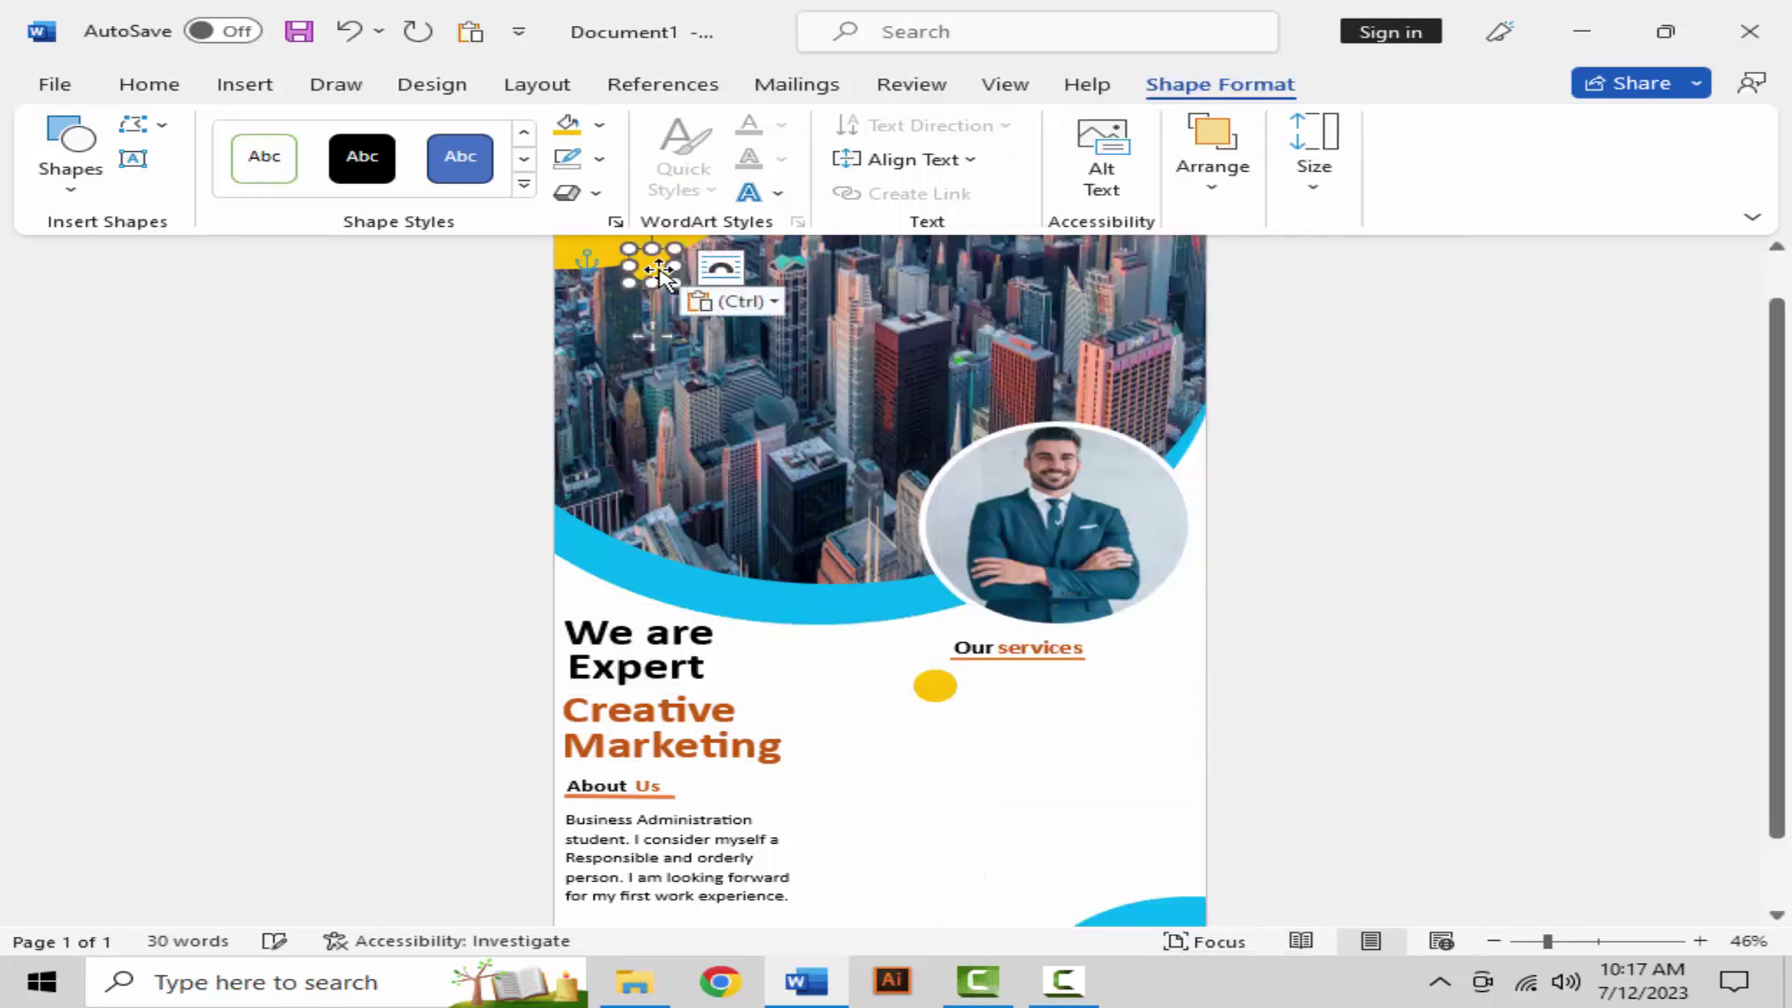
{"action": "left_click_drag", "start_coordinate": [679, 303], "coordinate": [936, 756]}
{"action": "right_click", "coordinate": [1624, 560]}
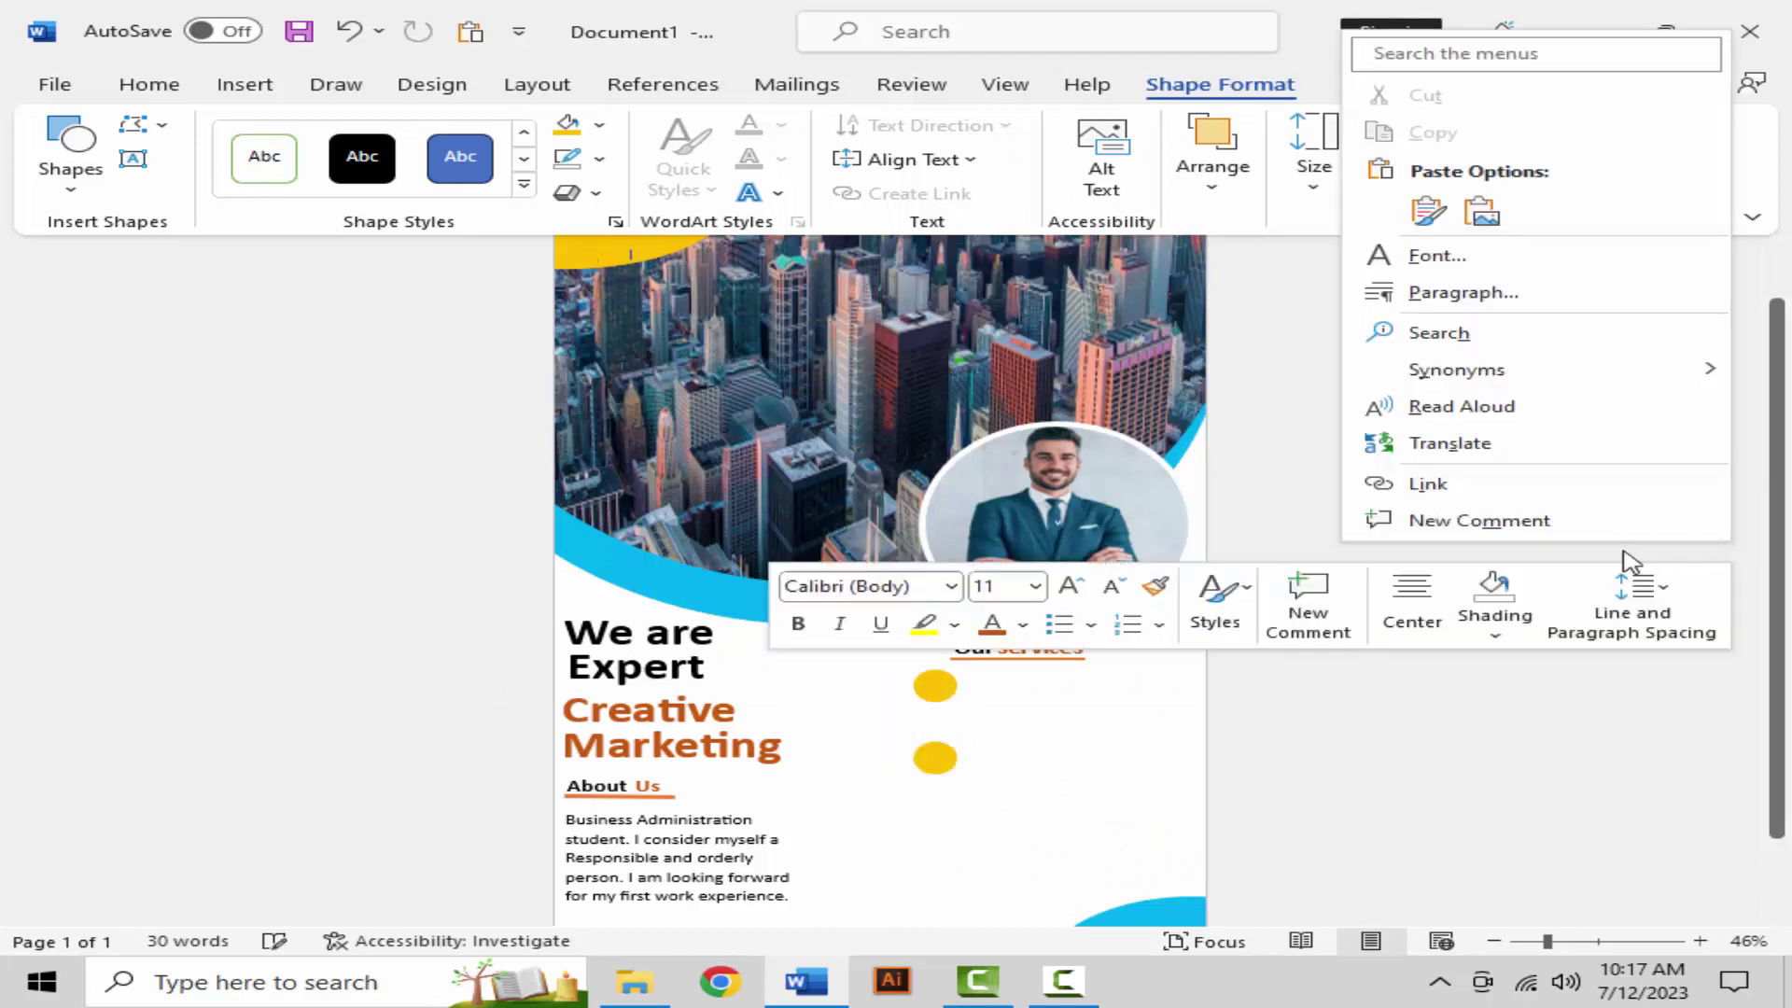
{"action": "left_click", "coordinate": [1428, 213]}
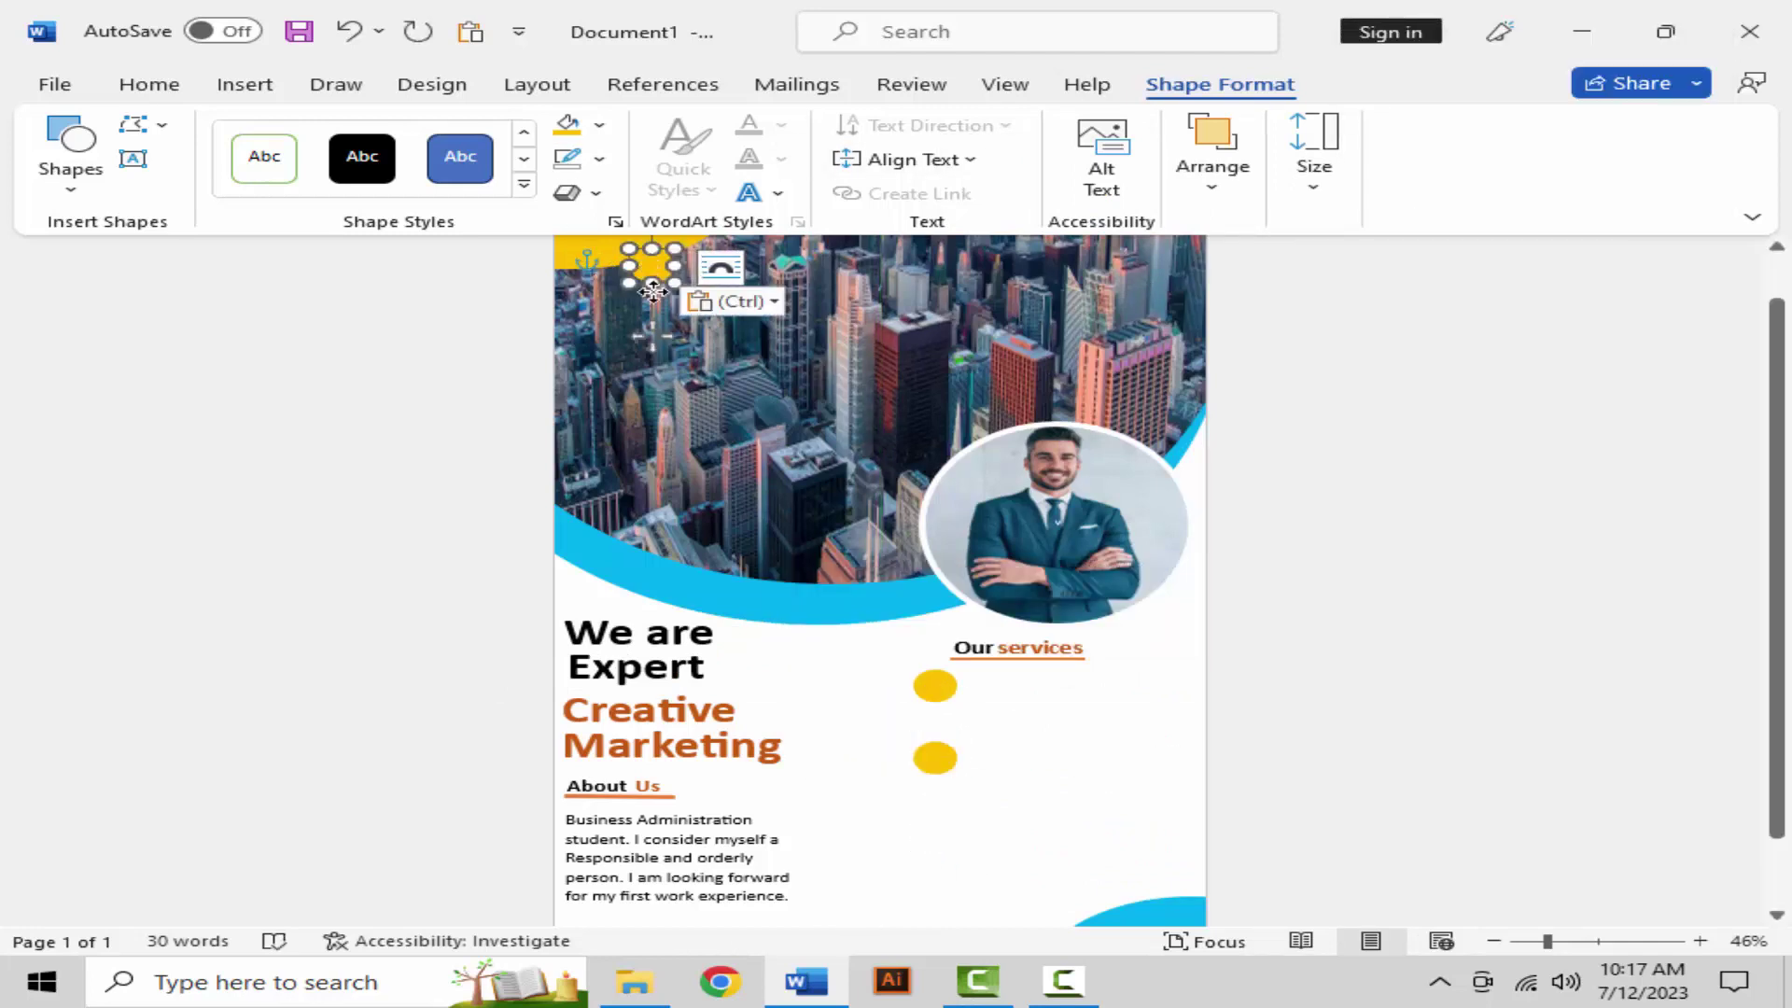
{"action": "left_click_drag", "start_coordinate": [645, 265], "coordinate": [936, 834]}
{"action": "left_click", "coordinate": [1040, 803]}
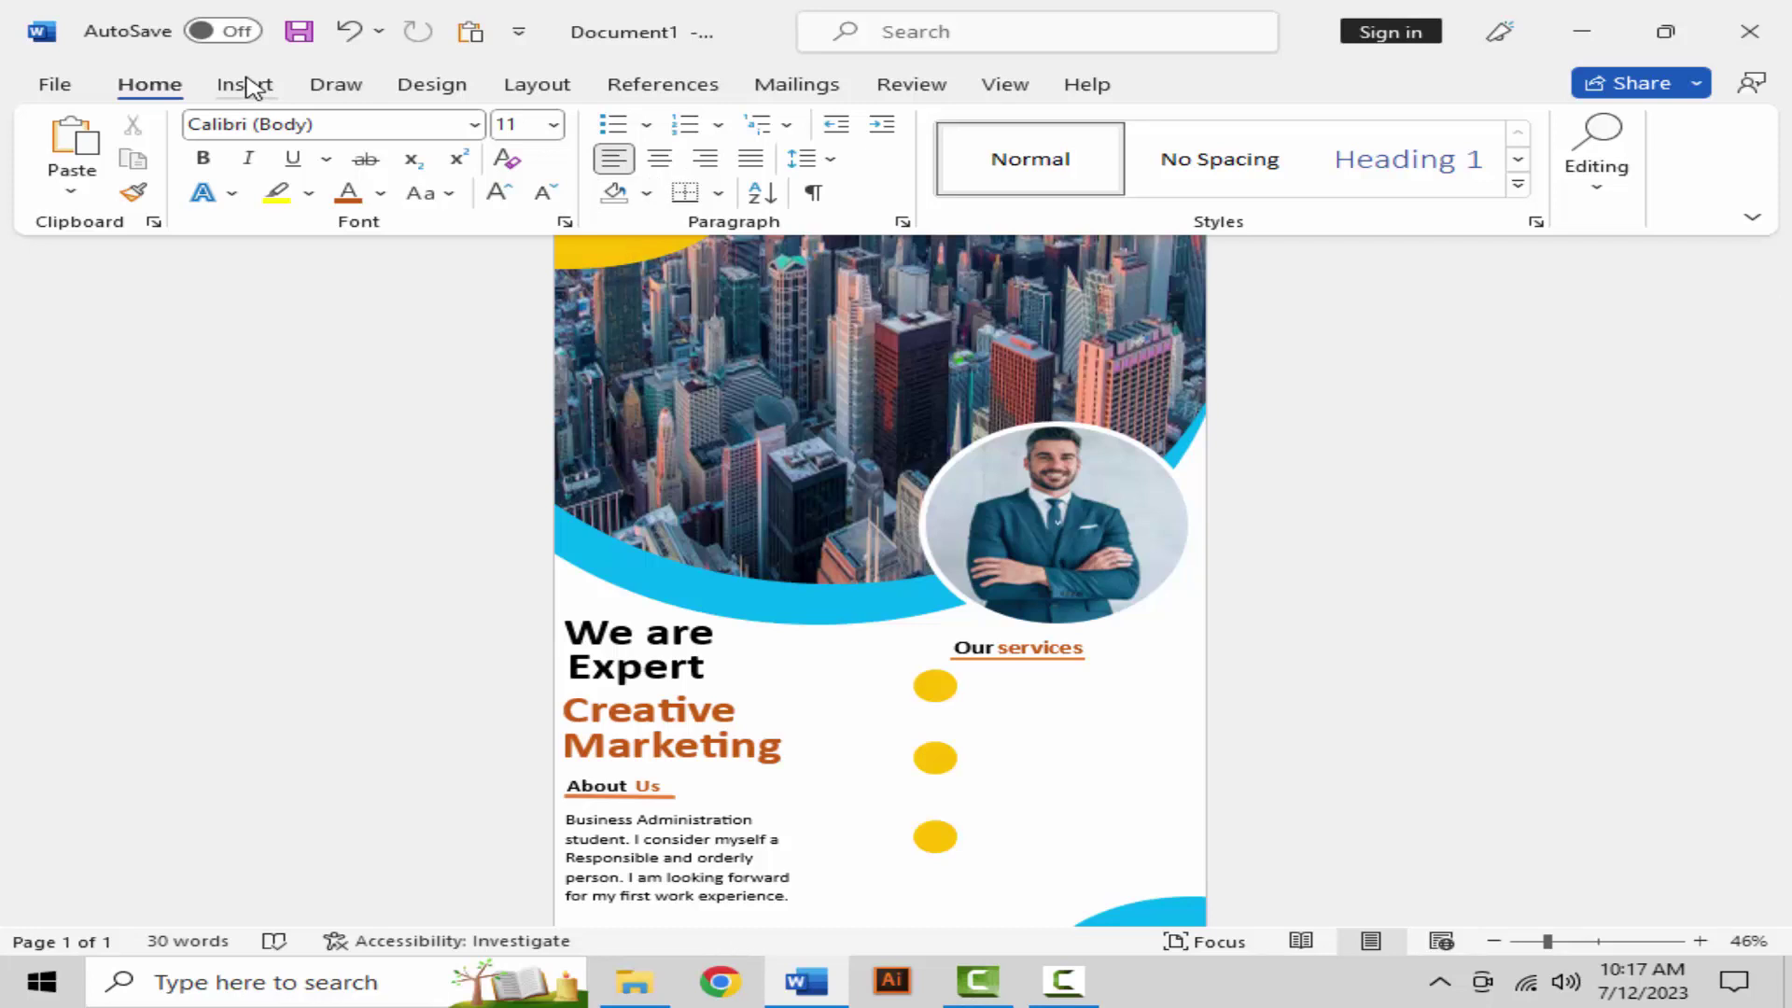
- Select the 'Our services' text box and bring up its context menu
{"action": "left_click", "coordinate": [240, 86]}
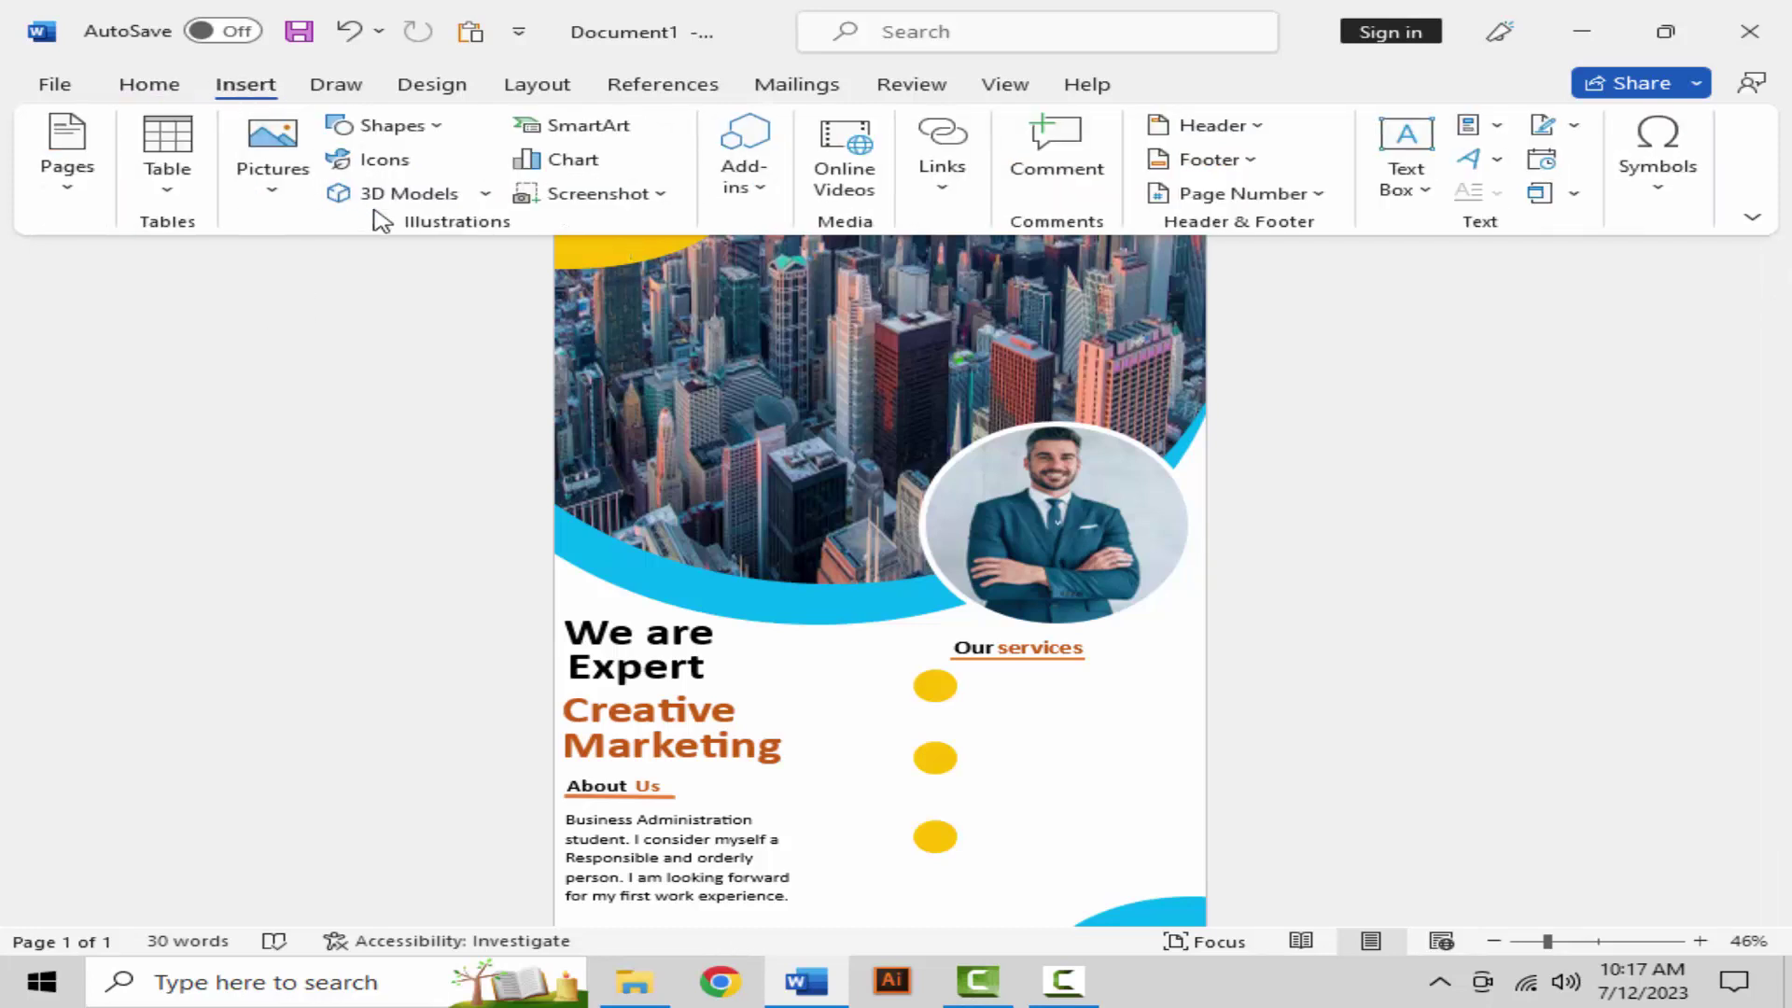
{"action": "left_click", "coordinate": [966, 646]}
{"action": "right_click", "coordinate": [959, 643]}
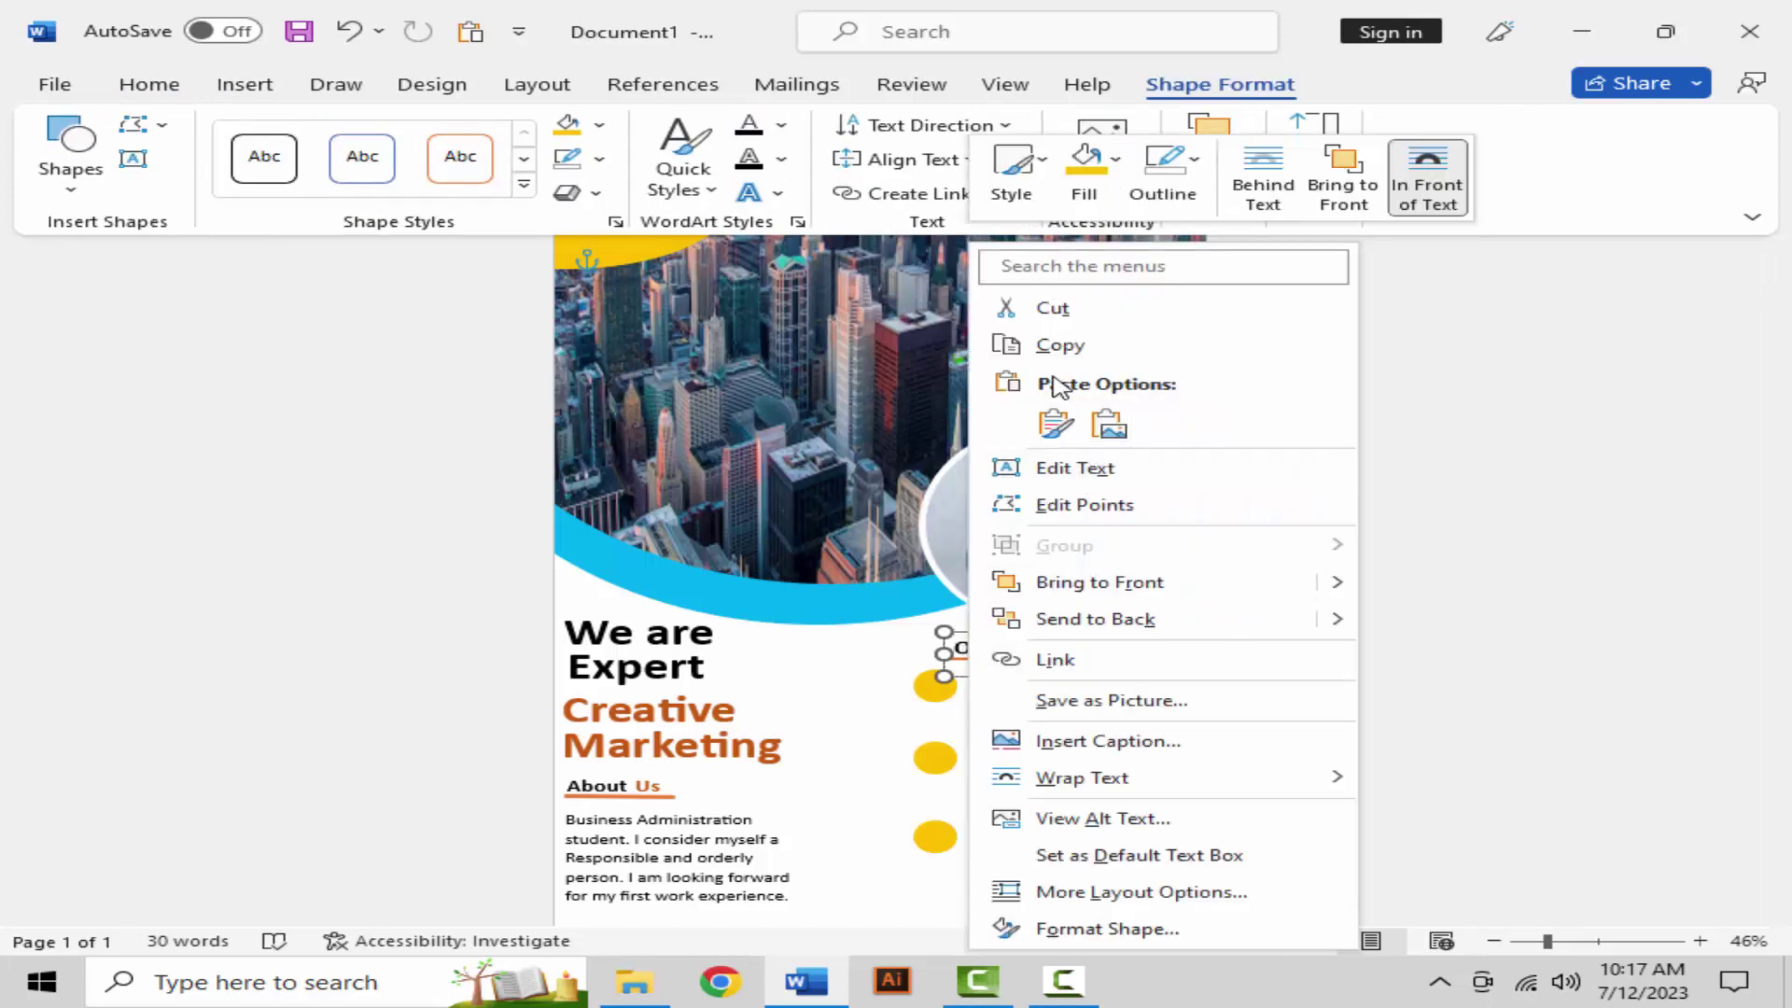
- Paste a copy of the heading box beside the first dot, retyped as 'Creative' at 22 pt
{"action": "left_click", "coordinate": [1060, 345]}
{"action": "right_click", "coordinate": [1168, 240]}
{"action": "left_click", "coordinate": [1244, 194]}
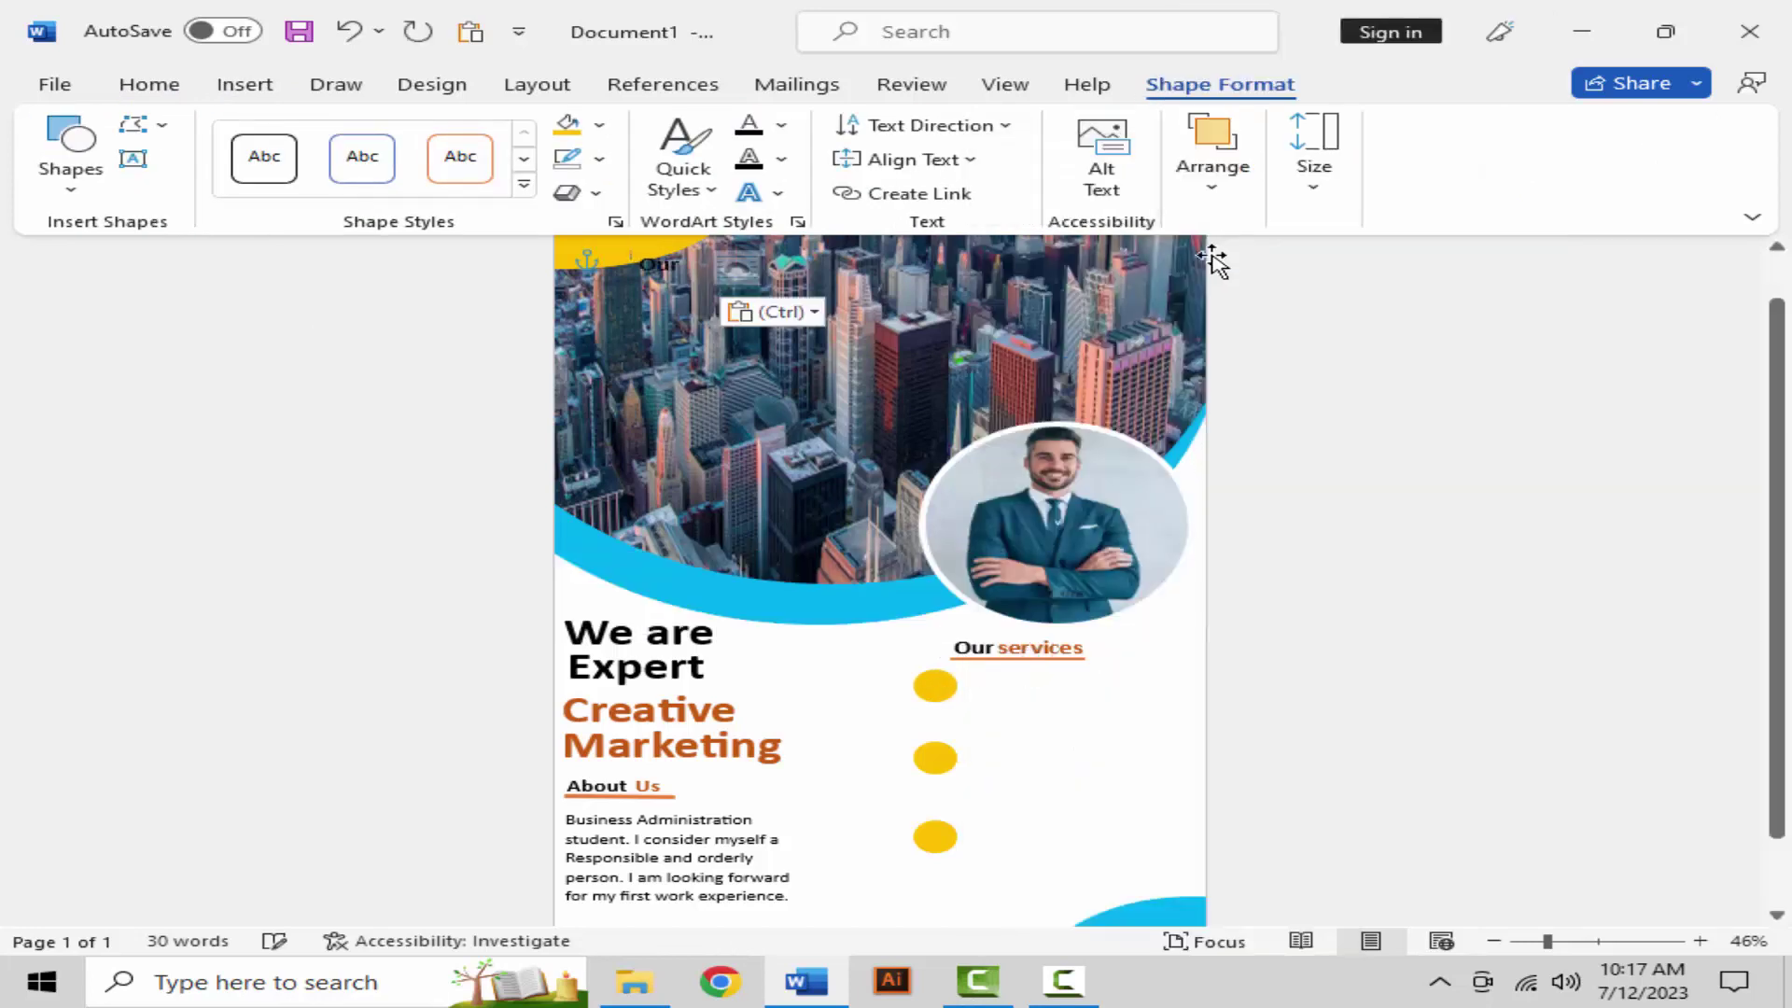
{"action": "mouse_move", "coordinate": [672, 266]}
{"action": "left_mouse_down"}
{"action": "mouse_move", "coordinate": [953, 620]}
{"action": "mouse_move", "coordinate": [1026, 665]}
{"action": "left_mouse_up"}
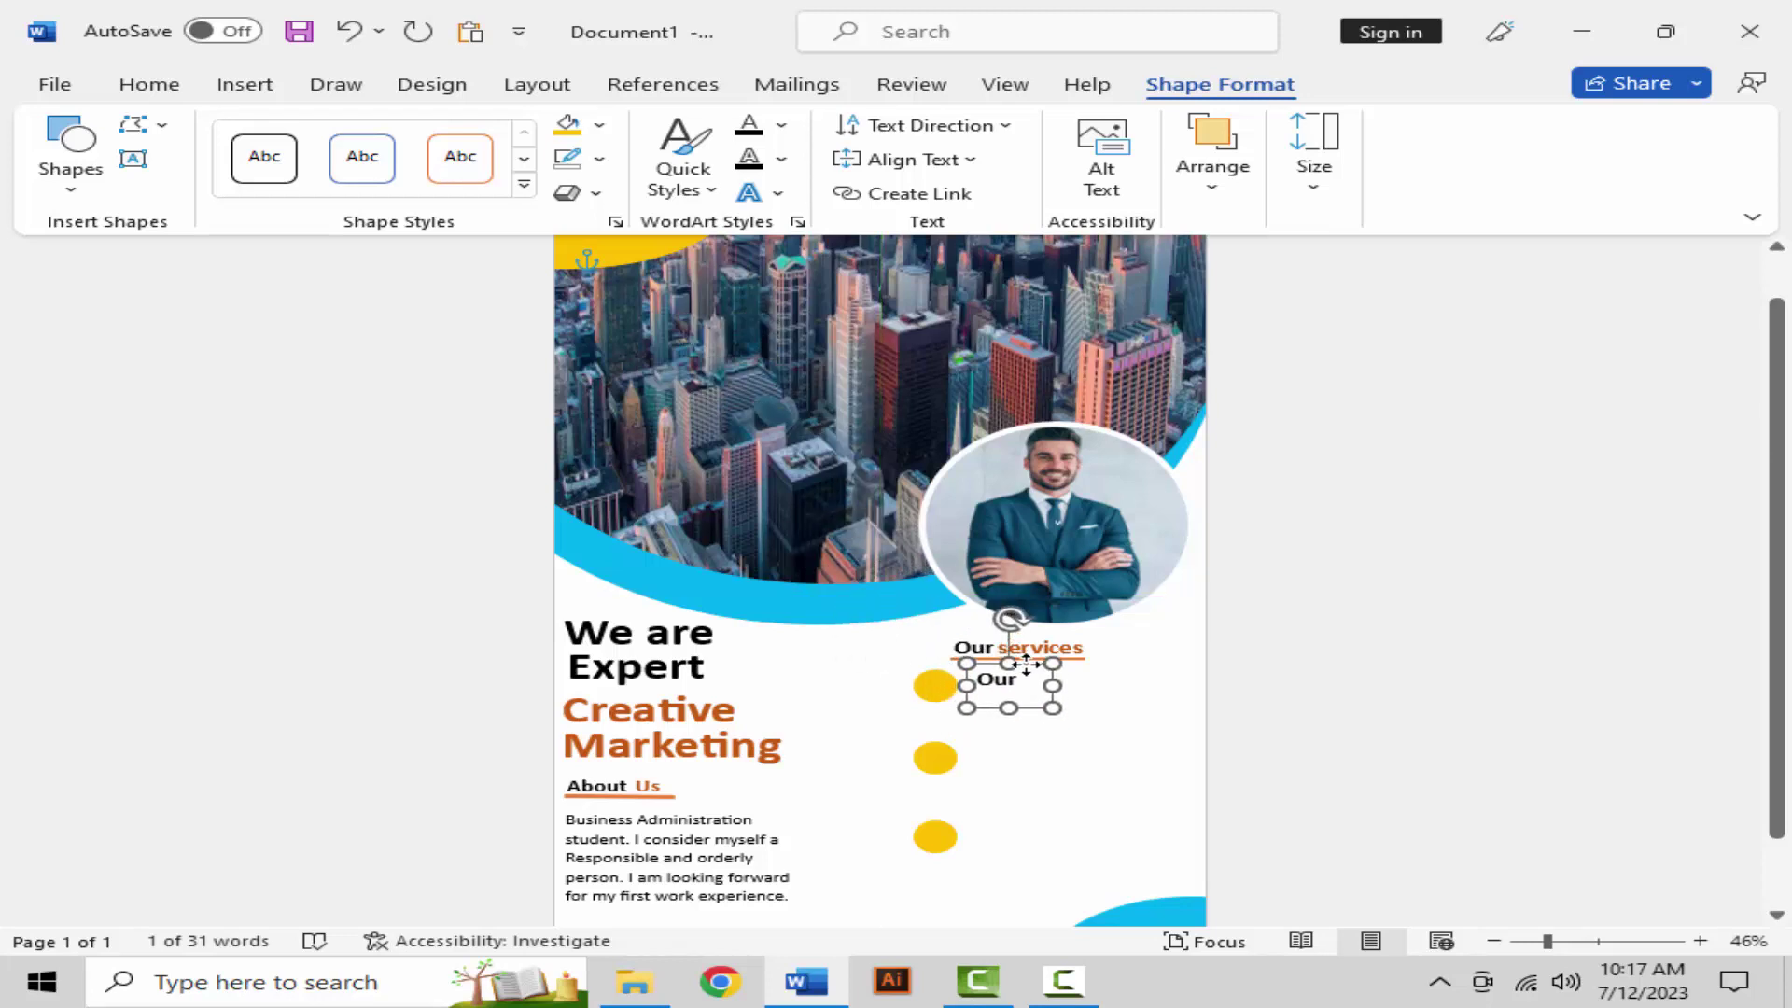
{"action": "left_click_drag", "start_coordinate": [1024, 679], "coordinate": [930, 672]}
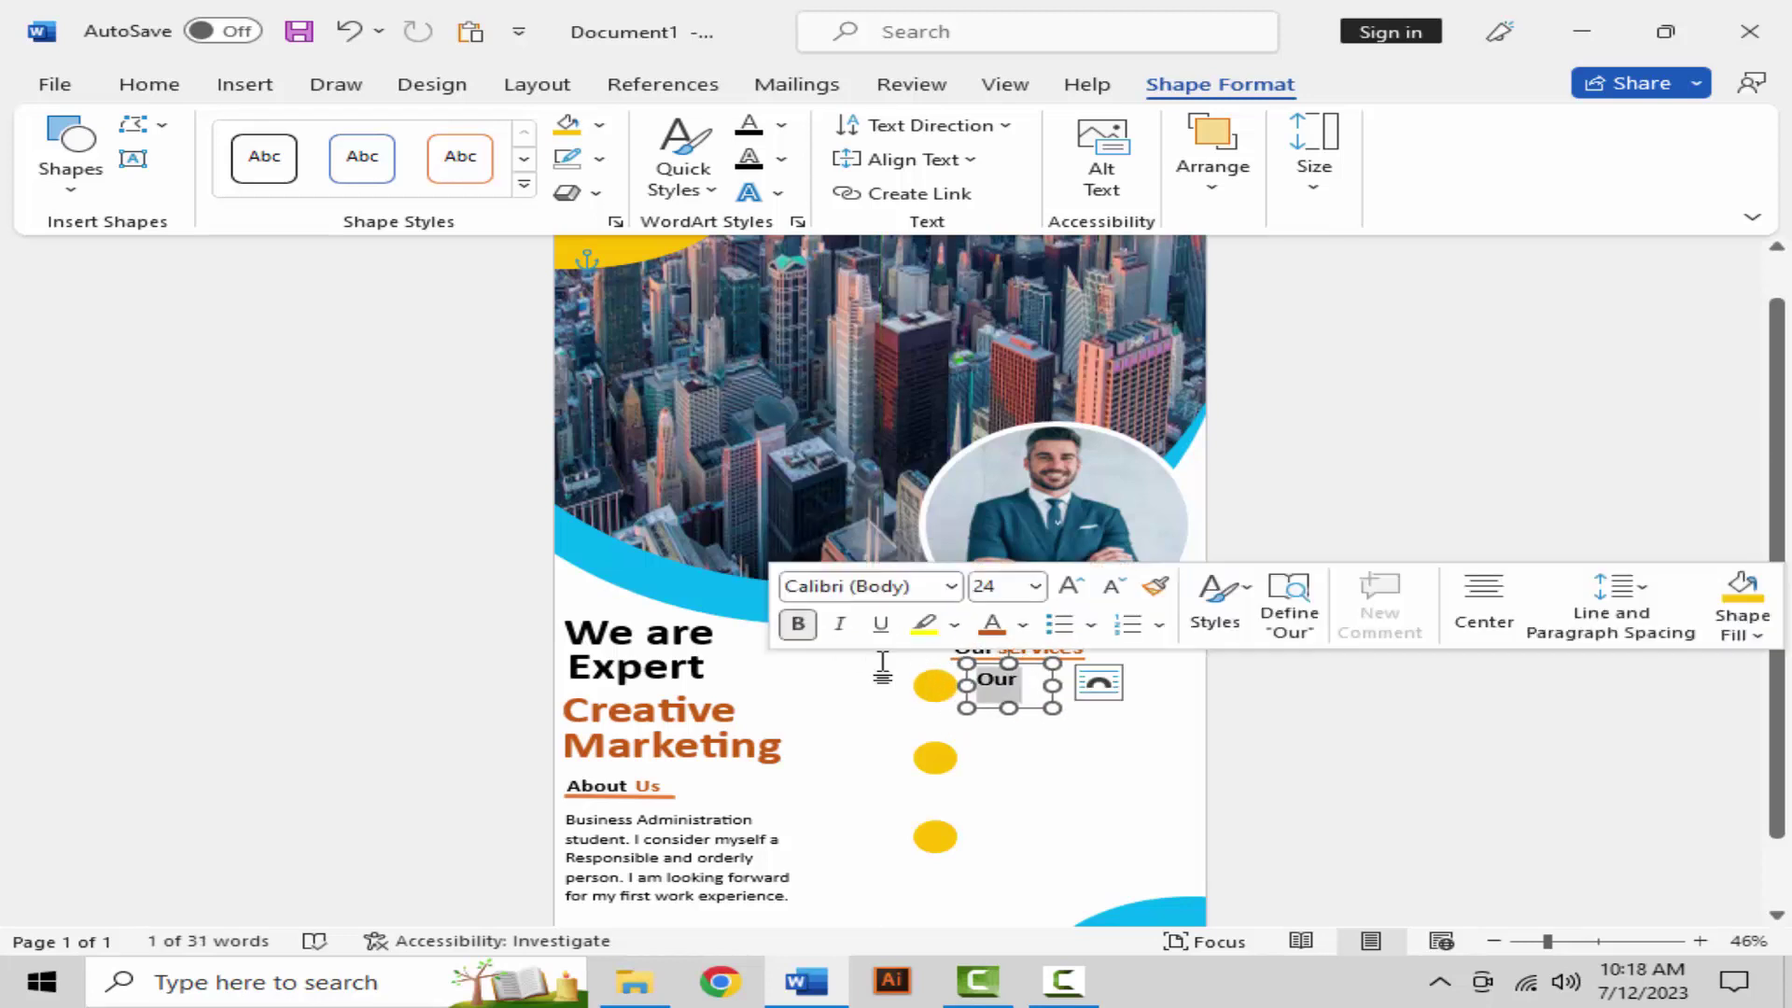
{"action": "type", "text": "Creati"}
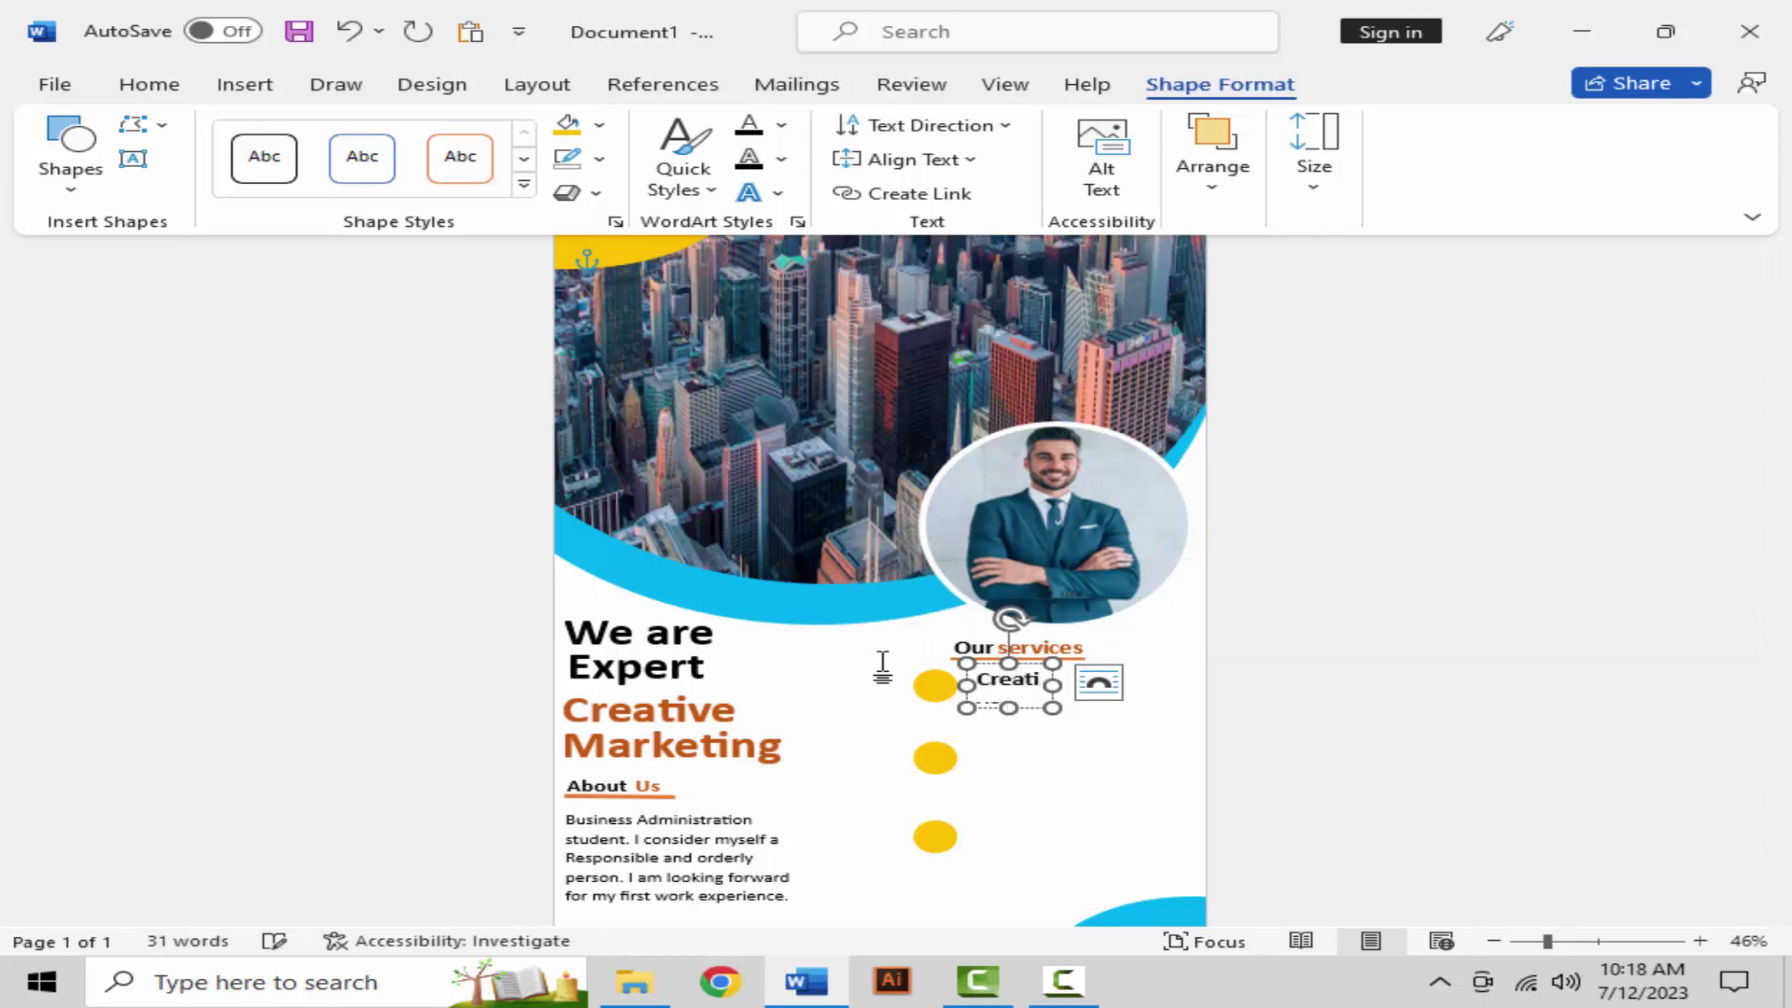
{"action": "mouse_move", "coordinate": [1052, 706]}
{"action": "left_mouse_down"}
{"action": "mouse_move", "coordinate": [1094, 716]}
{"action": "mouse_move", "coordinate": [881, 672]}
{"action": "left_mouse_up"}
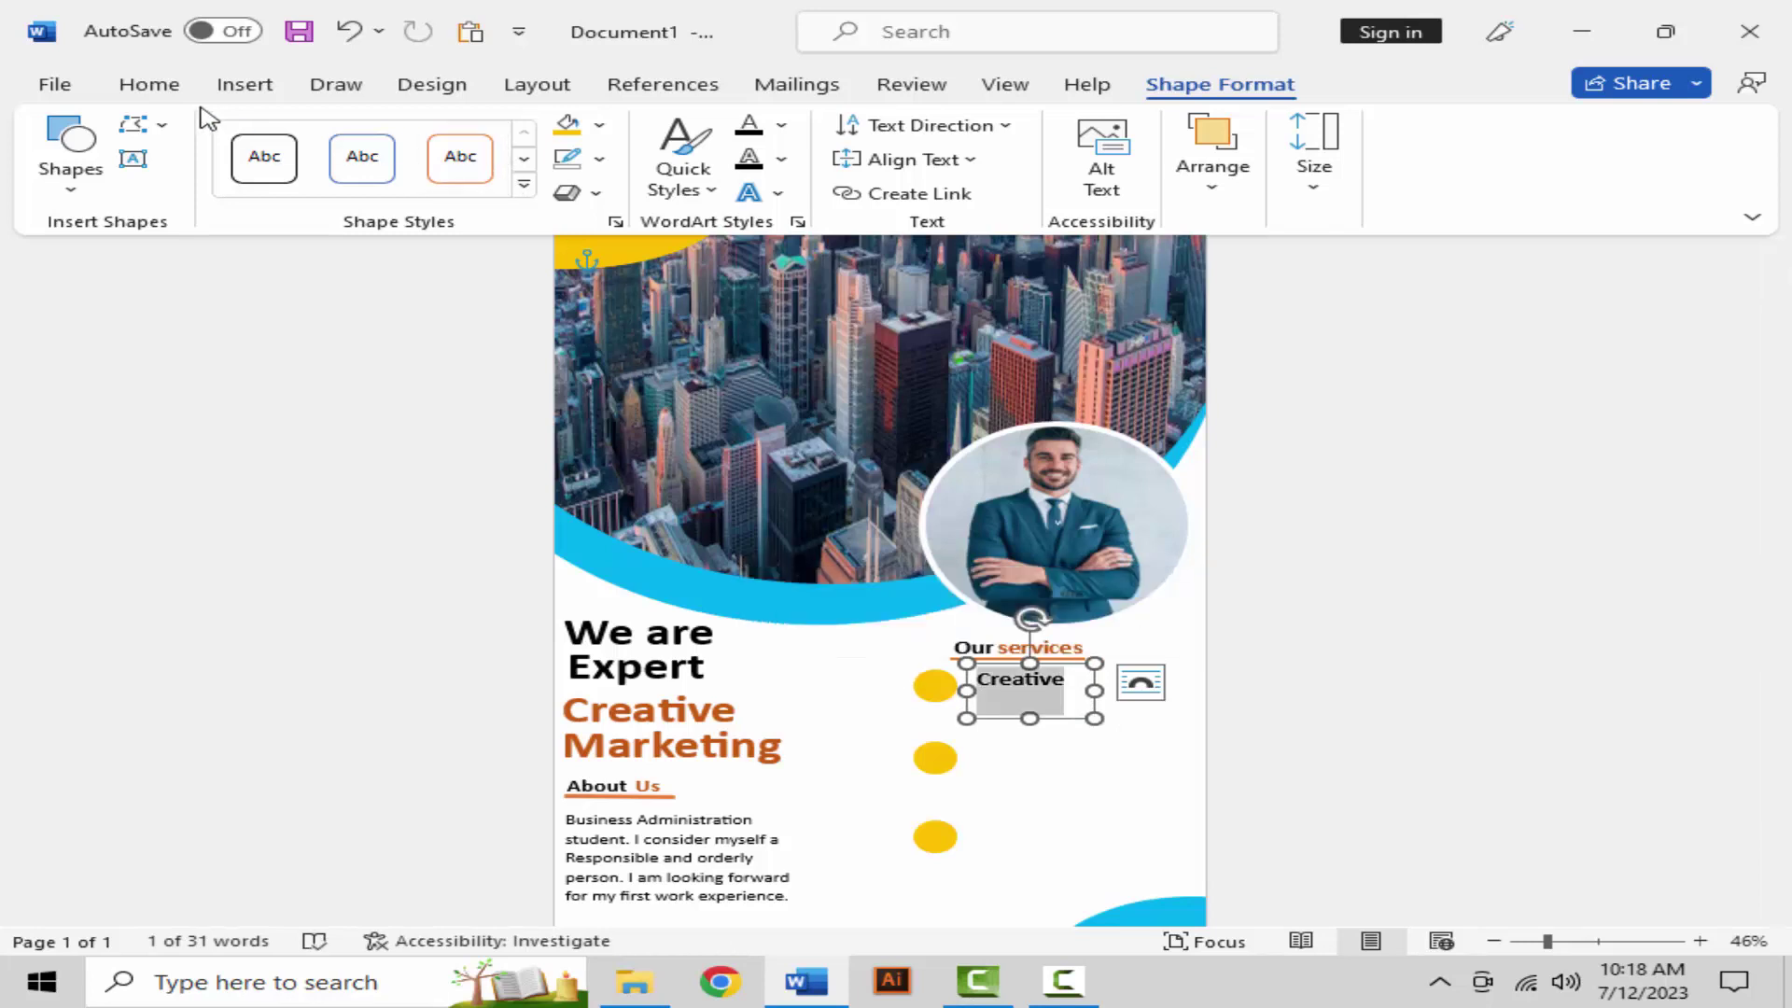
{"action": "left_click", "coordinate": [154, 85]}
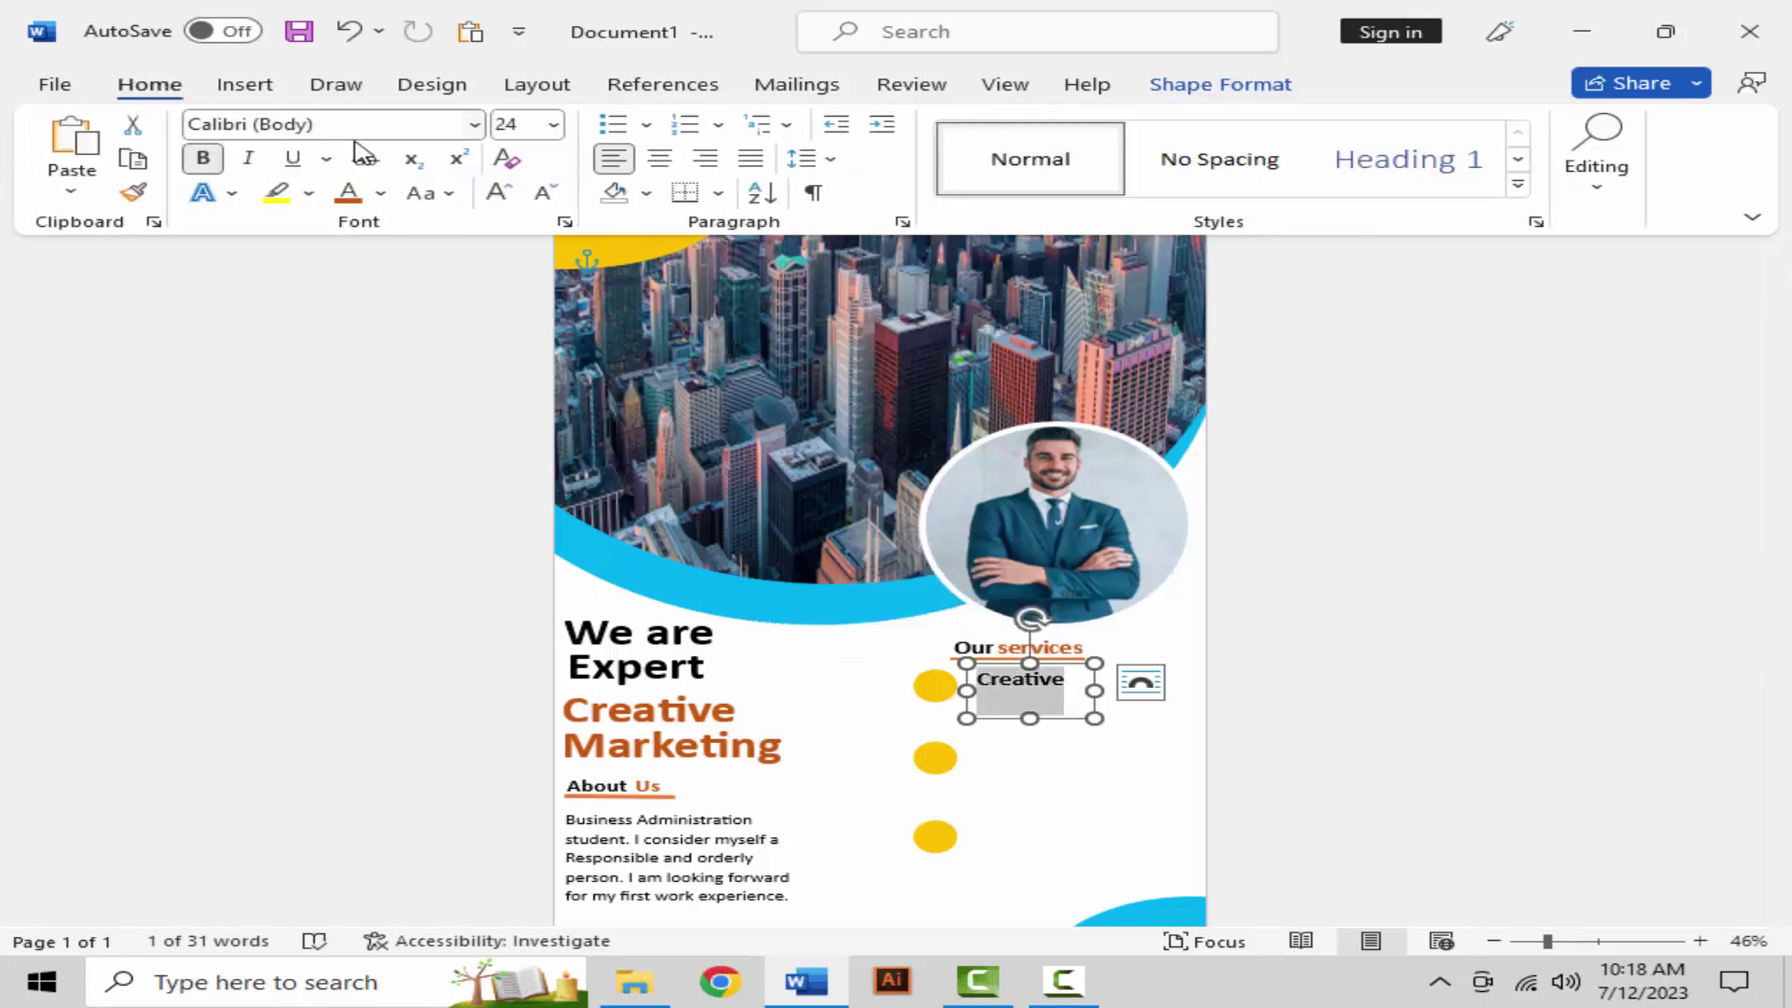
{"action": "left_click", "coordinate": [544, 192]}
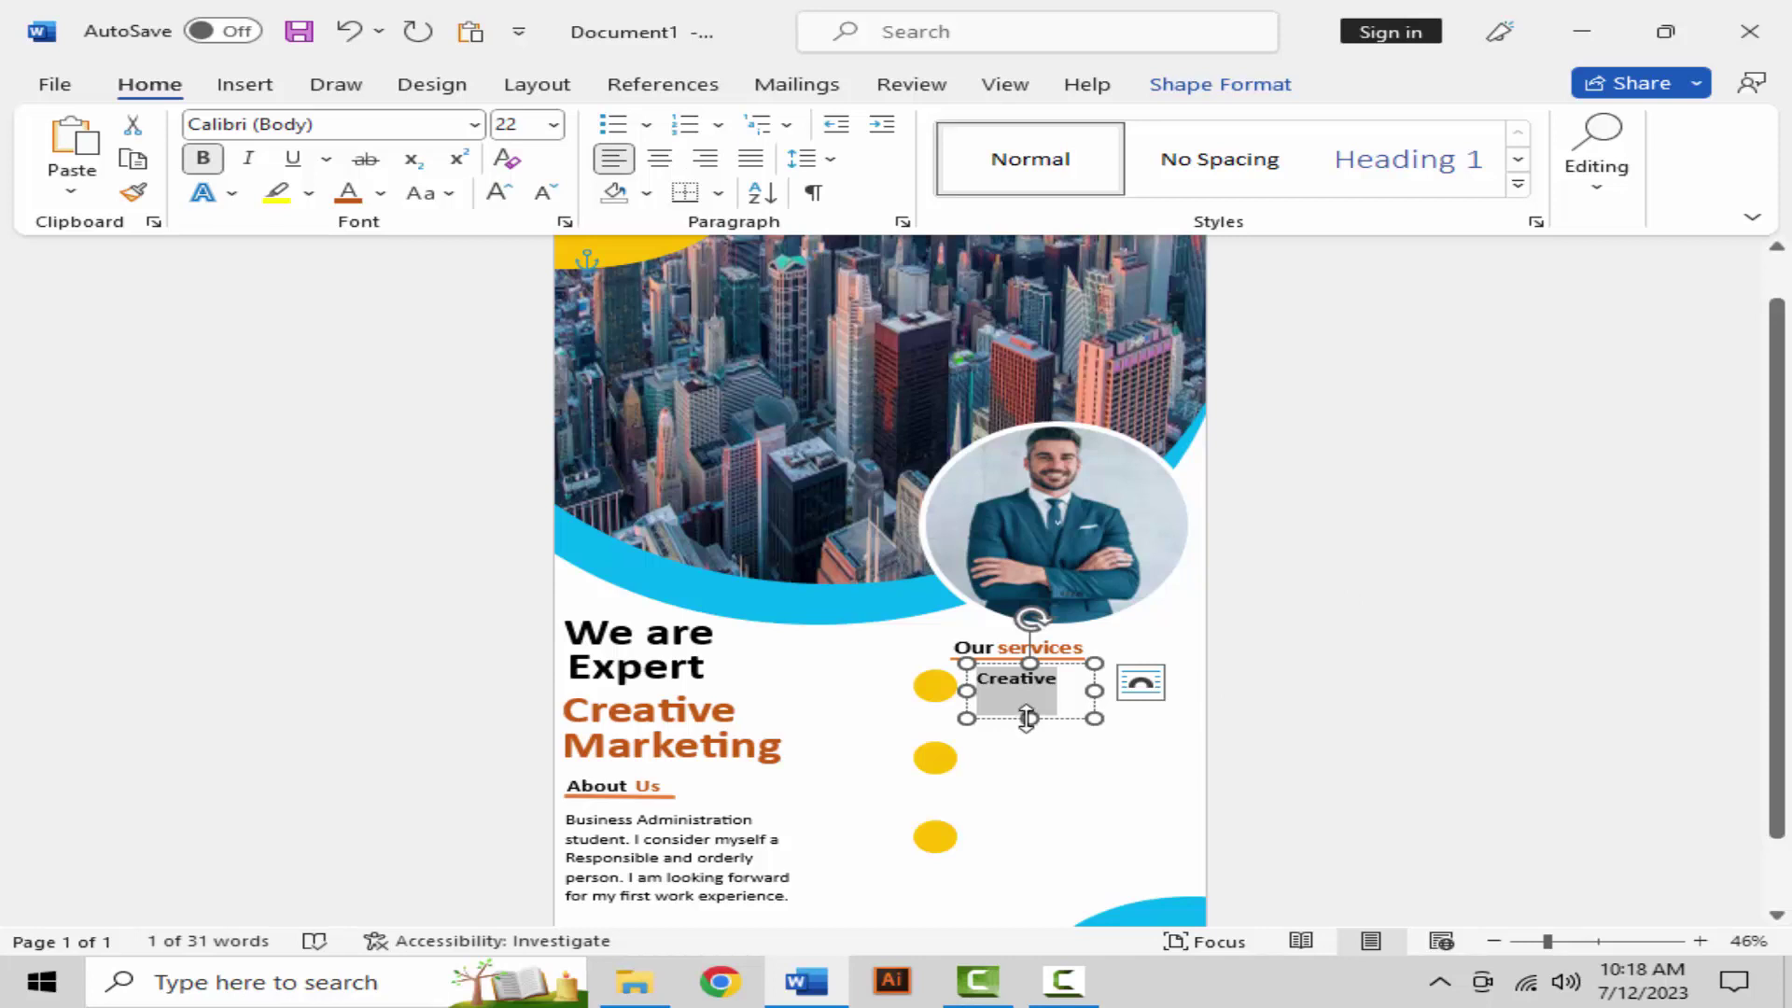
- Add an orange 'Concept' copy right after 'Creative' to complete the Creative Concept label
{"action": "right_click", "coordinate": [980, 670]}
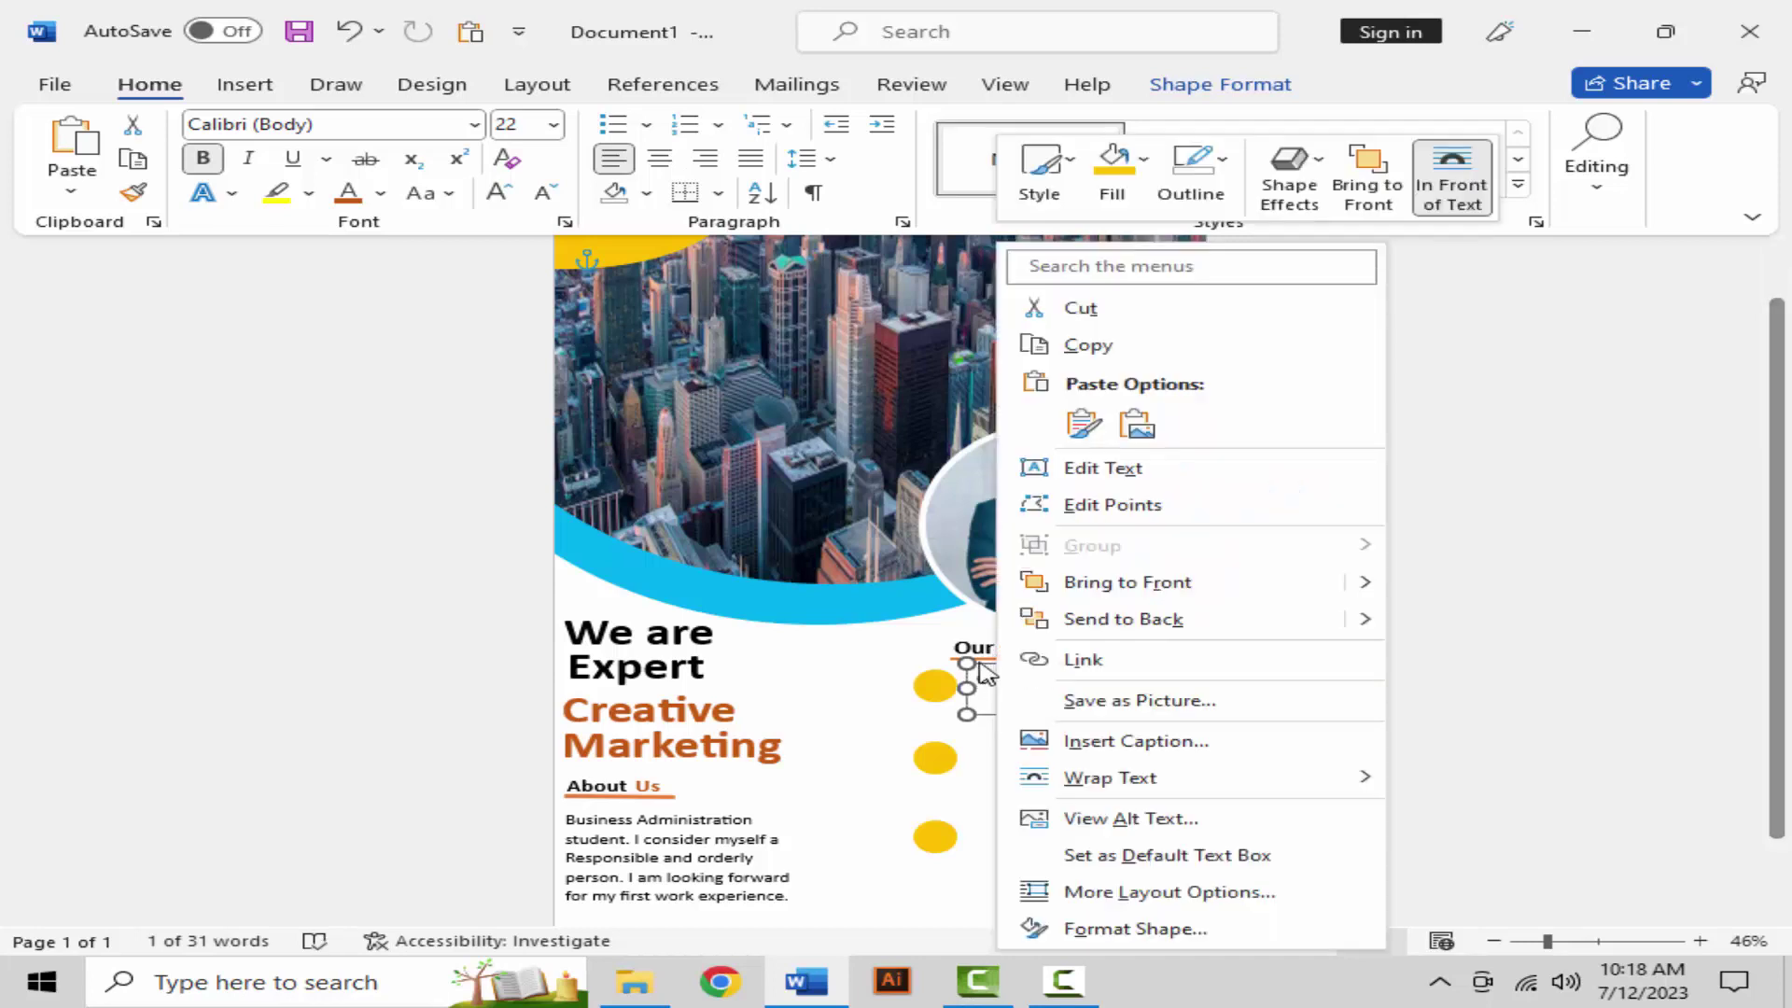
{"action": "left_click", "coordinate": [1085, 345]}
{"action": "right_click", "coordinate": [1337, 437]}
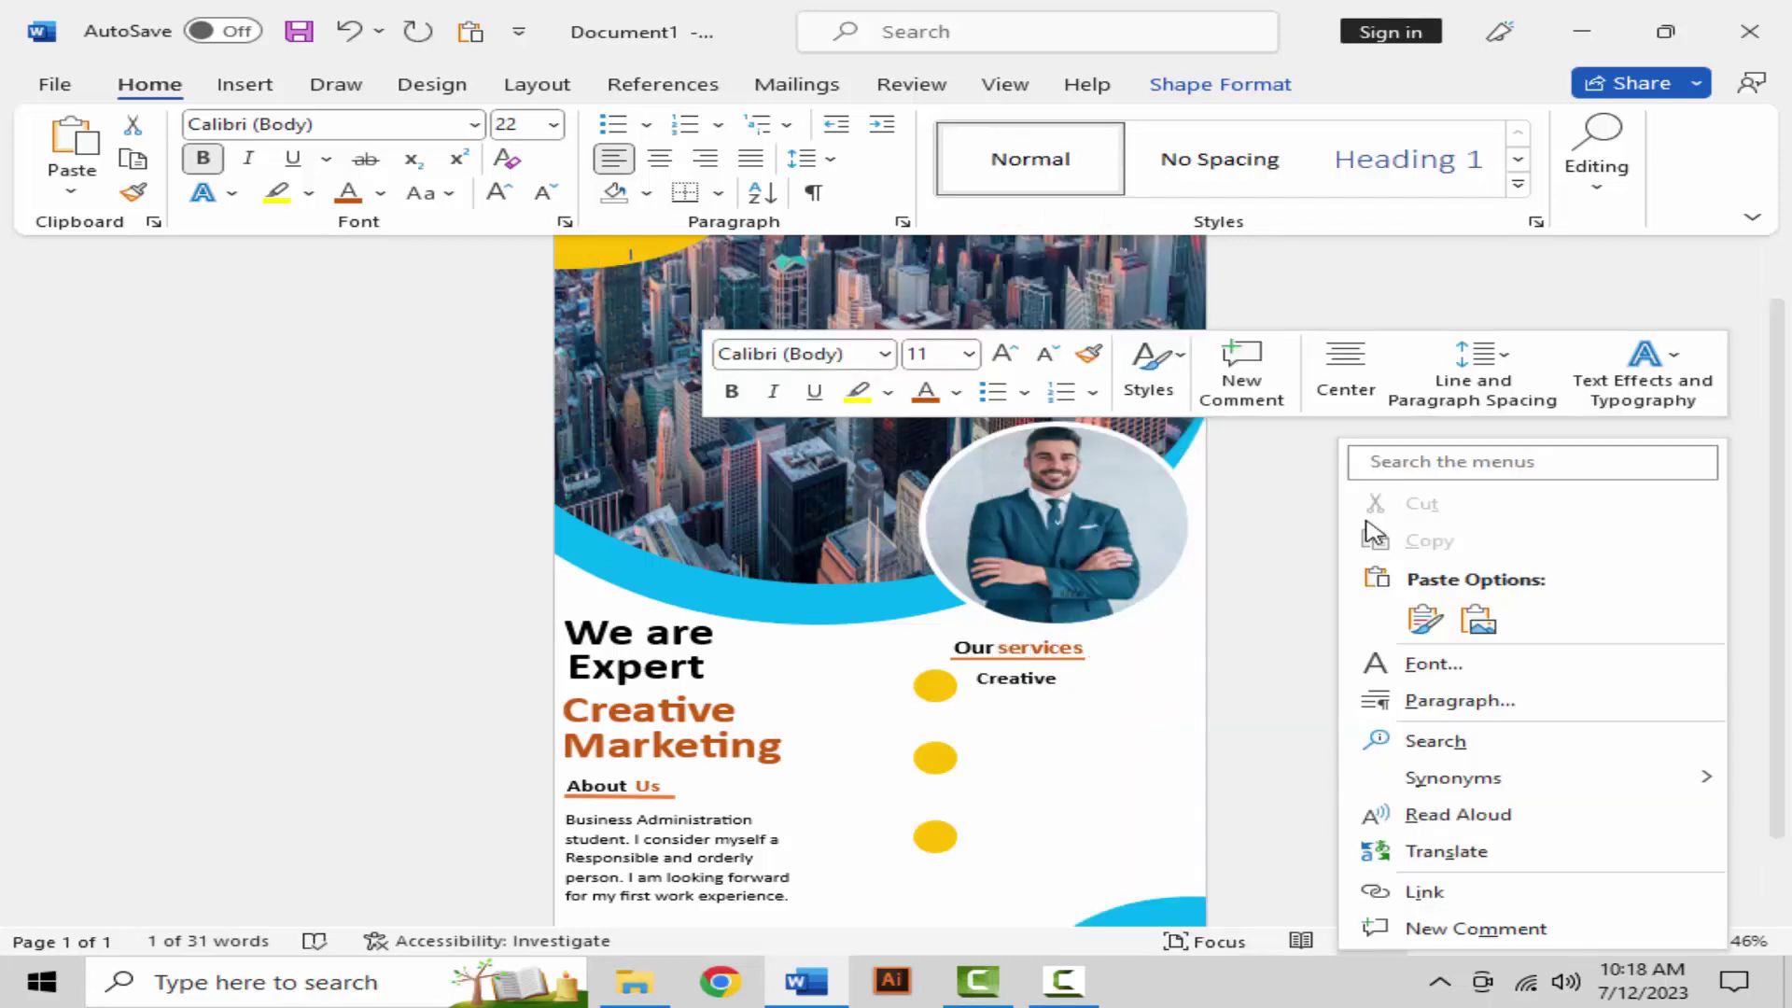
{"action": "left_click", "coordinate": [1433, 623]}
{"action": "left_click_drag", "start_coordinate": [659, 250], "coordinate": [1082, 664]}
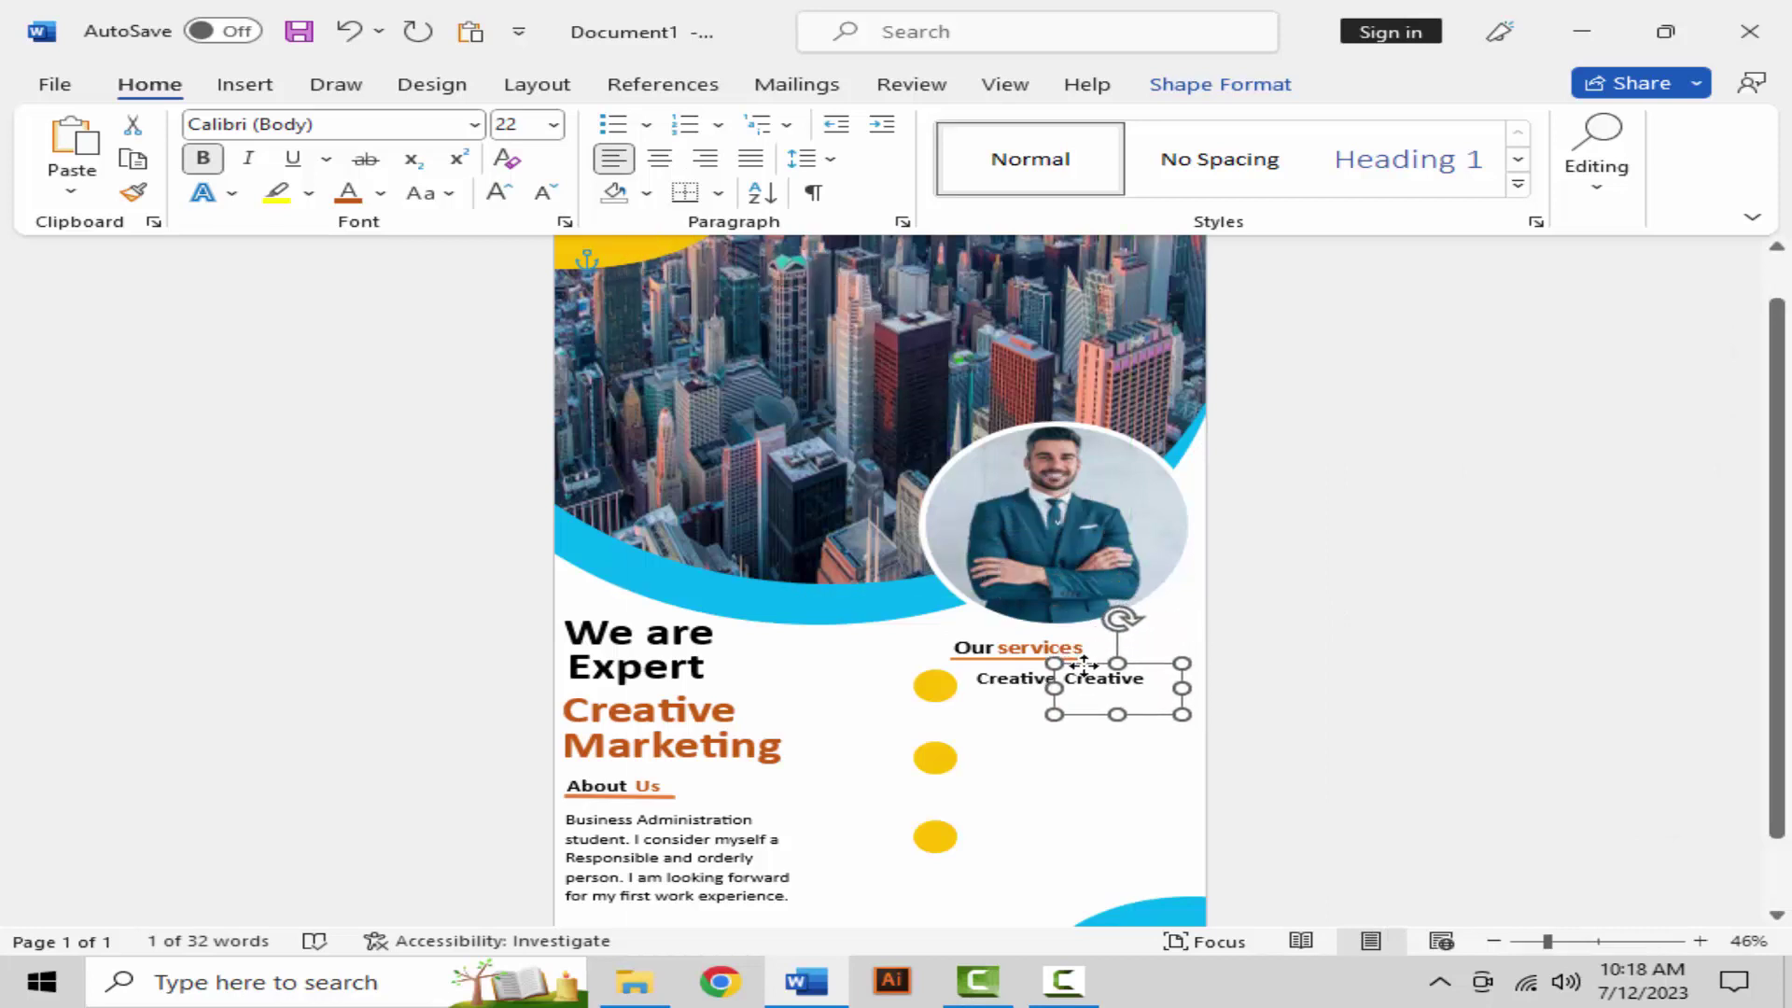
{"action": "double_click", "coordinate": [1104, 678]}
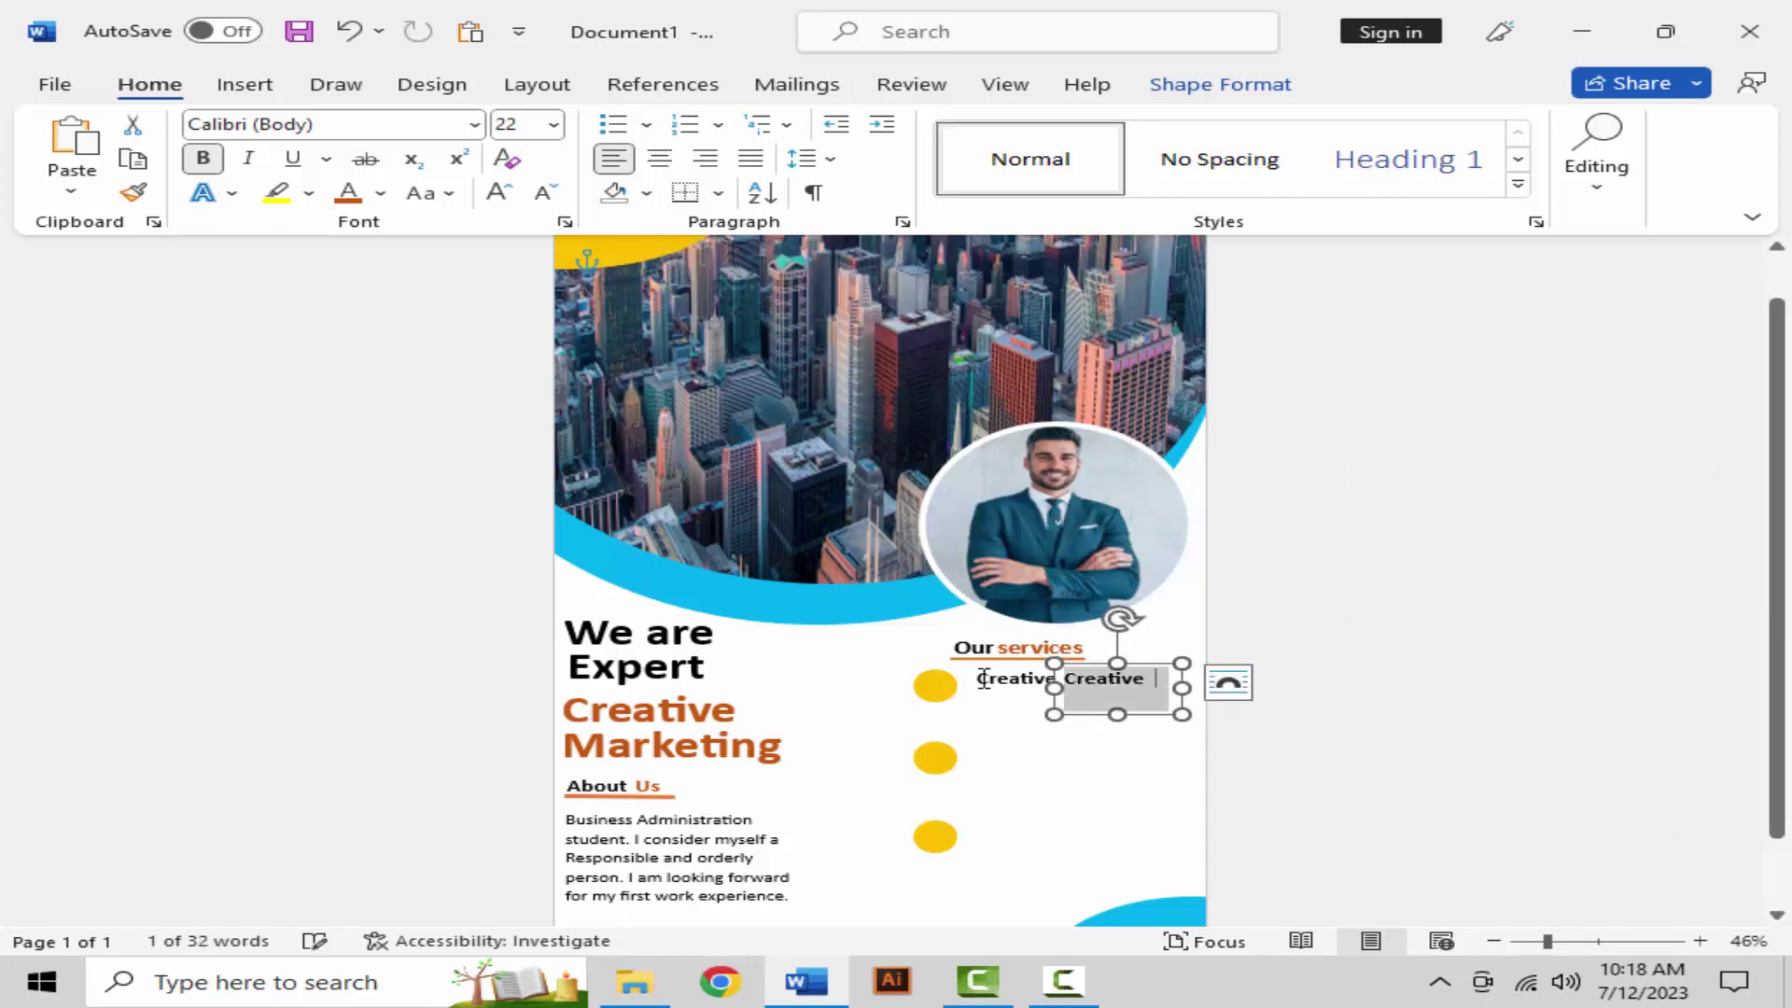
{"action": "left_click", "coordinate": [348, 194]}
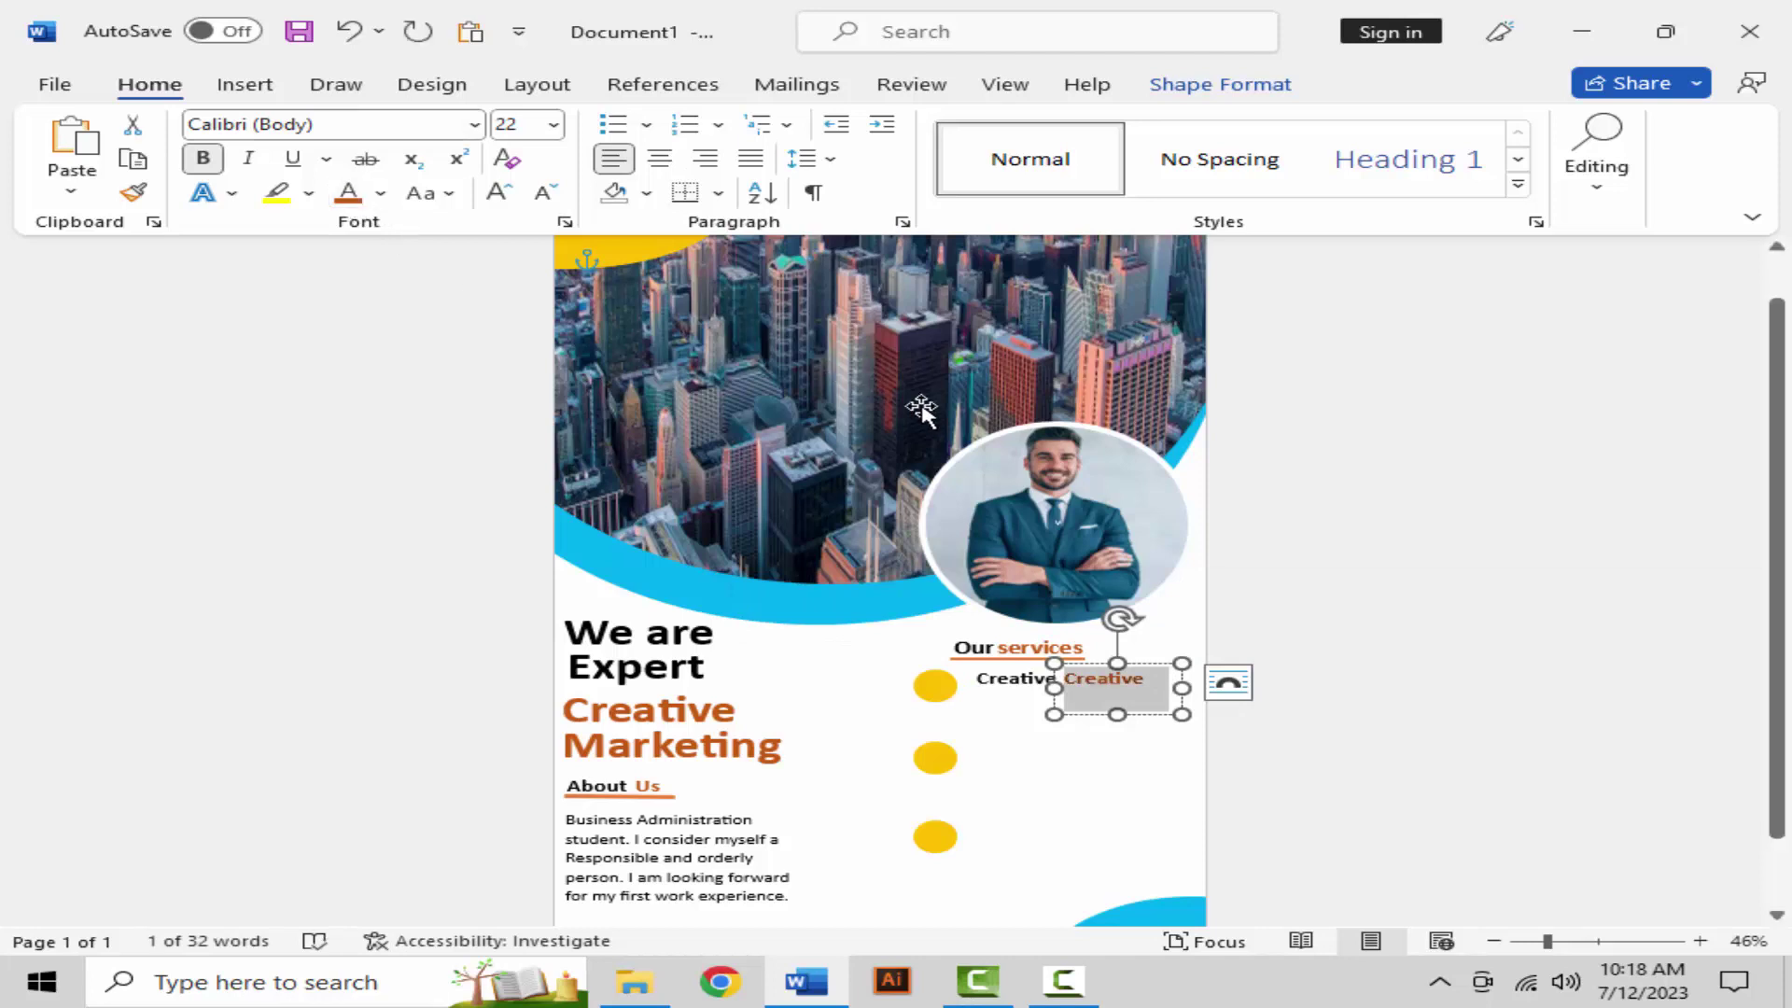
{"action": "type", "text": "Concept"}
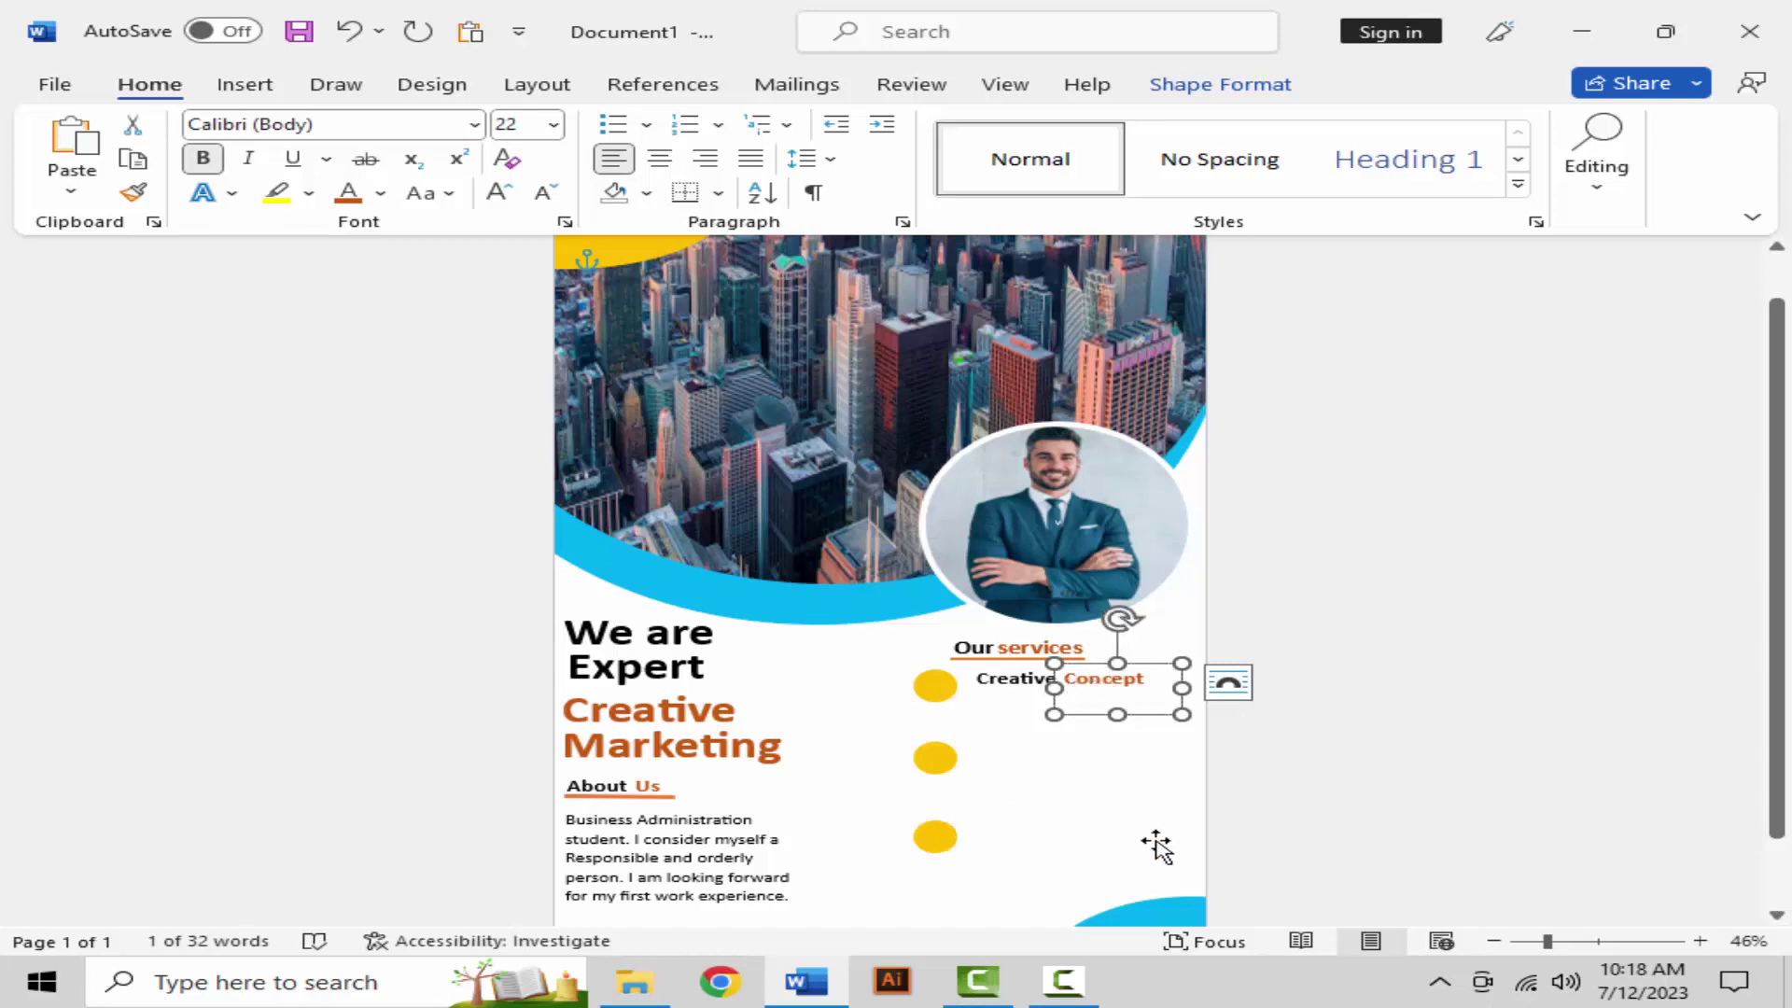
{"action": "left_click", "coordinate": [1350, 785]}
{"action": "left_click", "coordinate": [1112, 712]}
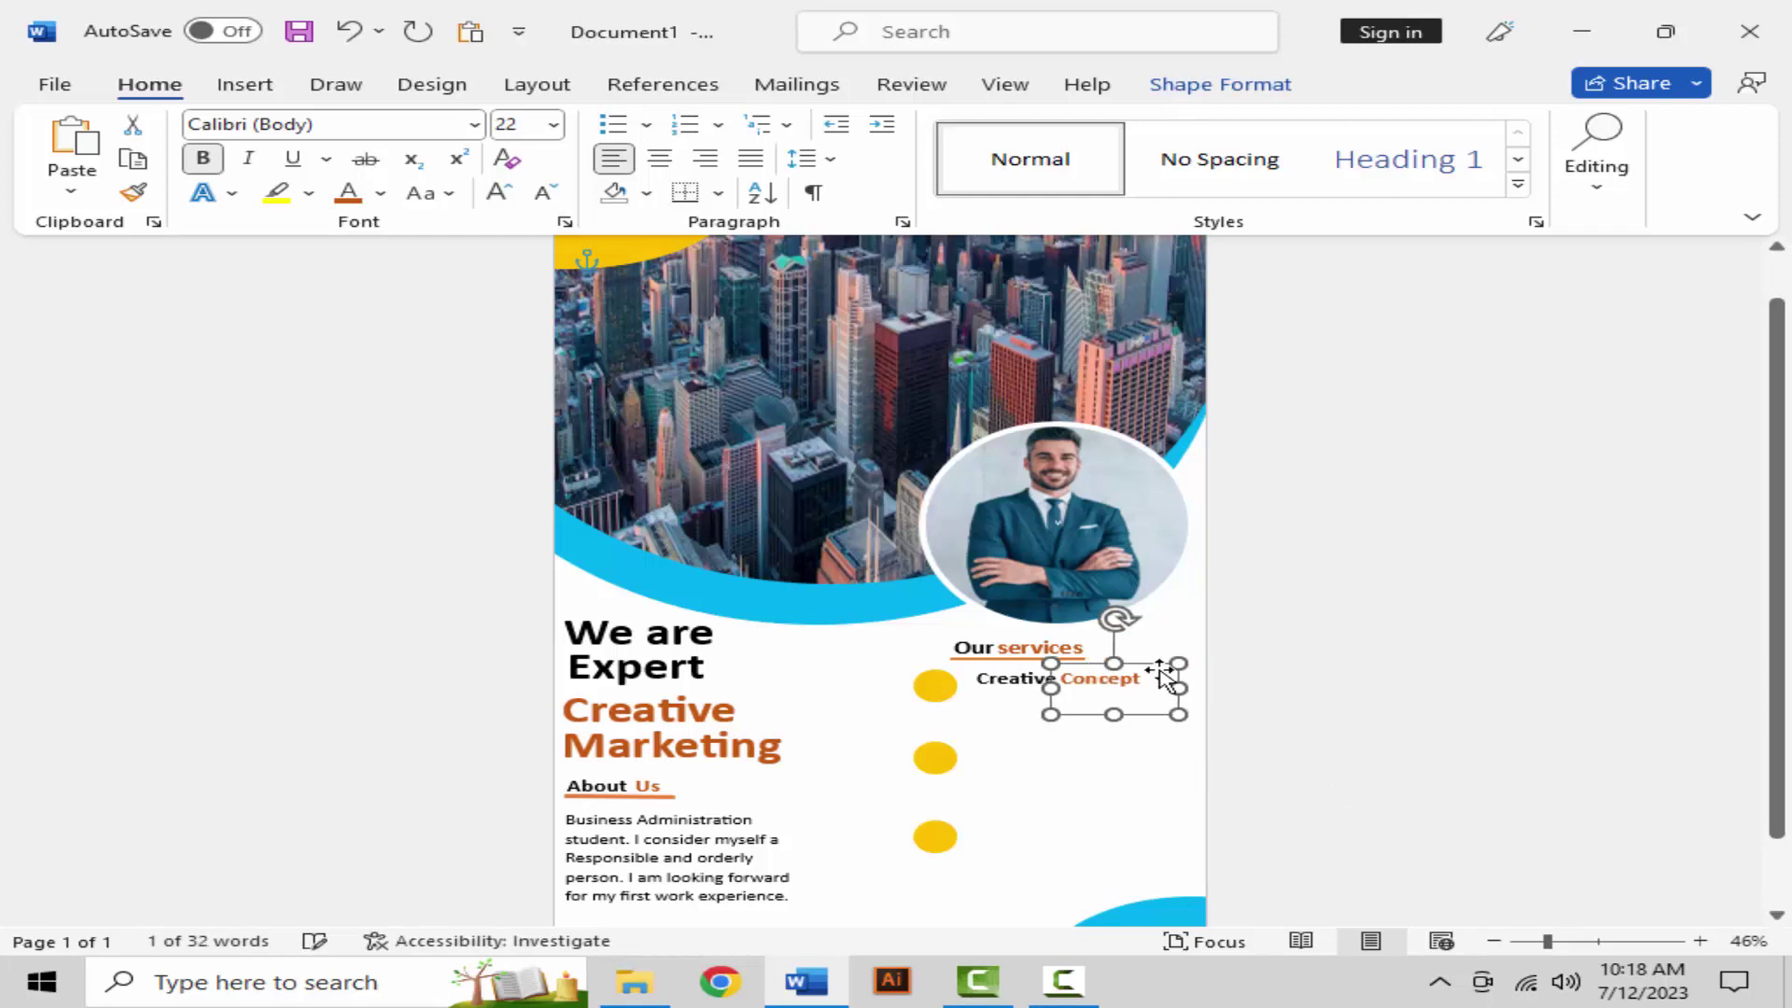
{"action": "left_click", "coordinate": [1143, 731]}
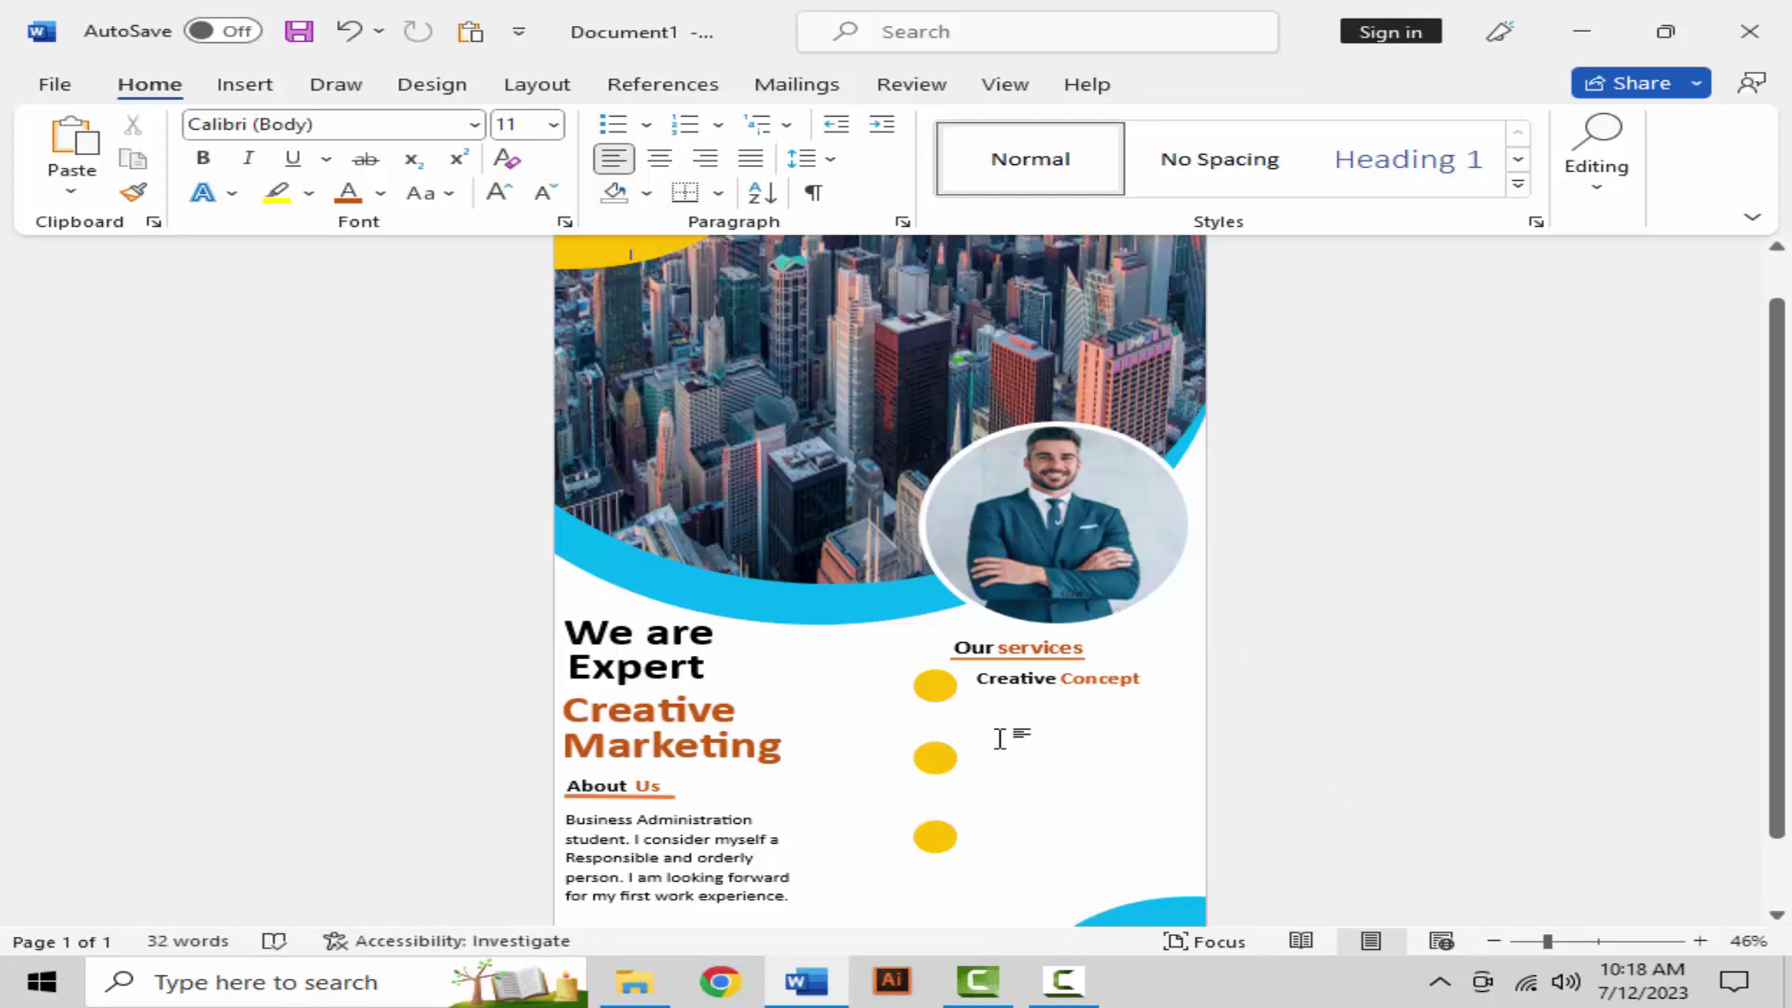
{"action": "left_click", "coordinate": [1097, 674]}
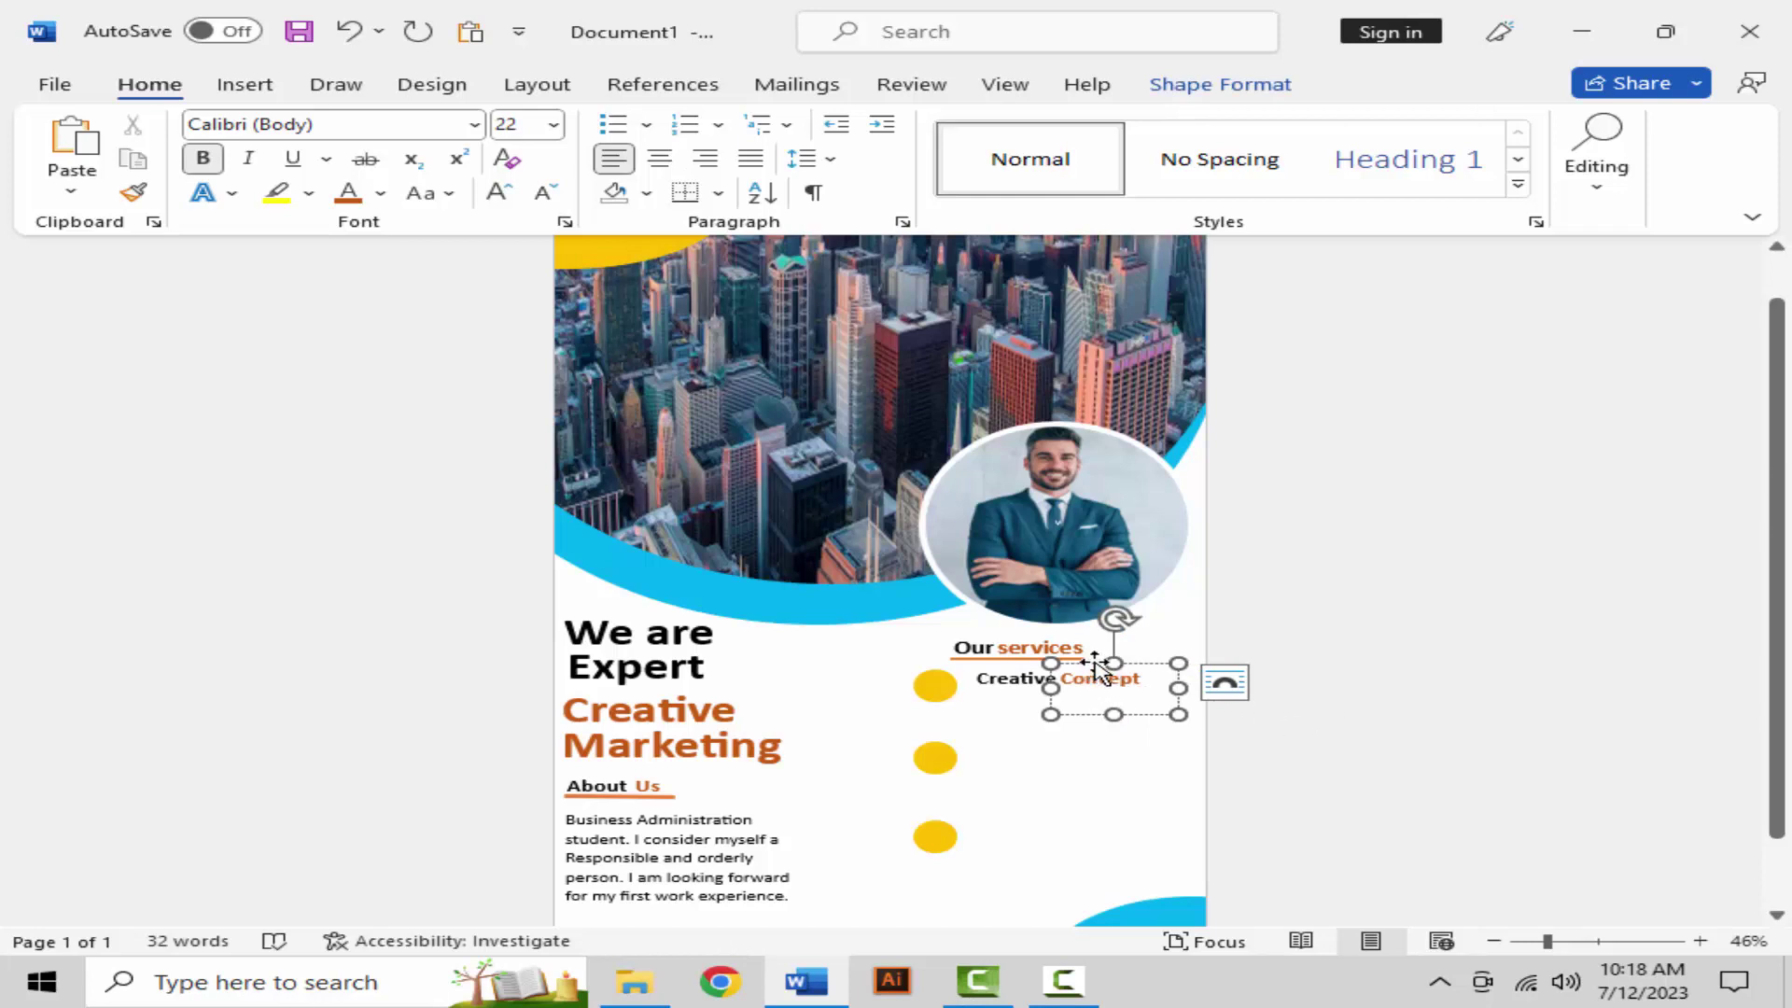
{"action": "left_click", "coordinate": [818, 729]}
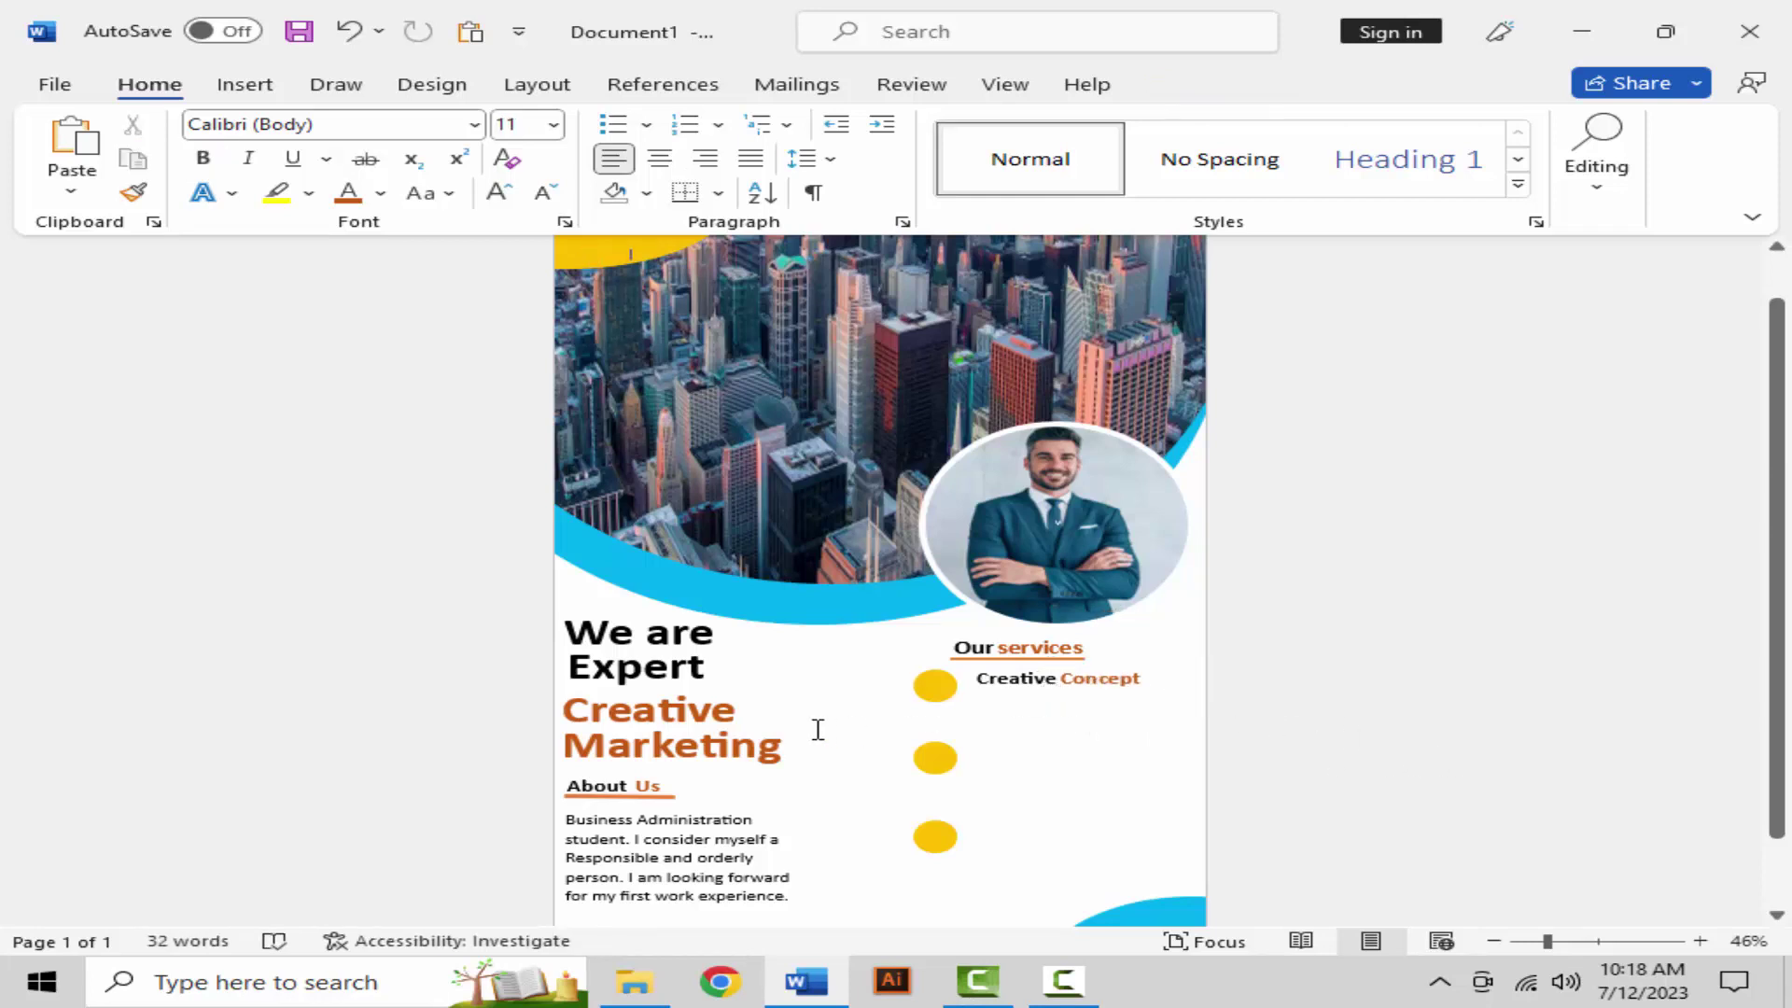
- Paste a copy of the About Us description under Creative Concept and resize it to two lines
{"action": "left_click", "coordinate": [932, 756]}
{"action": "left_click", "coordinate": [704, 871]}
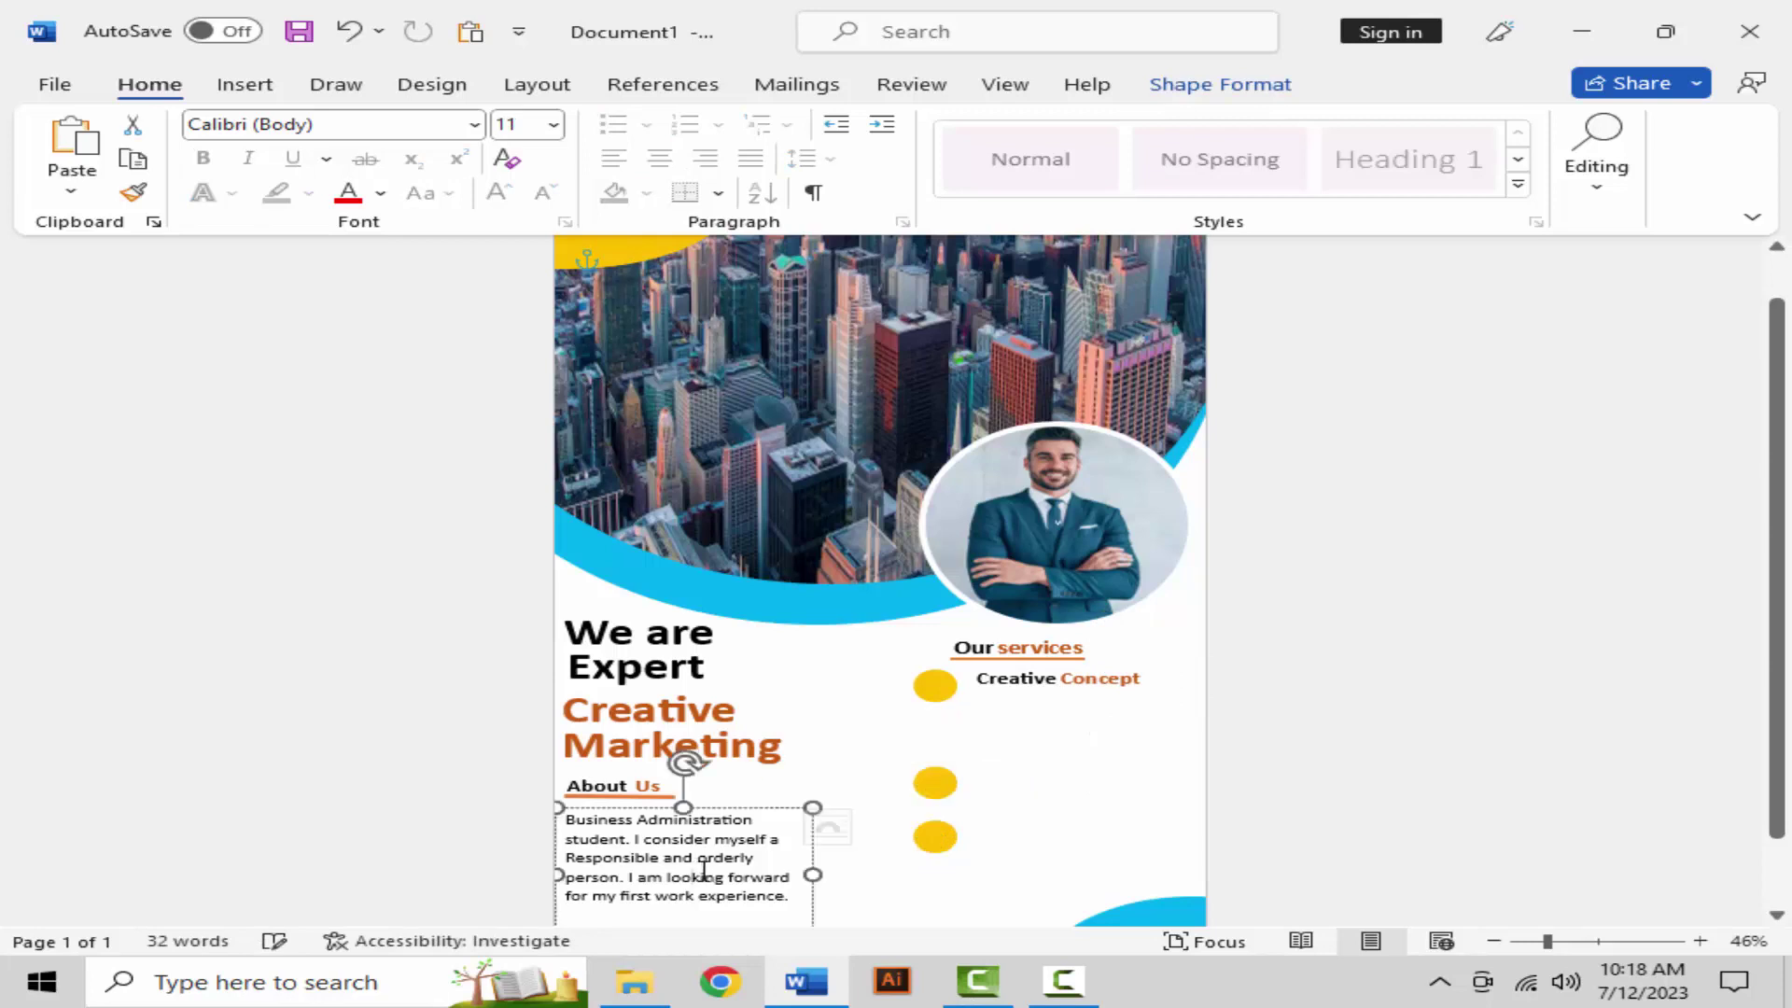
{"action": "right_click", "coordinate": [719, 810]}
{"action": "left_click", "coordinate": [798, 229]}
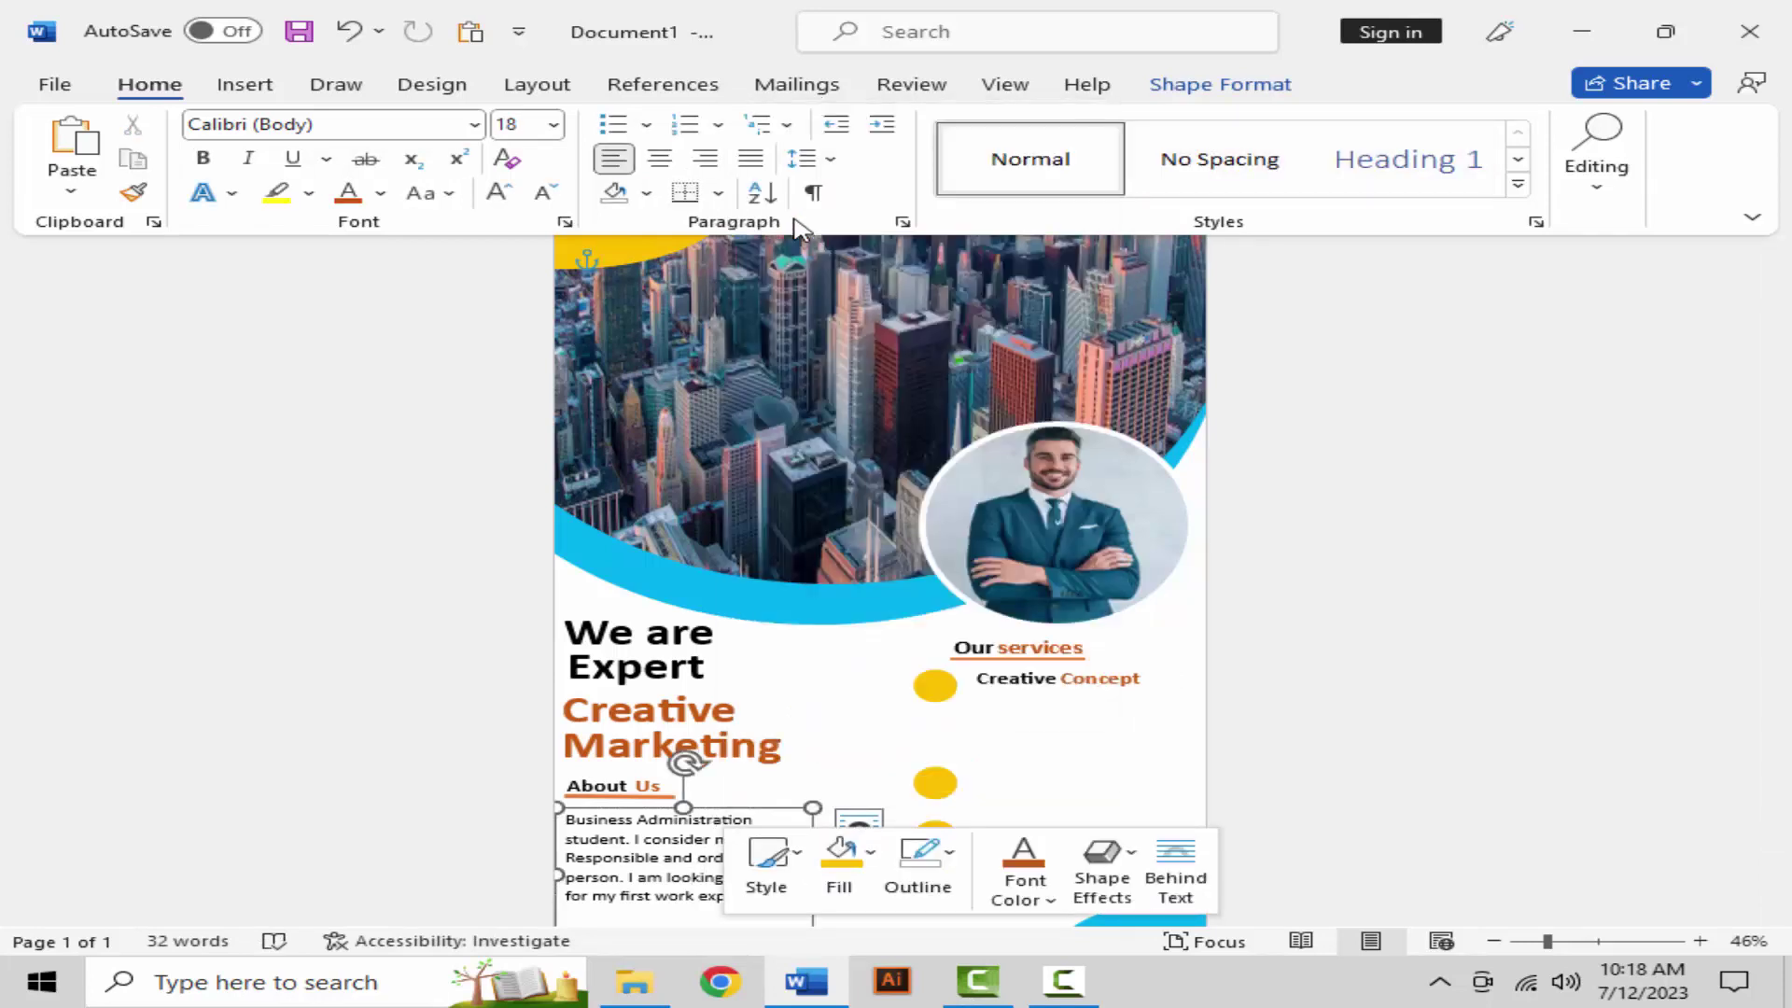
{"action": "right_click", "coordinate": [1308, 352]}
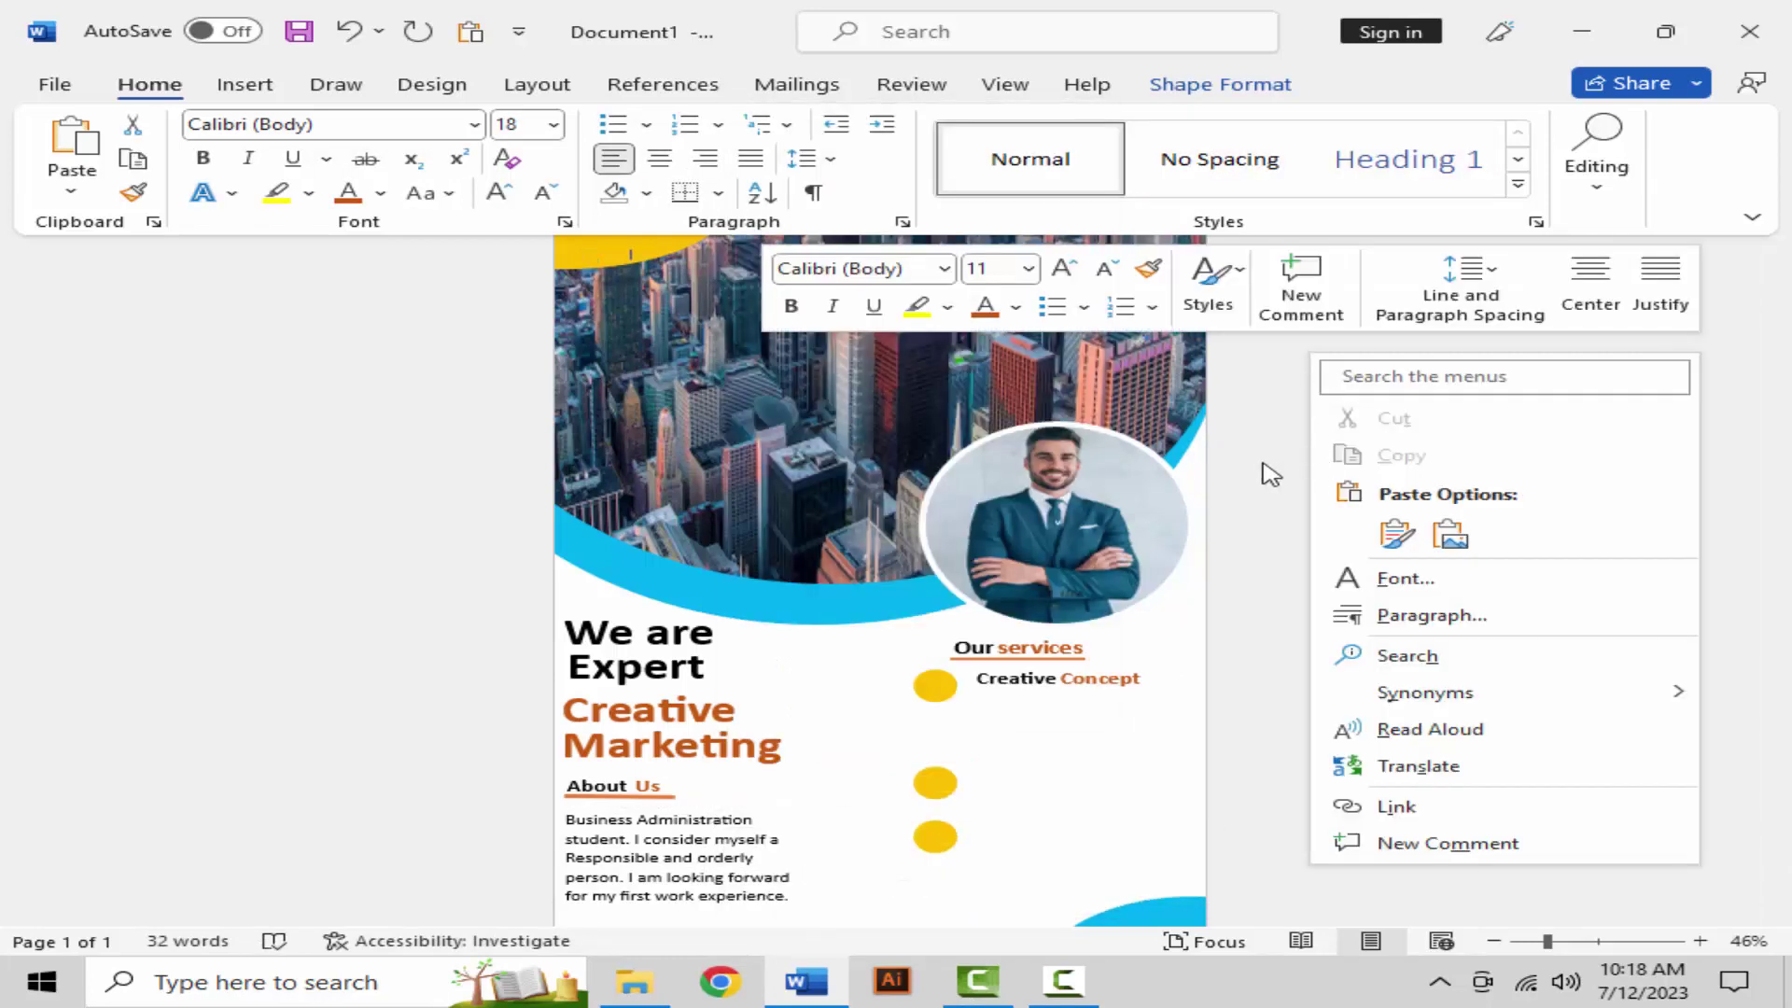
{"action": "left_click", "coordinate": [1394, 534]}
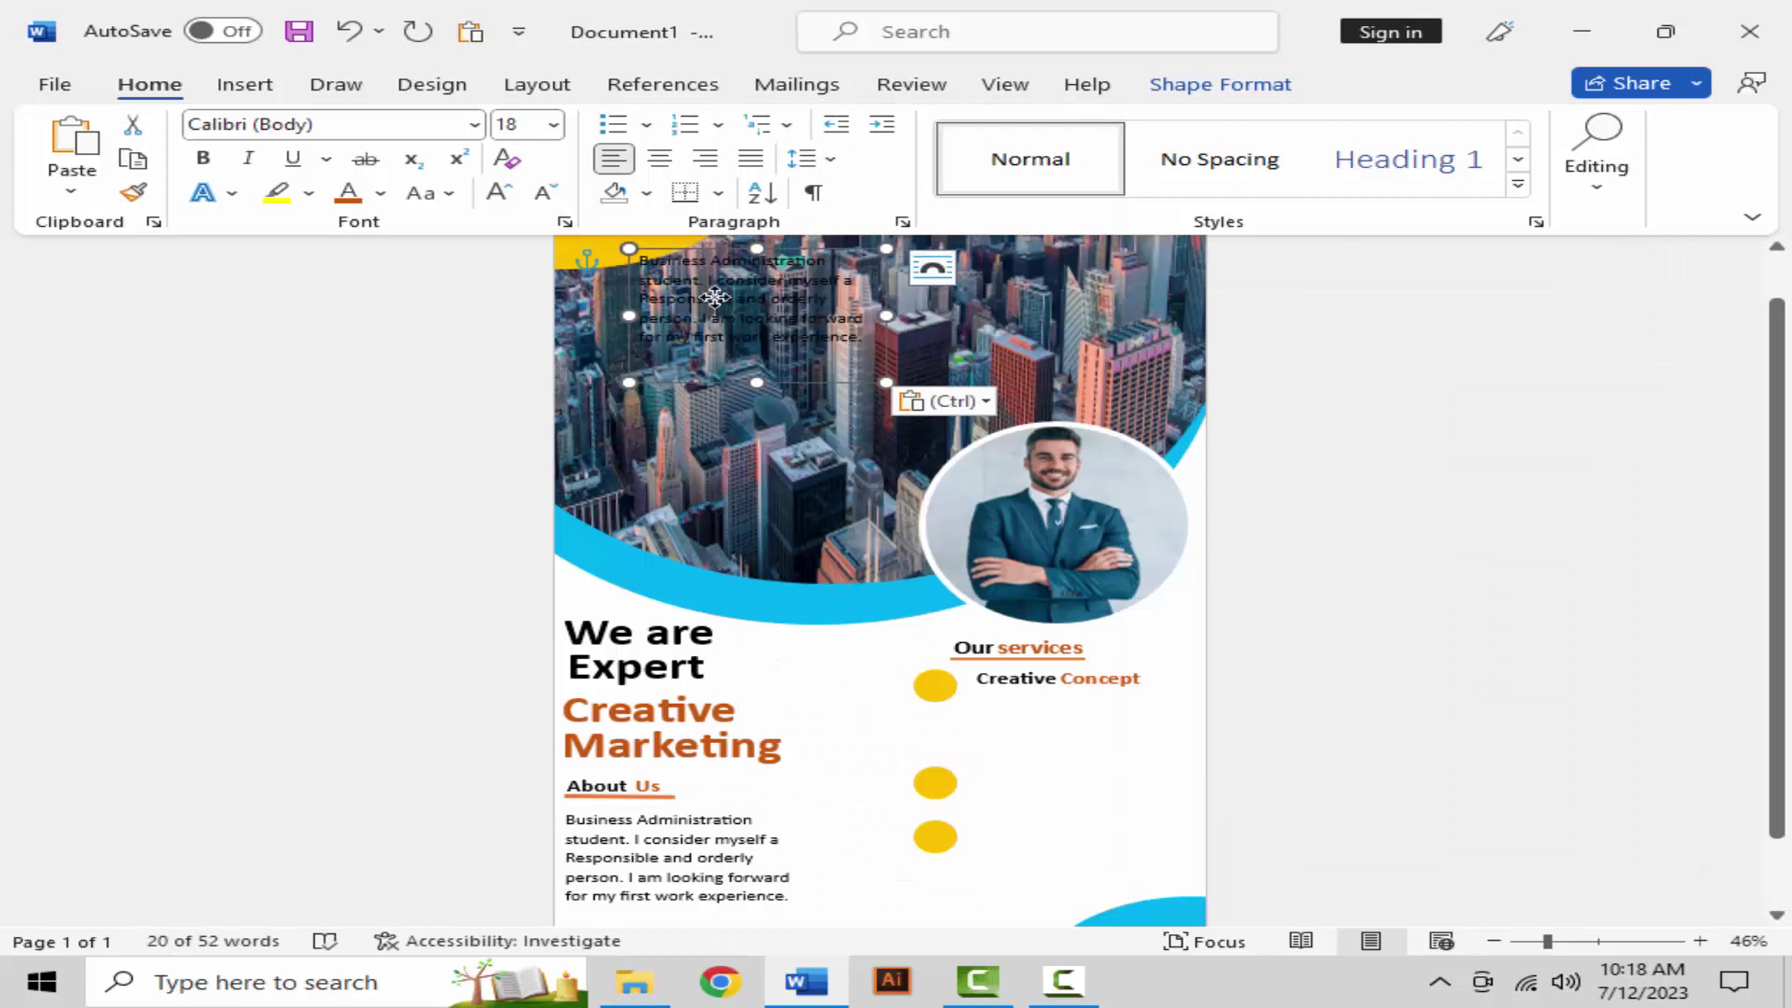
{"action": "left_click_drag", "start_coordinate": [715, 297], "coordinate": [978, 689]}
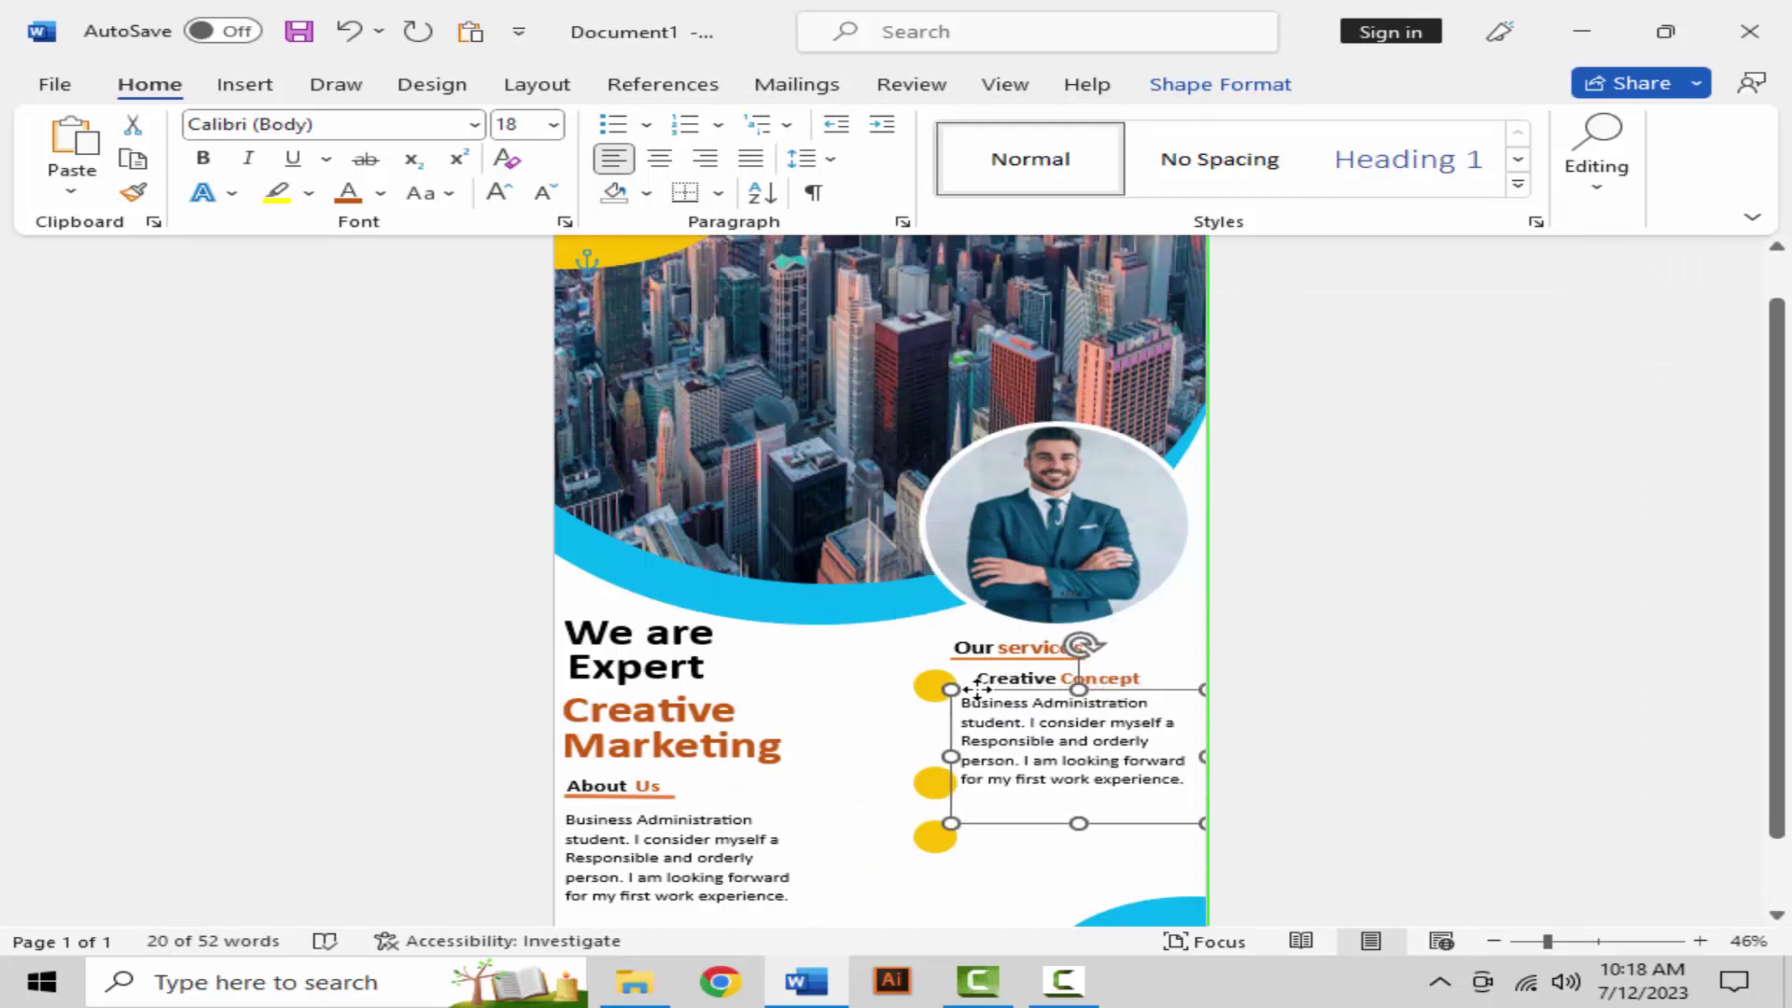
{"action": "left_click_drag", "start_coordinate": [1198, 821], "coordinate": [1181, 810]}
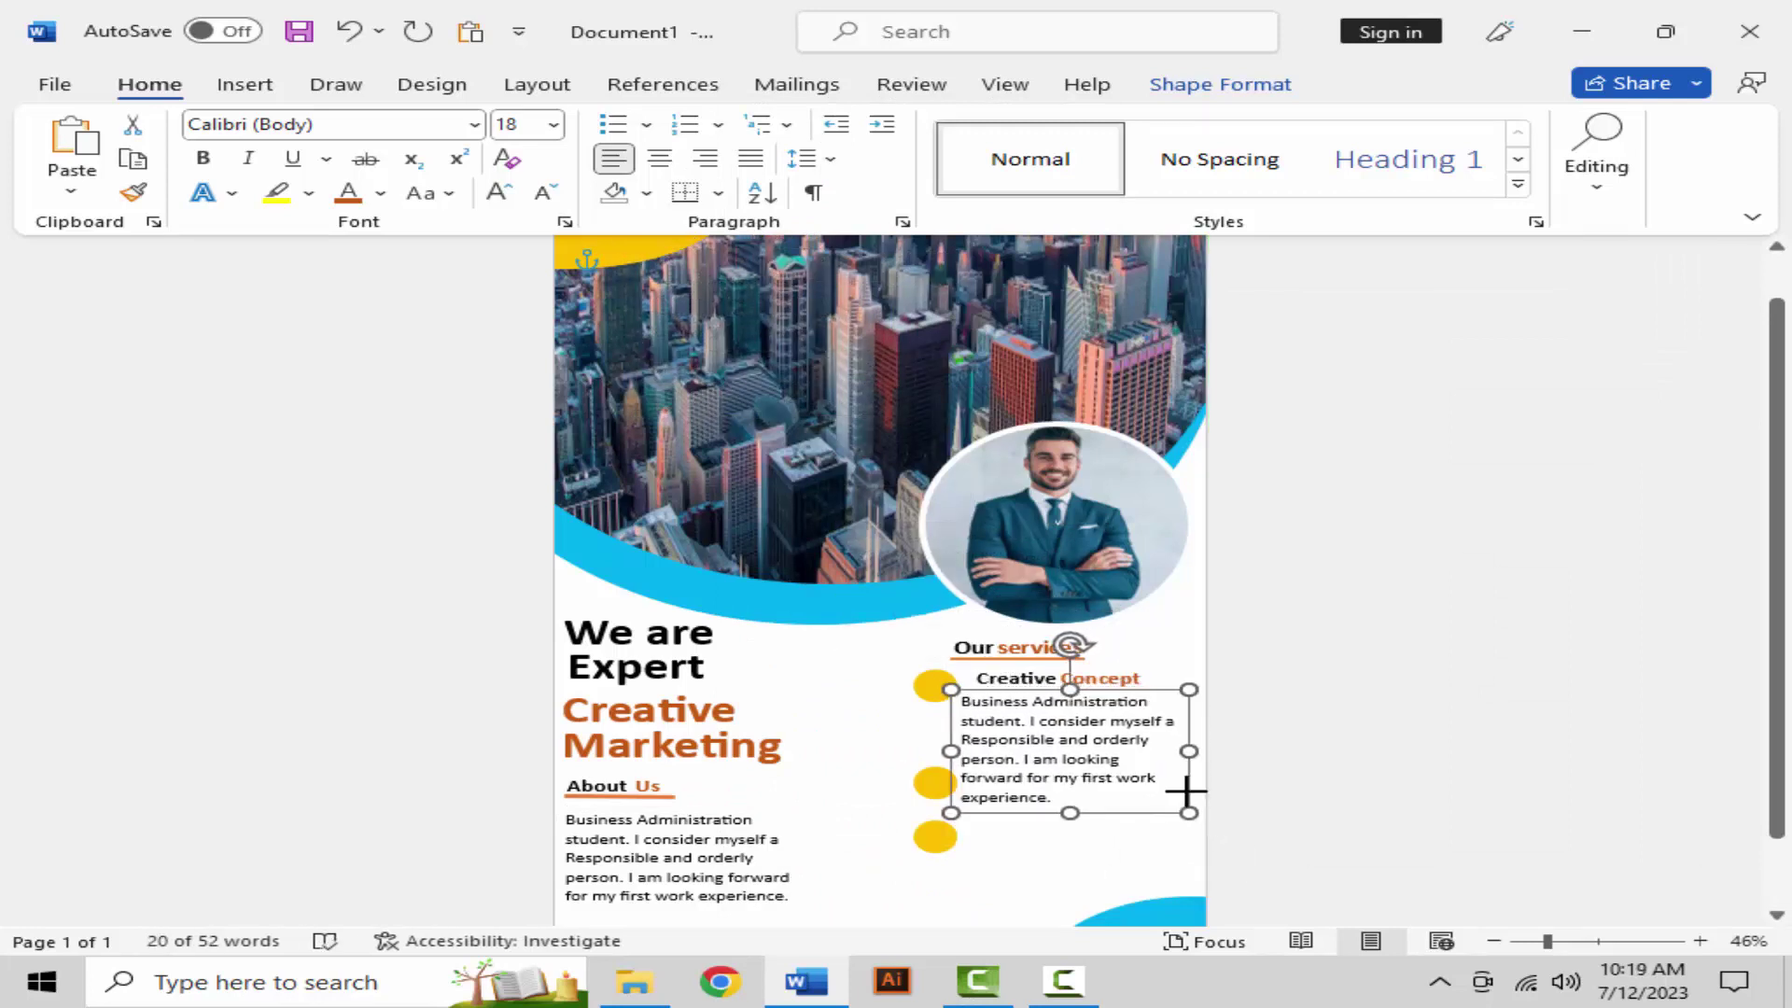
{"action": "left_click_drag", "start_coordinate": [1182, 749], "coordinate": [1183, 747]}
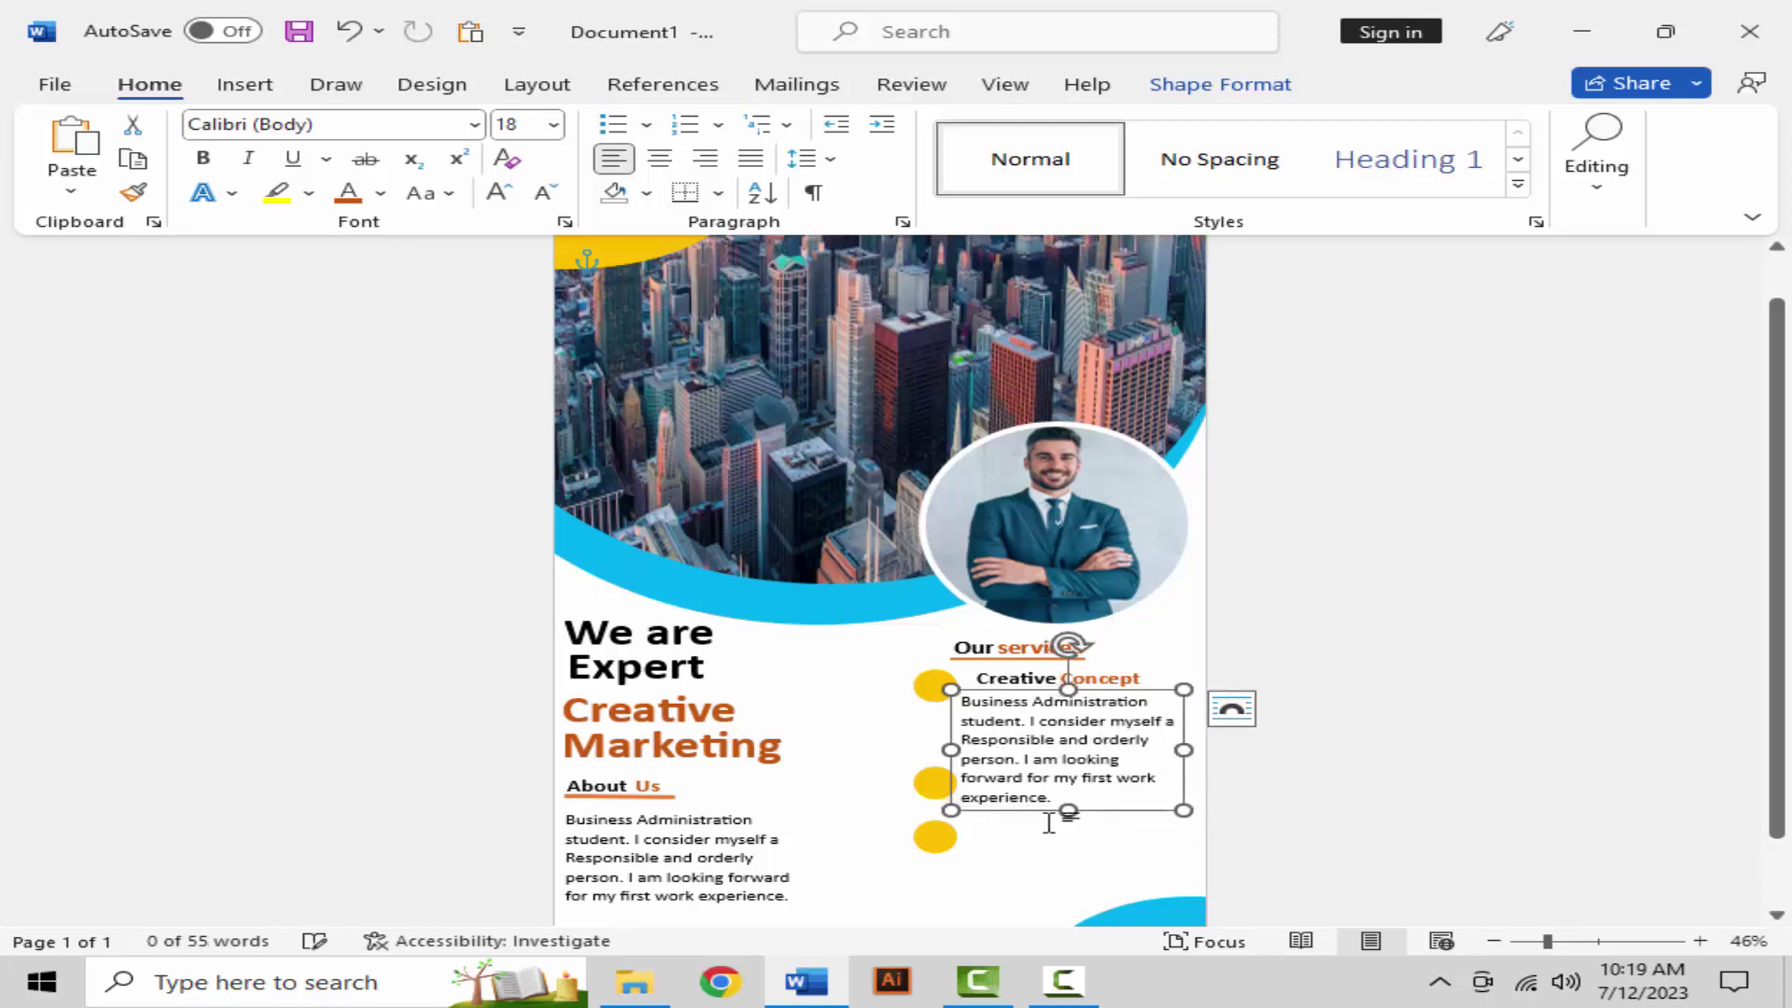
{"action": "left_click_drag", "start_coordinate": [1069, 810], "coordinate": [1099, 740]}
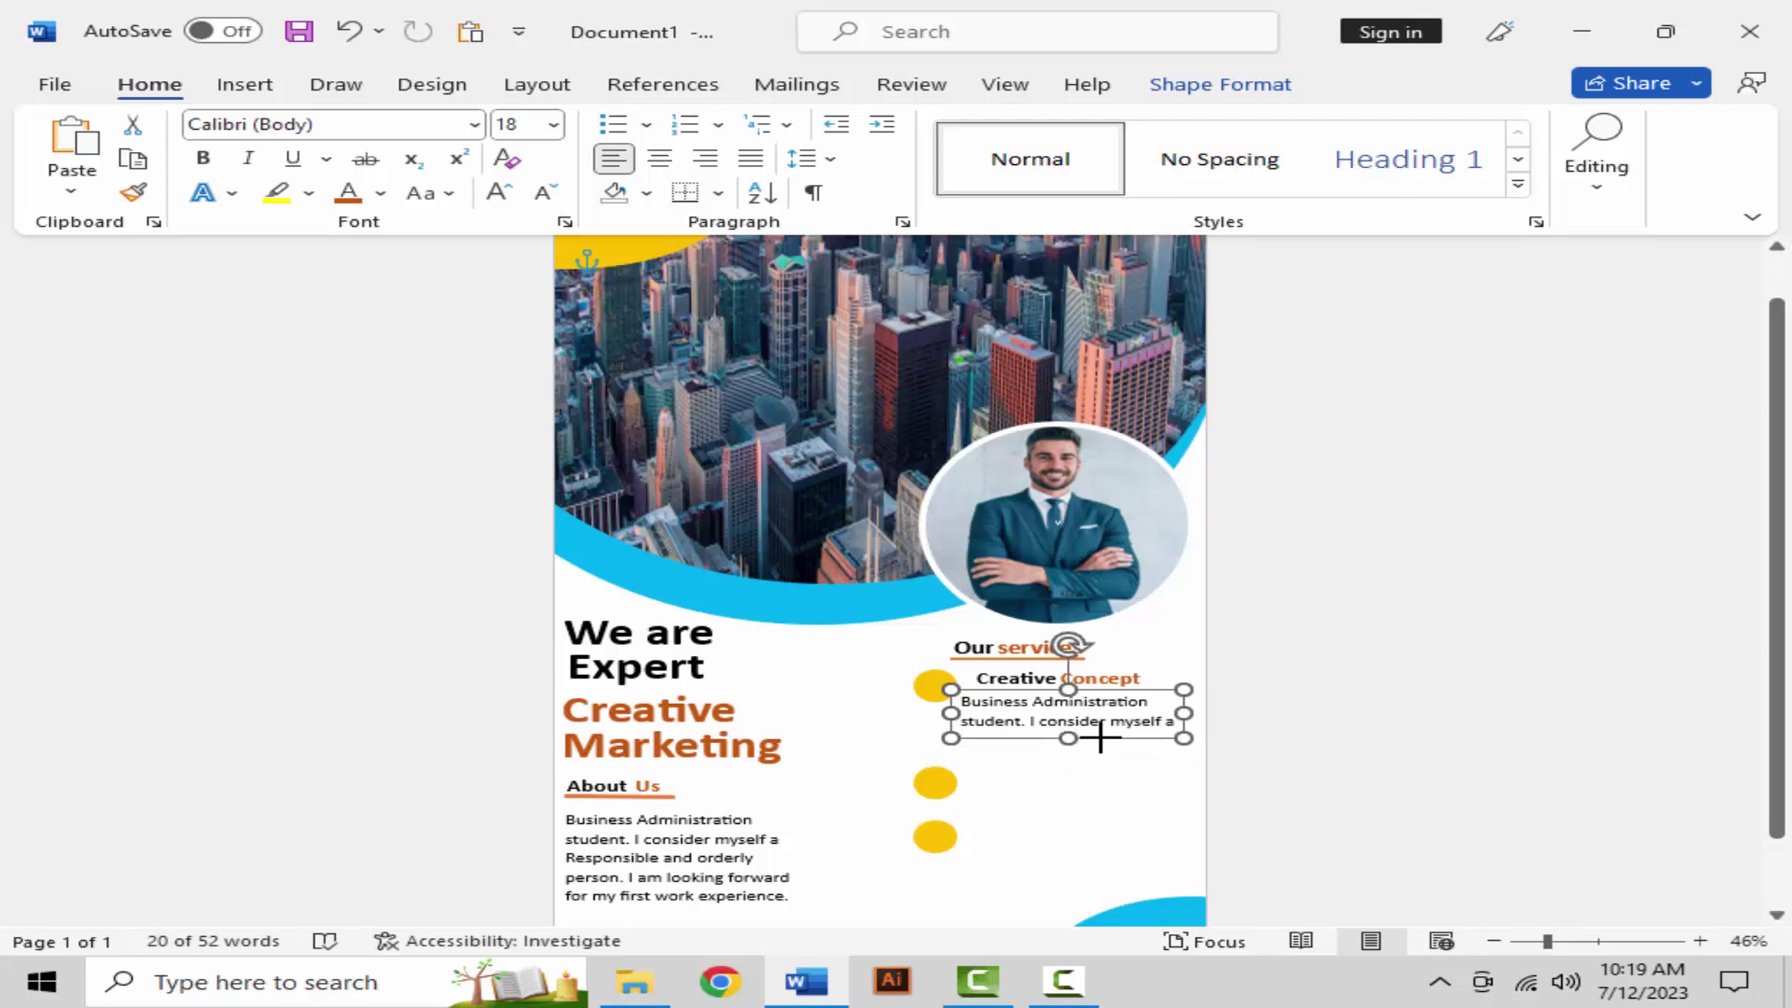
{"action": "left_click_drag", "start_coordinate": [1013, 693], "coordinate": [1092, 678]}
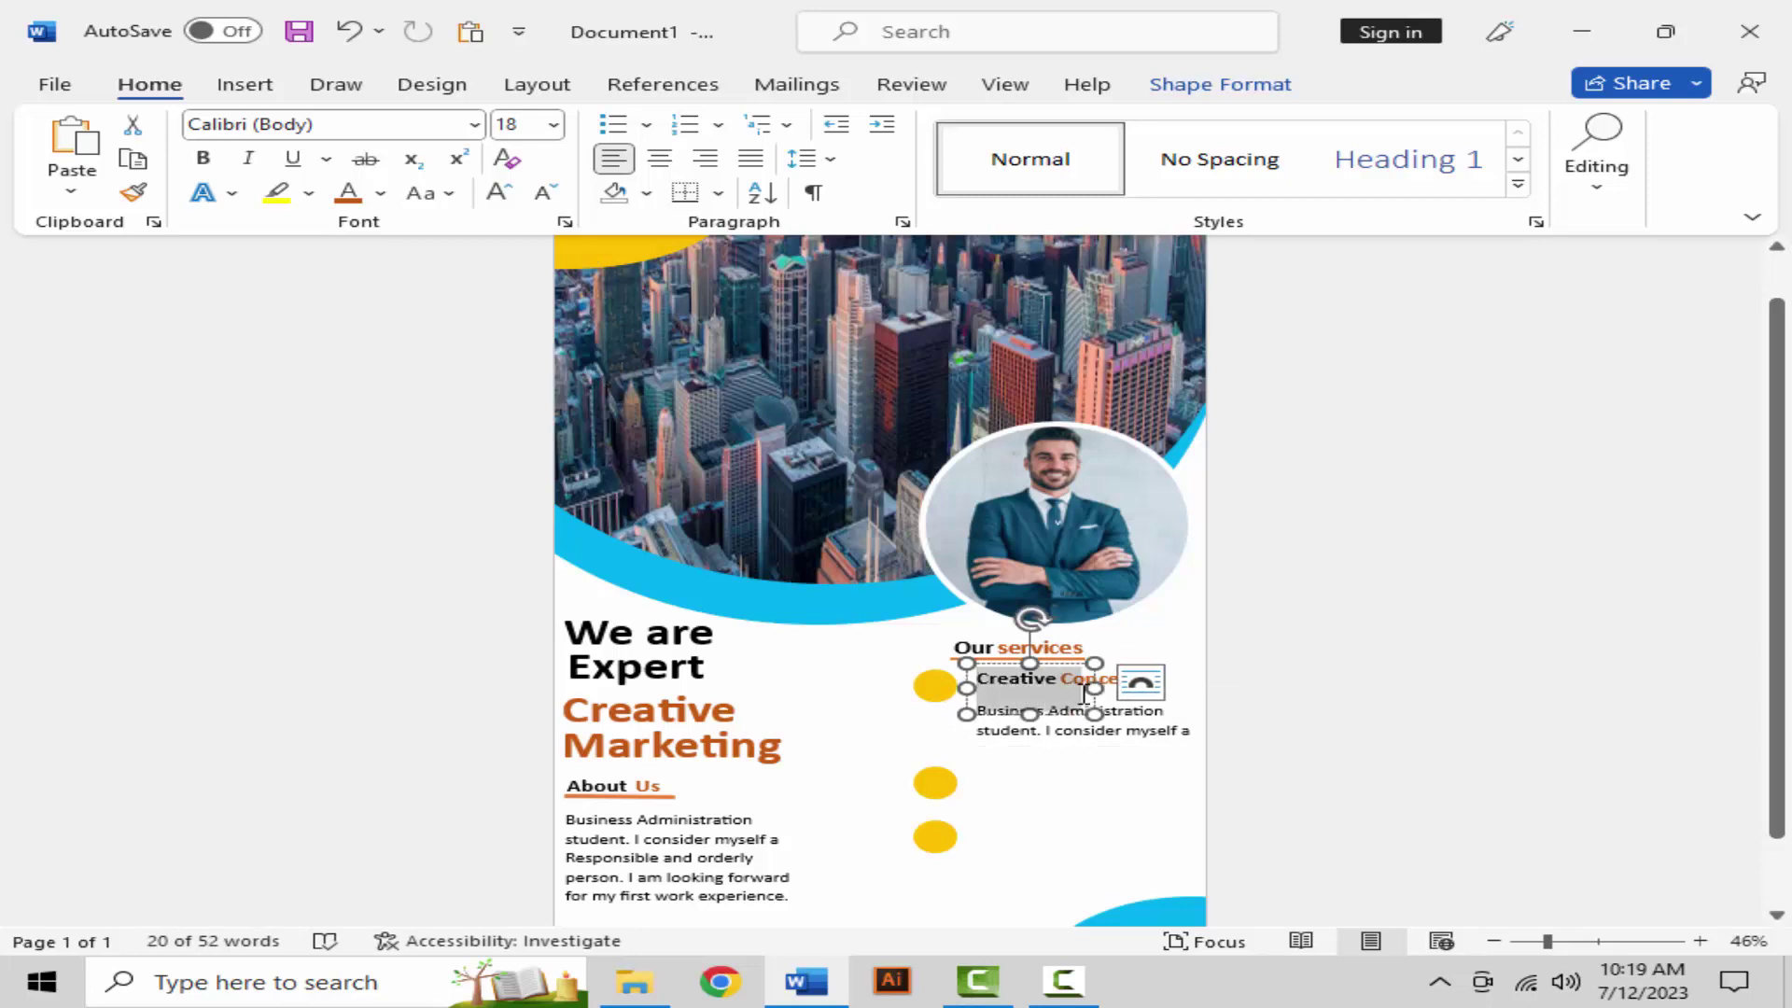
{"action": "left_click", "coordinate": [1188, 754]}
- Reposition the Creative Concept heading and align the description box neatly beneath it
{"action": "left_click", "coordinate": [1064, 690]}
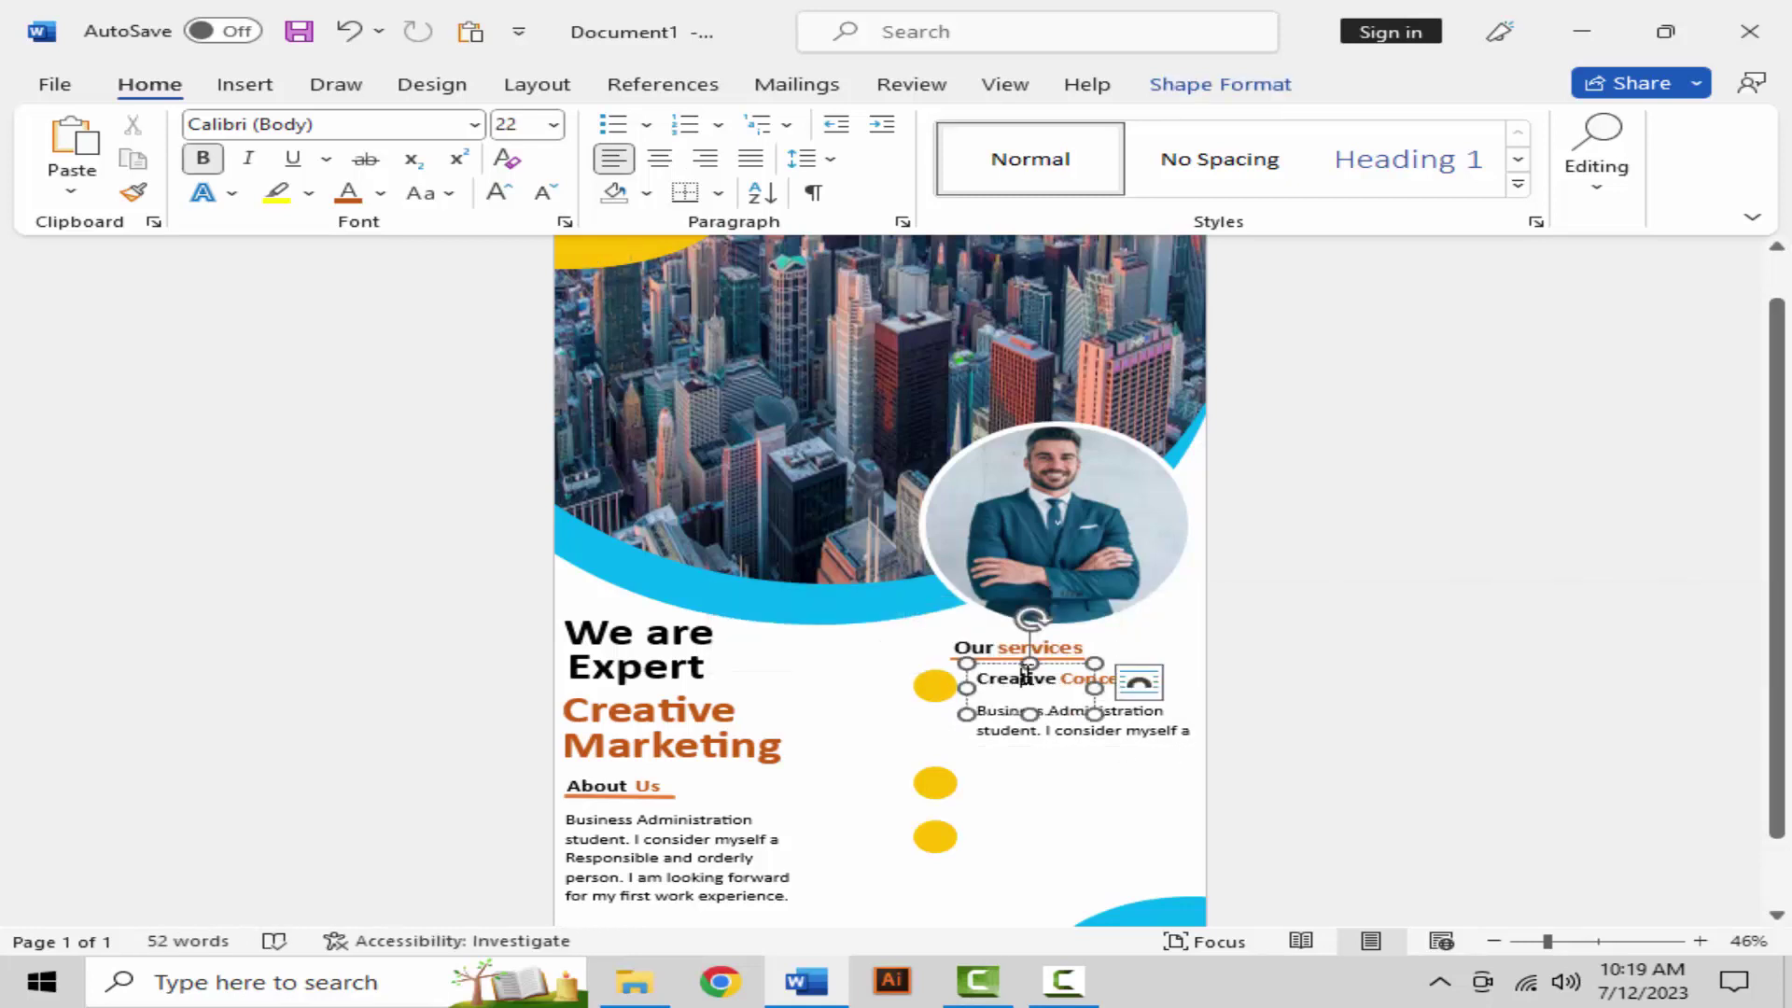
{"action": "left_click", "coordinate": [1299, 747]}
{"action": "left_click", "coordinate": [1000, 679]}
{"action": "left_click_drag", "start_coordinate": [996, 672], "coordinate": [1083, 664]}
{"action": "left_click", "coordinate": [1132, 663]}
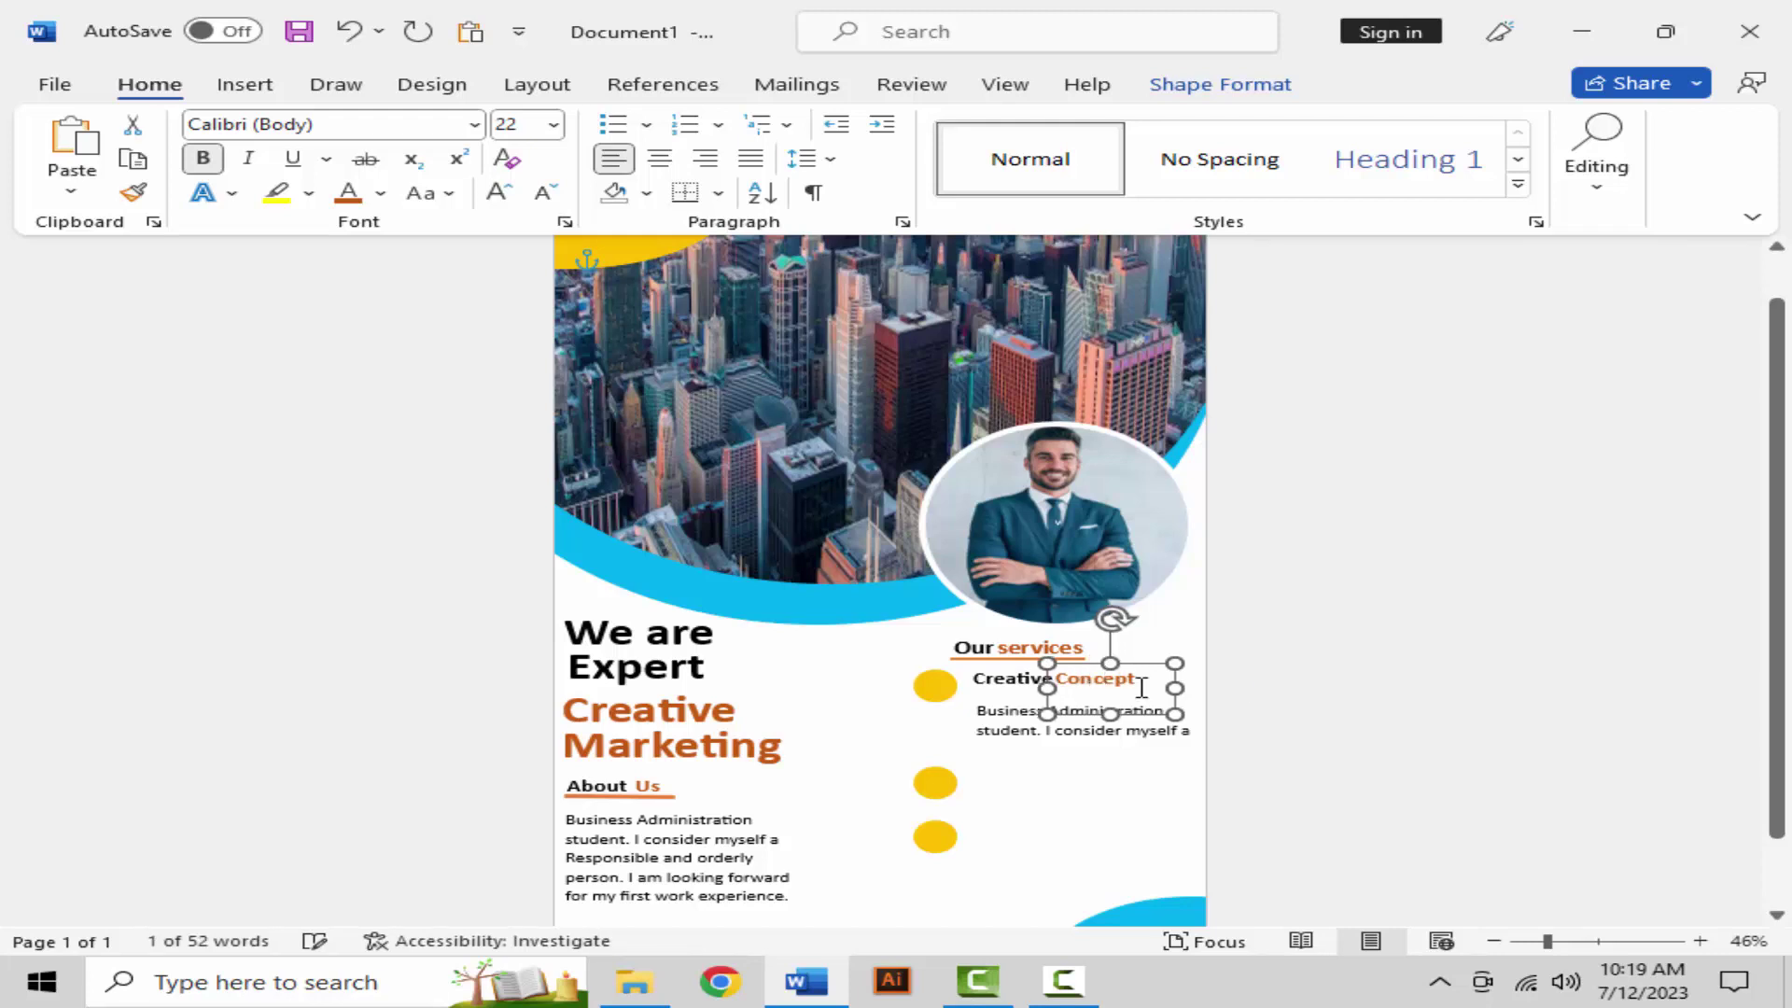
{"action": "left_click", "coordinate": [1272, 711]}
{"action": "left_click", "coordinate": [1010, 709]}
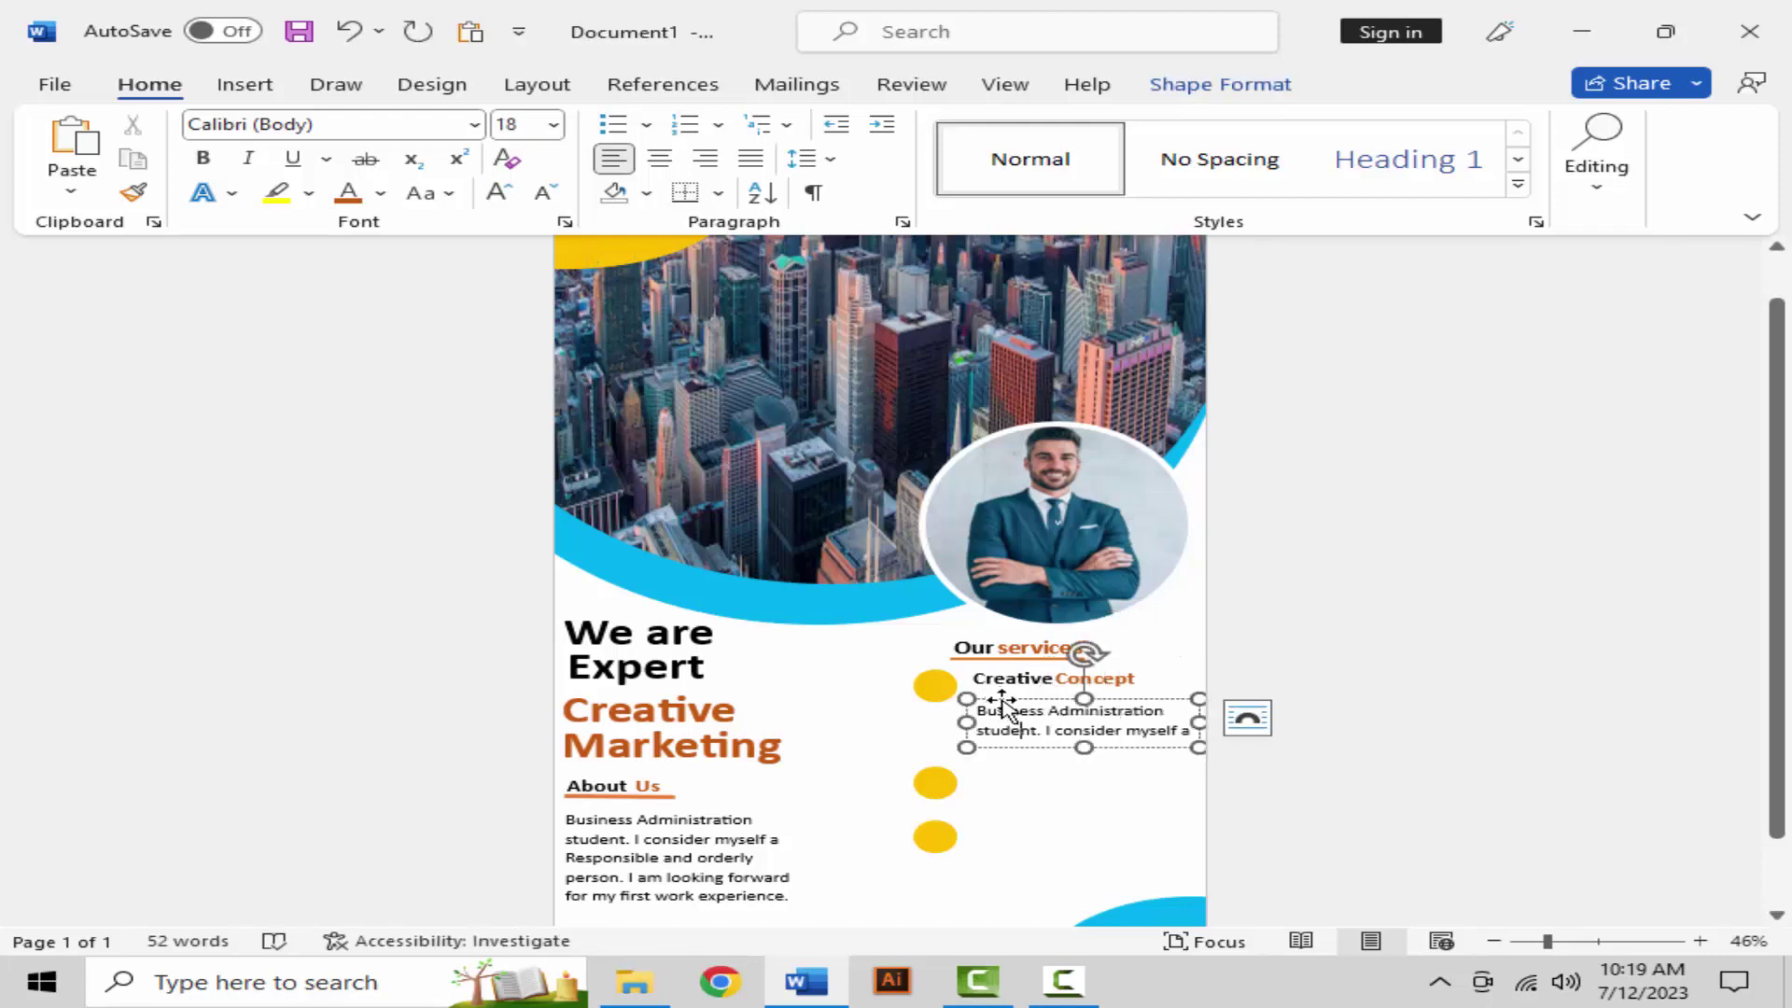
{"action": "left_click_drag", "start_coordinate": [1008, 705], "coordinate": [1003, 703]}
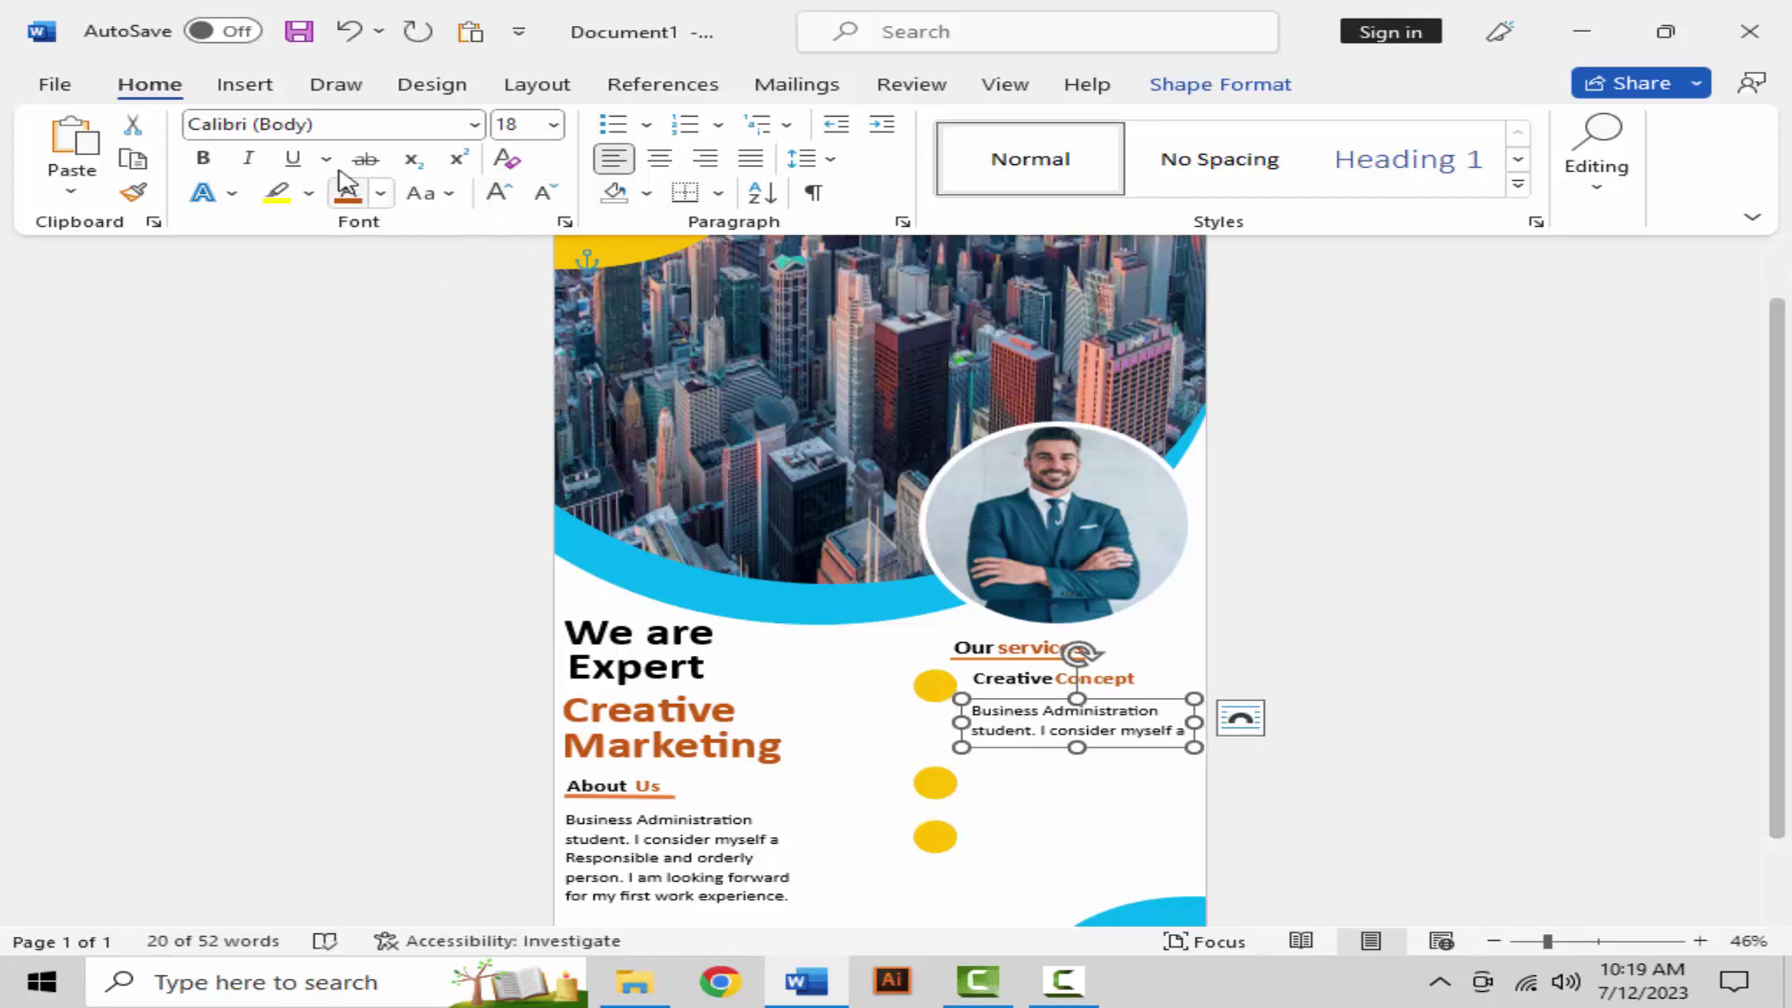
- Draw a straight line under 'Creative' and give it a 4½ pt weight
{"action": "left_click", "coordinate": [247, 86]}
{"action": "left_click", "coordinate": [392, 125]}
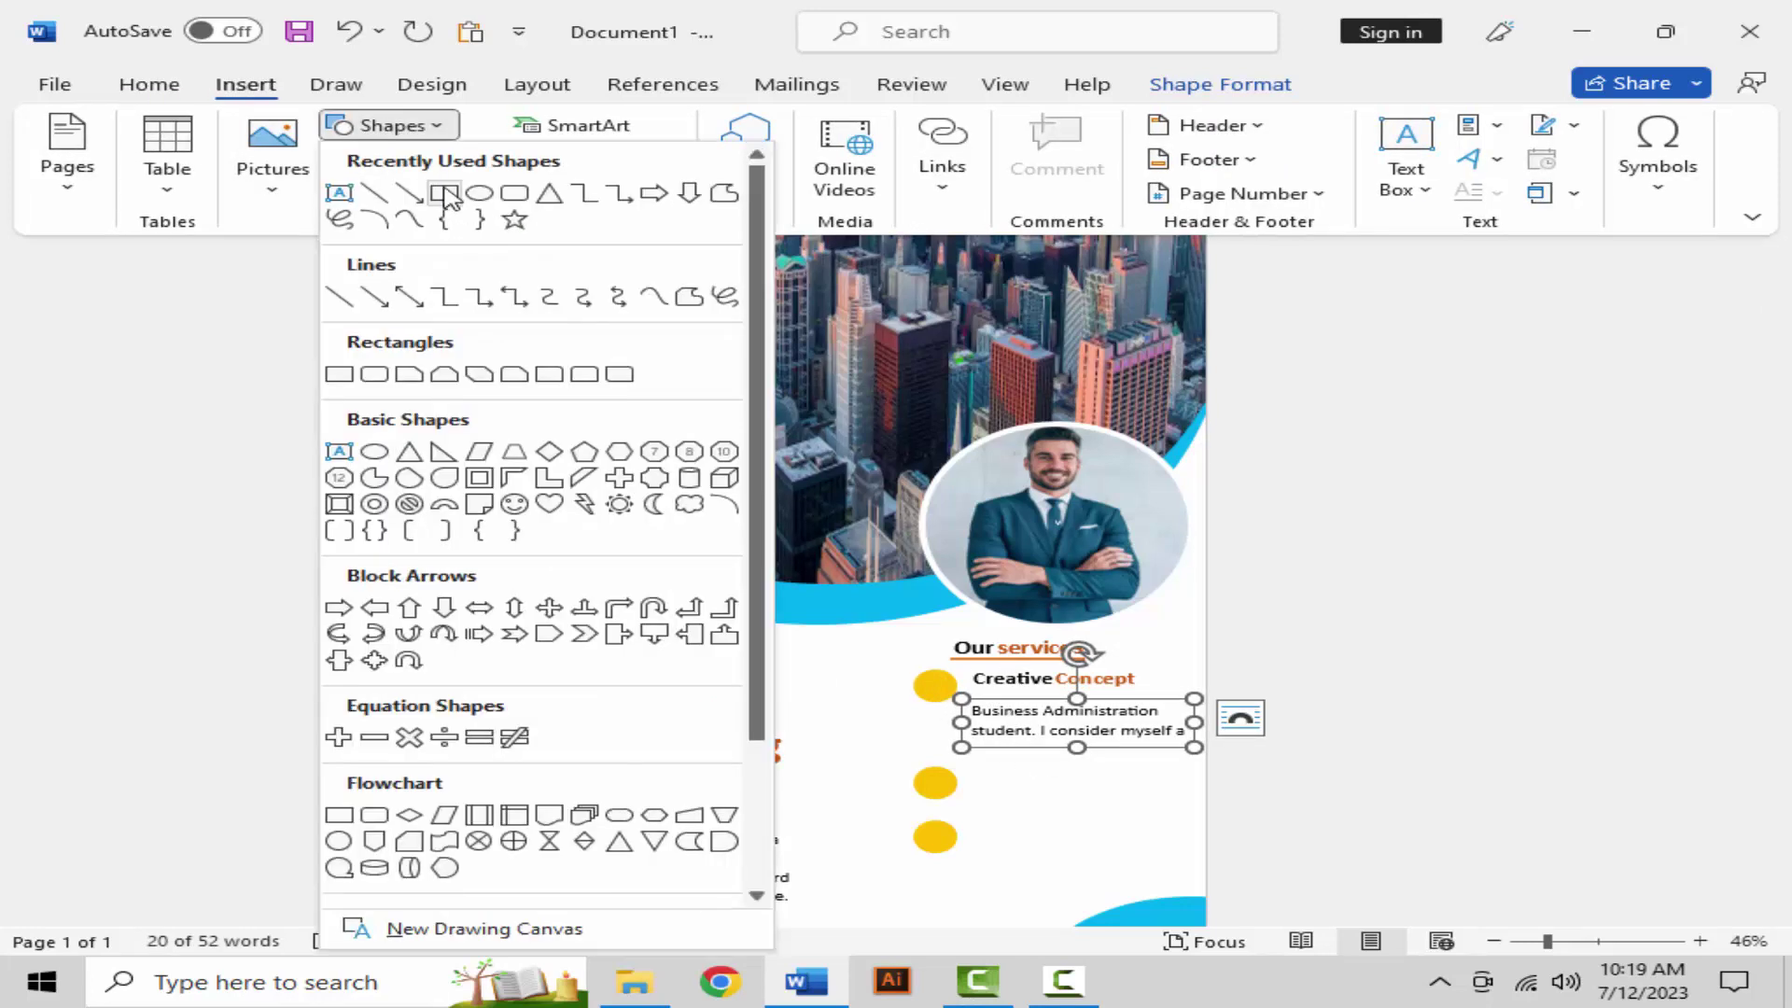
{"action": "left_click", "coordinate": [374, 193]}
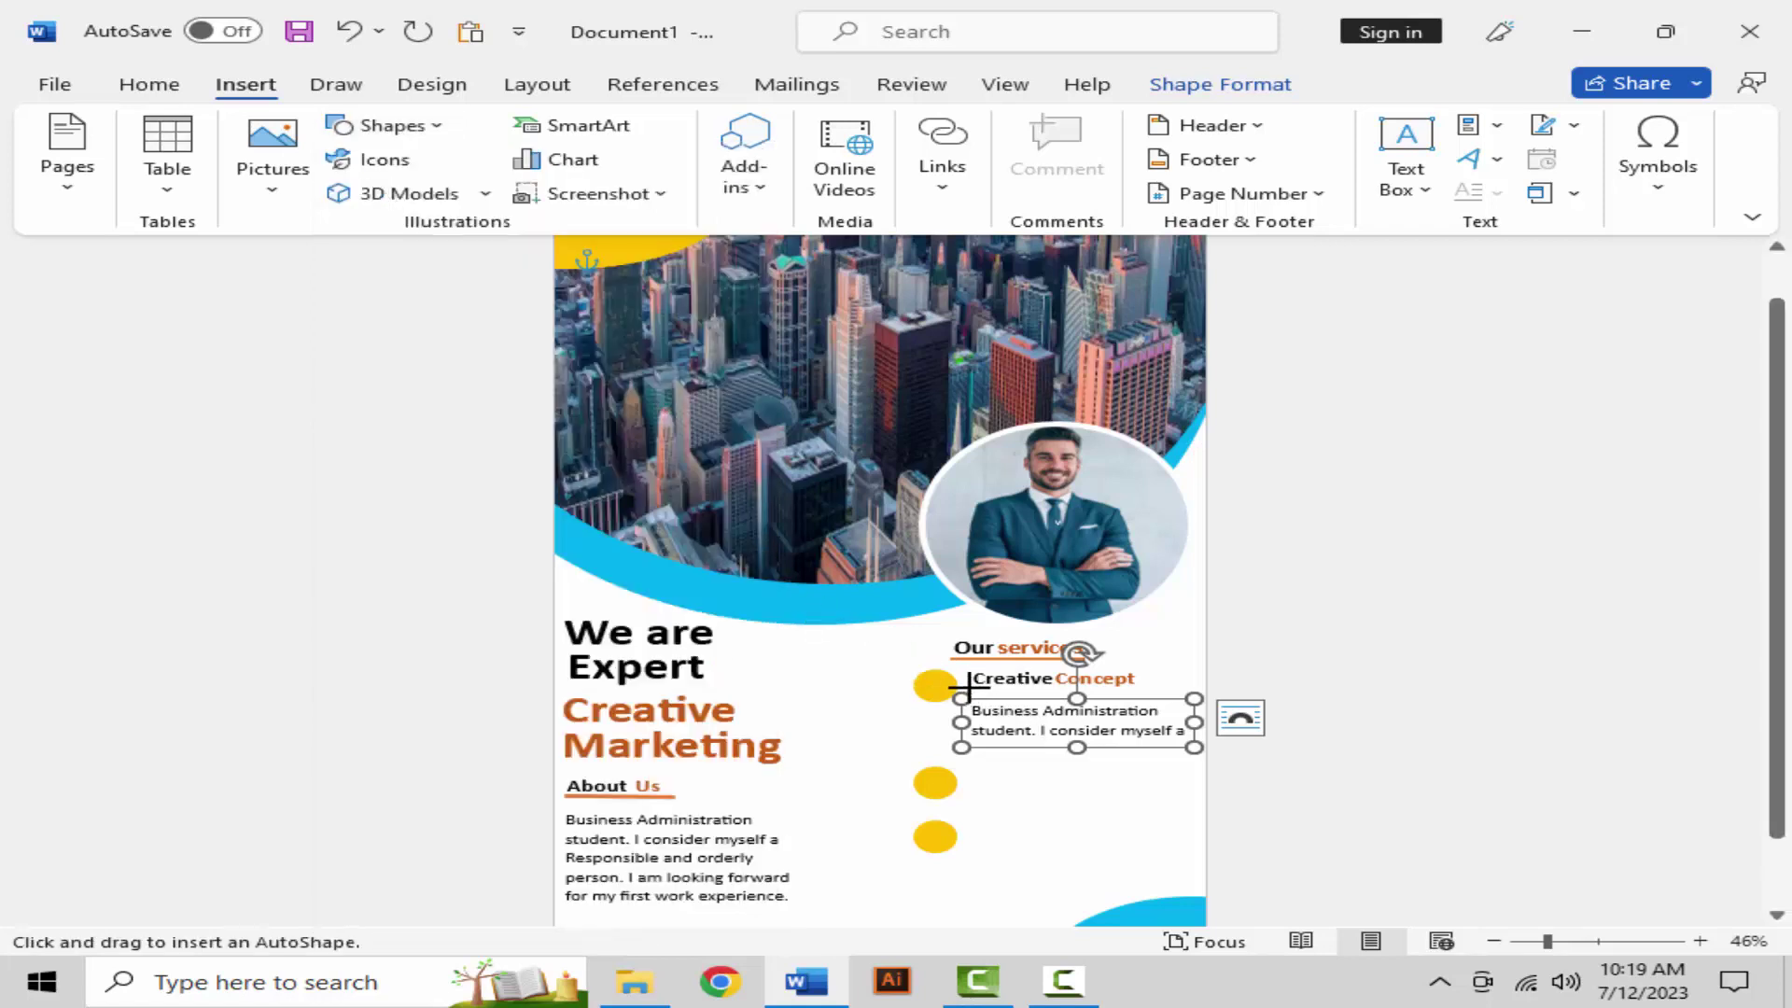
{"action": "left_click_drag", "start_coordinate": [968, 686], "coordinate": [1040, 688]}
{"action": "left_click", "coordinate": [602, 161]}
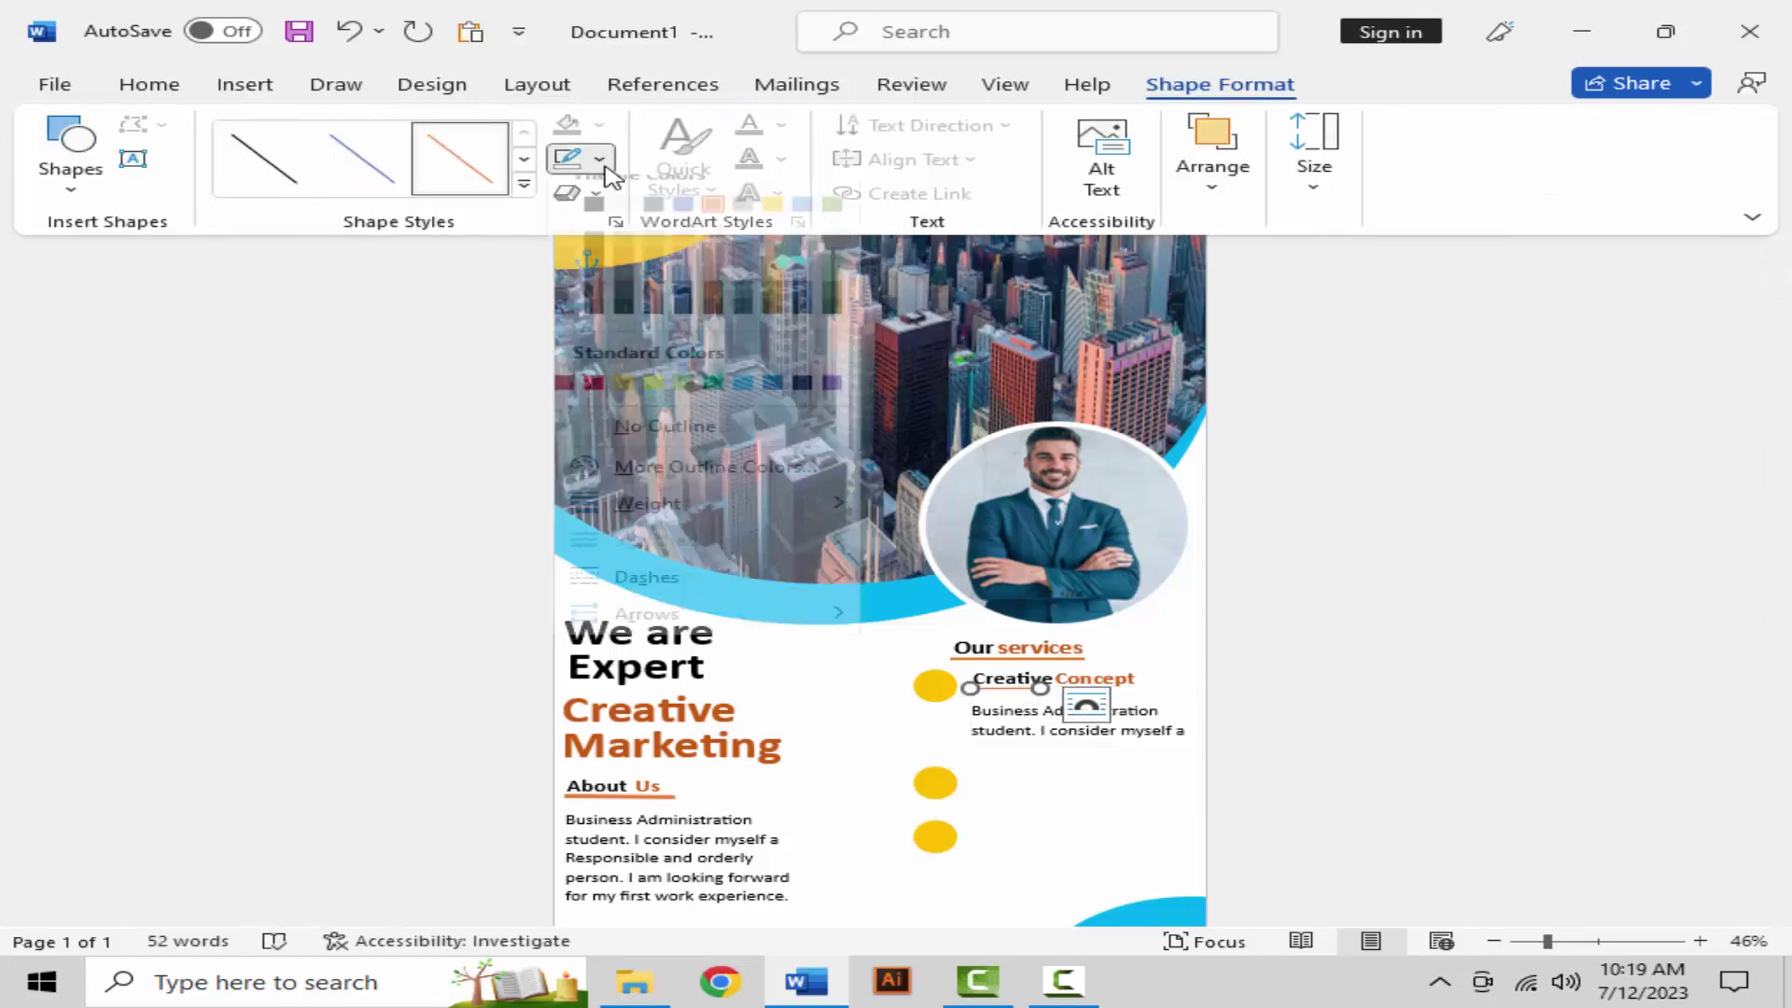
{"action": "mouse_move", "coordinate": [646, 524]}
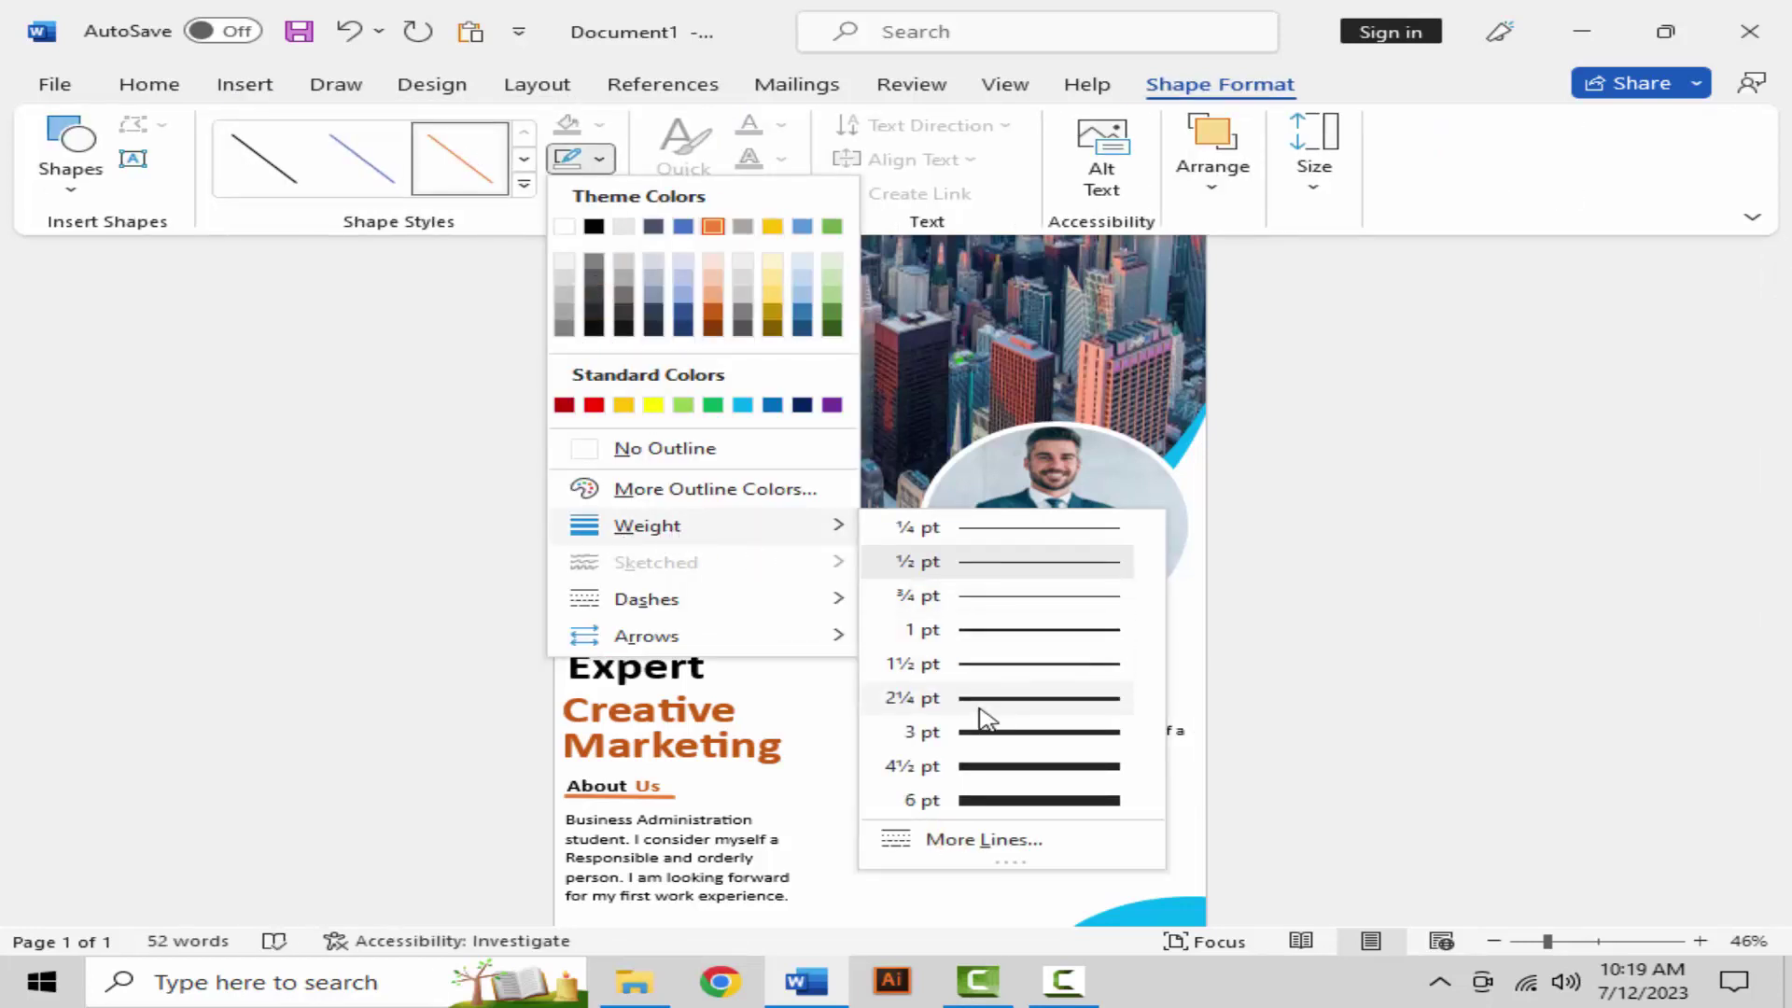
{"action": "left_click", "coordinate": [1024, 768]}
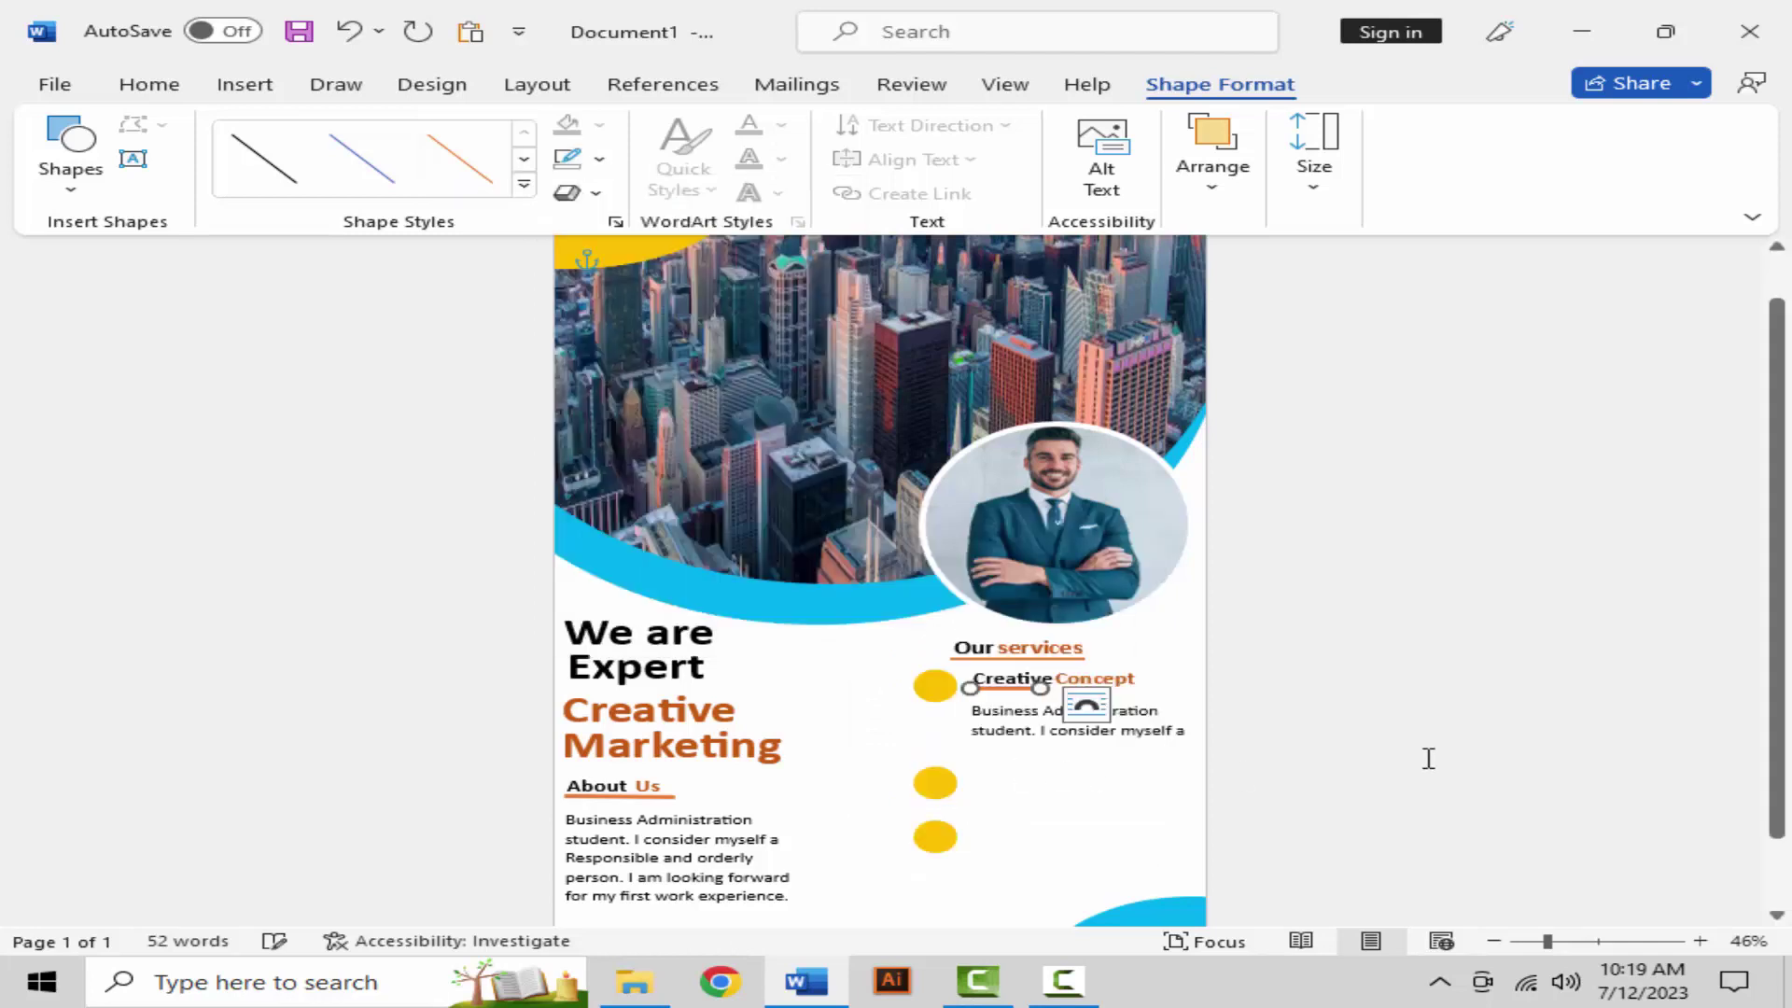
{"action": "left_click", "coordinate": [1409, 719]}
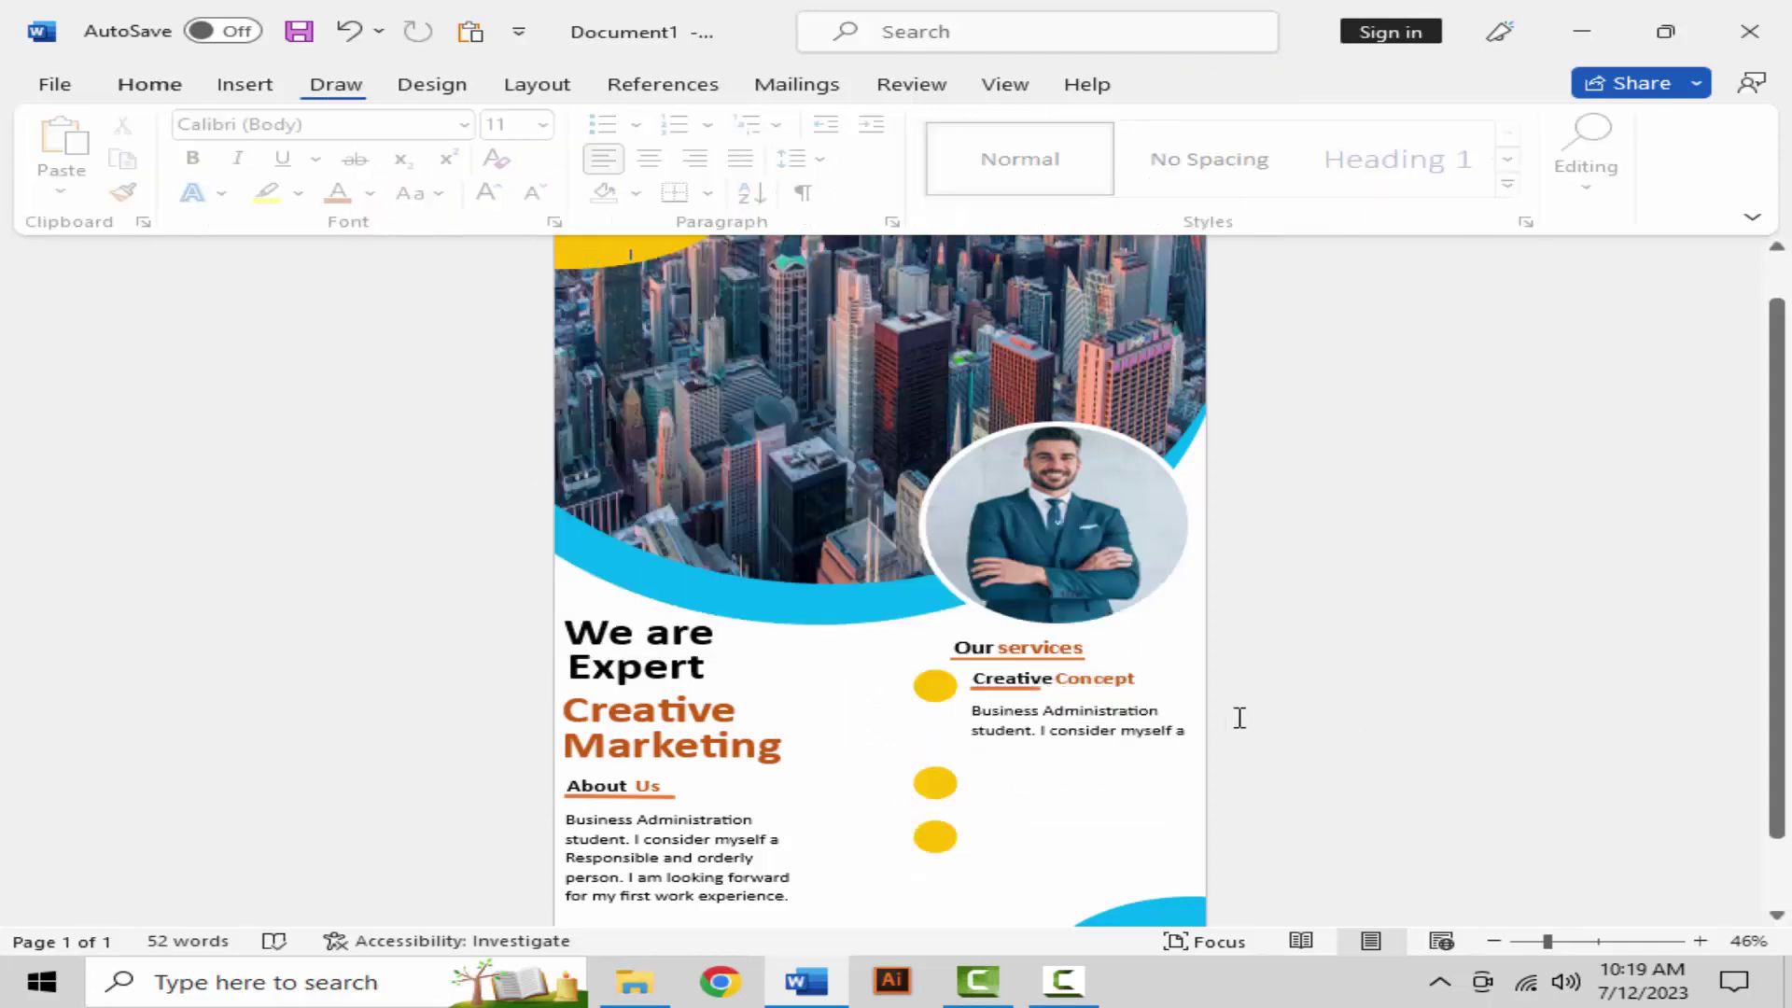
{"action": "left_click", "coordinate": [1024, 691]}
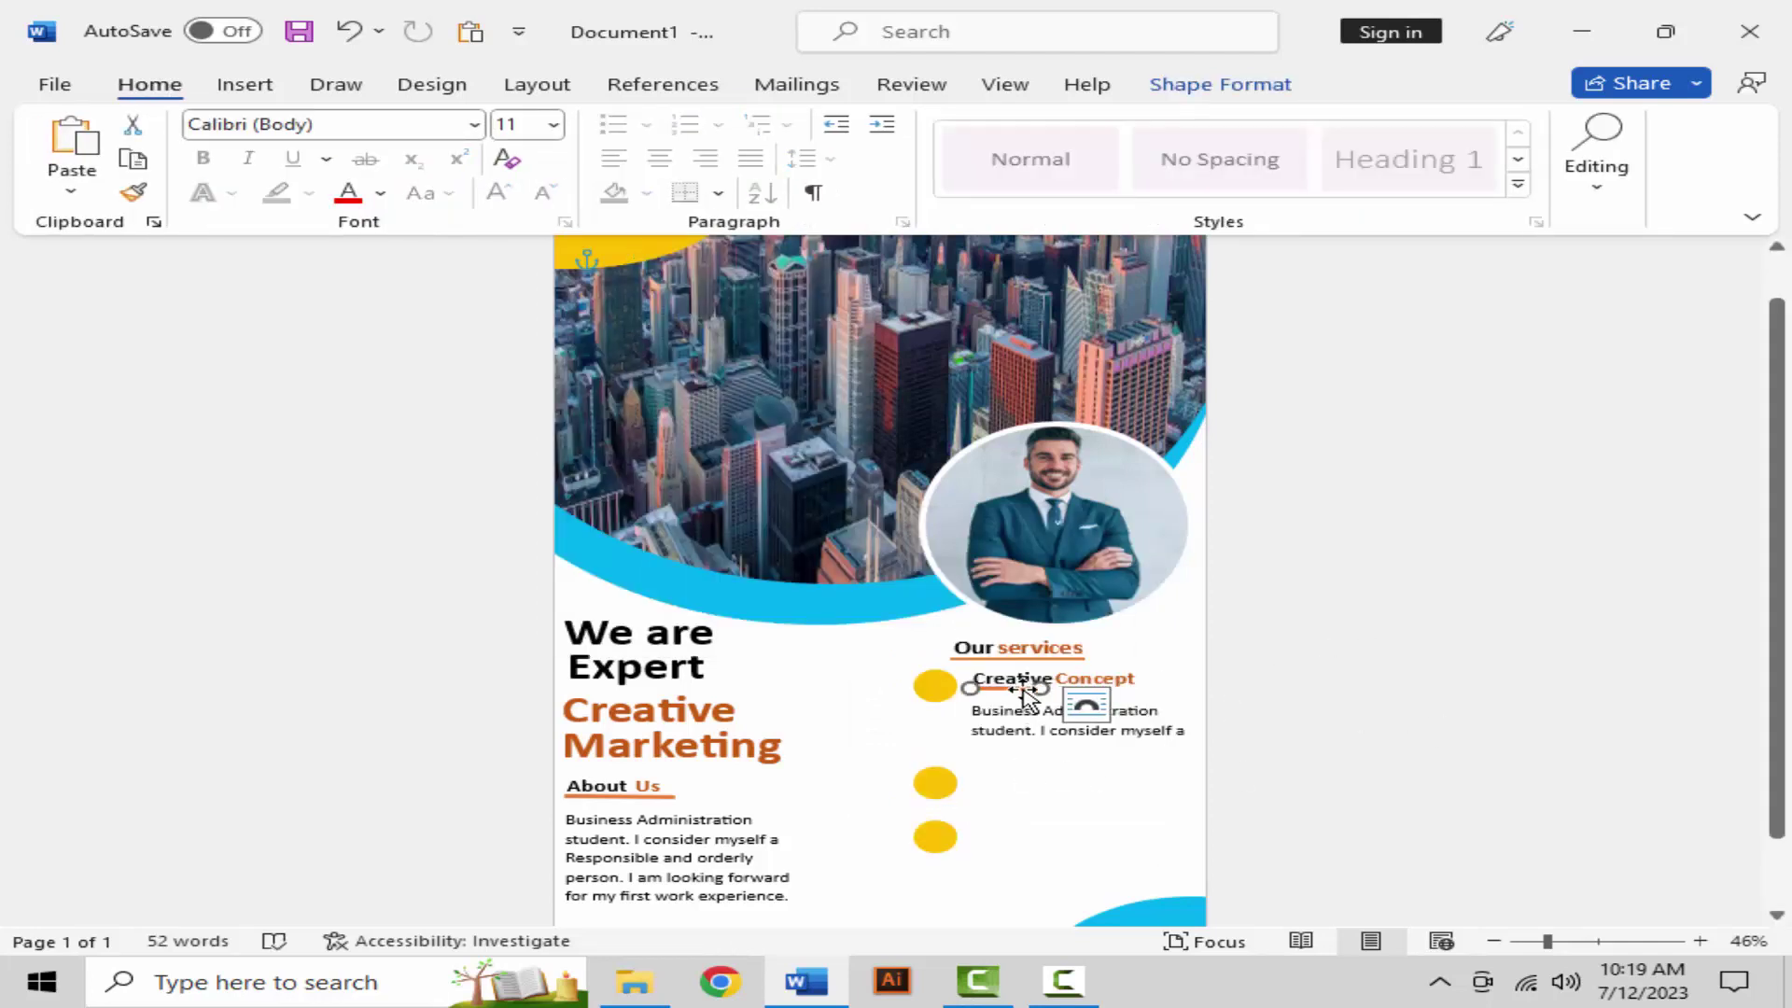
{"action": "left_click", "coordinate": [1275, 663]}
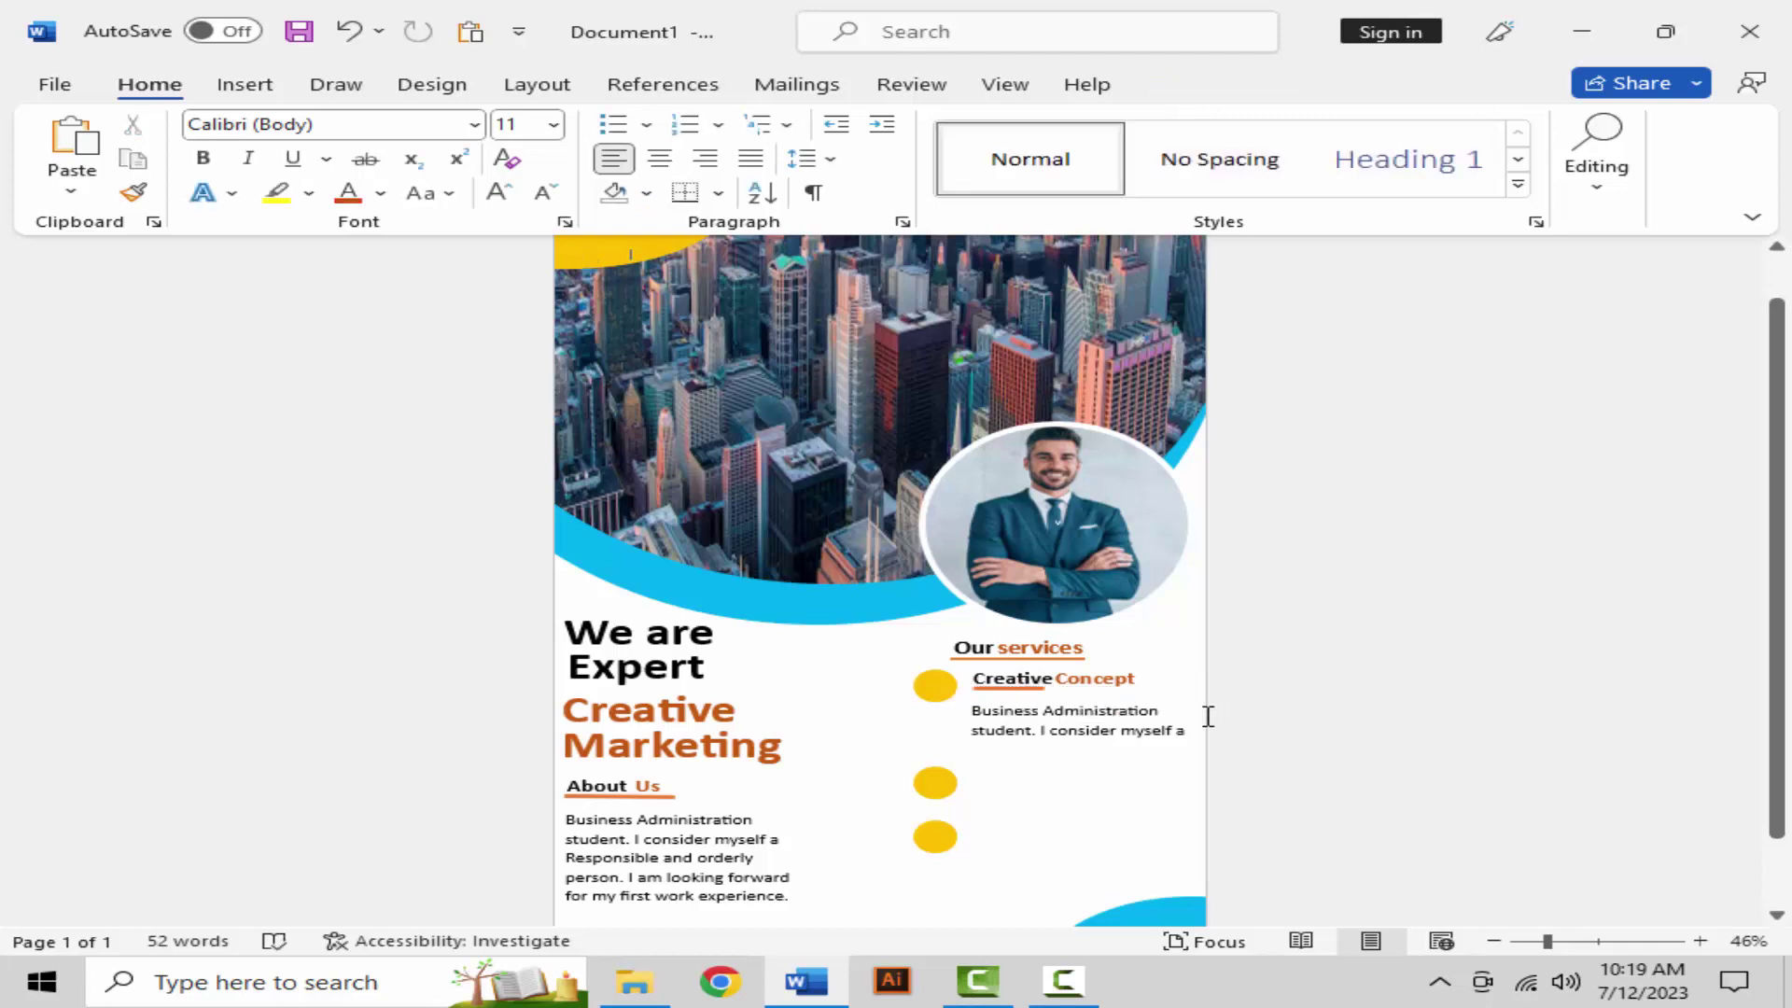
- Delete the extra yellow dot, leaving the second yellow dot in place
{"action": "left_click", "coordinate": [934, 836]}
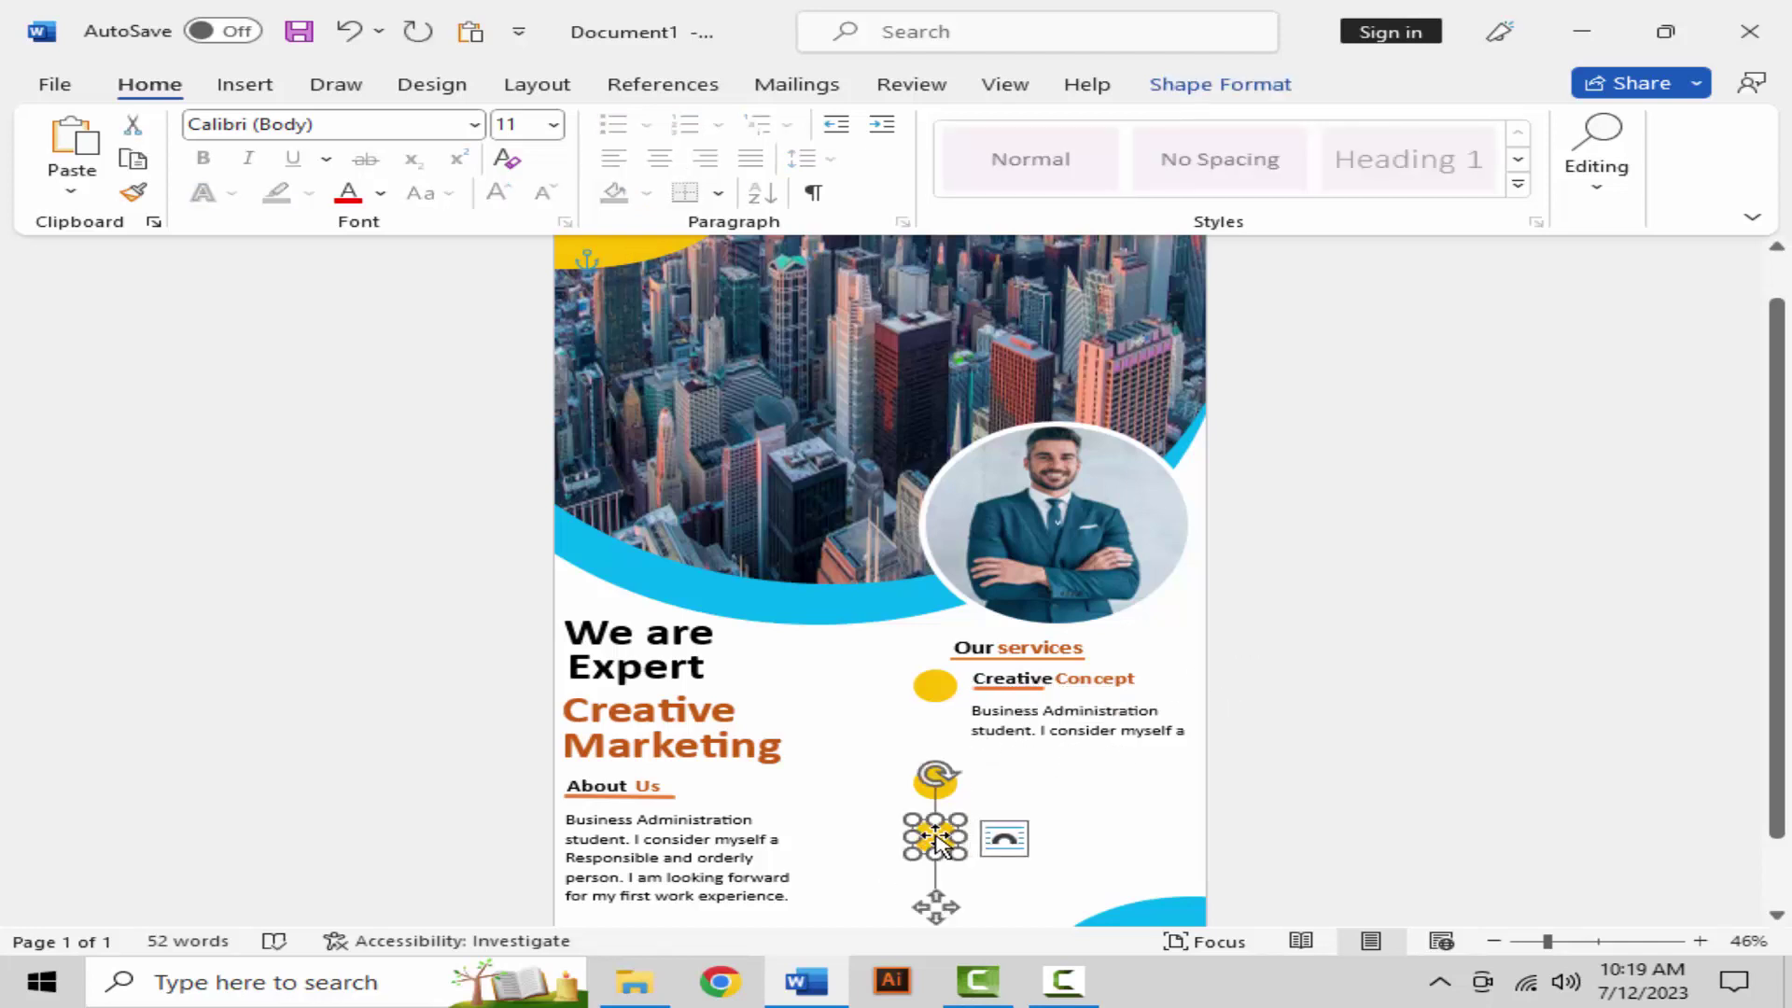
{"action": "key", "text": "Delete"}
{"action": "left_click", "coordinate": [936, 784]}
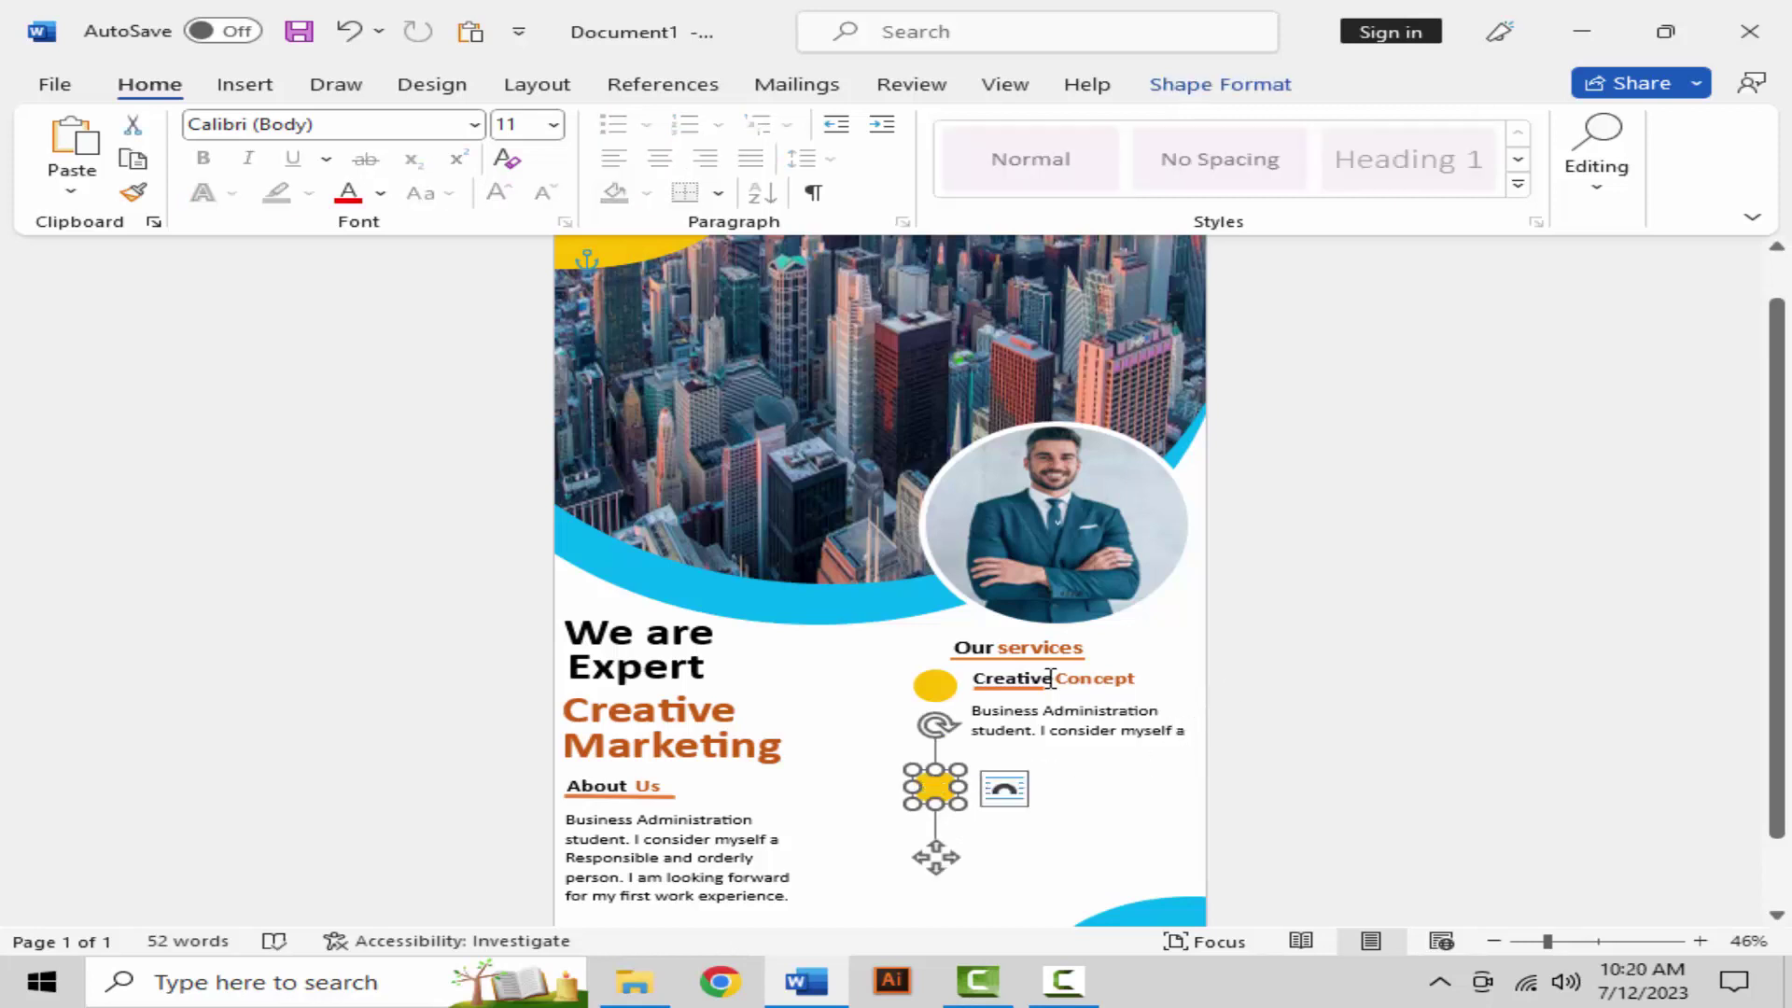
- Paste a copy of the Creative Concept heading beside the second yellow dot, removing Creative and shortening it
{"action": "left_click", "coordinate": [1006, 677]}
{"action": "double_click", "coordinate": [1006, 672]}
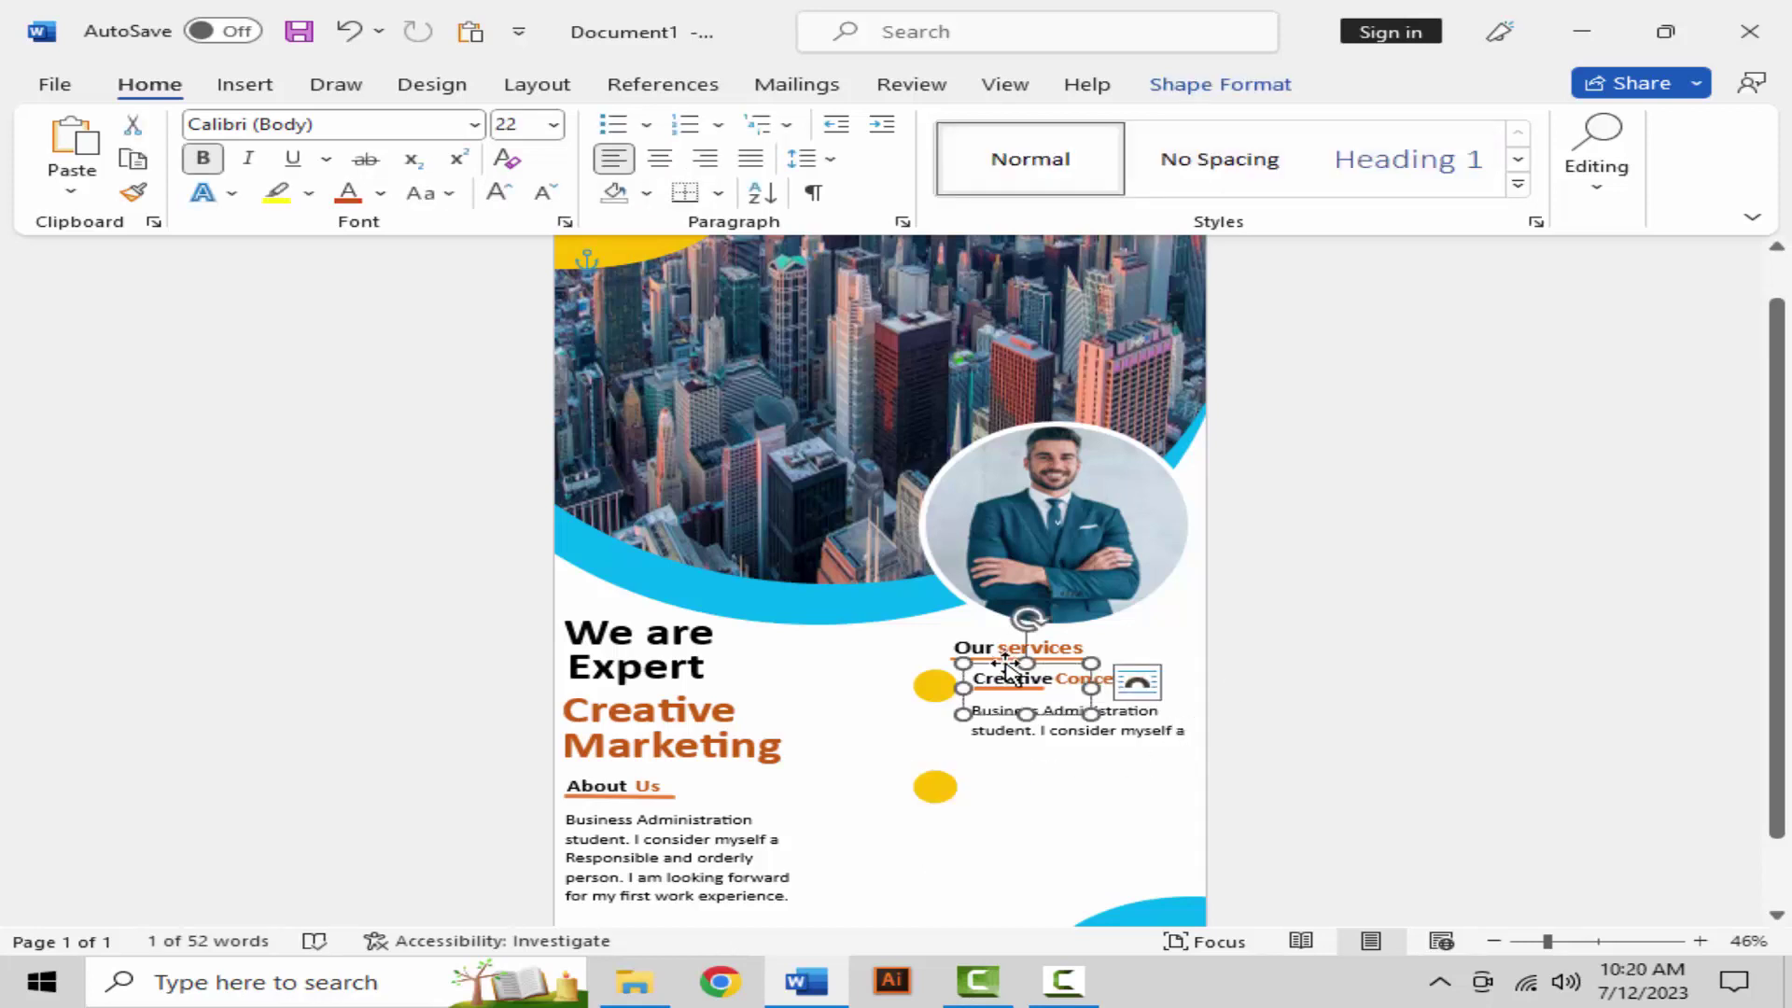
{"action": "right_click", "coordinate": [1007, 670]}
{"action": "left_click", "coordinate": [1082, 347]}
{"action": "right_click", "coordinate": [1349, 480]}
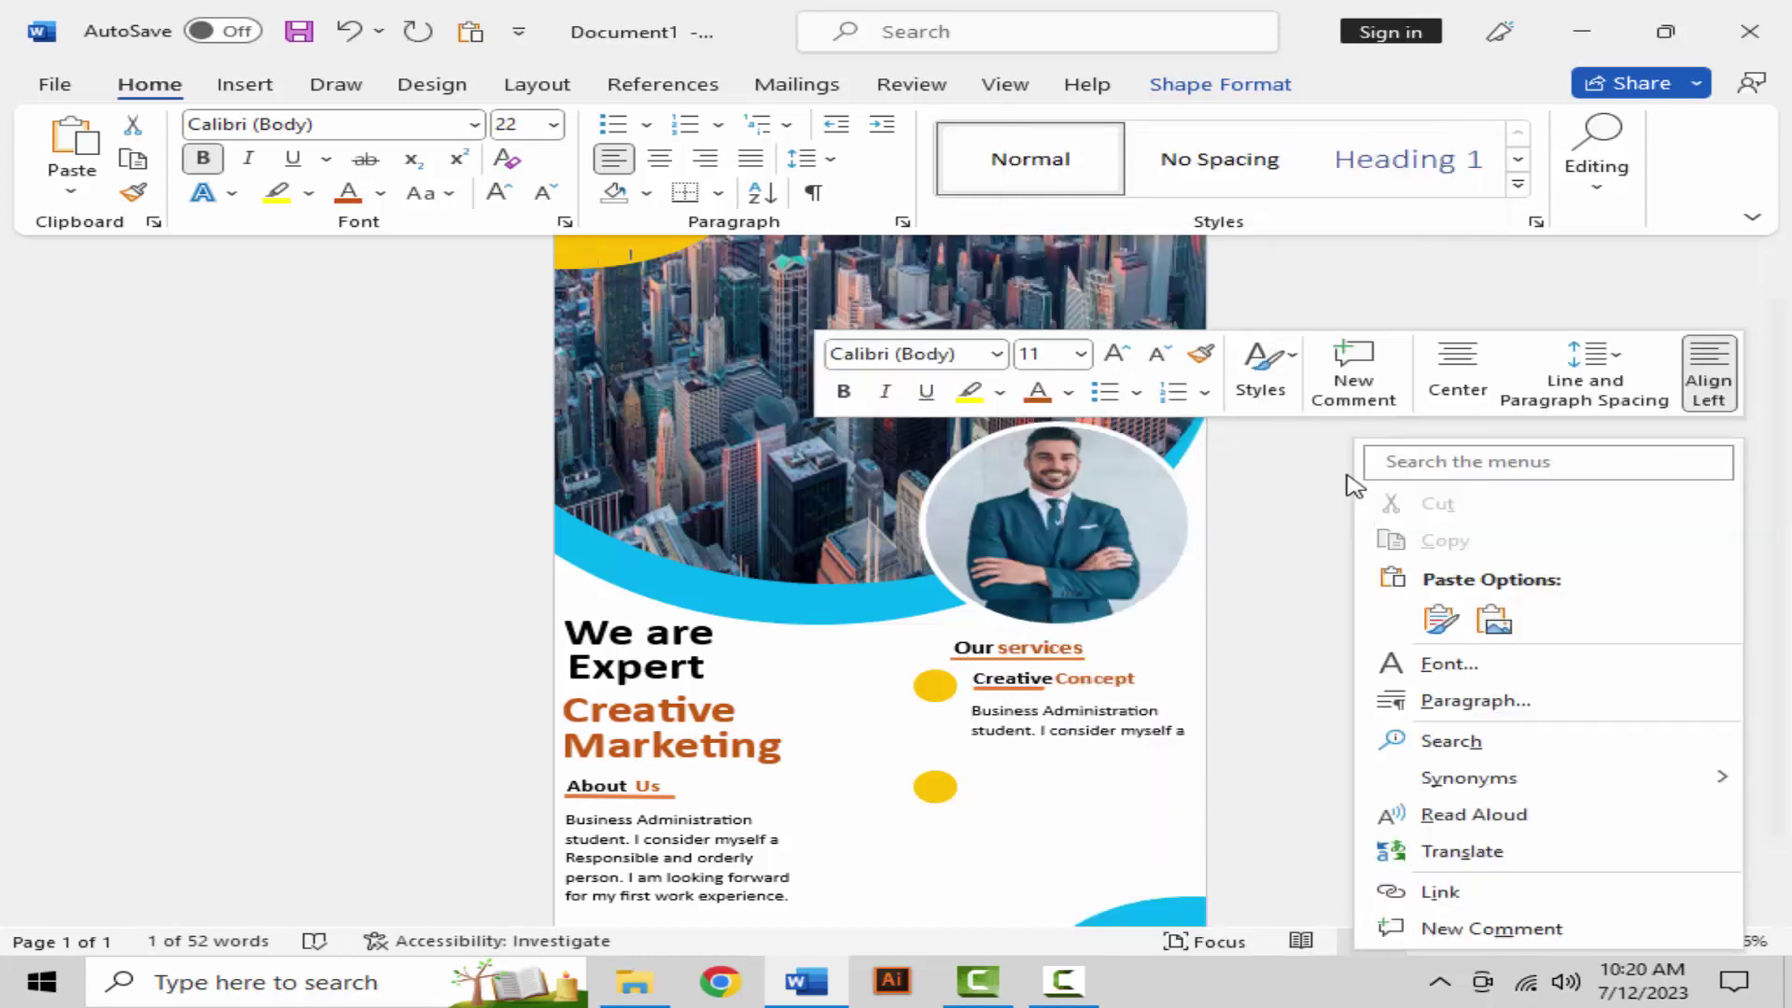
{"action": "left_click", "coordinate": [1440, 619]}
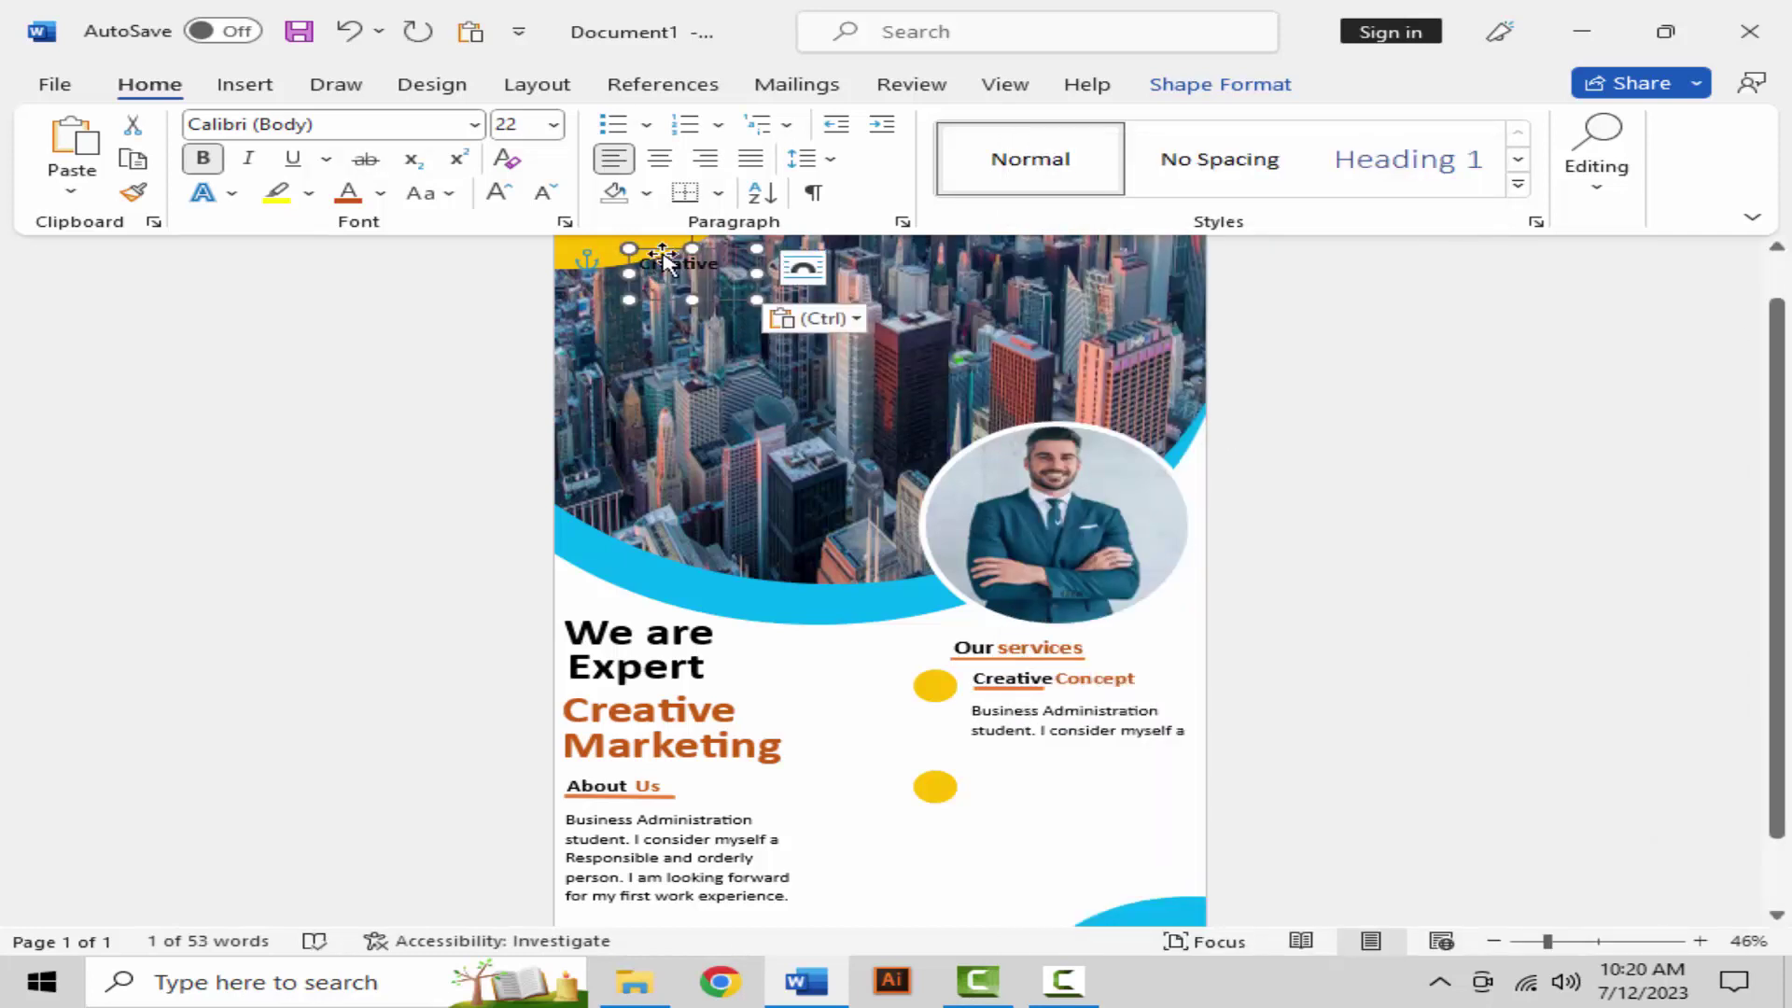
{"action": "left_click_drag", "start_coordinate": [663, 258], "coordinate": [978, 774]}
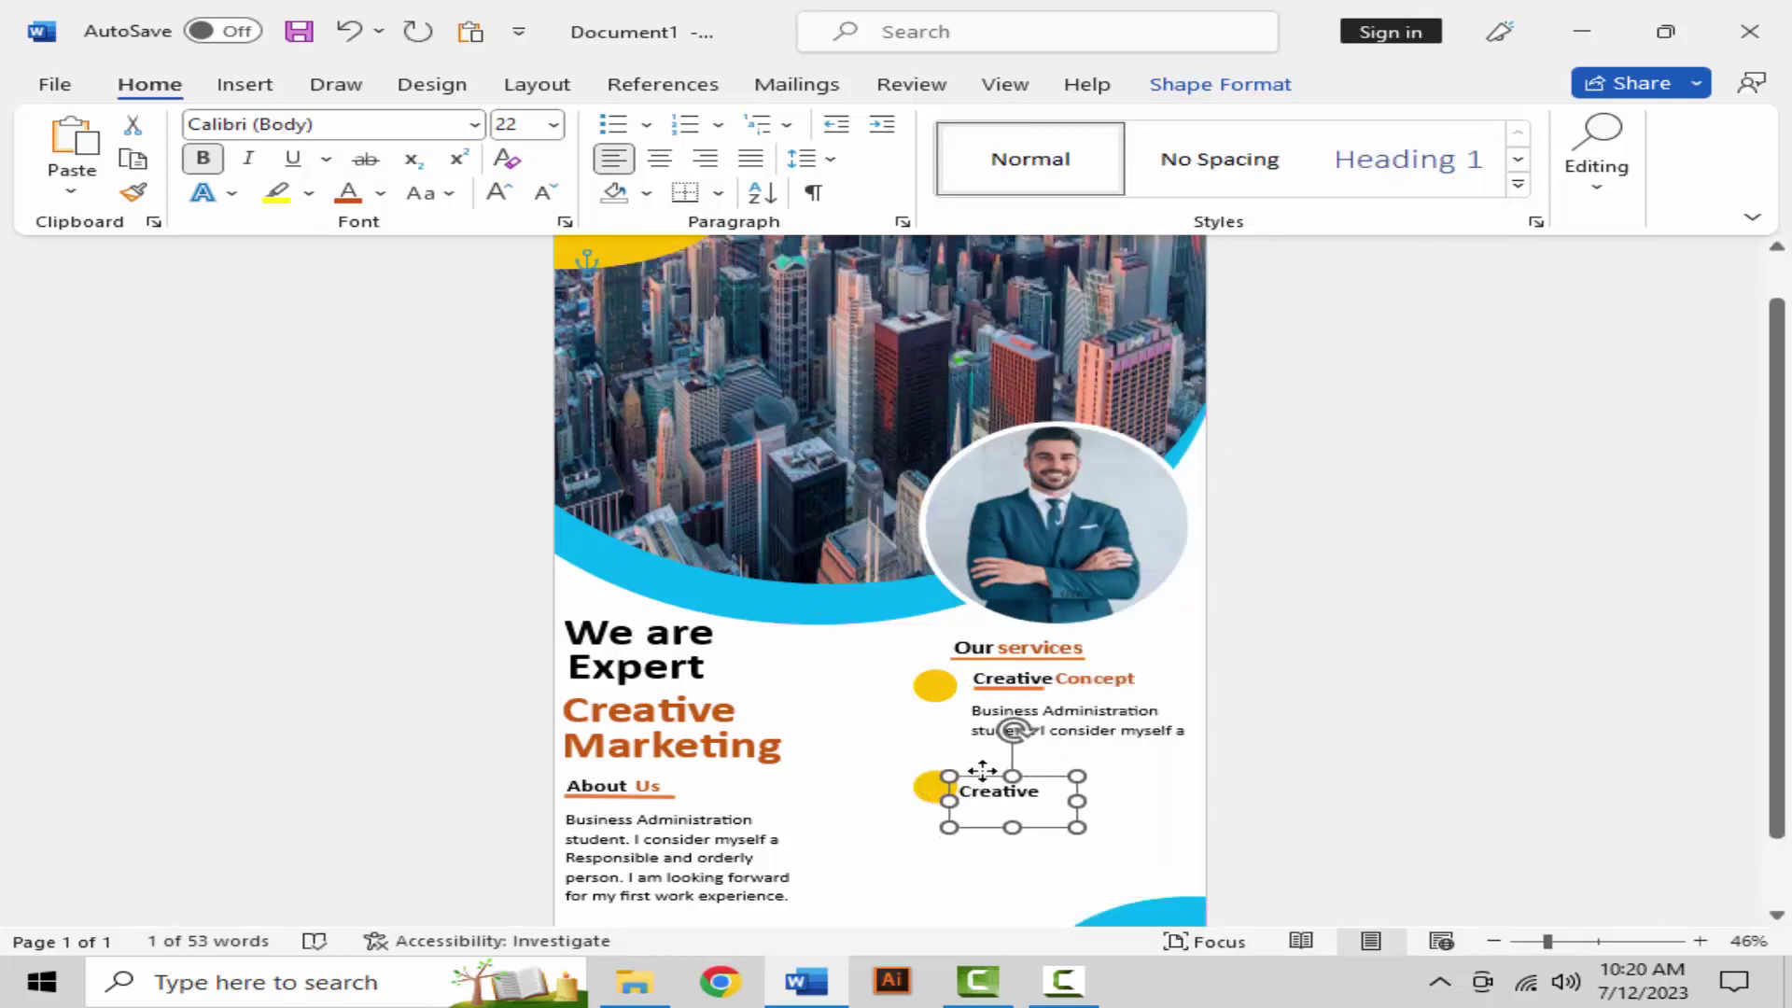
{"action": "mouse_move", "coordinate": [982, 770]}
{"action": "left_mouse_down"}
{"action": "mouse_move", "coordinate": [998, 759]}
{"action": "mouse_move", "coordinate": [944, 776]}
{"action": "left_mouse_up"}
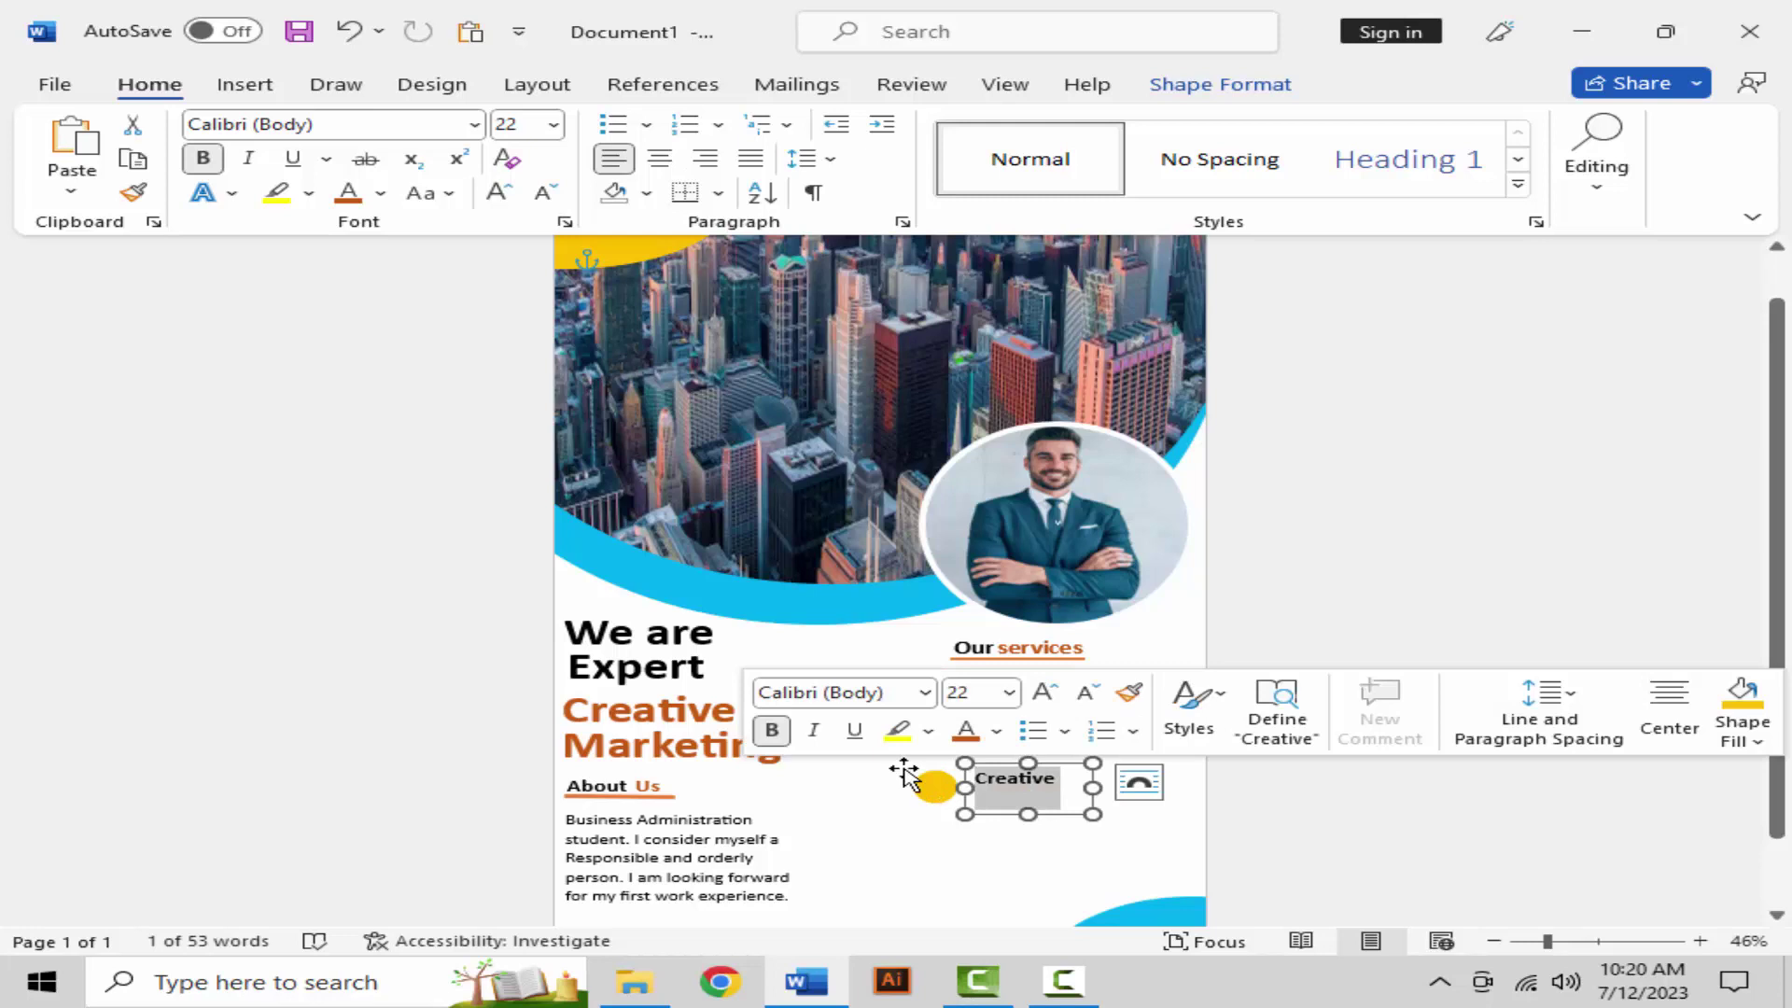
{"action": "key", "text": "Delete"}
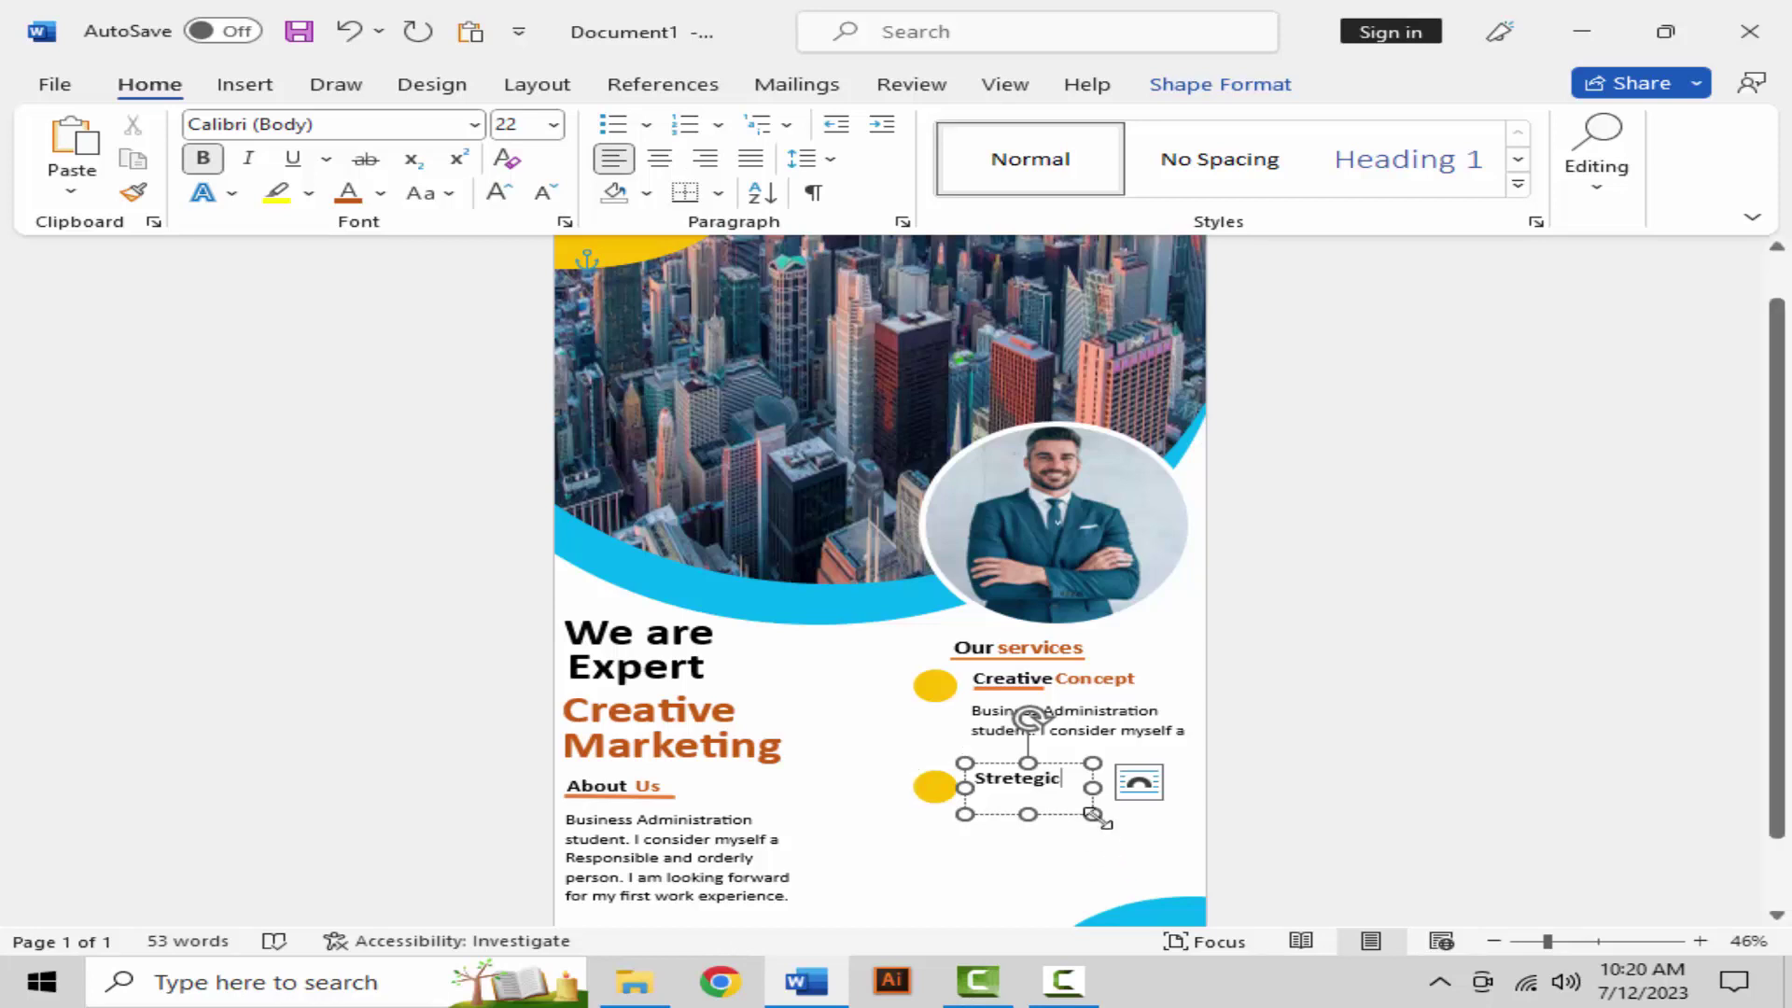
{"action": "left_click_drag", "start_coordinate": [1028, 808], "coordinate": [1073, 783]}
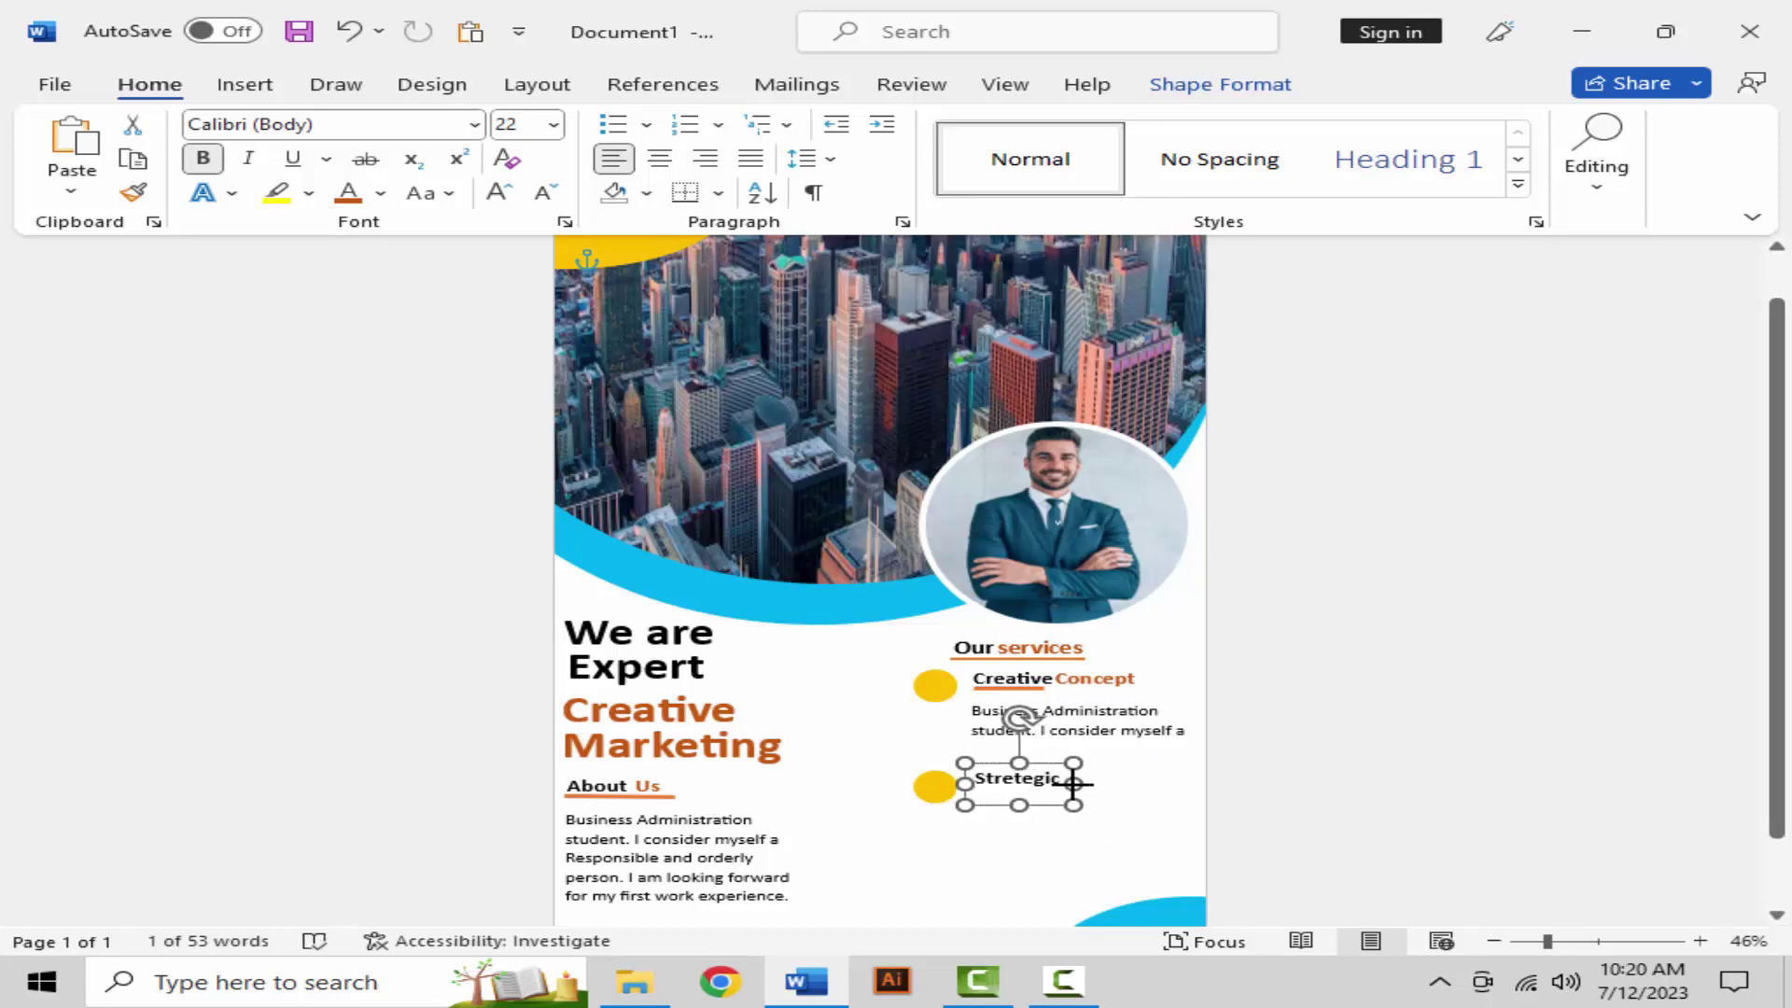
{"action": "left_click", "coordinate": [1389, 810]}
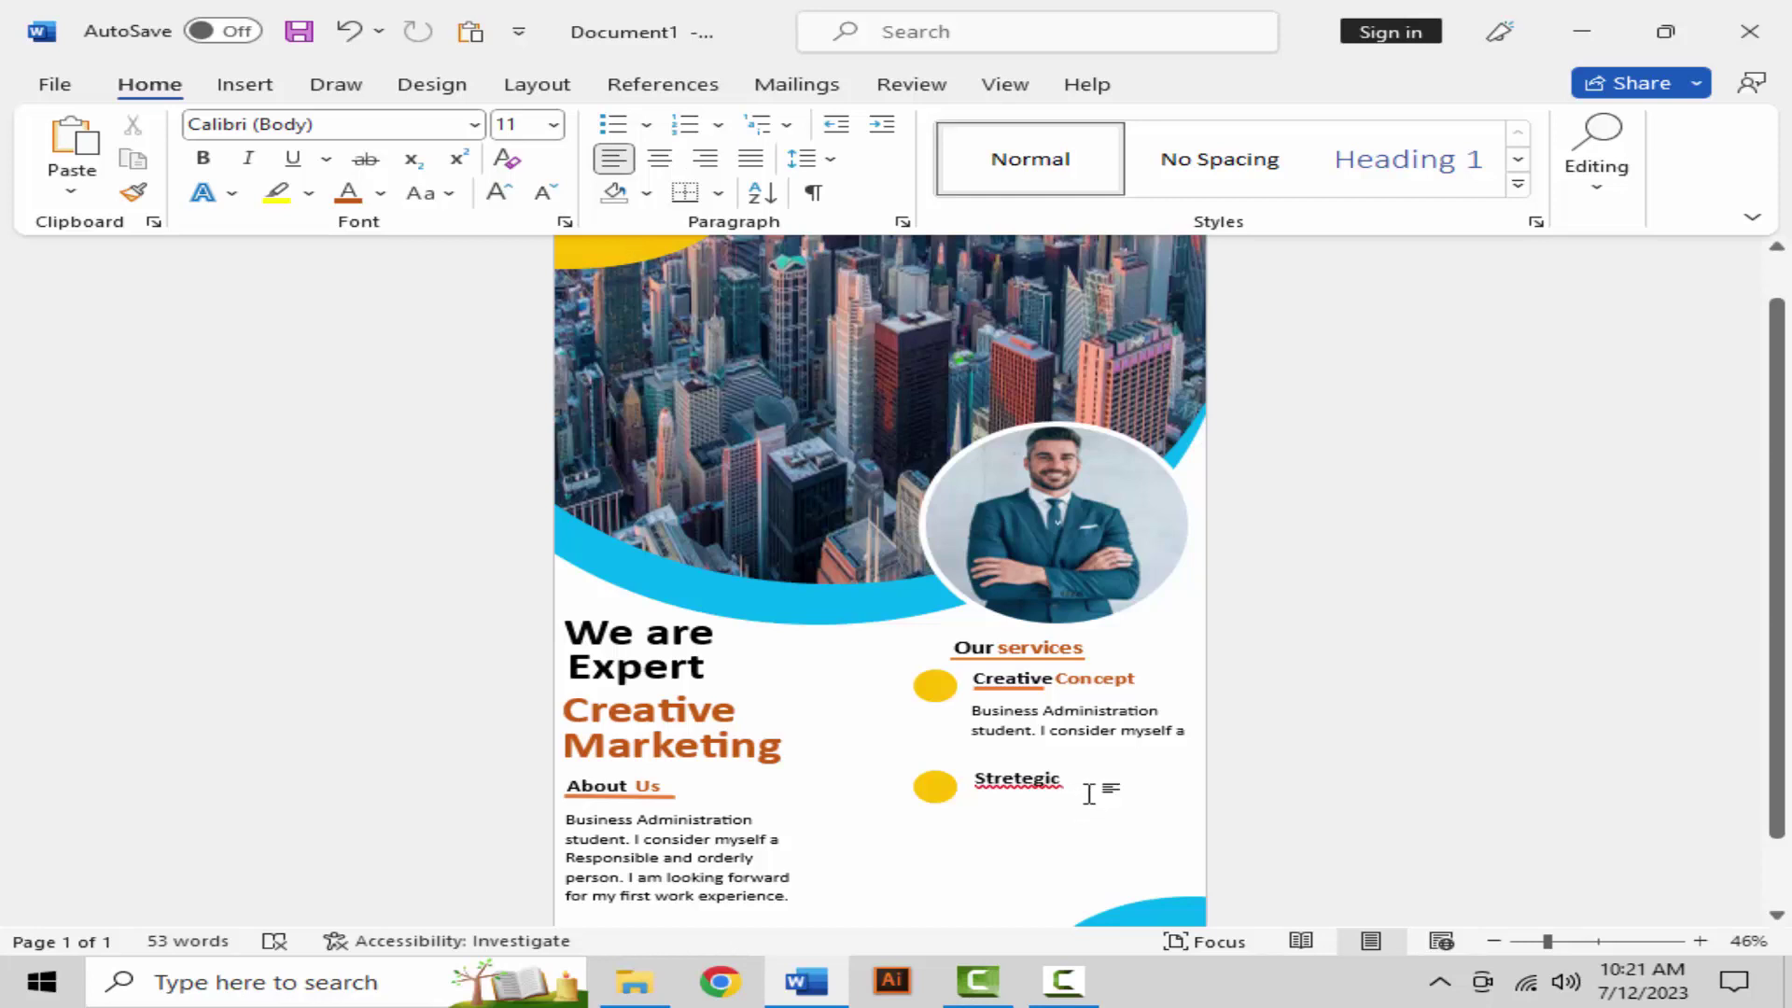
- Correct the misspelling to Strategic and nudge the Strategic text box into position
{"action": "right_click", "coordinate": [1010, 780]}
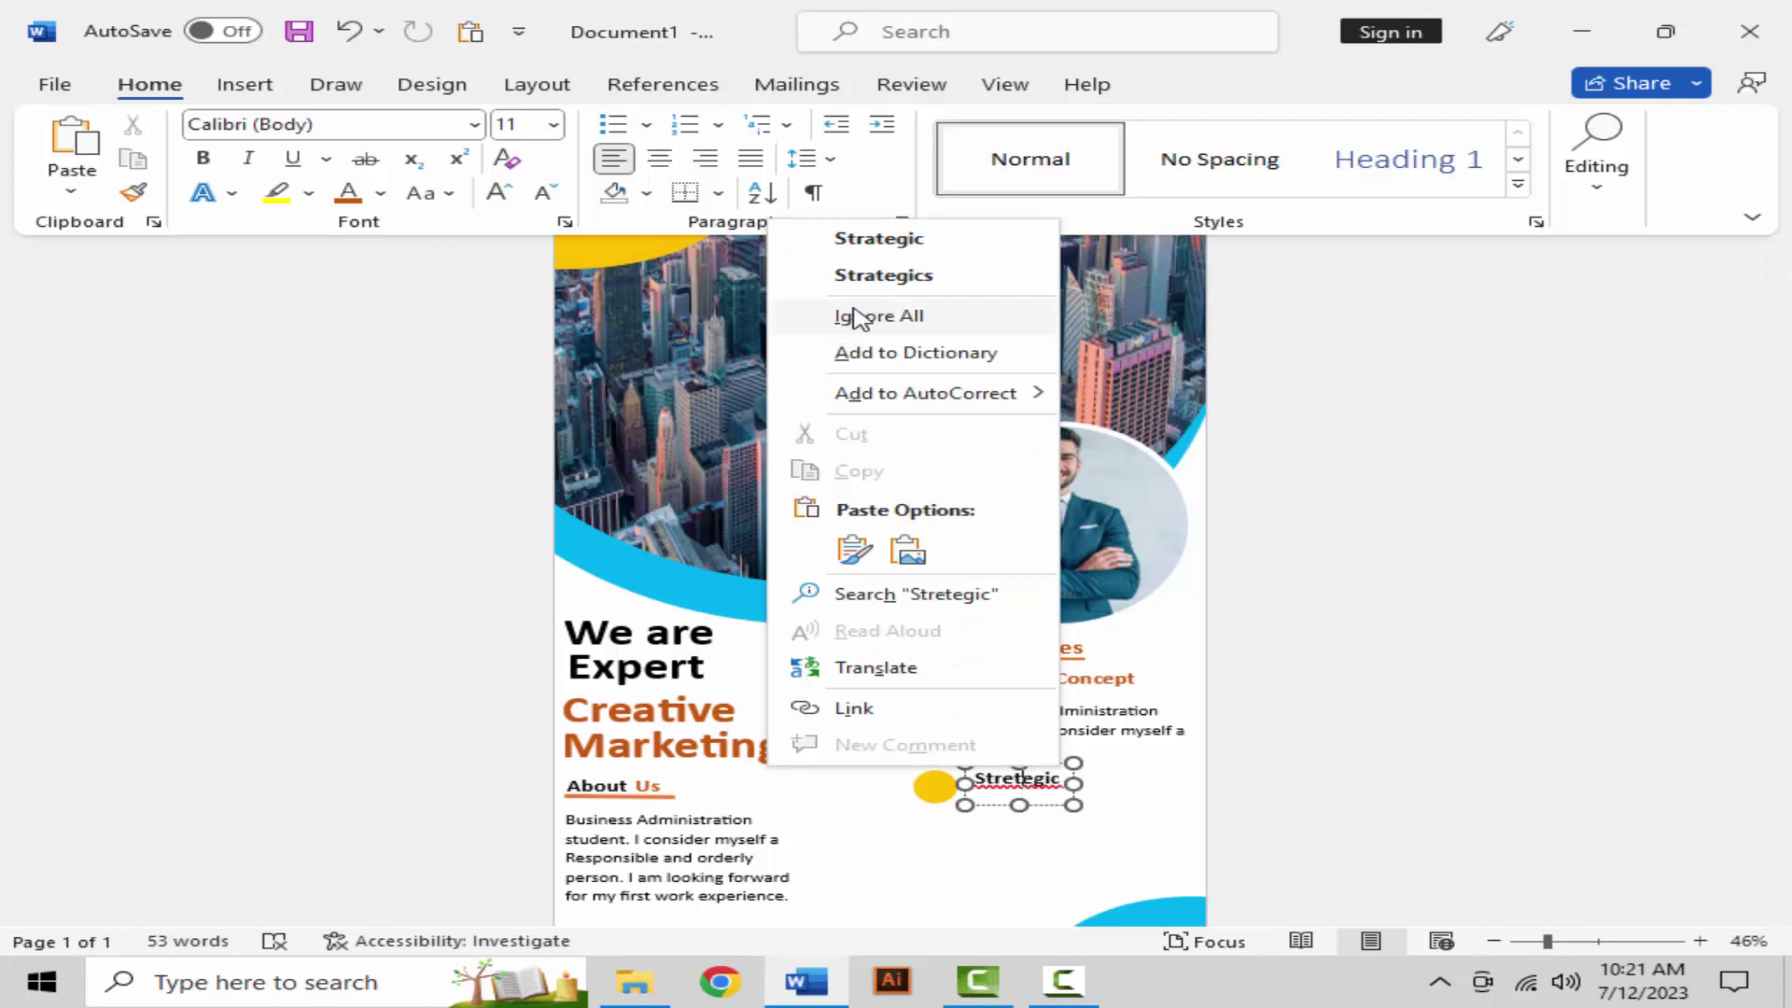
{"action": "left_click", "coordinate": [887, 240]}
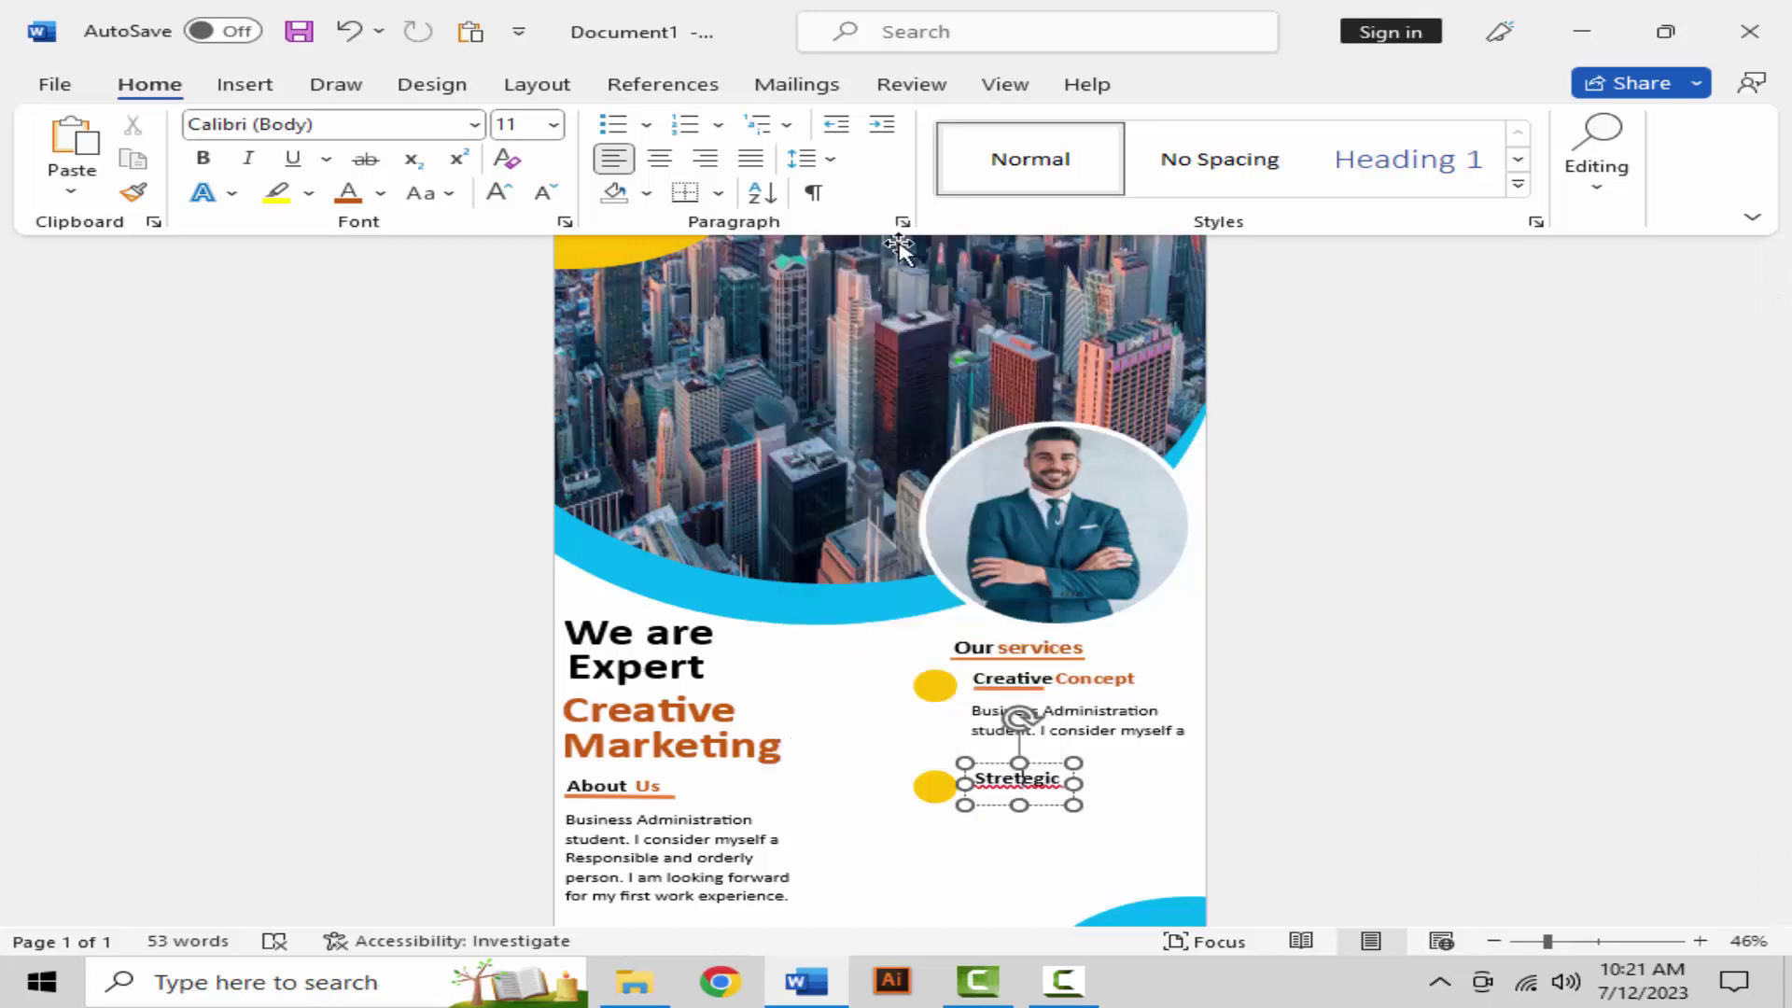
{"action": "left_click", "coordinate": [1283, 668]}
{"action": "left_click", "coordinate": [1015, 777]}
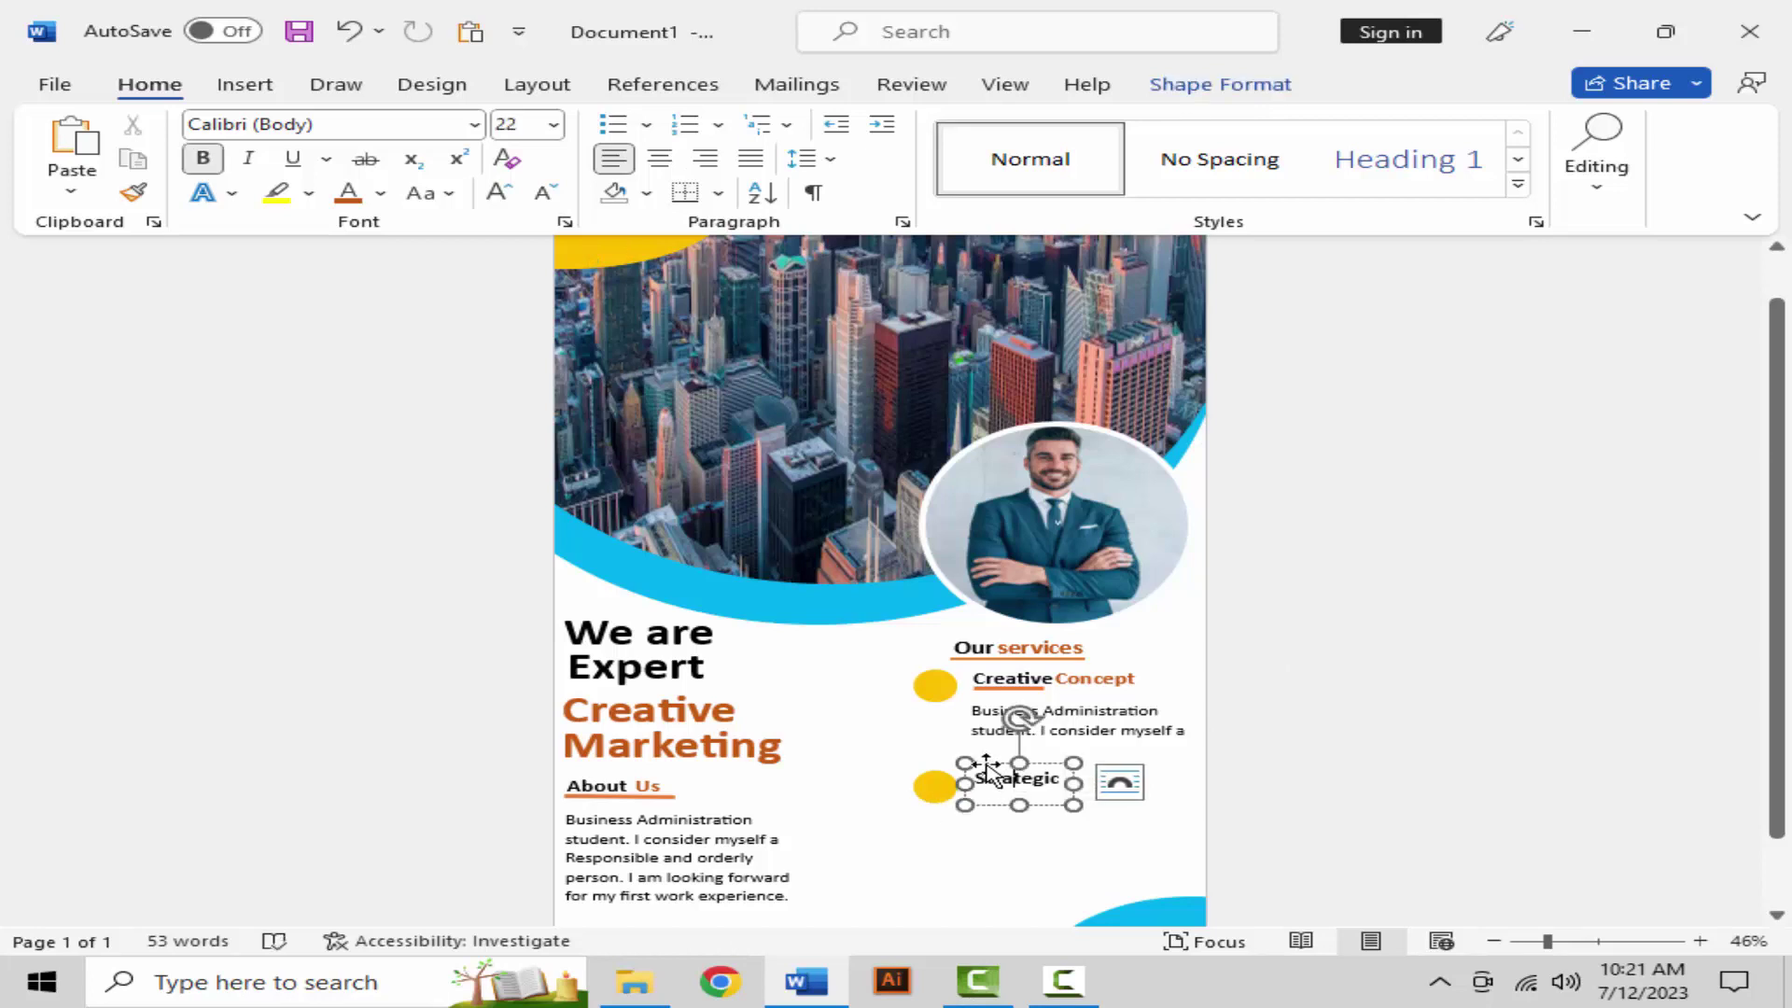
{"action": "left_click_drag", "start_coordinate": [995, 760], "coordinate": [1000, 764]}
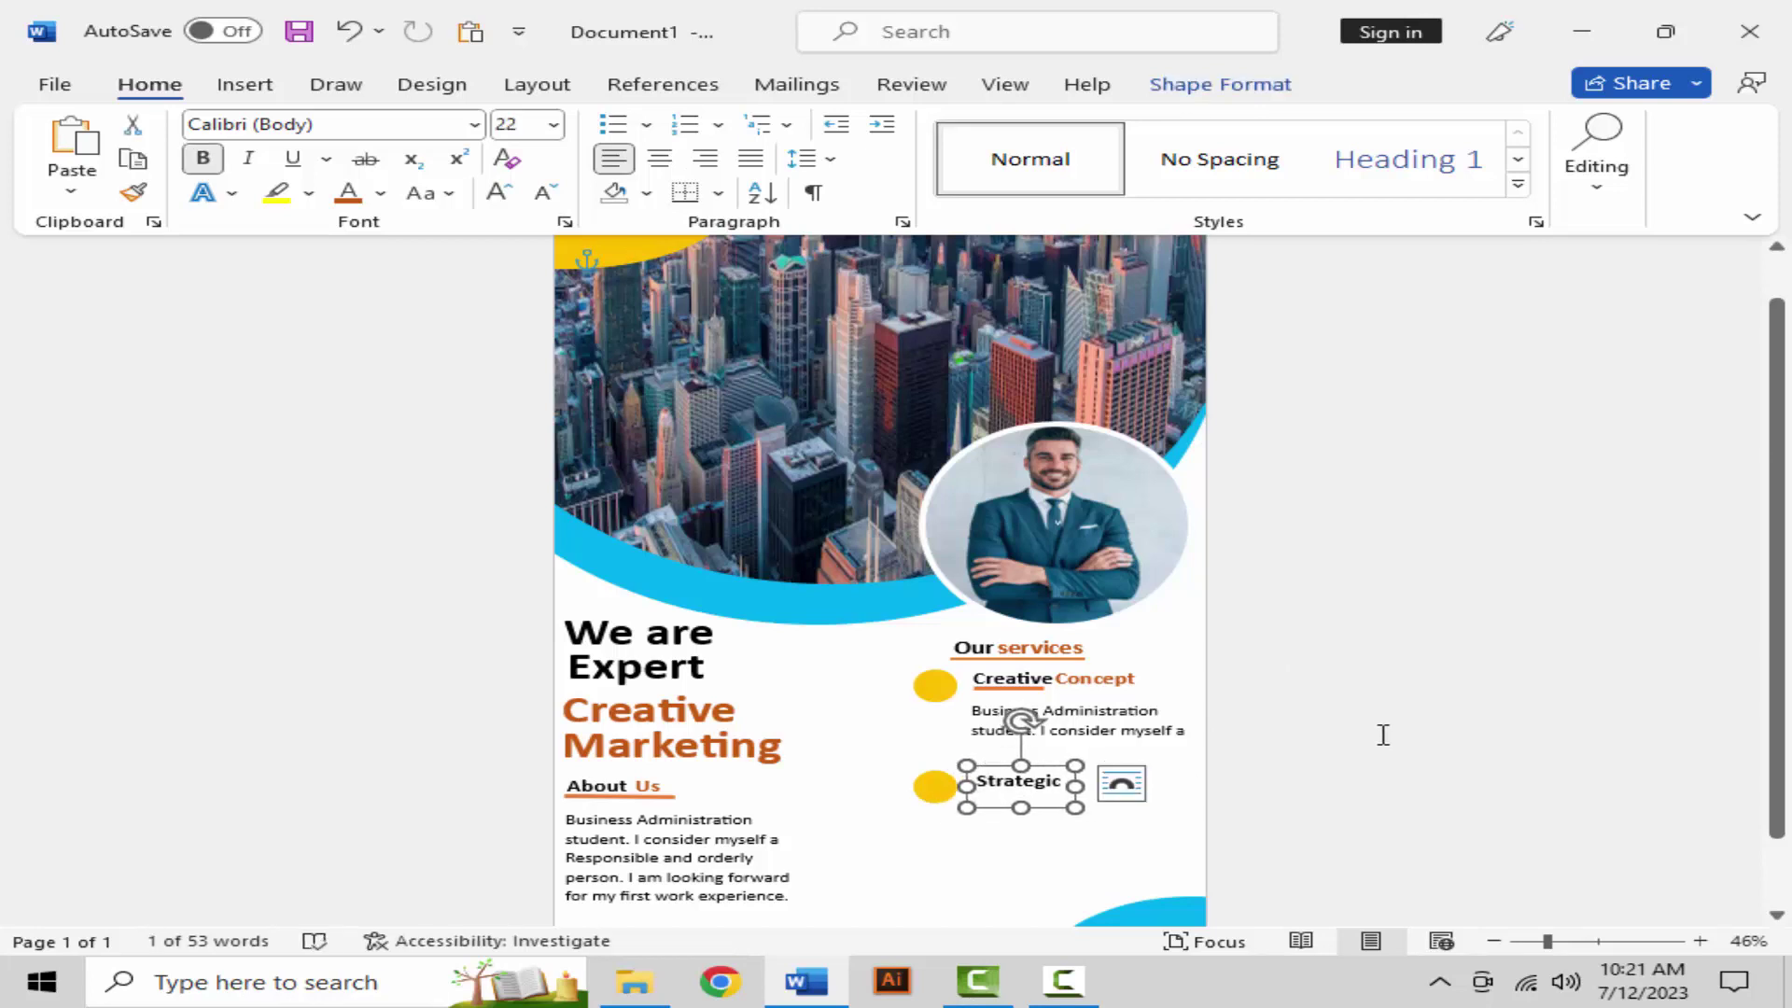
{"action": "left_click", "coordinate": [1330, 729]}
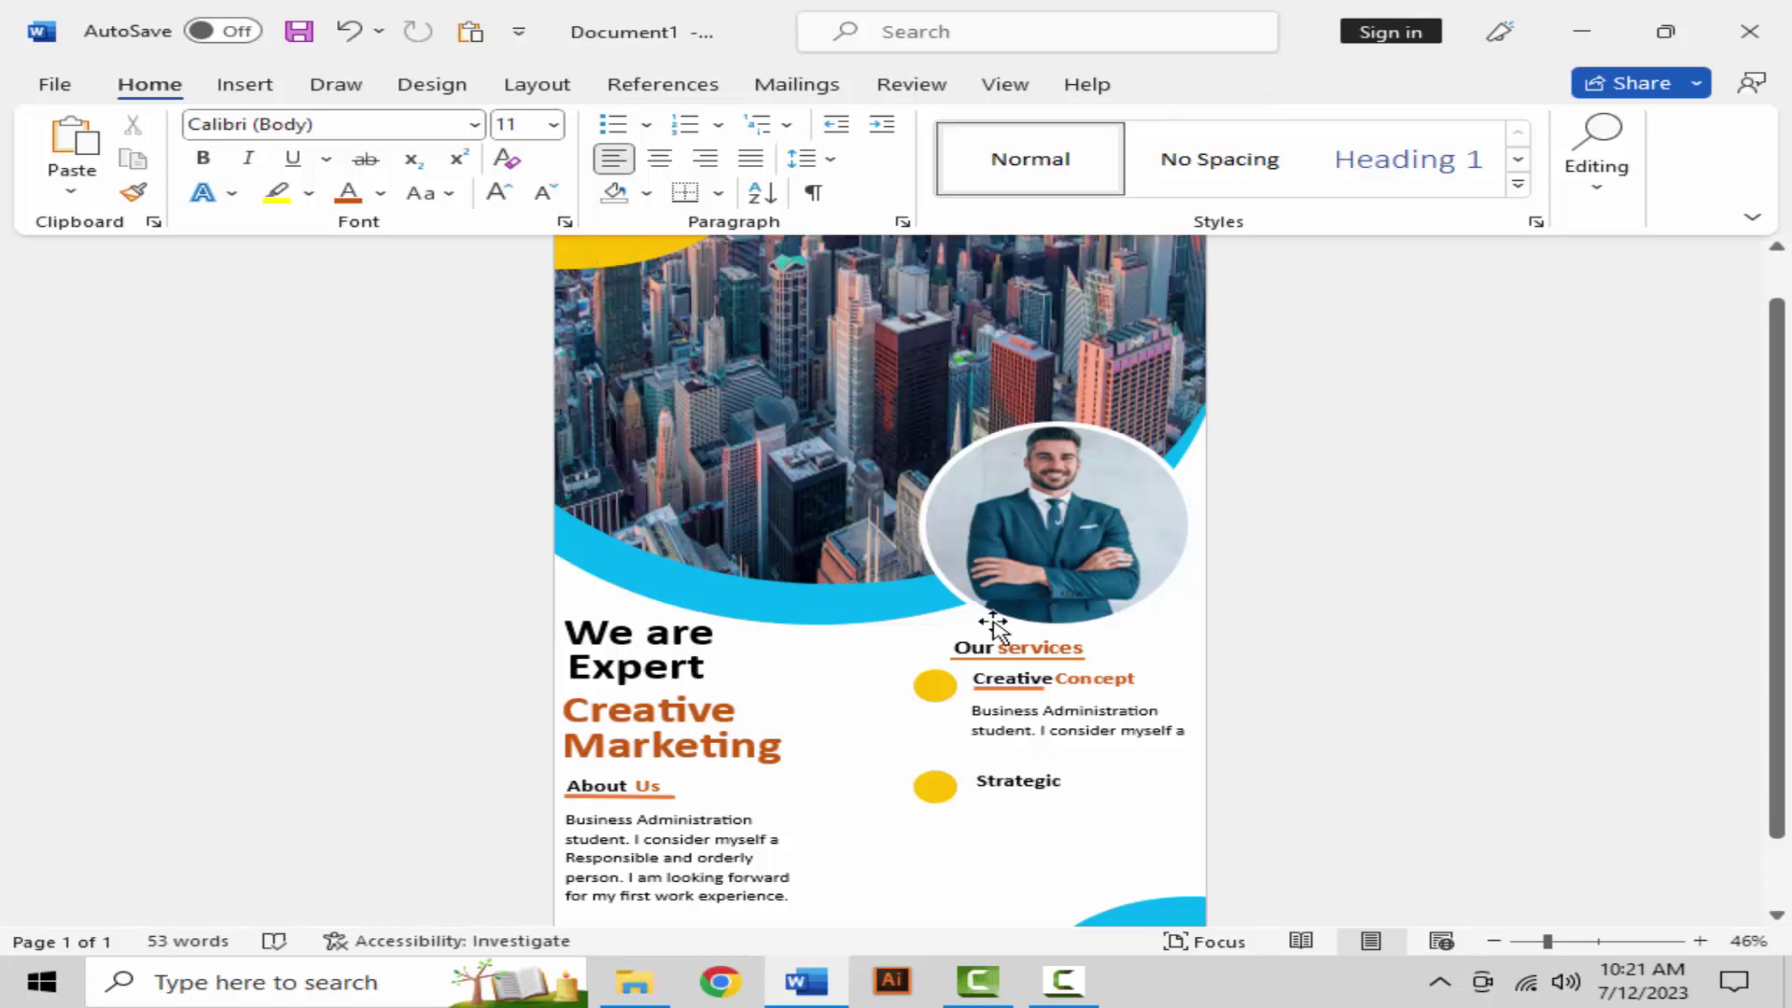
- Paste another Creative Concept box beside Strategic and delete Concept to make room for Planner
{"action": "left_click", "coordinate": [1108, 679]}
{"action": "right_click", "coordinate": [1087, 667]}
{"action": "left_click", "coordinate": [1297, 463]}
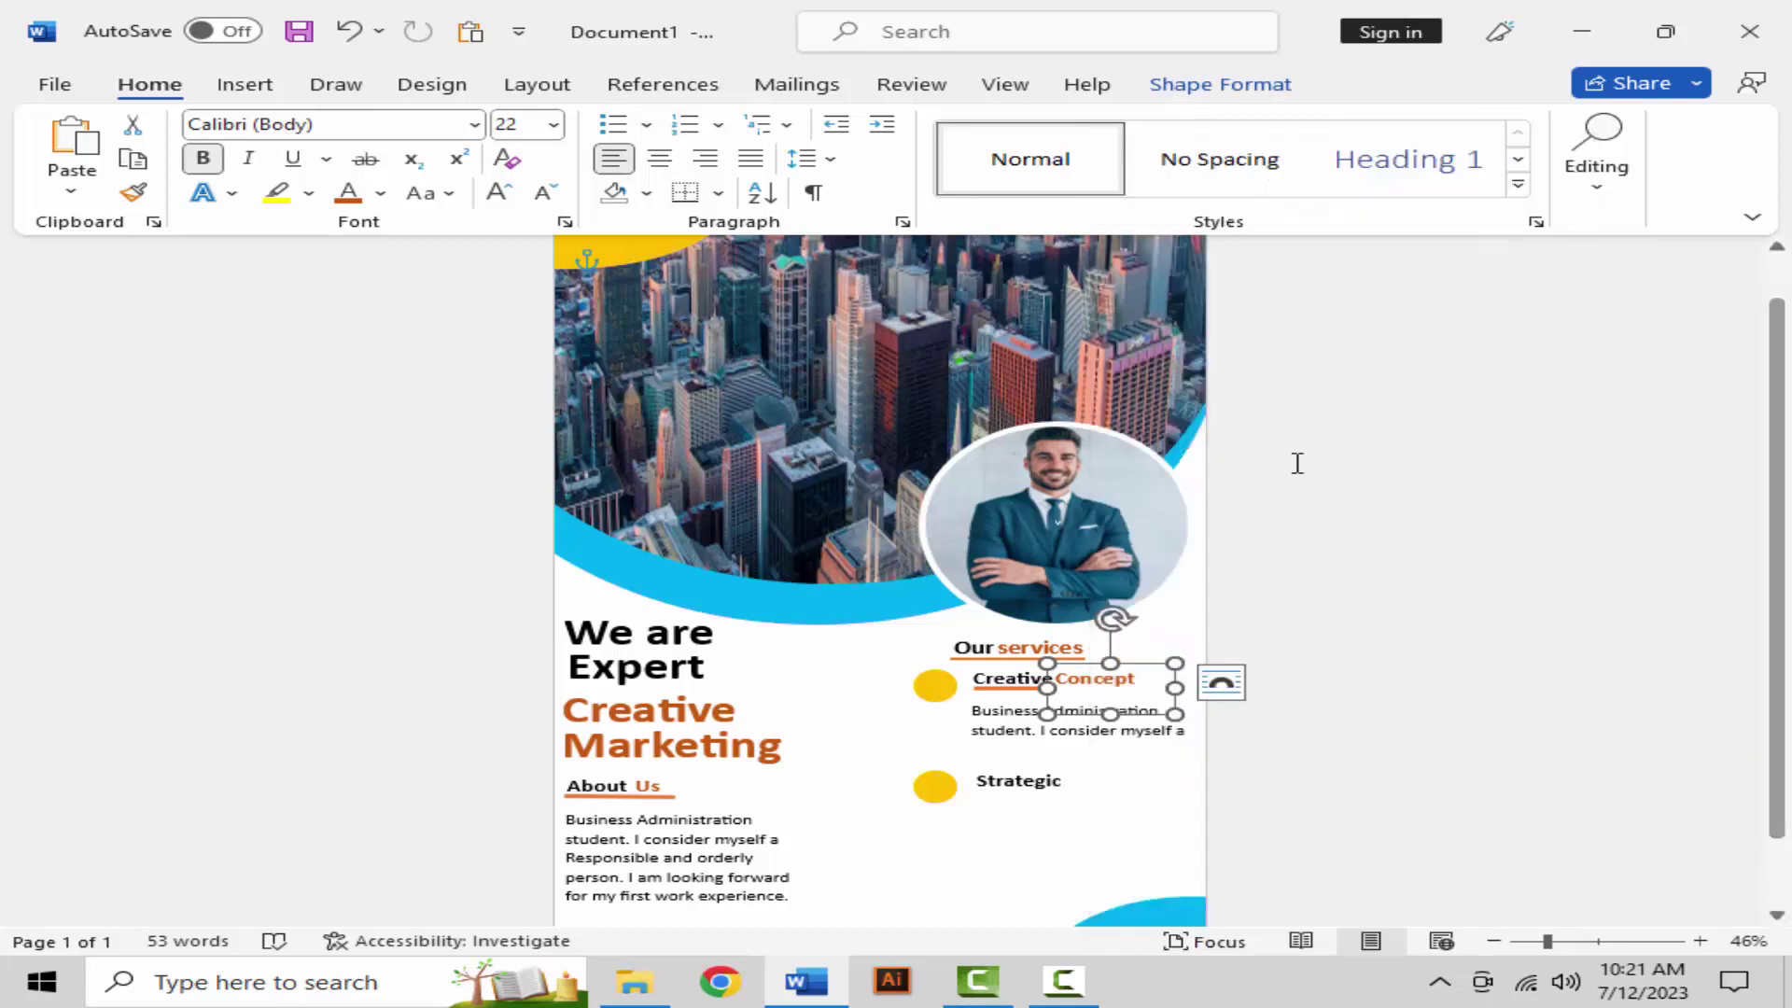
{"action": "right_click", "coordinate": [1297, 463]}
{"action": "left_click", "coordinate": [1453, 618]}
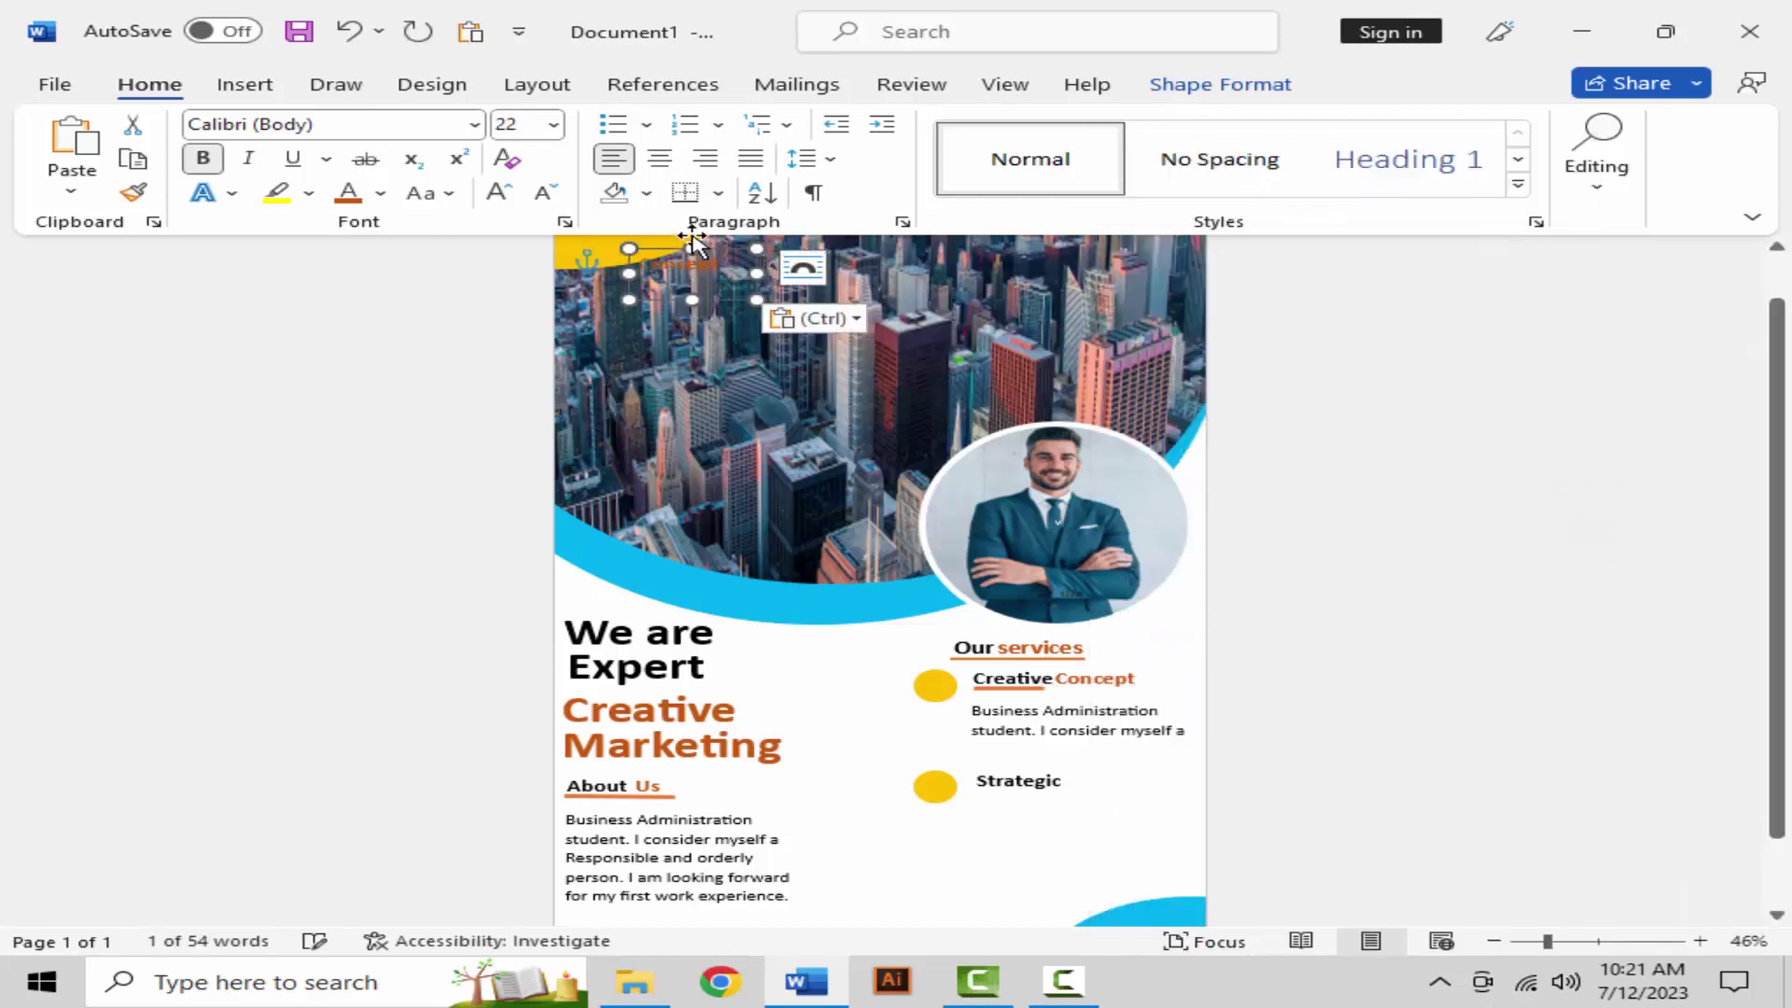
{"action": "mouse_move", "coordinate": [660, 247]}
{"action": "left_mouse_down"}
{"action": "mouse_move", "coordinate": [1105, 780]}
{"action": "mouse_move", "coordinate": [1095, 766]}
{"action": "left_mouse_up"}
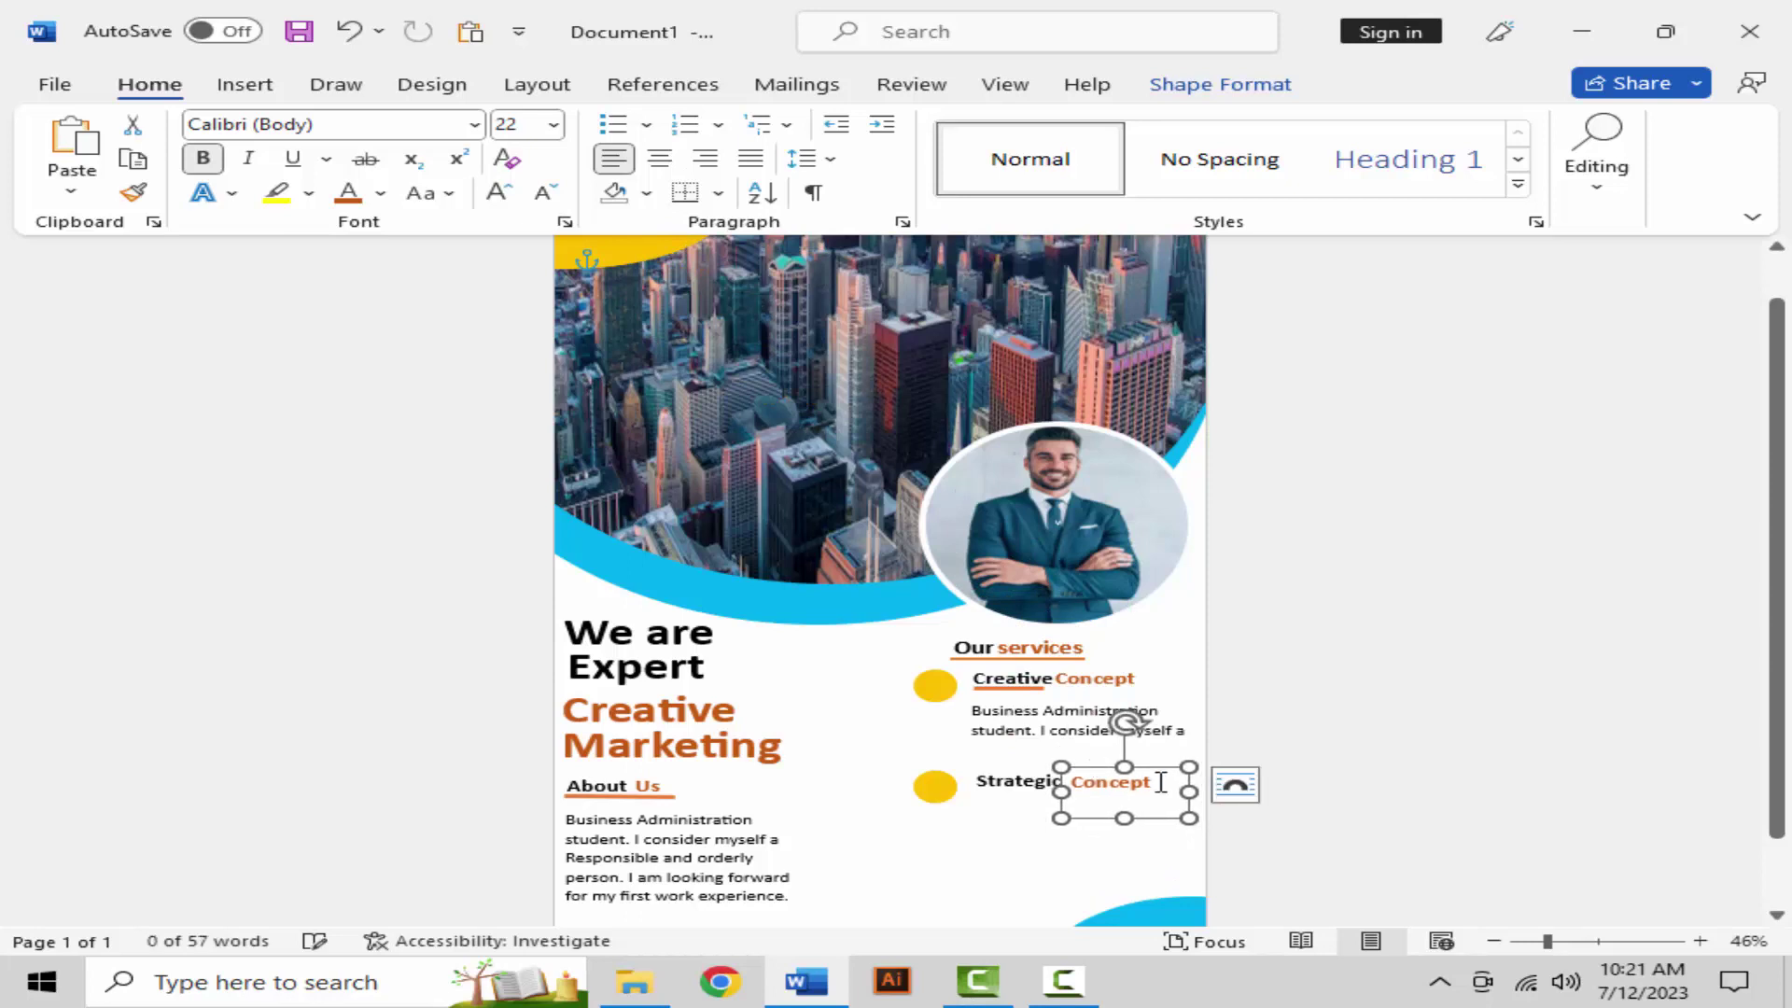
{"action": "double_click", "coordinate": [1111, 782]}
{"action": "key", "text": "BackSpace"}
{"action": "type", "text": "Planner"}
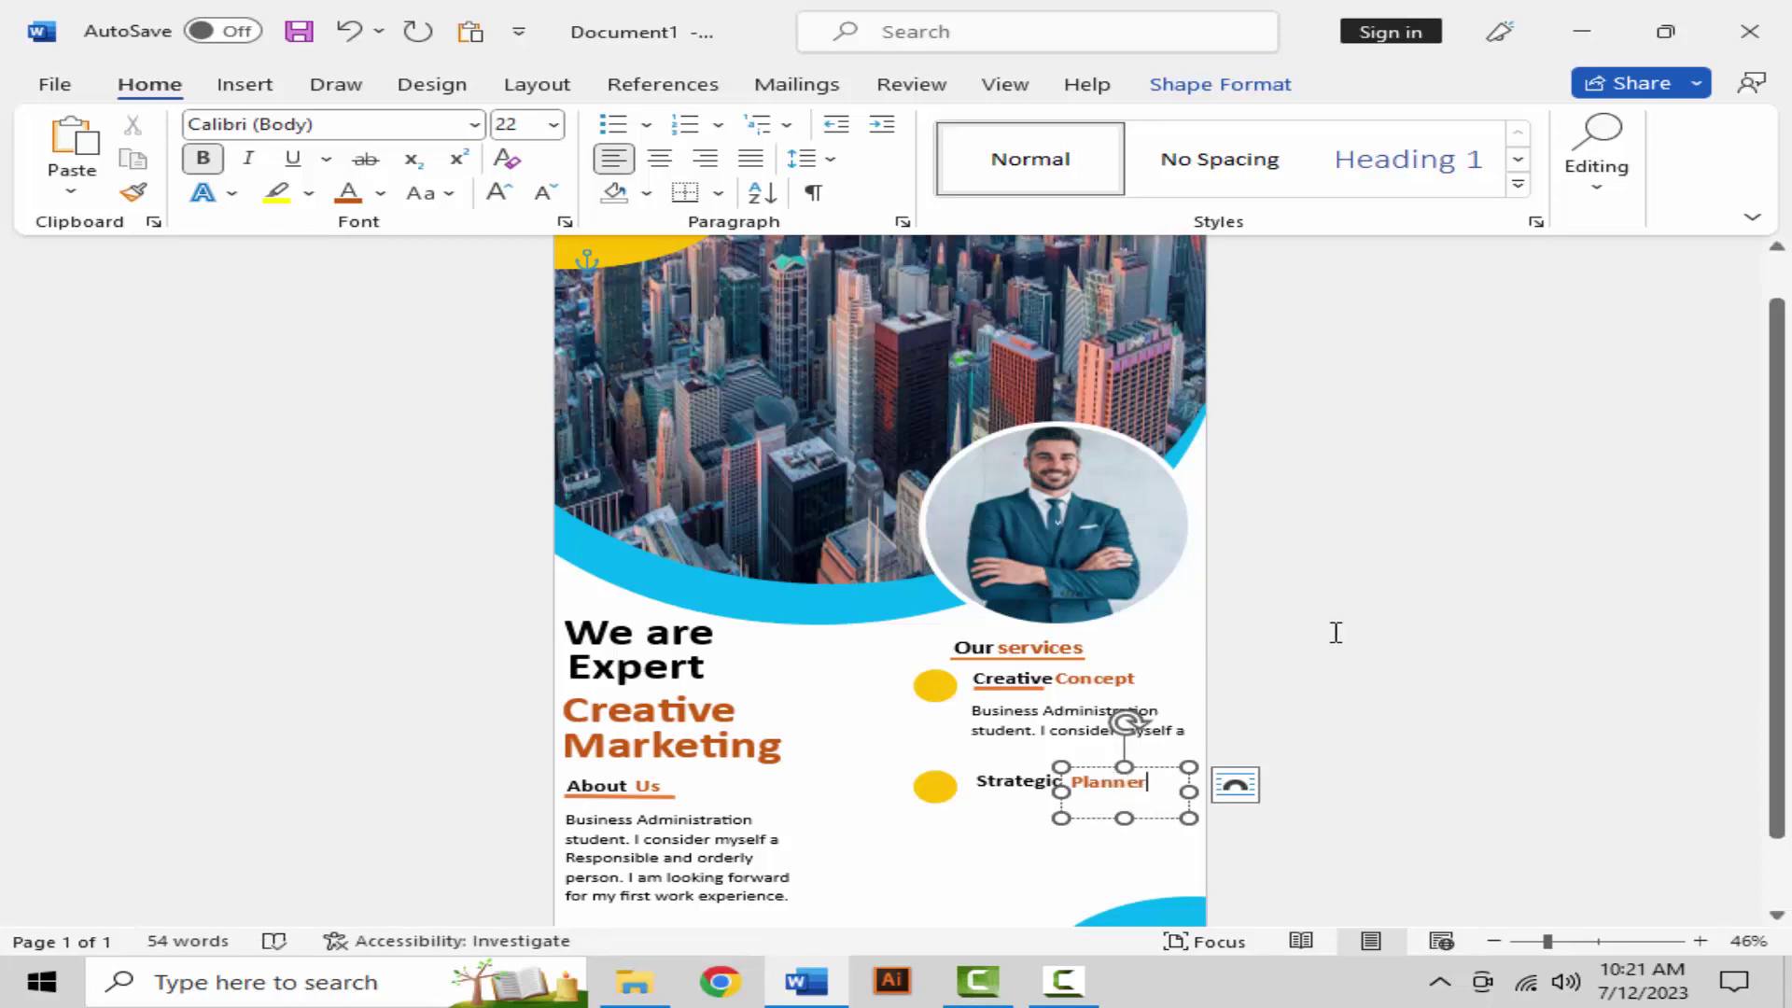
{"action": "left_click", "coordinate": [1234, 695]}
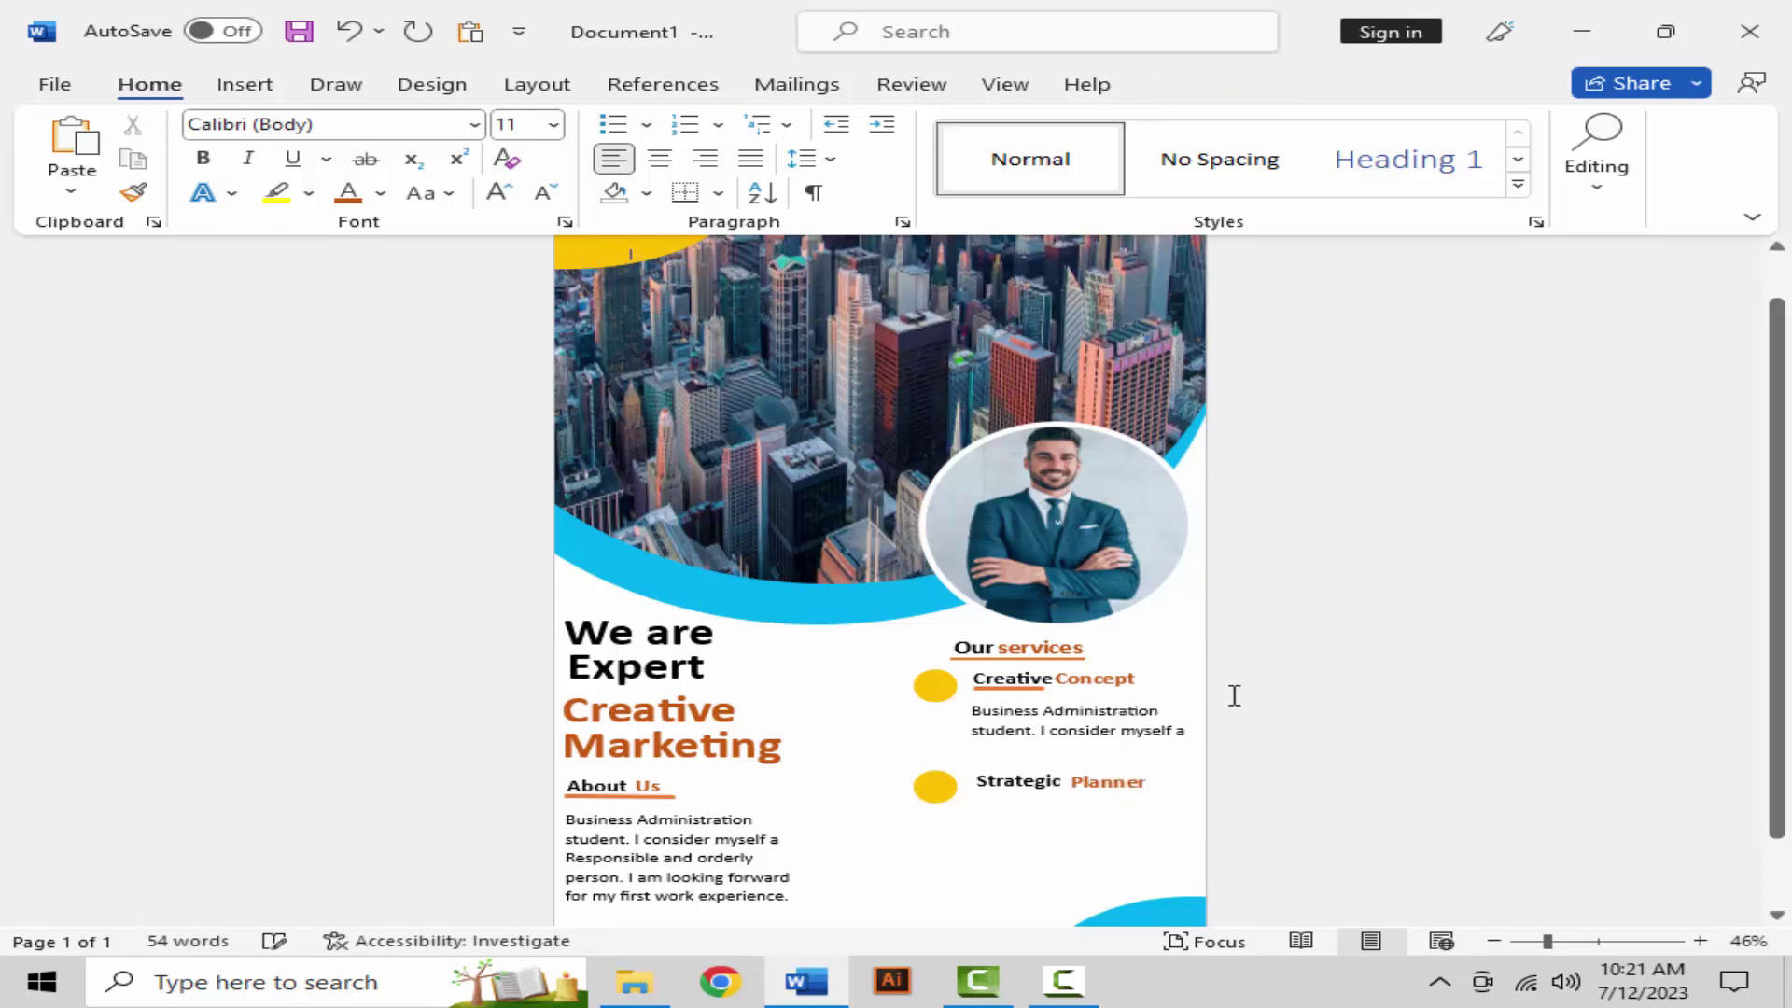
{"action": "right_click", "coordinate": [1011, 689]}
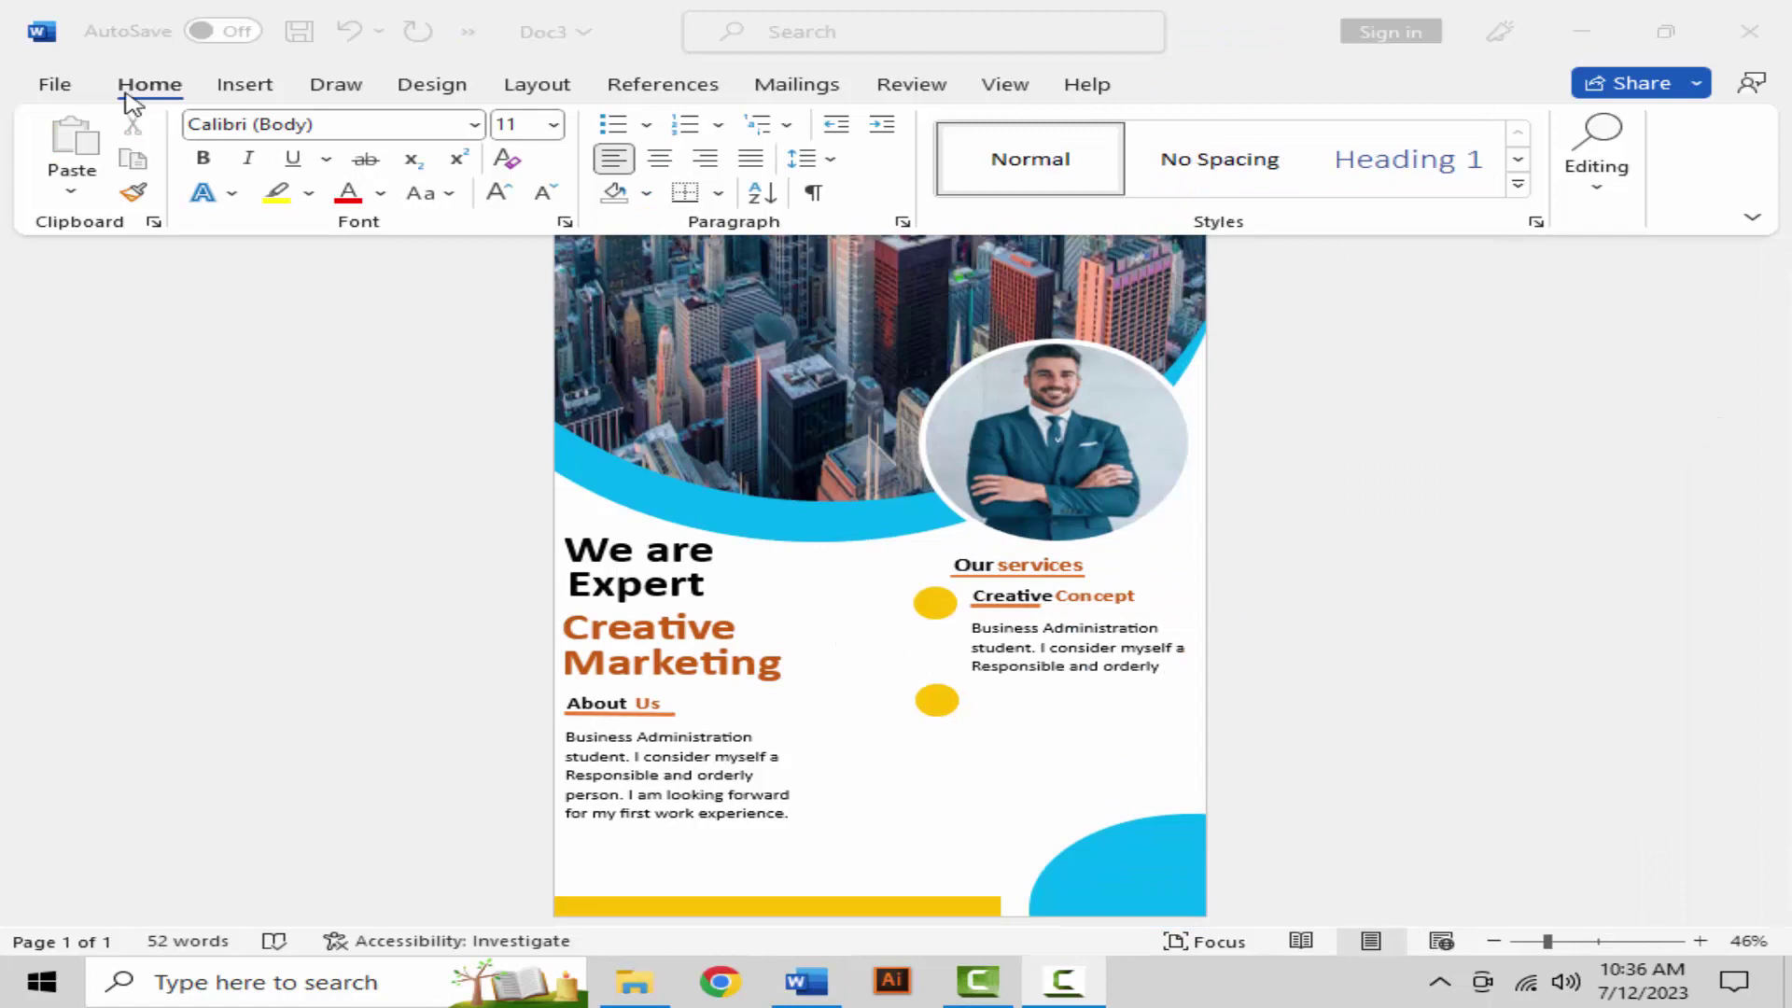
- Paste a copy of the Creative text box beside the lower yellow dot and retype it as Strategic
{"action": "left_click", "coordinate": [1007, 609]}
{"action": "left_click", "coordinate": [1005, 589]}
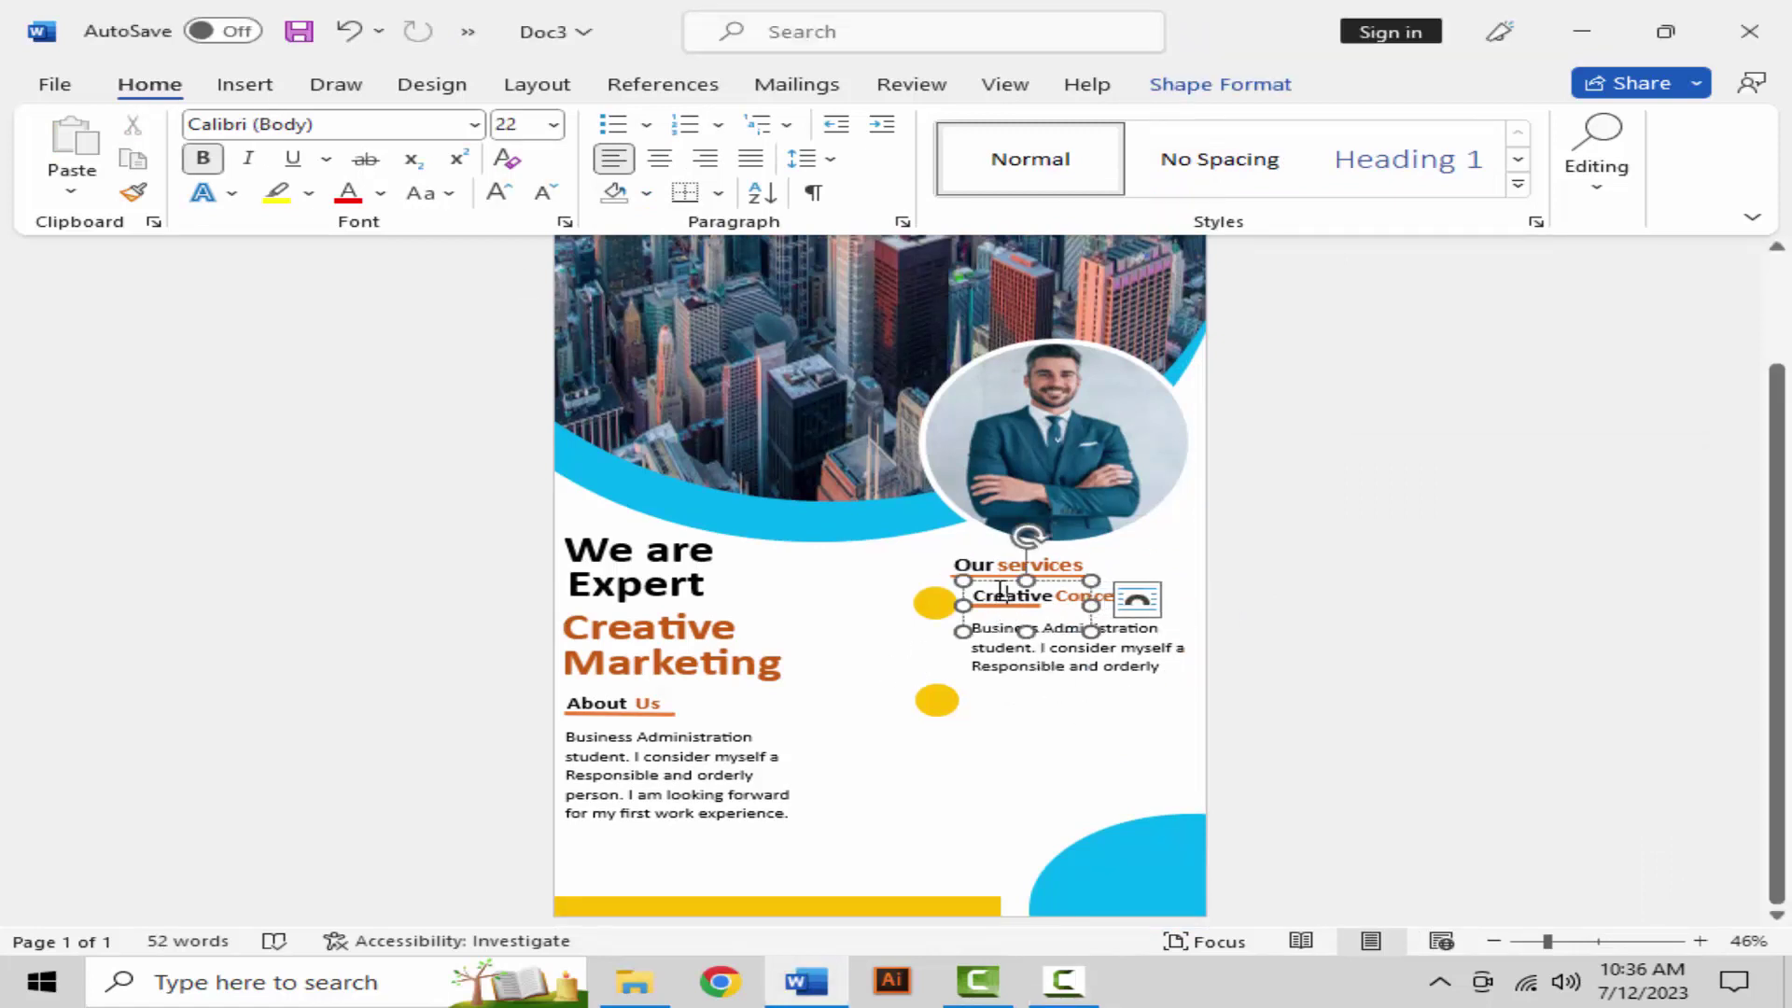
{"action": "right_click", "coordinate": [997, 548]}
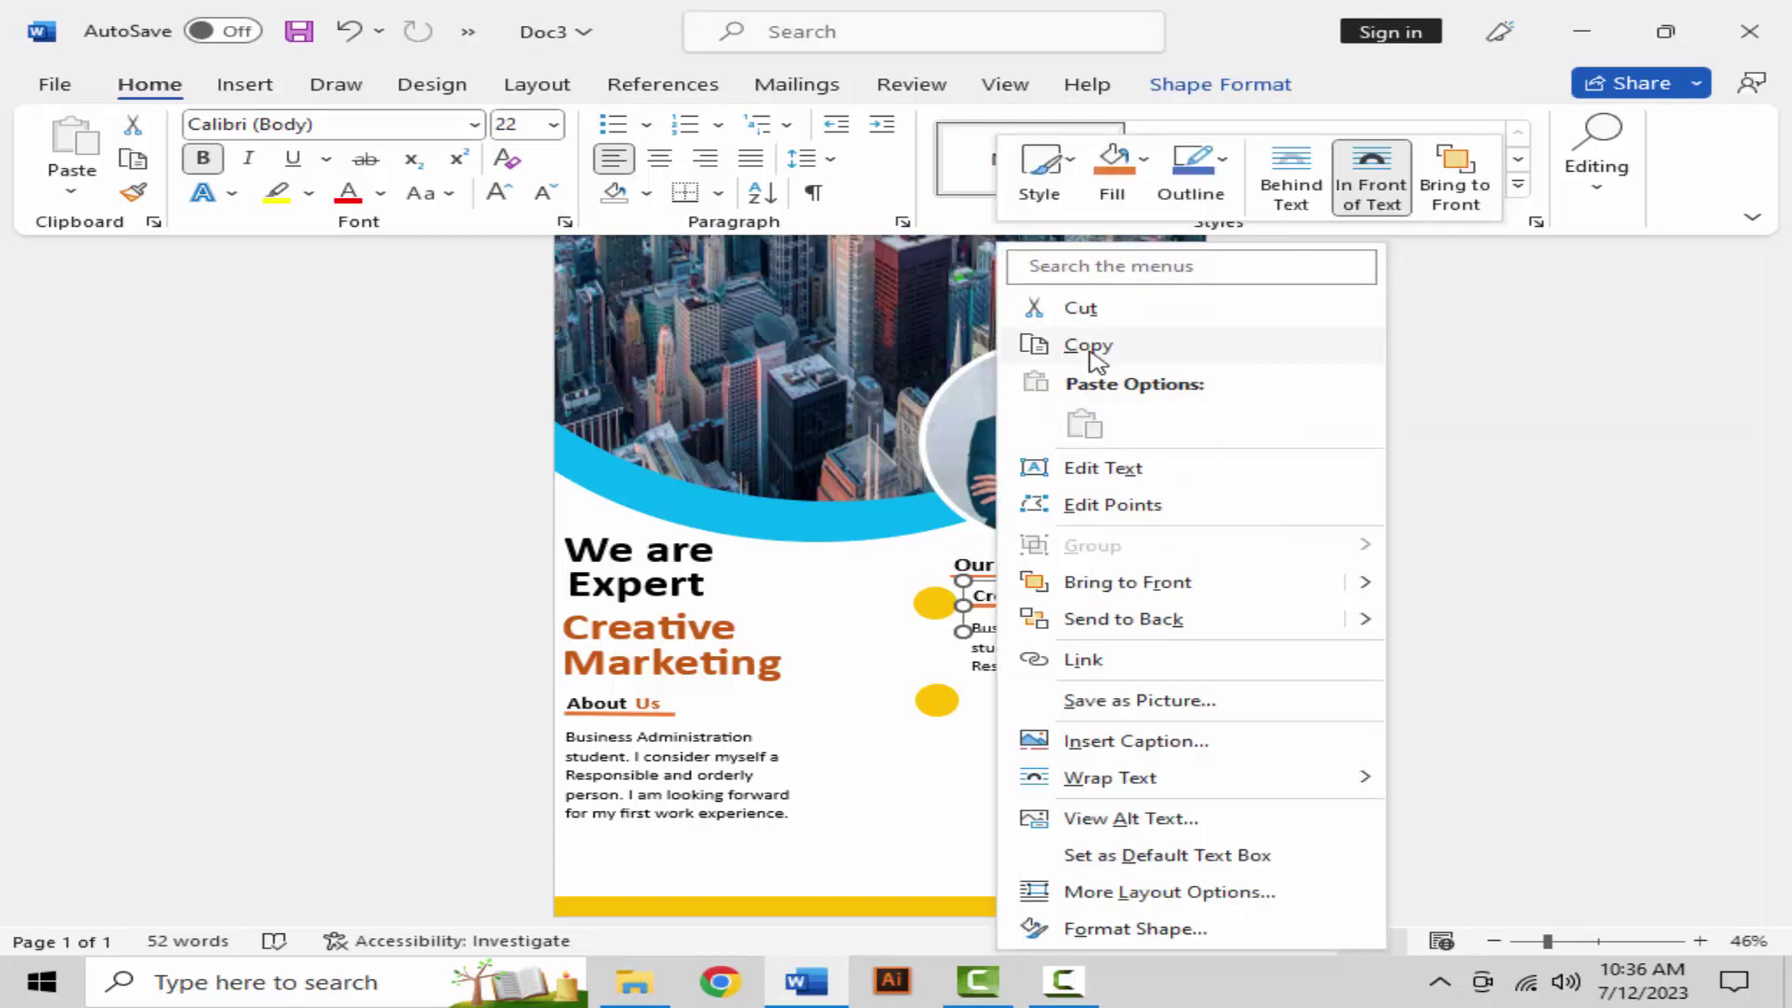
{"action": "right_click", "coordinate": [1413, 519]}
{"action": "left_click", "coordinate": [1229, 619]}
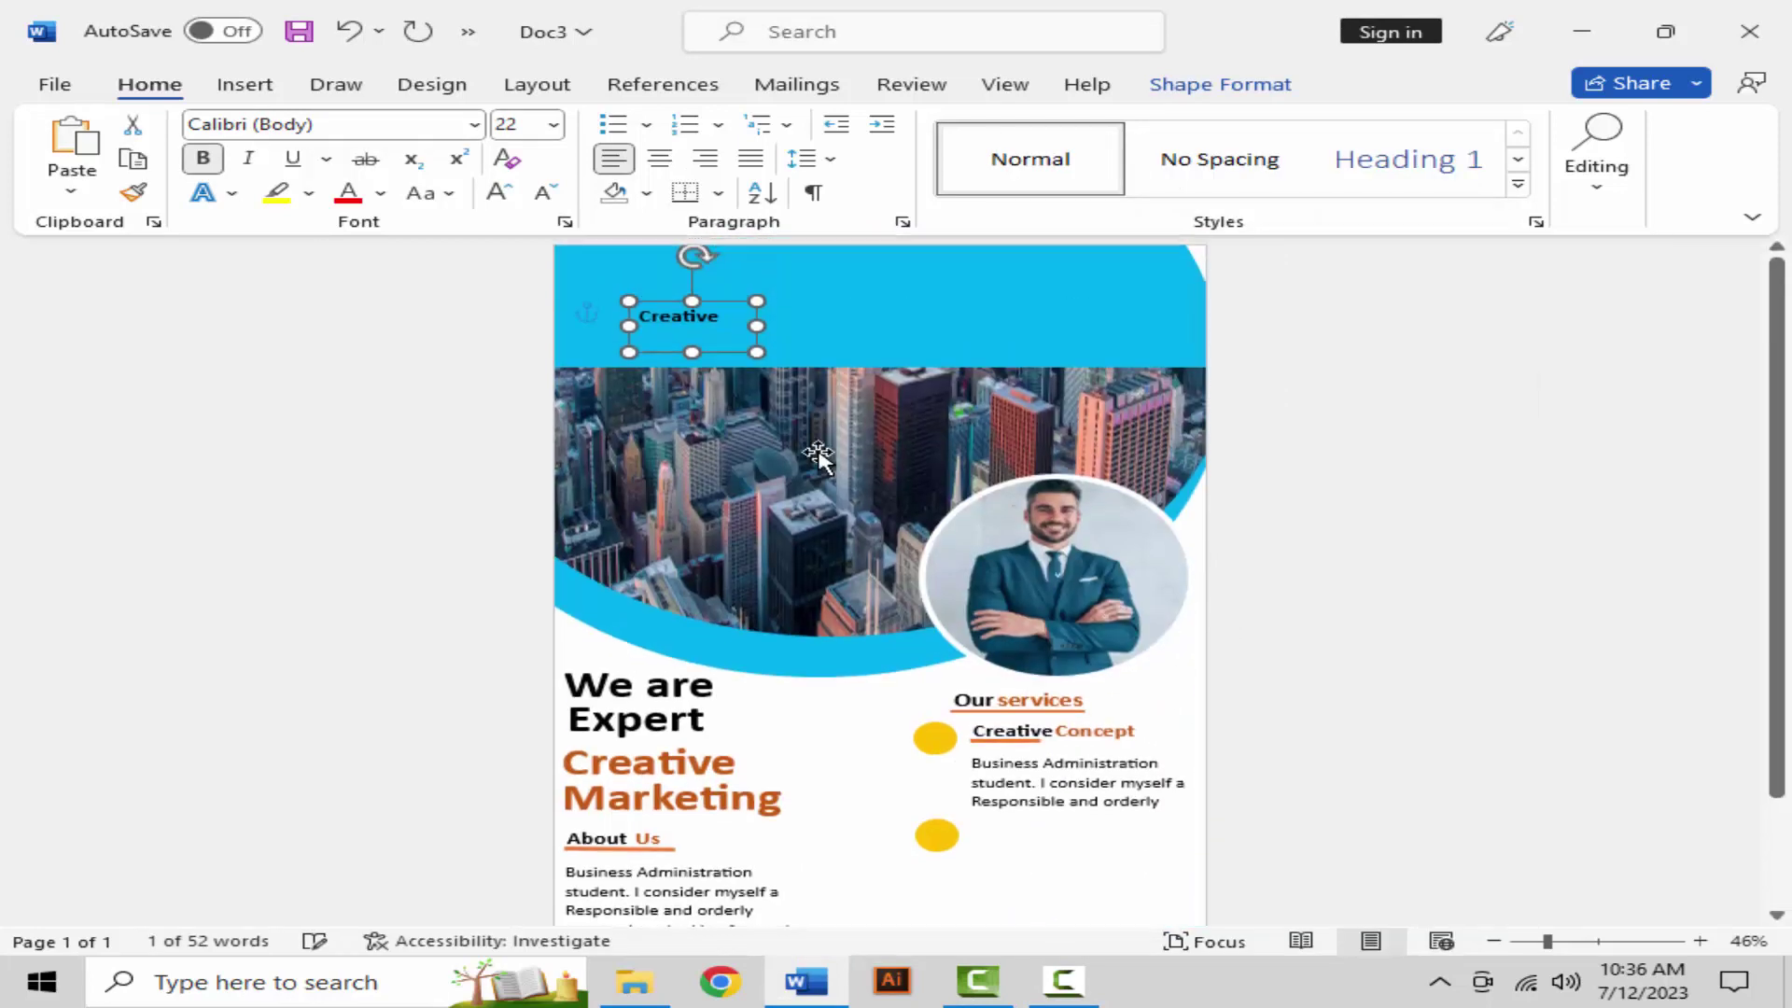
{"action": "mouse_move", "coordinate": [677, 312]}
{"action": "left_mouse_down"}
{"action": "mouse_move", "coordinate": [1018, 847]}
{"action": "mouse_move", "coordinate": [1002, 815]}
{"action": "mouse_move", "coordinate": [888, 830]}
{"action": "left_mouse_up"}
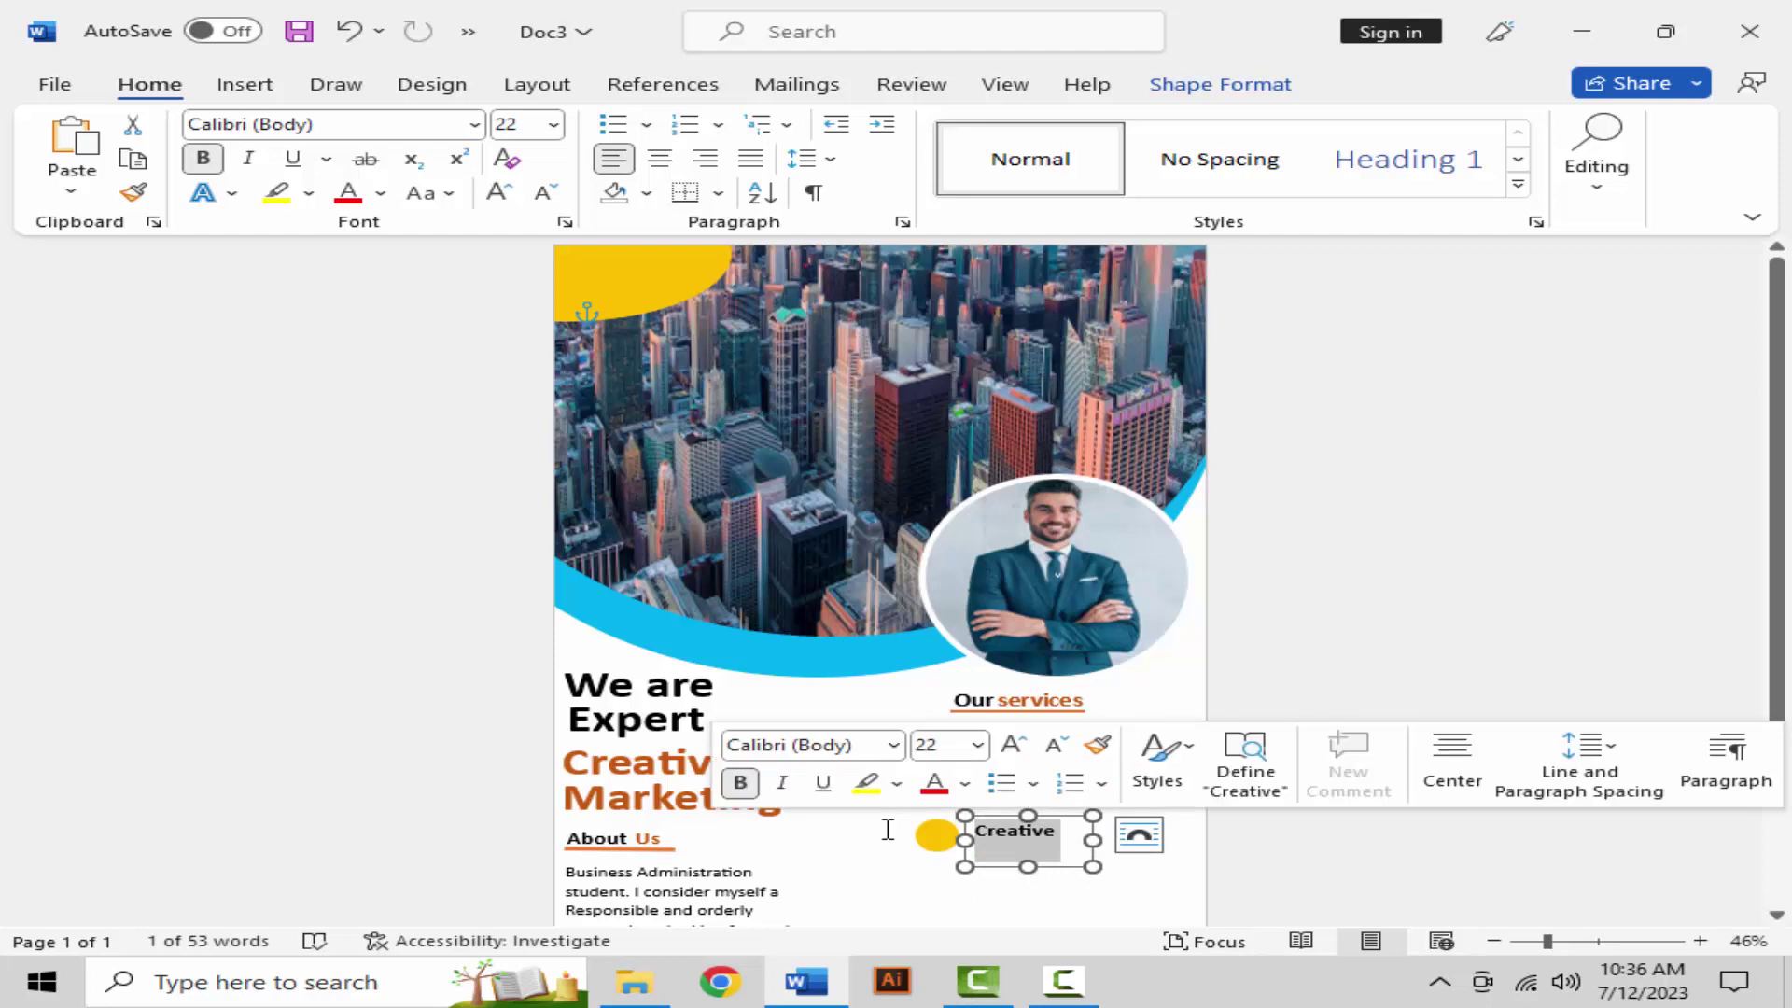
{"action": "type", "text": "s"}
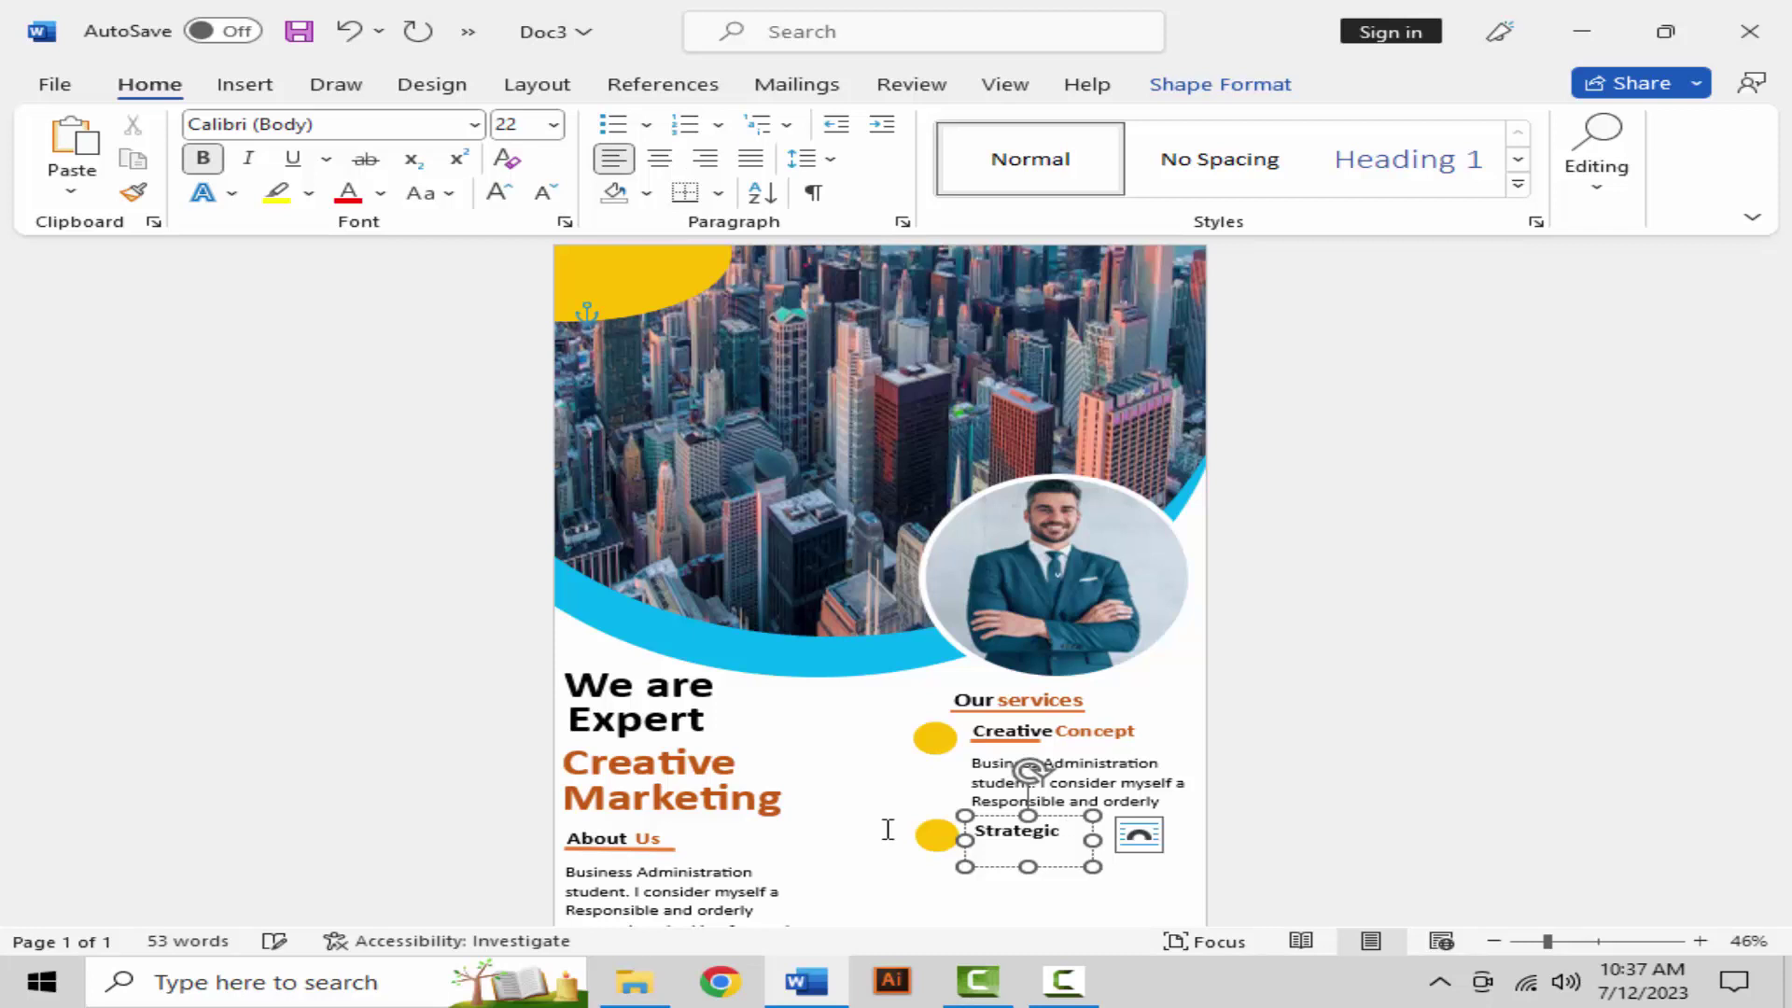
{"action": "left_click", "coordinate": [1151, 746]}
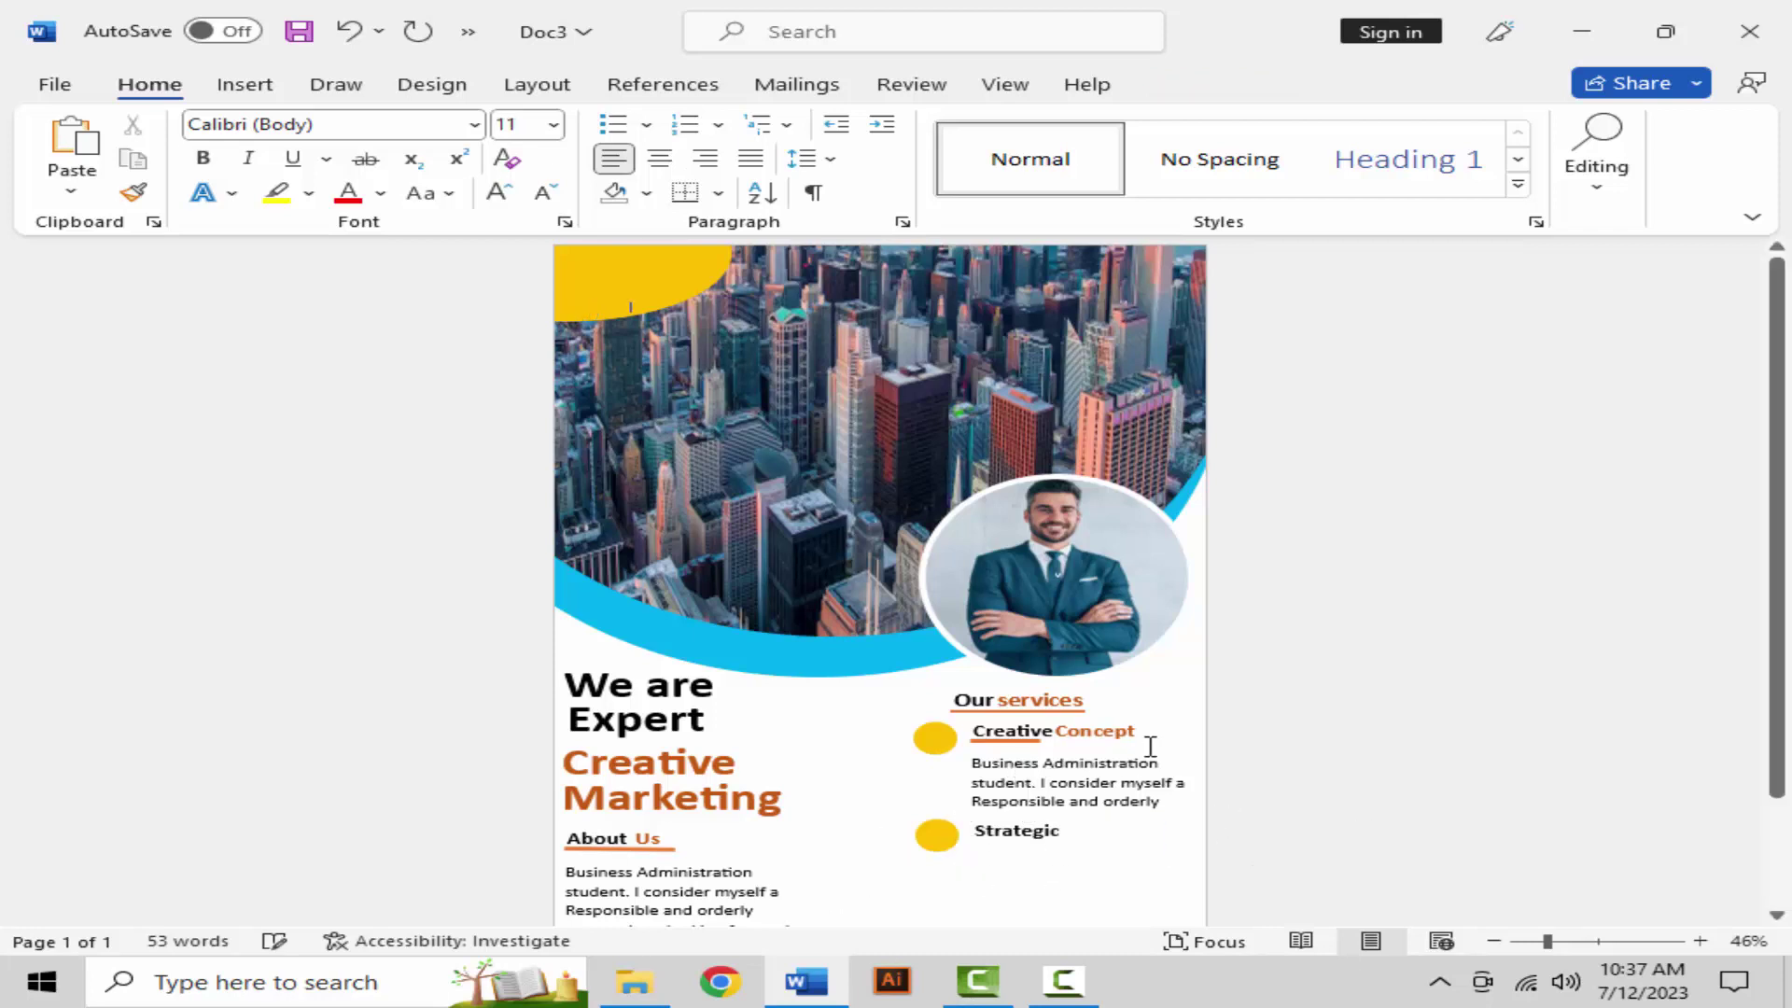
- Paste the orange Concept box next to Strategic and replace Concept with Planner
{"action": "left_click", "coordinate": [1137, 739]}
{"action": "right_click", "coordinate": [1100, 719]}
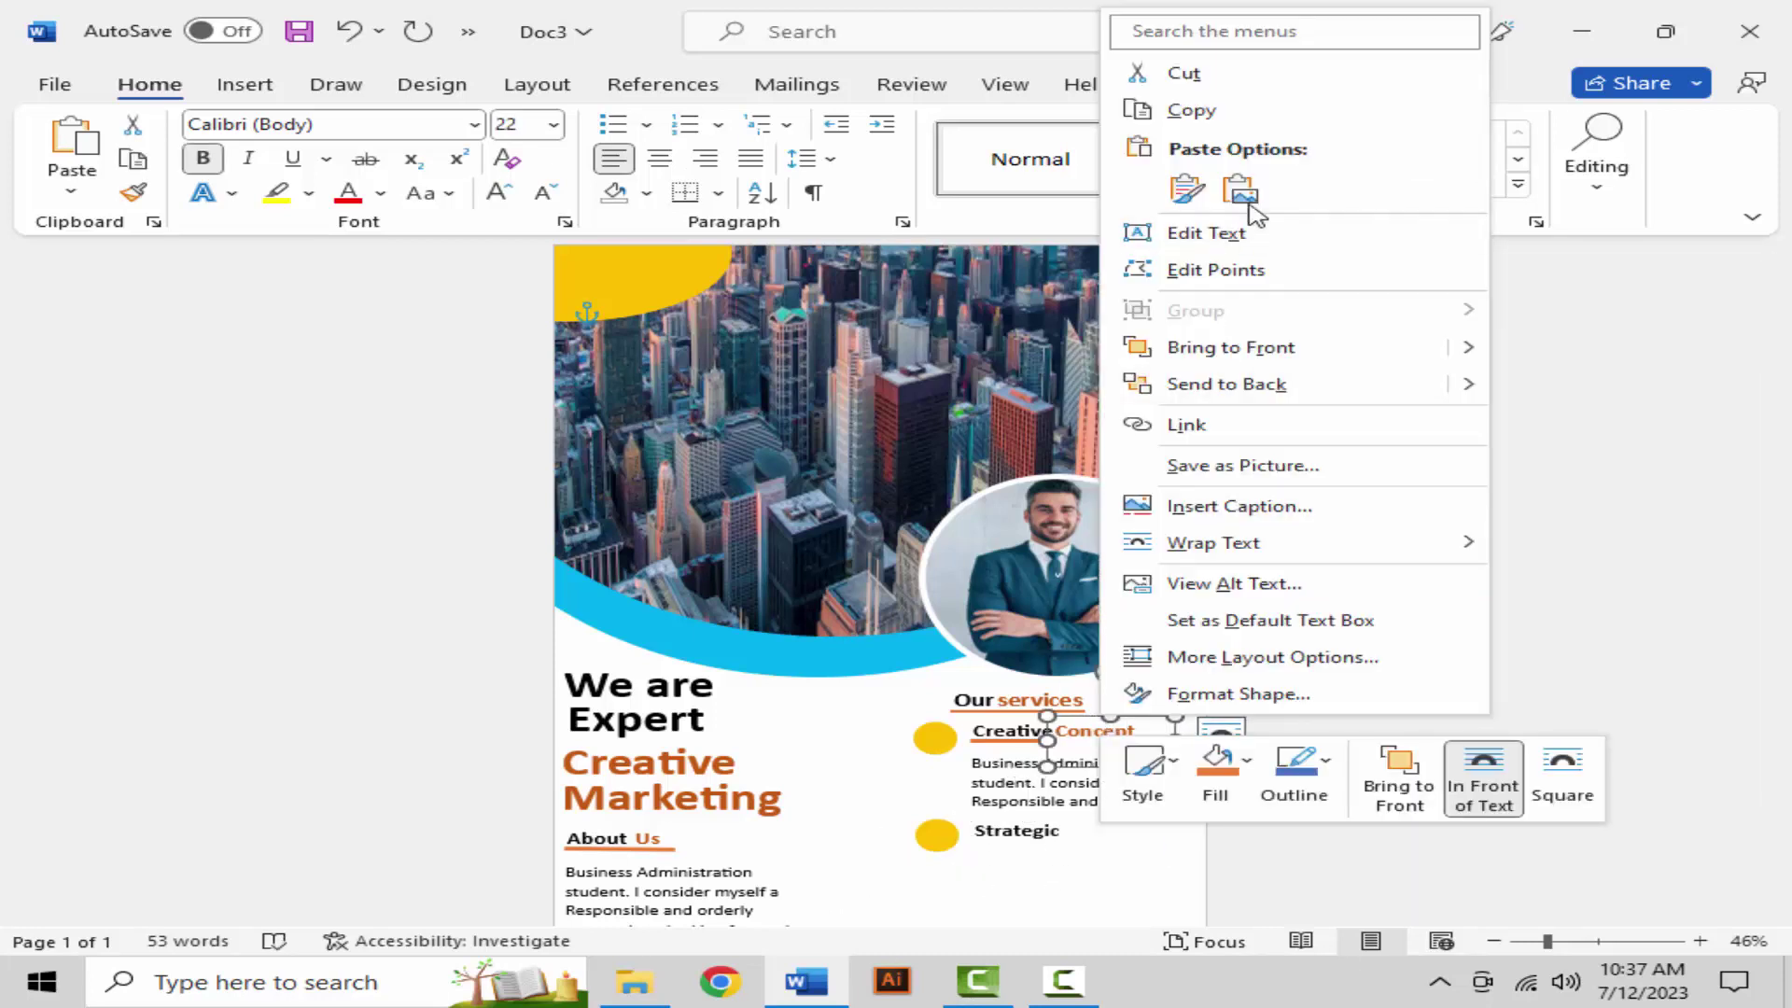
{"action": "key", "text": "Escape"}
{"action": "right_click", "coordinate": [1013, 382]}
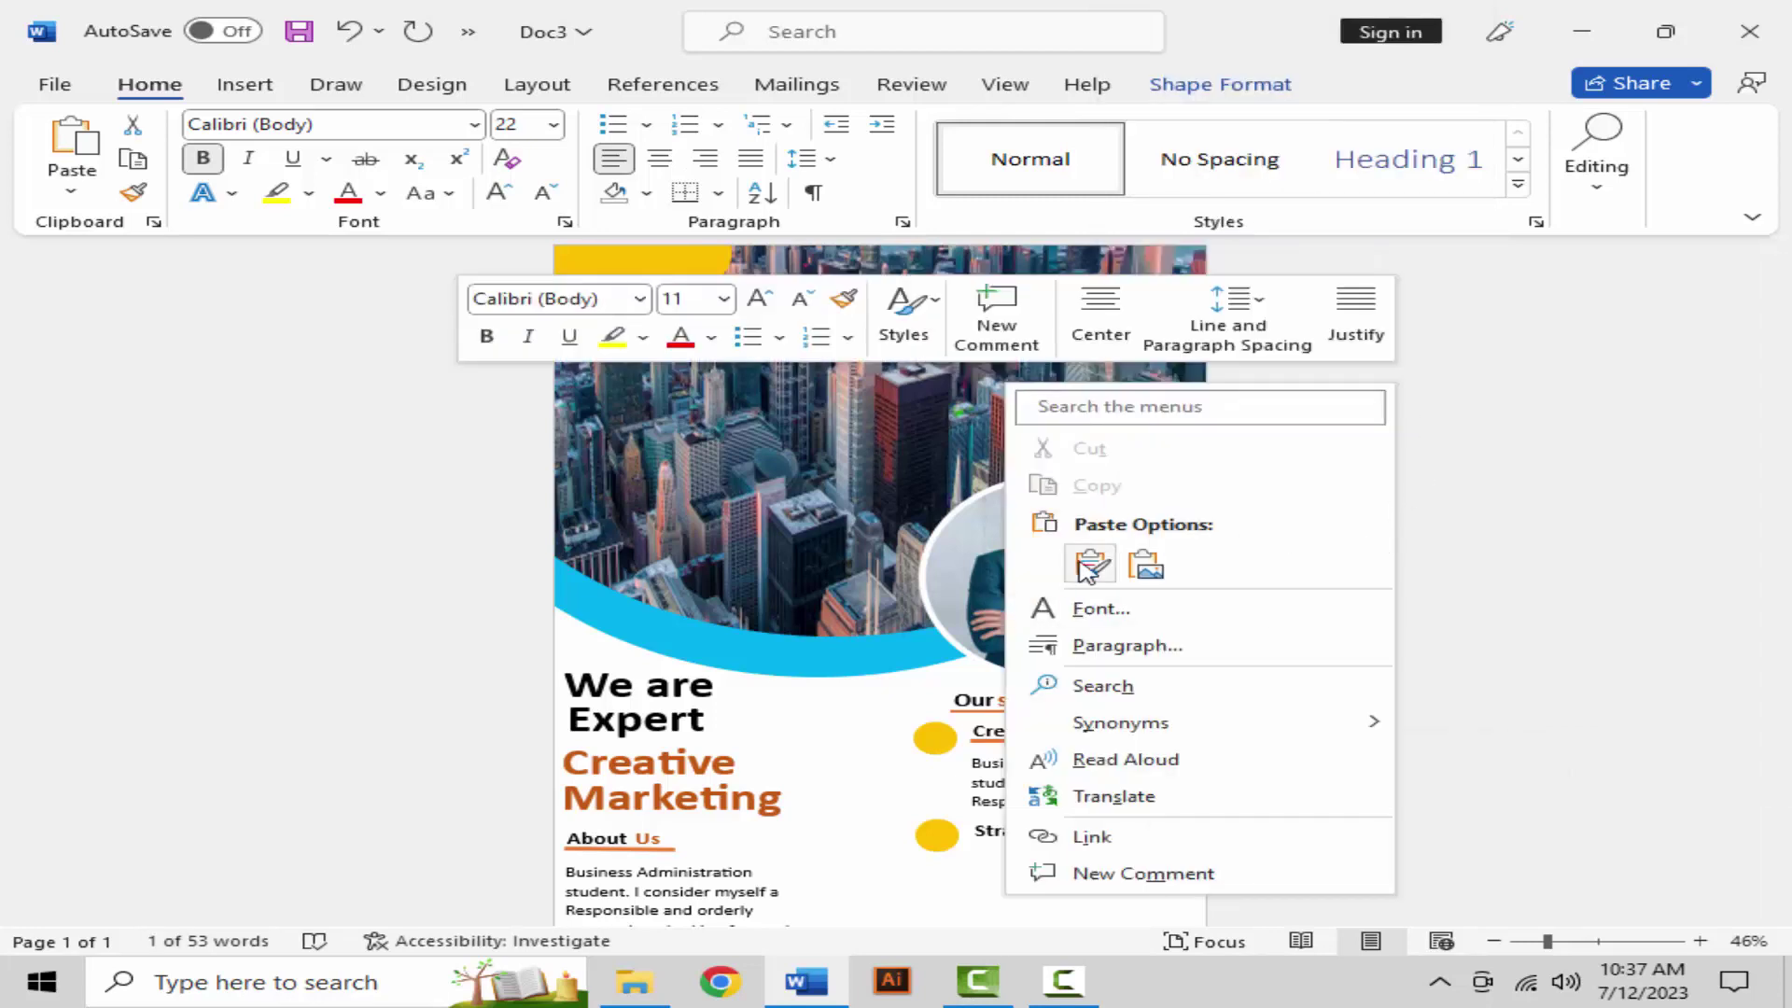
{"action": "left_click", "coordinate": [1086, 570]}
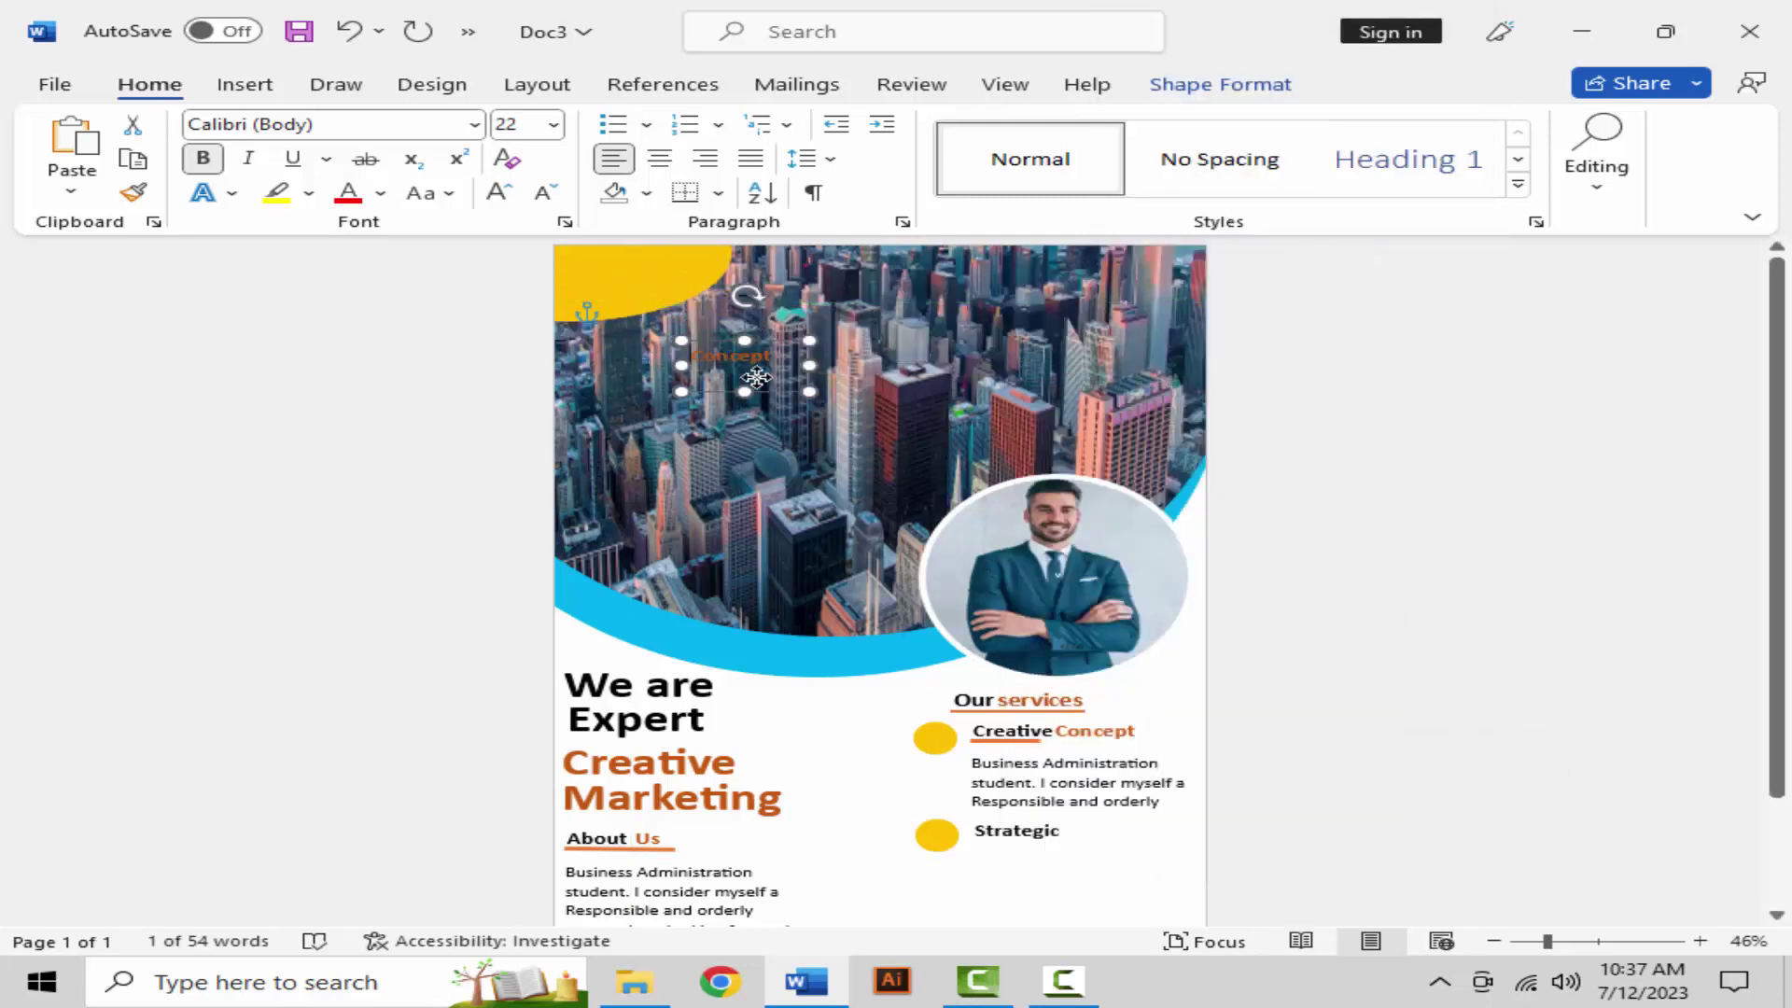
{"action": "left_click_drag", "start_coordinate": [757, 377], "coordinate": [1093, 816]}
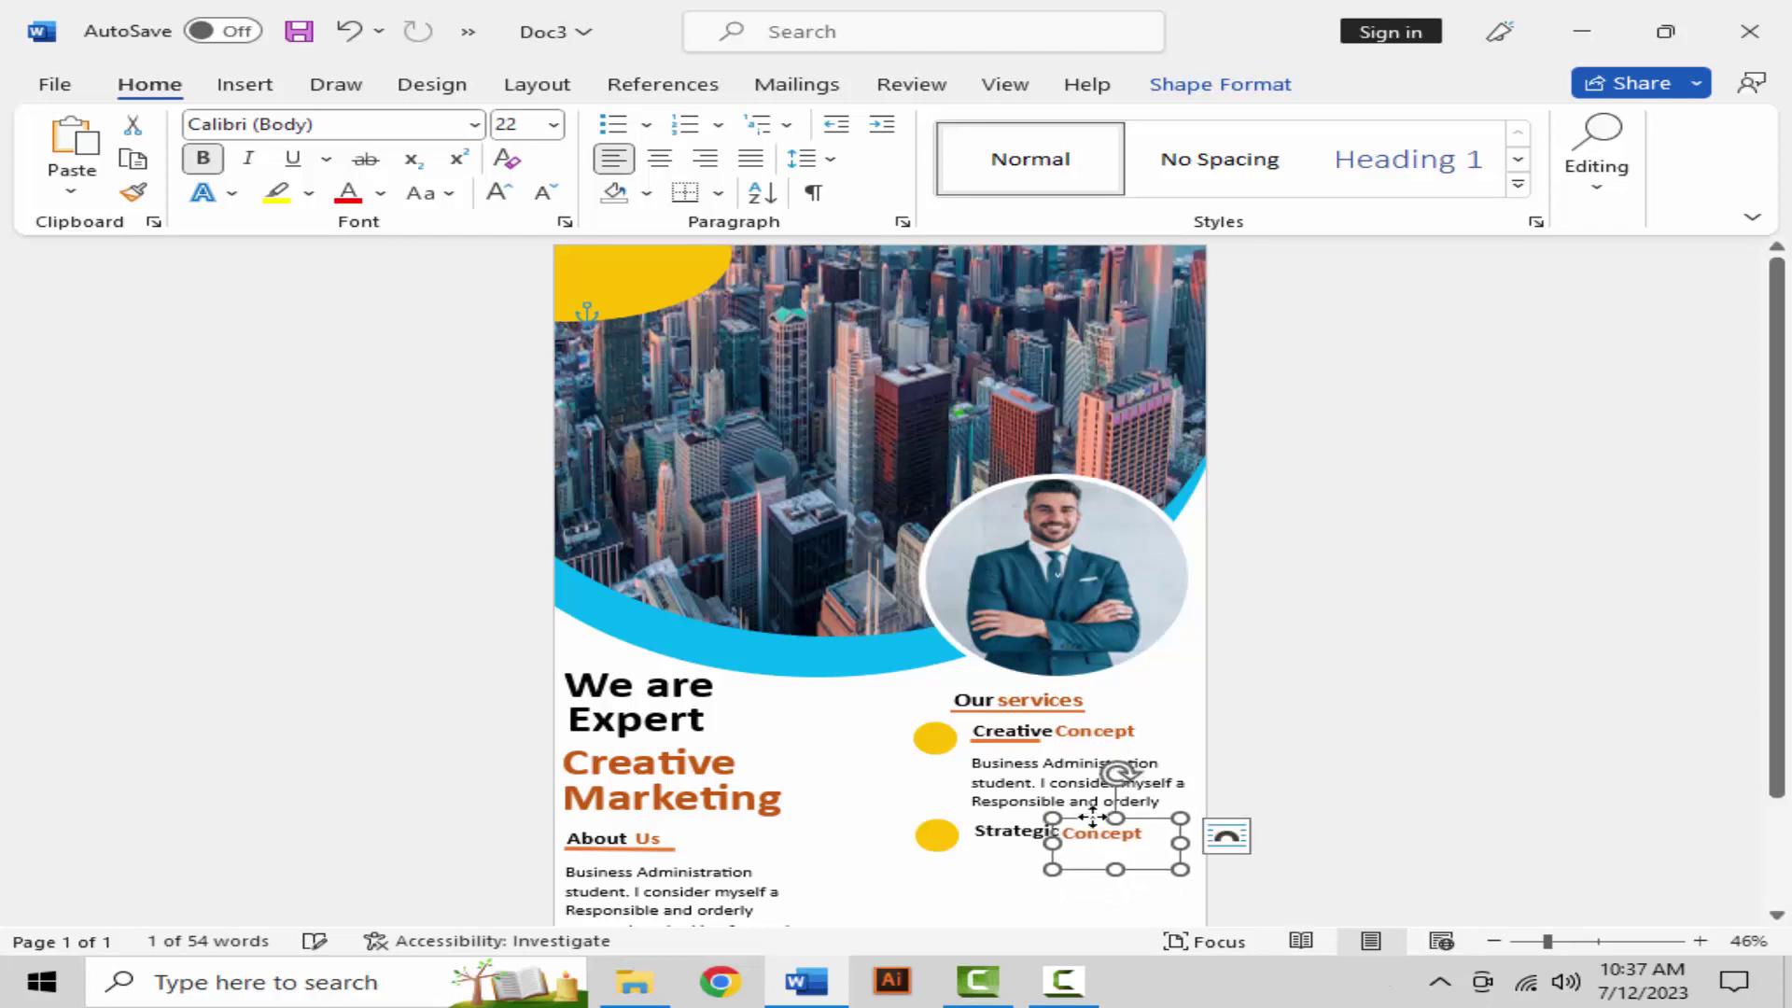
{"action": "right_click", "coordinate": [958, 819]}
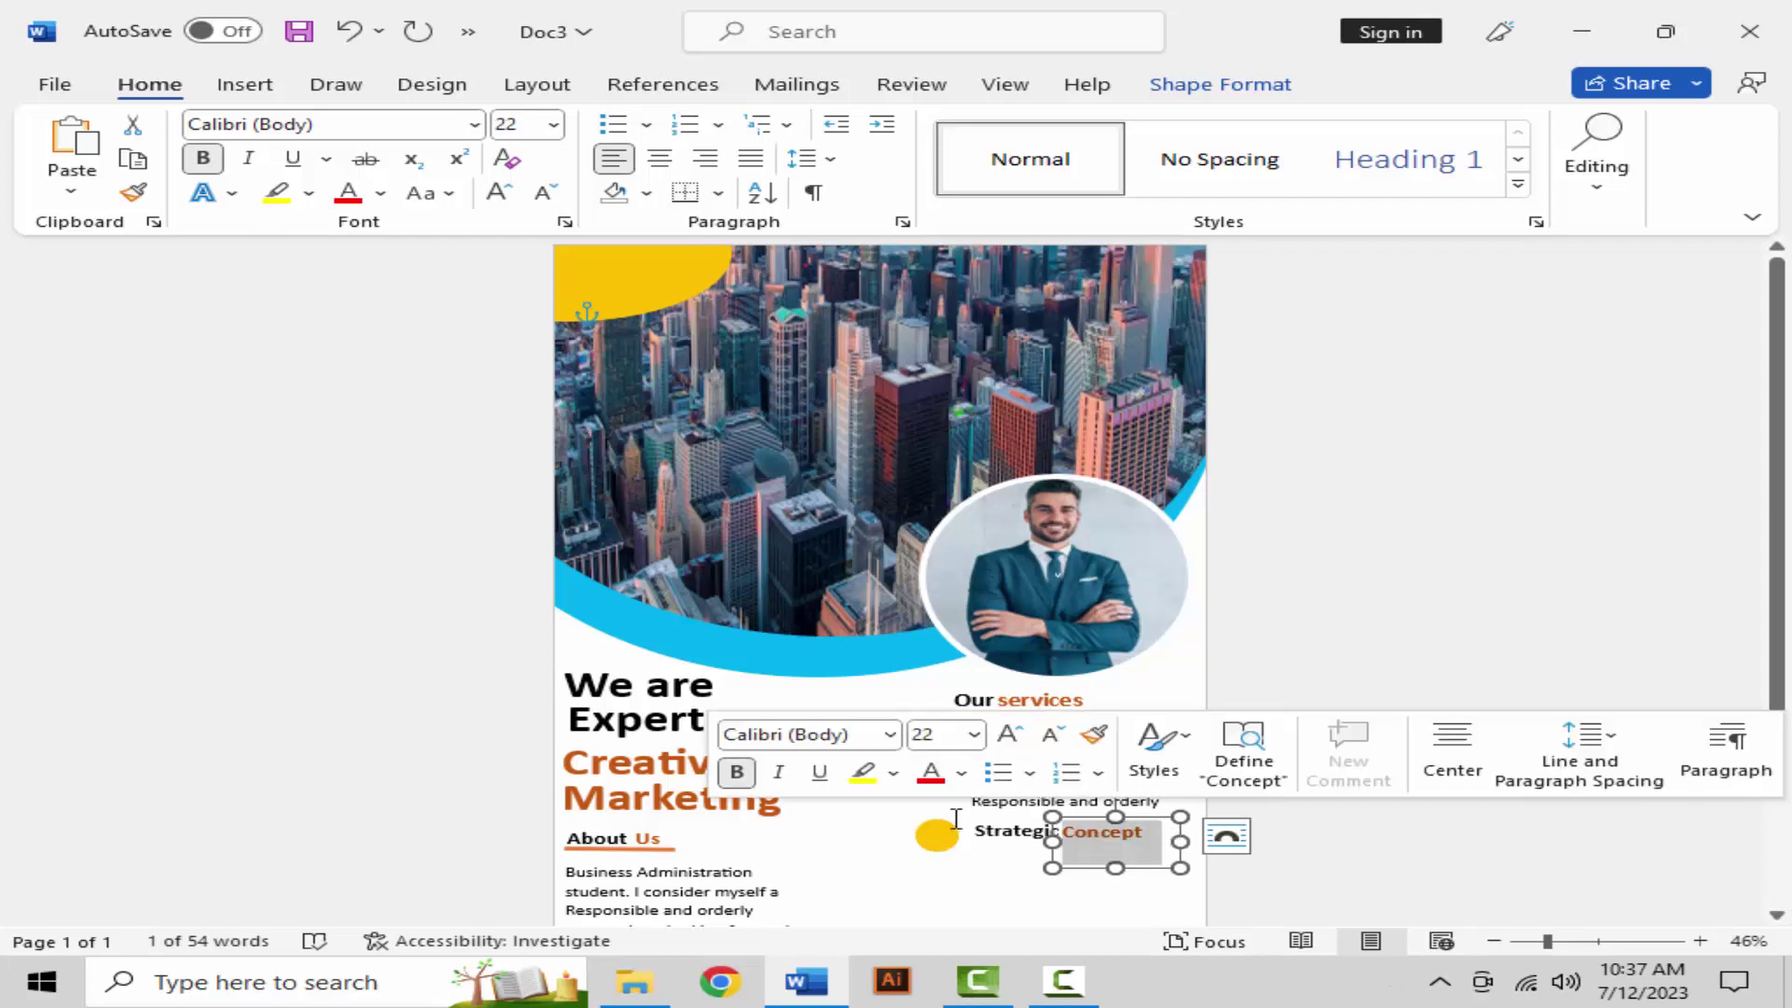
{"action": "key", "text": "Delete"}
{"action": "type", "text": "Planner"}
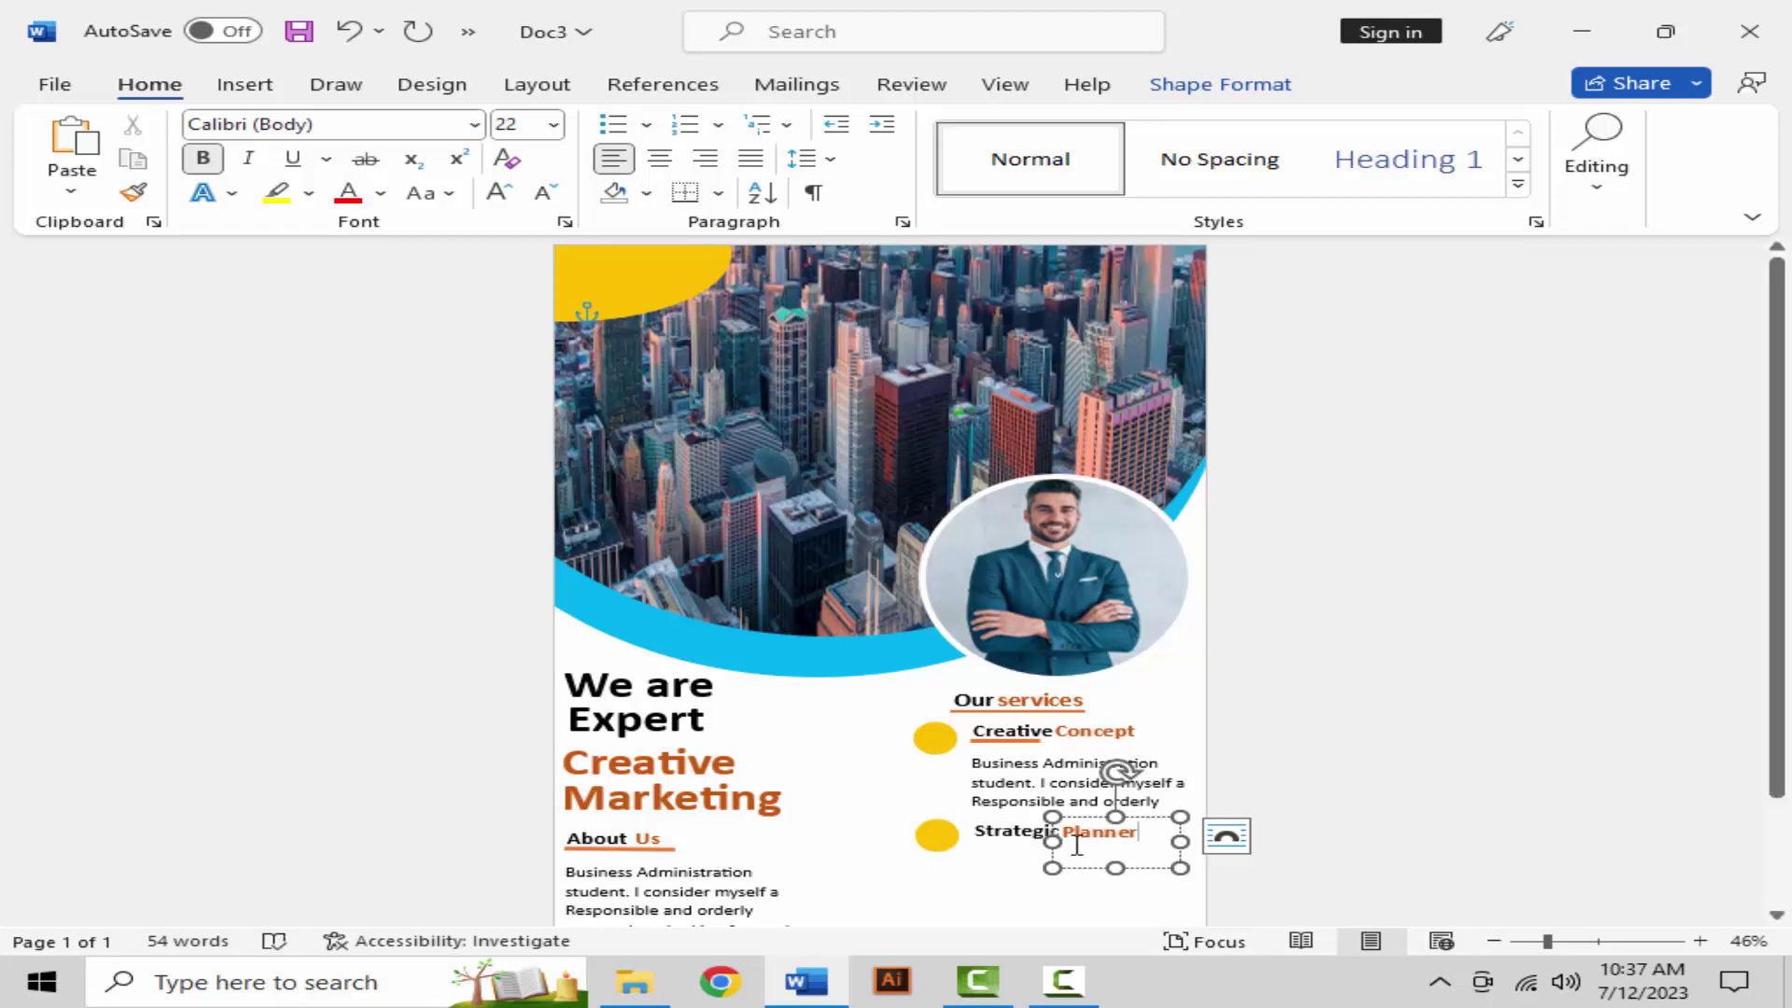
{"action": "left_click", "coordinate": [1378, 784]}
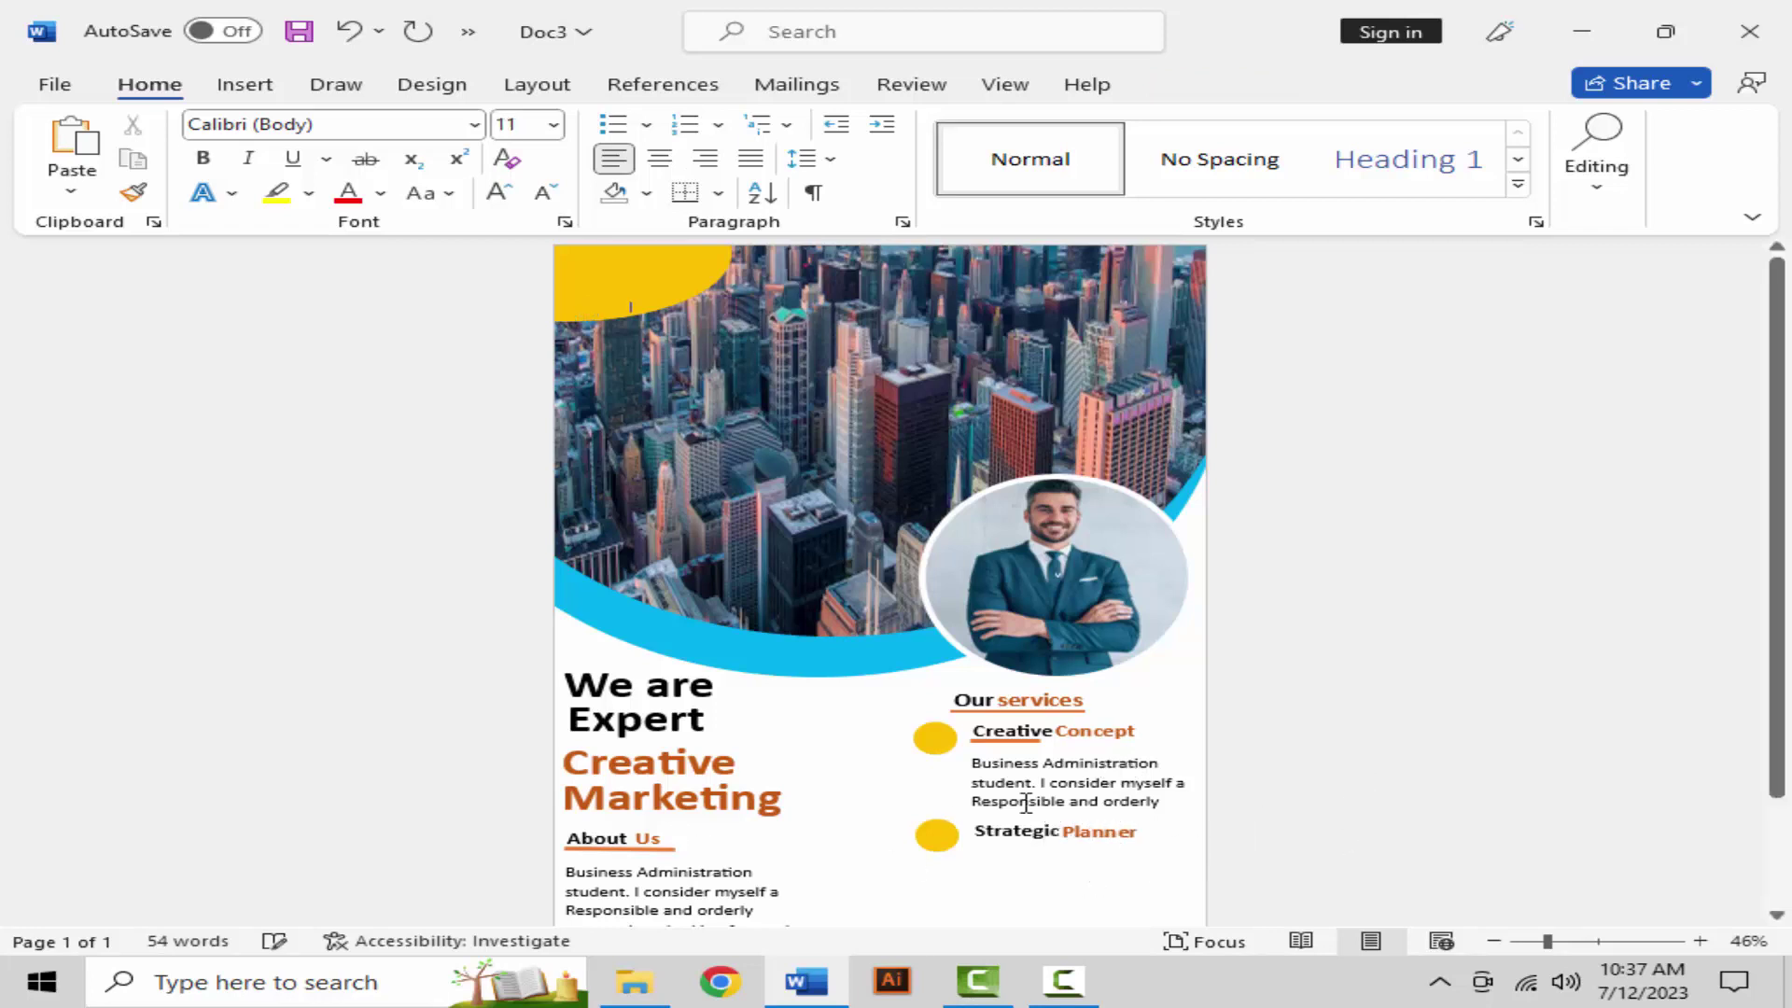
{"action": "right_click", "coordinate": [1000, 742]}
- Paste a copy of the orange underline beneath Strategic Planner
{"action": "left_click", "coordinate": [1090, 213]}
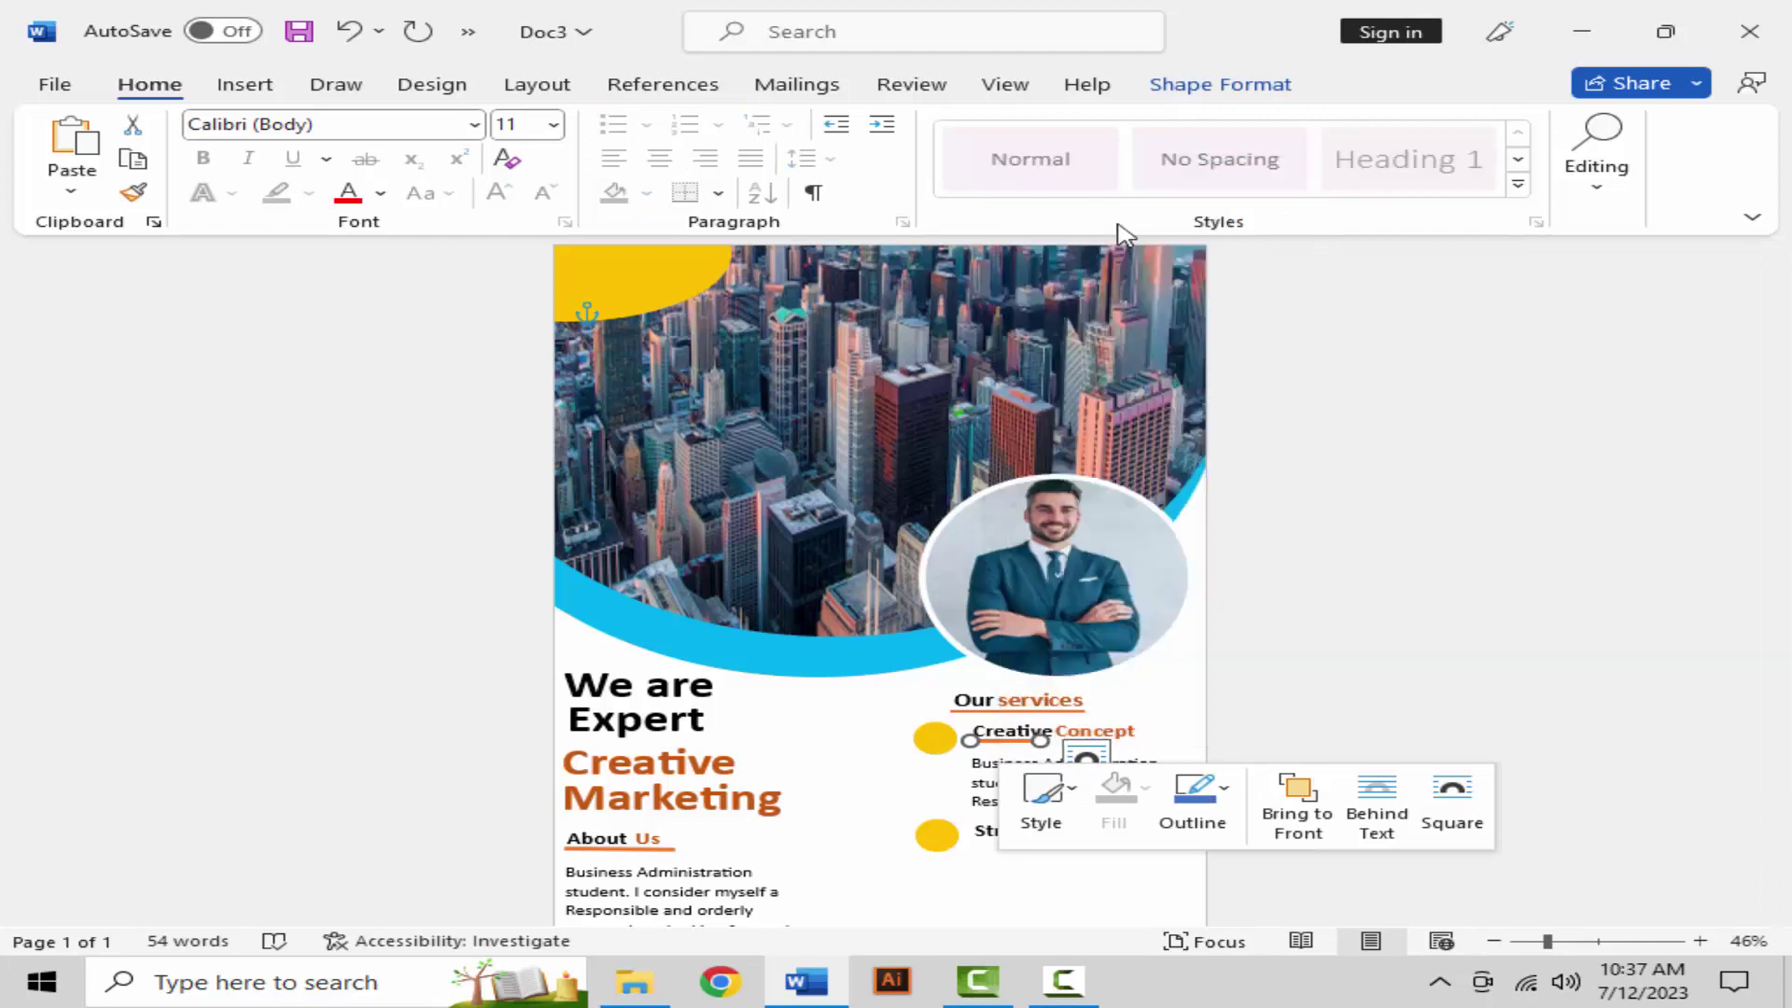
{"action": "right_click", "coordinate": [1291, 438]}
{"action": "left_click", "coordinate": [1359, 591]}
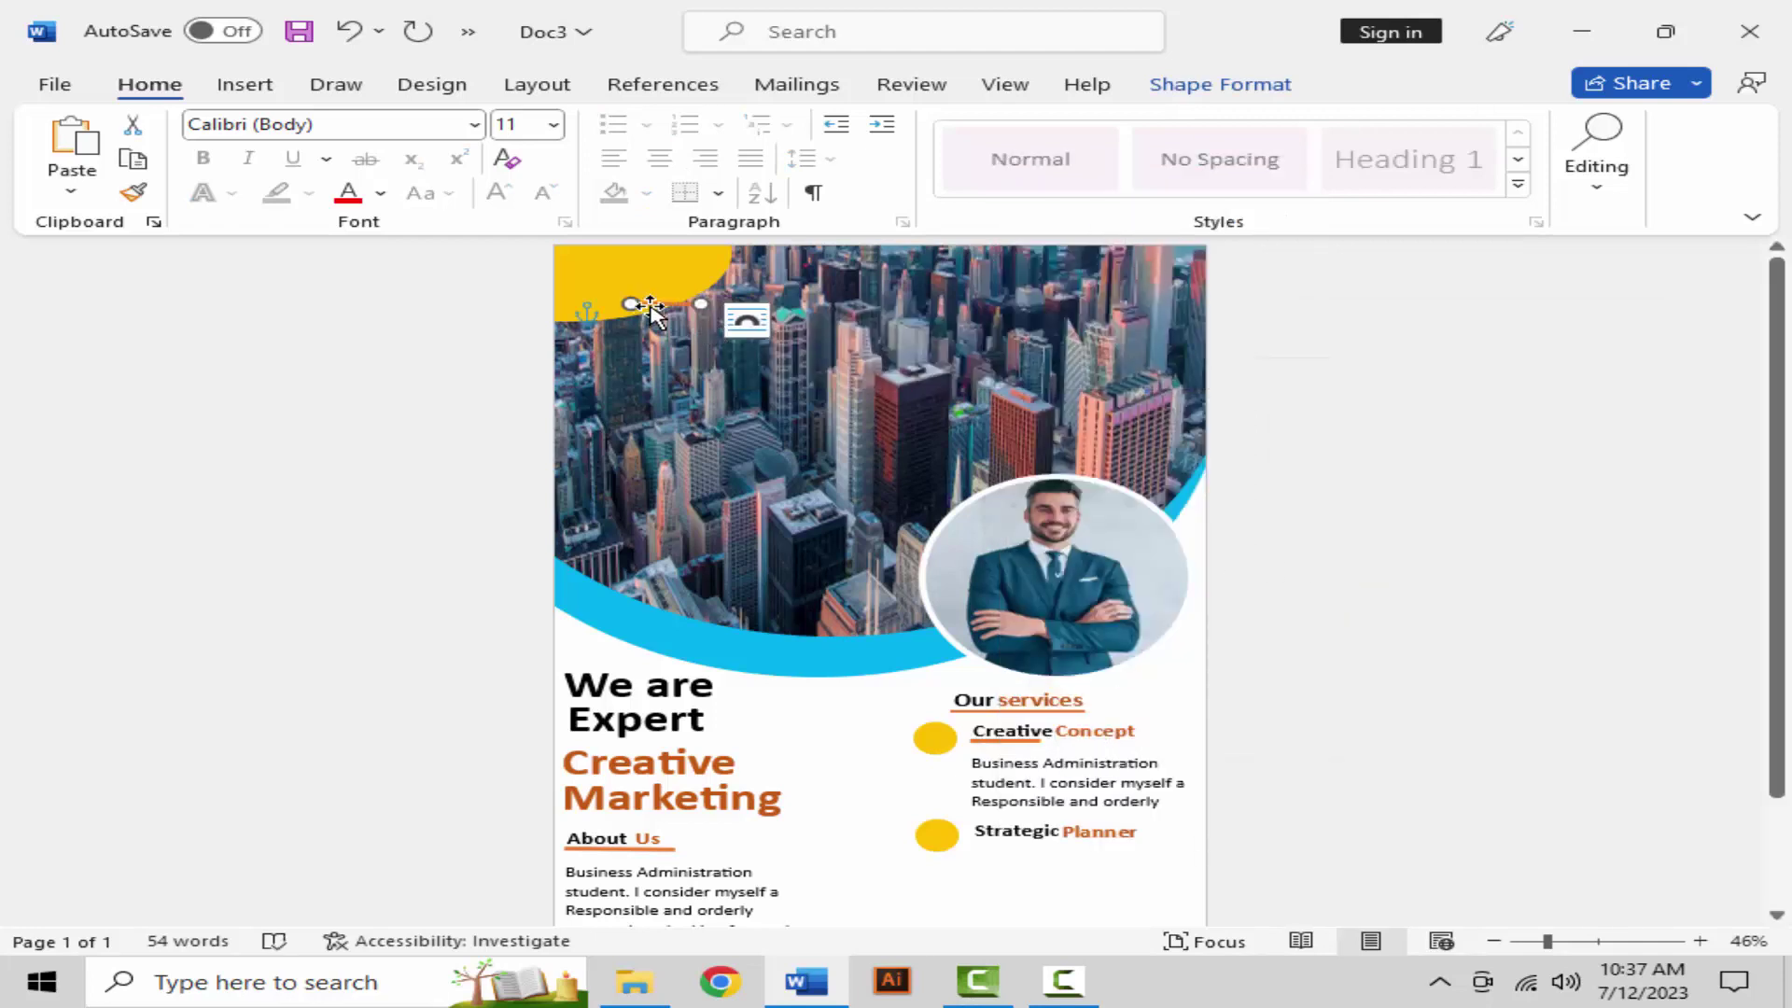
{"action": "left_click_drag", "start_coordinate": [658, 304], "coordinate": [999, 843]}
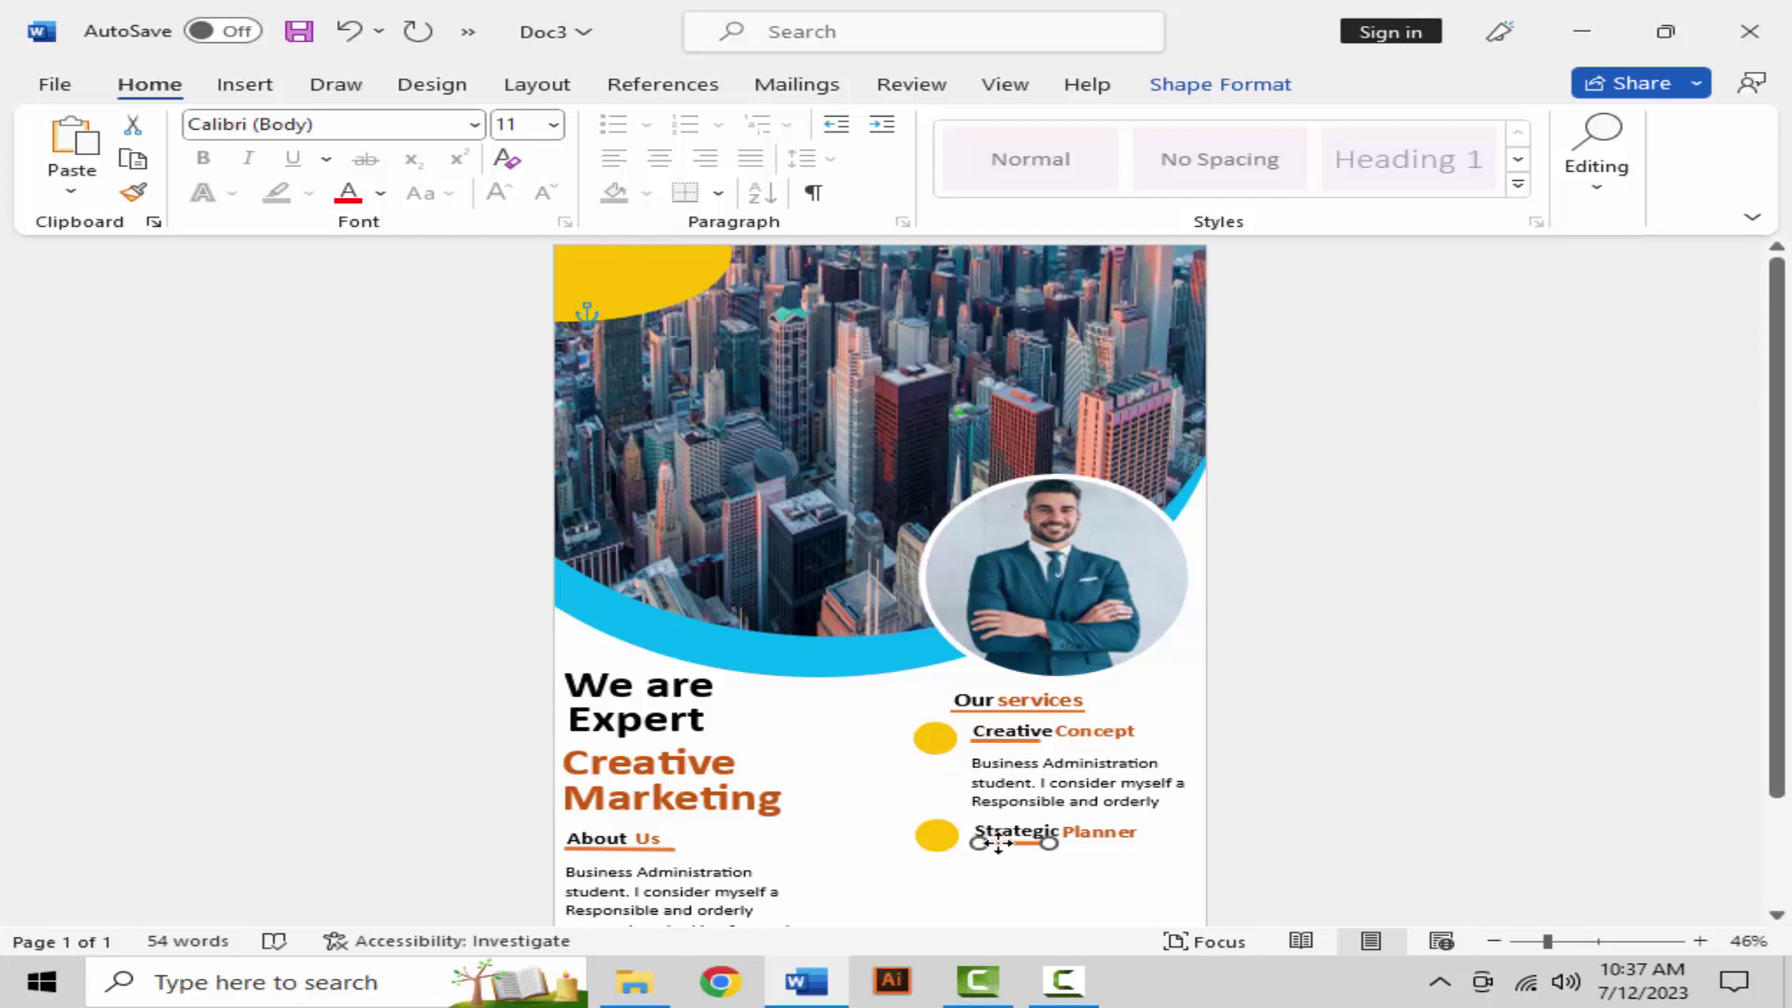
{"action": "left_click", "coordinate": [1328, 736]}
- Copy the Creative Concept description box, paste it with Keep Source Formatting, and place it below Strategic Planner
{"action": "scroll", "coordinate": [1139, 712], "scroll_direction": "down", "scroll_amount": 2}
{"action": "scroll", "coordinate": [1108, 653], "scroll_direction": "down", "scroll_amount": 1}
{"action": "left_click", "coordinate": [1059, 647]}
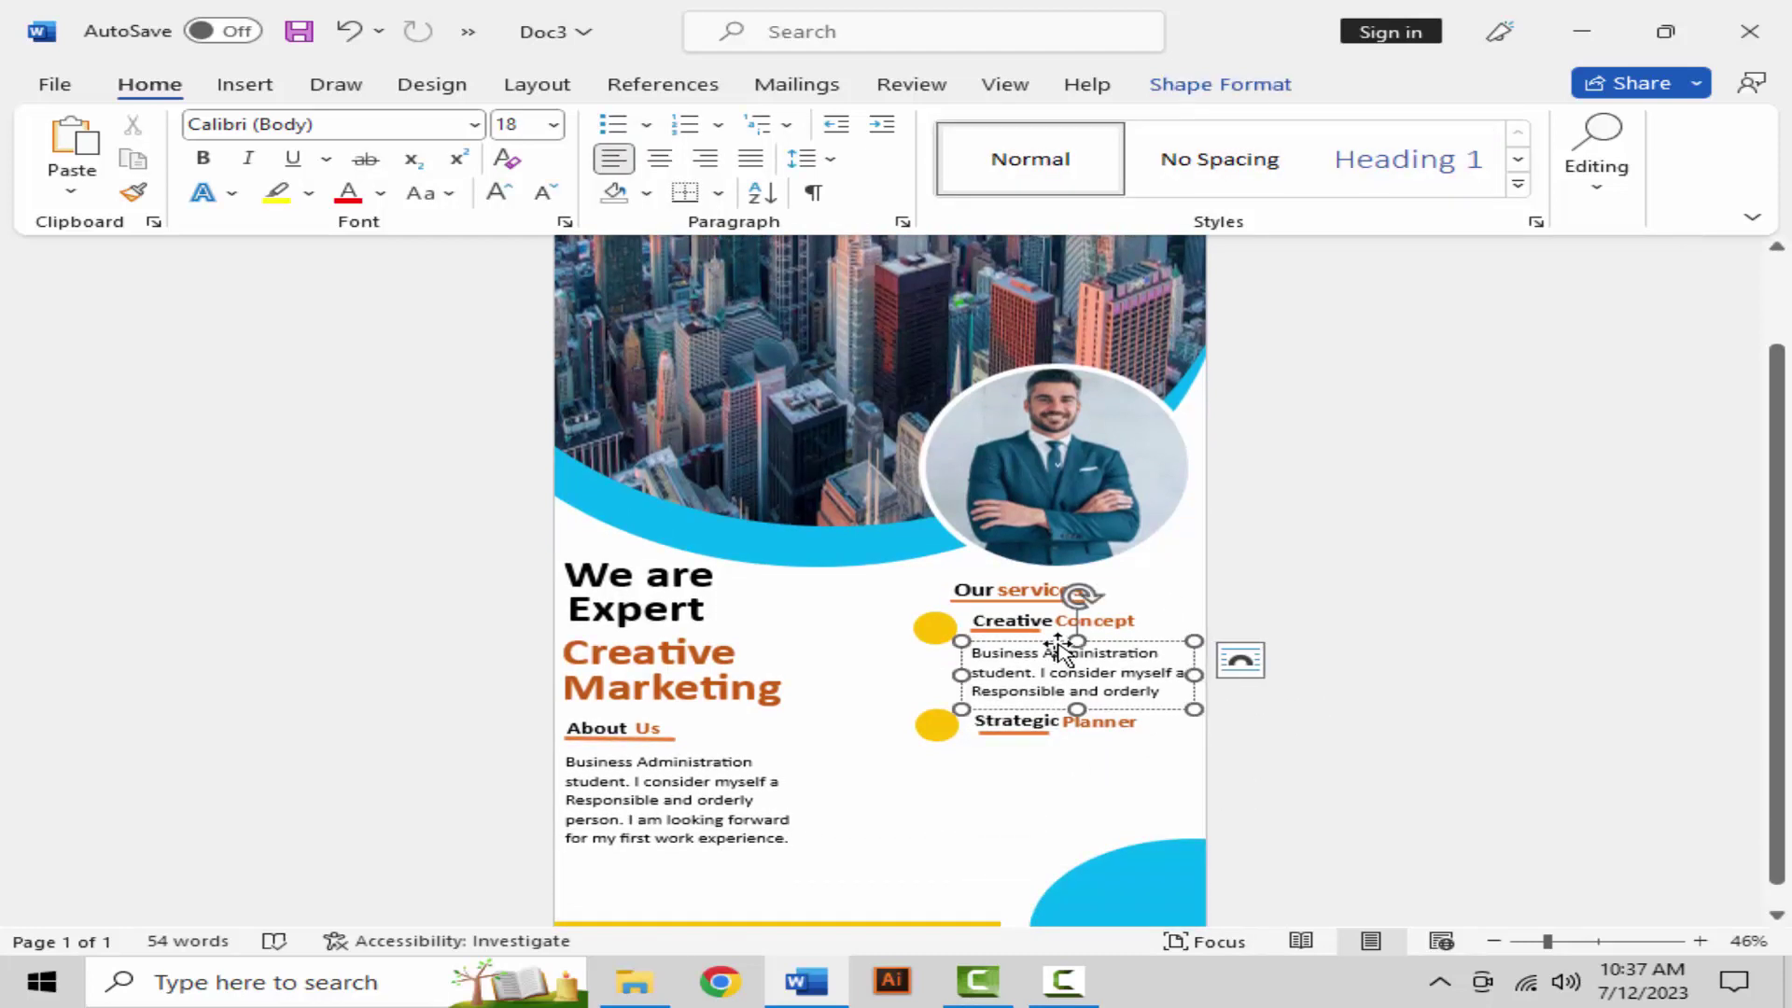
{"action": "right_click", "coordinate": [1059, 647]}
{"action": "left_click", "coordinate": [1136, 345]}
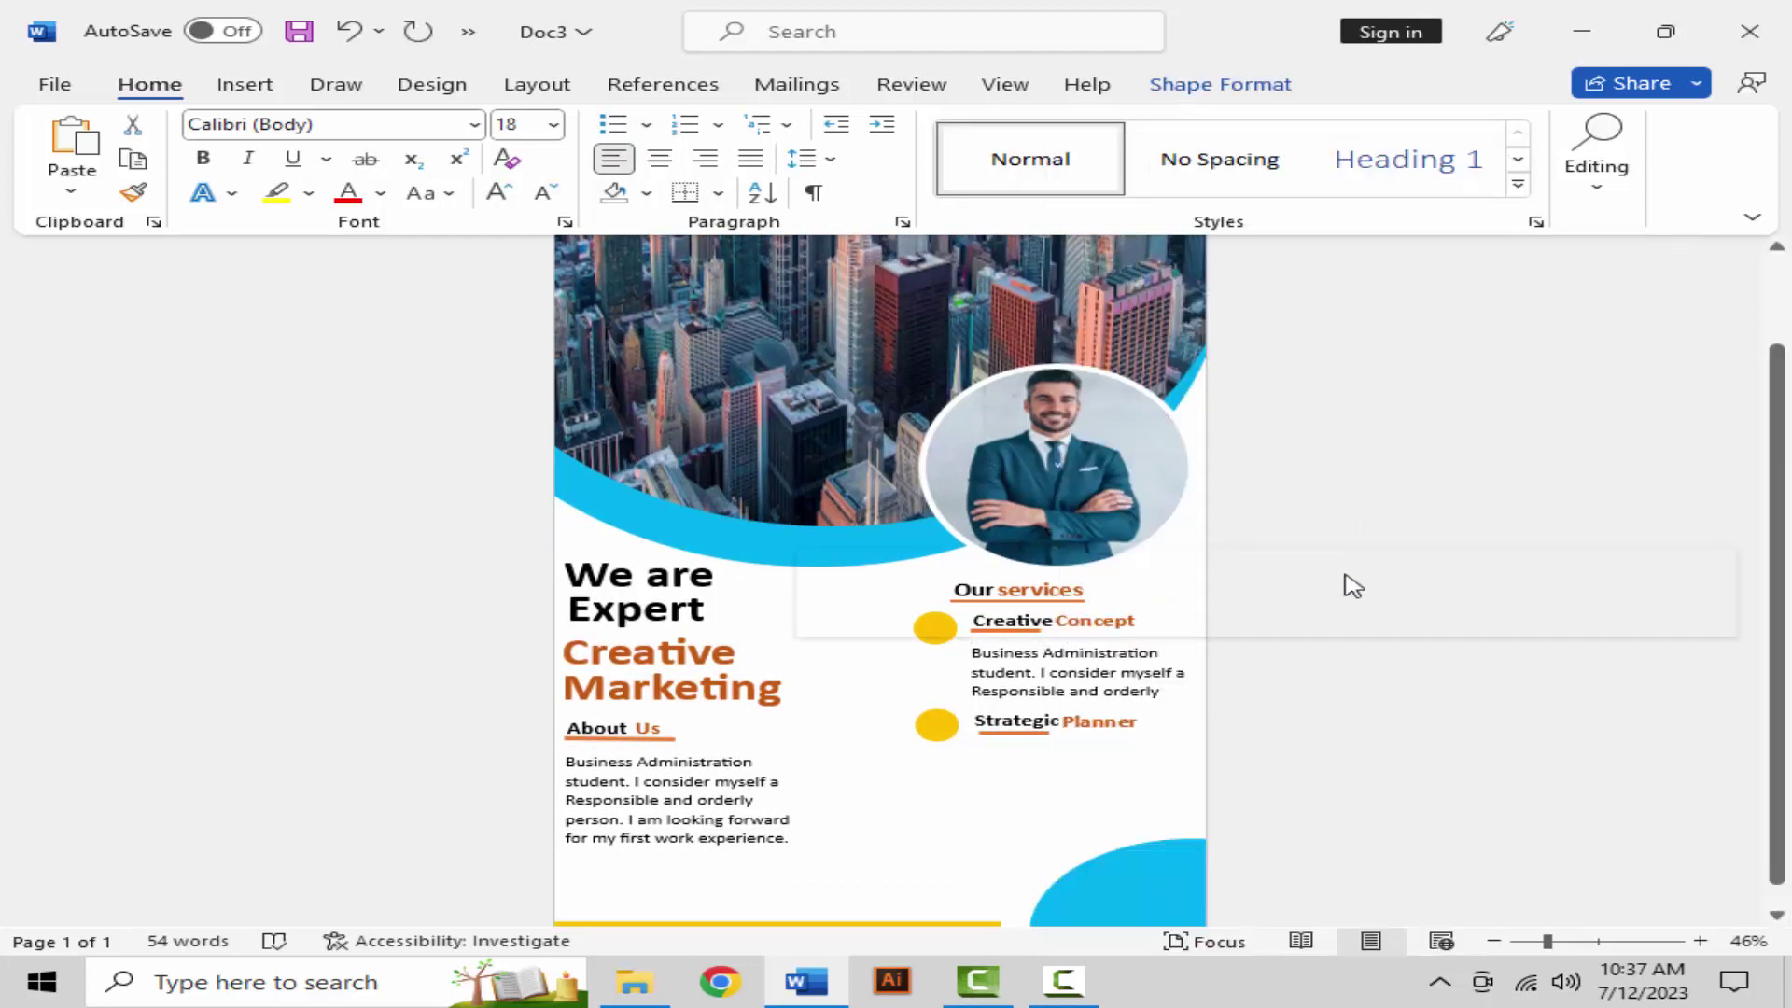
{"action": "right_click", "coordinate": [1353, 586]}
{"action": "left_click", "coordinate": [1429, 201]}
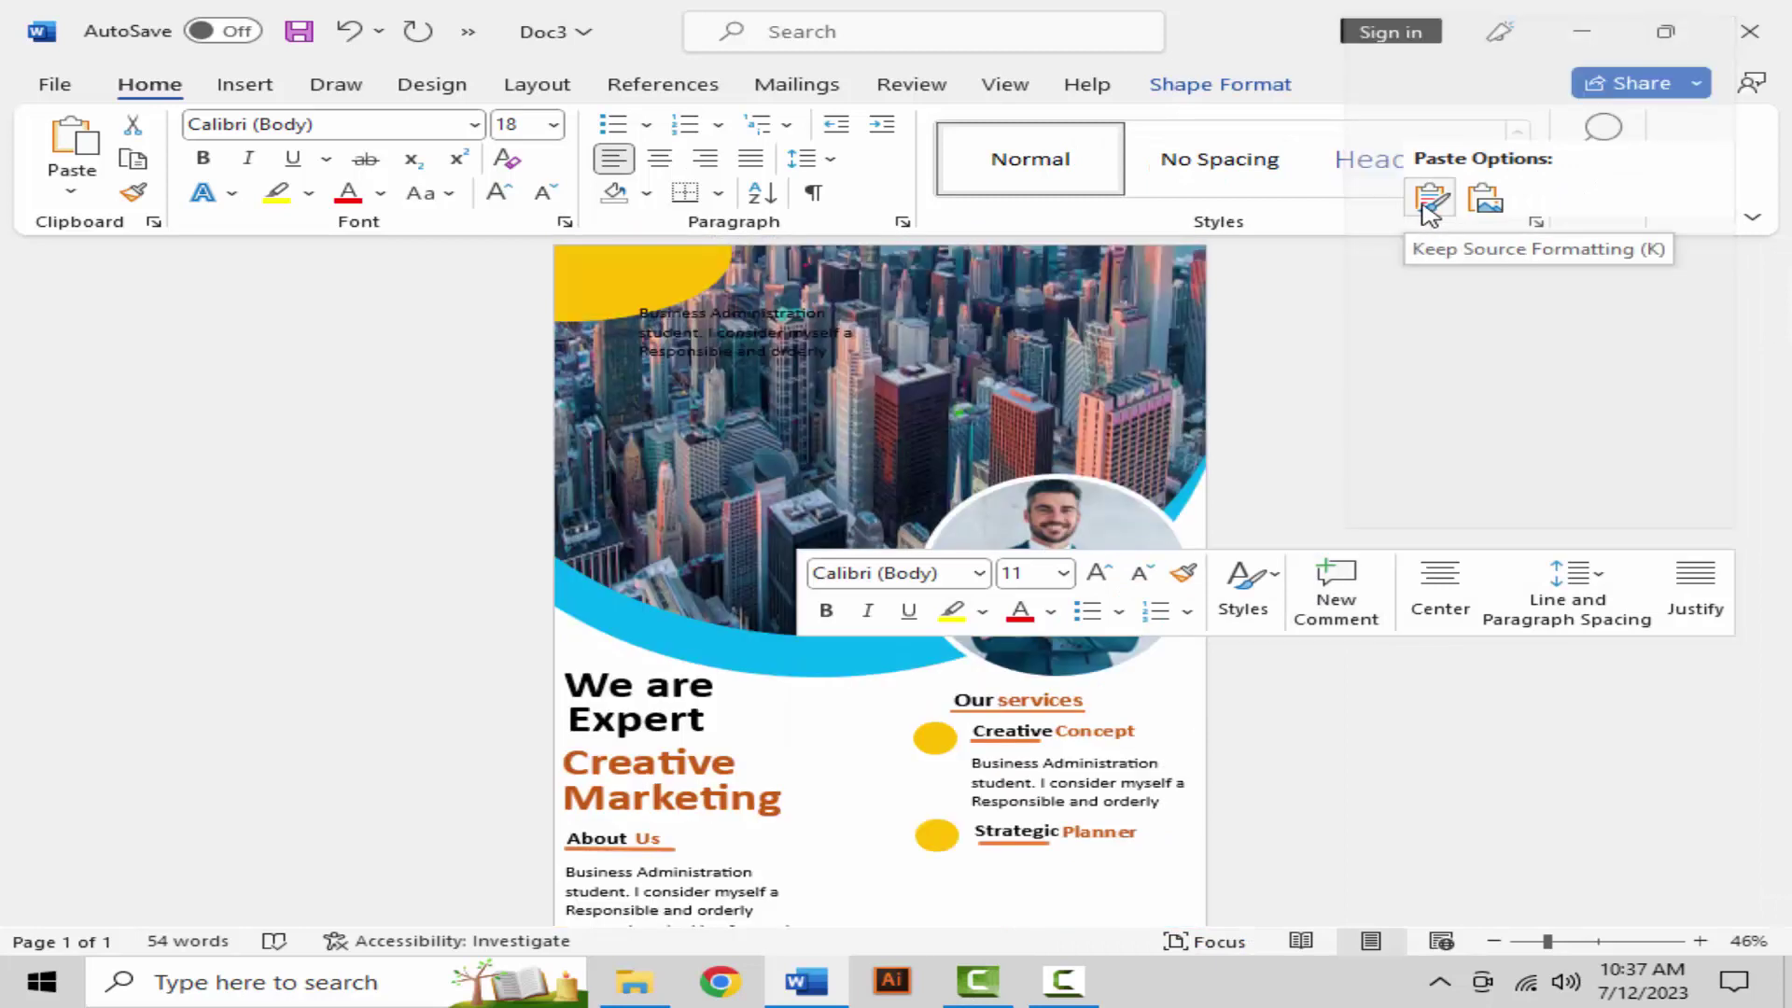
{"action": "left_click", "coordinate": [1429, 200]}
{"action": "scroll", "coordinate": [1214, 467], "scroll_direction": "down", "scroll_amount": 1}
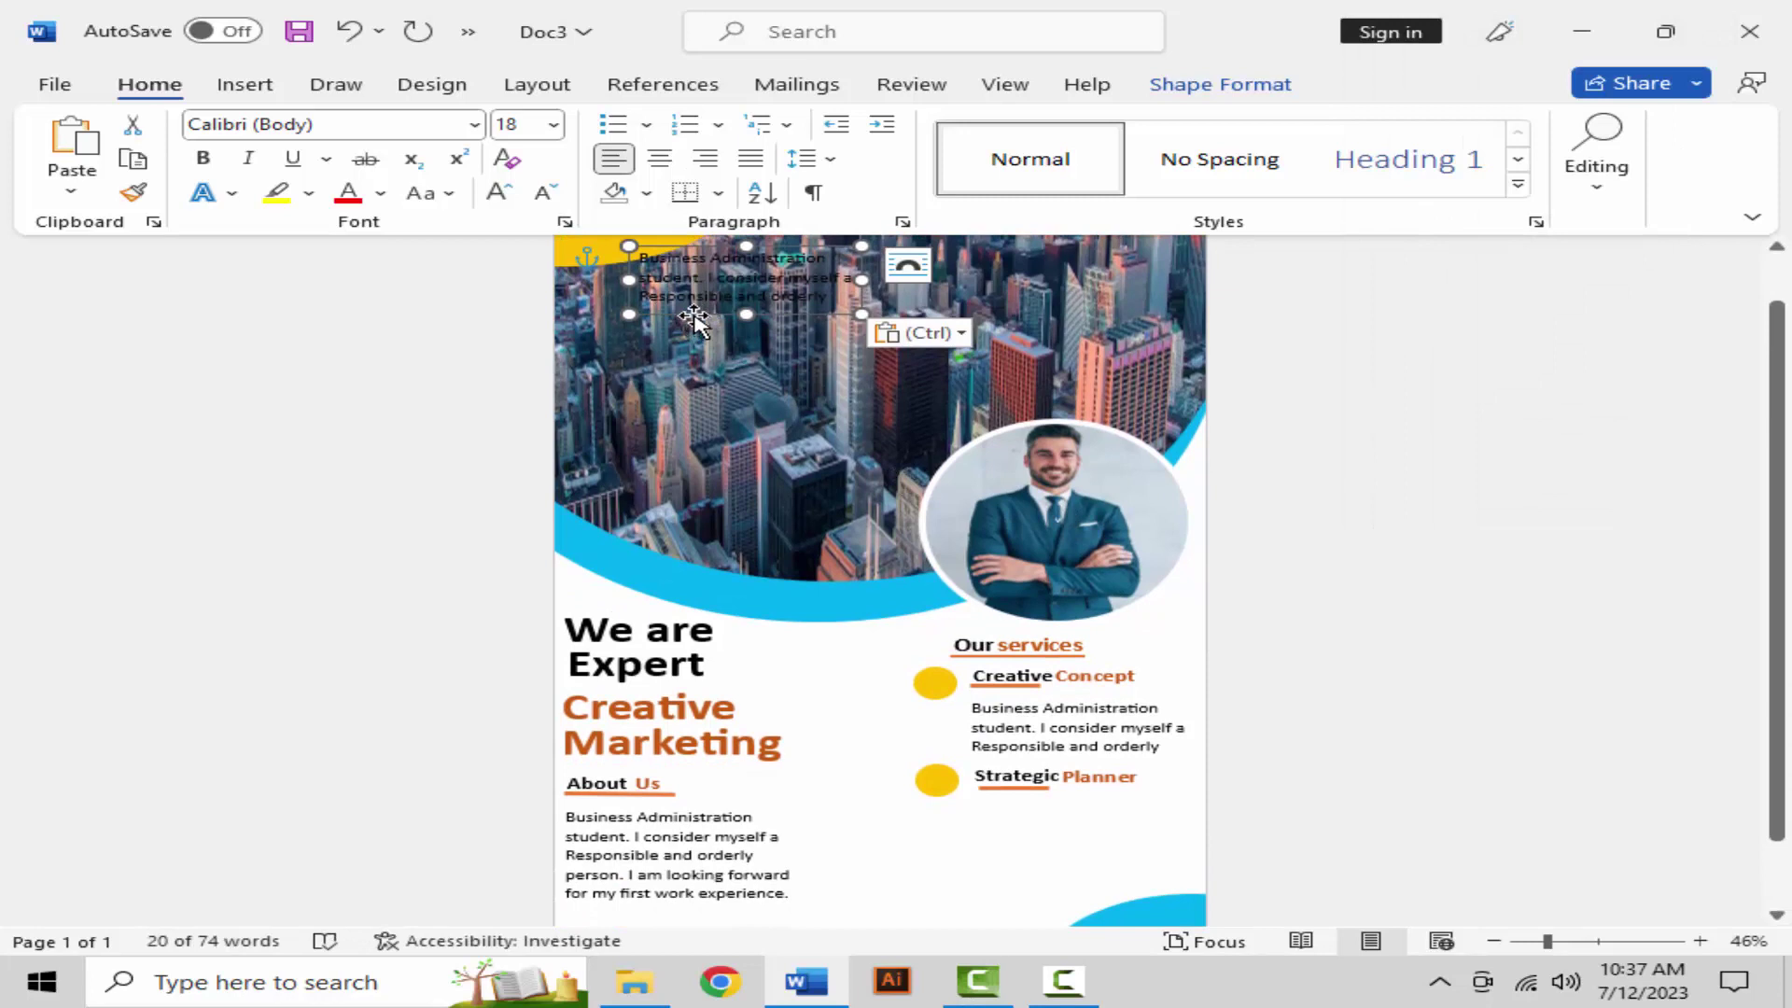
{"action": "left_click_drag", "start_coordinate": [697, 334], "coordinate": [1022, 859]}
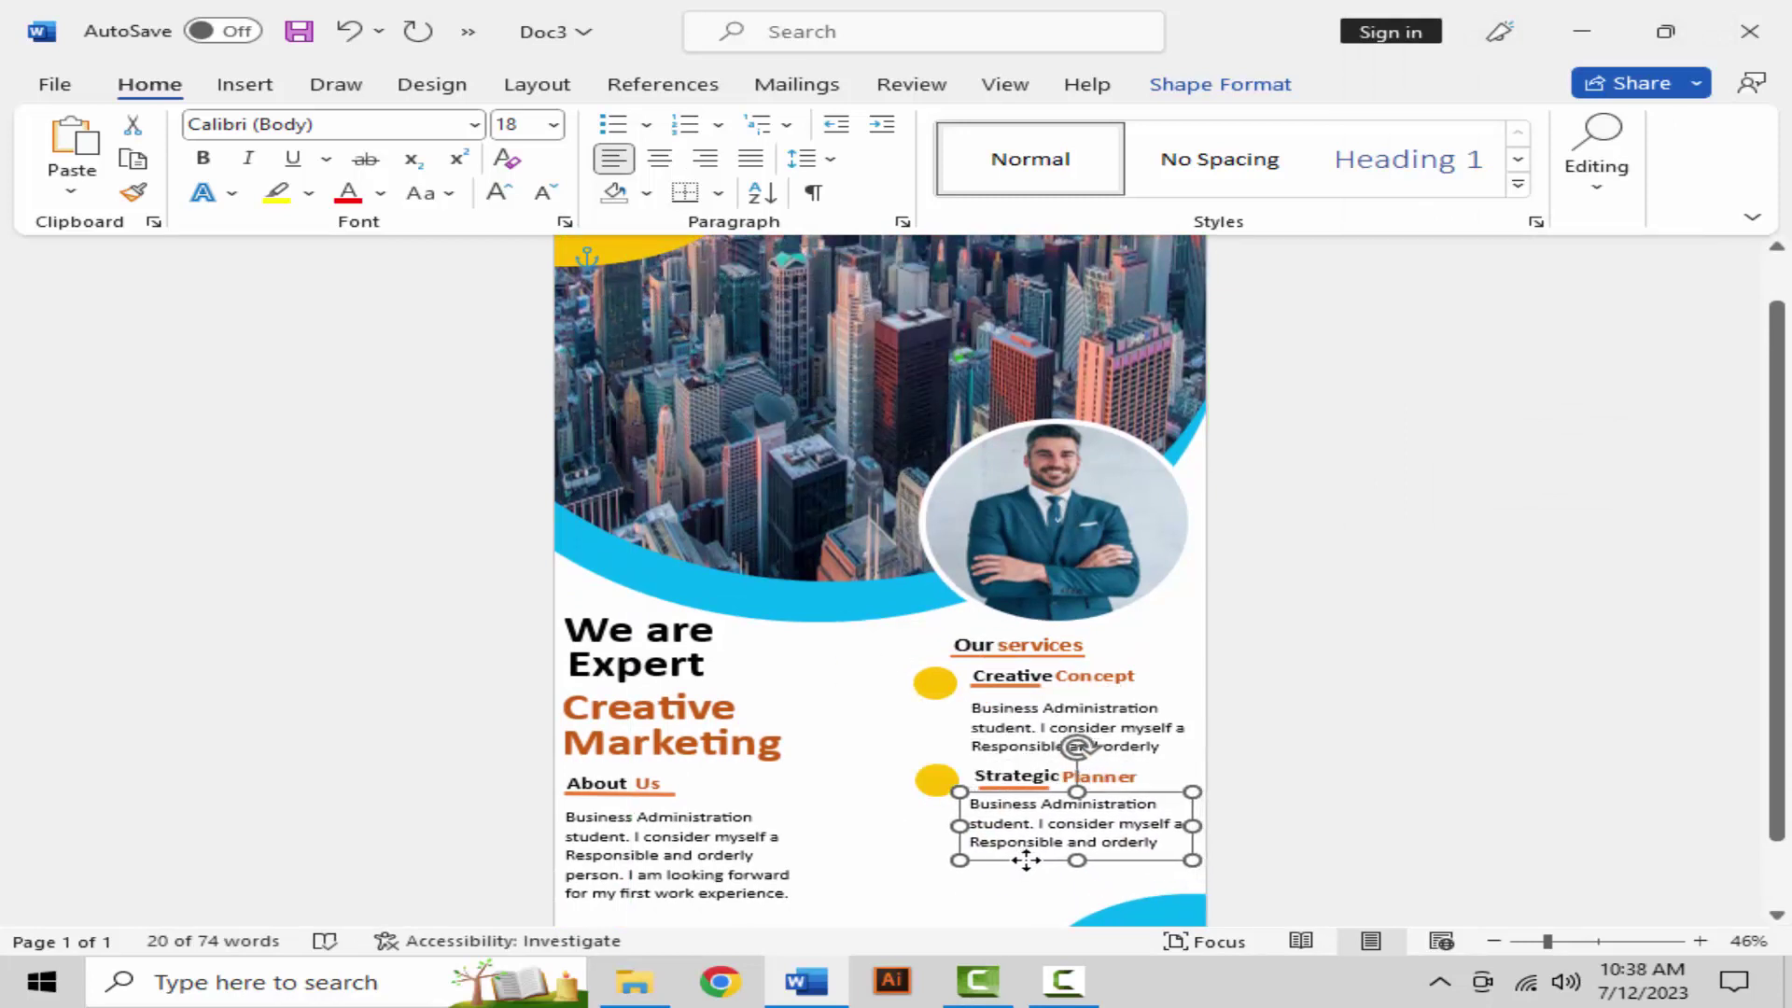
{"action": "left_click", "coordinate": [1312, 608]}
{"action": "scroll", "coordinate": [844, 572], "scroll_direction": "down", "scroll_amount": 2}
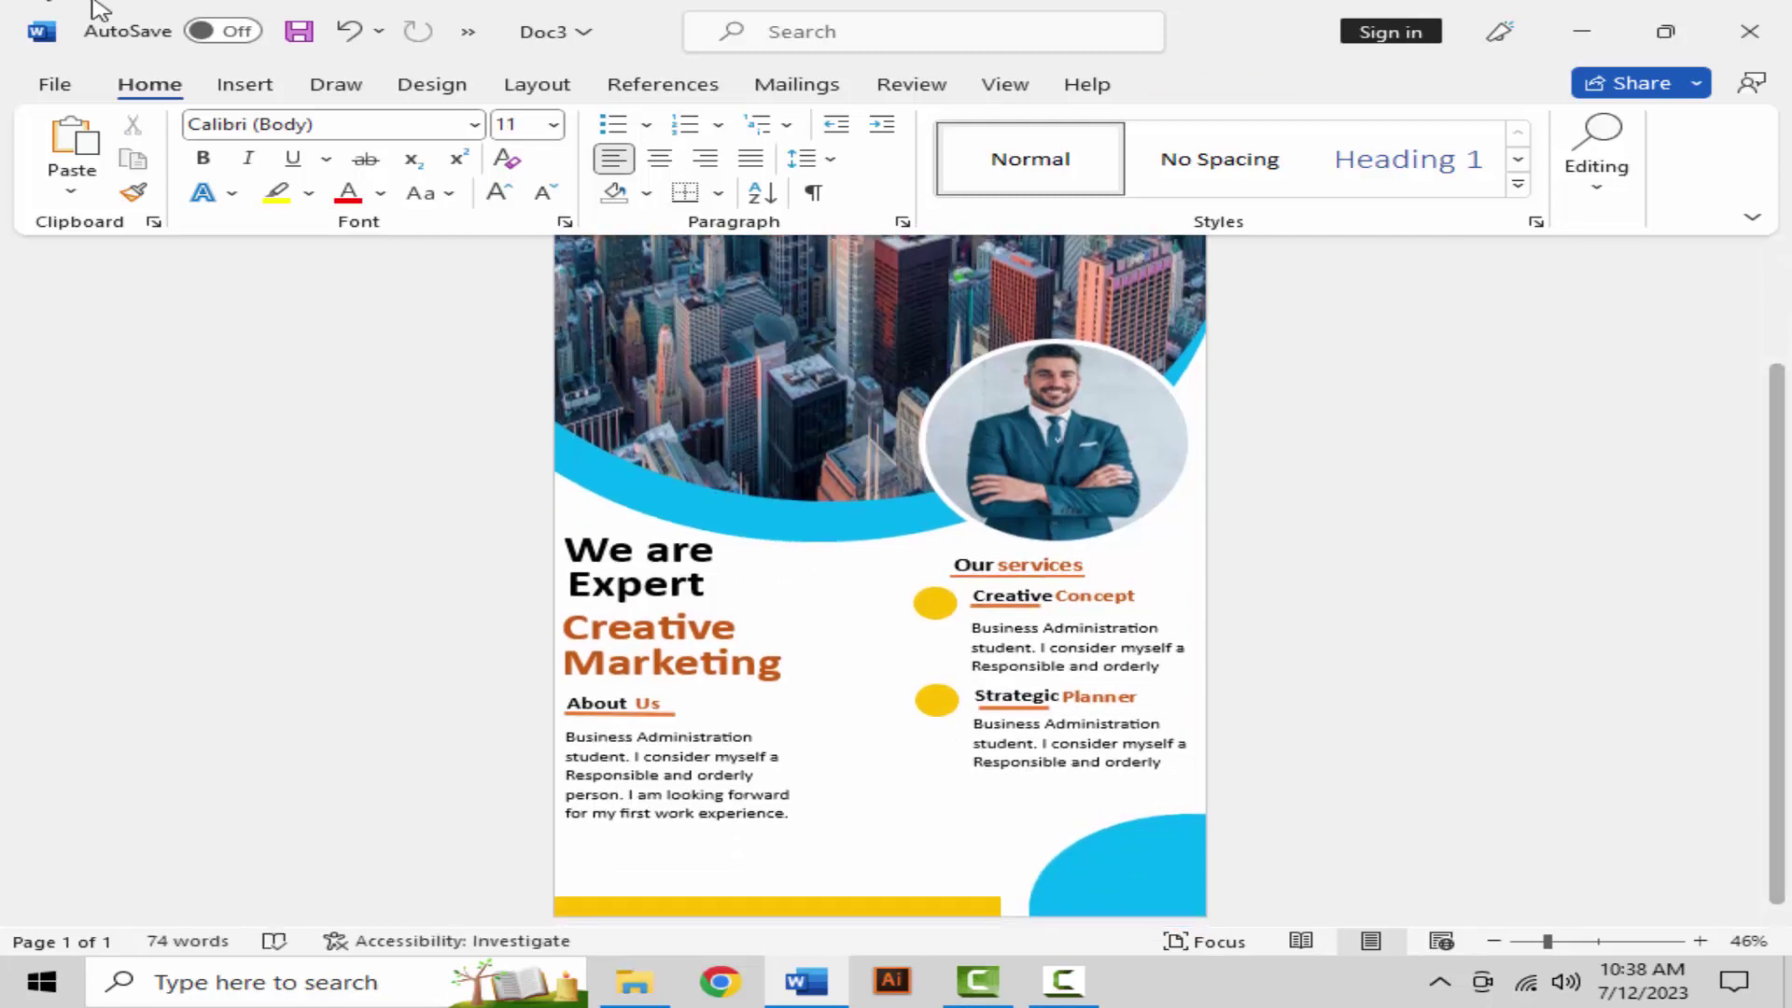
- Draw a text box below About Us with no outline and no fill, and type the phone number
{"action": "left_click", "coordinate": [244, 84]}
{"action": "left_click", "coordinate": [386, 125]}
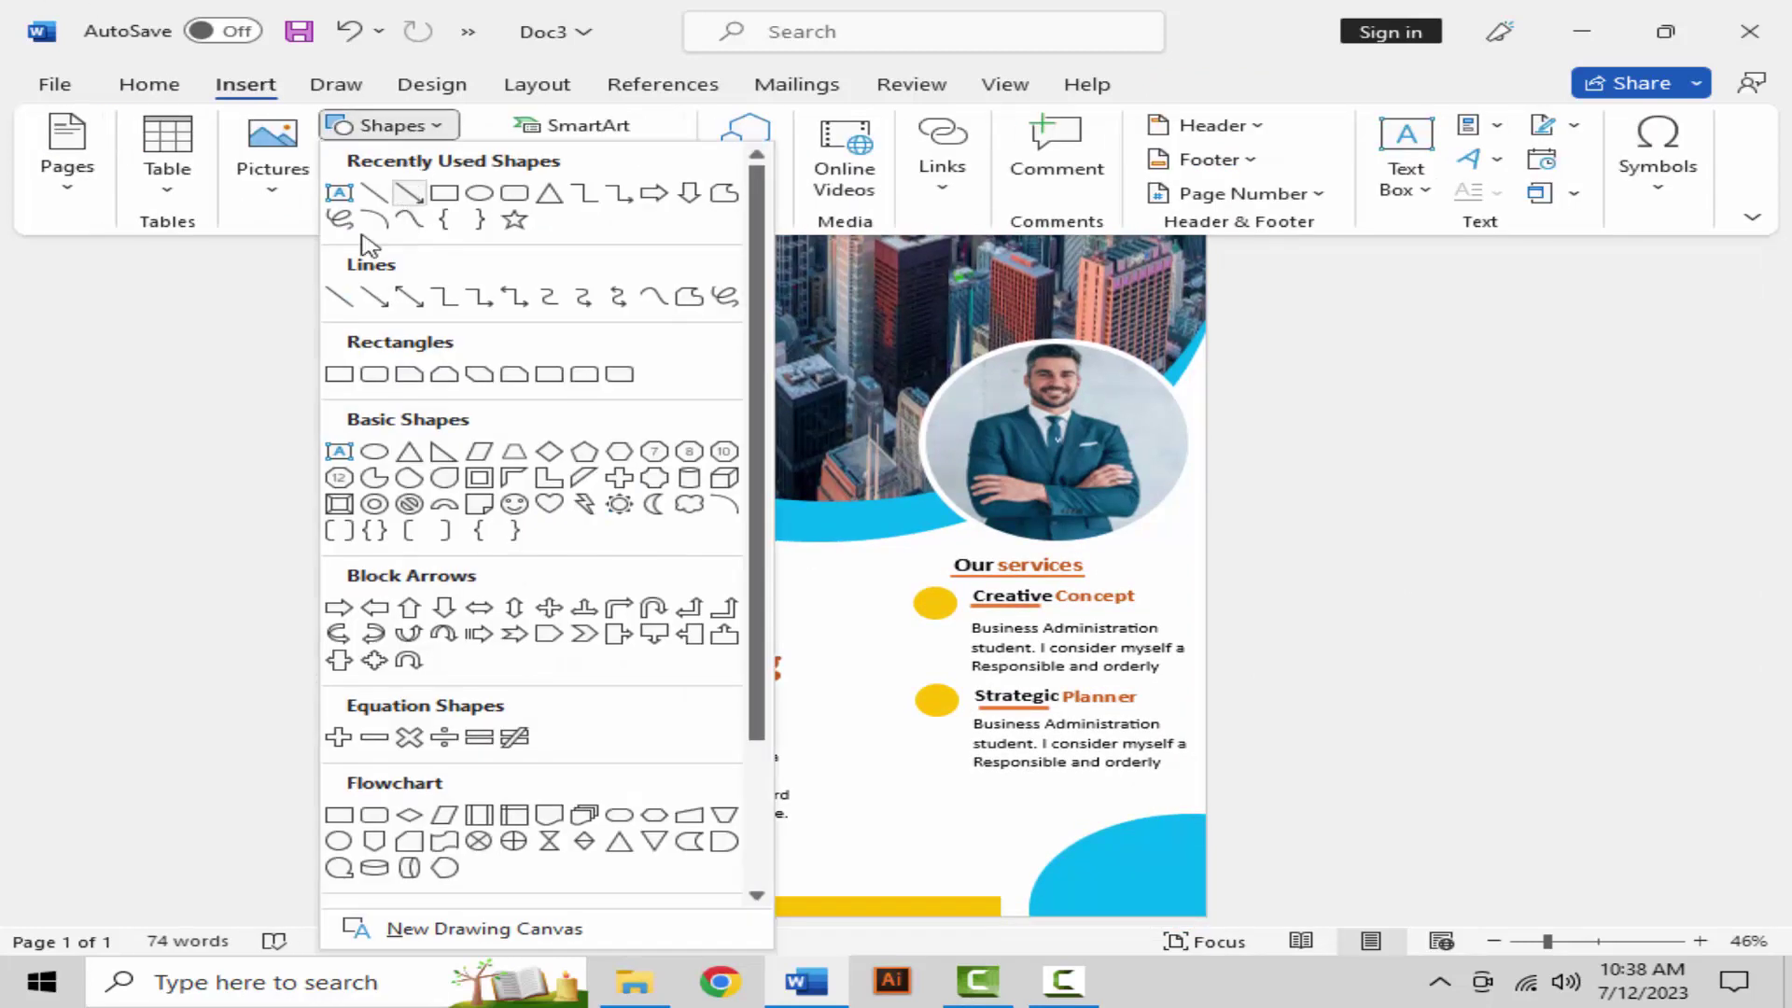
{"action": "left_click", "coordinate": [339, 193]}
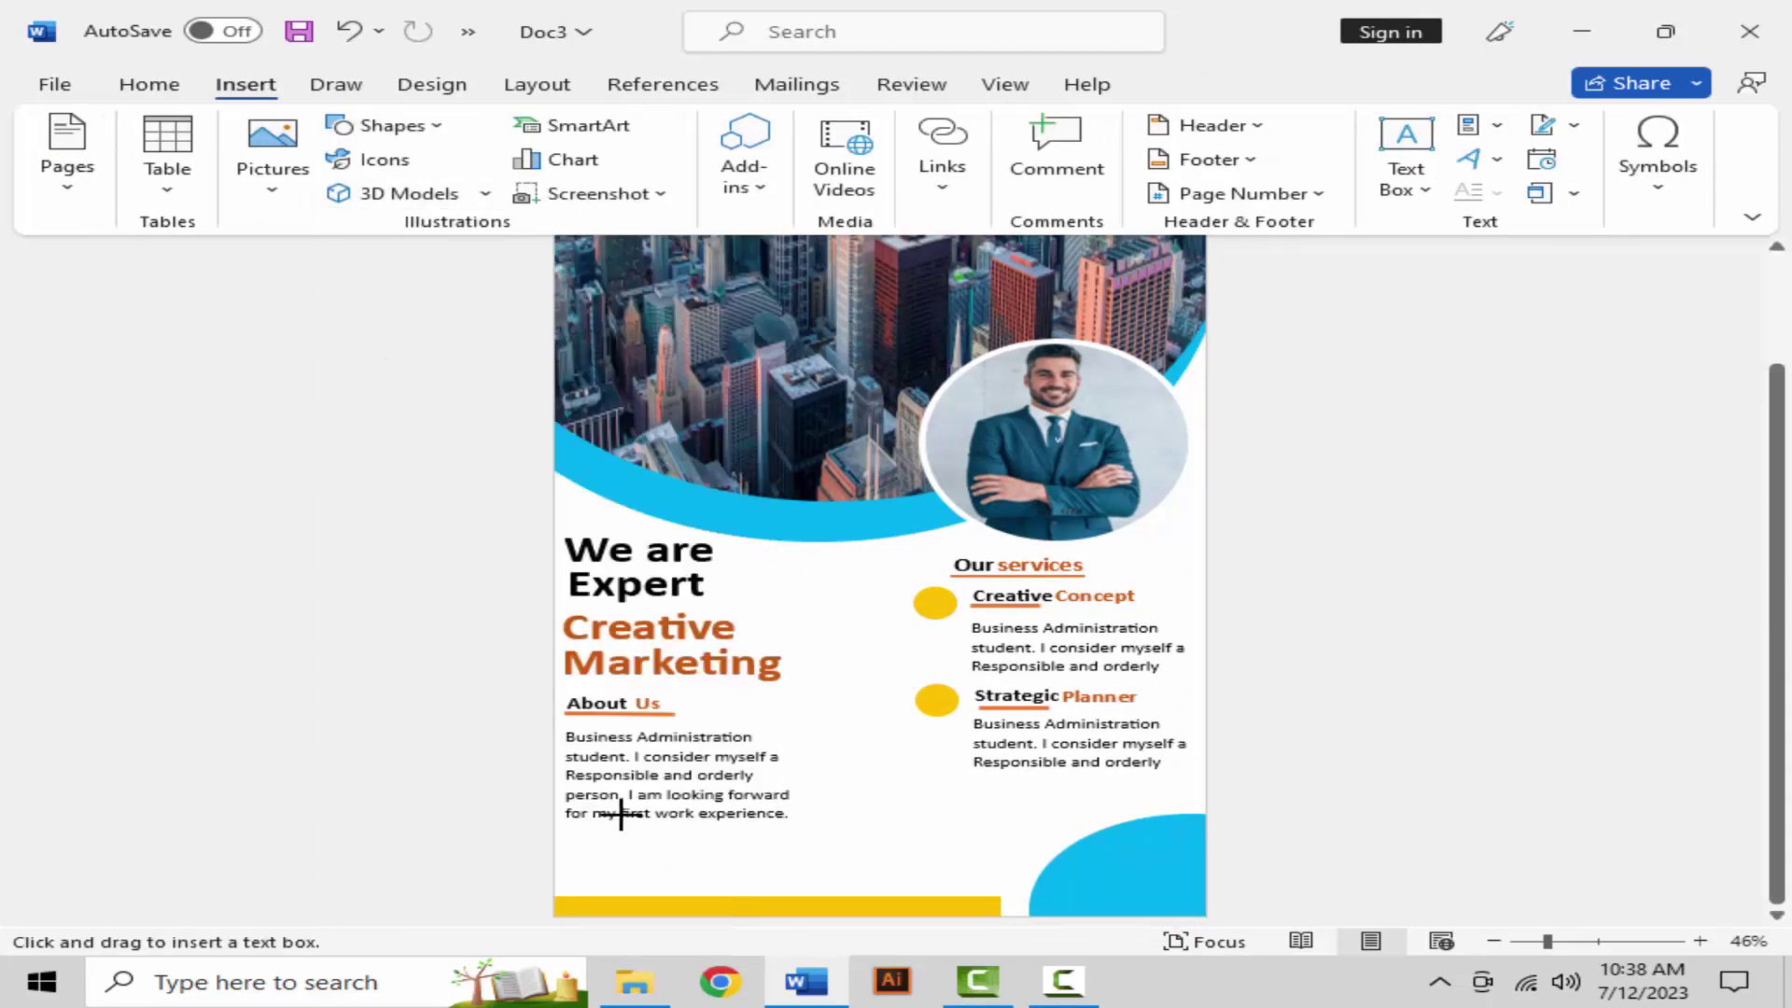
{"action": "left_click_drag", "start_coordinate": [586, 838], "coordinate": [714, 866]}
{"action": "scroll", "coordinate": [656, 877], "scroll_direction": "up", "scroll_amount": 1}
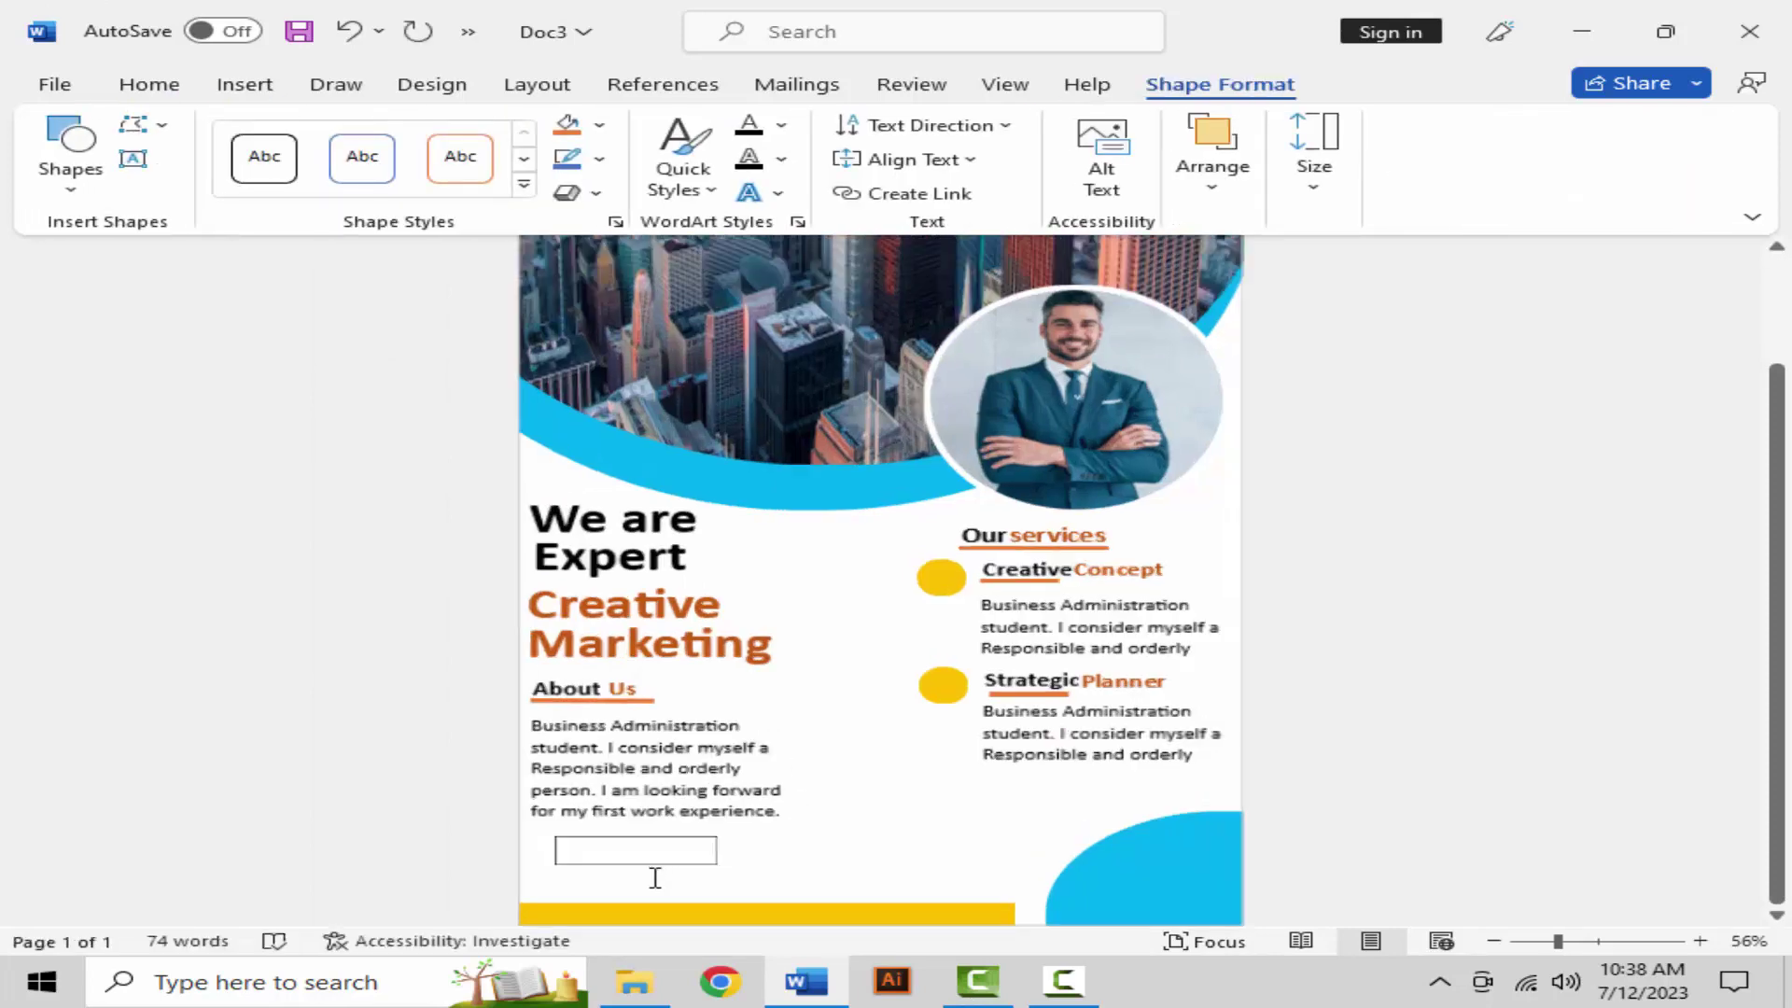
{"action": "scroll", "coordinate": [655, 877], "scroll_direction": "up", "scroll_amount": 2}
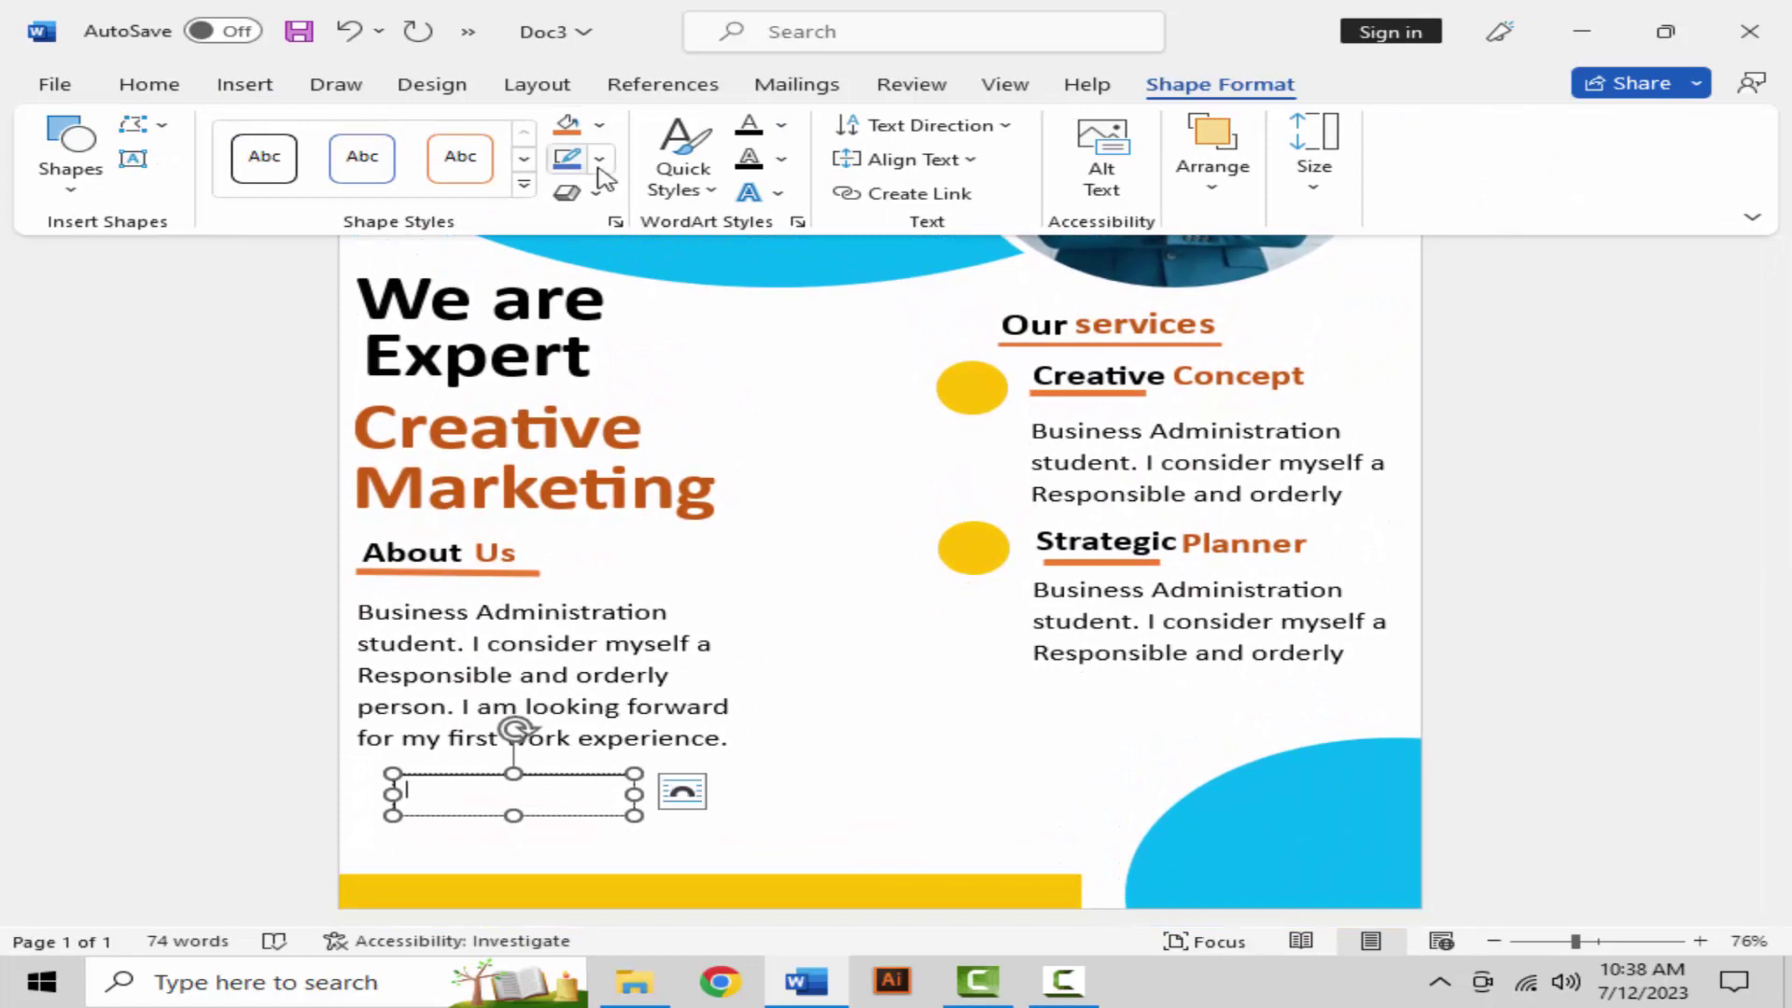
{"action": "left_click", "coordinate": [599, 162]}
{"action": "left_click", "coordinate": [602, 450]}
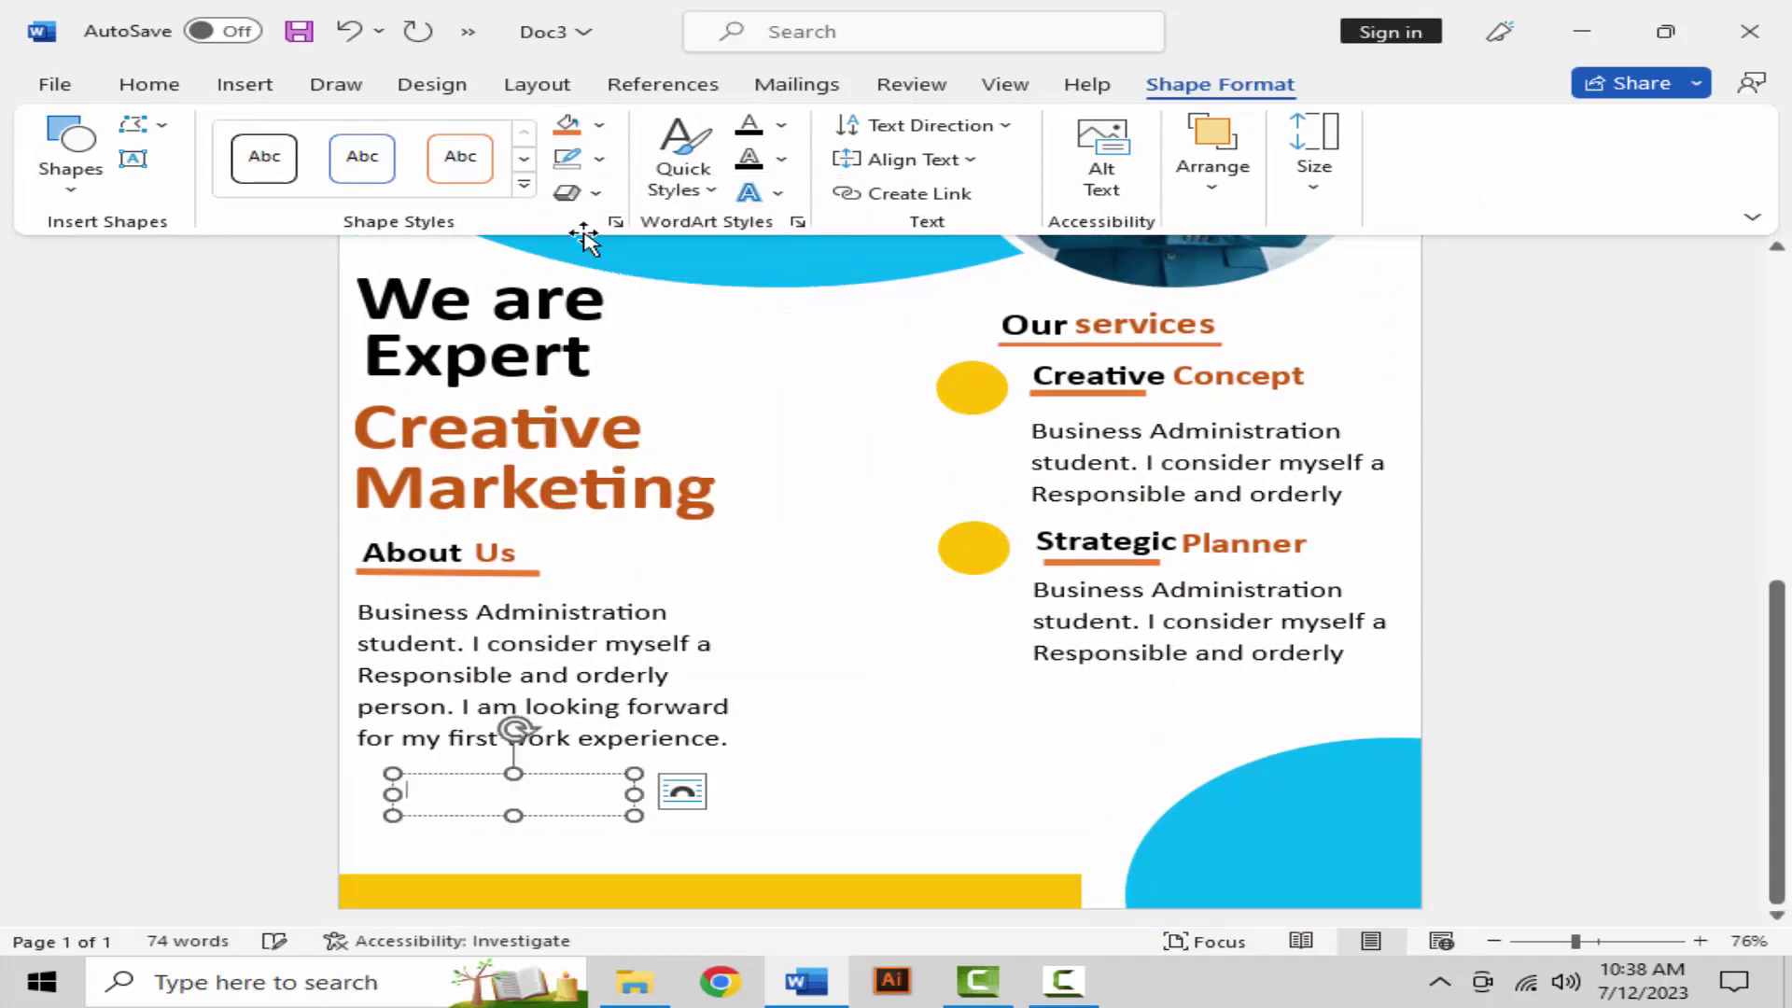
{"action": "left_click", "coordinate": [599, 124]}
{"action": "left_click", "coordinate": [618, 412]}
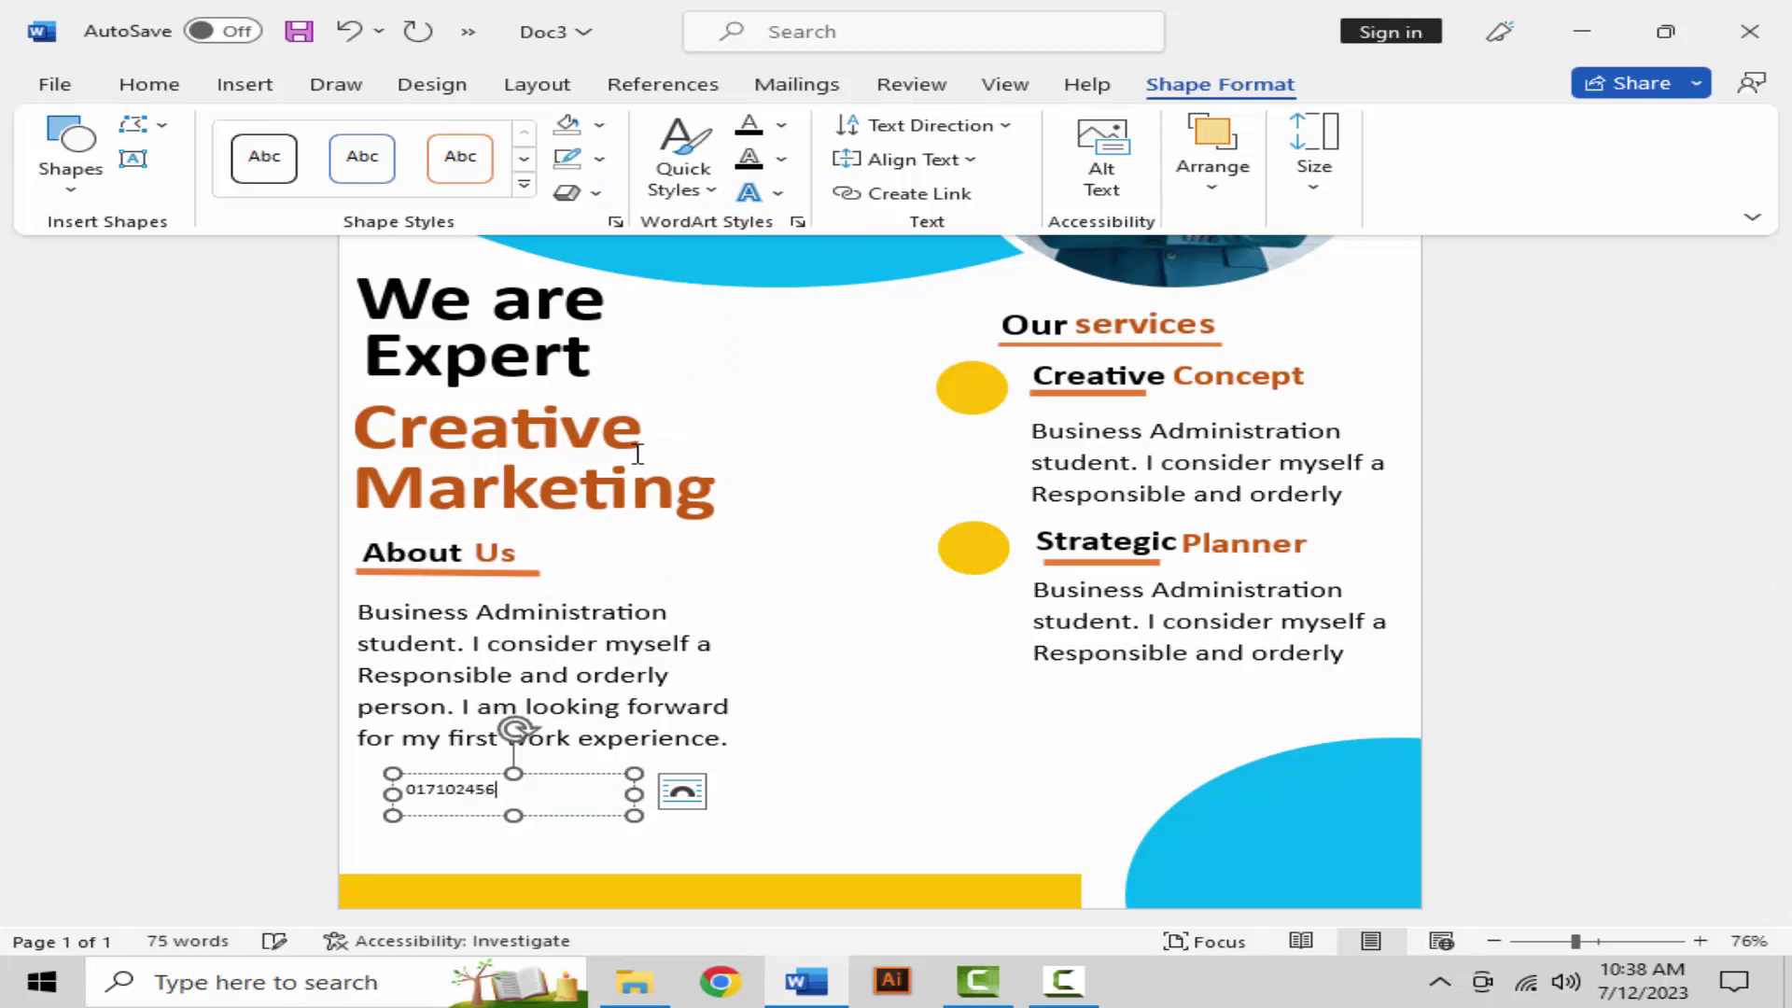
- Copy the phone number text box and paste a duplicate onto the page
{"action": "right_click", "coordinate": [469, 781]}
{"action": "left_click", "coordinate": [565, 182]}
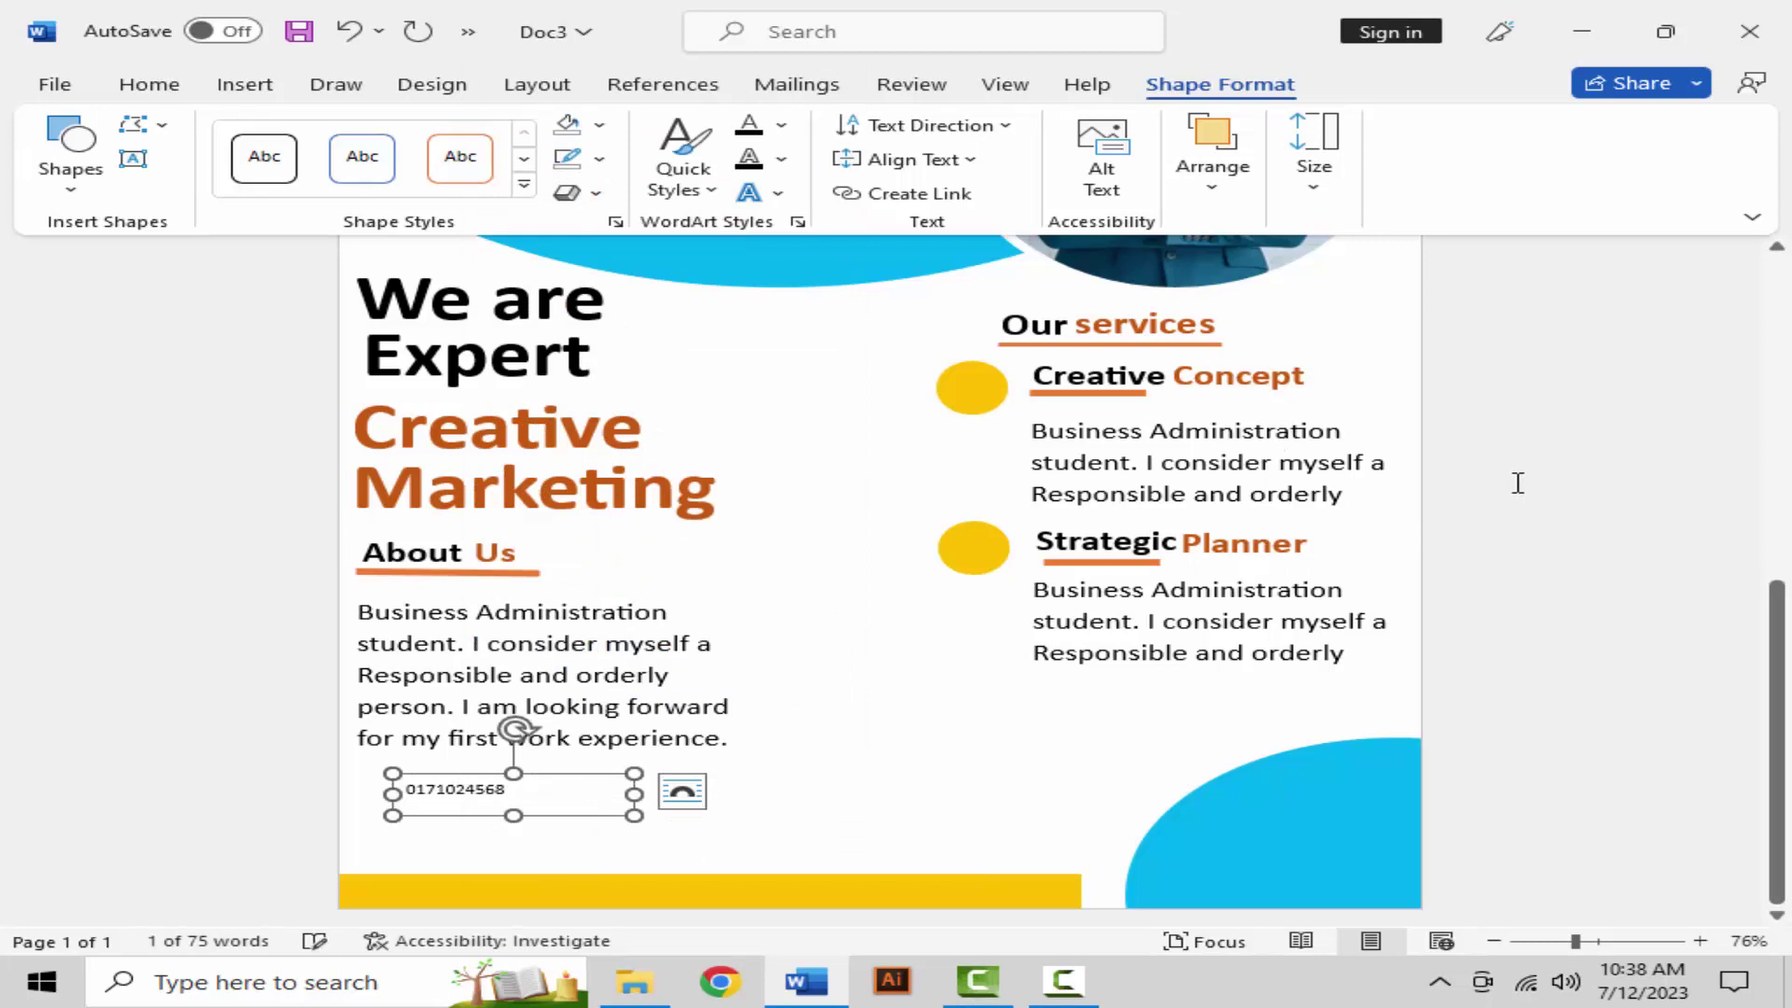
{"action": "scroll", "coordinate": [1518, 483], "scroll_direction": "down", "scroll_amount": 1, "text": "ctrl"}
{"action": "scroll", "coordinate": [1518, 482], "scroll_direction": "down", "scroll_amount": 1, "text": "ctrl"}
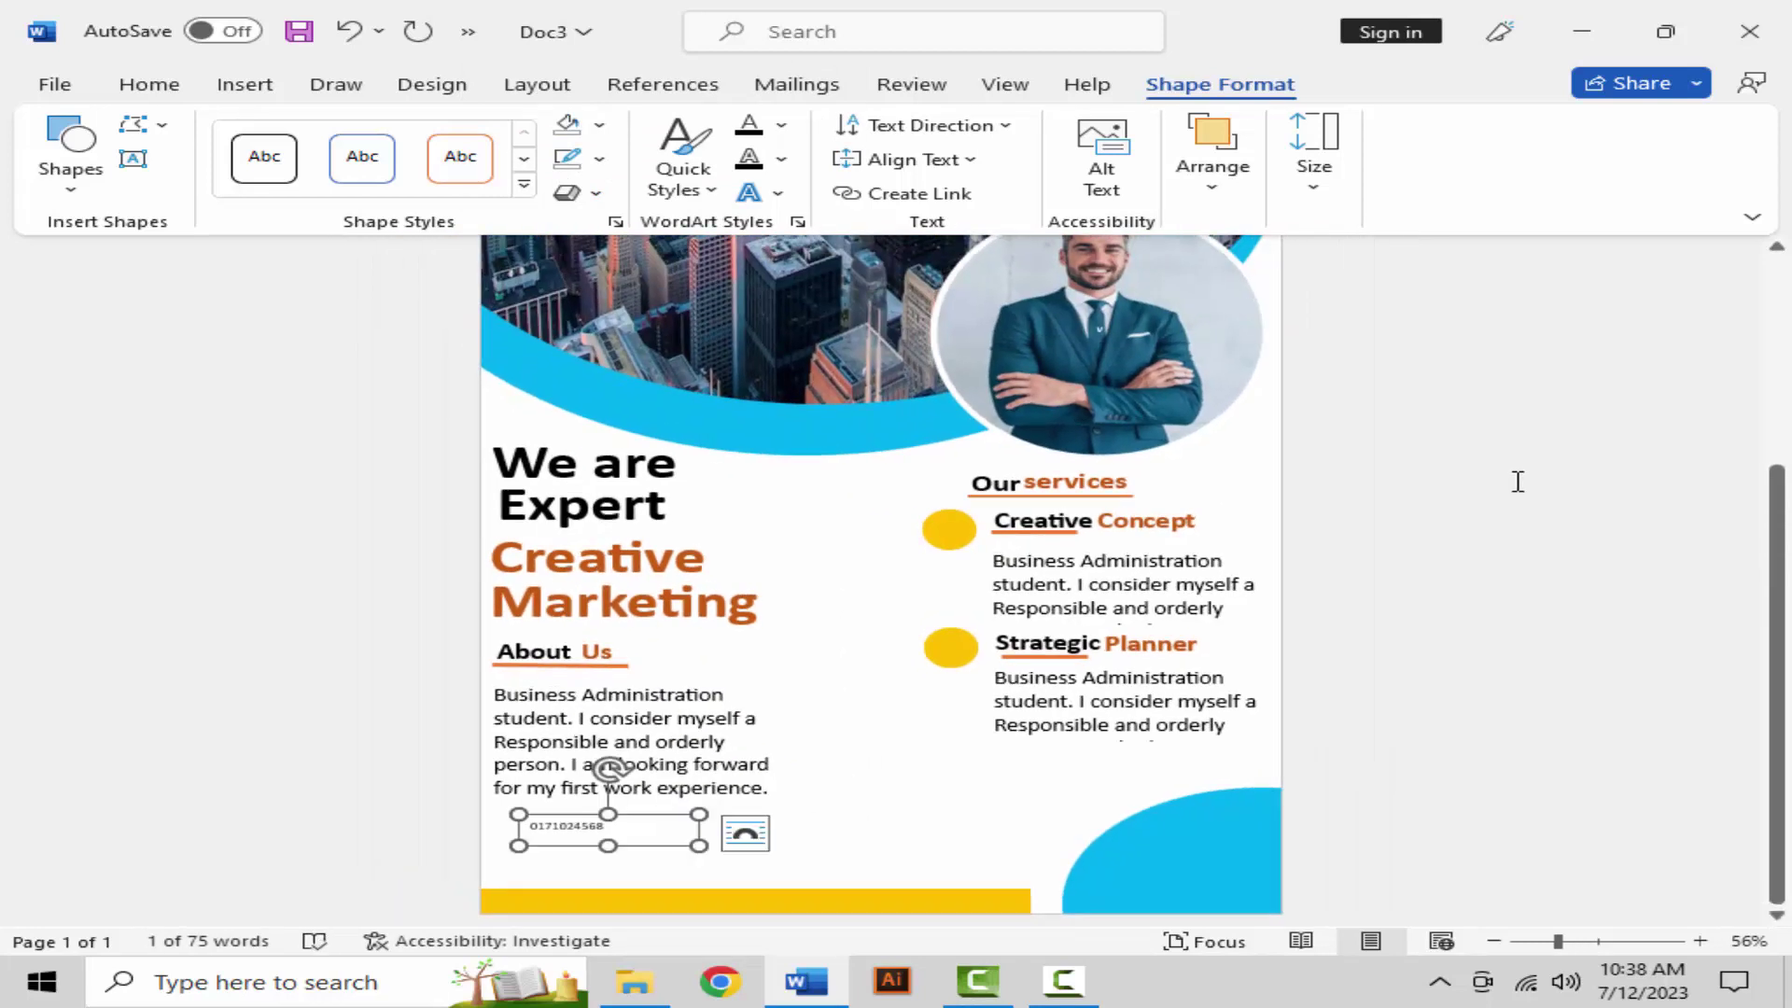
{"action": "scroll", "coordinate": [1517, 483], "scroll_direction": "down", "scroll_amount": 1, "text": "ctrl"}
{"action": "right_click", "coordinate": [1514, 490]}
{"action": "left_click", "coordinate": [1208, 619]}
- Move the pasted contact box to the flyer bottom and clear its phone number for the e-mail address
{"action": "scroll", "coordinate": [1192, 641], "scroll_direction": "up", "scroll_amount": 2}
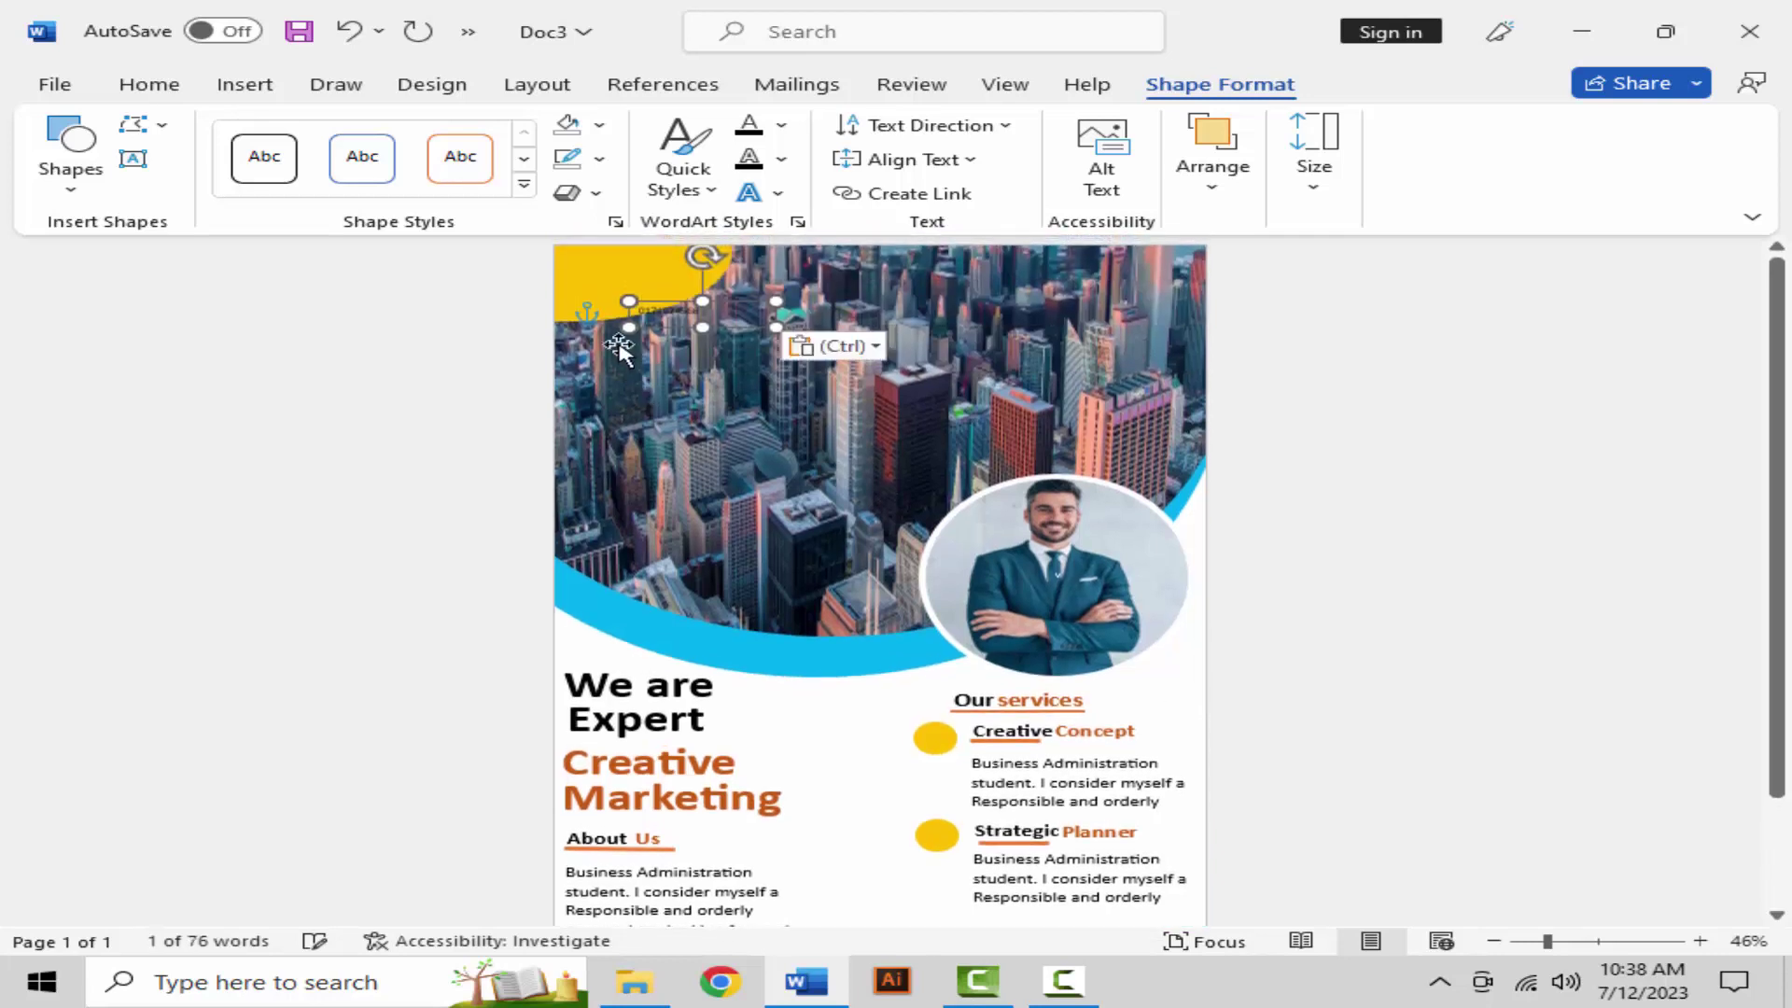
{"action": "mouse_move", "coordinate": [668, 329]}
{"action": "left_mouse_down"}
{"action": "mouse_move", "coordinate": [643, 893]}
{"action": "mouse_move", "coordinate": [627, 884]}
{"action": "left_mouse_up"}
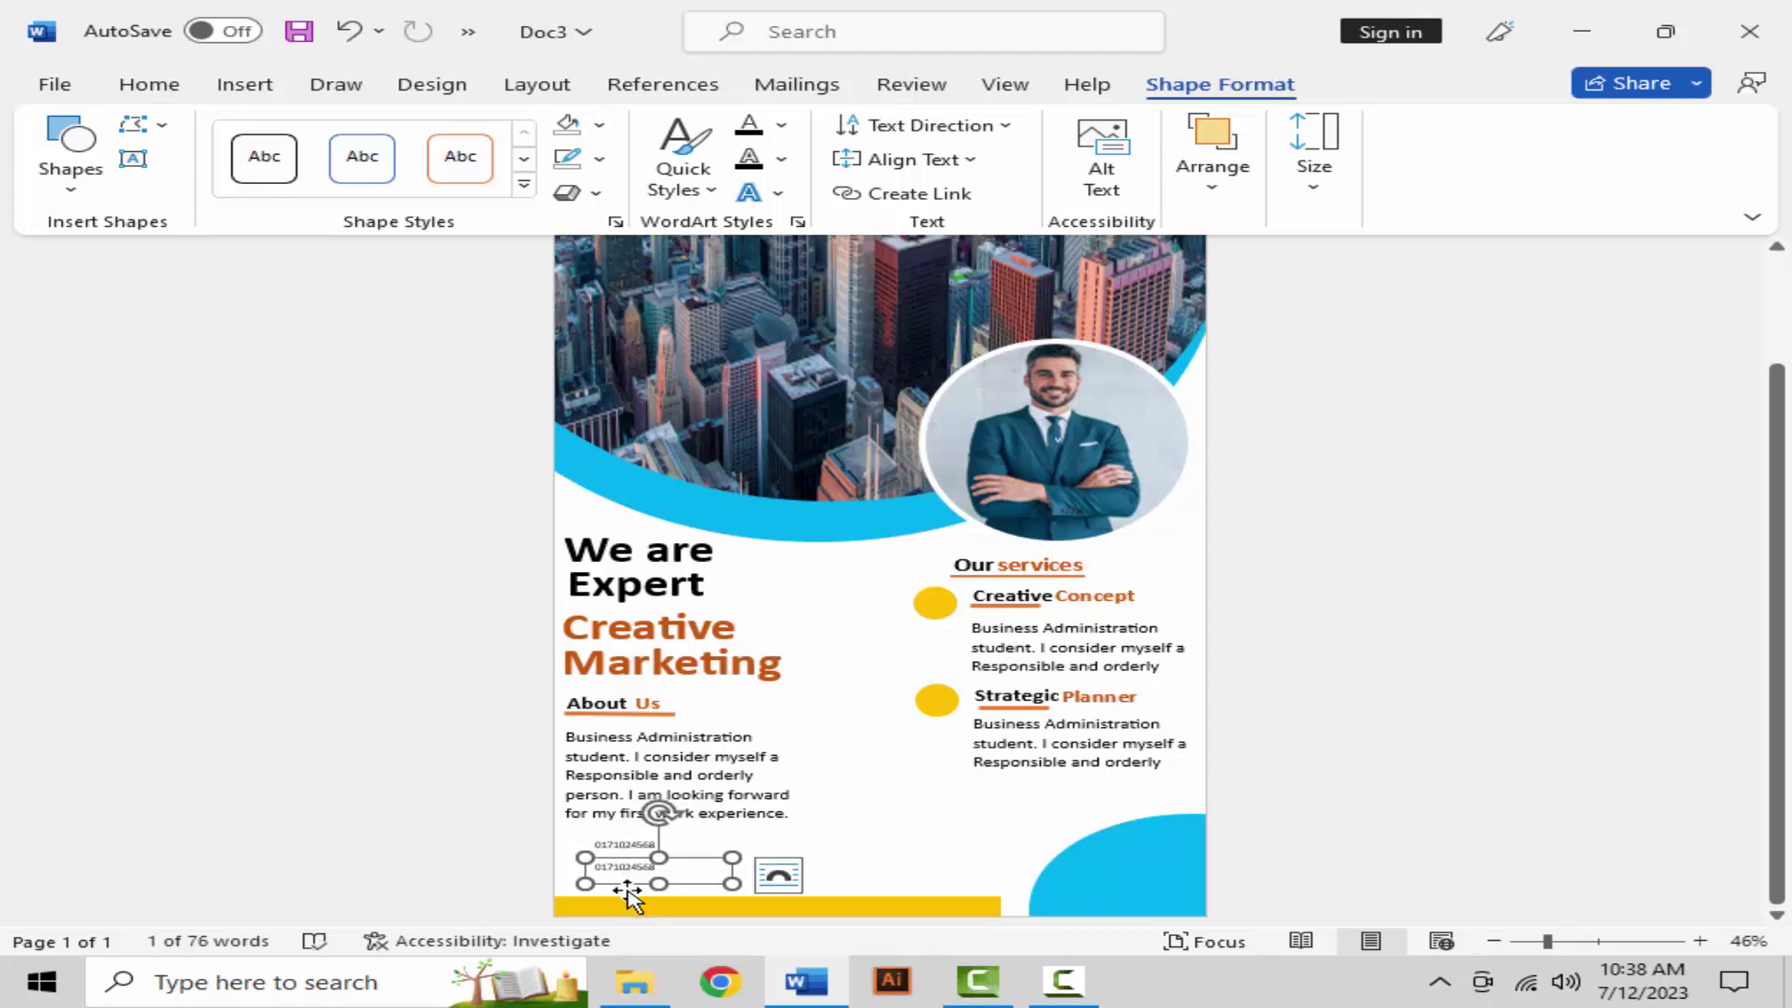
{"action": "key", "text": "ctrl+z"}
{"action": "left_click_drag", "start_coordinate": [658, 868], "coordinate": [576, 864]}
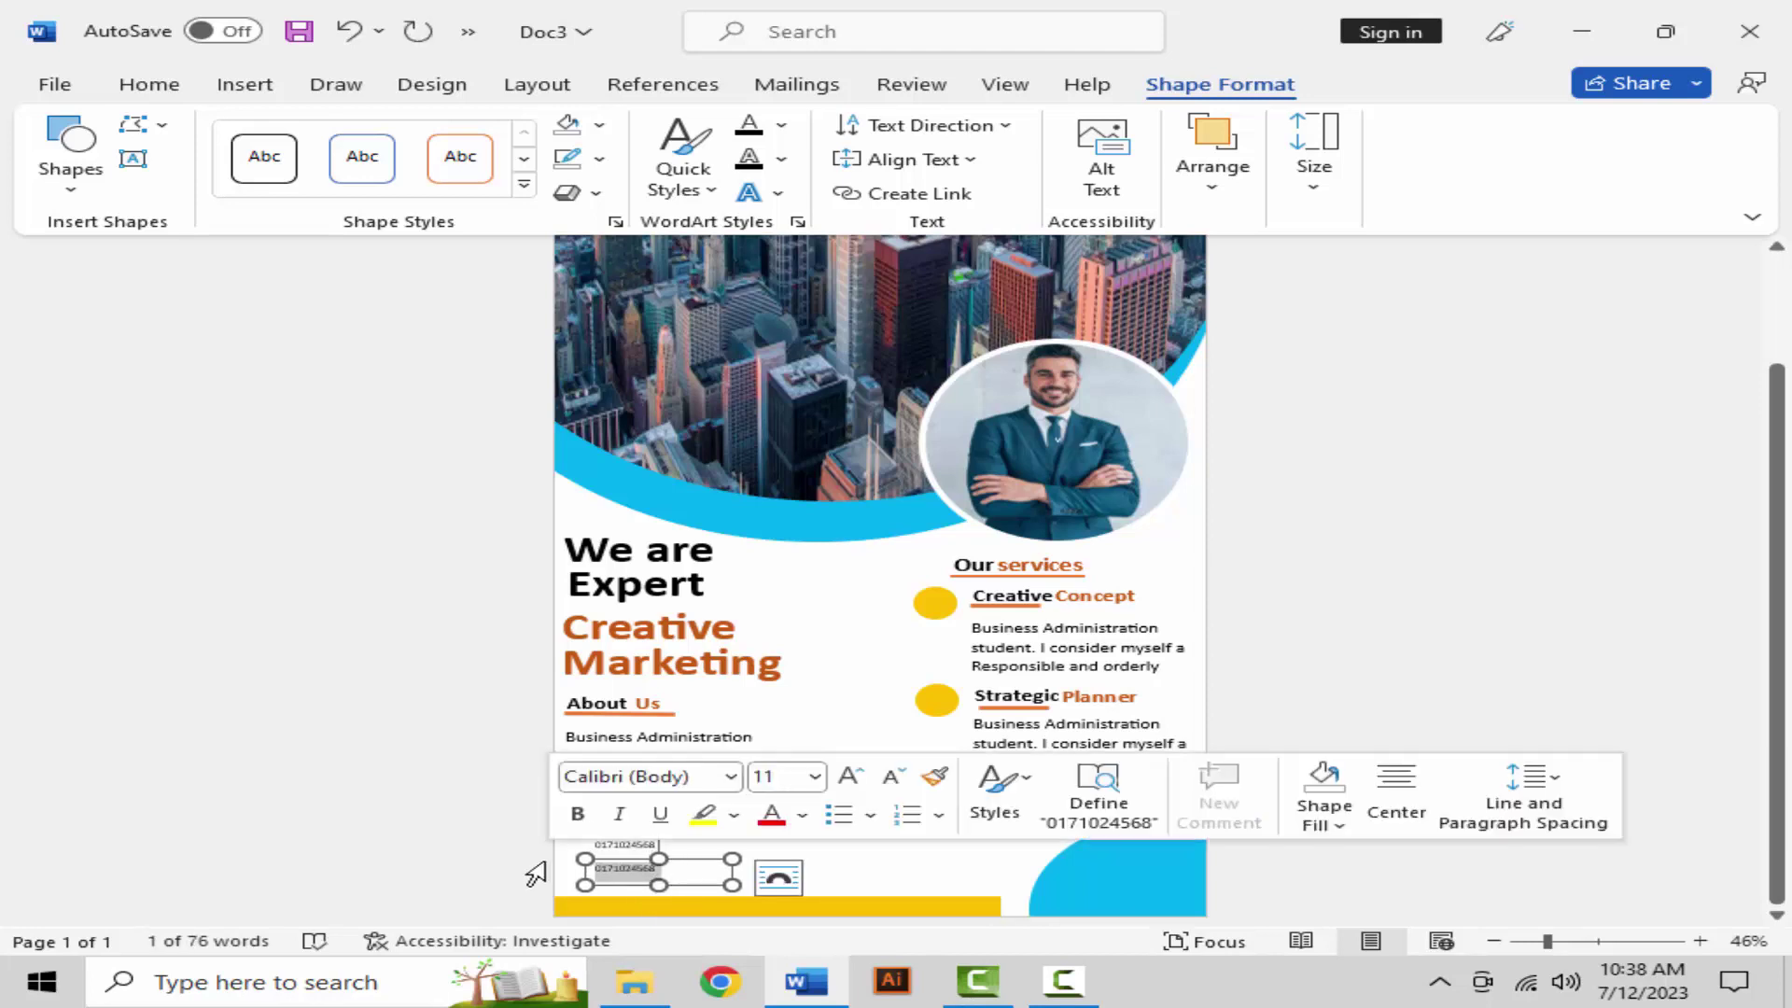
{"action": "key", "text": "Delete"}
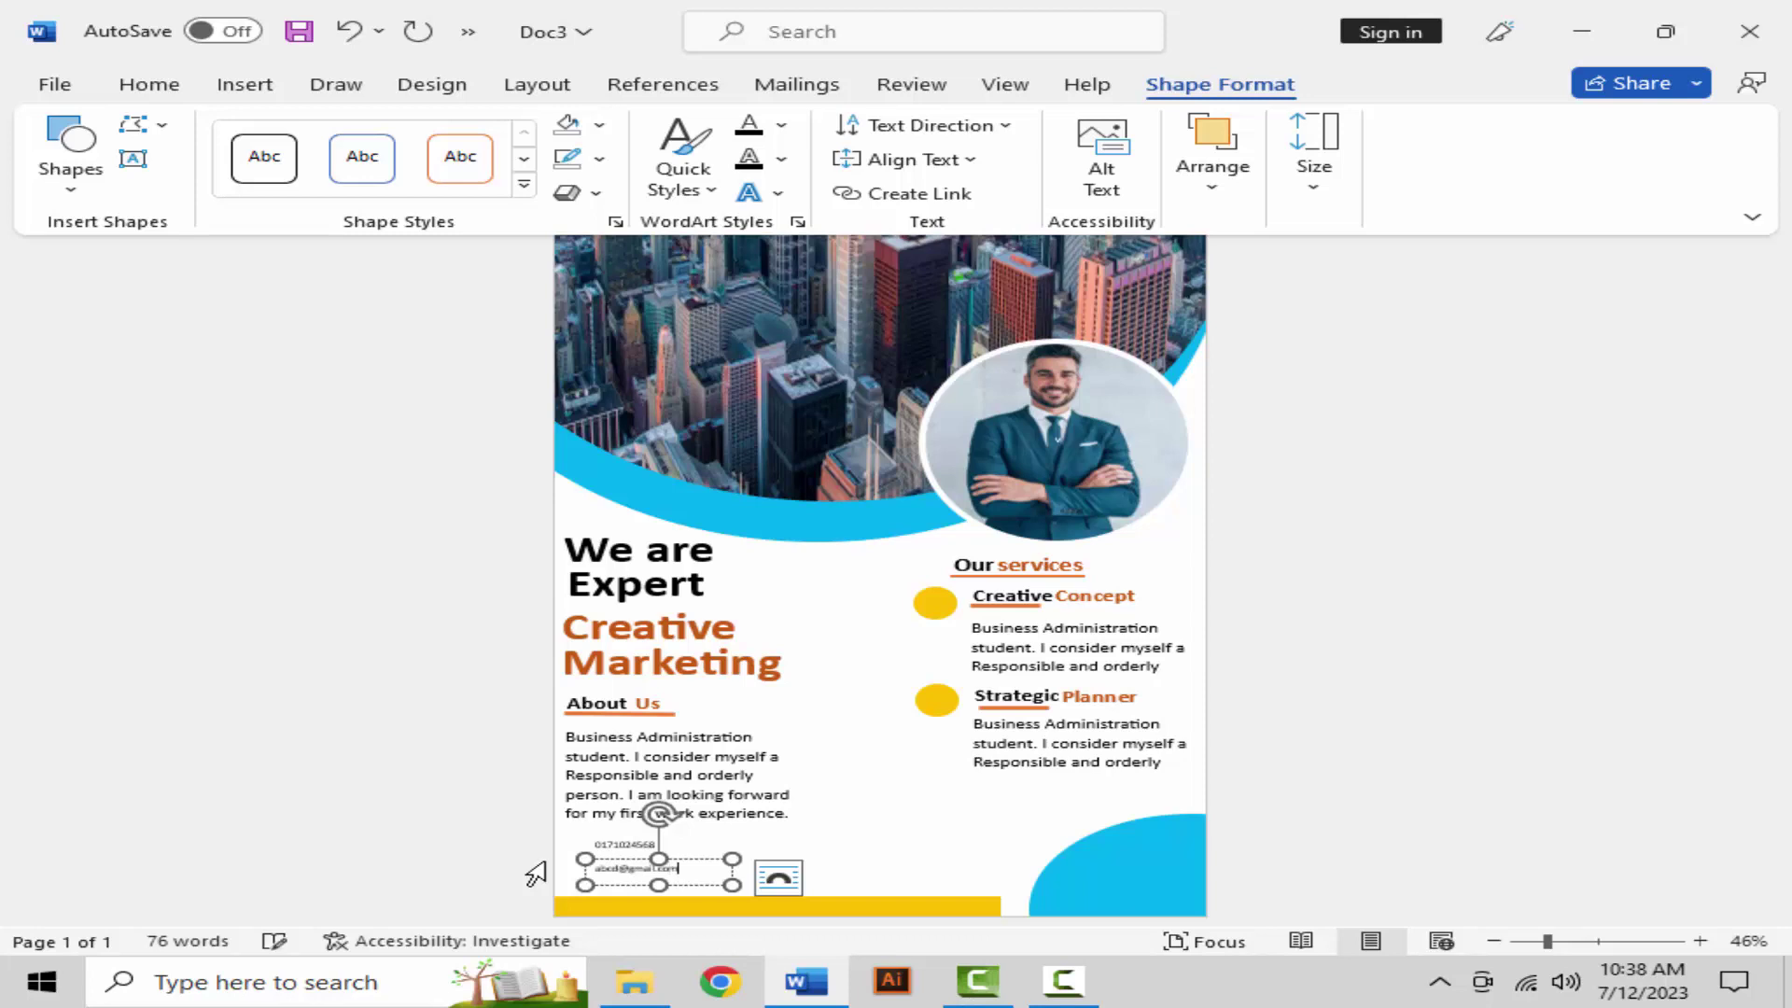
{"action": "right_click", "coordinate": [1646, 733]}
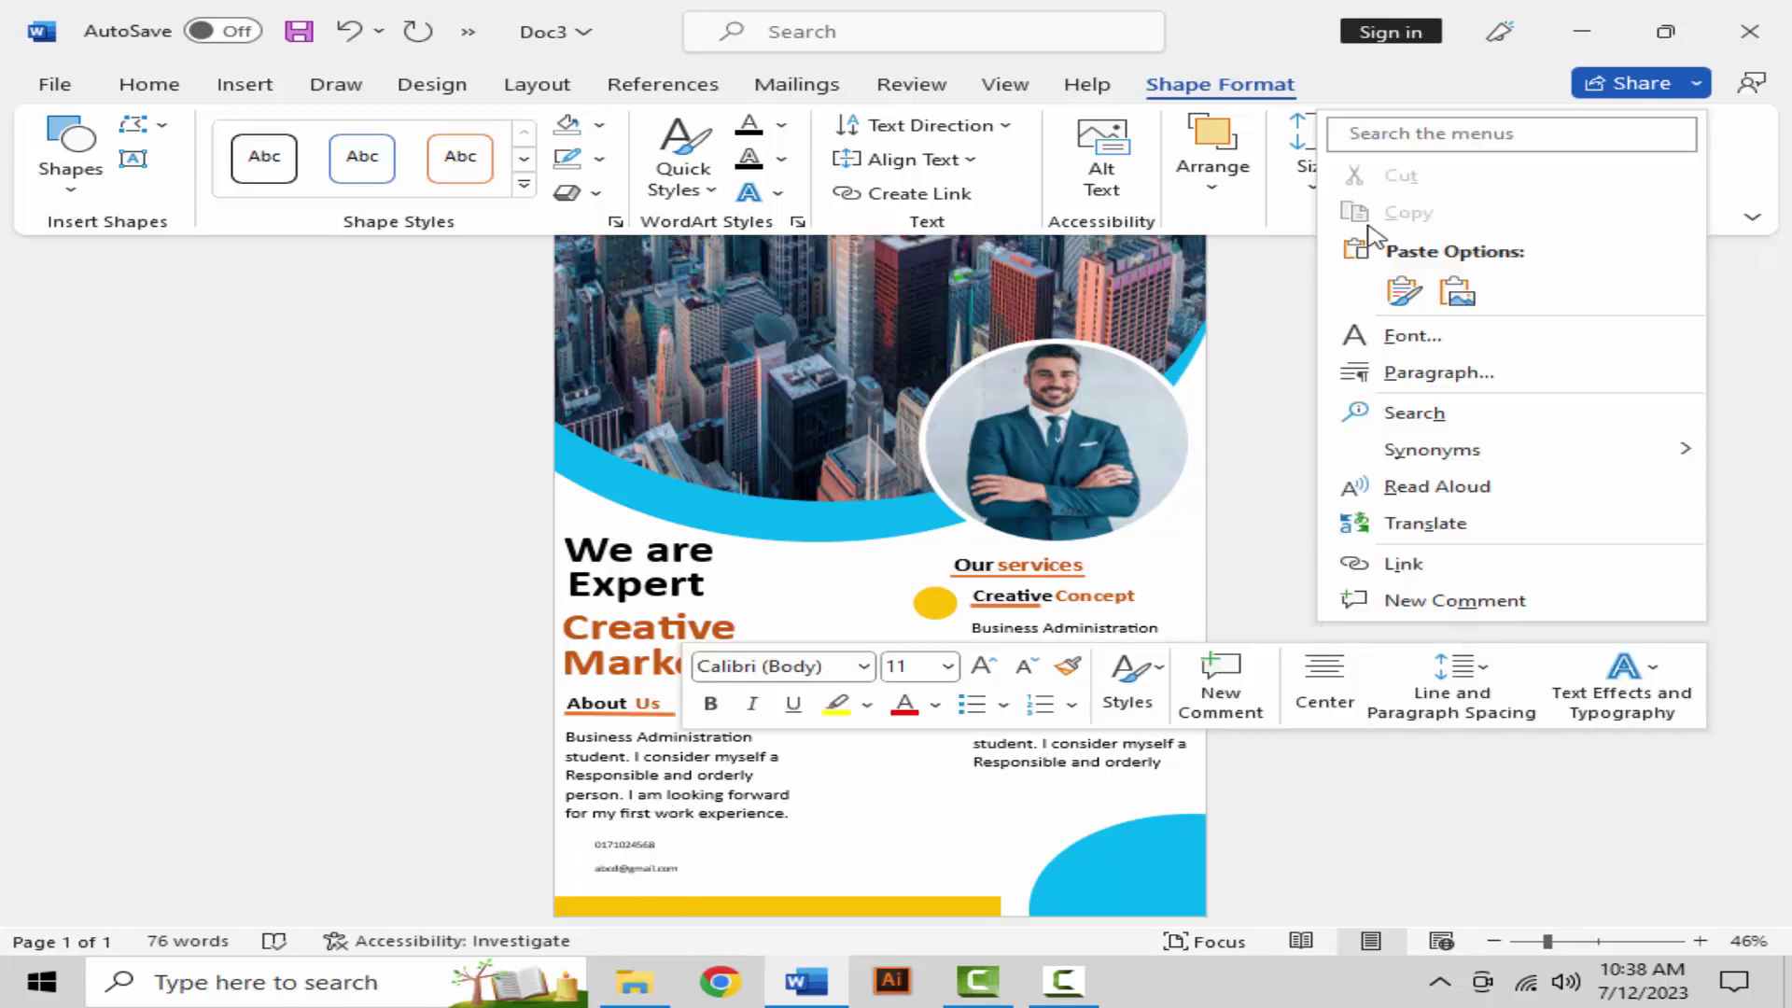
{"action": "left_click", "coordinate": [686, 378]}
{"action": "scroll", "coordinate": [686, 378], "scroll_direction": "up", "scroll_amount": 3}
{"action": "key", "text": "ctrl+v"}
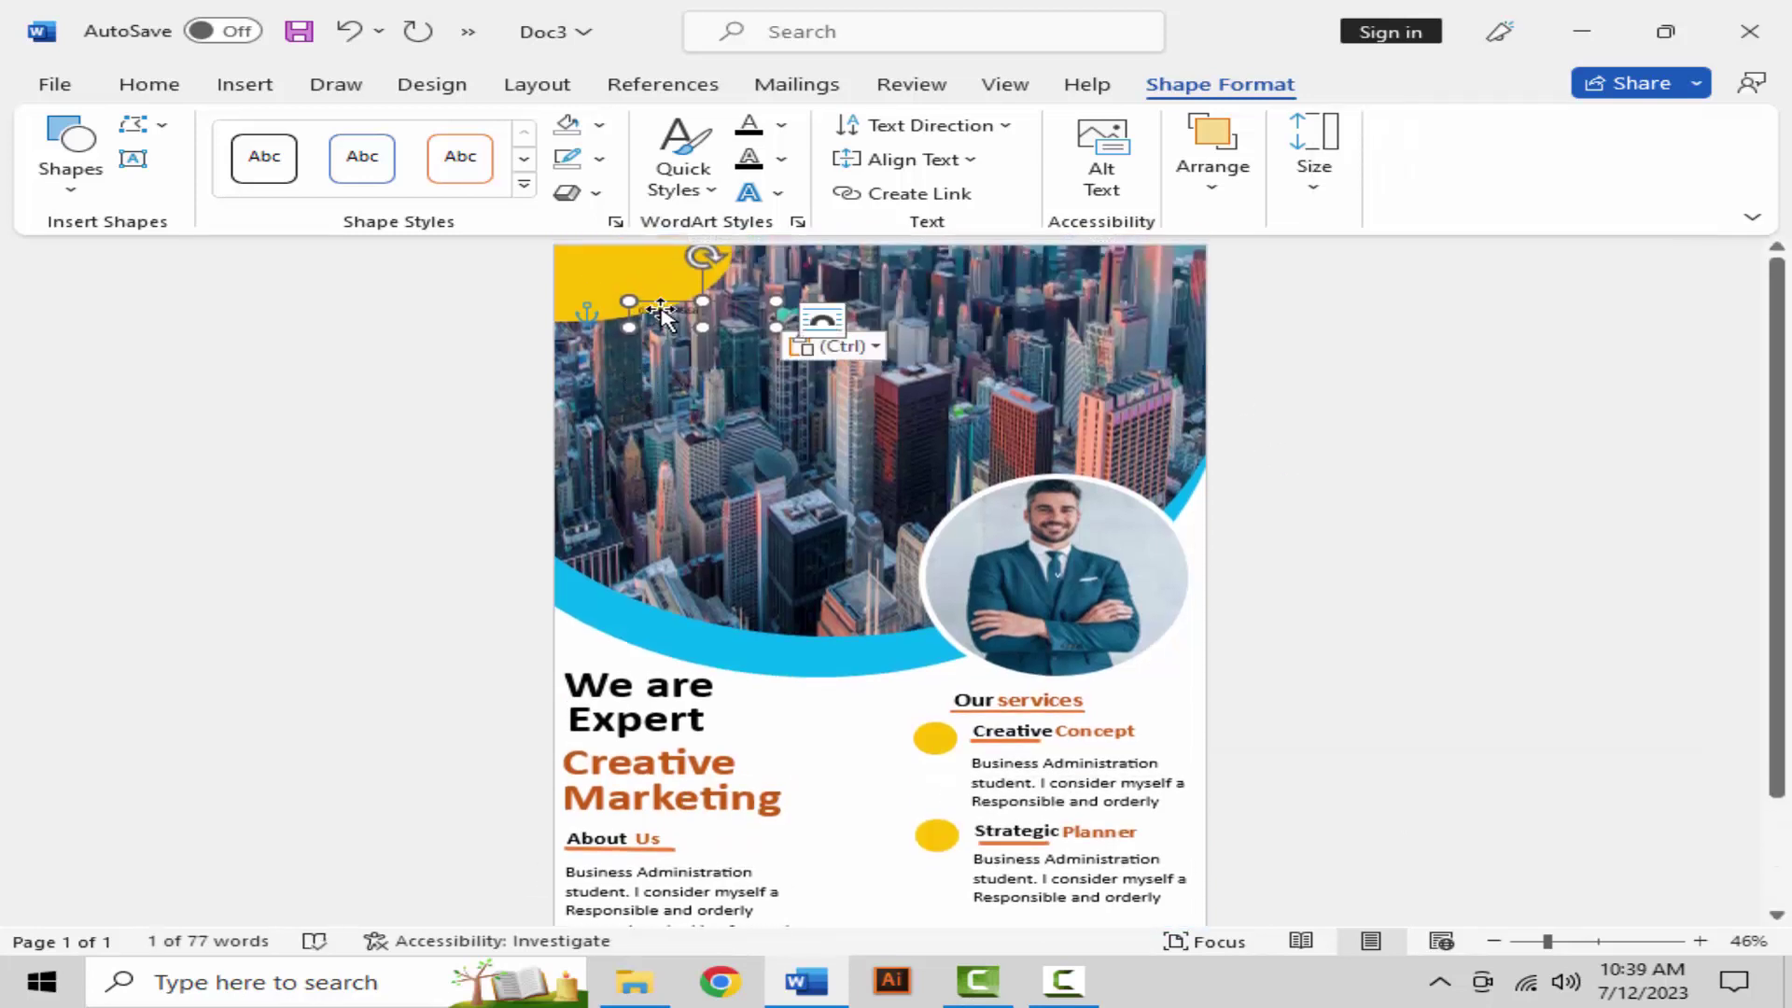
{"action": "mouse_move", "coordinate": [666, 305]}
{"action": "left_mouse_down"}
{"action": "mouse_move", "coordinate": [893, 923]}
{"action": "mouse_move", "coordinate": [804, 835]}
{"action": "mouse_move", "coordinate": [725, 835]}
{"action": "left_mouse_up"}
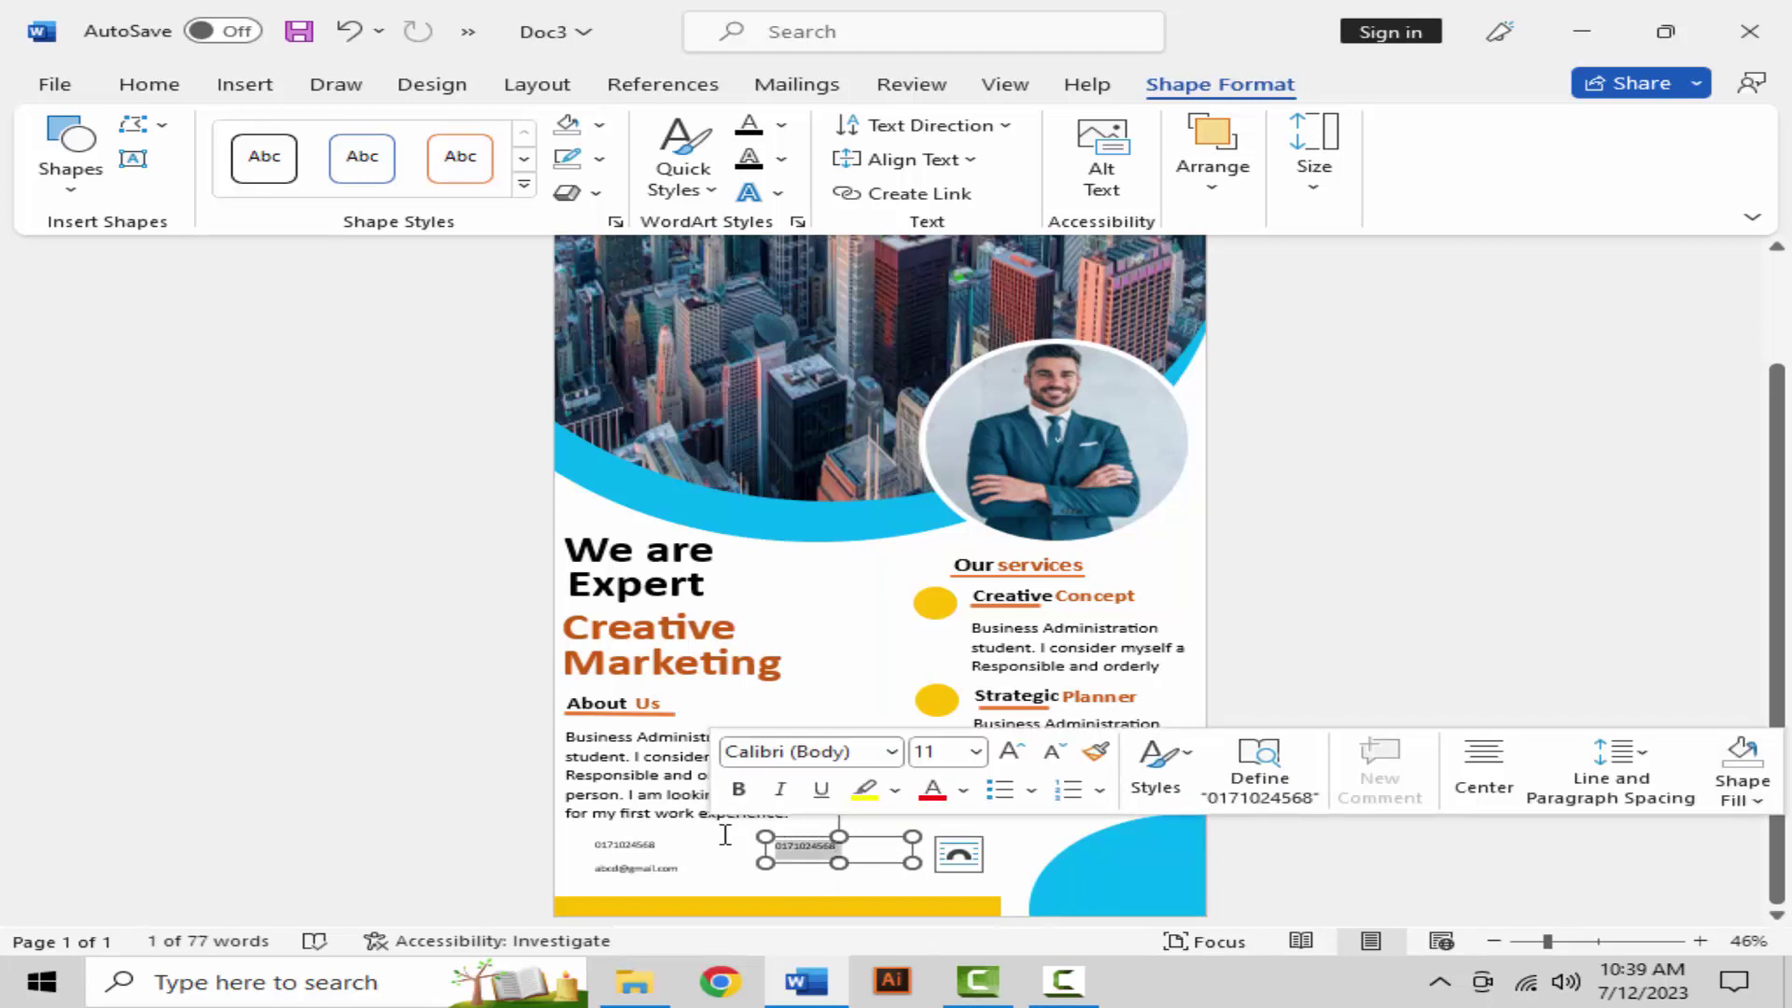
{"action": "type", "text": "ww.abc.com"}
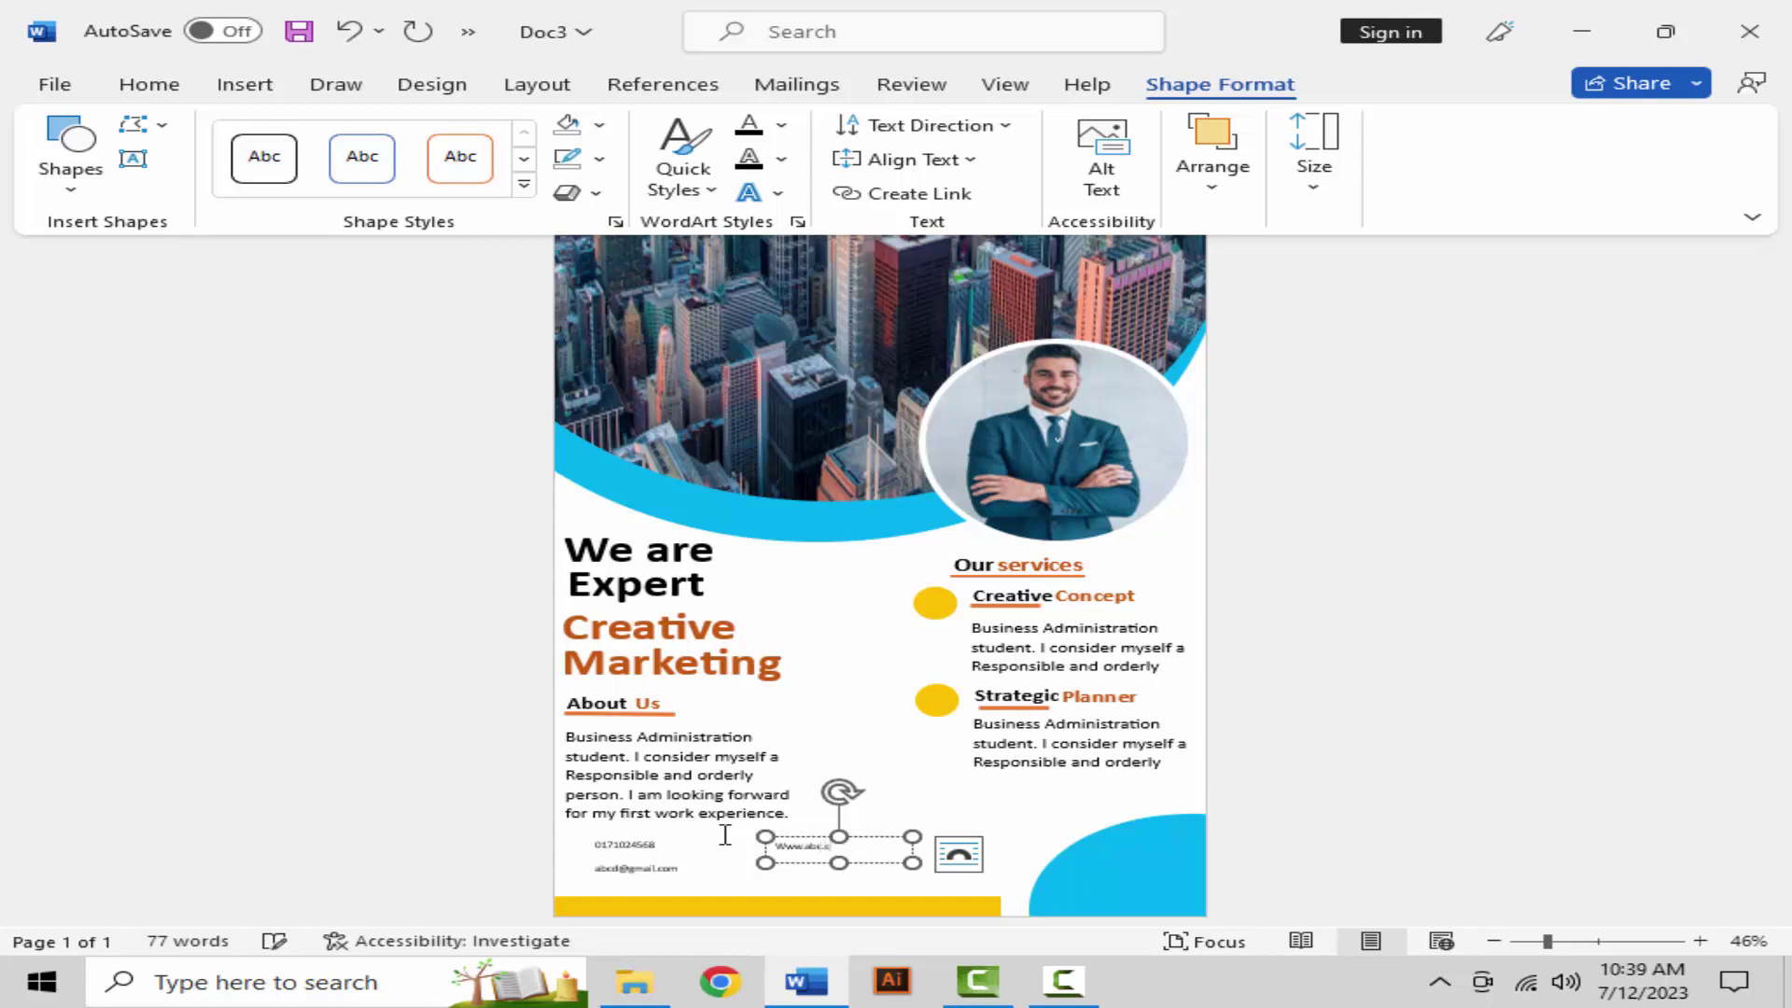
- Paste a third contact box just below the website text and enter the street address
{"action": "right_click", "coordinate": [1355, 670]}
{"action": "left_click", "coordinate": [1243, 359]}
{"action": "key", "text": "ctrl+v"}
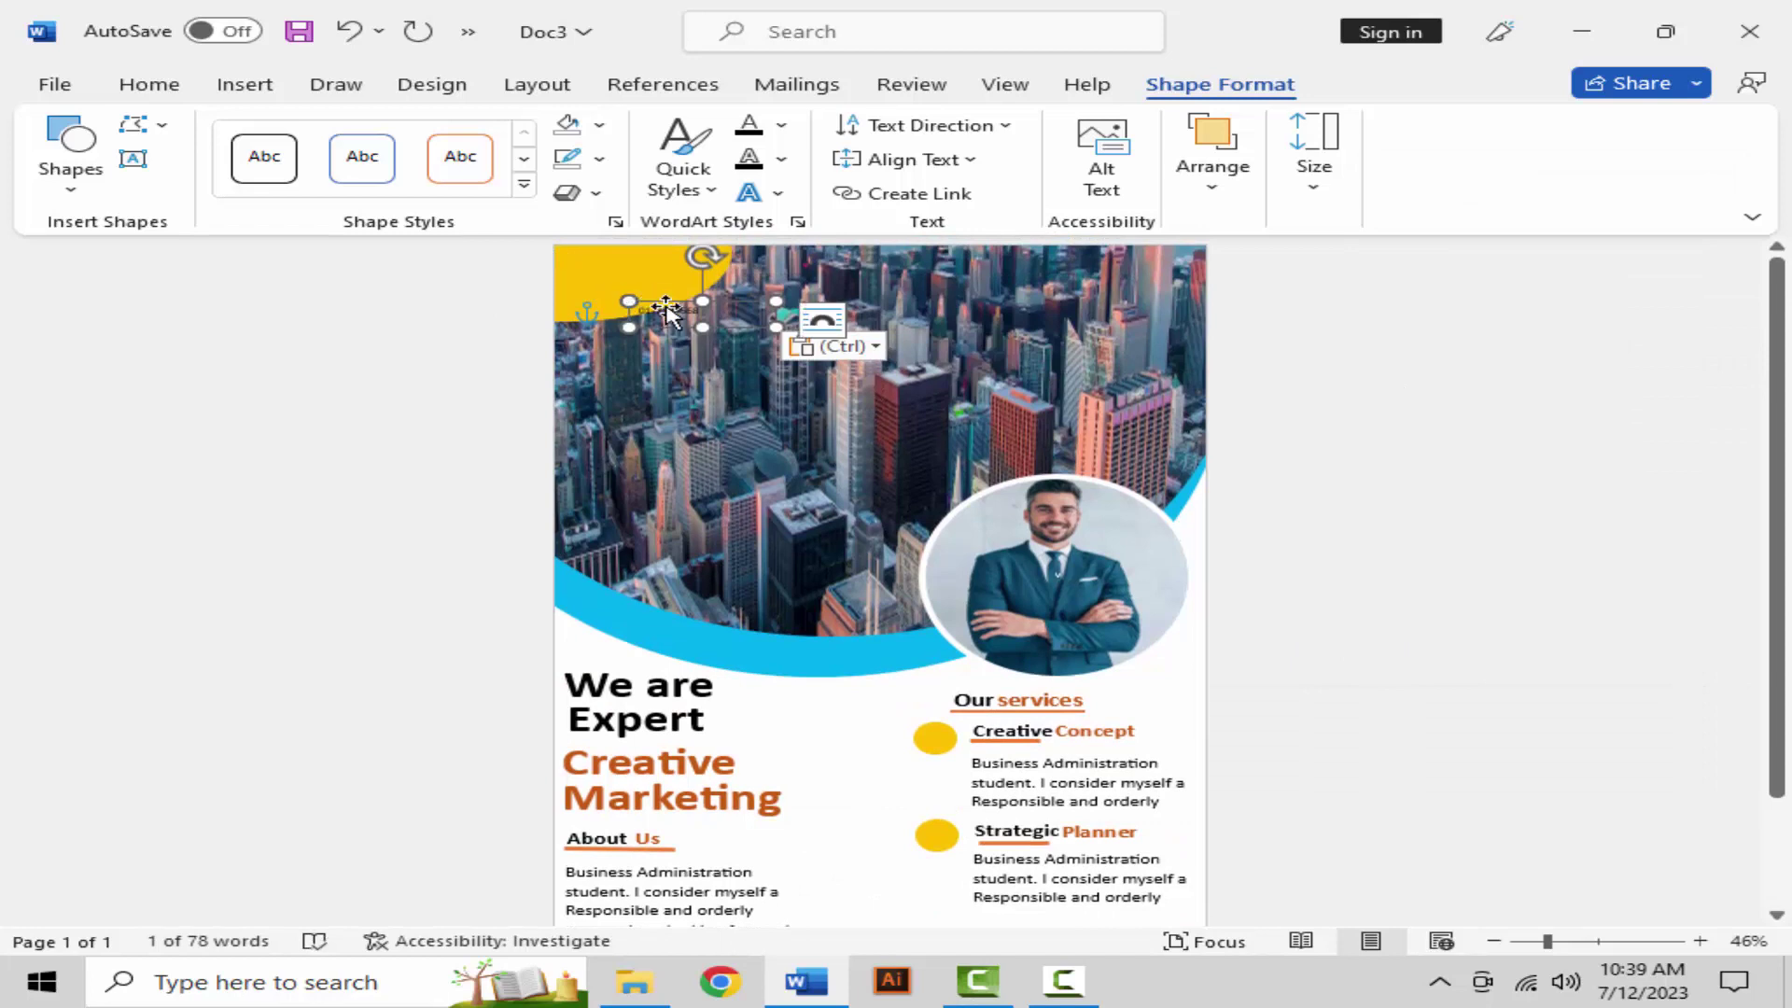
{"action": "left_click_drag", "start_coordinate": [666, 304], "coordinate": [793, 879]}
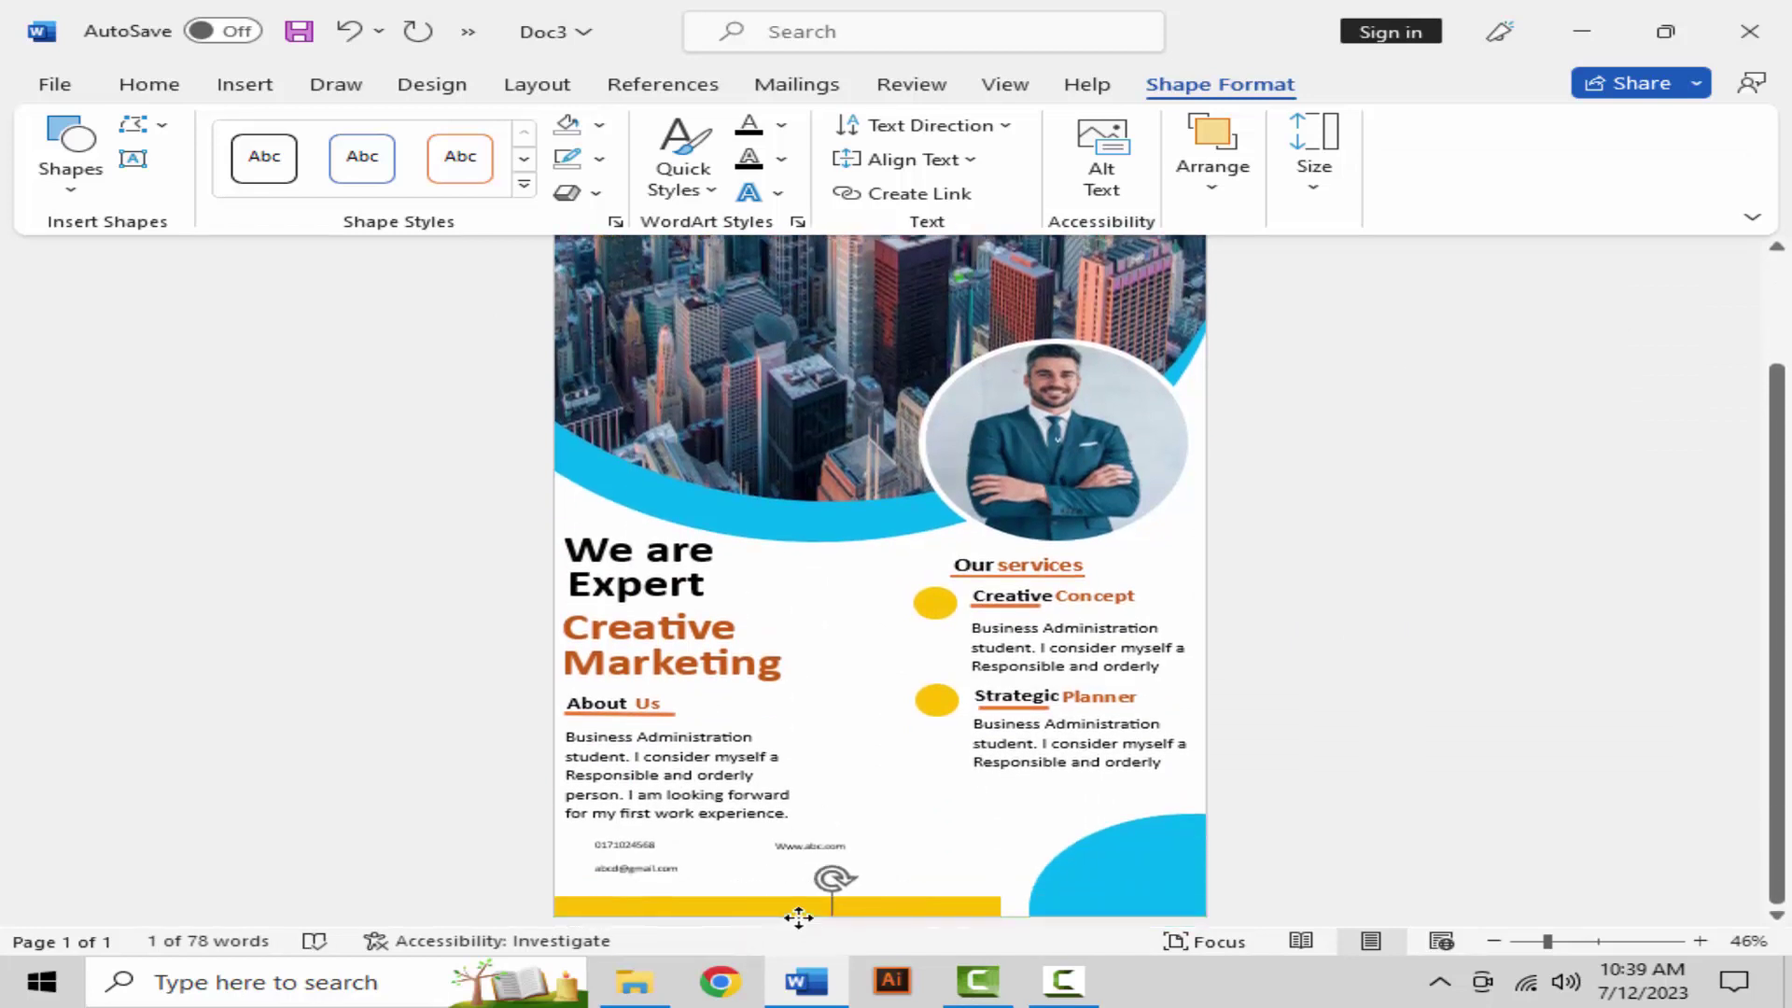
{"action": "left_click_drag", "start_coordinate": [793, 879], "coordinate": [802, 859]}
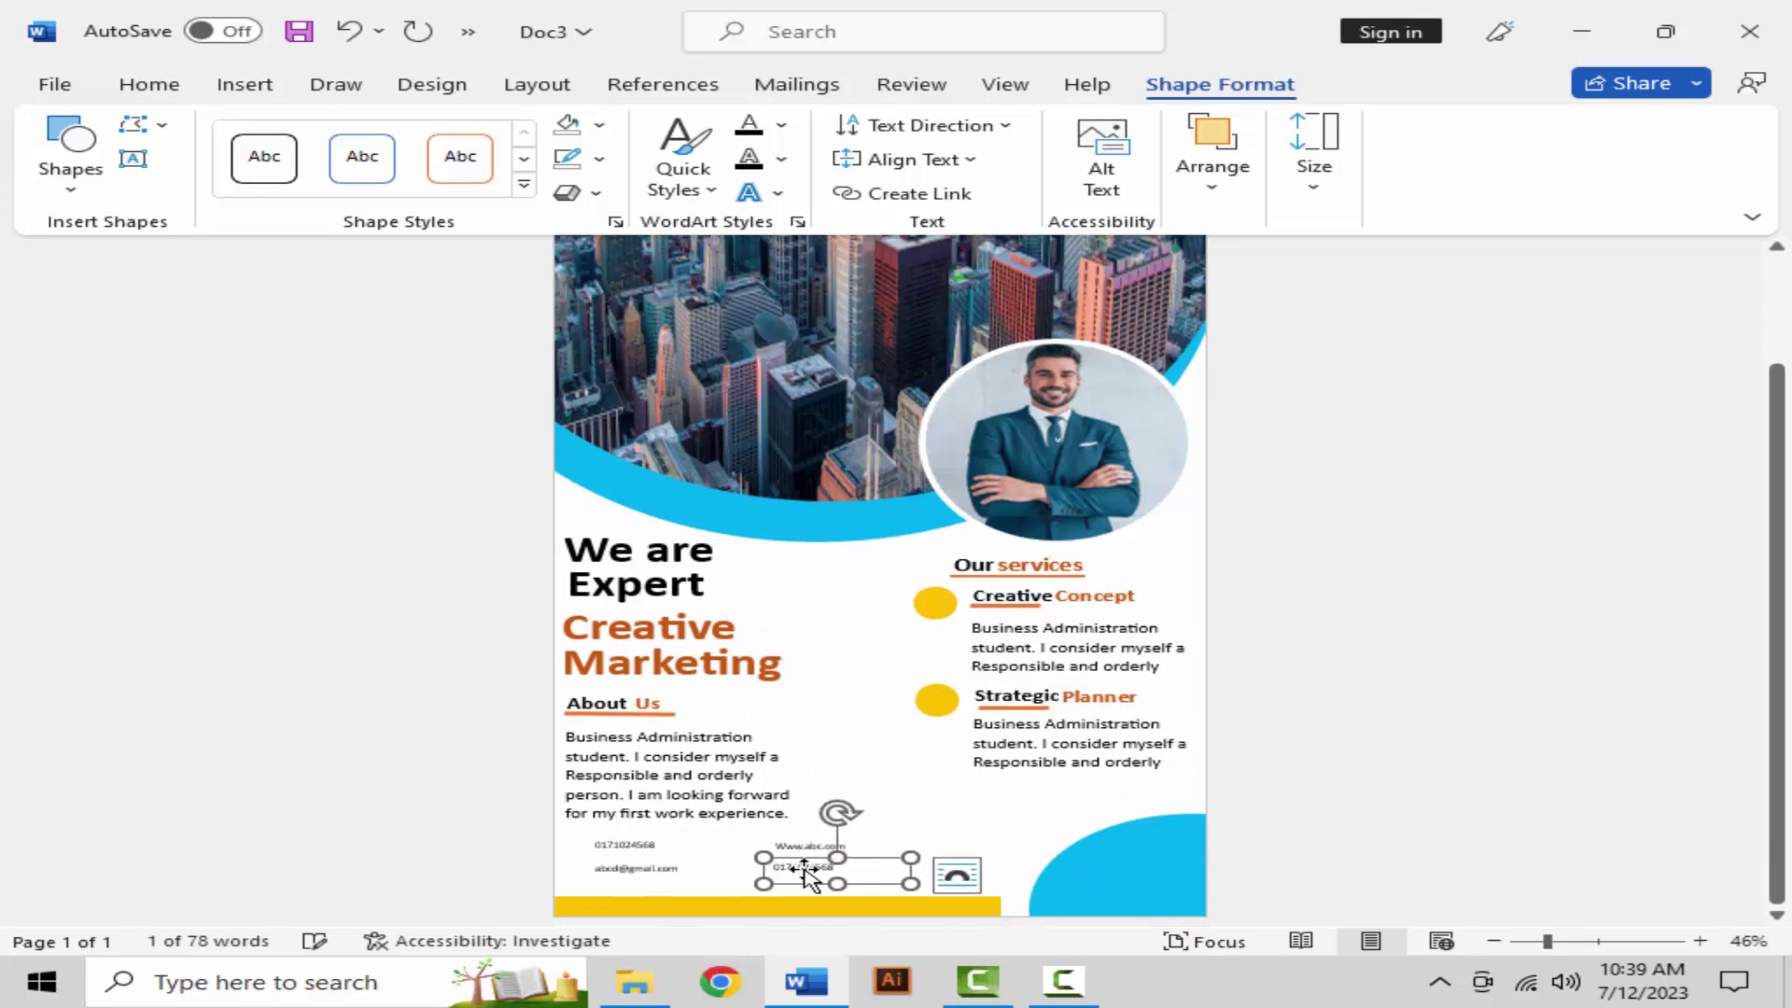
{"action": "left_click", "coordinate": [828, 885]}
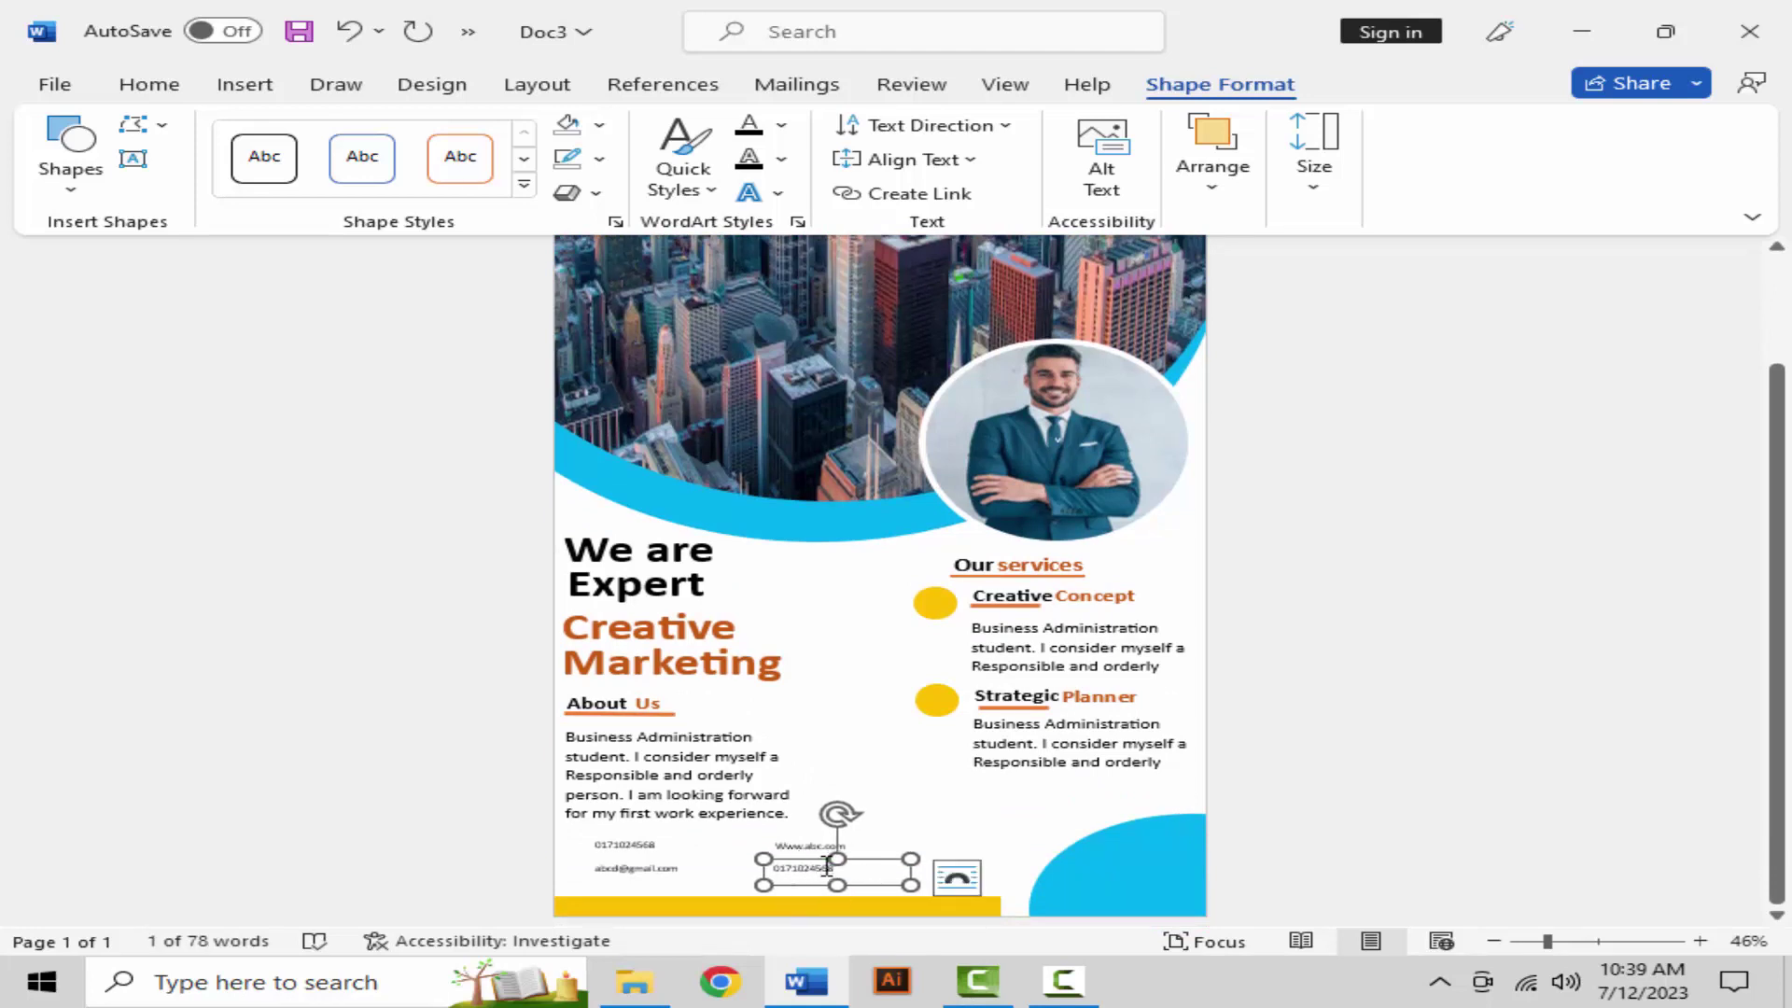
{"action": "double_click", "coordinate": [826, 867]}
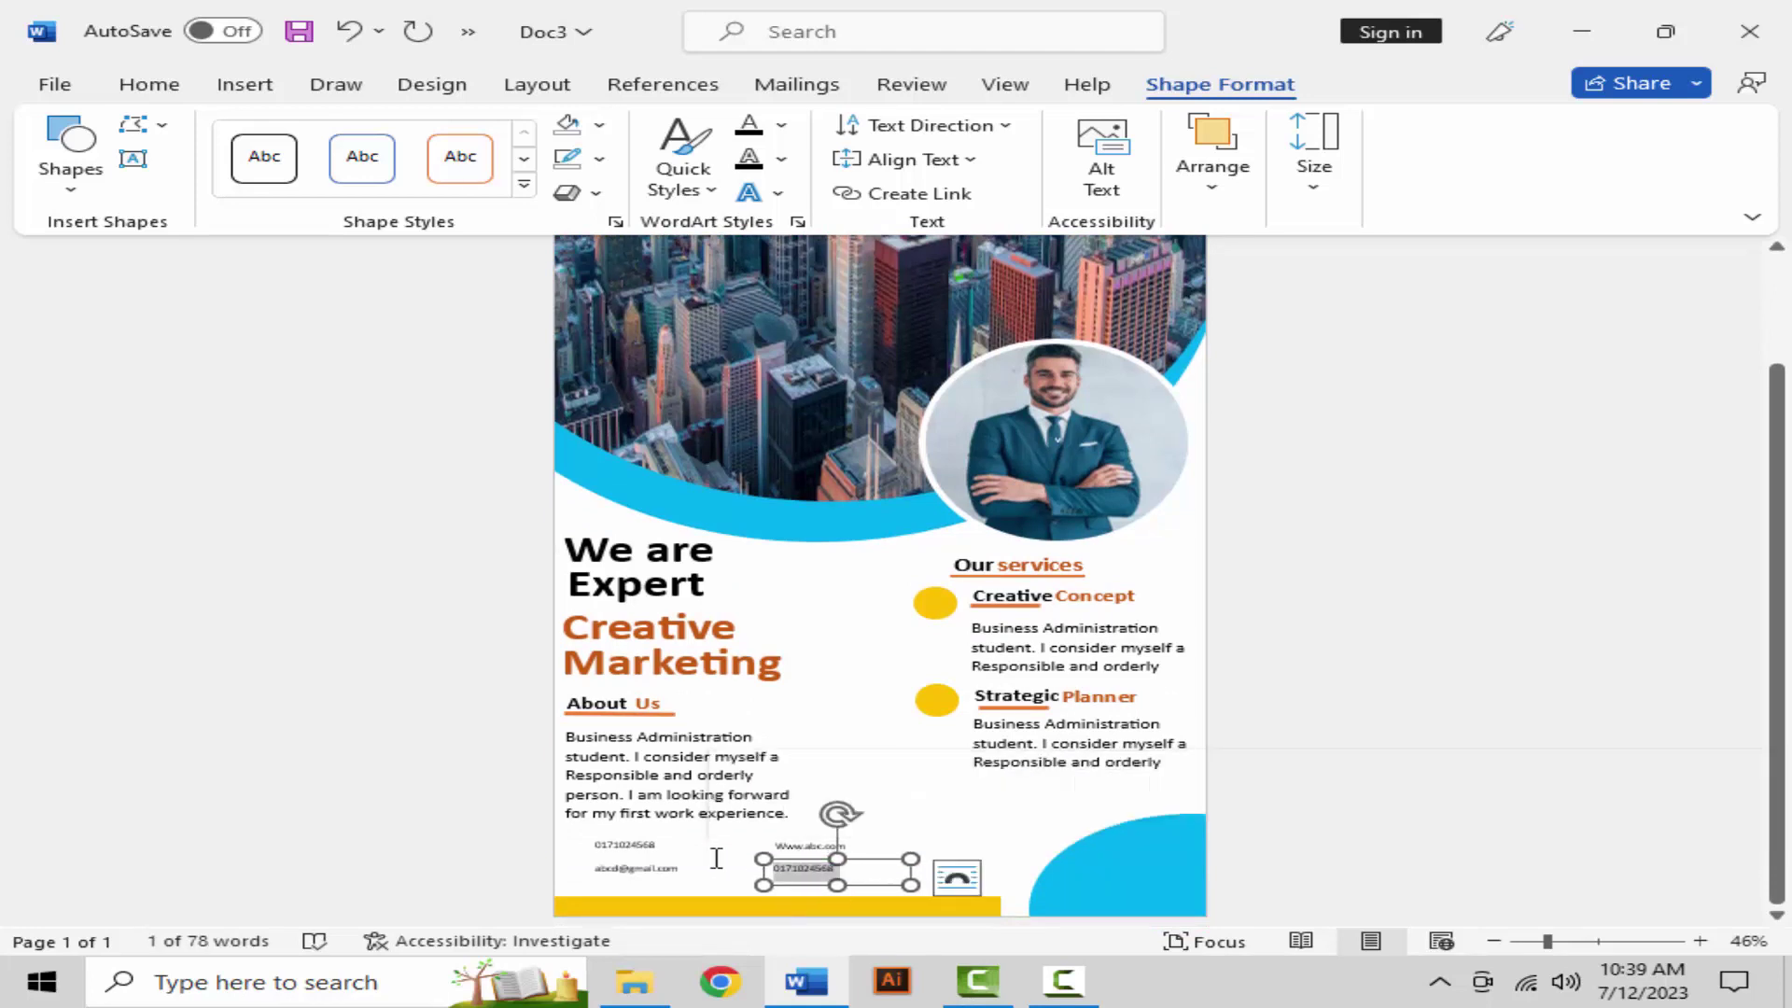
{"action": "type", "text": "132, Street"}
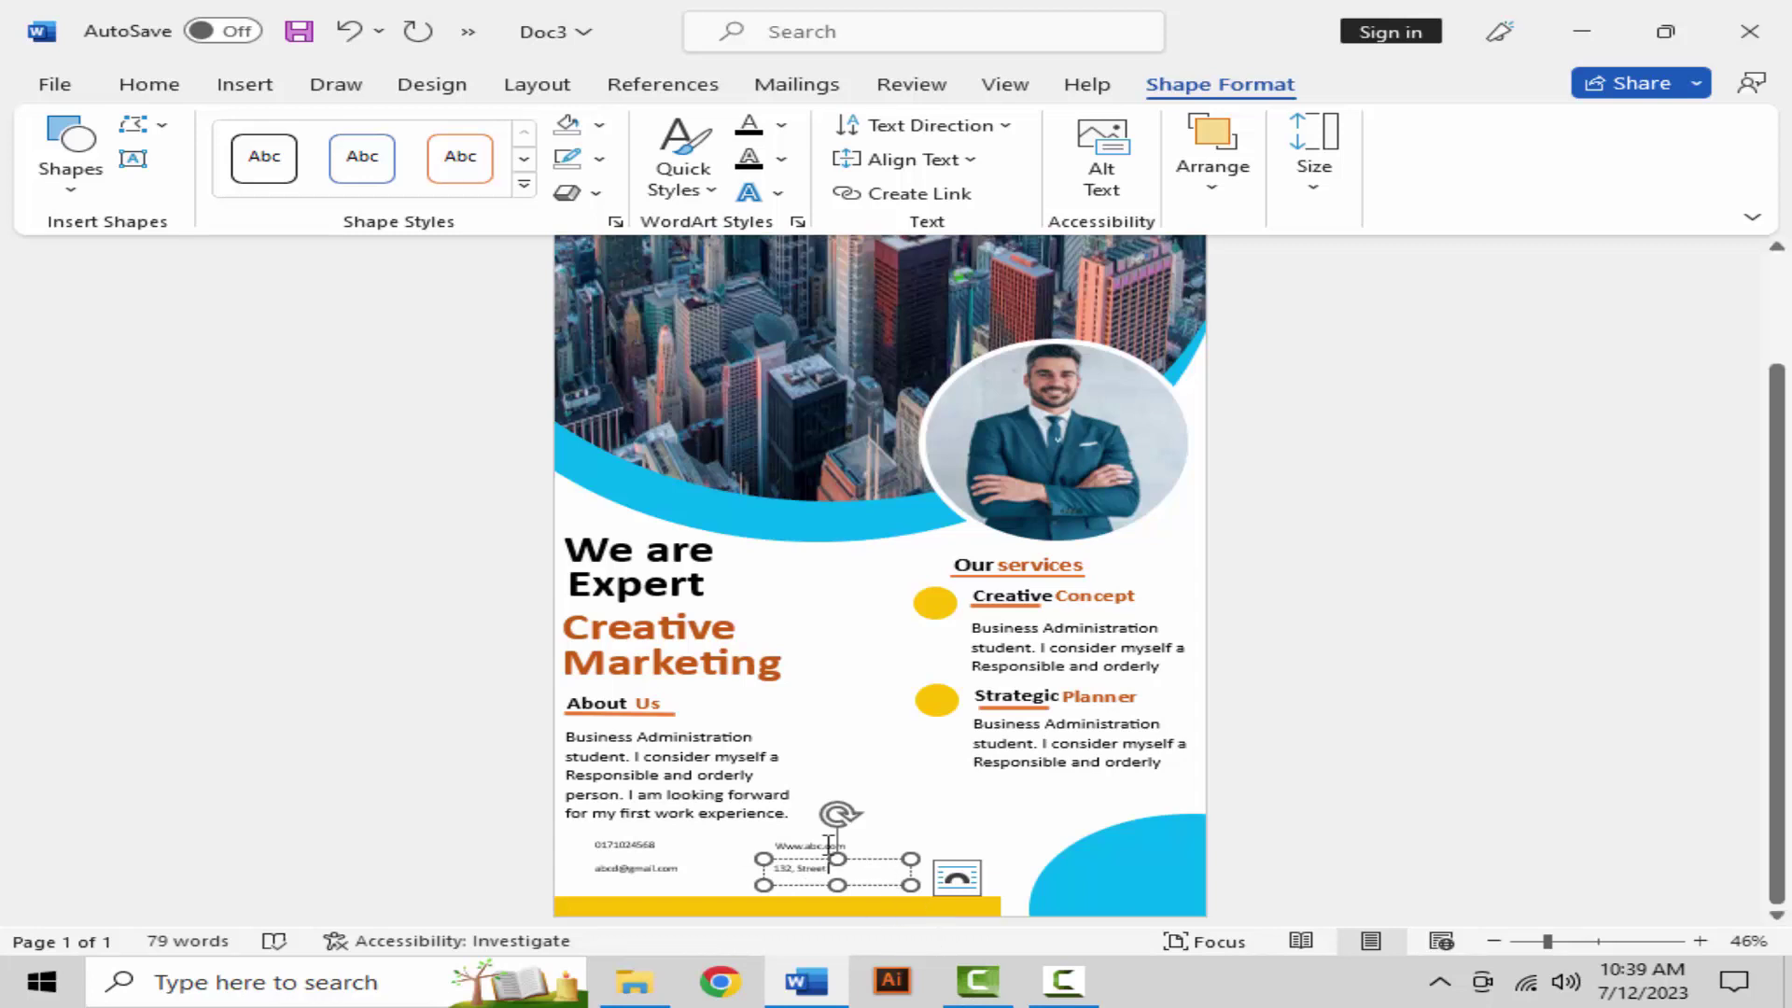
{"action": "scroll", "coordinate": [874, 871], "scroll_direction": "up", "scroll_amount": 1, "text": "ctrl"}
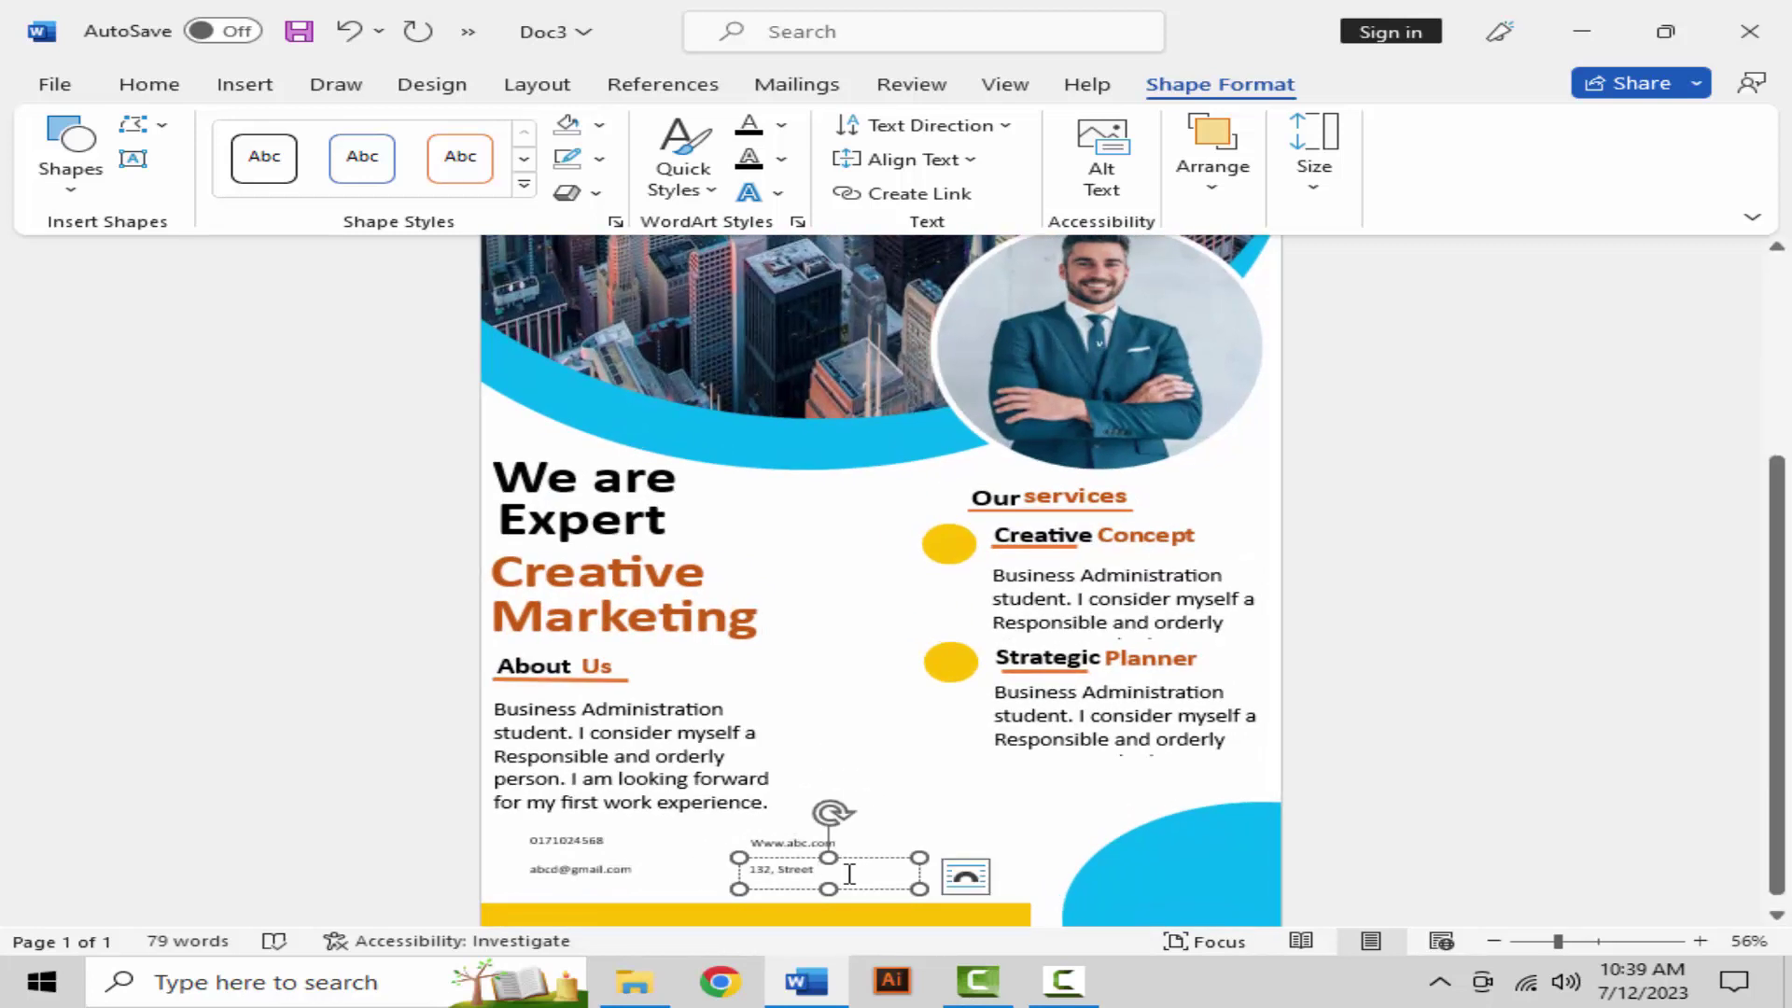
- Make the street address text bold at size 14
{"action": "triple_click", "coordinate": [762, 869]}
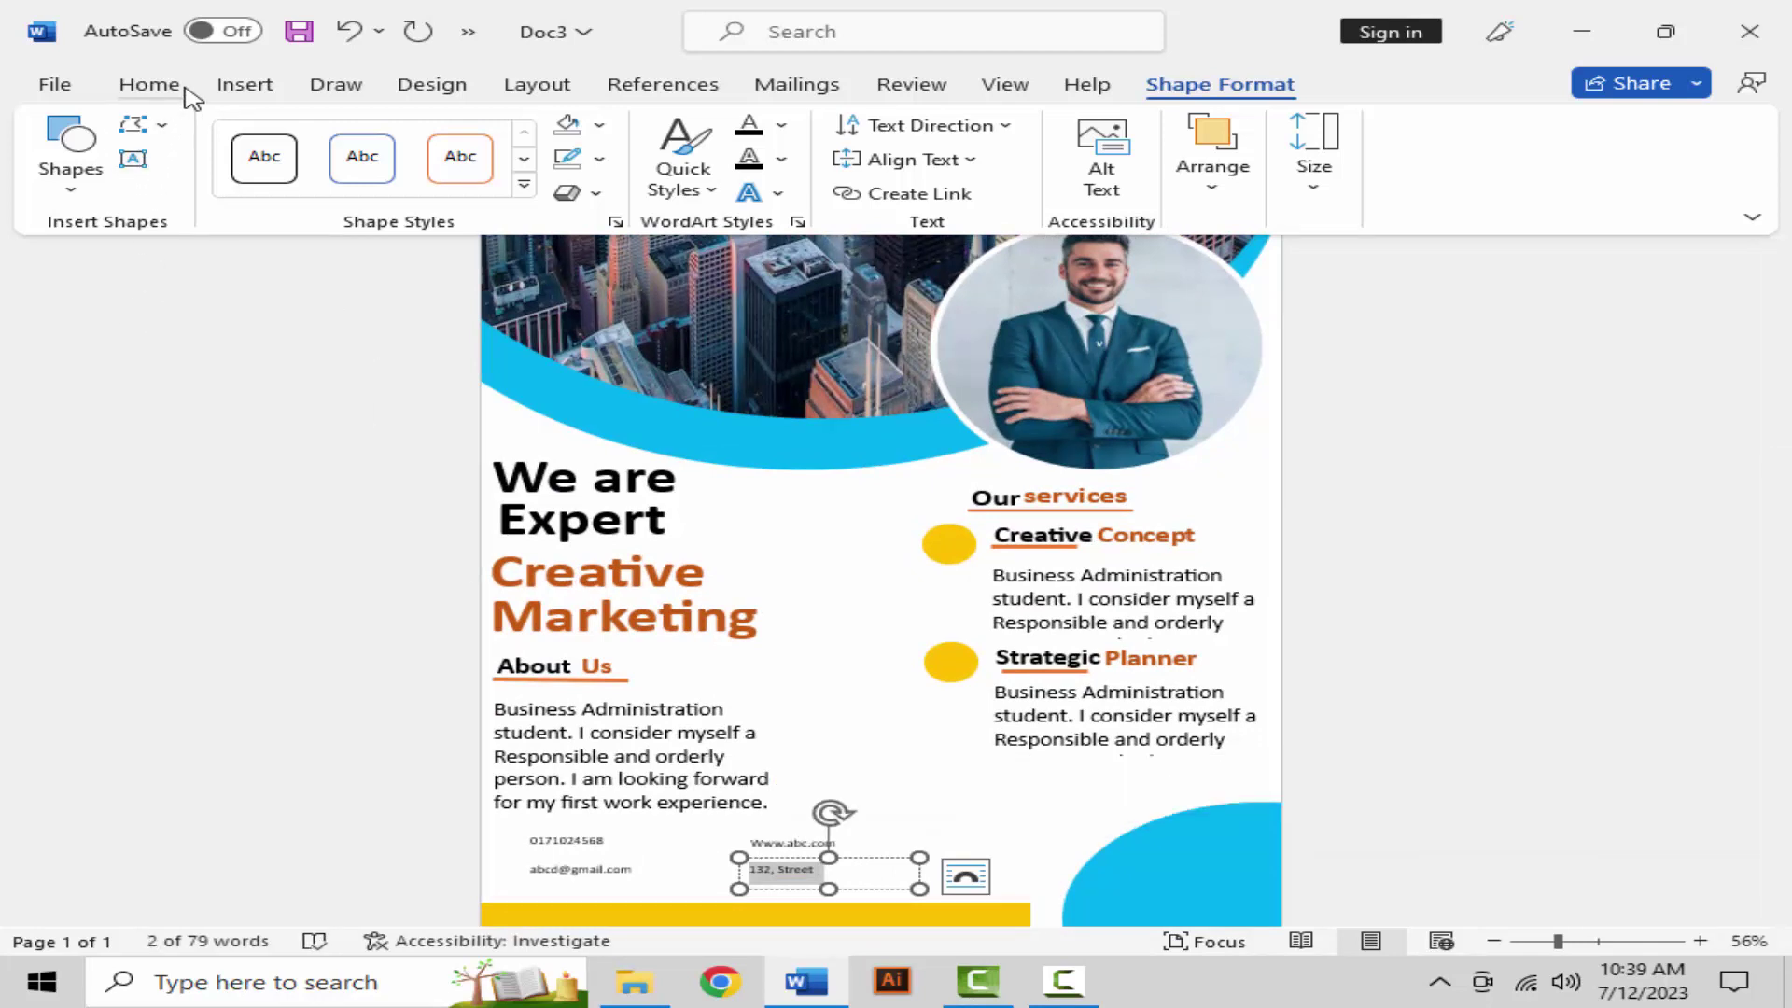
{"action": "left_click", "coordinate": [149, 84]}
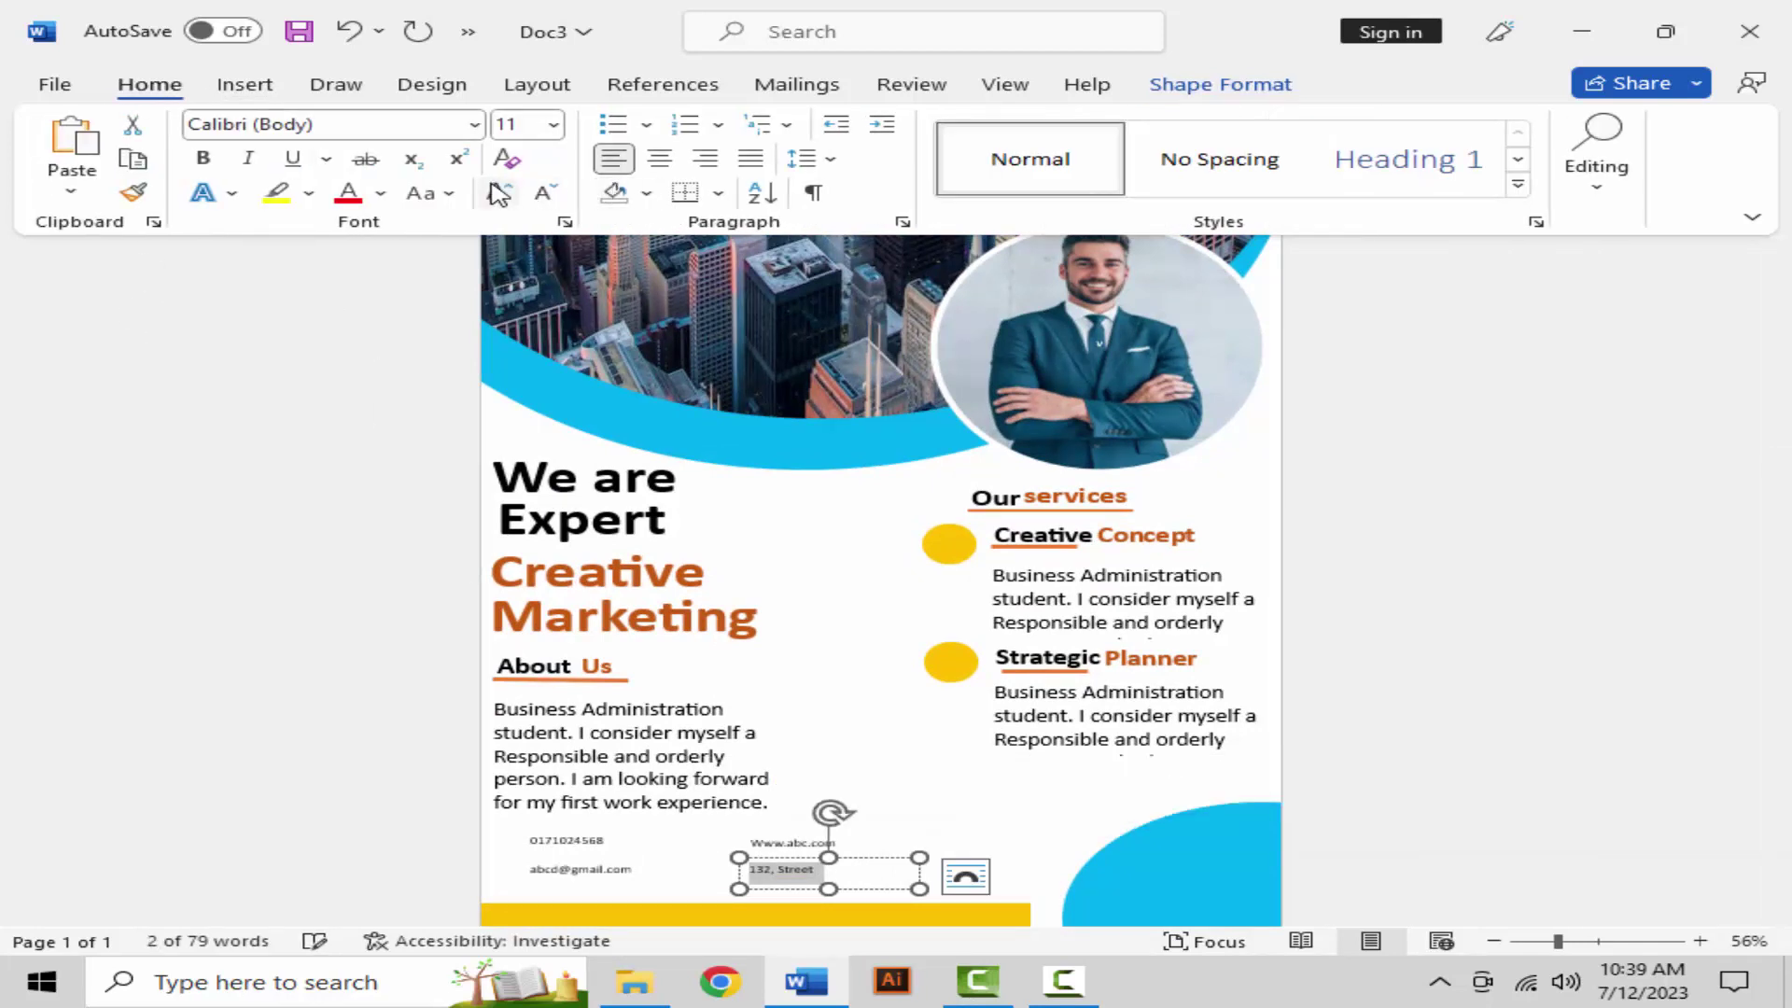
{"action": "left_click", "coordinate": [499, 193]}
{"action": "left_click", "coordinate": [202, 159]}
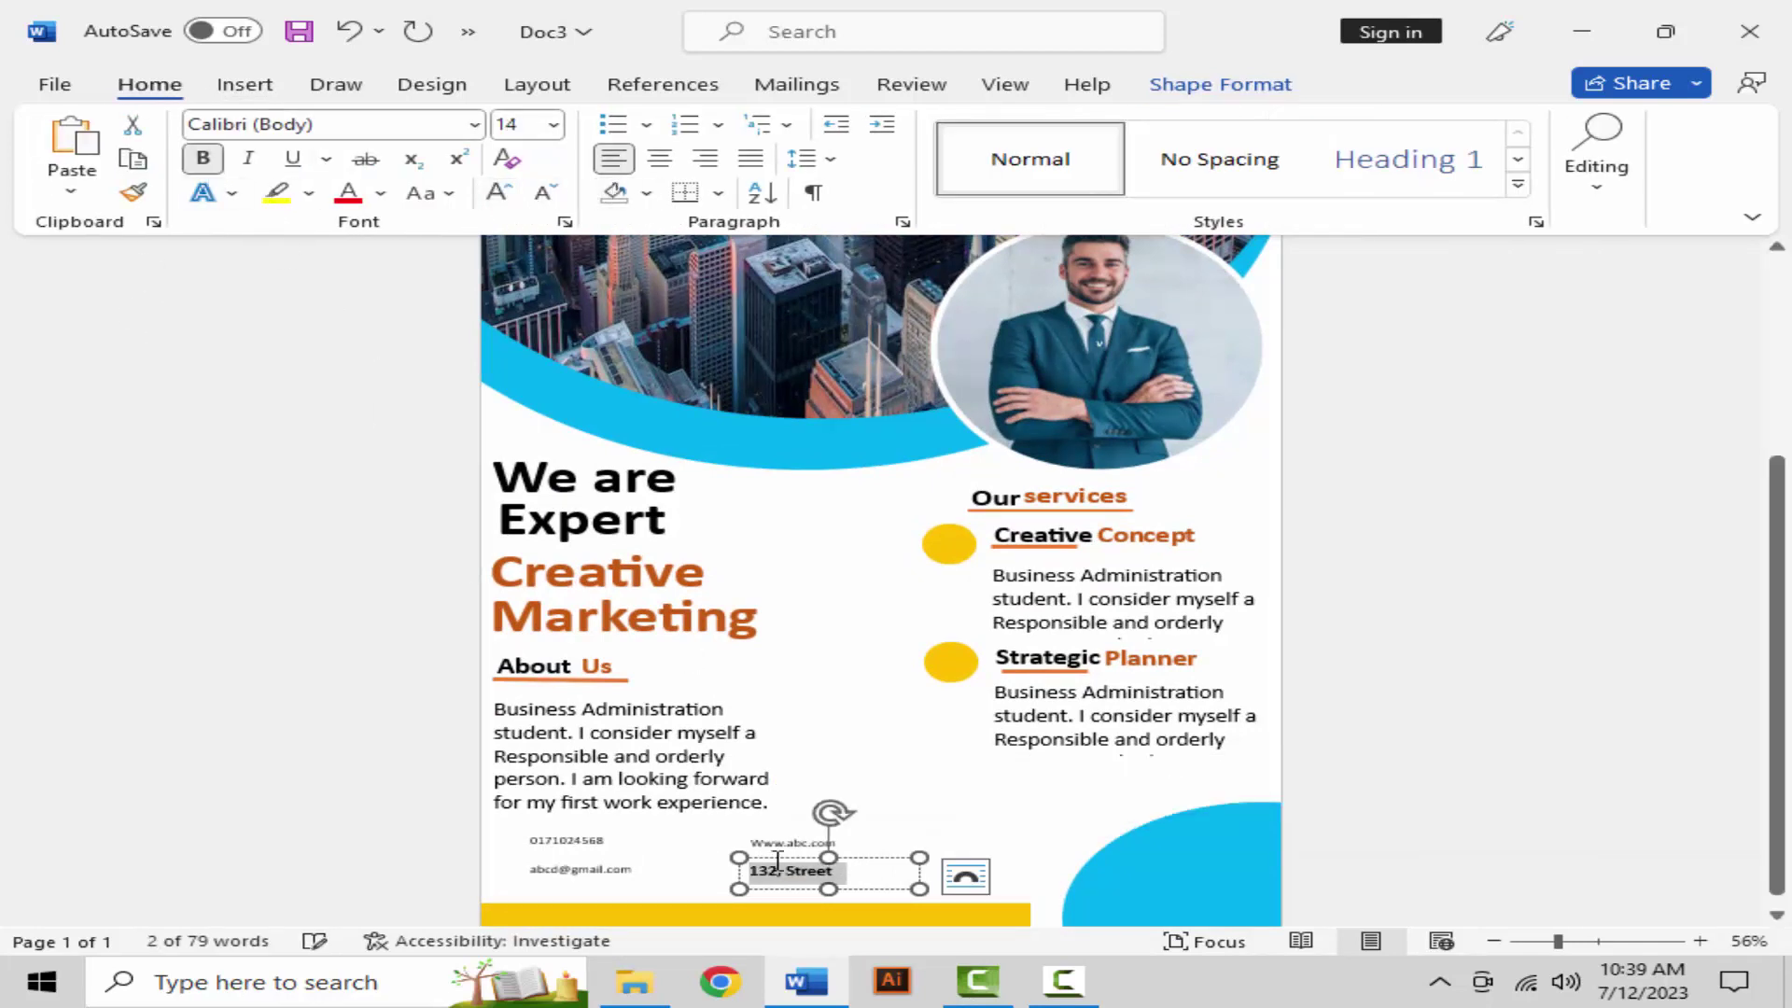
{"action": "left_click", "coordinate": [782, 855]}
{"action": "left_click", "coordinate": [789, 843]}
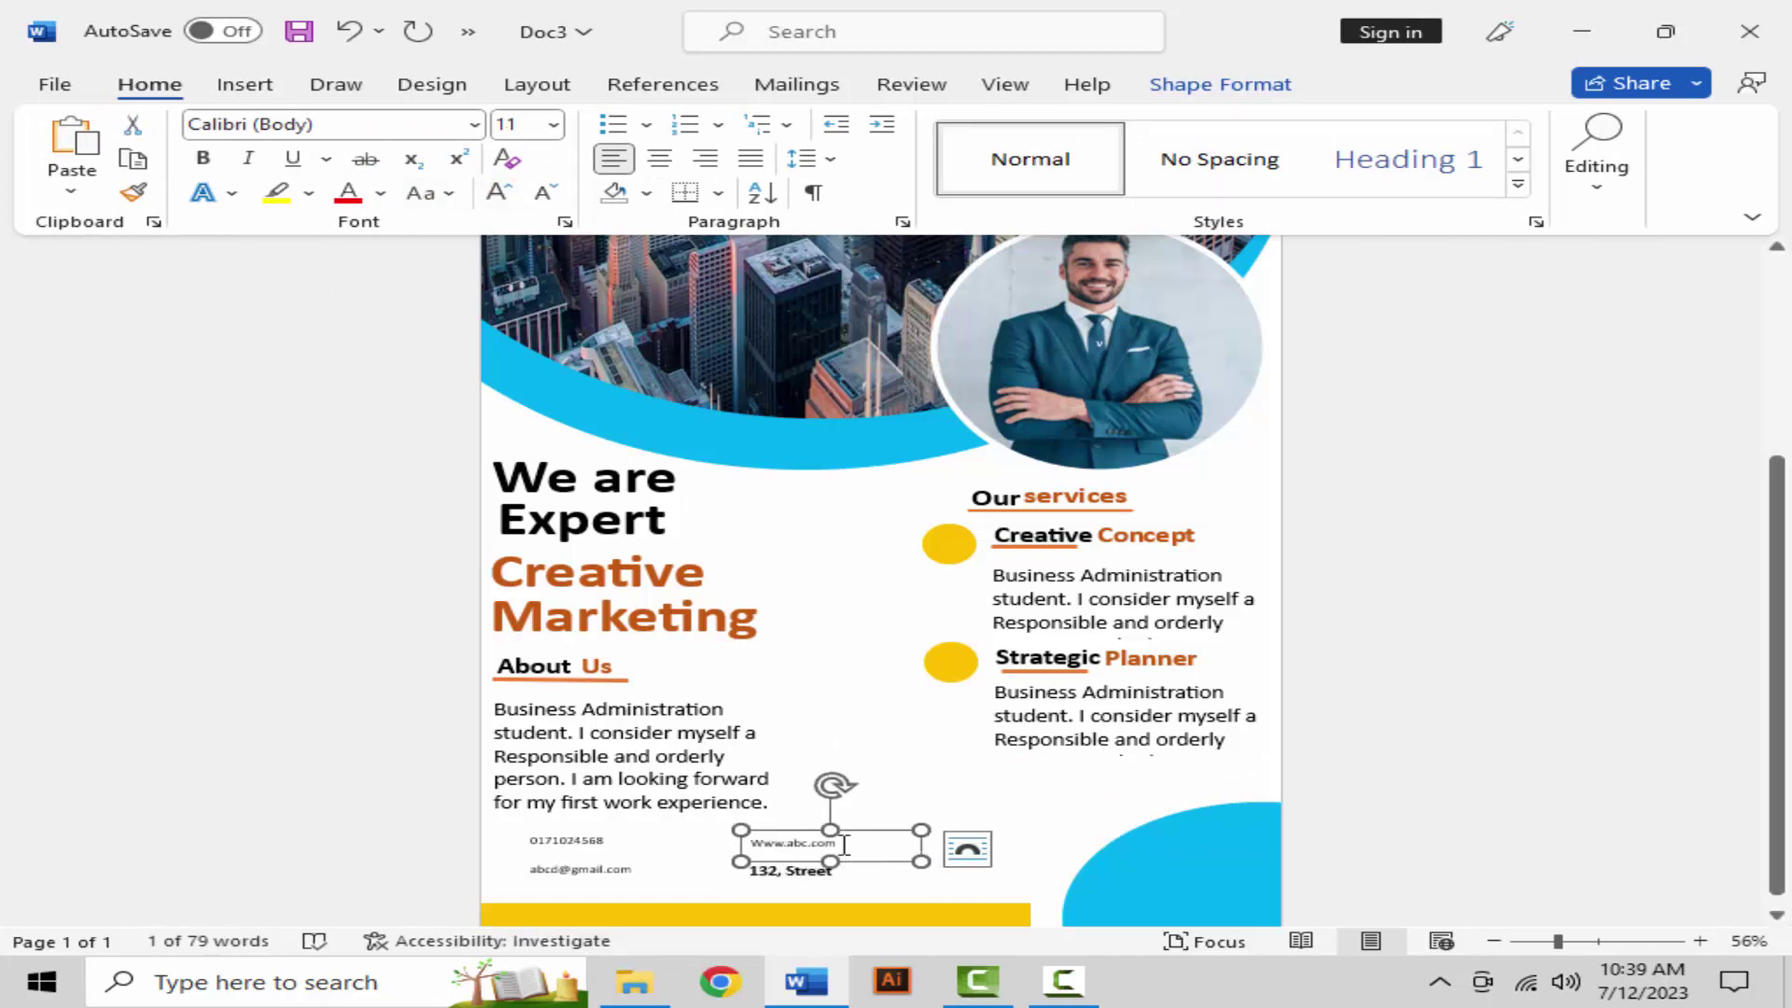
{"action": "left_click", "coordinate": [877, 864]}
{"action": "double_click", "coordinate": [774, 845]}
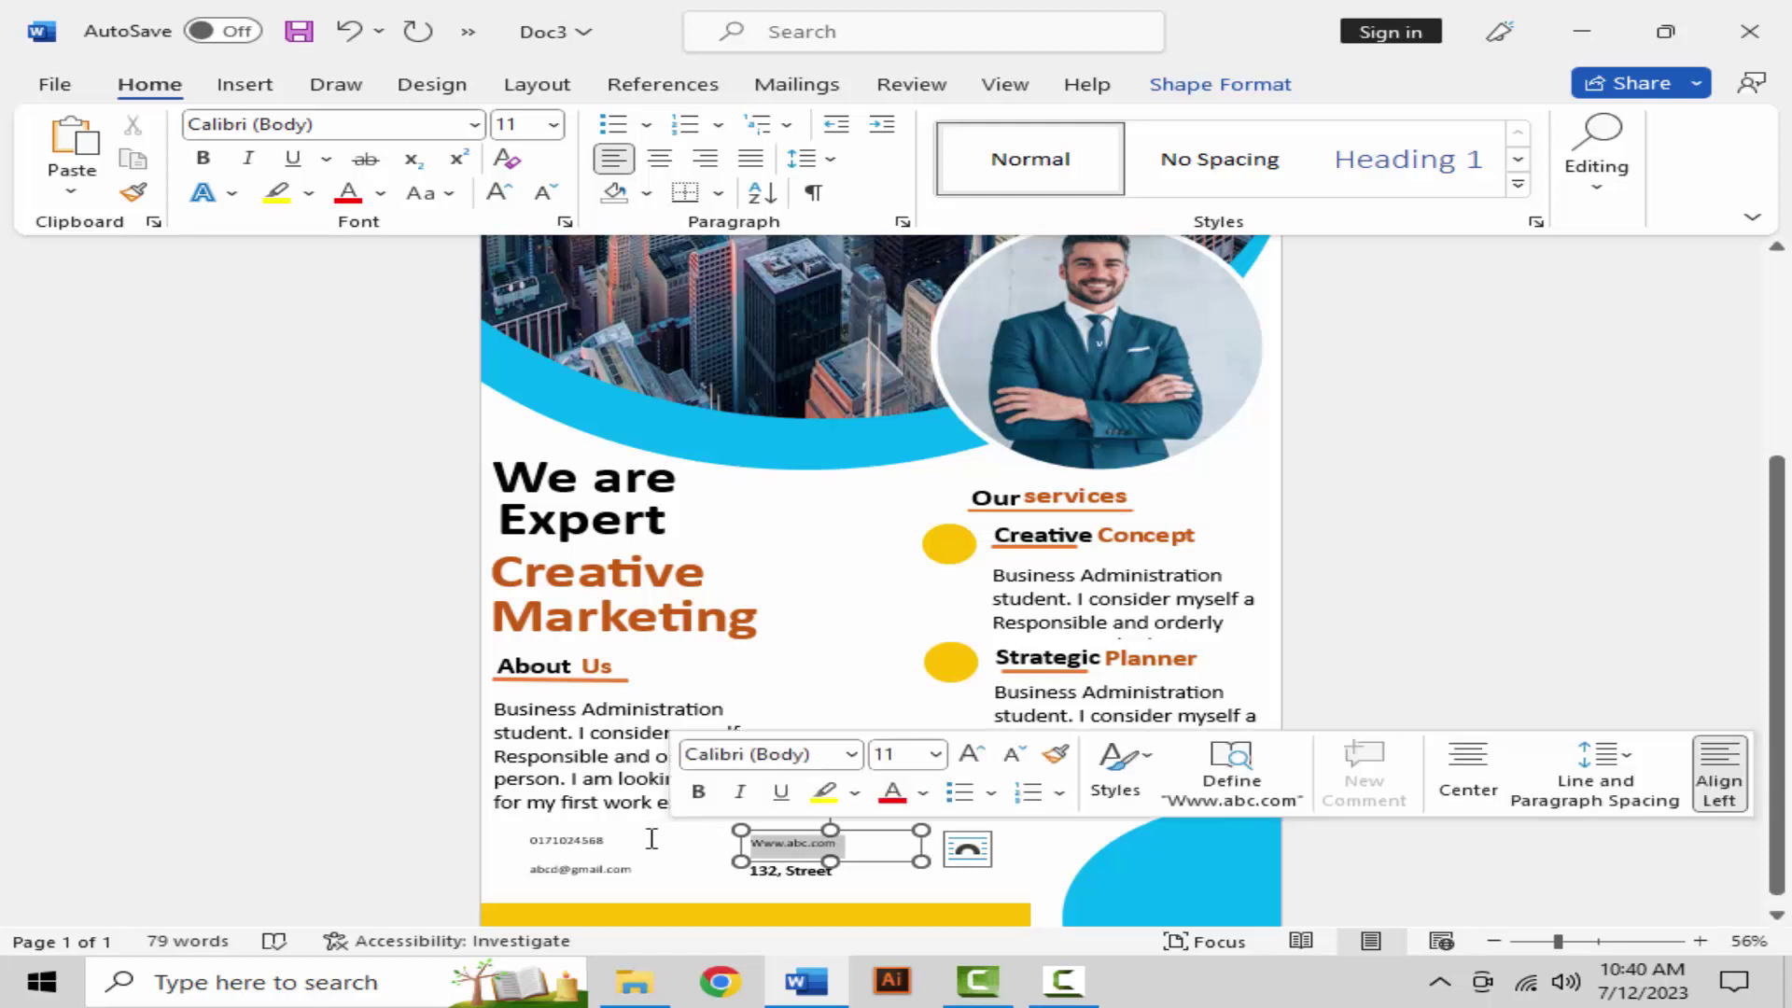
{"action": "left_click", "coordinate": [502, 192]}
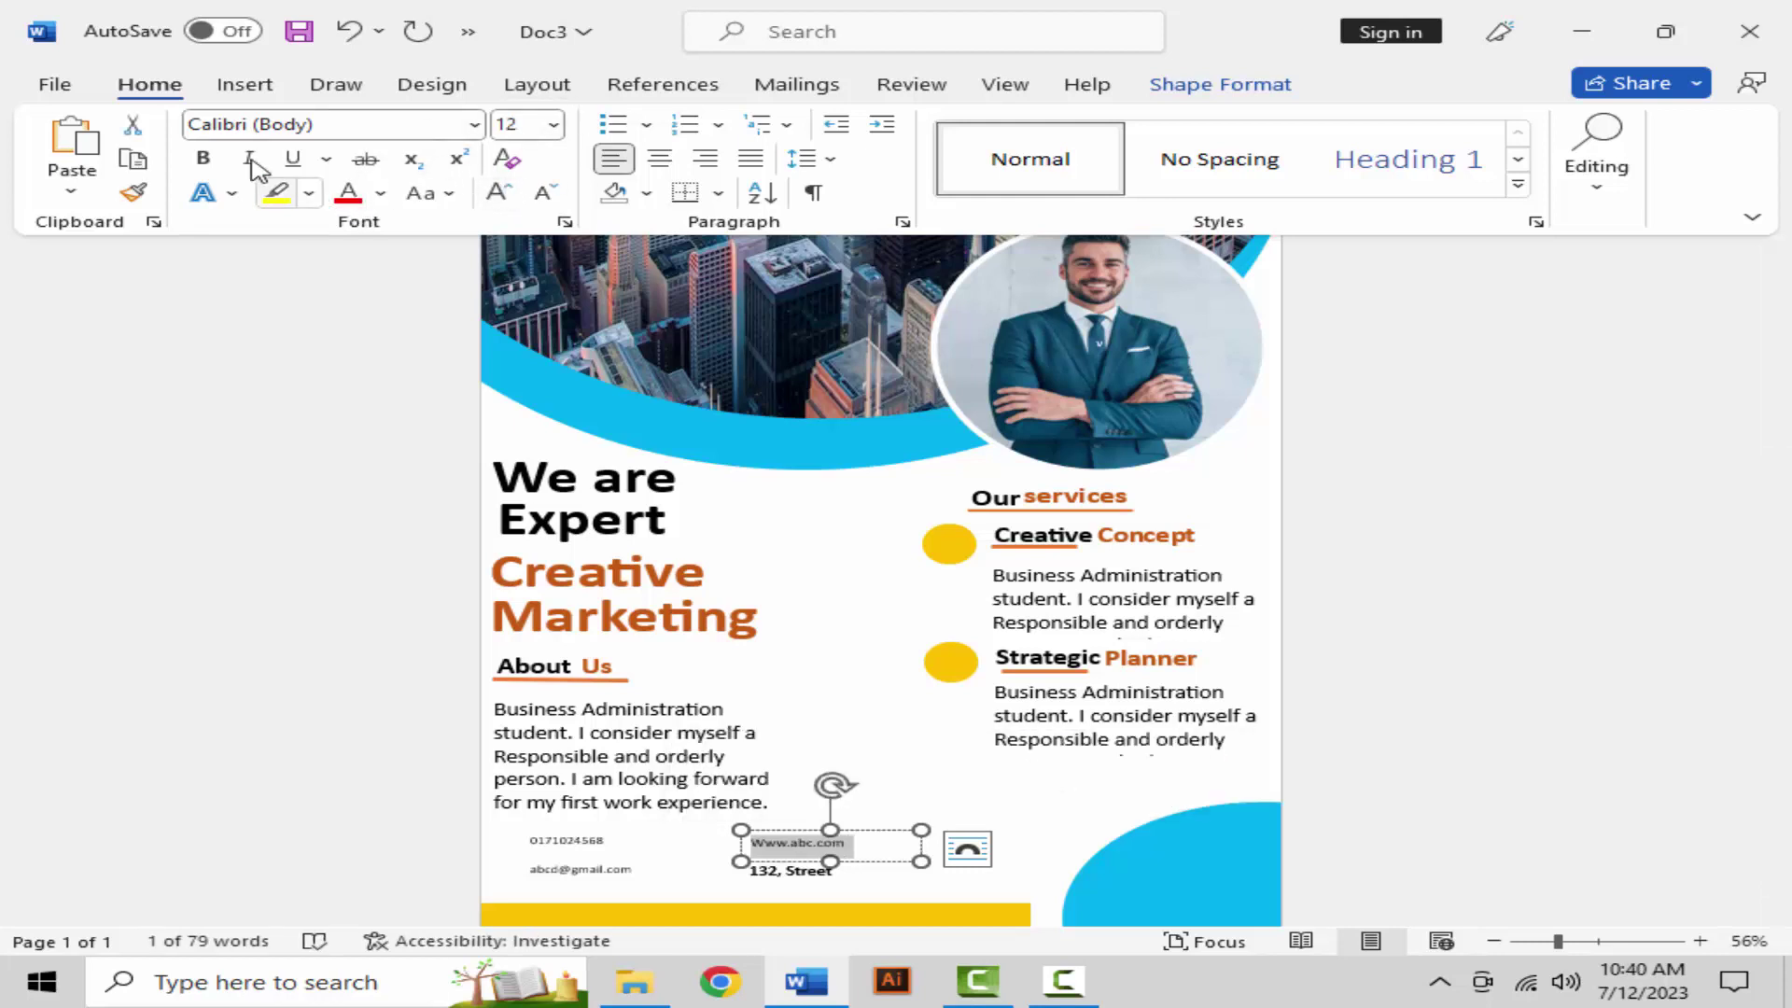
{"action": "left_click", "coordinate": [203, 158]}
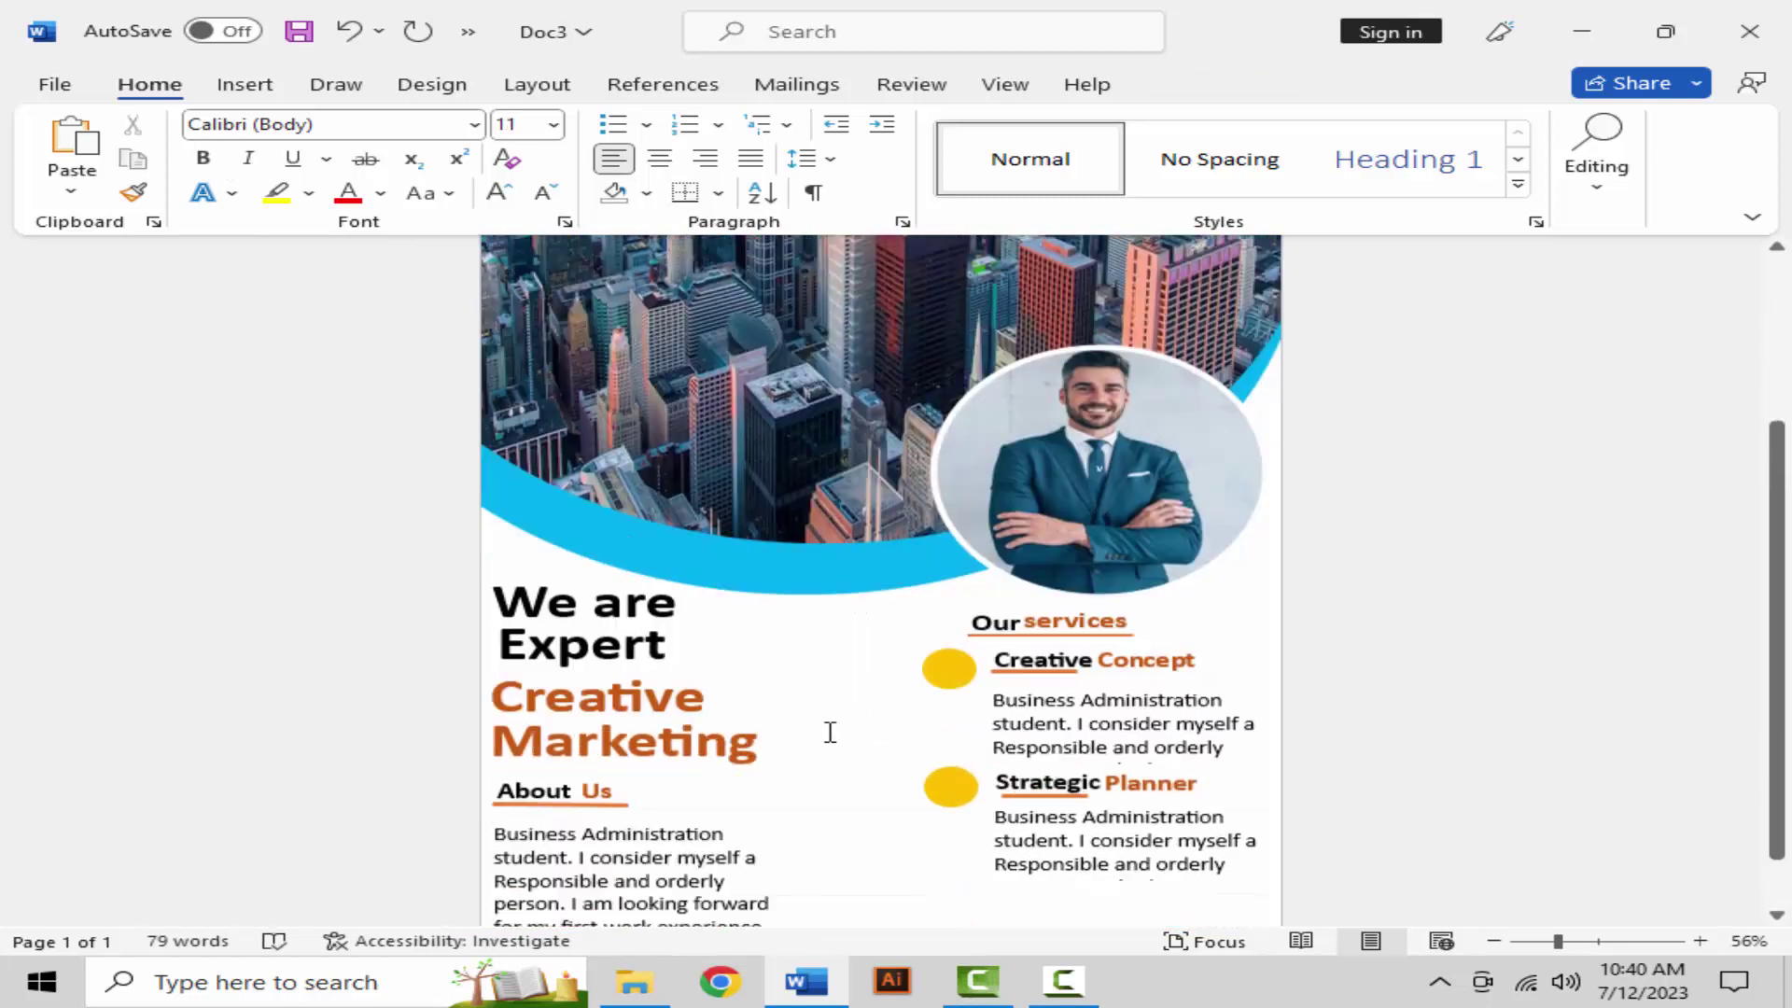
- Make the phone number bold at size 12, and the e-mail address bold and slightly larger
{"action": "left_click", "coordinate": [580, 827]}
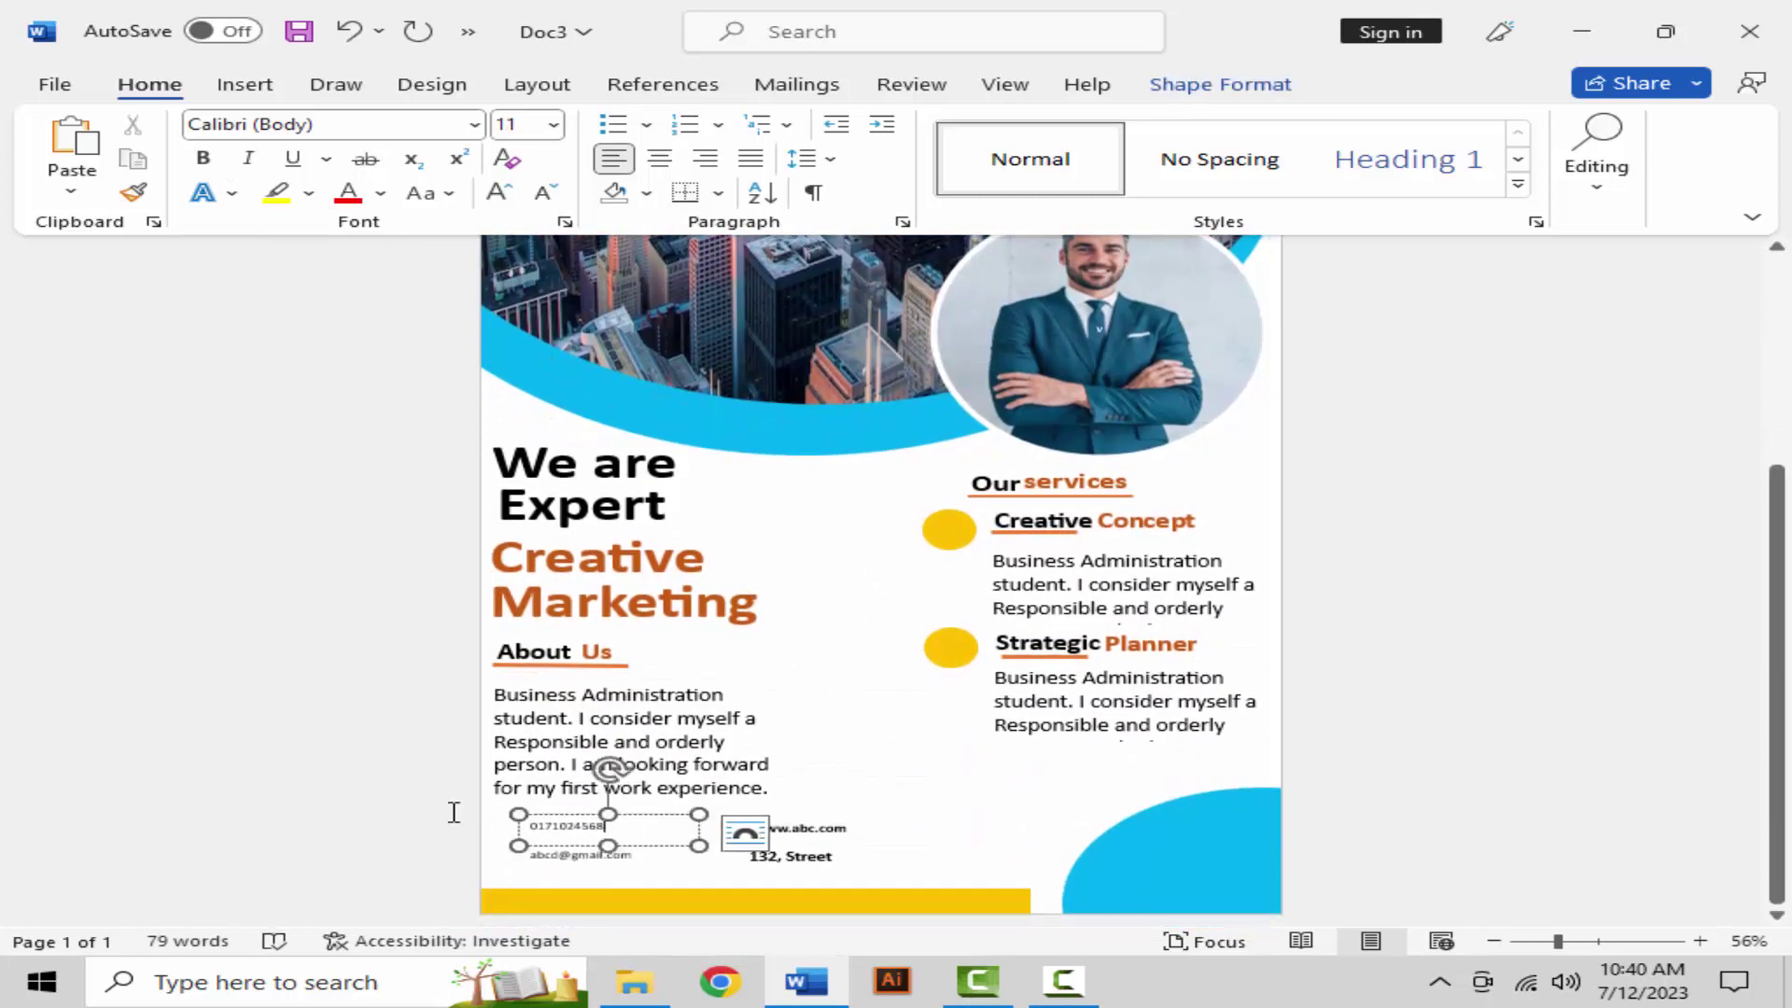
{"action": "key", "text": "ctrl+a"}
{"action": "left_click", "coordinate": [501, 191]}
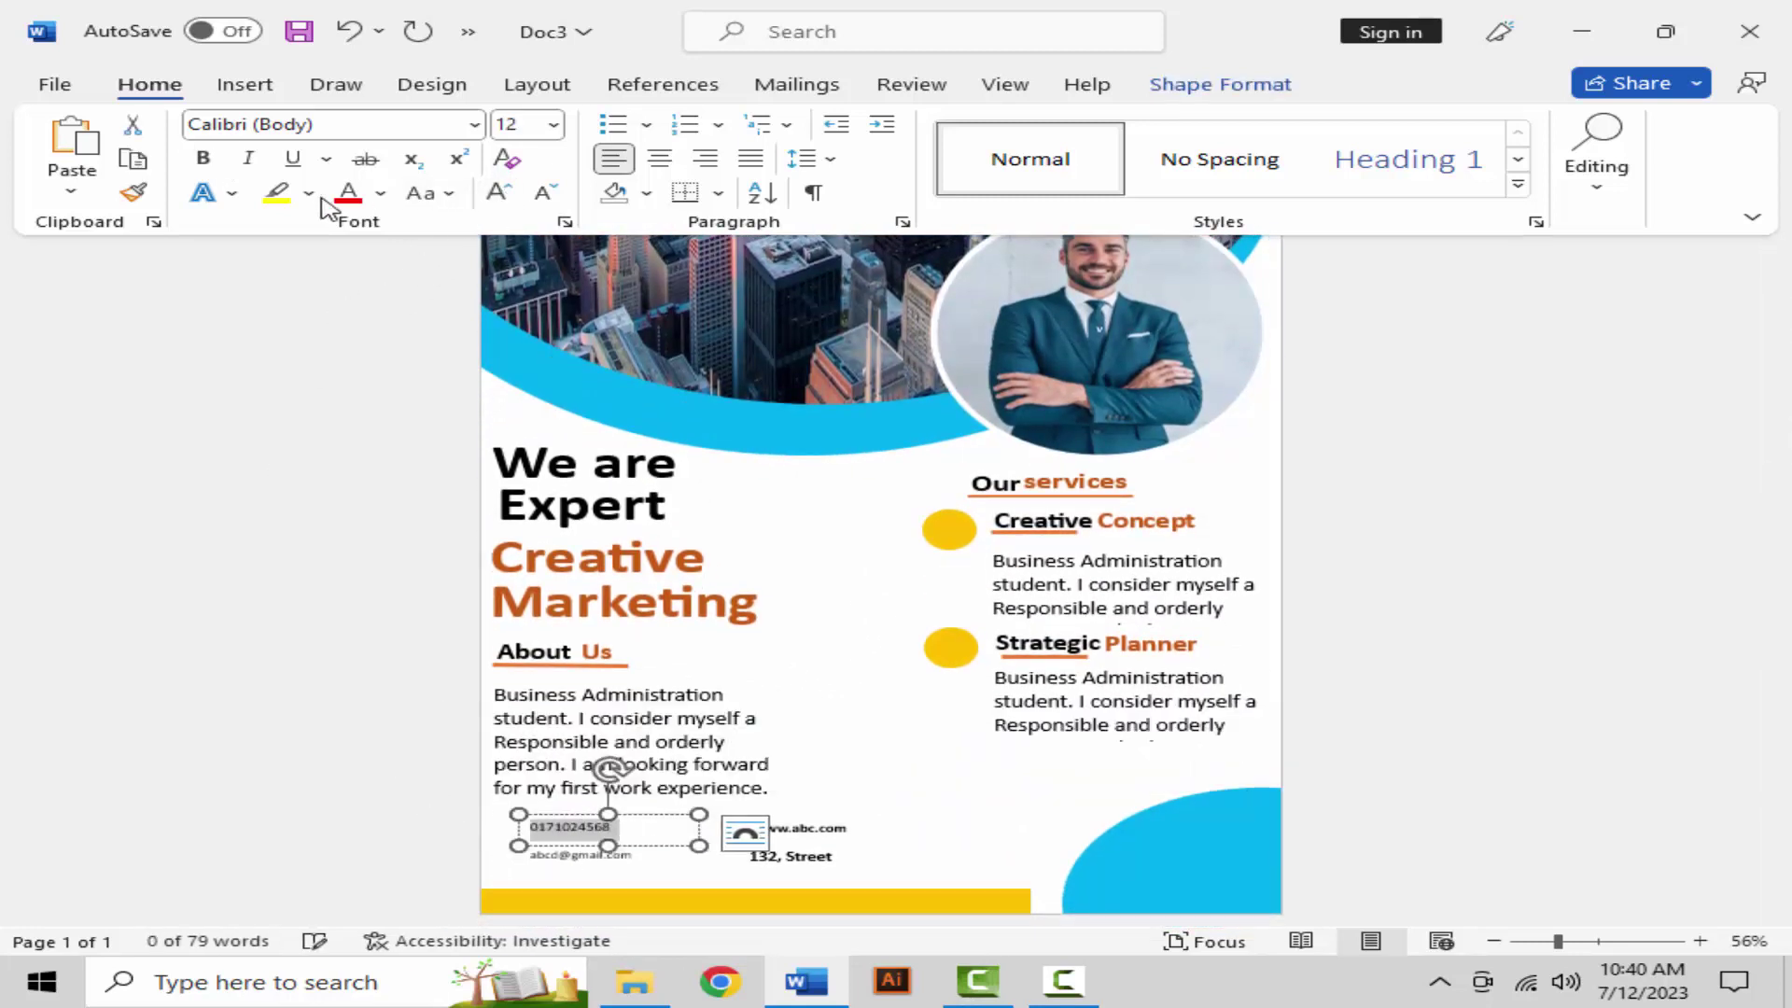
{"action": "left_click", "coordinate": [205, 160]}
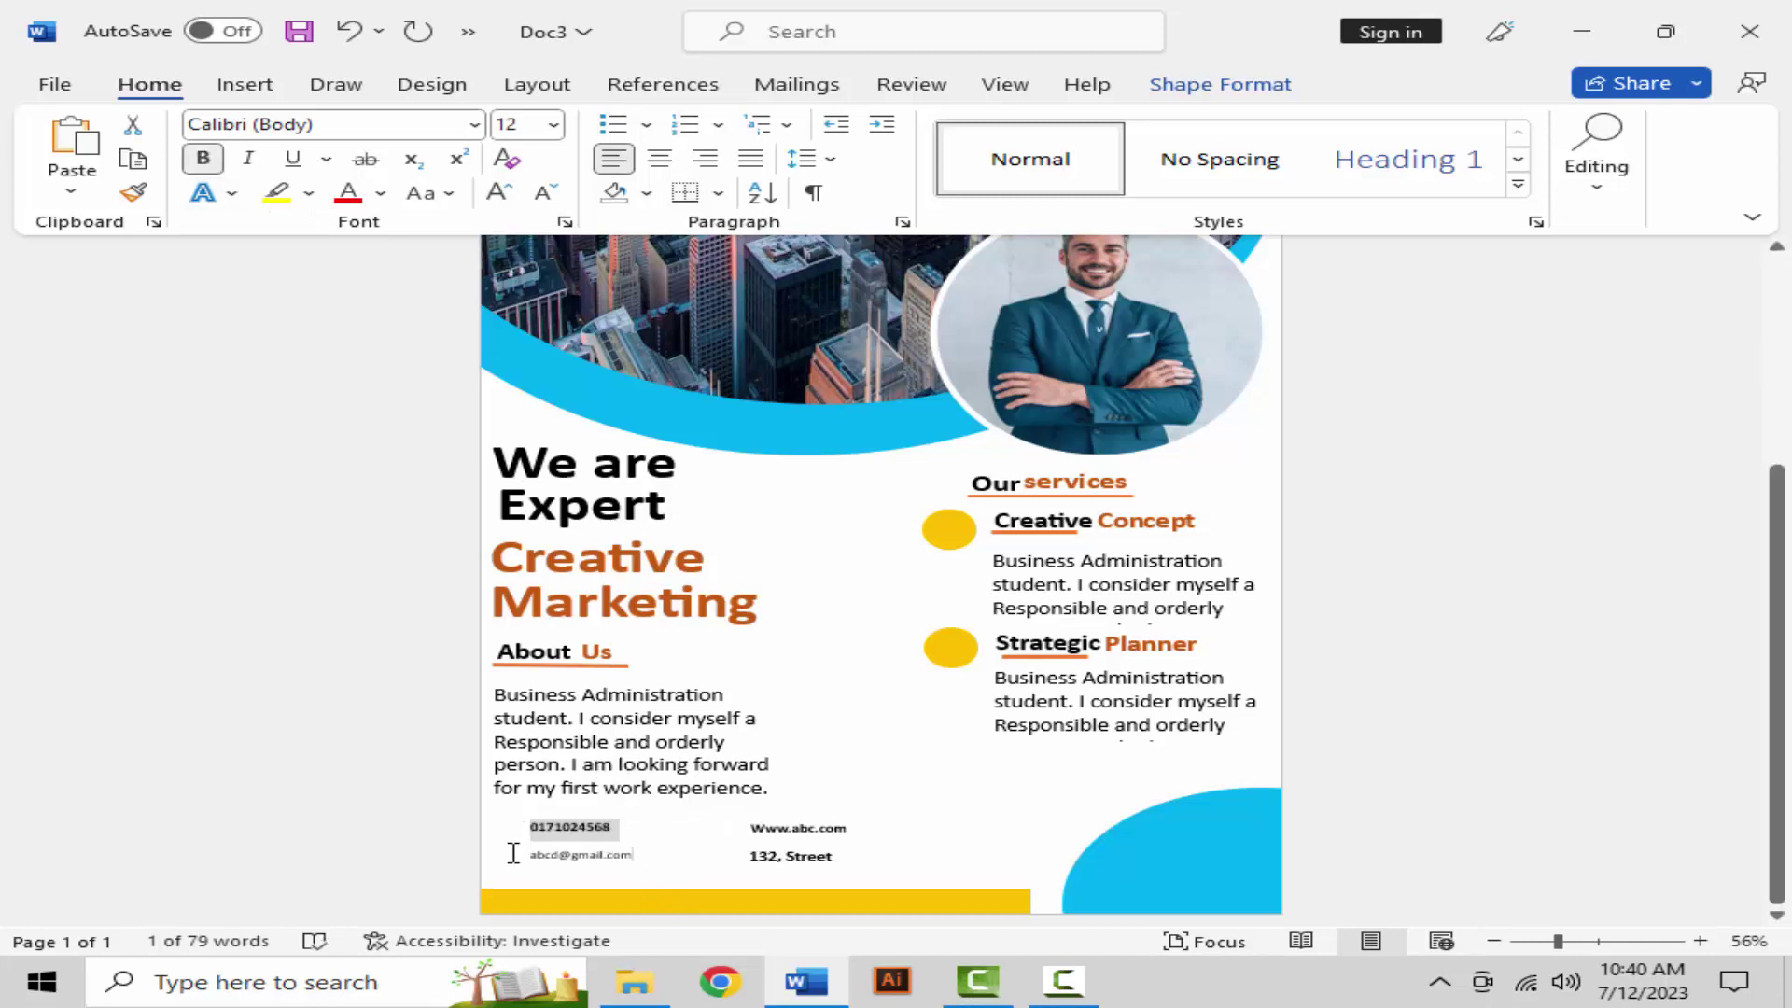
{"action": "double_click", "coordinate": [560, 855]}
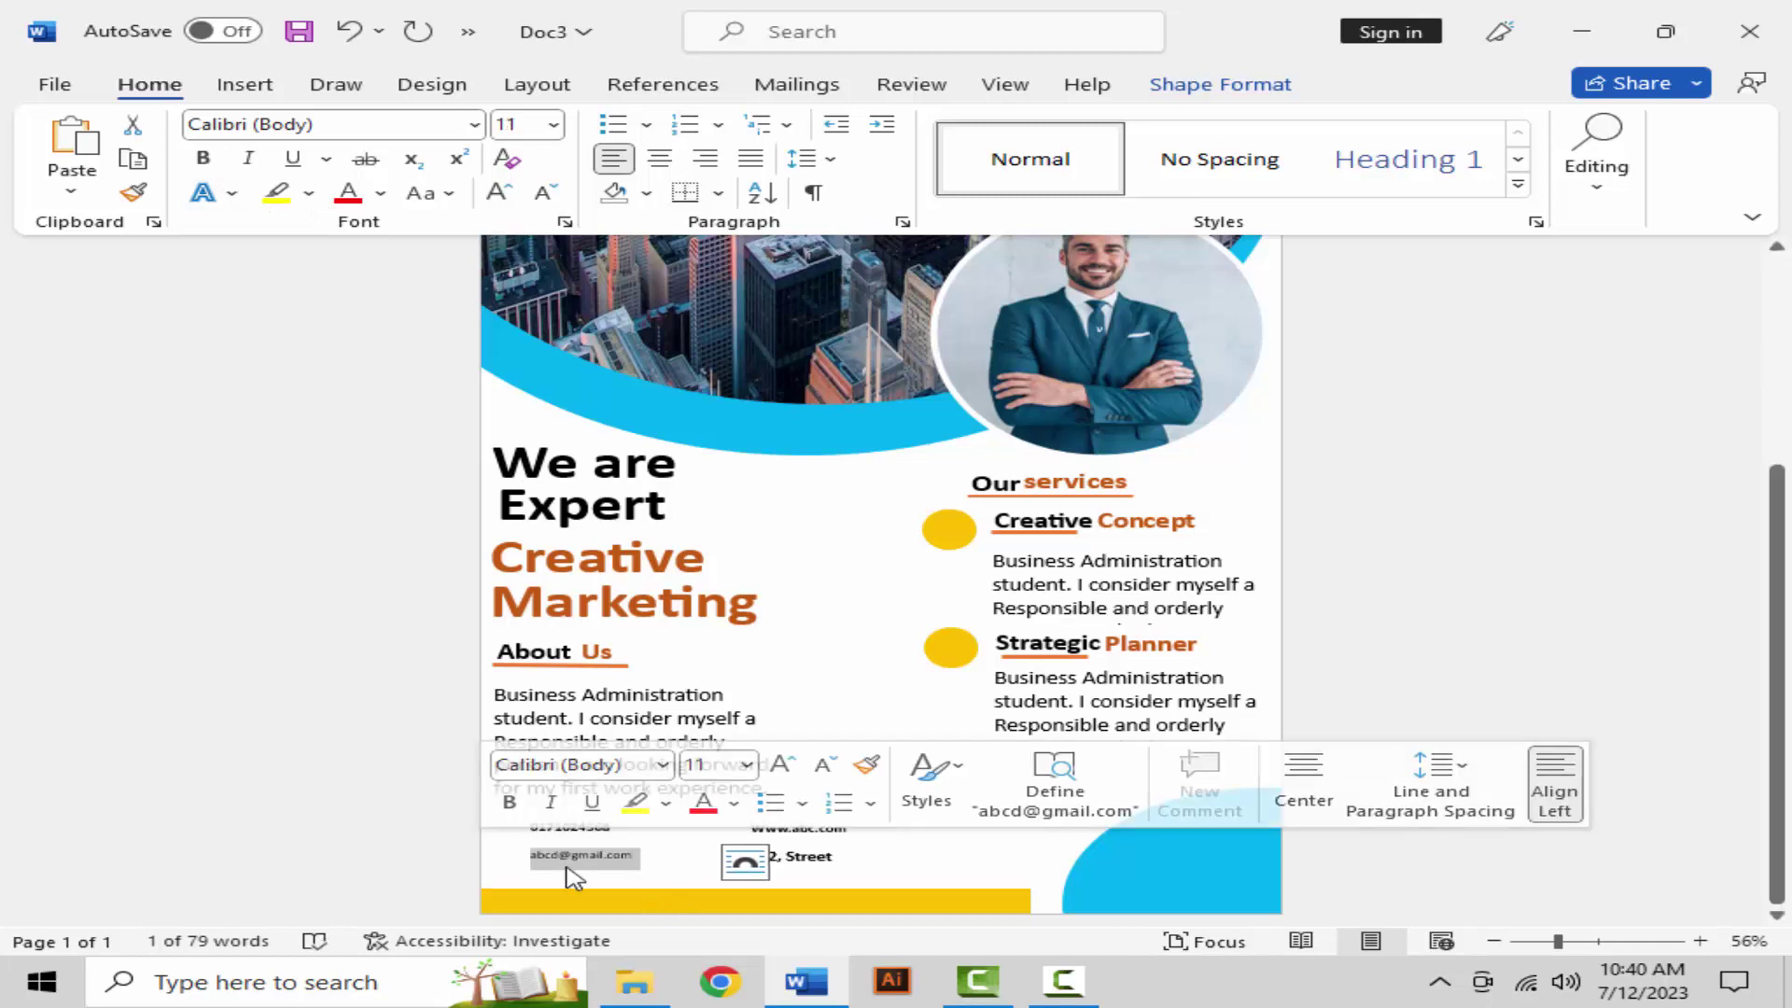
{"action": "left_click", "coordinate": [502, 191]}
{"action": "left_click", "coordinate": [203, 159]}
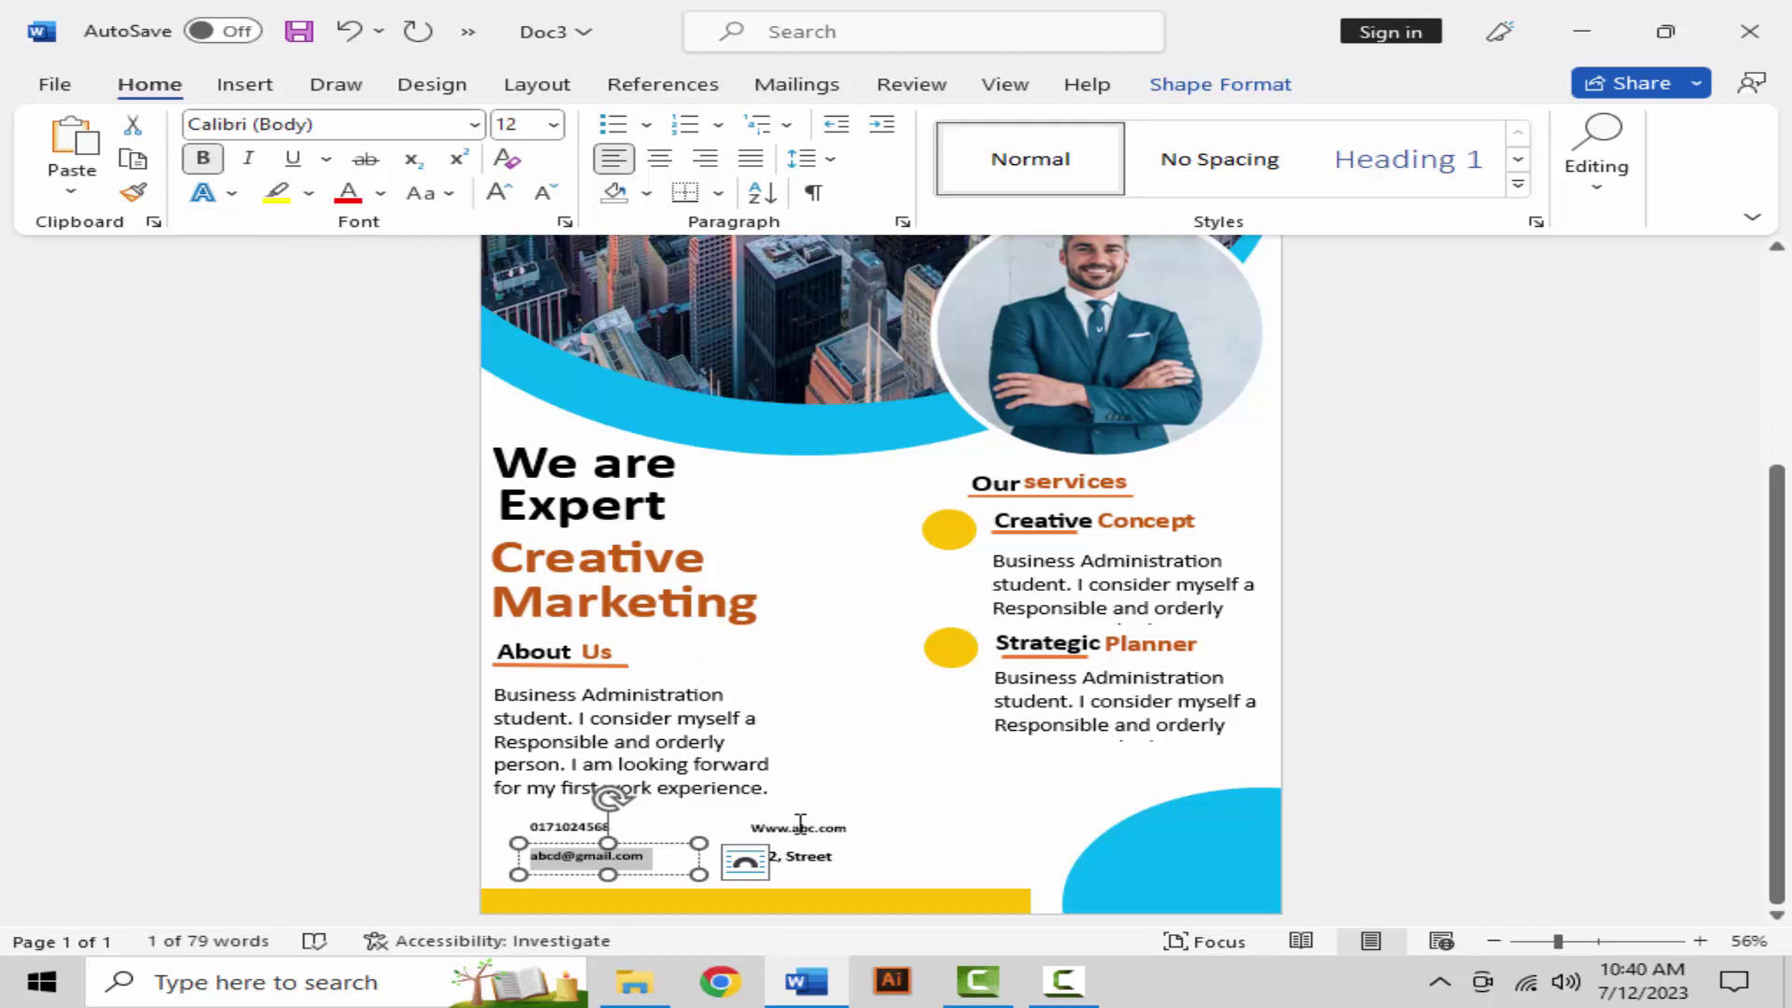
{"action": "left_click_drag", "start_coordinate": [860, 829], "coordinate": [724, 822]}
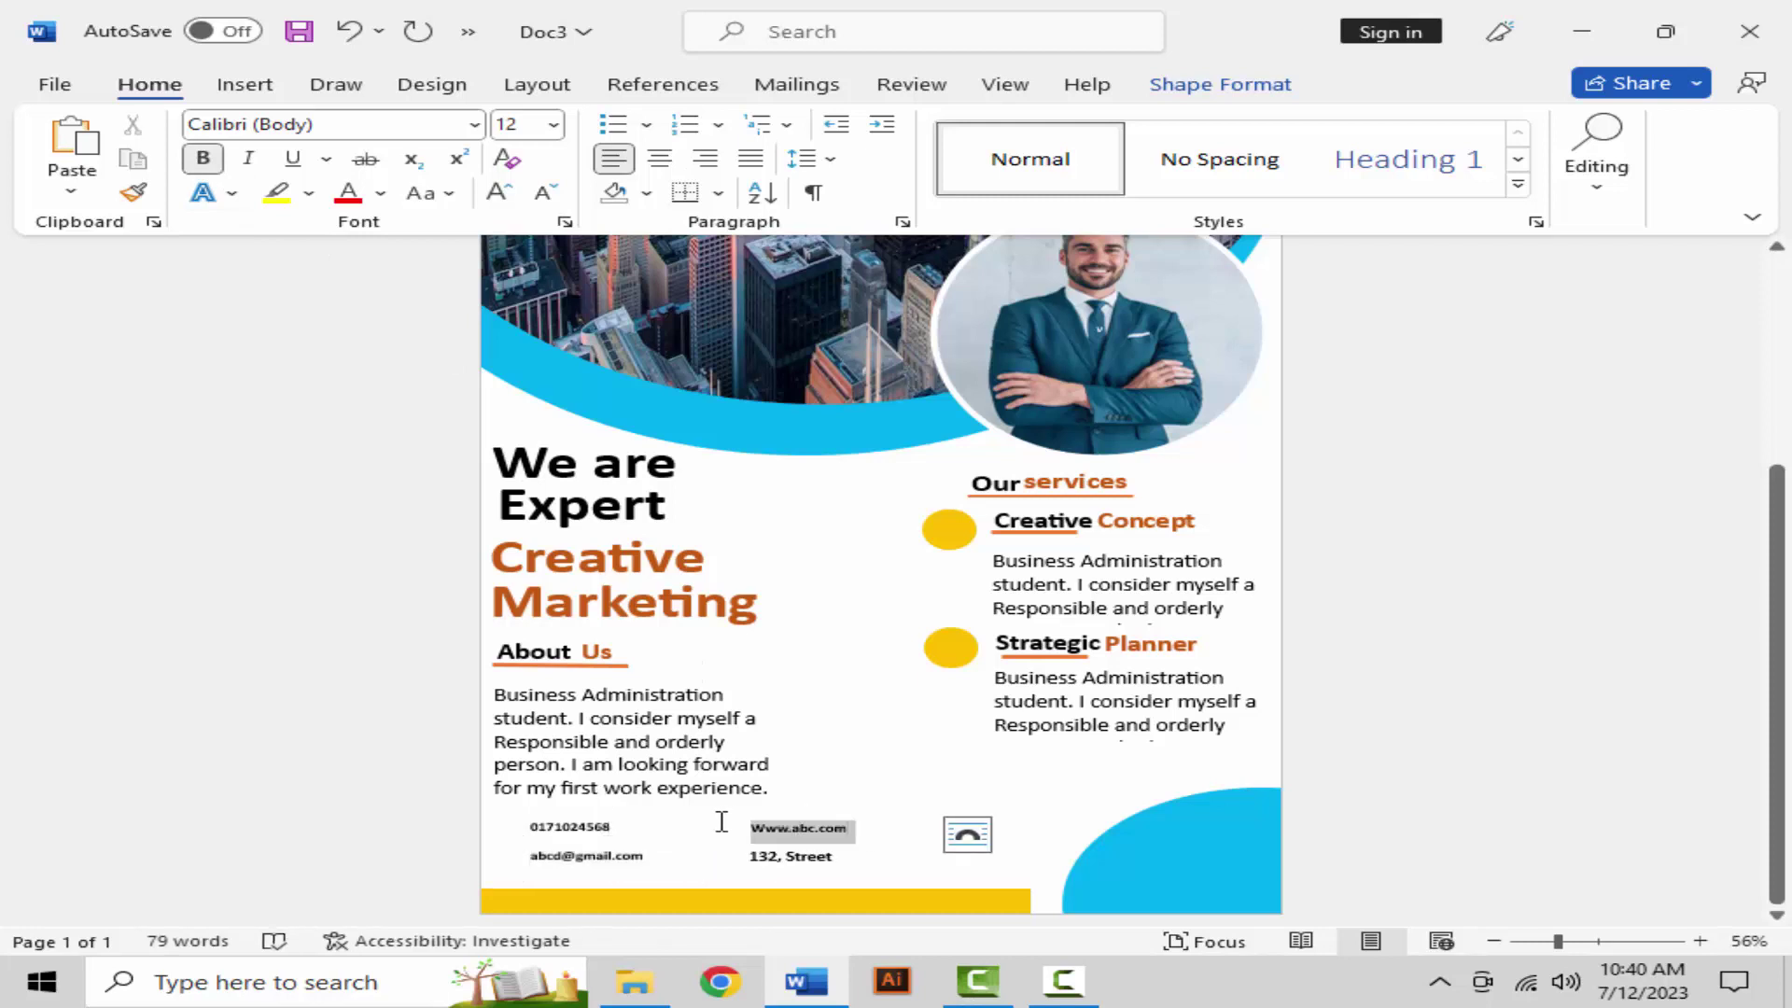
{"action": "left_click", "coordinate": [500, 194]}
{"action": "left_click", "coordinate": [1571, 679]}
{"action": "scroll", "coordinate": [1571, 680], "scroll_direction": "up", "scroll_amount": 2}
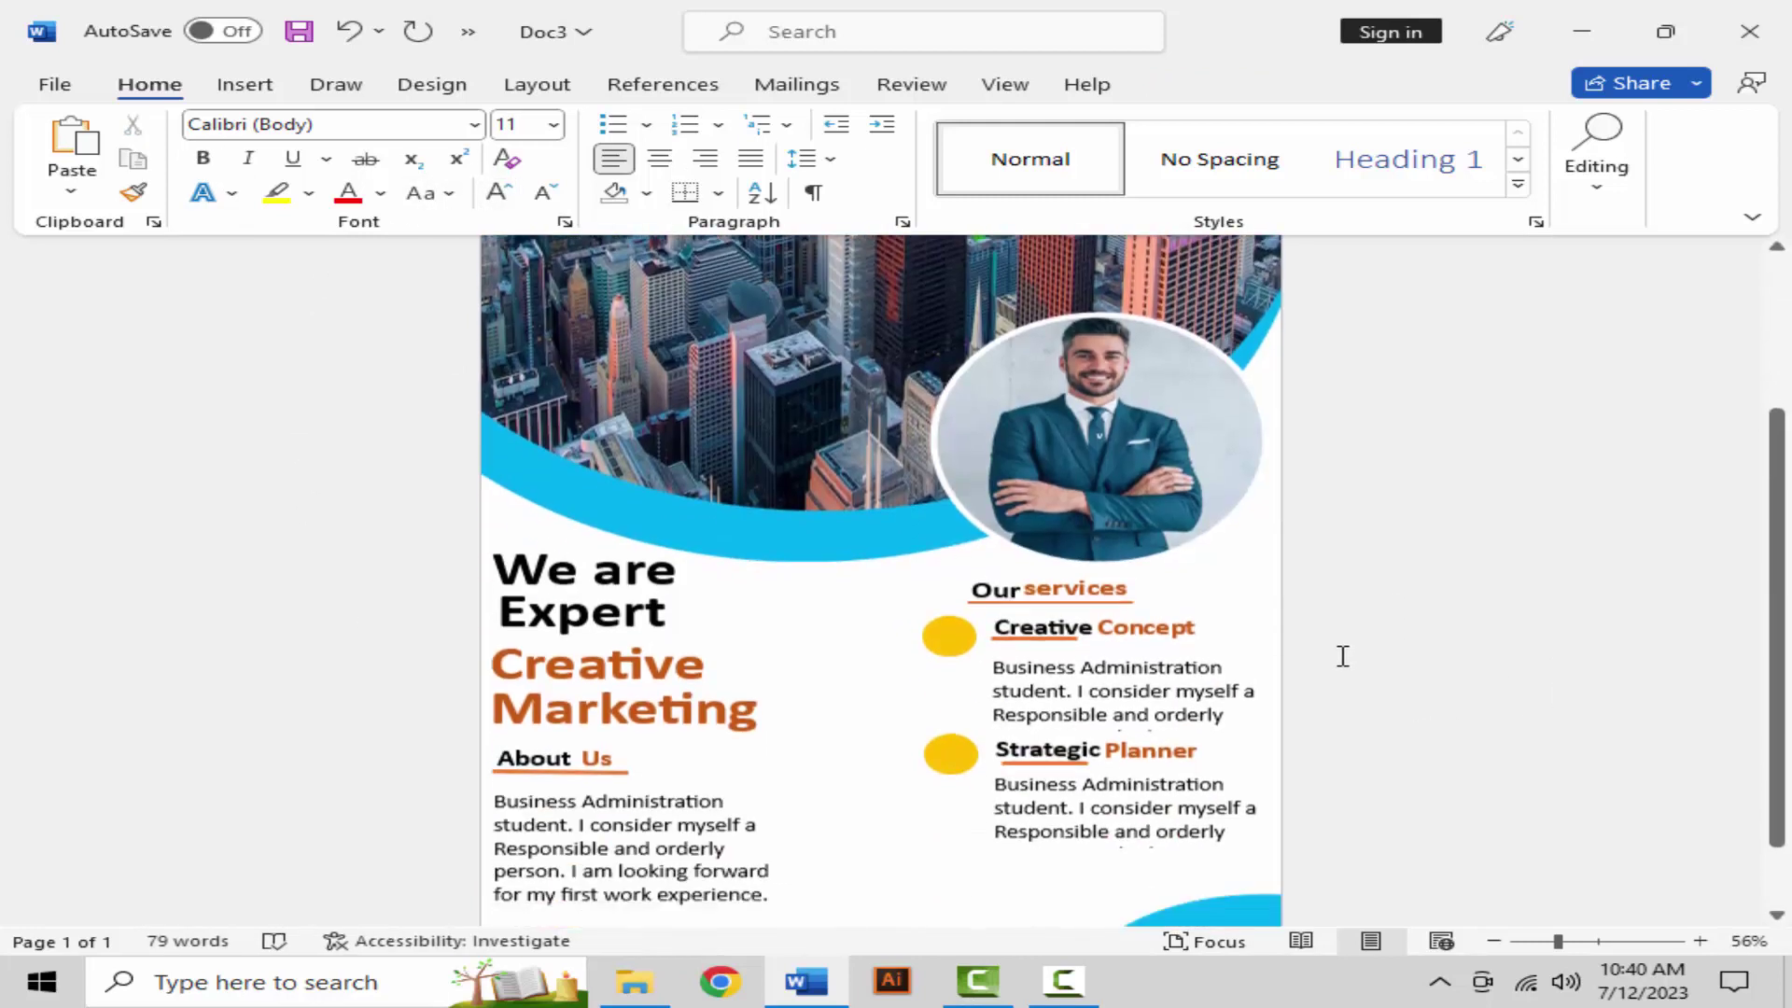
- Draw a small oval before the phone number and fill it yellow
{"action": "scroll", "coordinate": [1344, 657], "scroll_direction": "down", "scroll_amount": 2}
{"action": "scroll", "coordinate": [1190, 650], "scroll_direction": "down", "scroll_amount": 1, "text": "ctrl"}
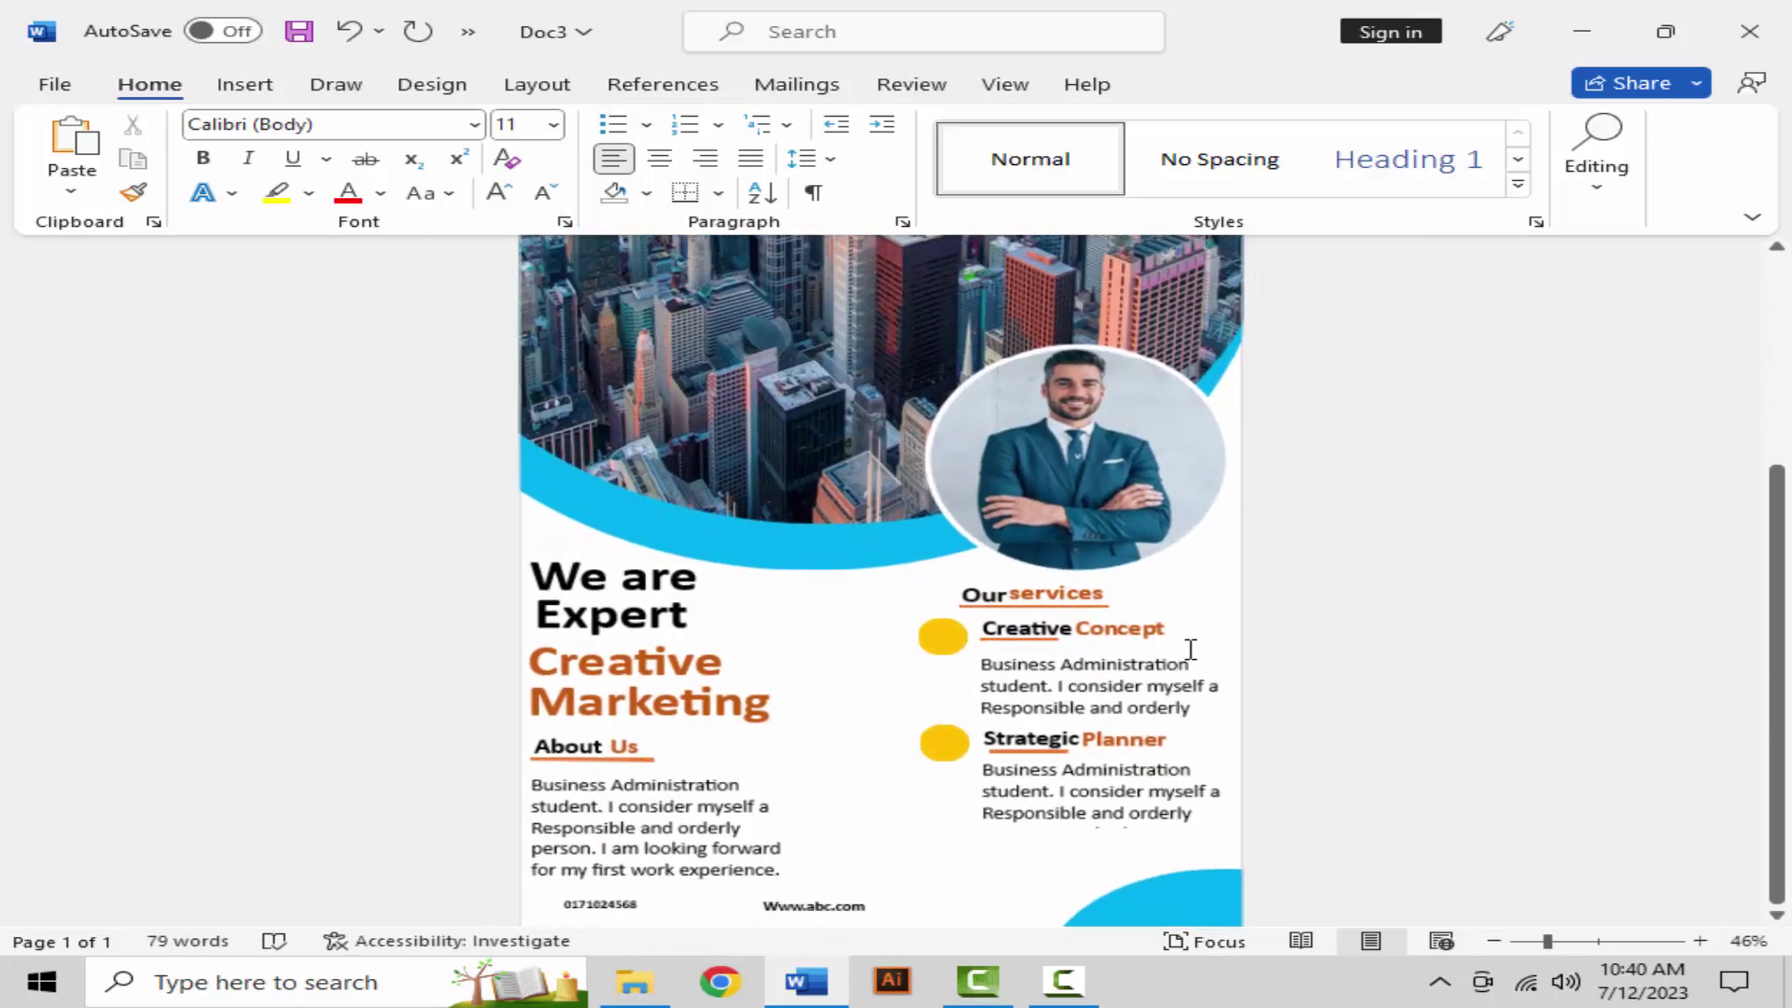
{"action": "left_click", "coordinate": [245, 84]}
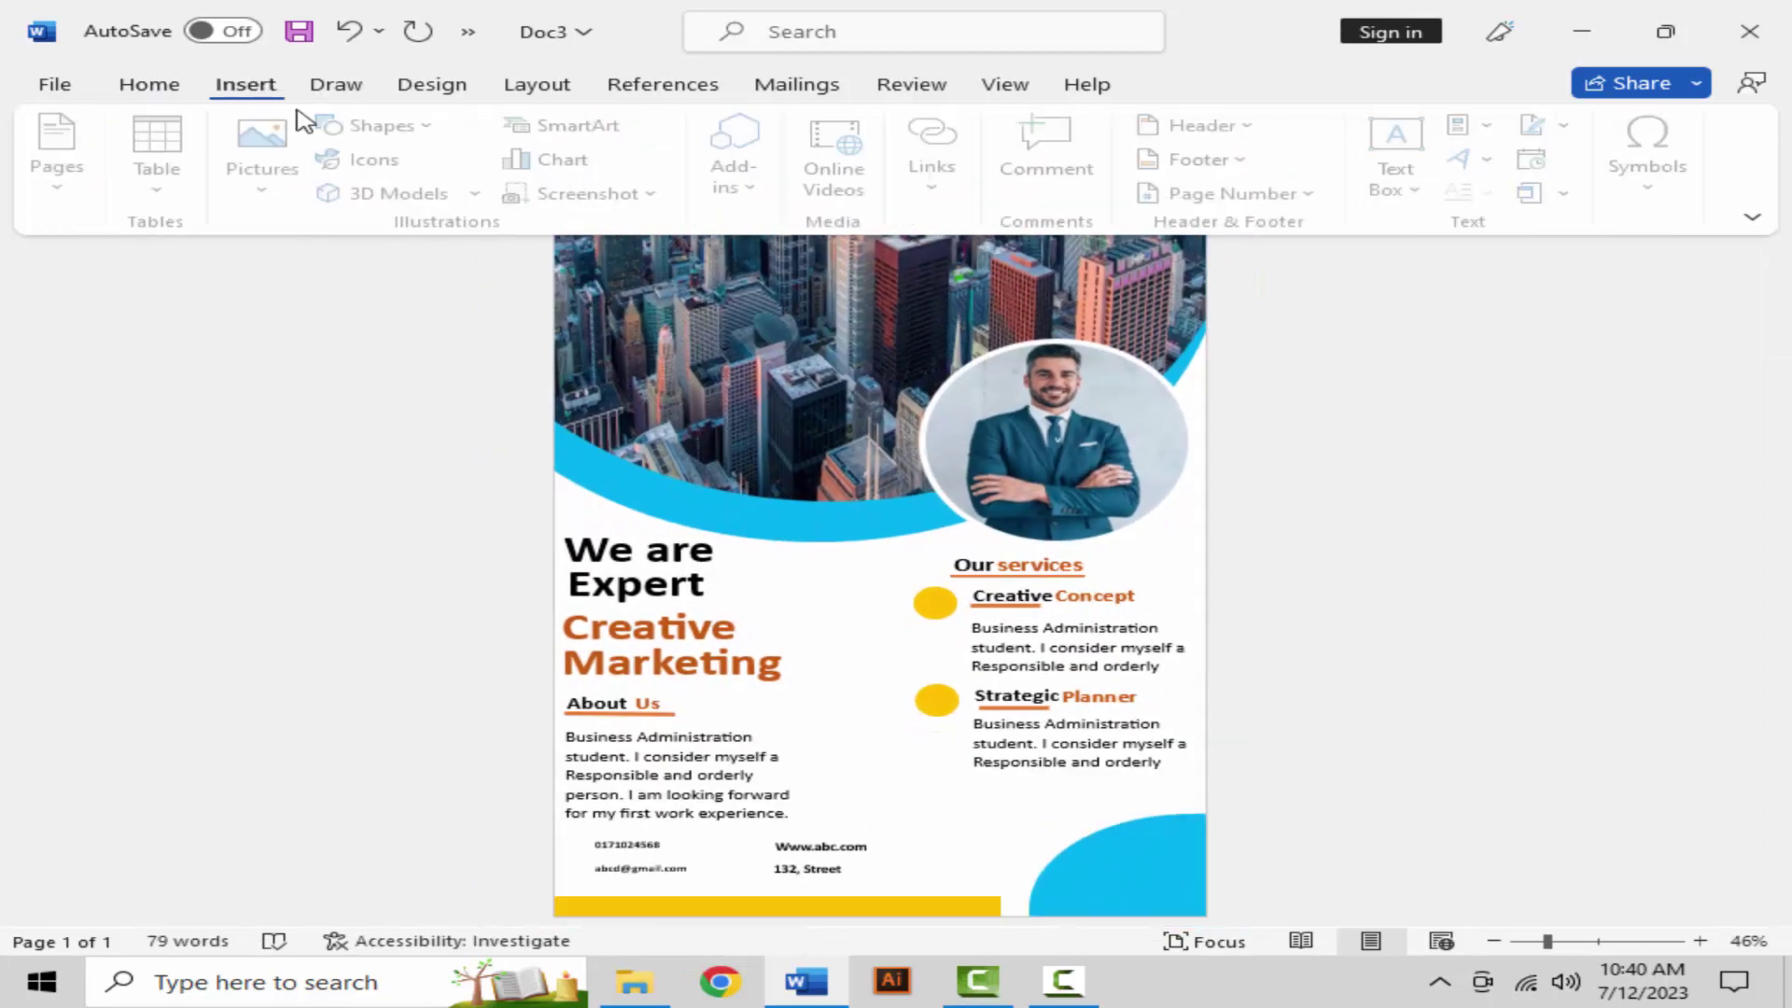
{"action": "left_click", "coordinate": [383, 126]}
{"action": "left_click", "coordinate": [480, 195]}
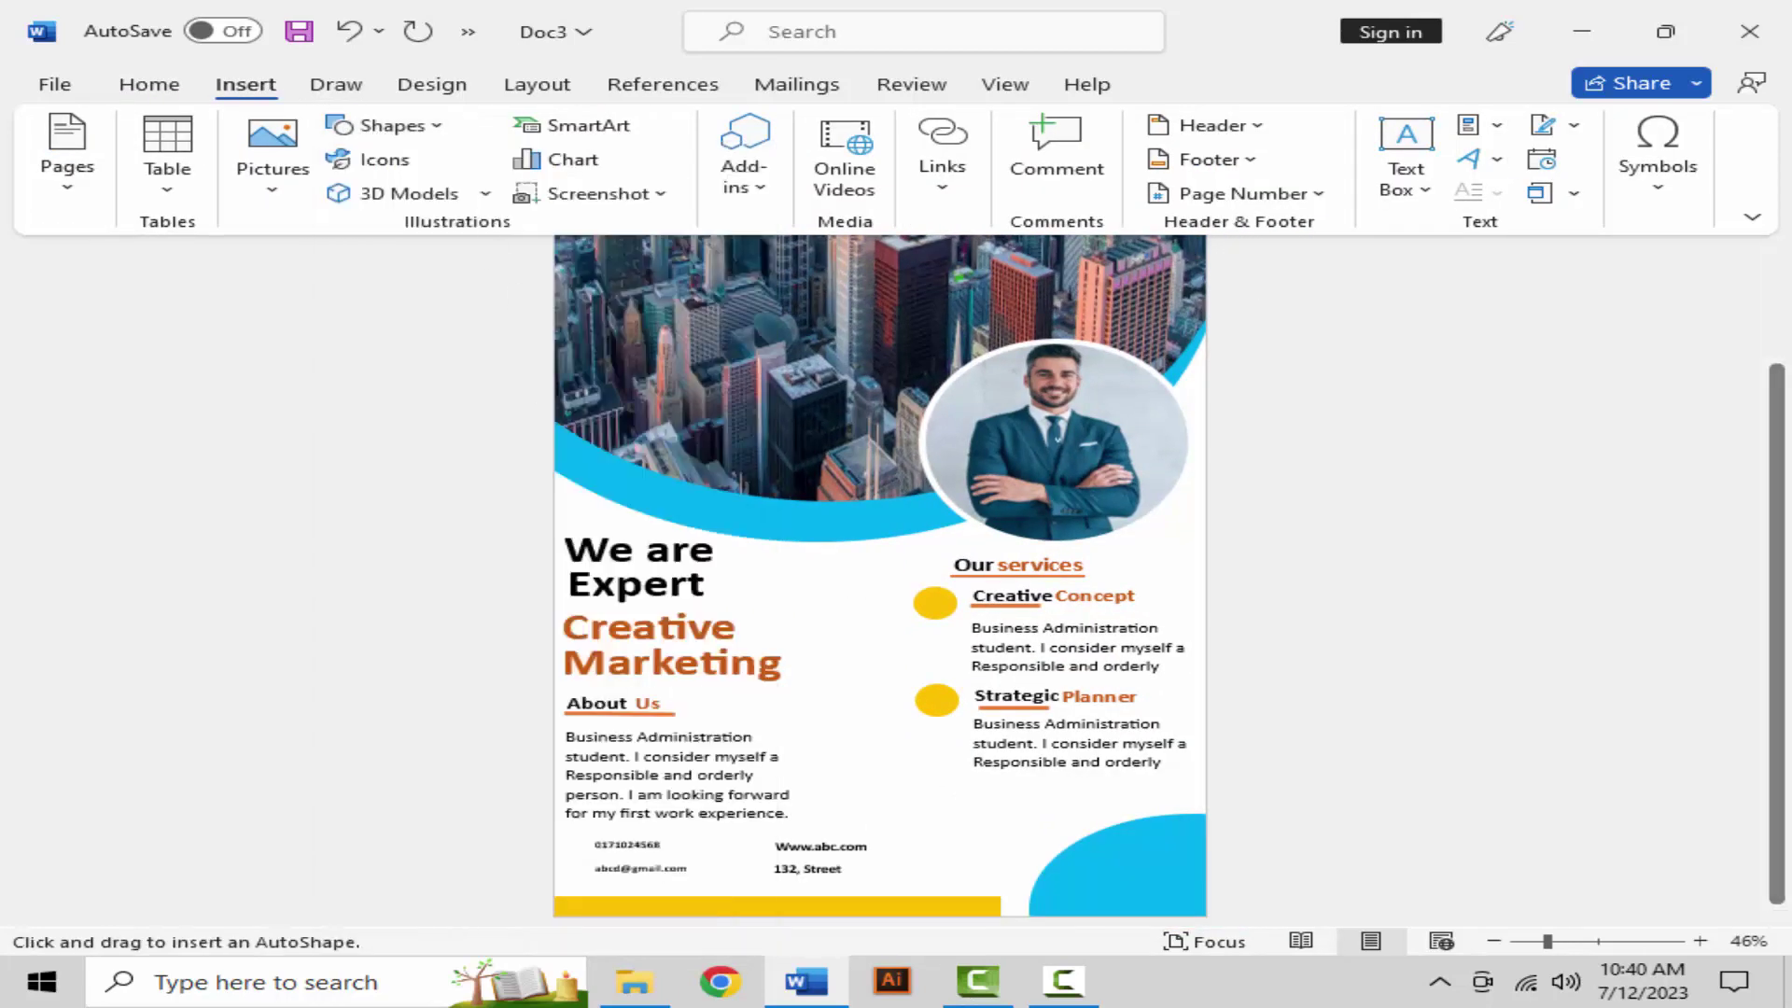
{"action": "scroll", "coordinate": [614, 878], "scroll_direction": "up", "scroll_amount": 1, "text": "ctrl"}
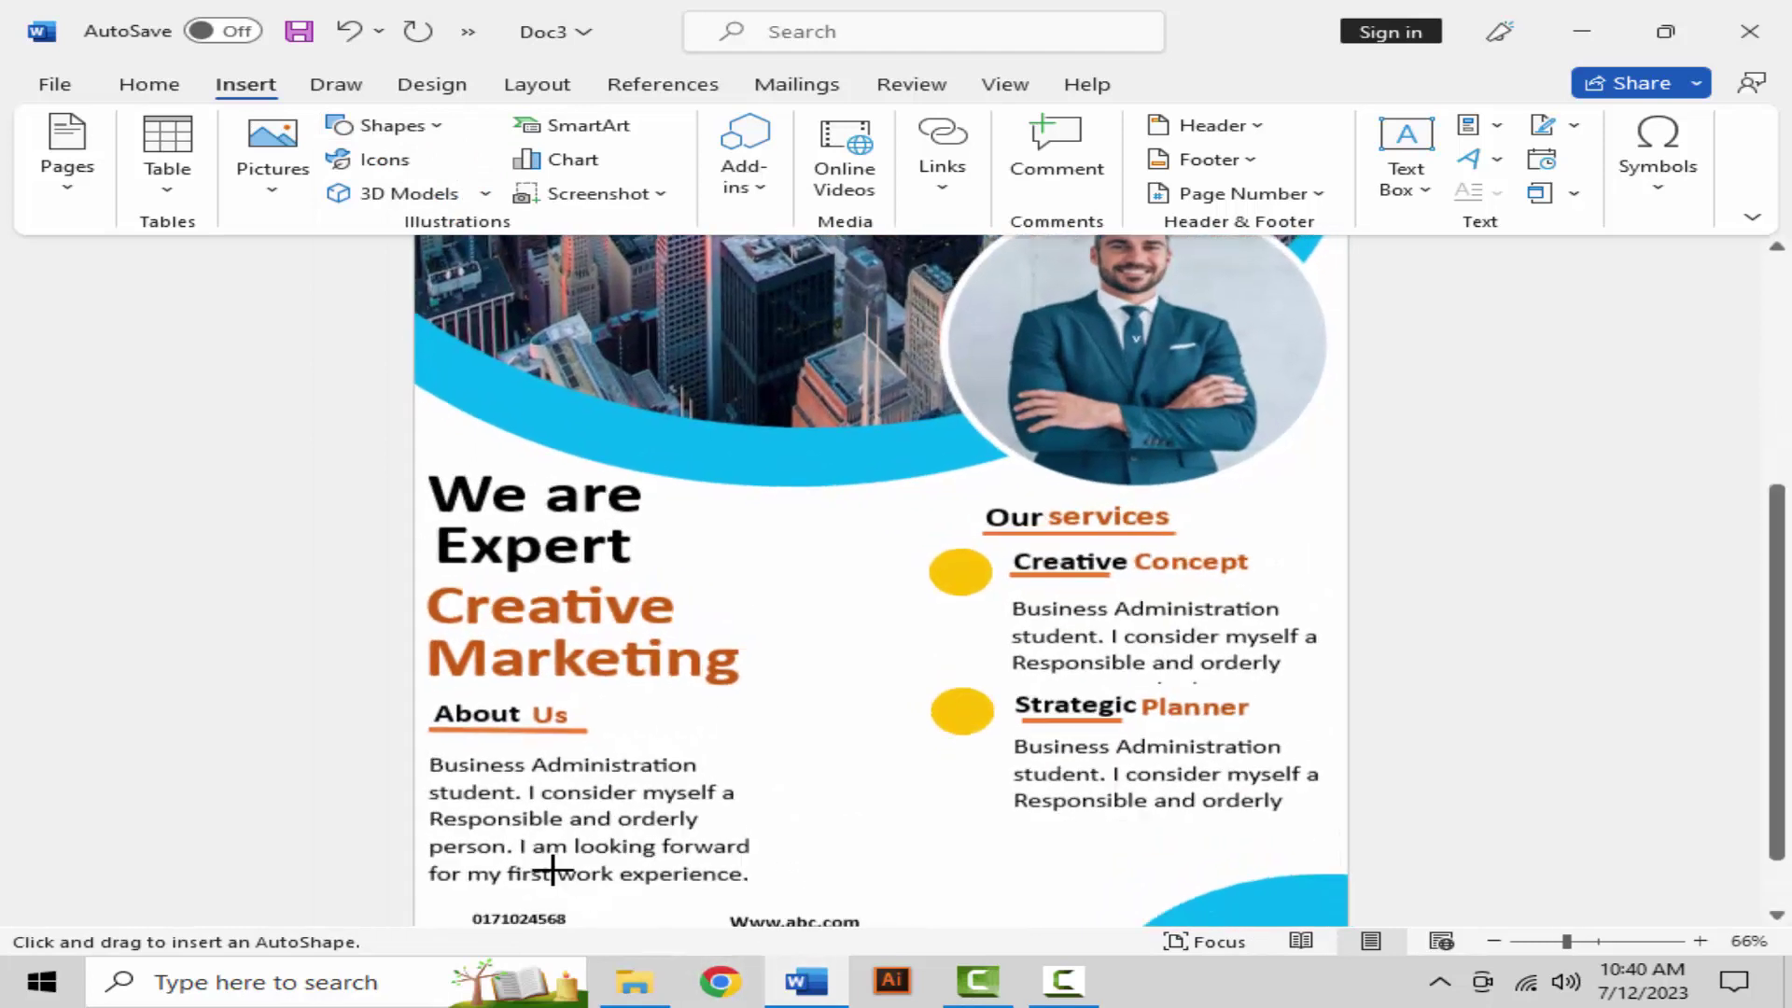
{"action": "left_click_drag", "start_coordinate": [448, 801], "coordinate": [471, 823]}
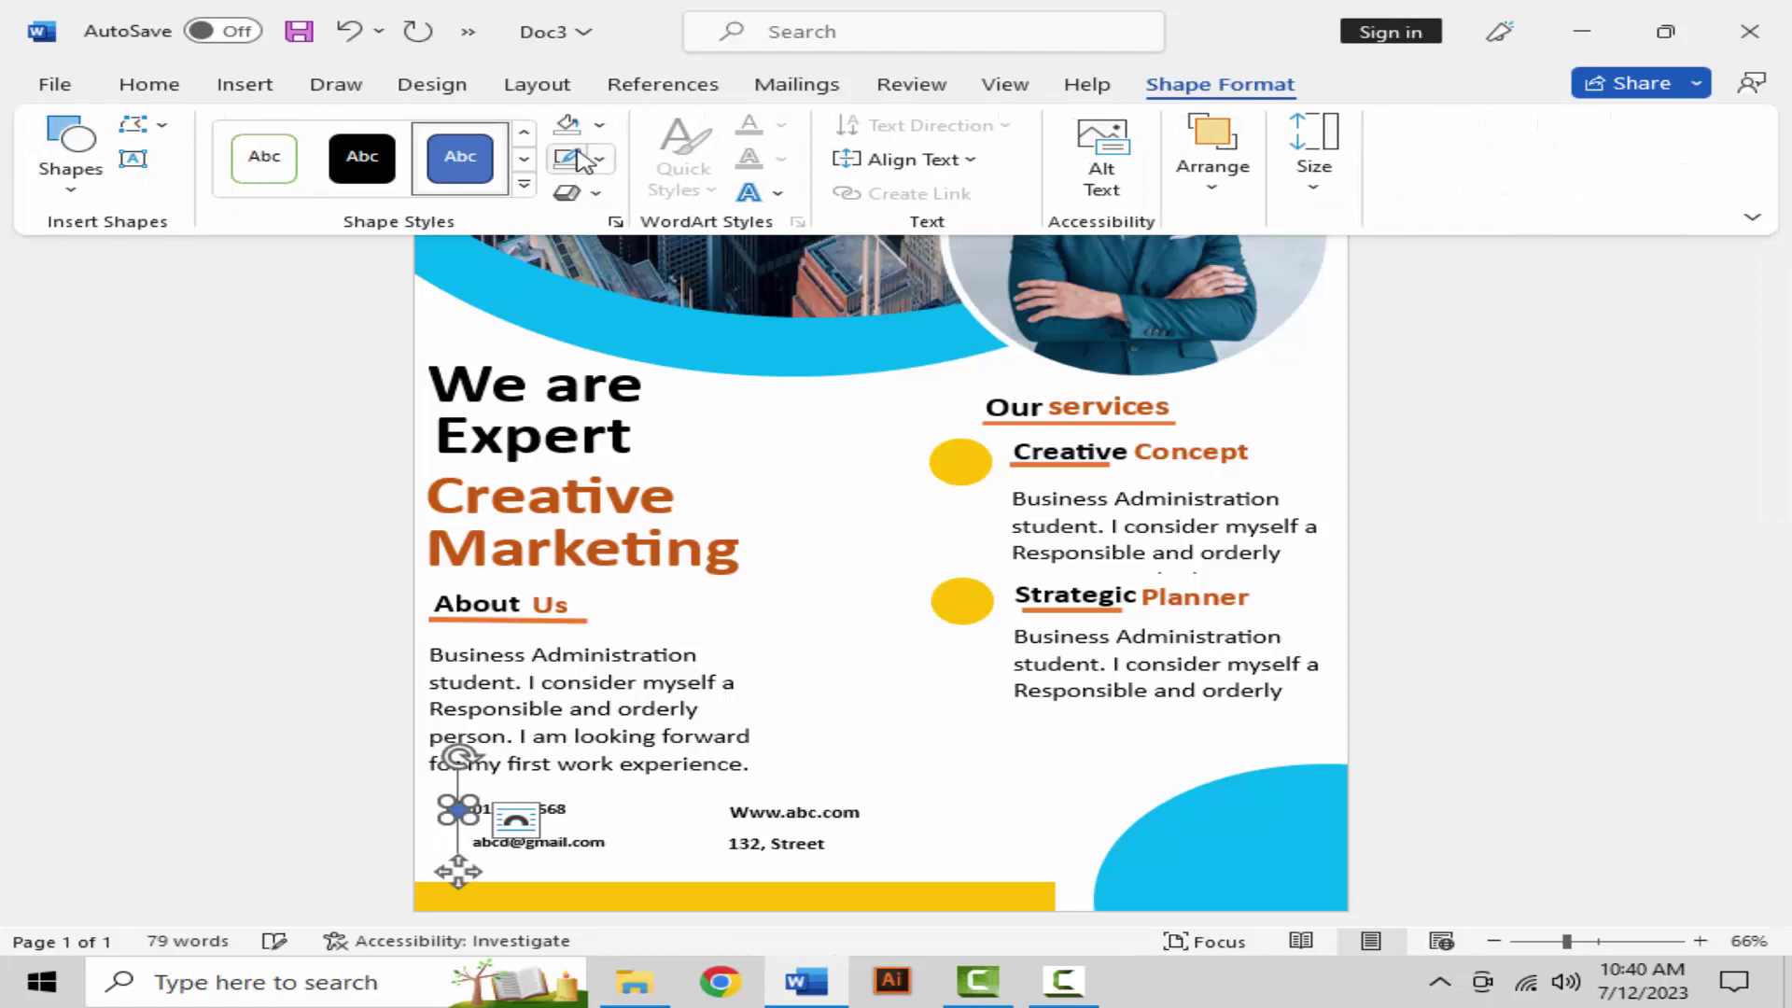
{"action": "left_click", "coordinate": [598, 124]}
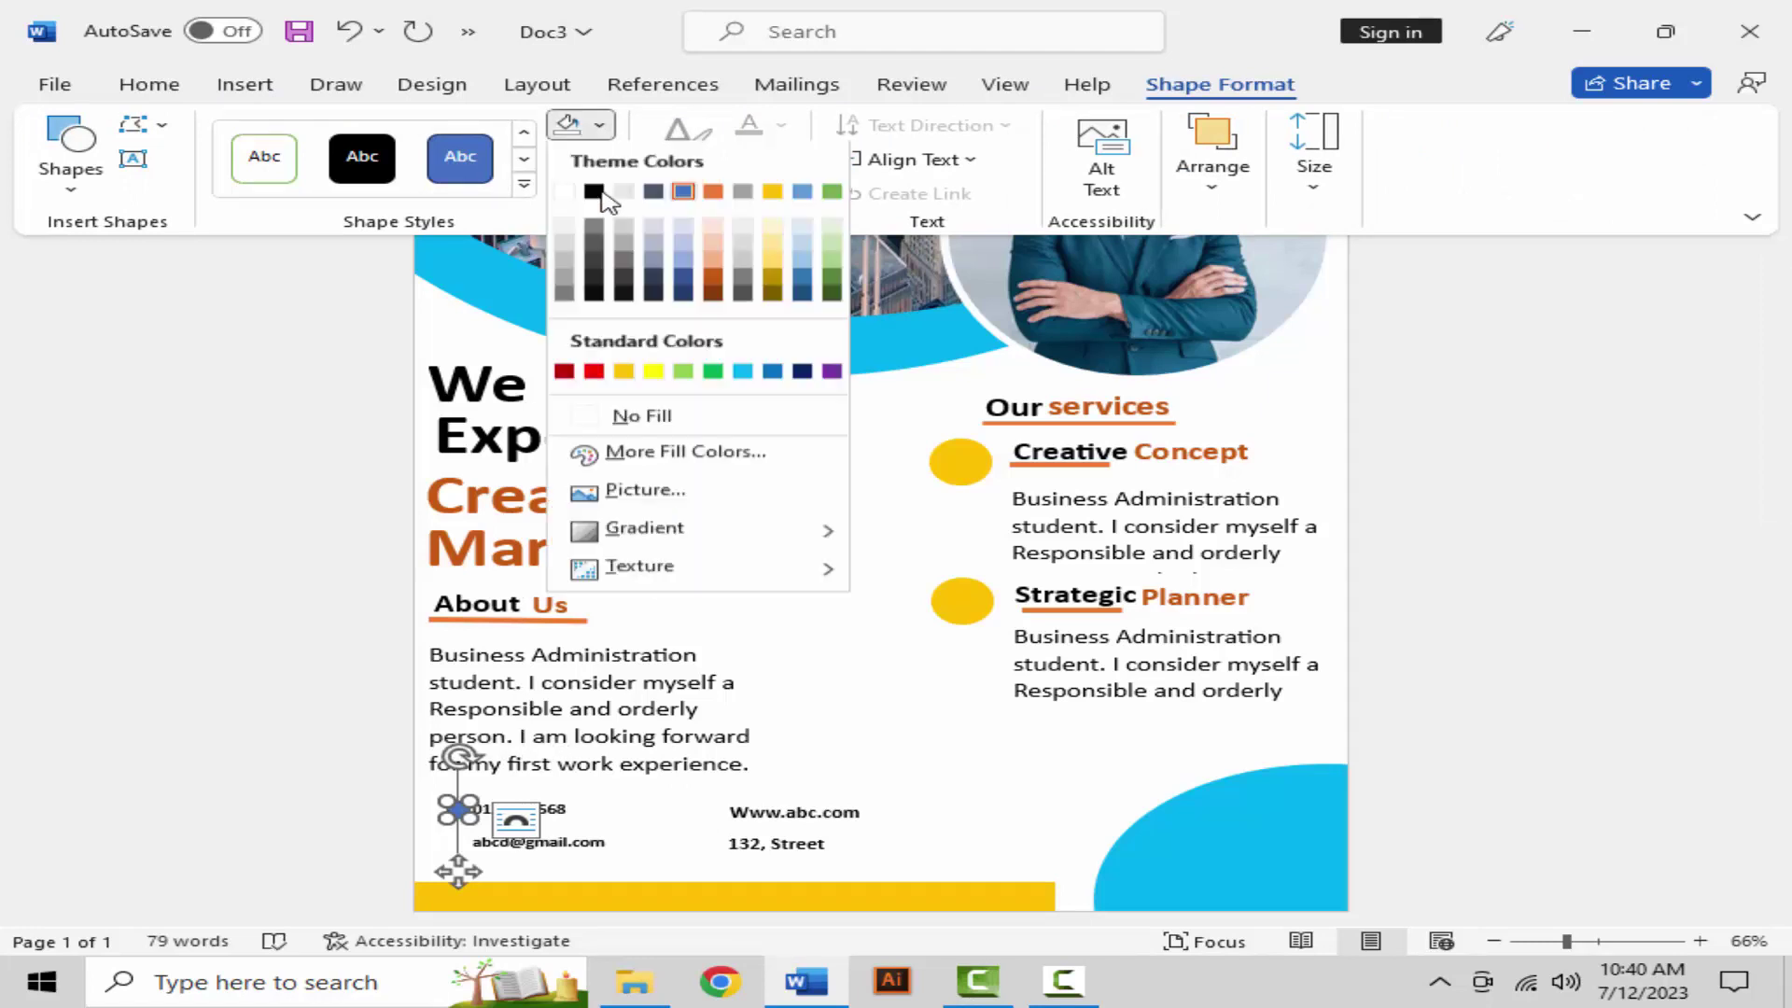
{"action": "left_click", "coordinate": [638, 378]}
- Copy the small yellow dot and paste a duplicate onto the page
{"action": "scroll", "coordinate": [452, 850], "scroll_direction": "up", "scroll_amount": 1, "text": "ctrl"}
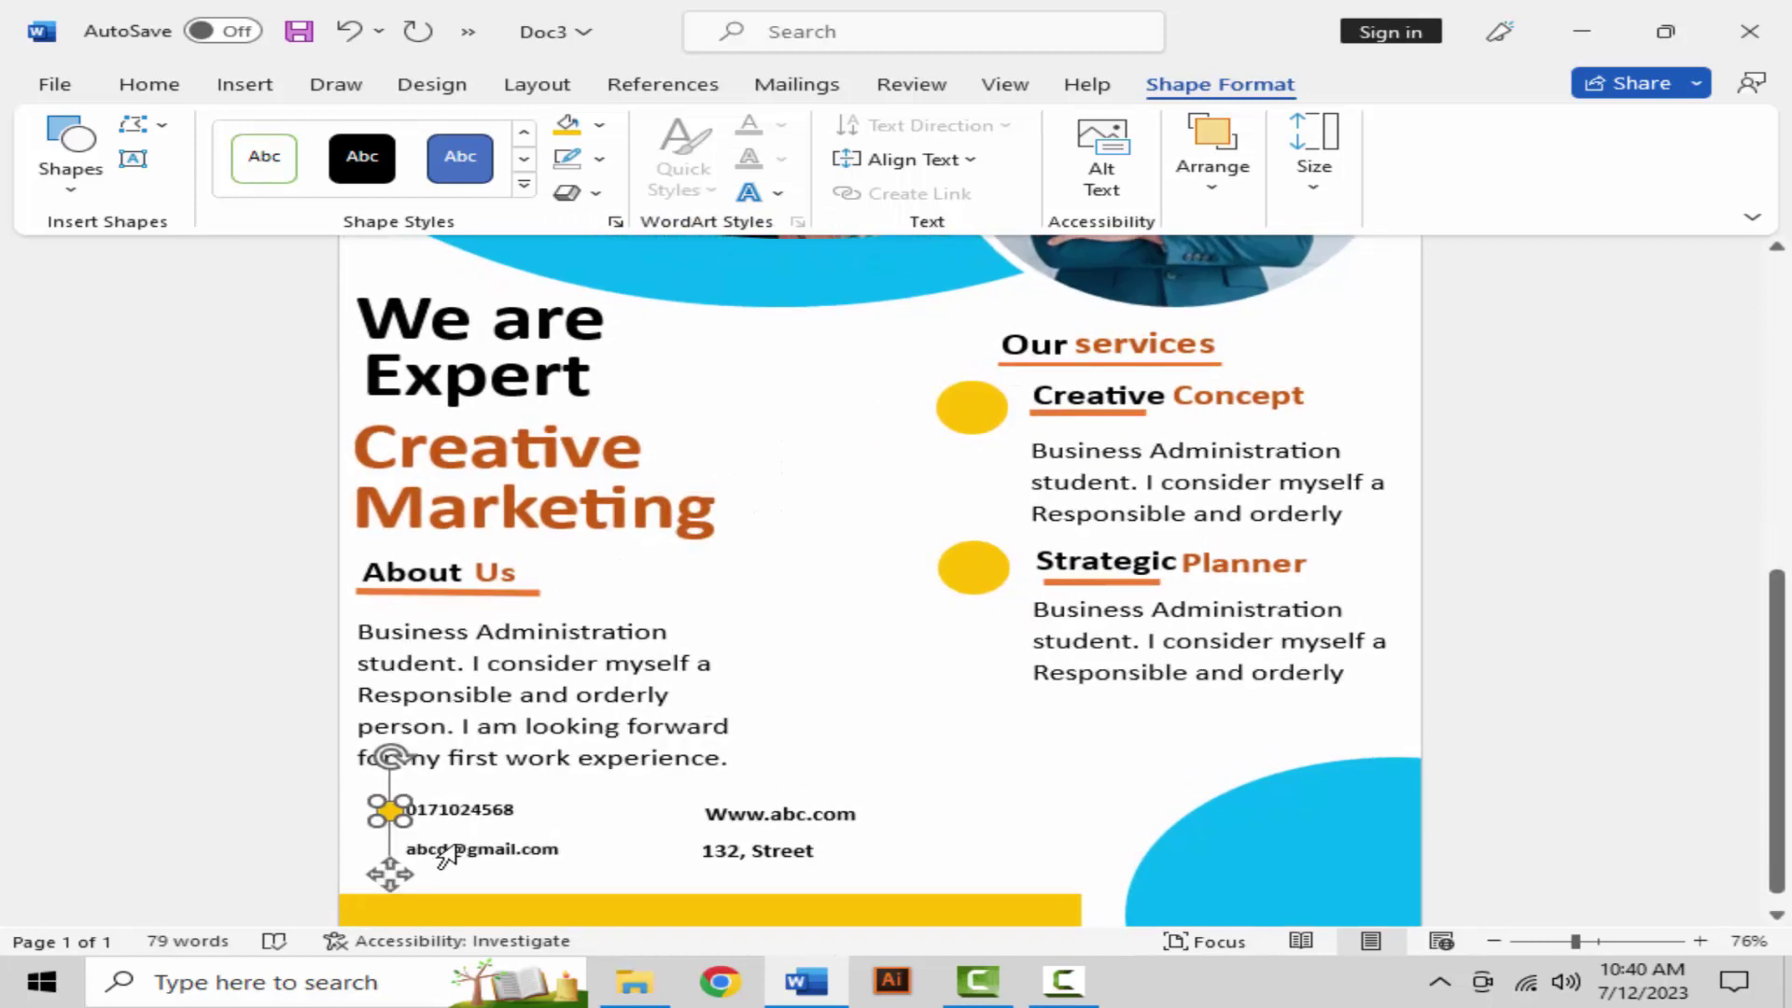
{"action": "scroll", "coordinate": [448, 851], "scroll_direction": "up", "scroll_amount": 1, "text": "ctrl"}
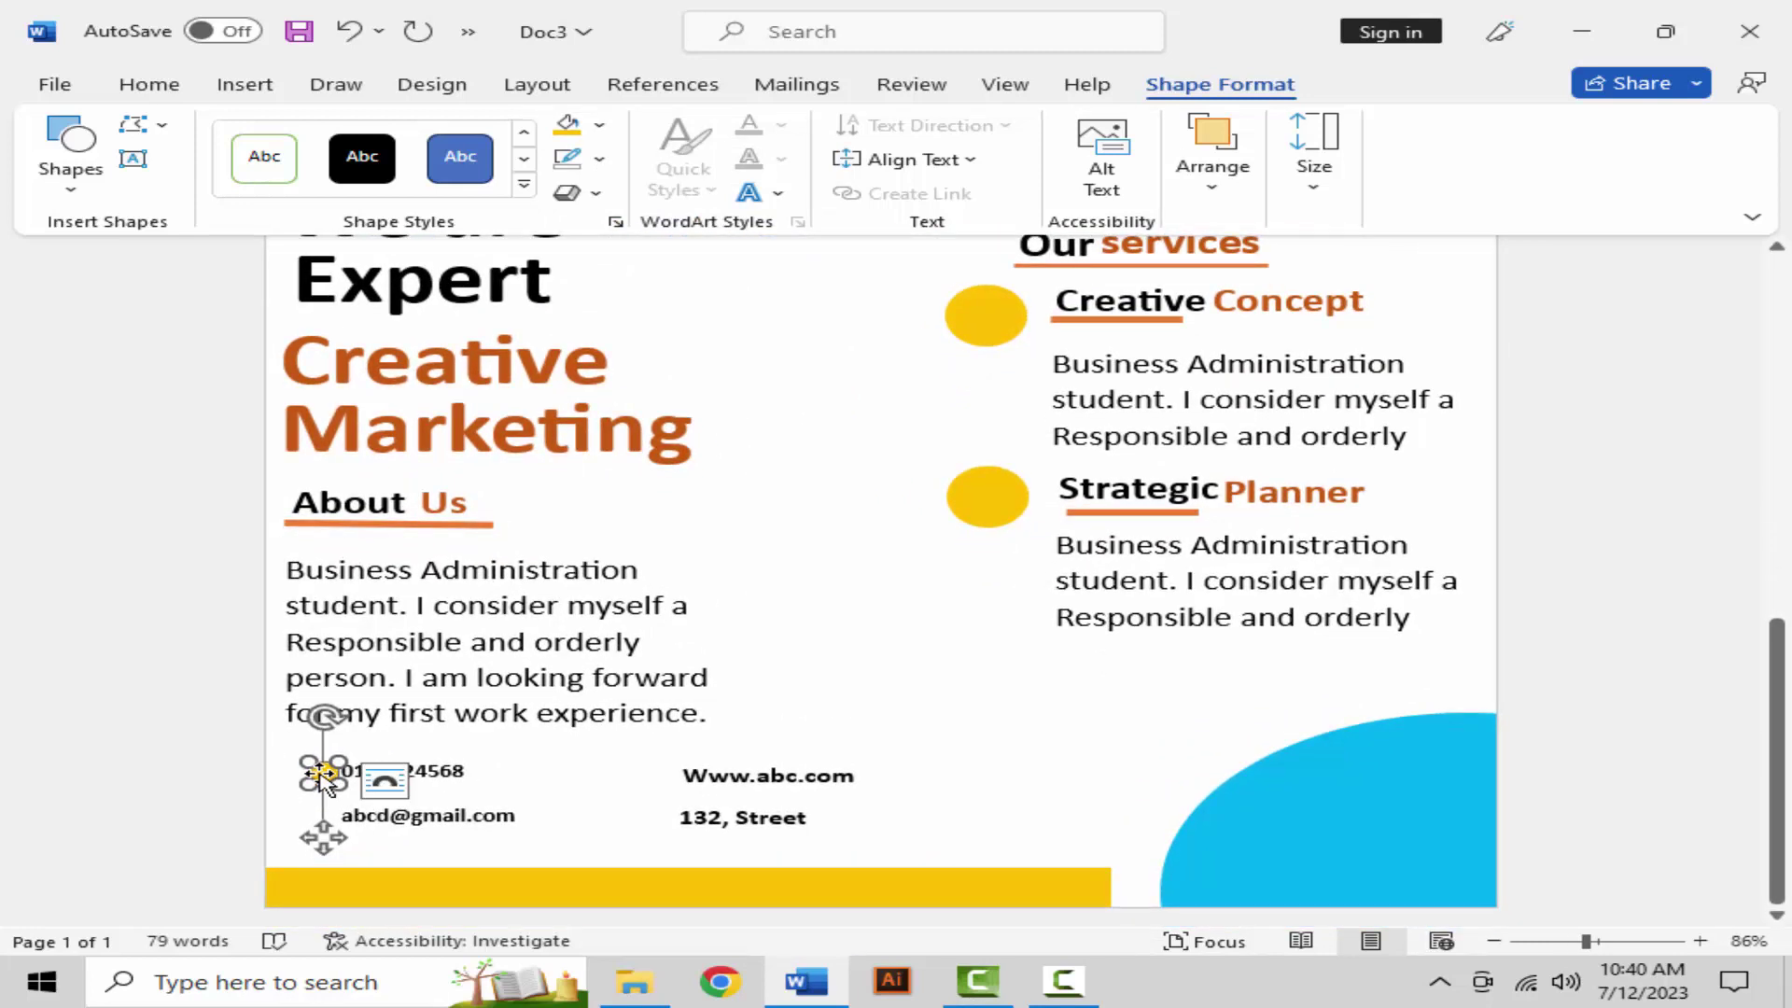
{"action": "right_click", "coordinate": [322, 774]}
{"action": "left_click", "coordinate": [401, 168]}
{"action": "right_click", "coordinate": [1535, 493]}
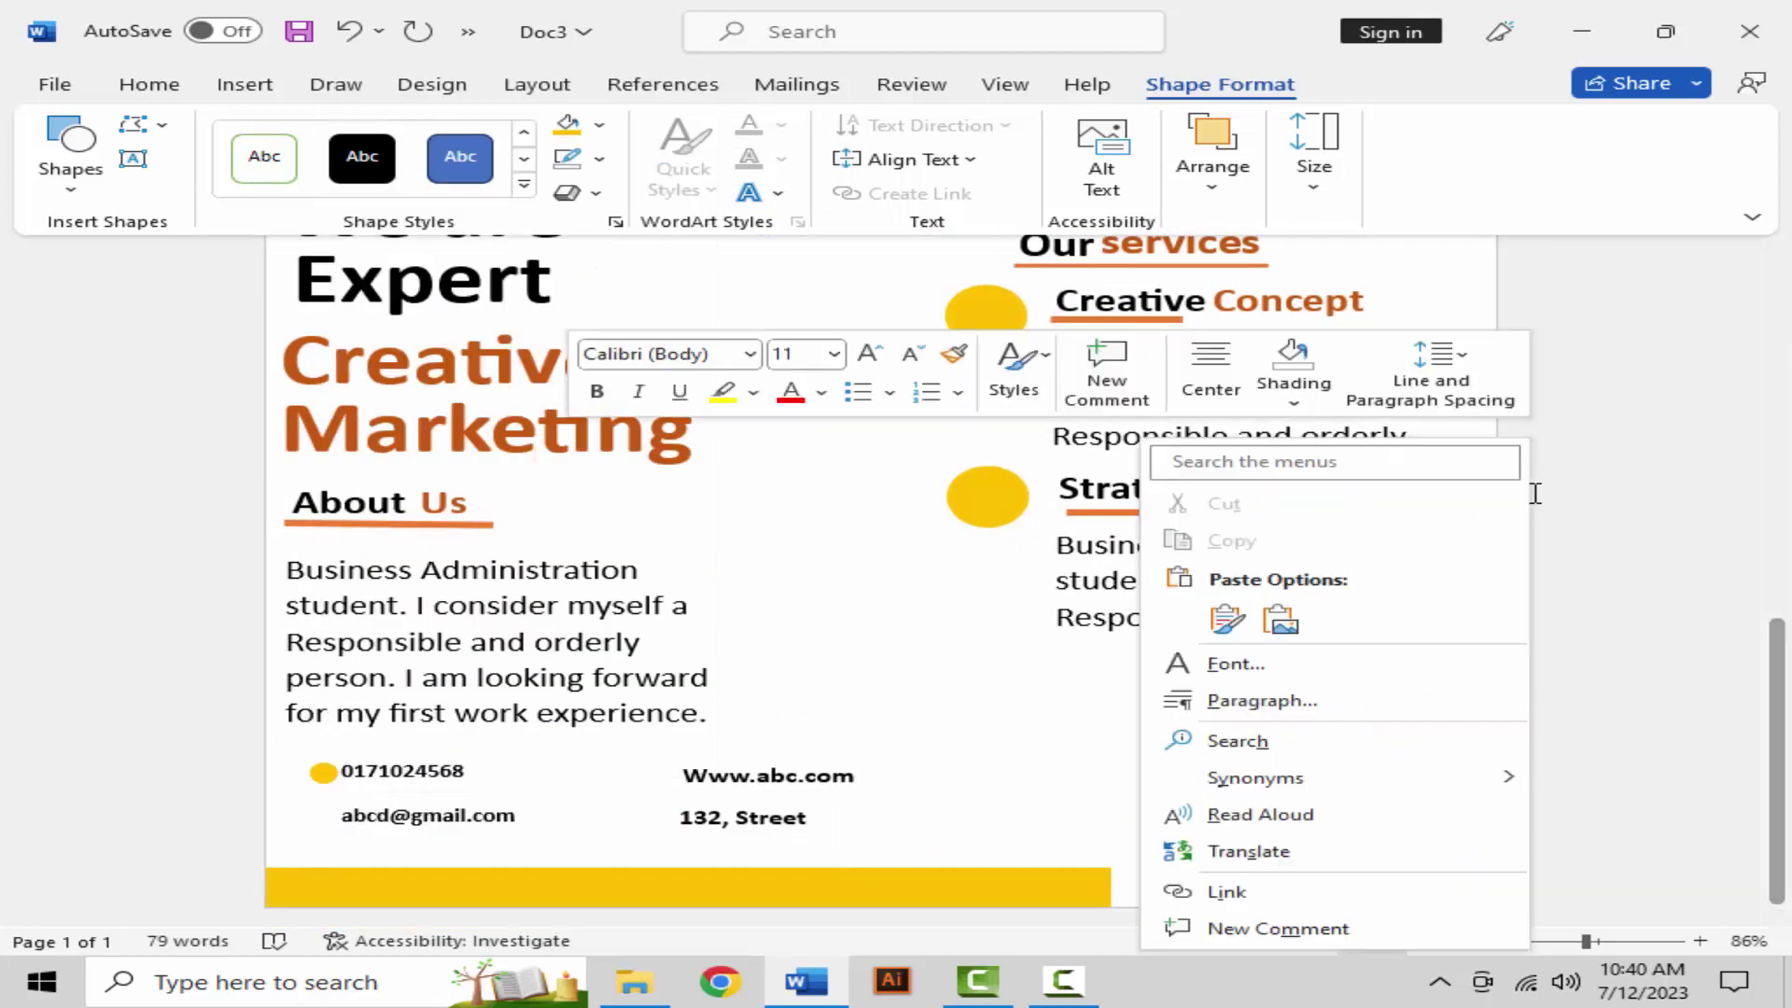
{"action": "left_click", "coordinate": [1224, 621]}
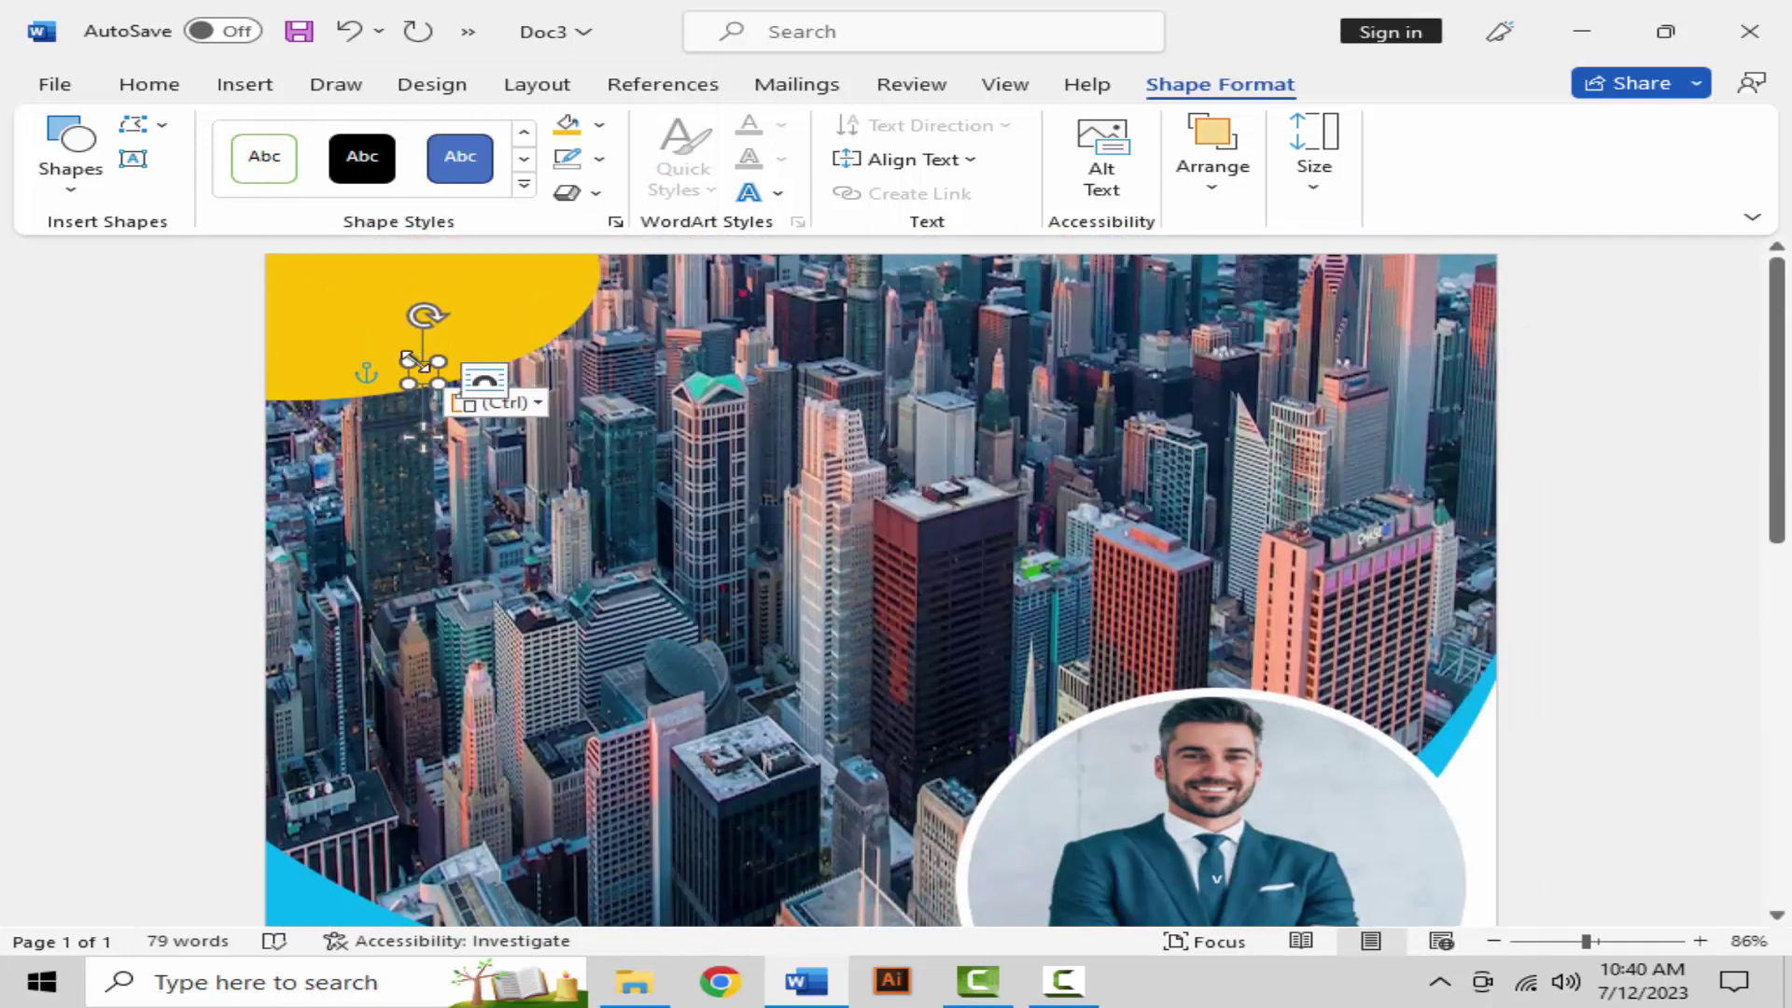
- Move the pasted yellow dot beside the email line of the contact details
{"action": "mouse_move", "coordinate": [425, 373]}
{"action": "left_mouse_down"}
{"action": "mouse_move", "coordinate": [440, 921]}
{"action": "mouse_move", "coordinate": [553, 913]}
{"action": "mouse_move", "coordinate": [312, 834]}
{"action": "left_mouse_up"}
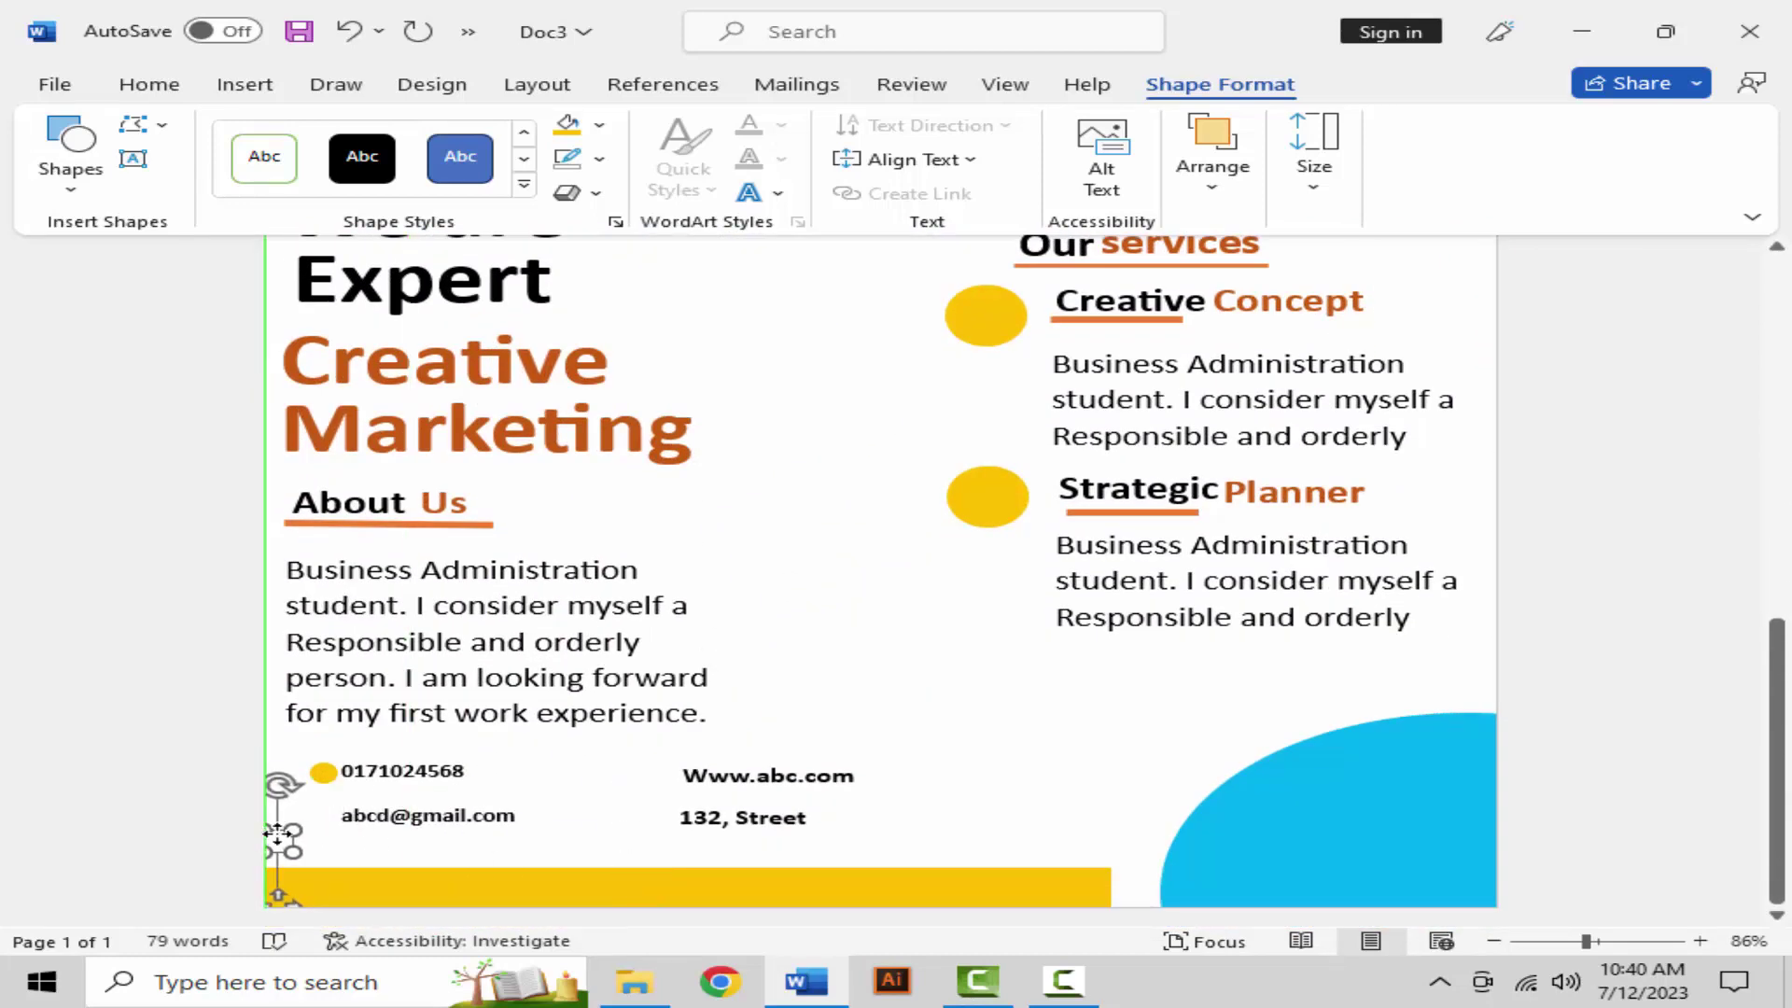
{"action": "left_click_drag", "start_coordinate": [313, 833], "coordinate": [322, 816]}
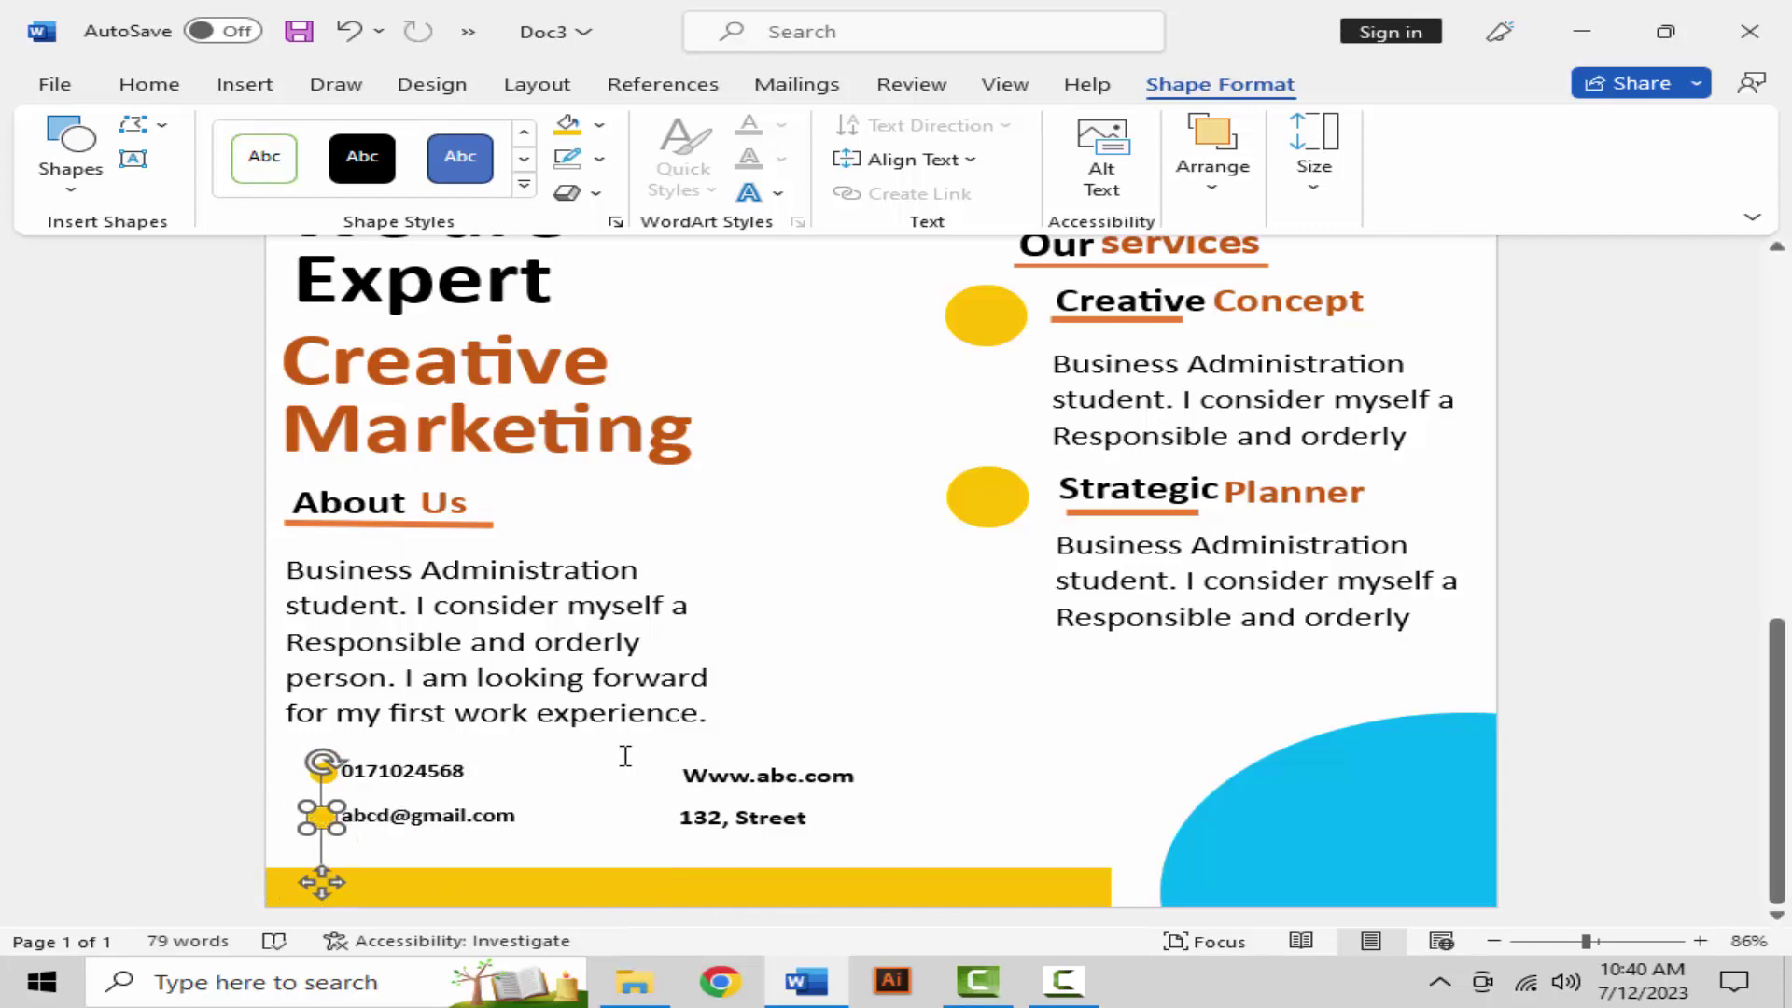
{"action": "left_click", "coordinate": [867, 691]}
{"action": "scroll", "coordinate": [840, 687], "scroll_direction": "up", "scroll_amount": 7}
{"action": "scroll", "coordinate": [811, 672], "scroll_direction": "down", "scroll_amount": 3}
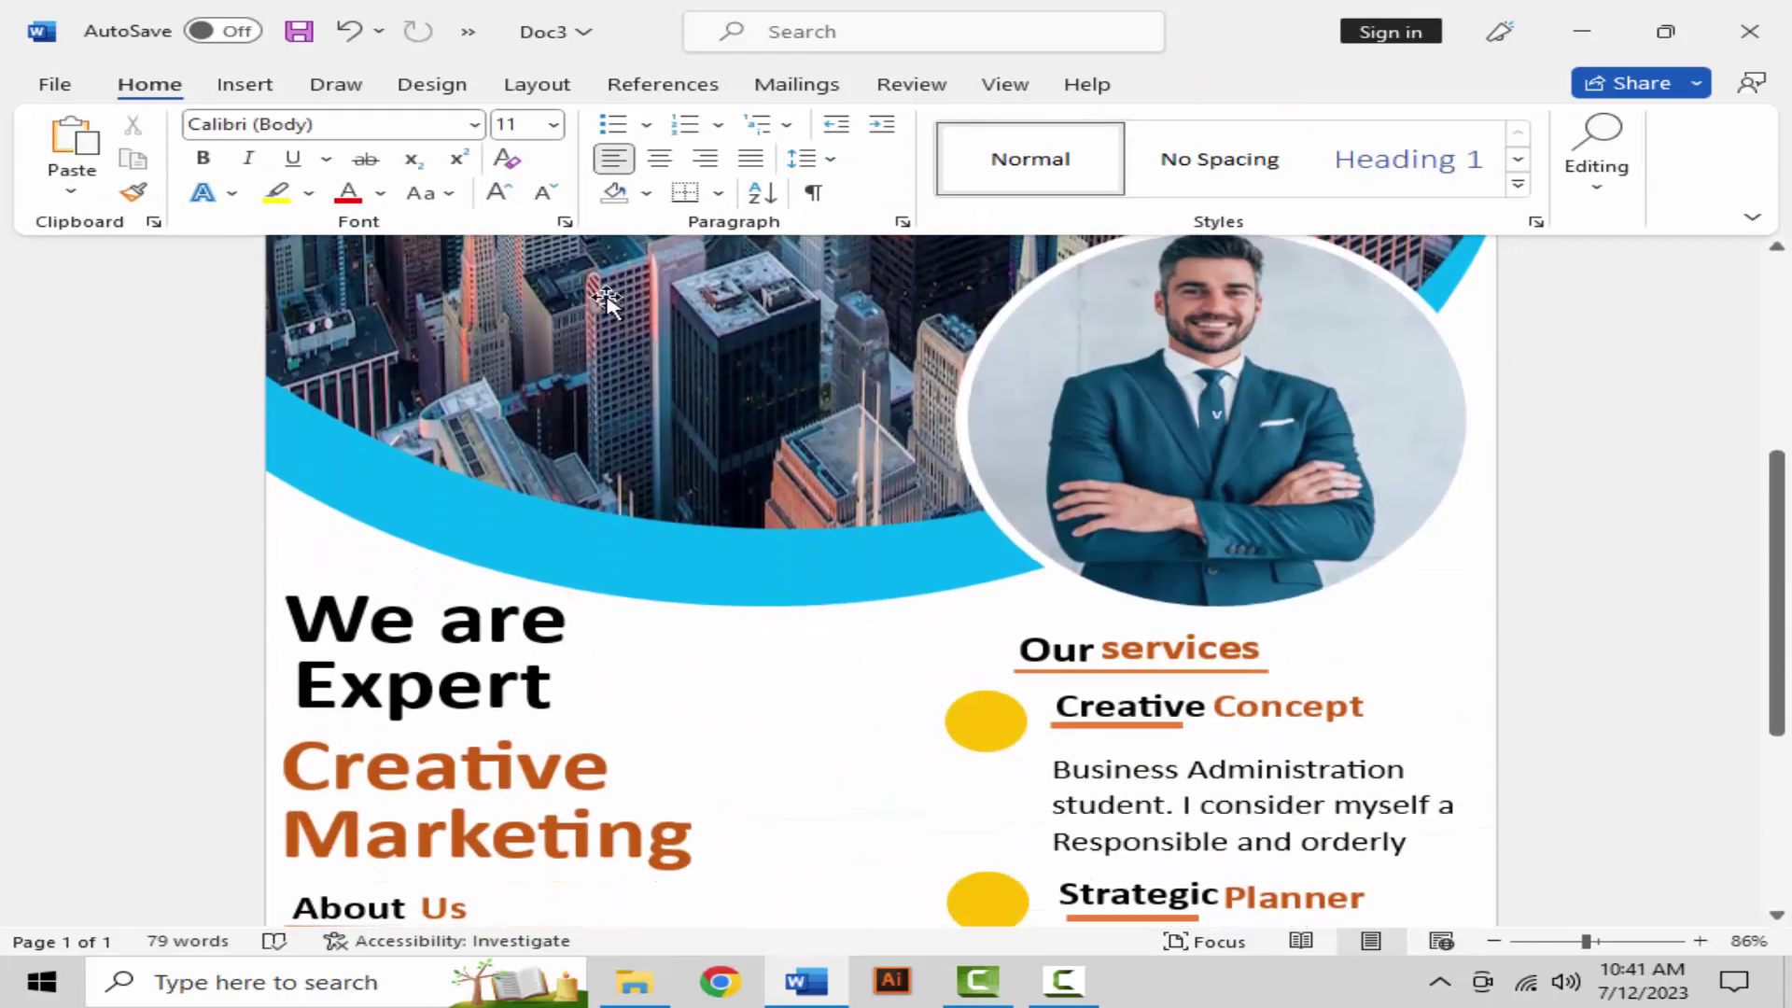
{"action": "right_click", "coordinate": [1279, 437]}
{"action": "left_click", "coordinate": [1390, 608]}
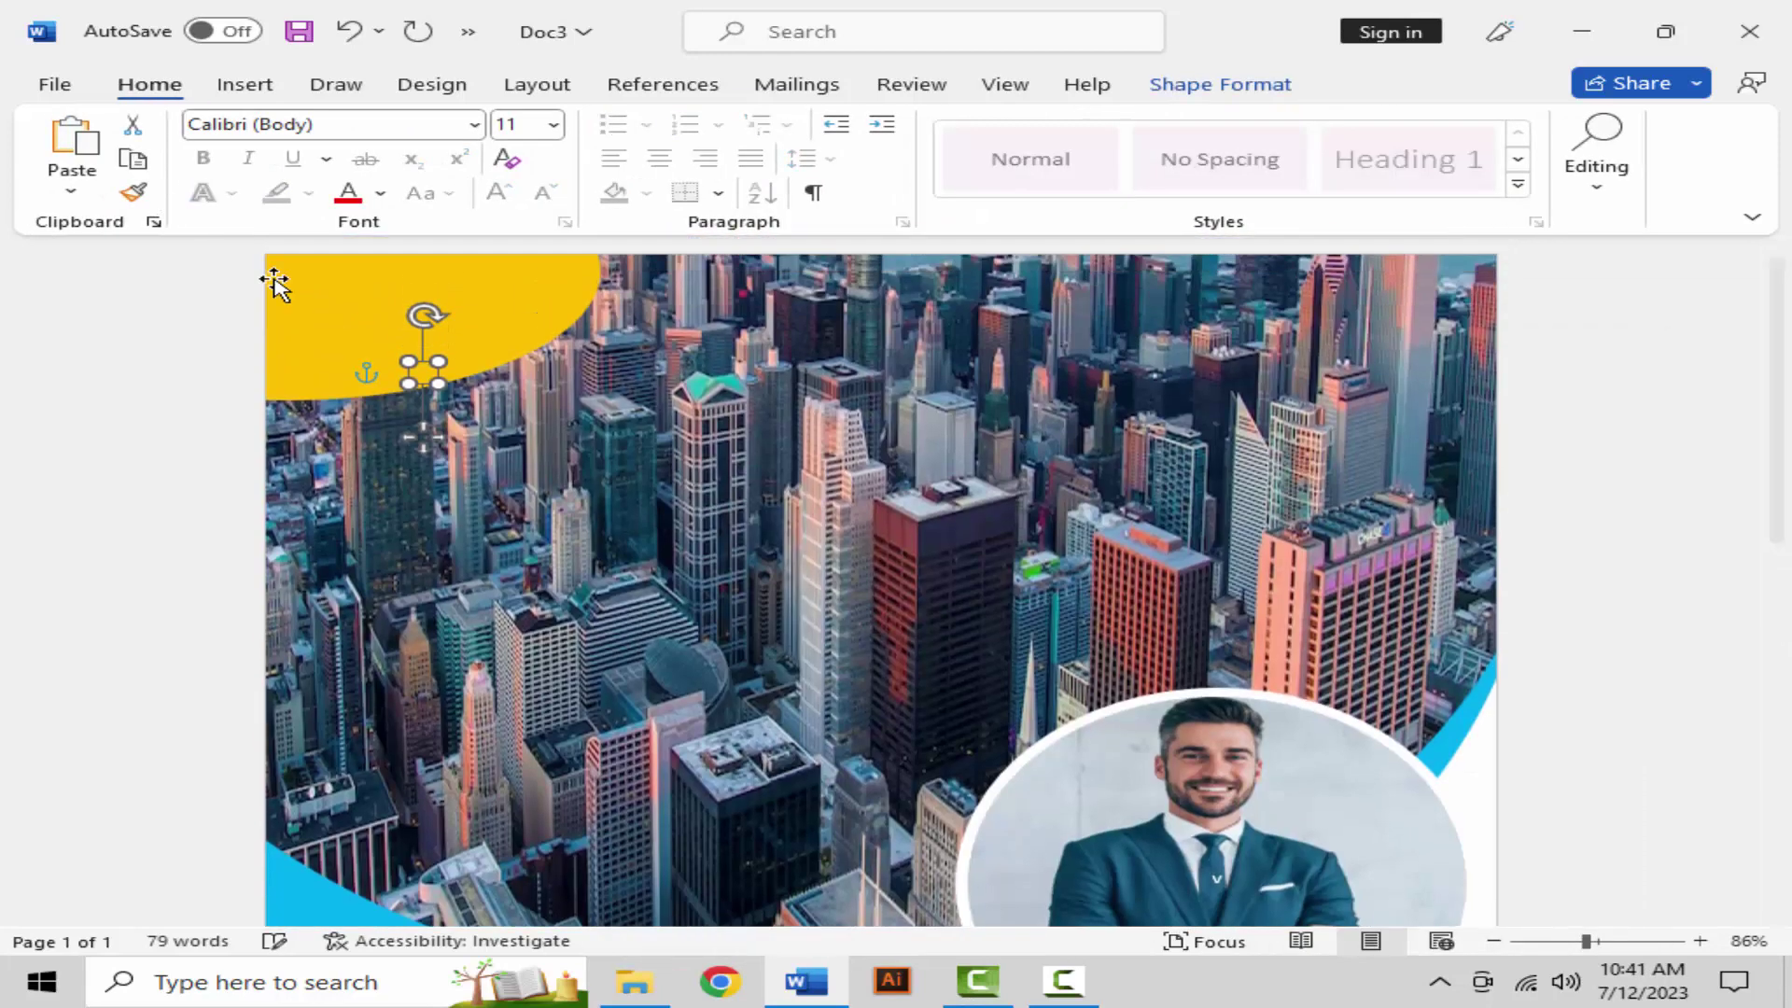
{"action": "mouse_move", "coordinate": [418, 375]}
{"action": "left_mouse_down"}
{"action": "mouse_move", "coordinate": [666, 913]}
{"action": "mouse_move", "coordinate": [796, 903]}
{"action": "mouse_move", "coordinate": [688, 784]}
{"action": "mouse_move", "coordinate": [664, 768]}
{"action": "mouse_move", "coordinate": [660, 800]}
{"action": "mouse_move", "coordinate": [652, 776]}
{"action": "left_mouse_up"}
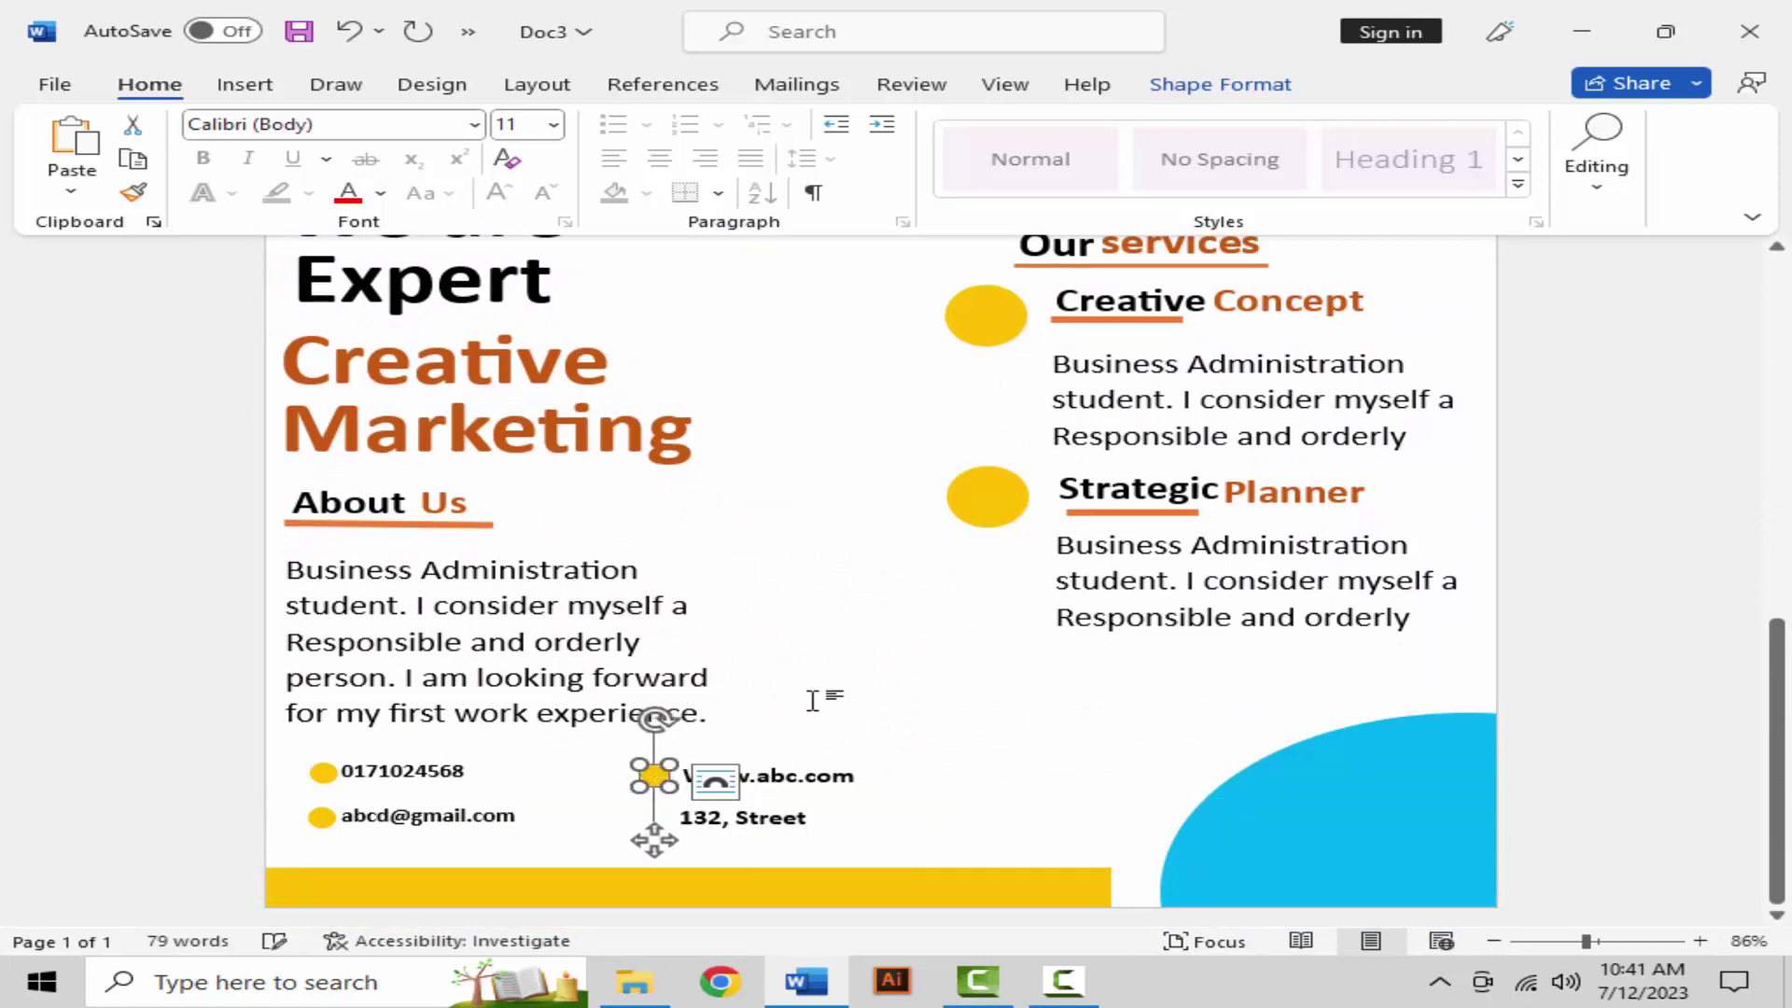
{"action": "left_click", "coordinate": [849, 460]}
- Paste a third yellow dot with Ctrl+V and place it beside the 132, Street line
{"action": "right_click", "coordinate": [820, 384]}
{"action": "right_click", "coordinate": [1672, 612]}
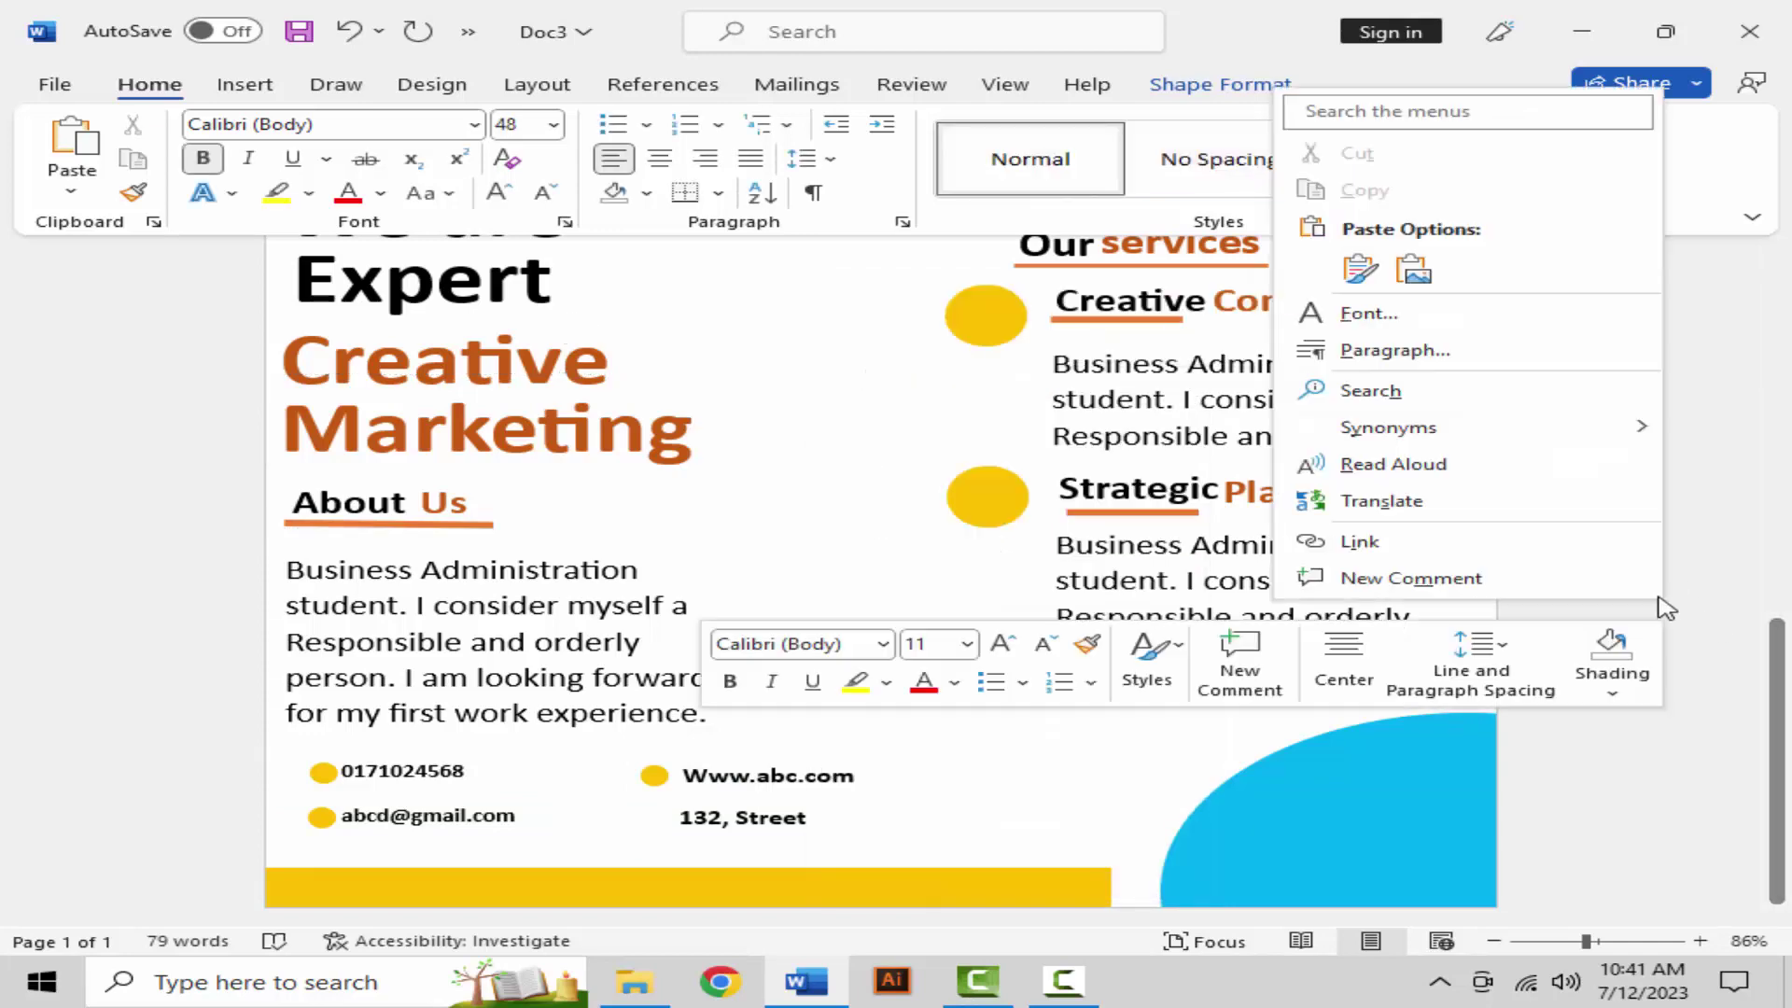
{"action": "key", "text": "Escape"}
{"action": "key", "text": "ctrl+v"}
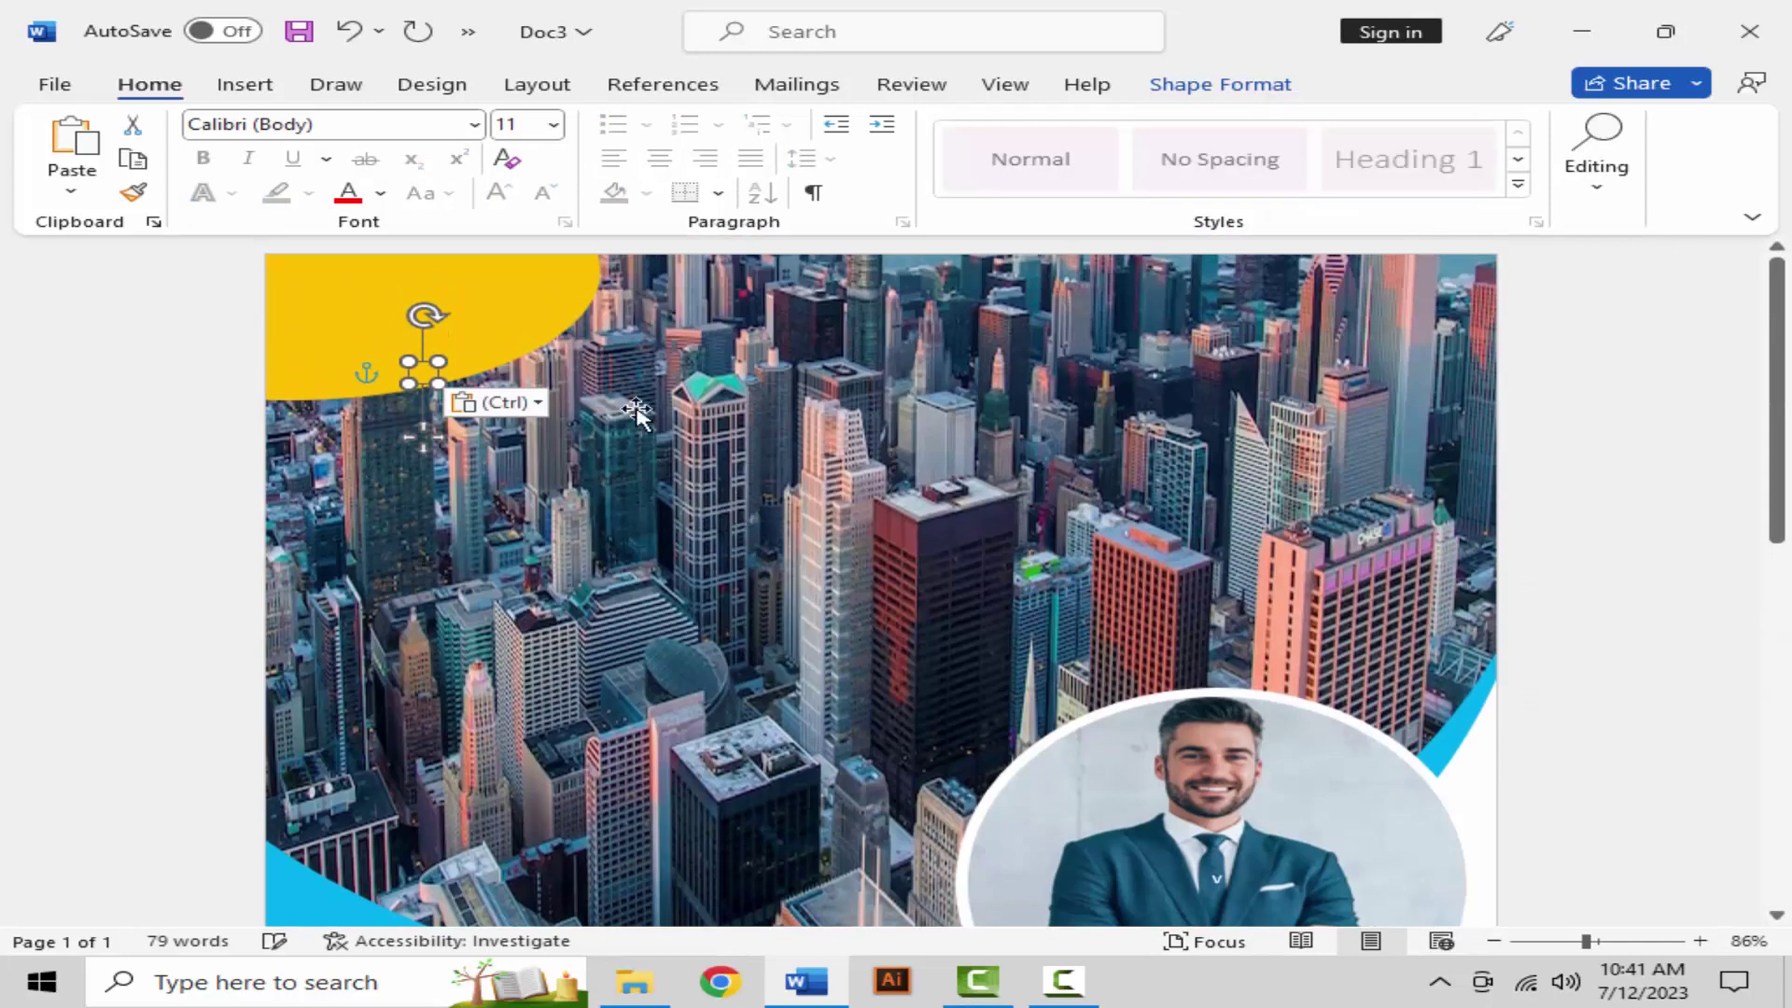
{"action": "left_click_drag", "start_coordinate": [423, 376], "coordinate": [707, 917]}
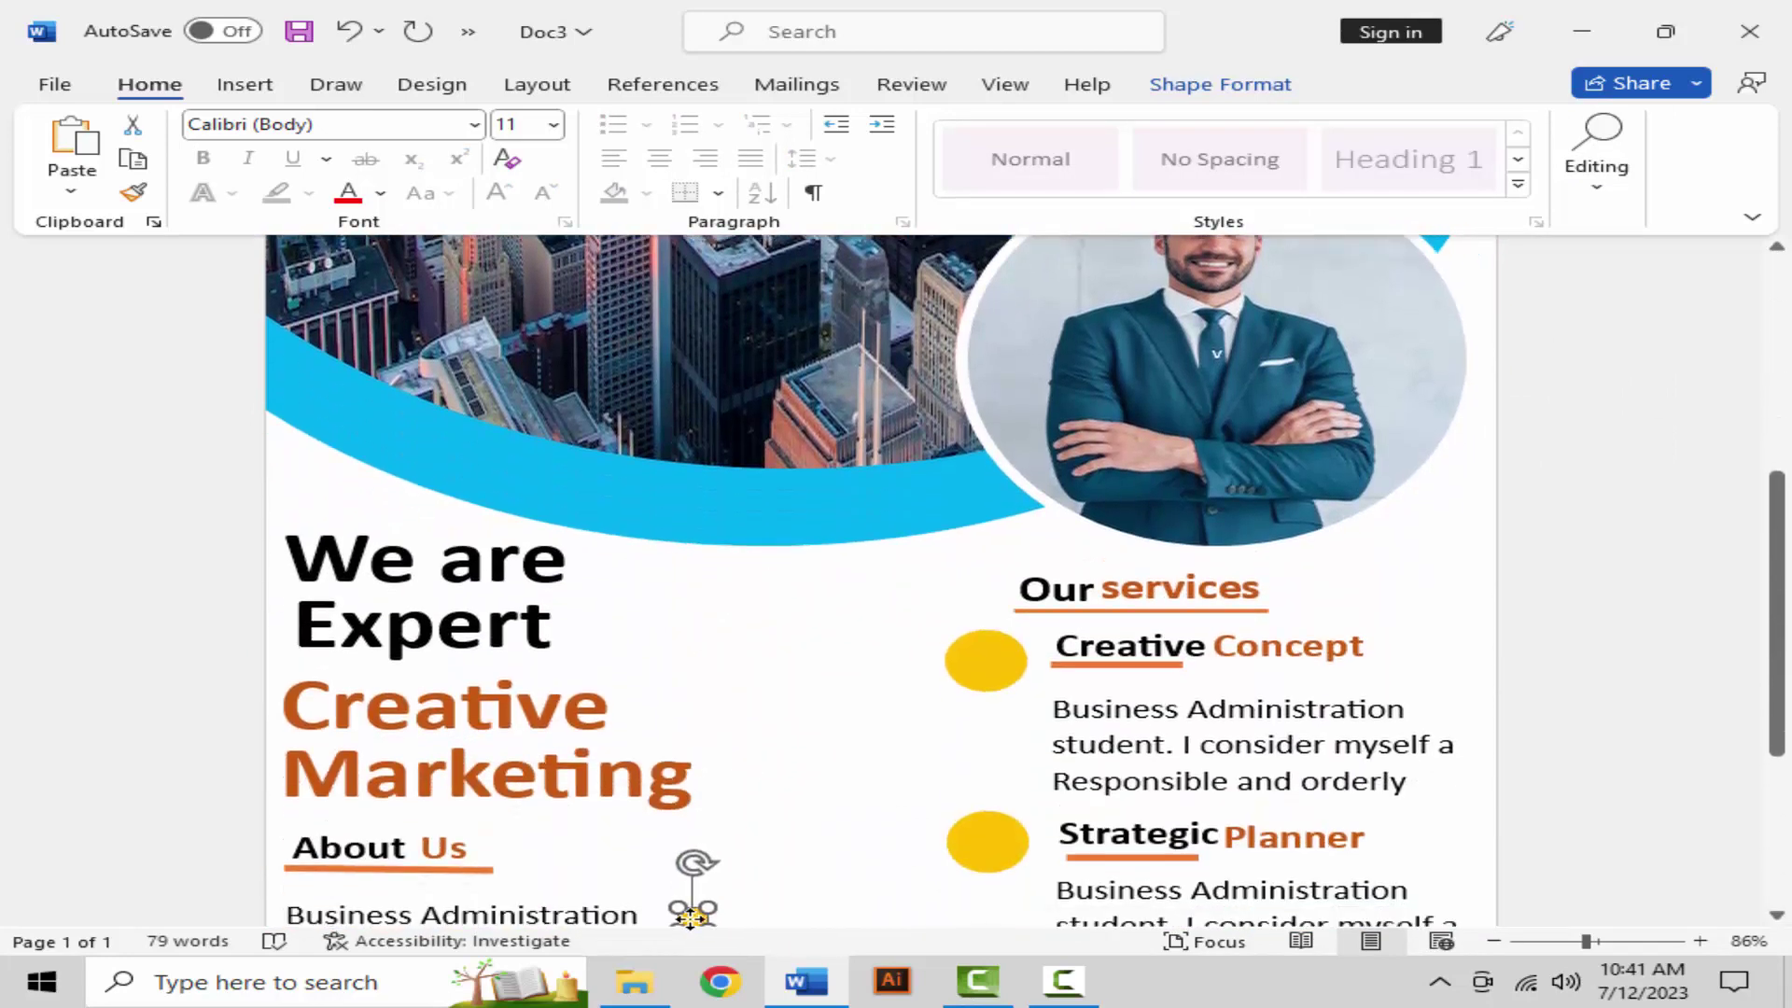
{"action": "left_click_drag", "start_coordinate": [707, 917], "coordinate": [658, 912]}
{"action": "left_click_drag", "start_coordinate": [658, 850], "coordinate": [658, 849]}
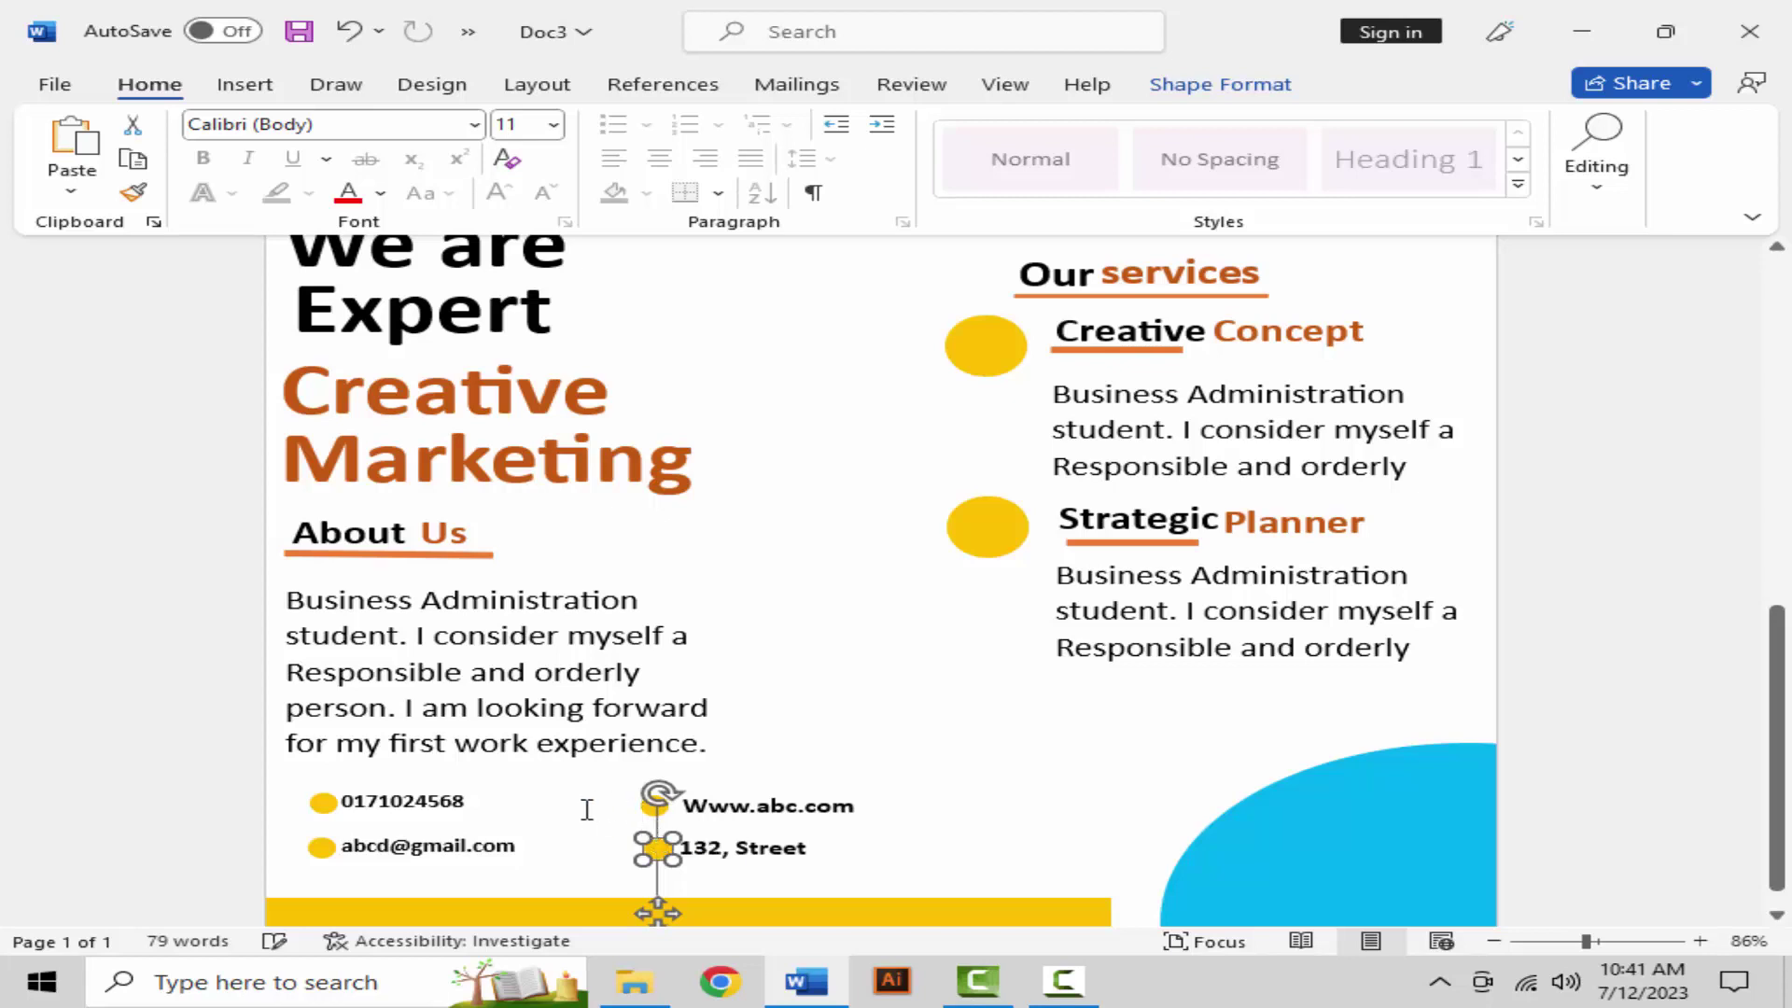
{"action": "left_click", "coordinate": [584, 809]}
{"action": "triple_click", "coordinate": [149, 823]}
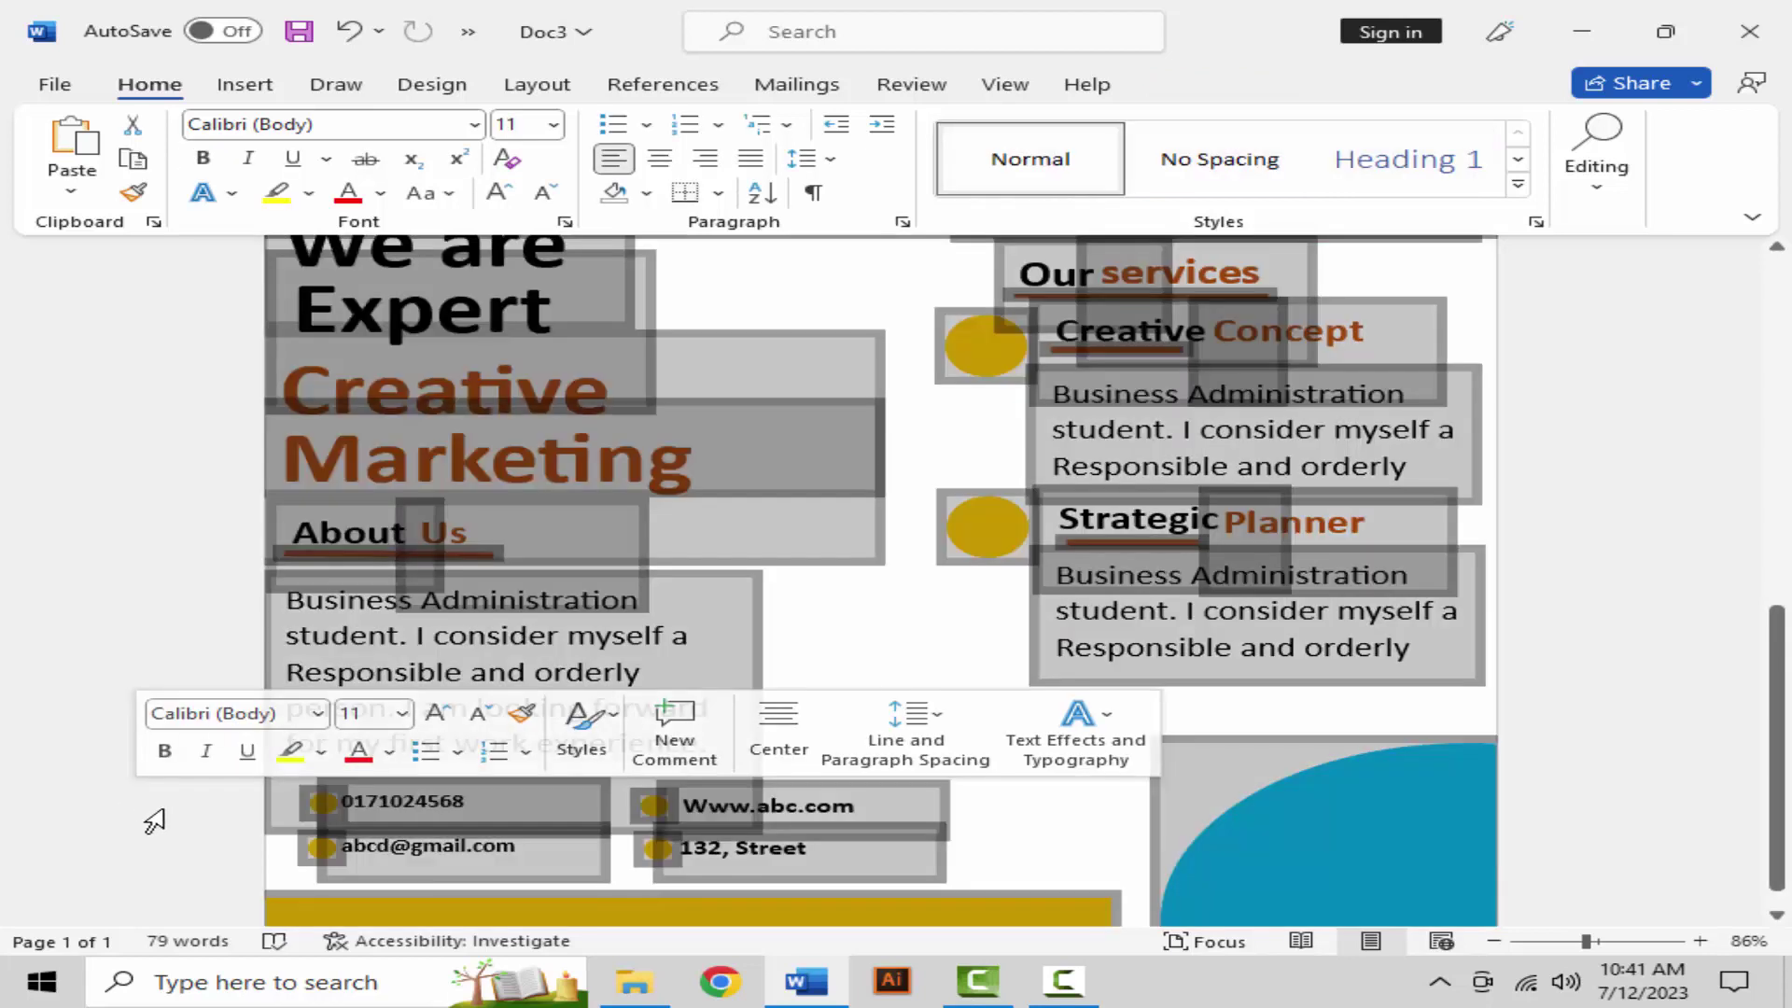
{"action": "left_click", "coordinate": [1624, 814]}
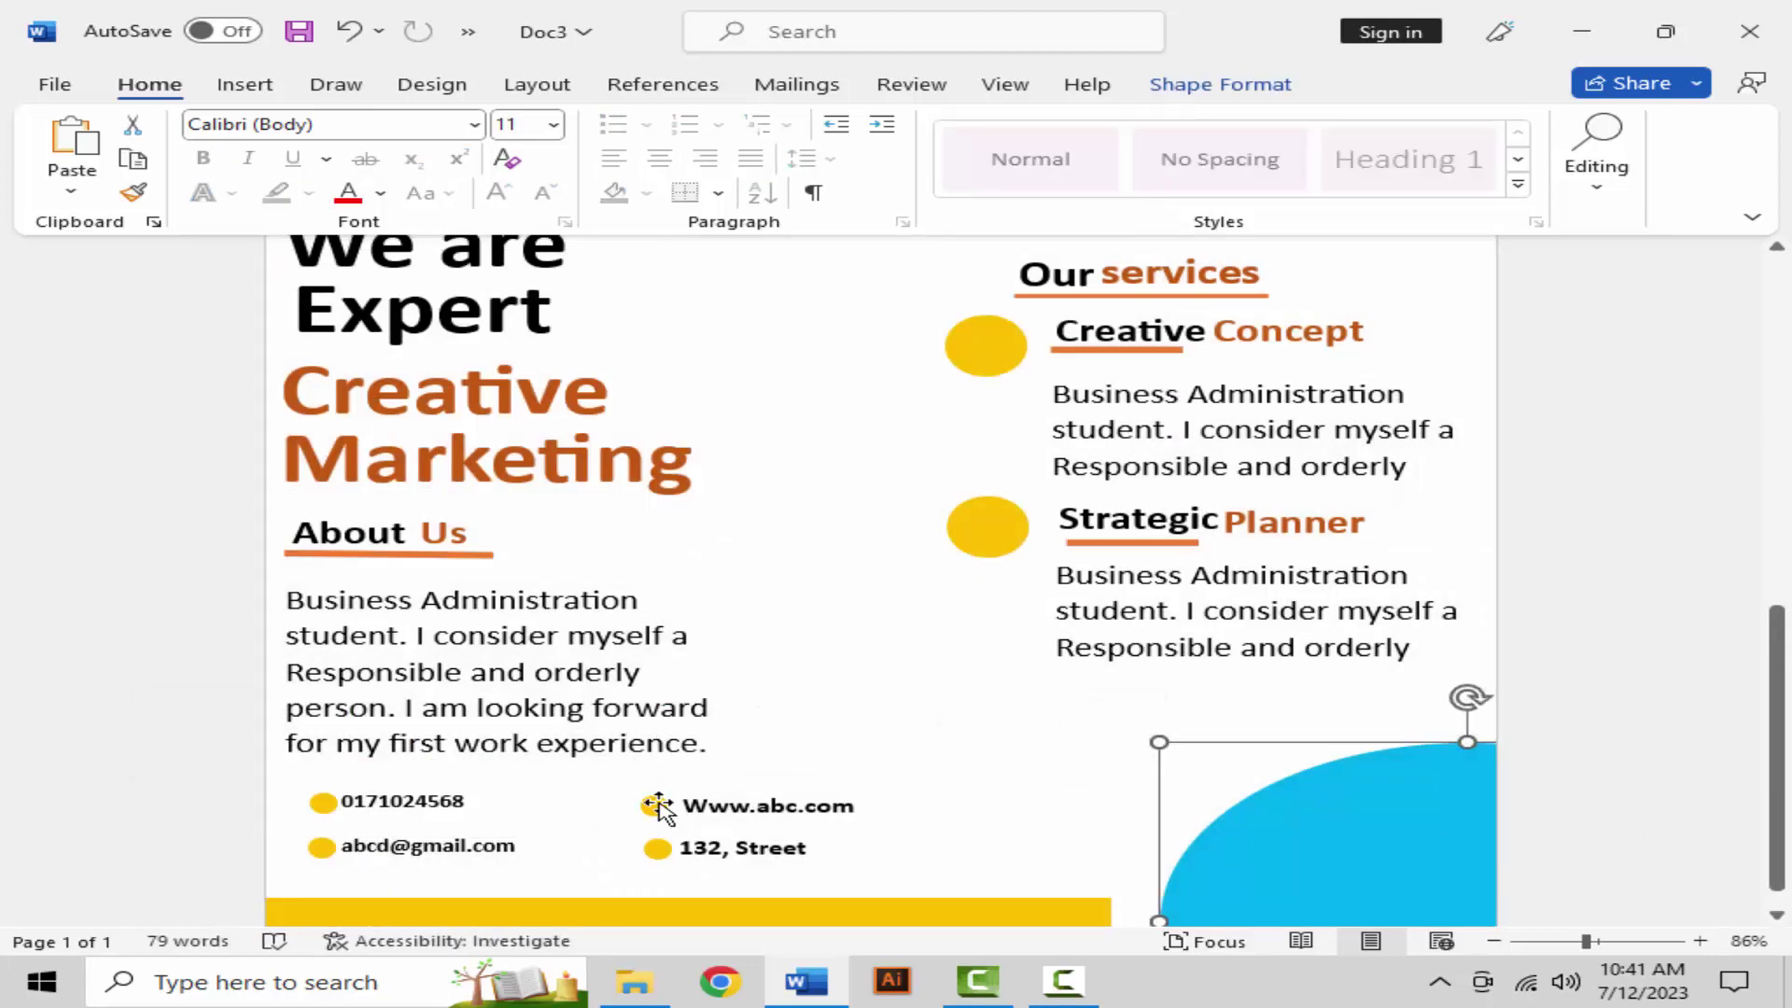
{"action": "left_click", "coordinate": [658, 807]}
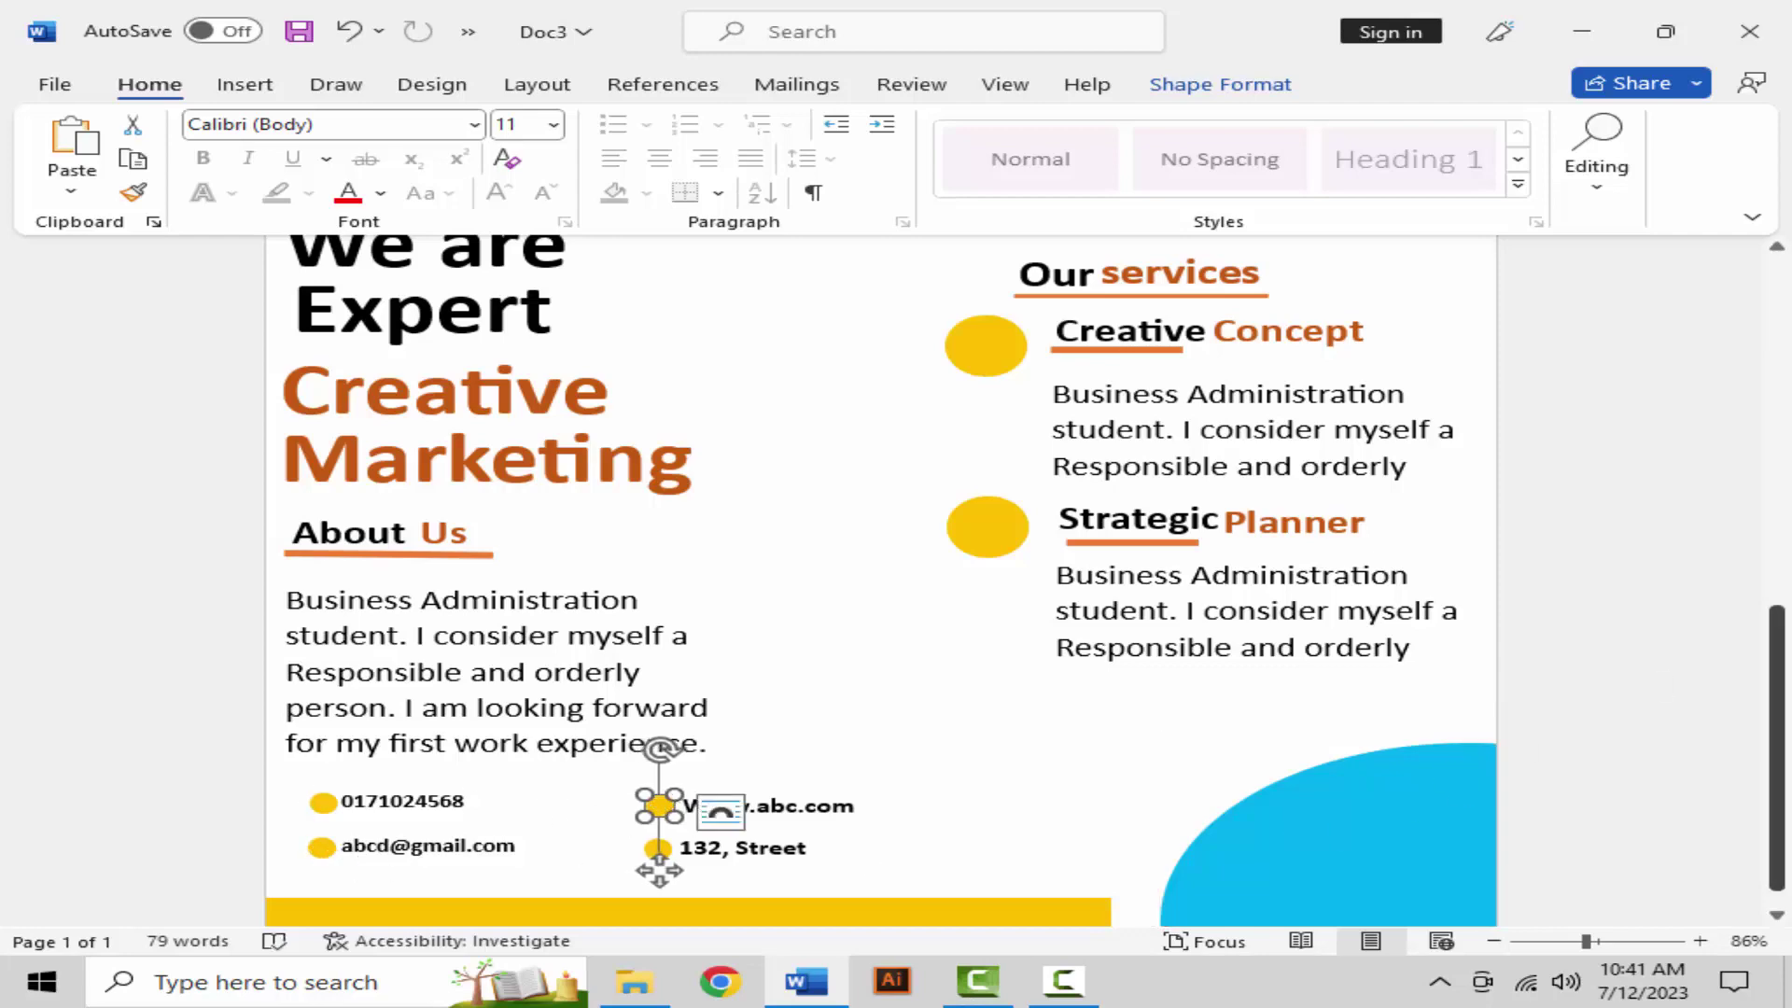
{"action": "left_click", "coordinate": [1706, 608]}
{"action": "scroll", "coordinate": [1605, 616], "scroll_direction": "down", "scroll_amount": 1, "text": "ctrl"}
{"action": "scroll", "coordinate": [1565, 612], "scroll_direction": "down", "scroll_amount": 2, "text": "ctrl"}
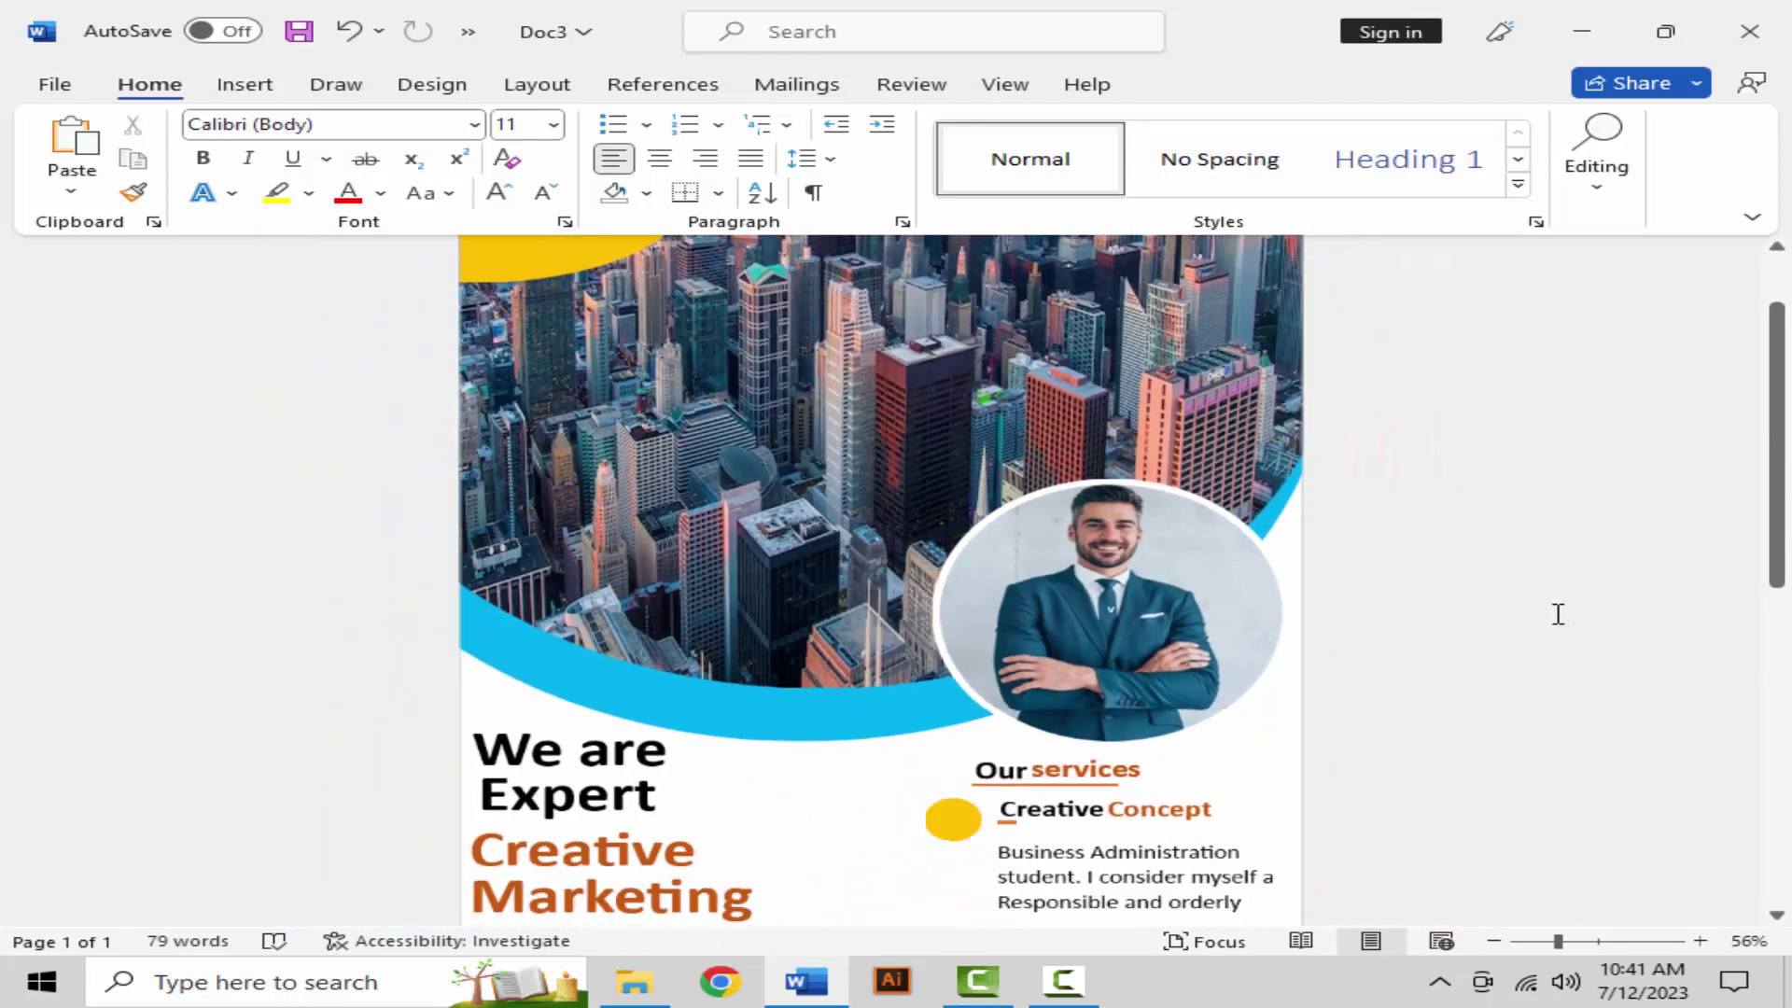
{"action": "scroll", "coordinate": [1559, 614], "scroll_direction": "down", "scroll_amount": 1, "text": "ctrl"}
{"action": "scroll", "coordinate": [1550, 618], "scroll_direction": "down", "scroll_amount": 1, "text": "ctrl"}
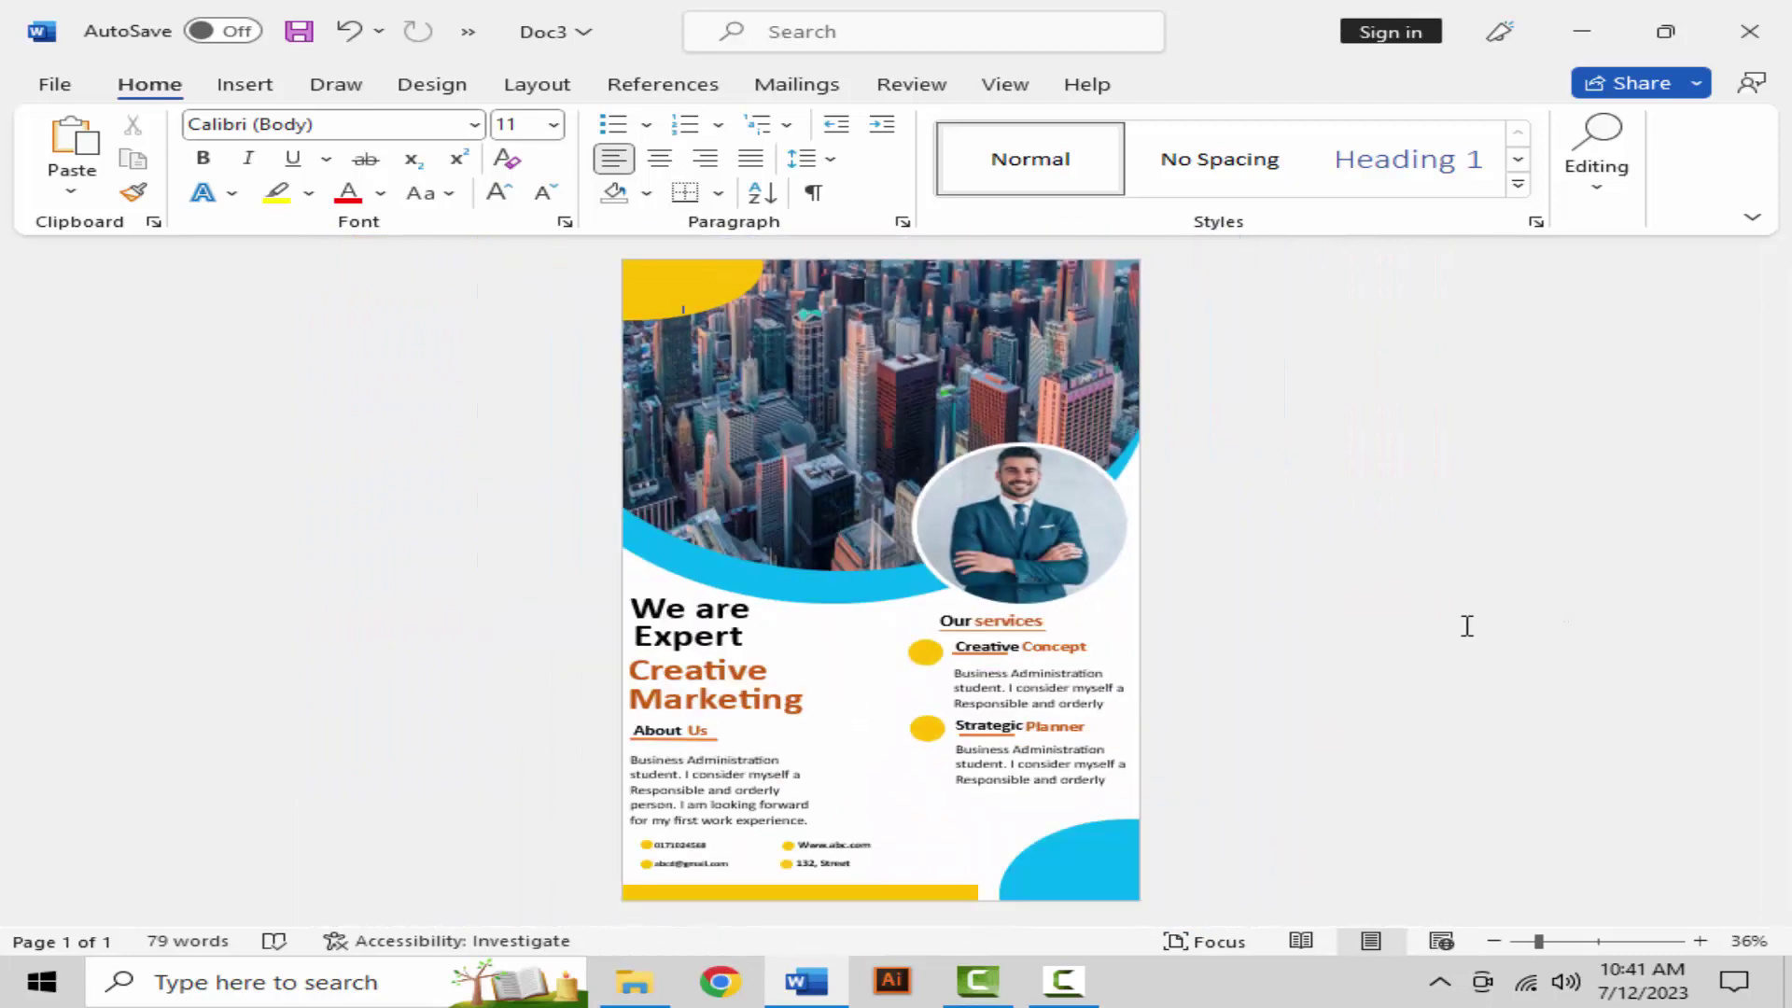